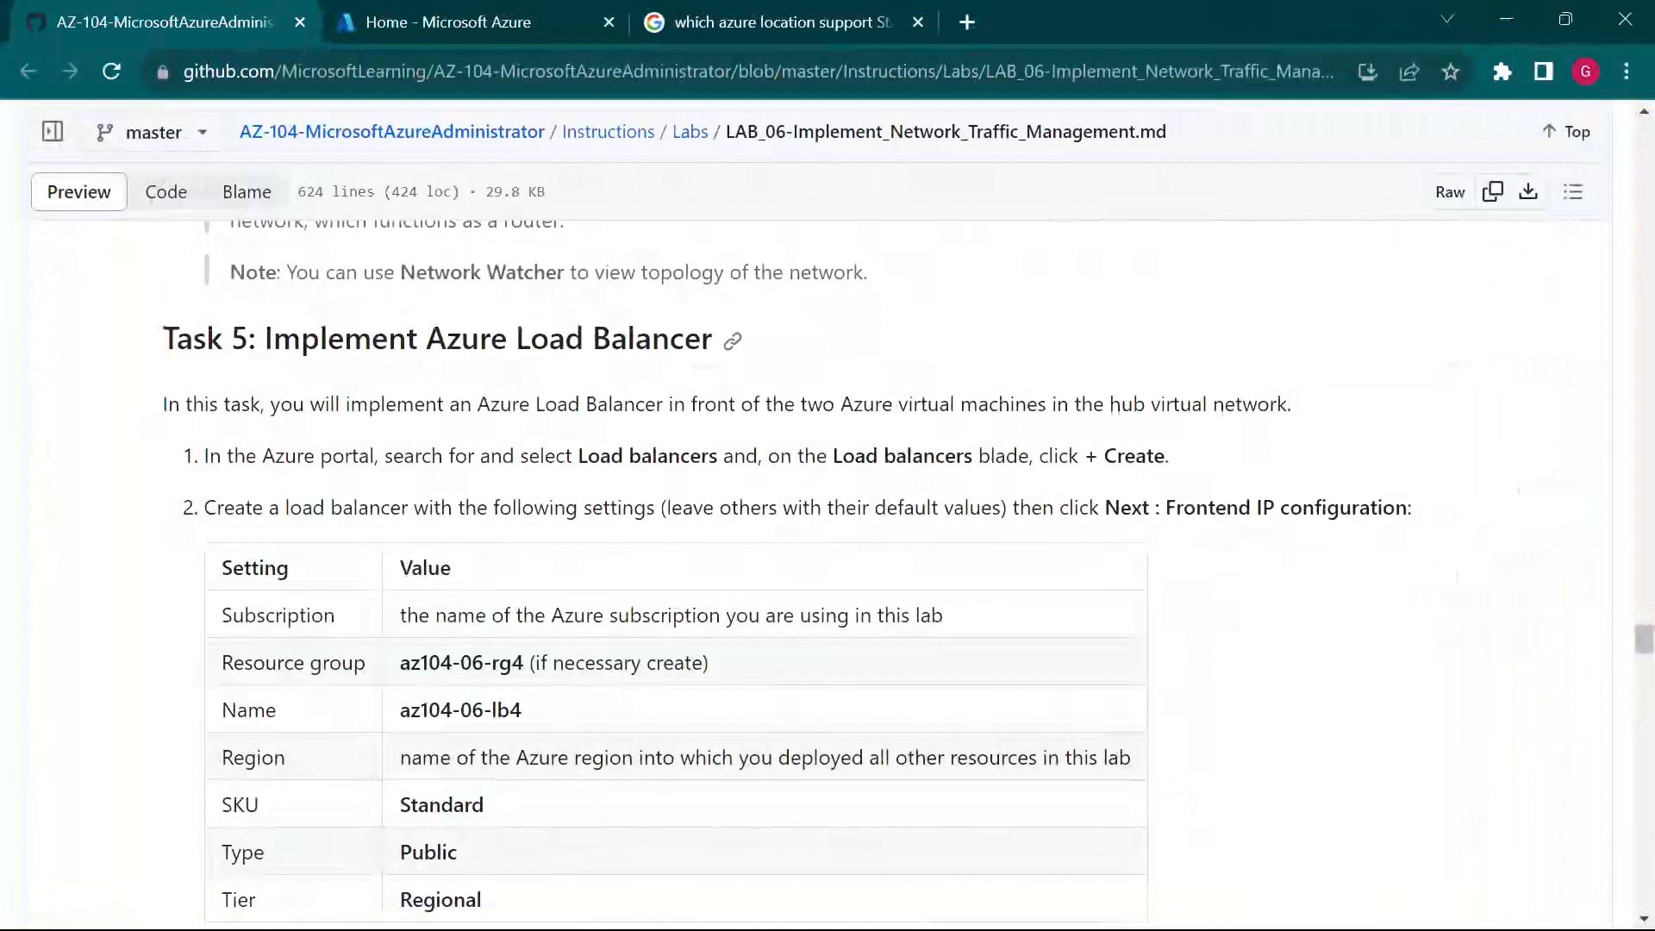
# Step: Read the Task 5 load balancer instructions, switch to the Azure portal, and start creating a load balancer from the Load balancers service
pyautogui.moveTo(578, 455); pyautogui.dragTo(718, 457)
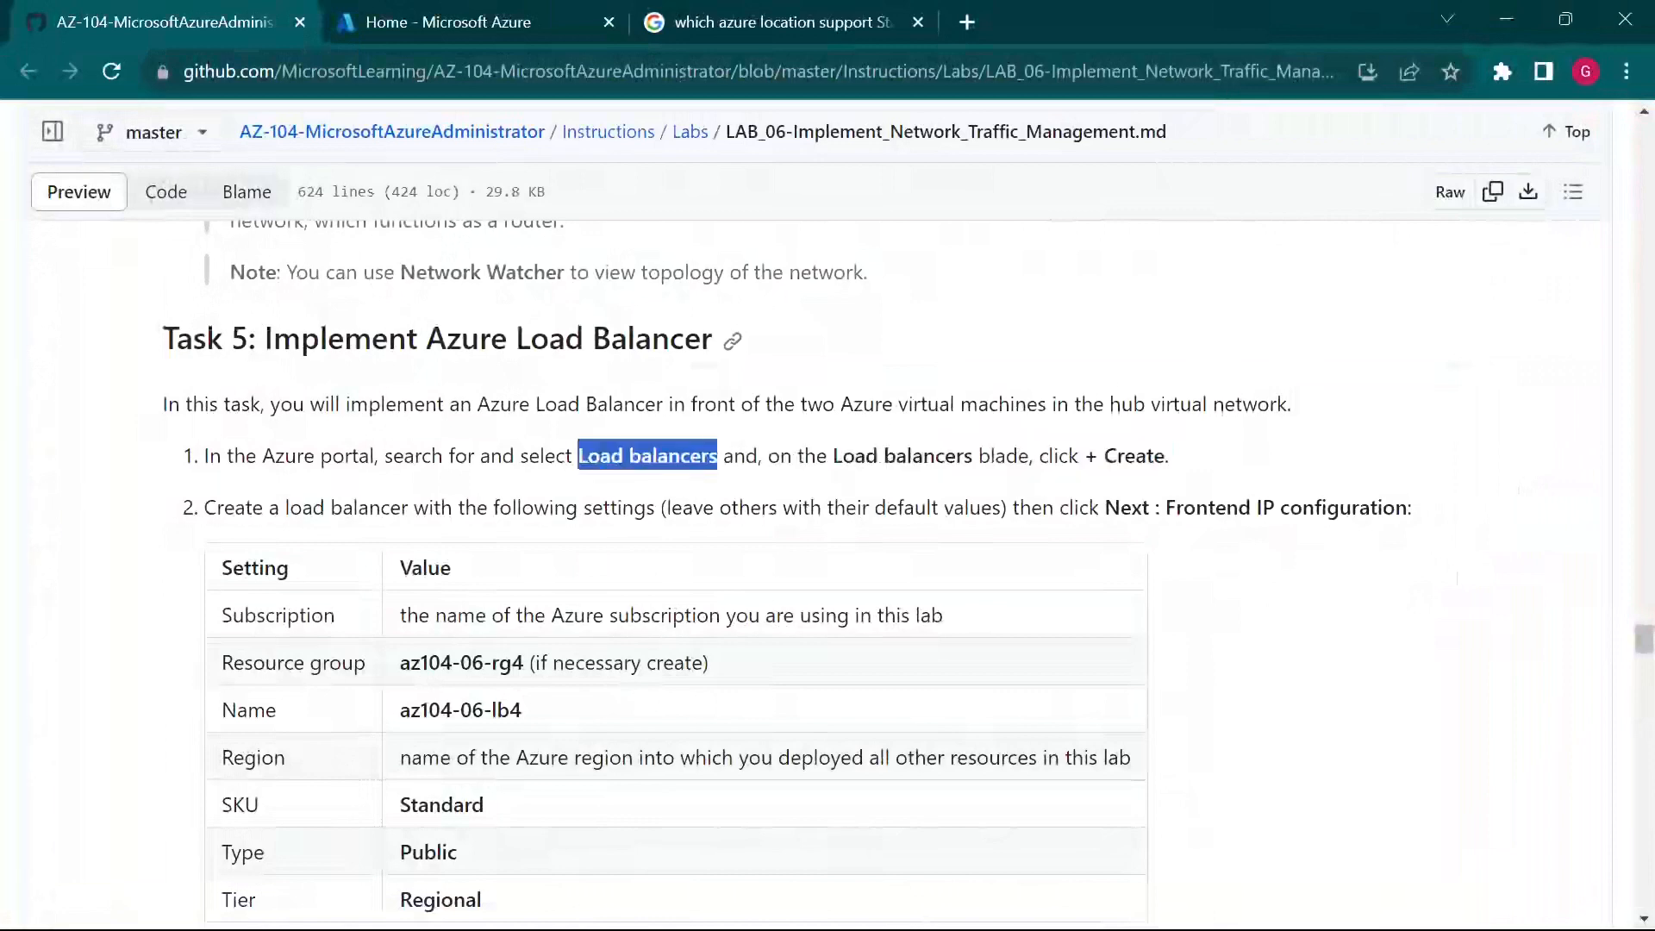
pyautogui.scroll(-2, 708, 510)
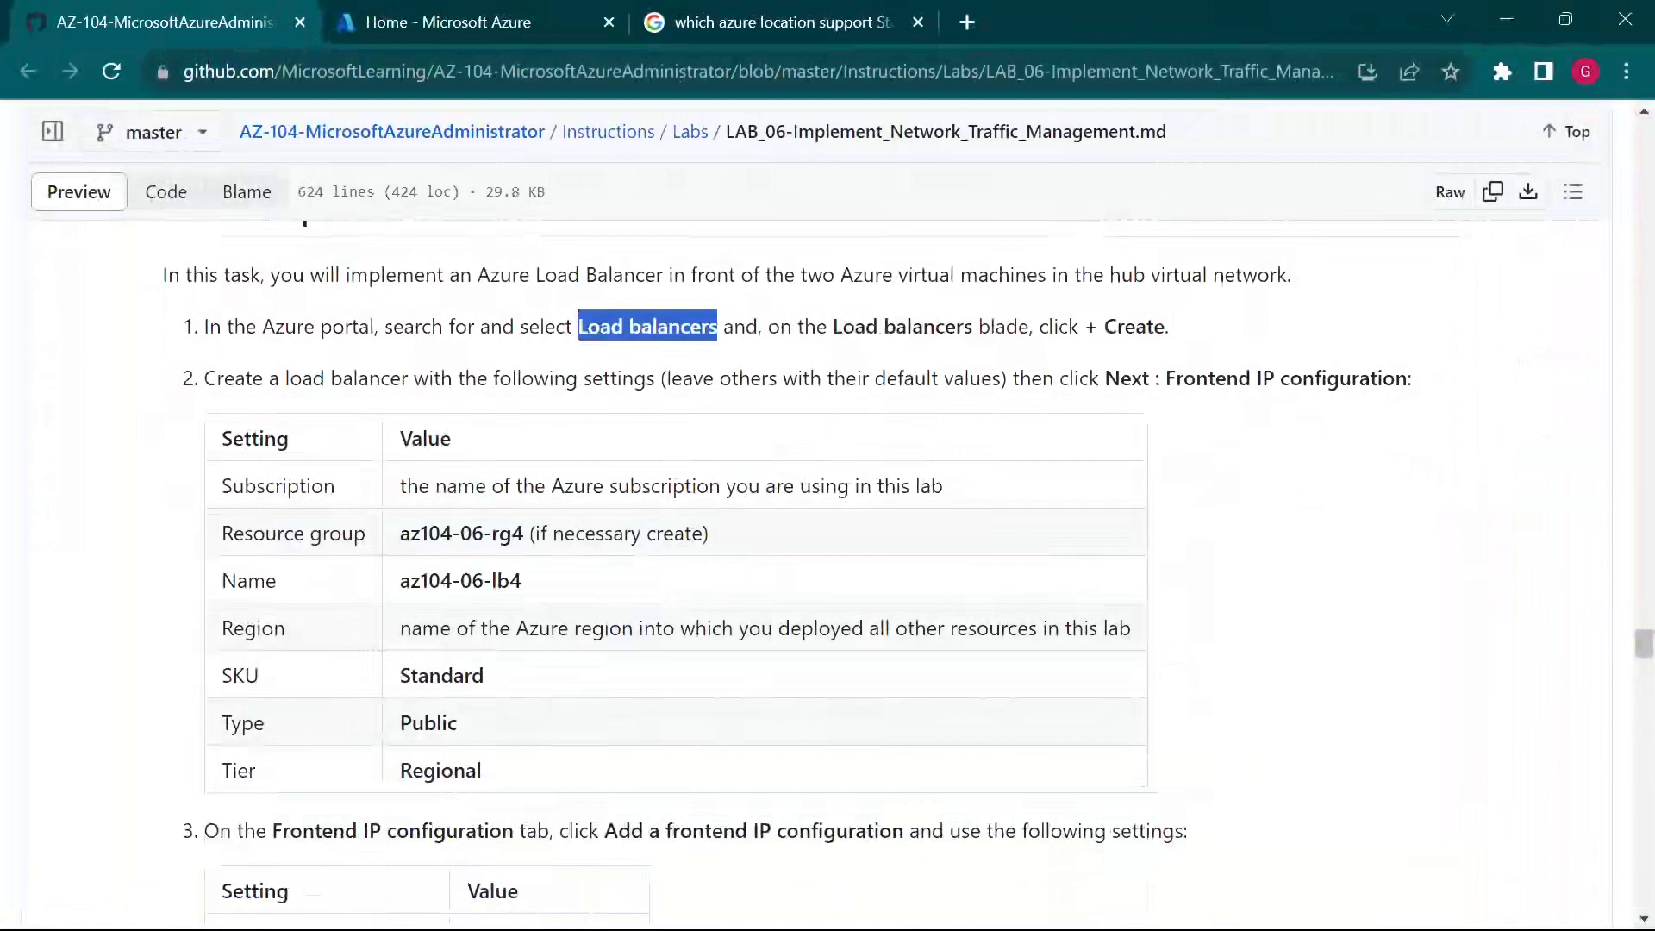
pyautogui.moveTo(1161, 380); pyautogui.dragTo(1280, 379)
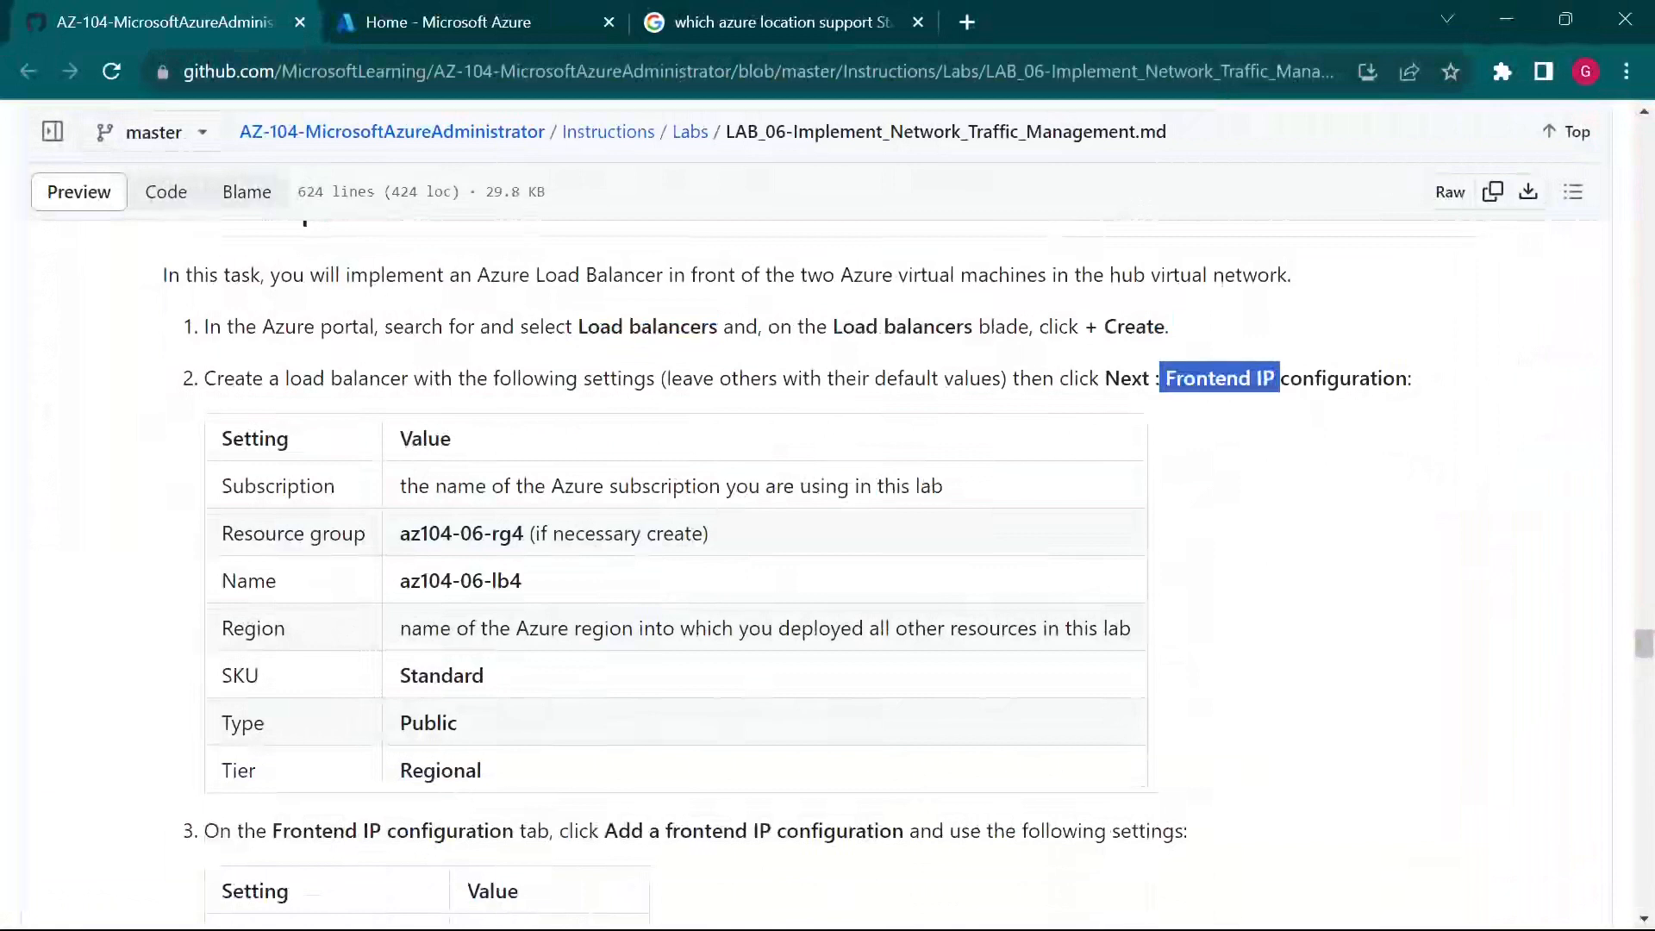
pyautogui.click(272, 522)
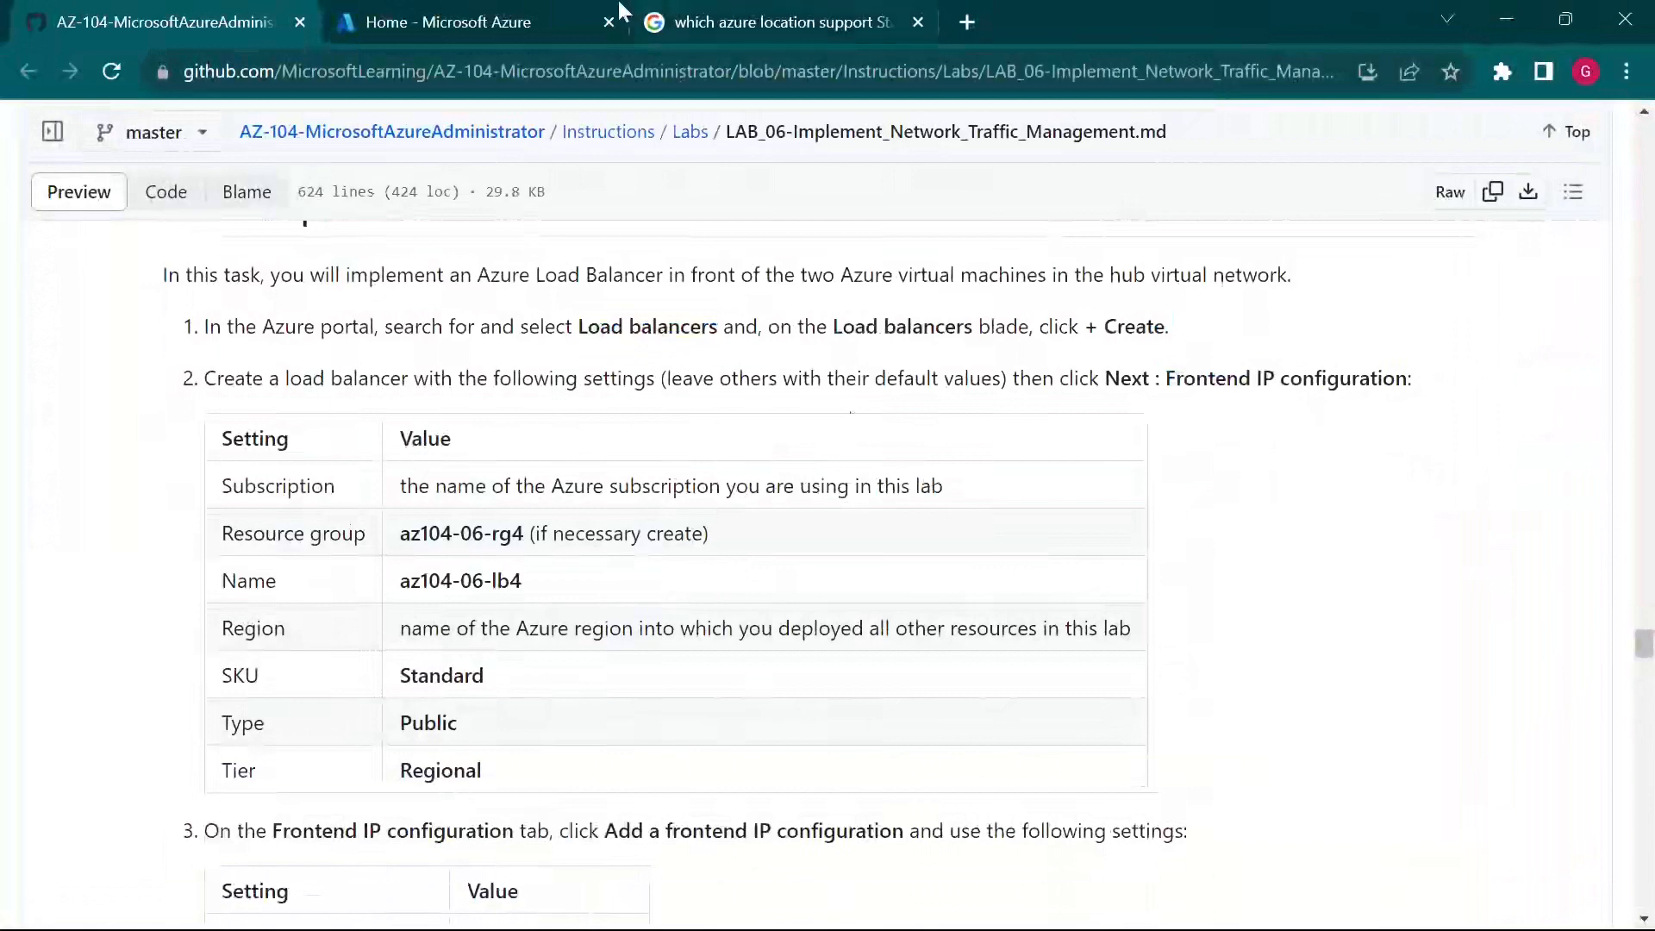
pyautogui.click(582, 22)
pyautogui.click(552, 123)
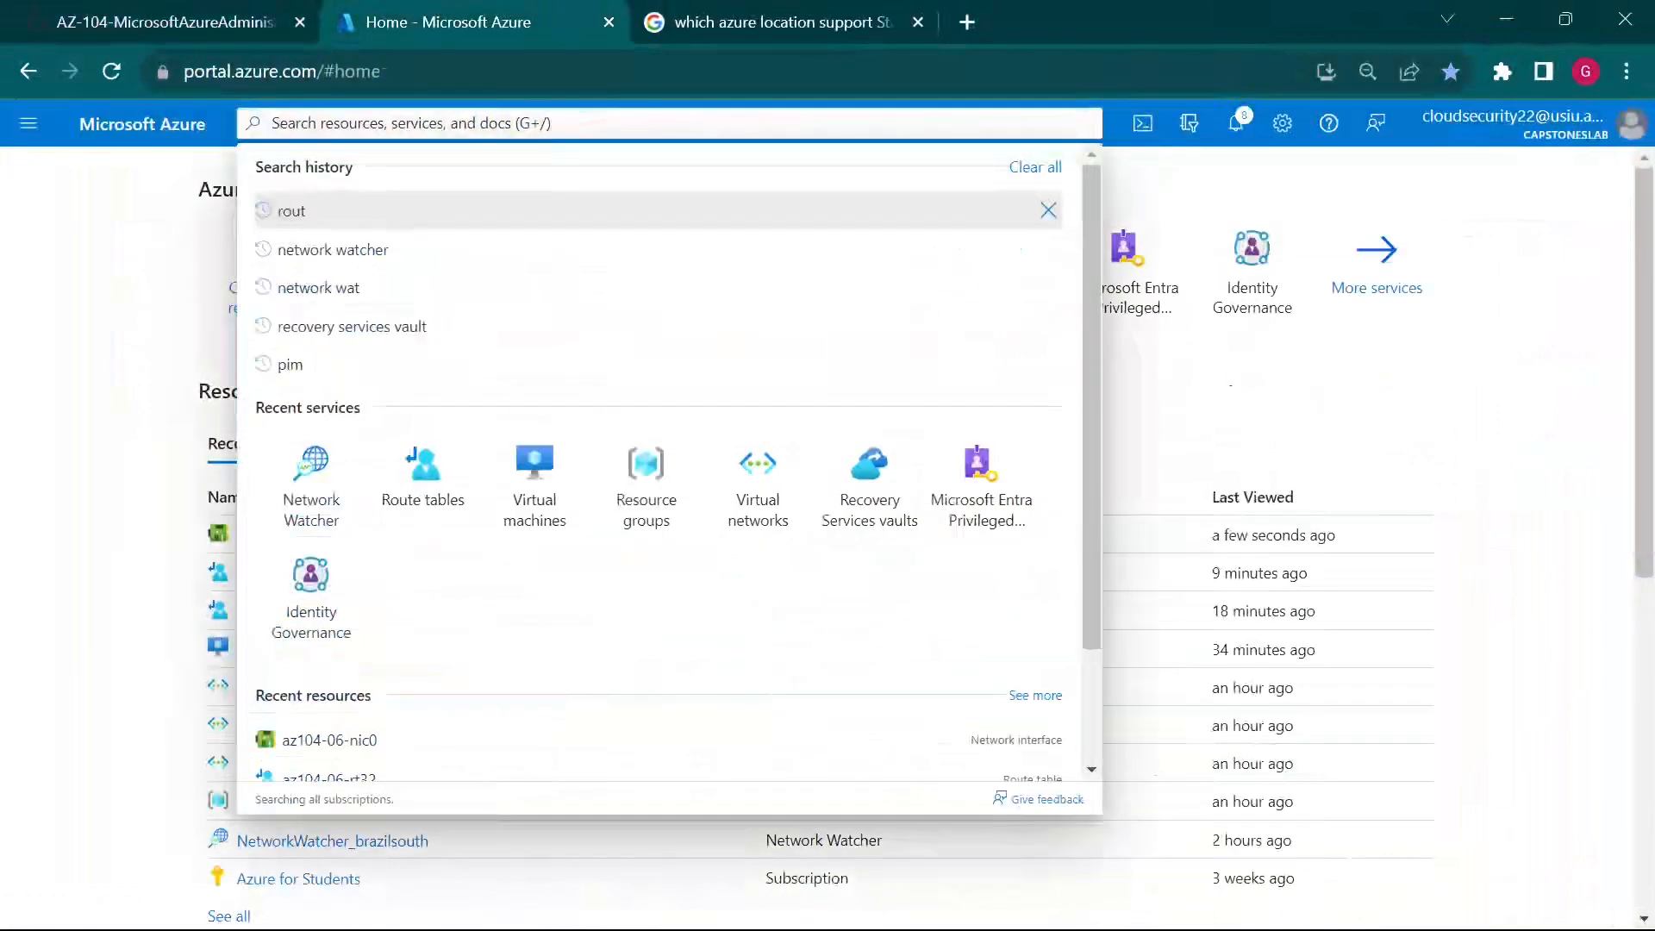
pyautogui.write('load bala')
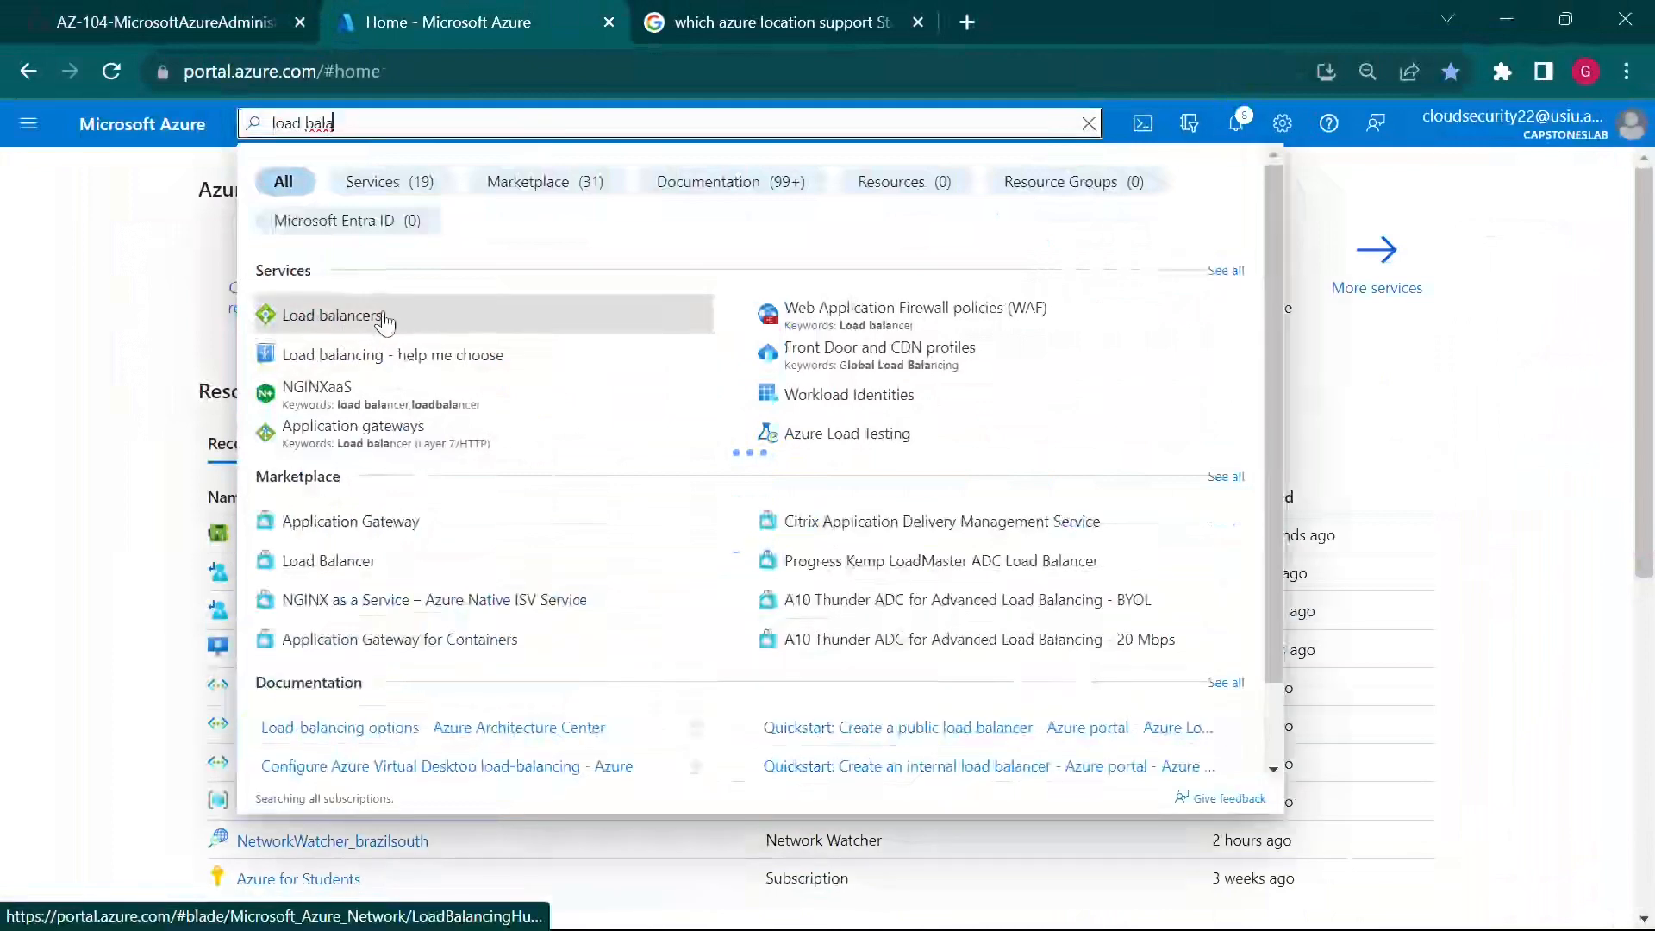
pyautogui.click(388, 320)
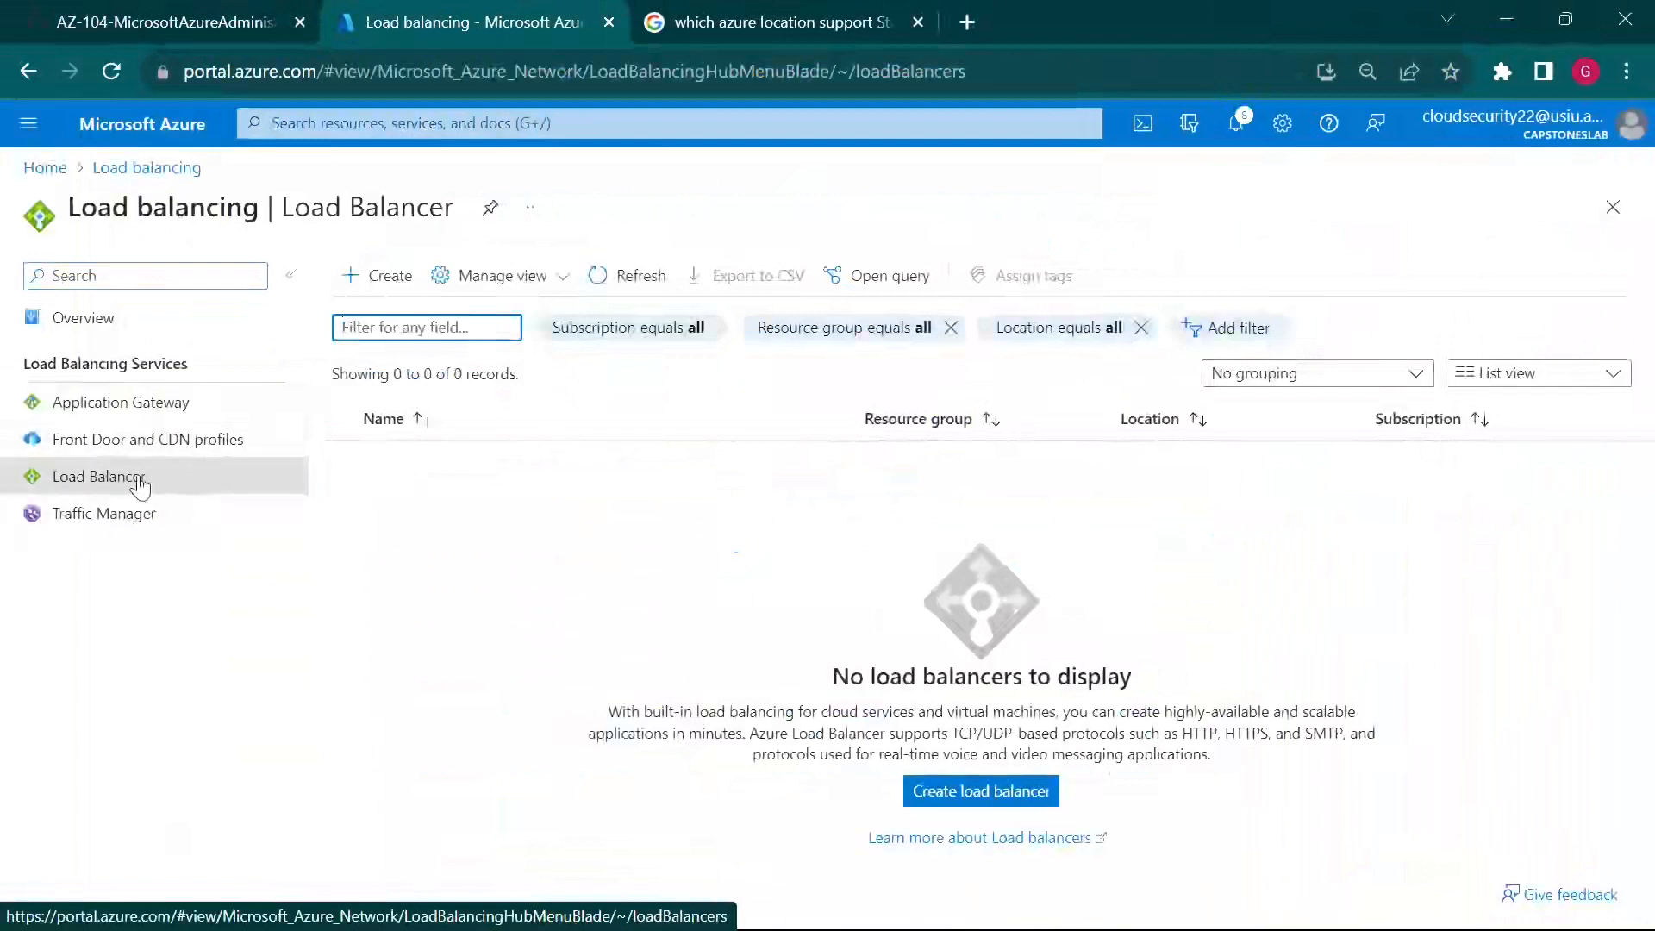
pyautogui.click(385, 278)
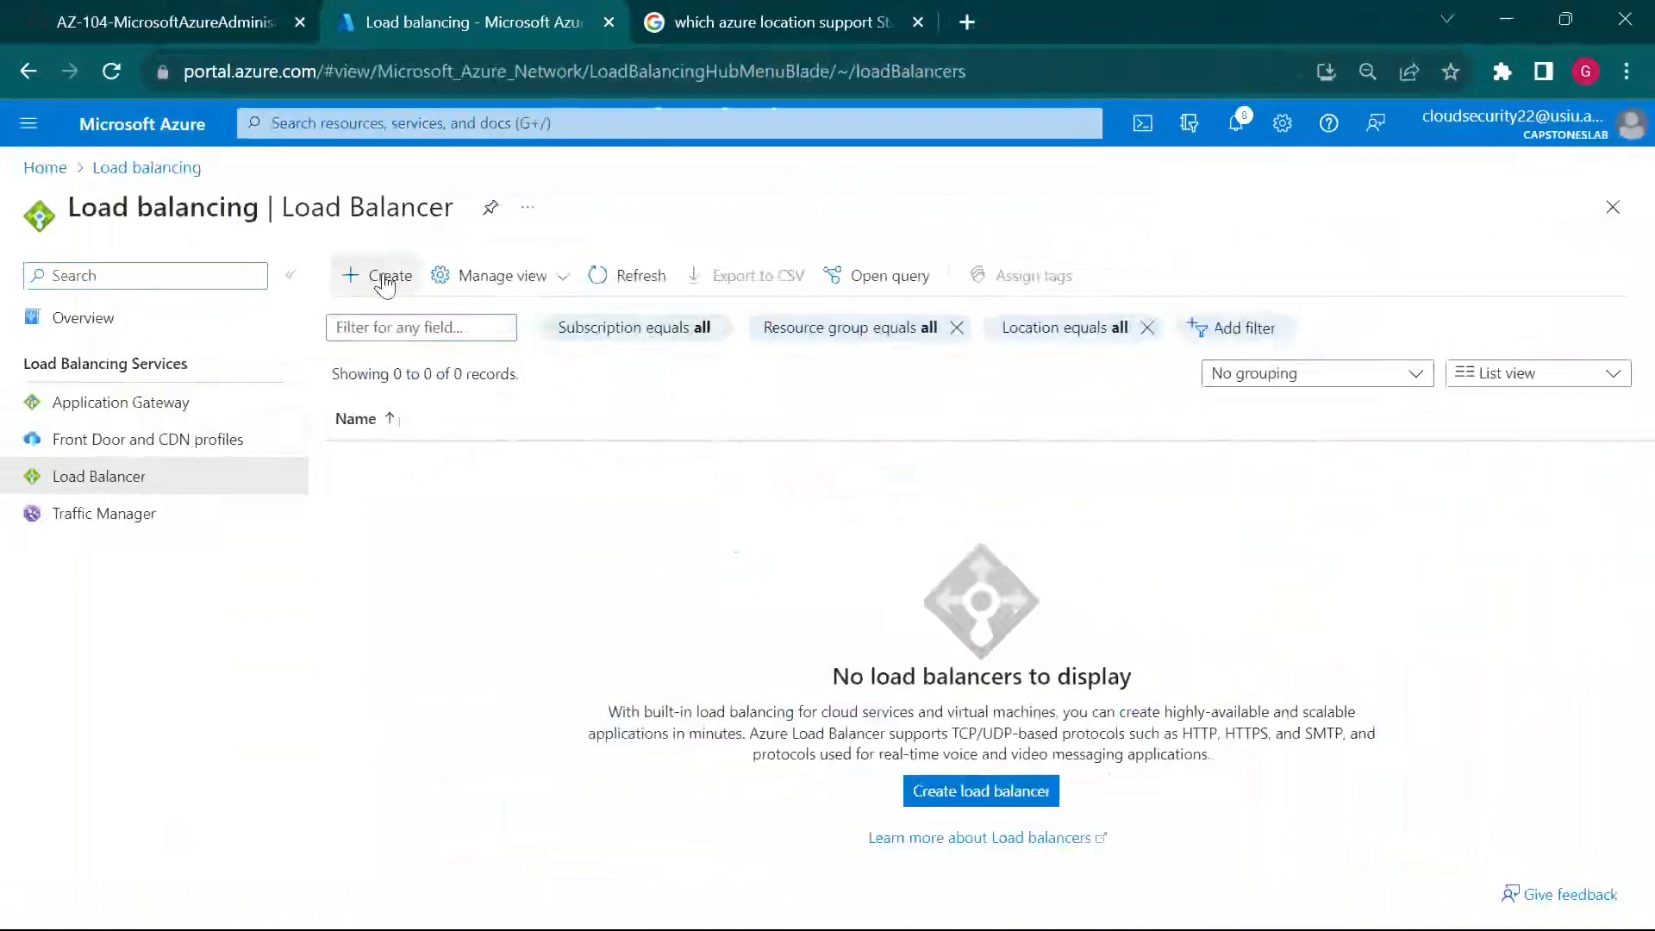
# Step: Check the load balancer name and resource group in the lab guide, and review the existing resource groups on the creation form
pyautogui.click(217, 13)
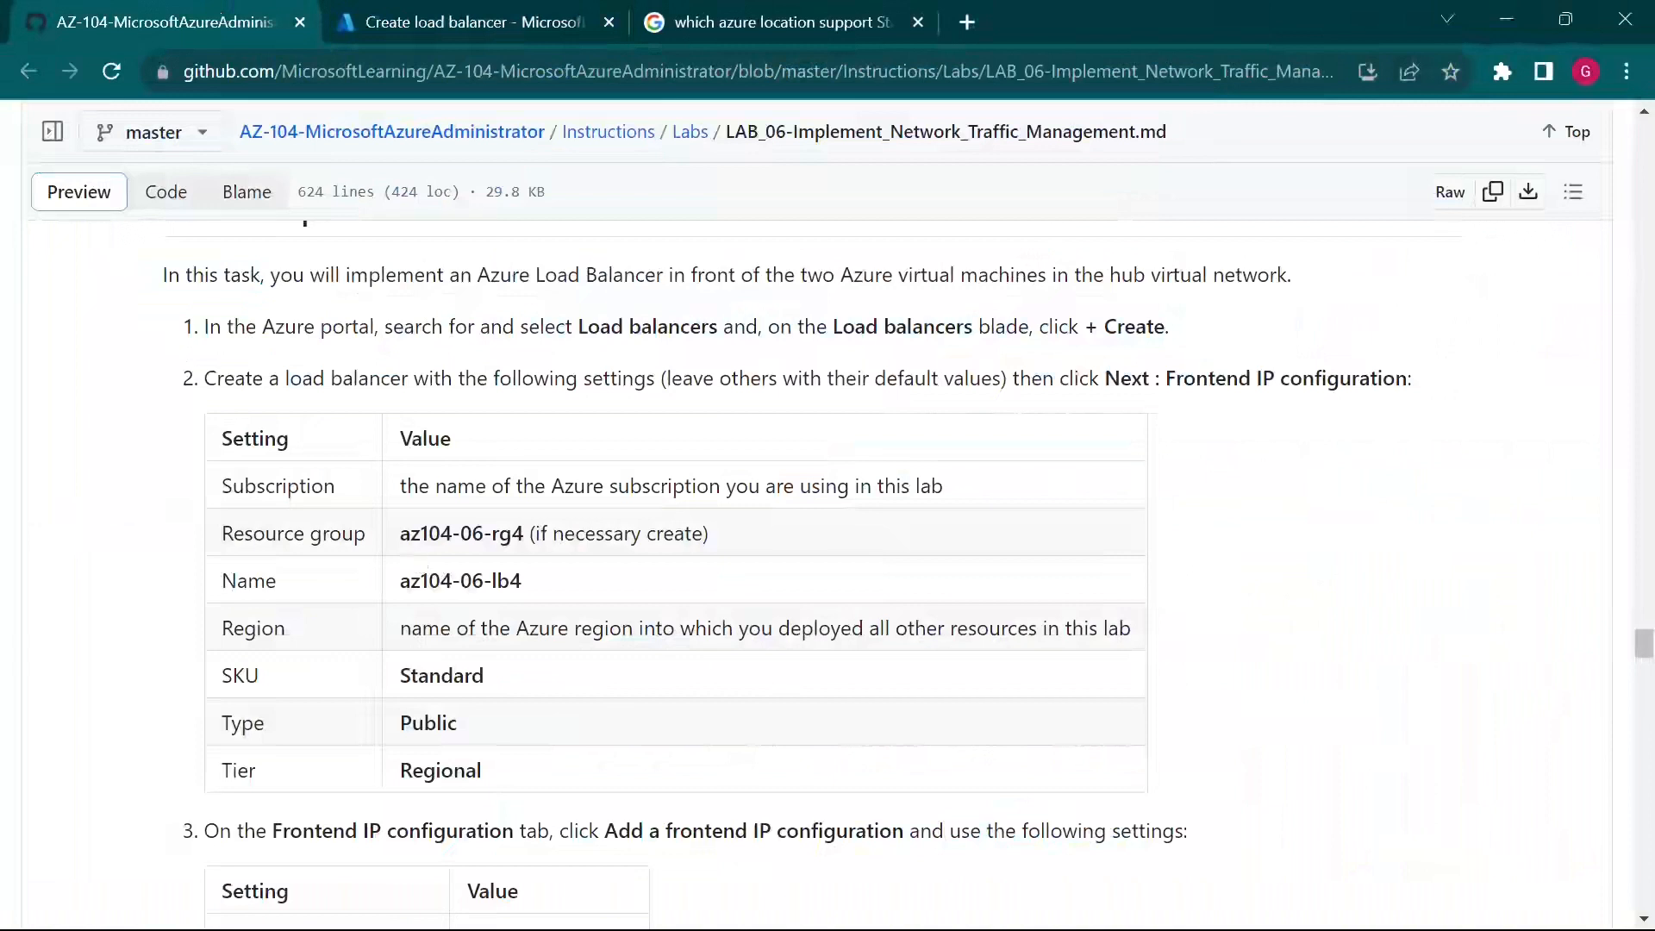
pyautogui.moveTo(399, 580); pyautogui.dragTo(532, 591)
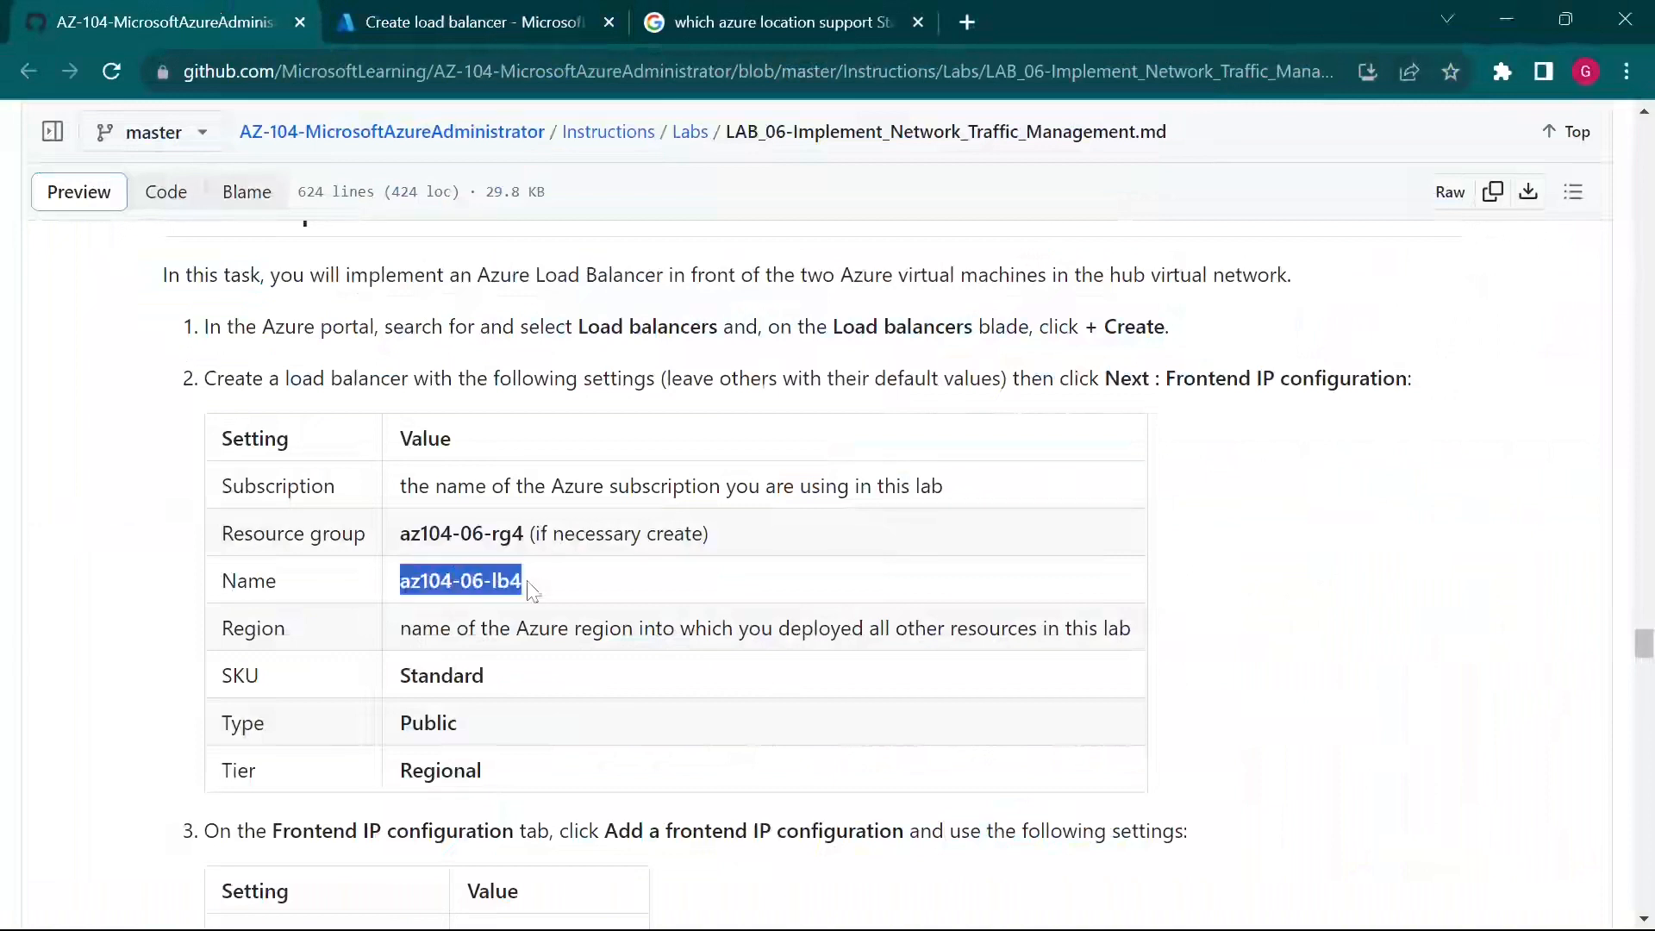
pyautogui.click(569, 19)
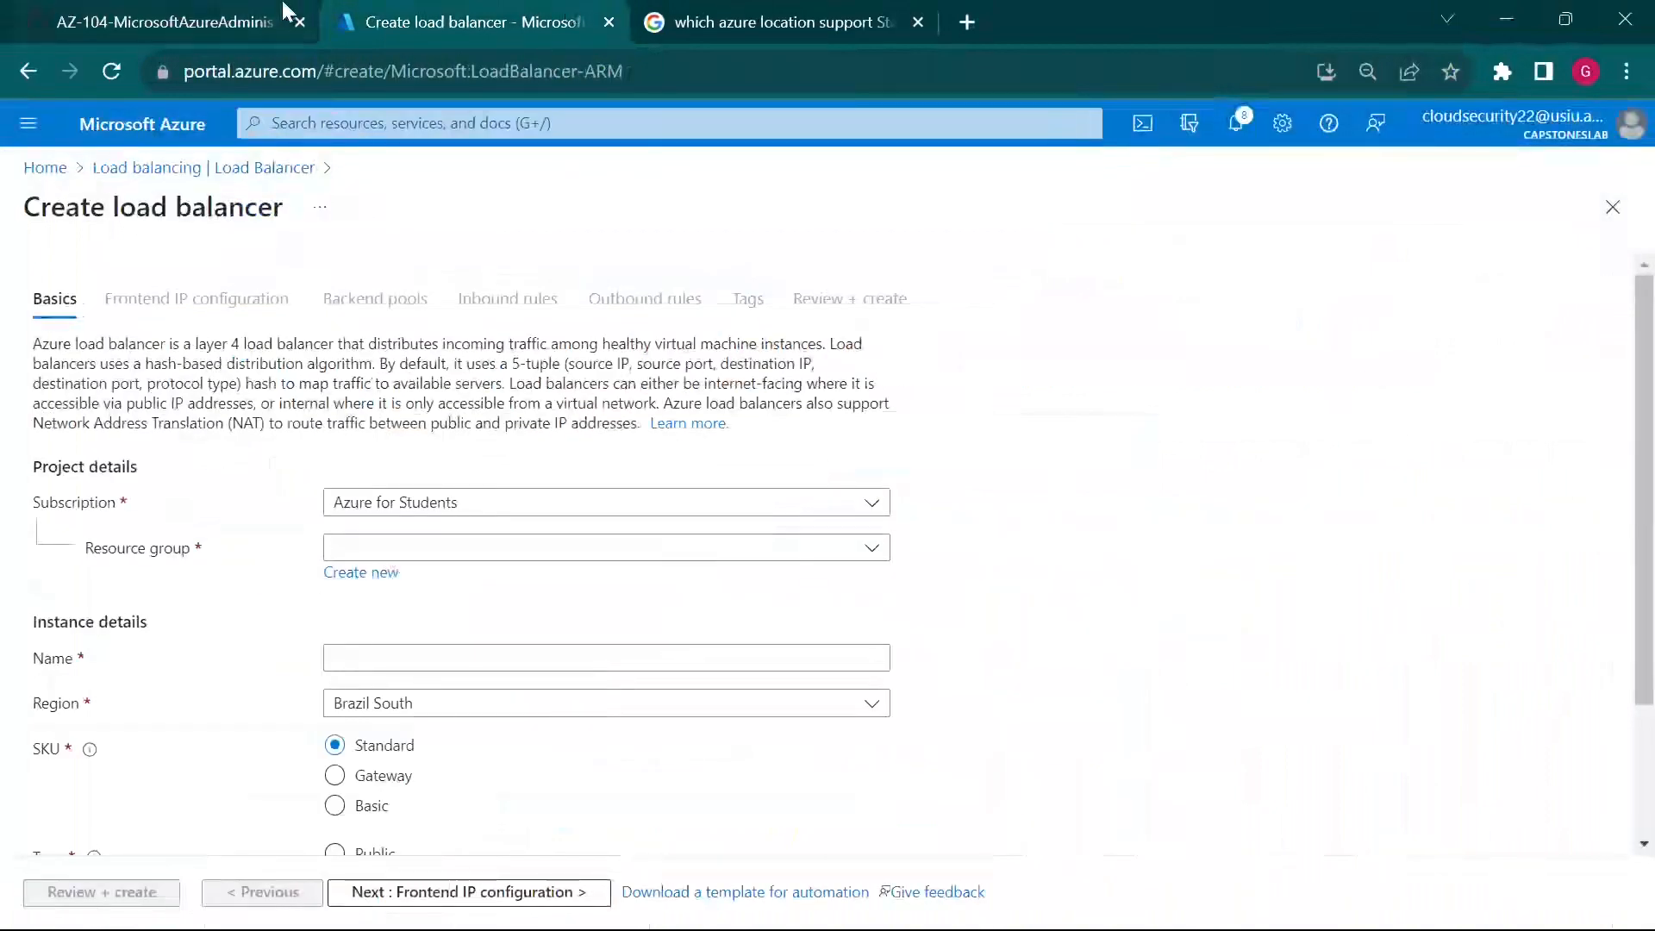
pyautogui.click(250, 22)
pyautogui.moveTo(567, 533); pyautogui.dragTo(410, 533)
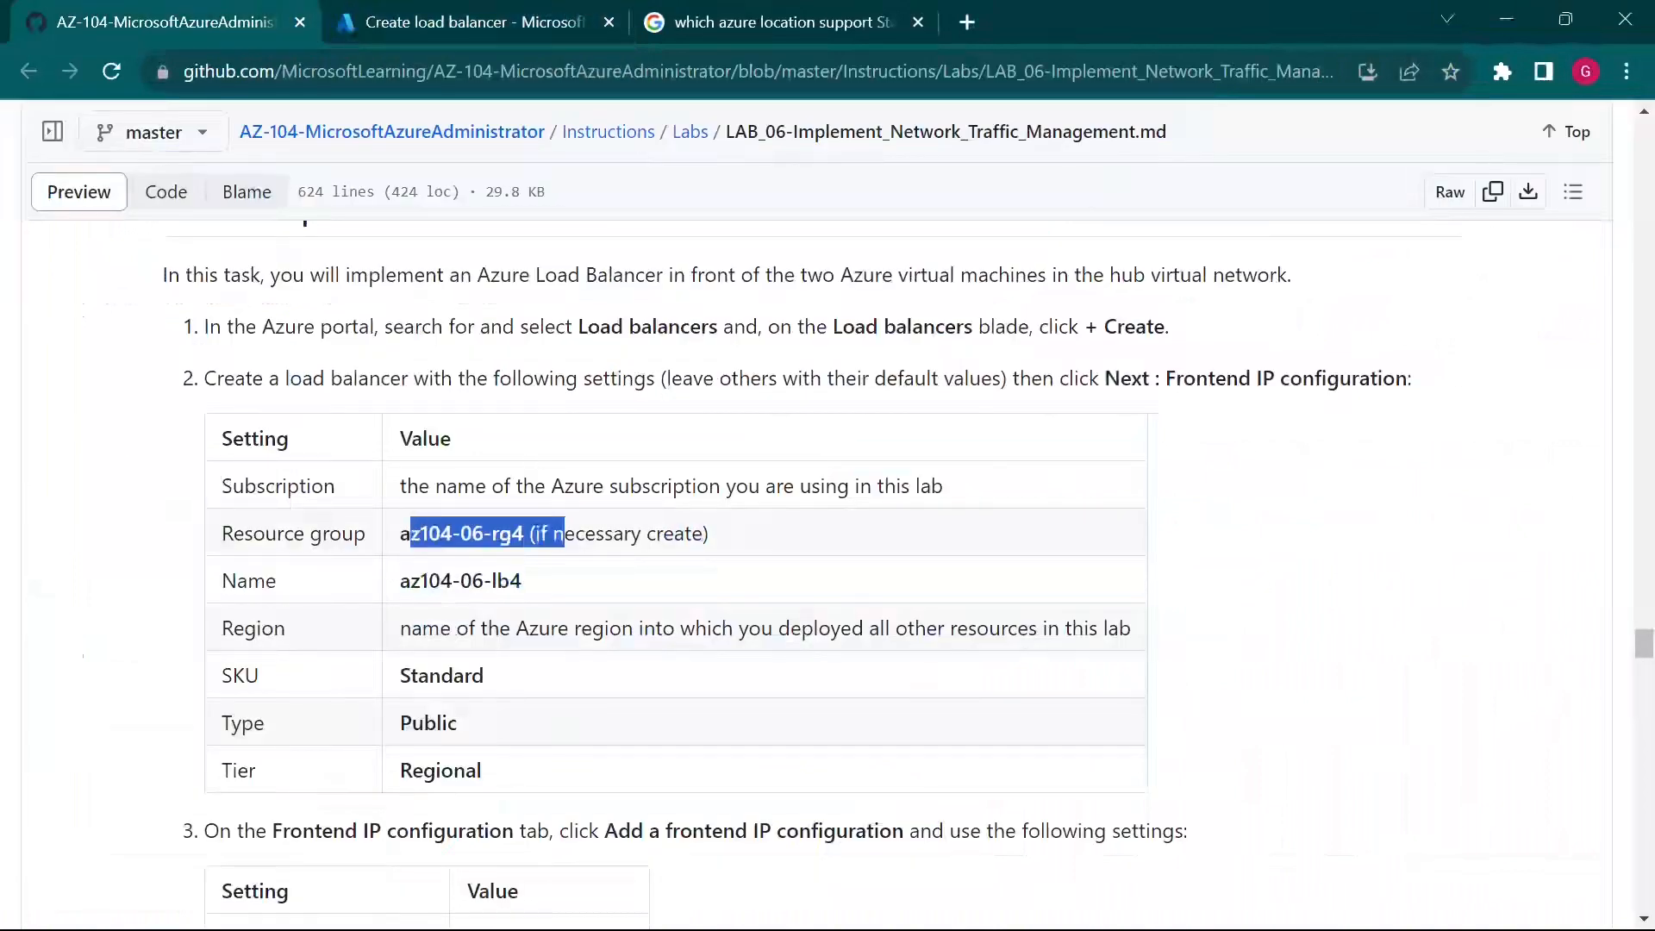
pyautogui.click(466, 22)
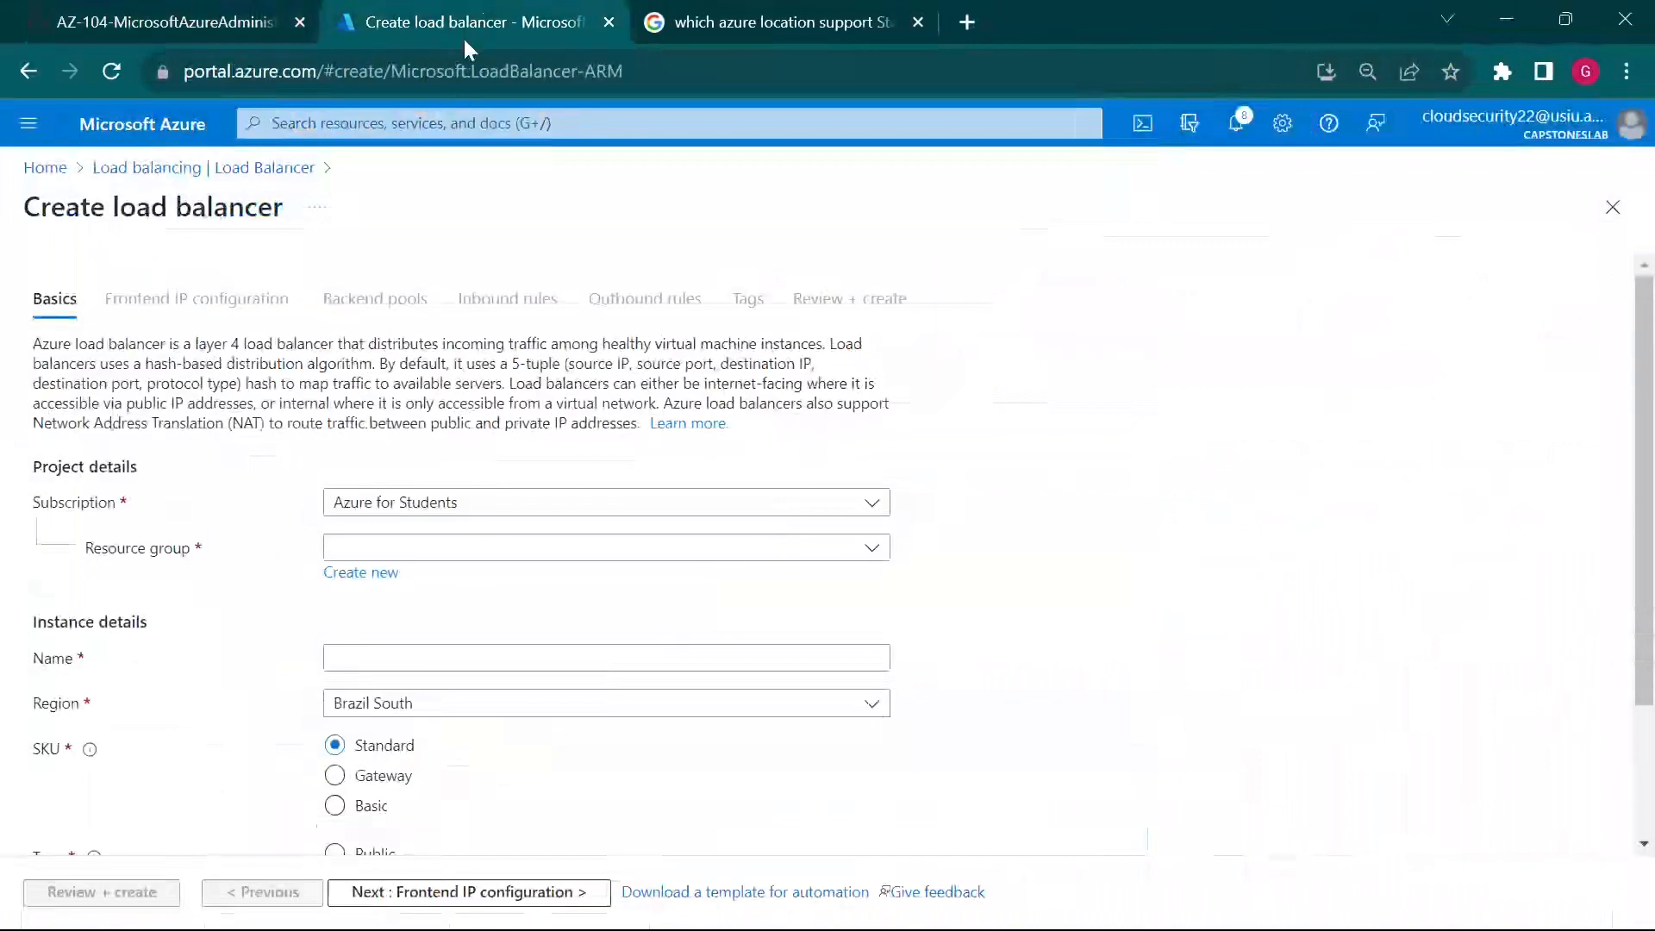
pyautogui.click(446, 552)
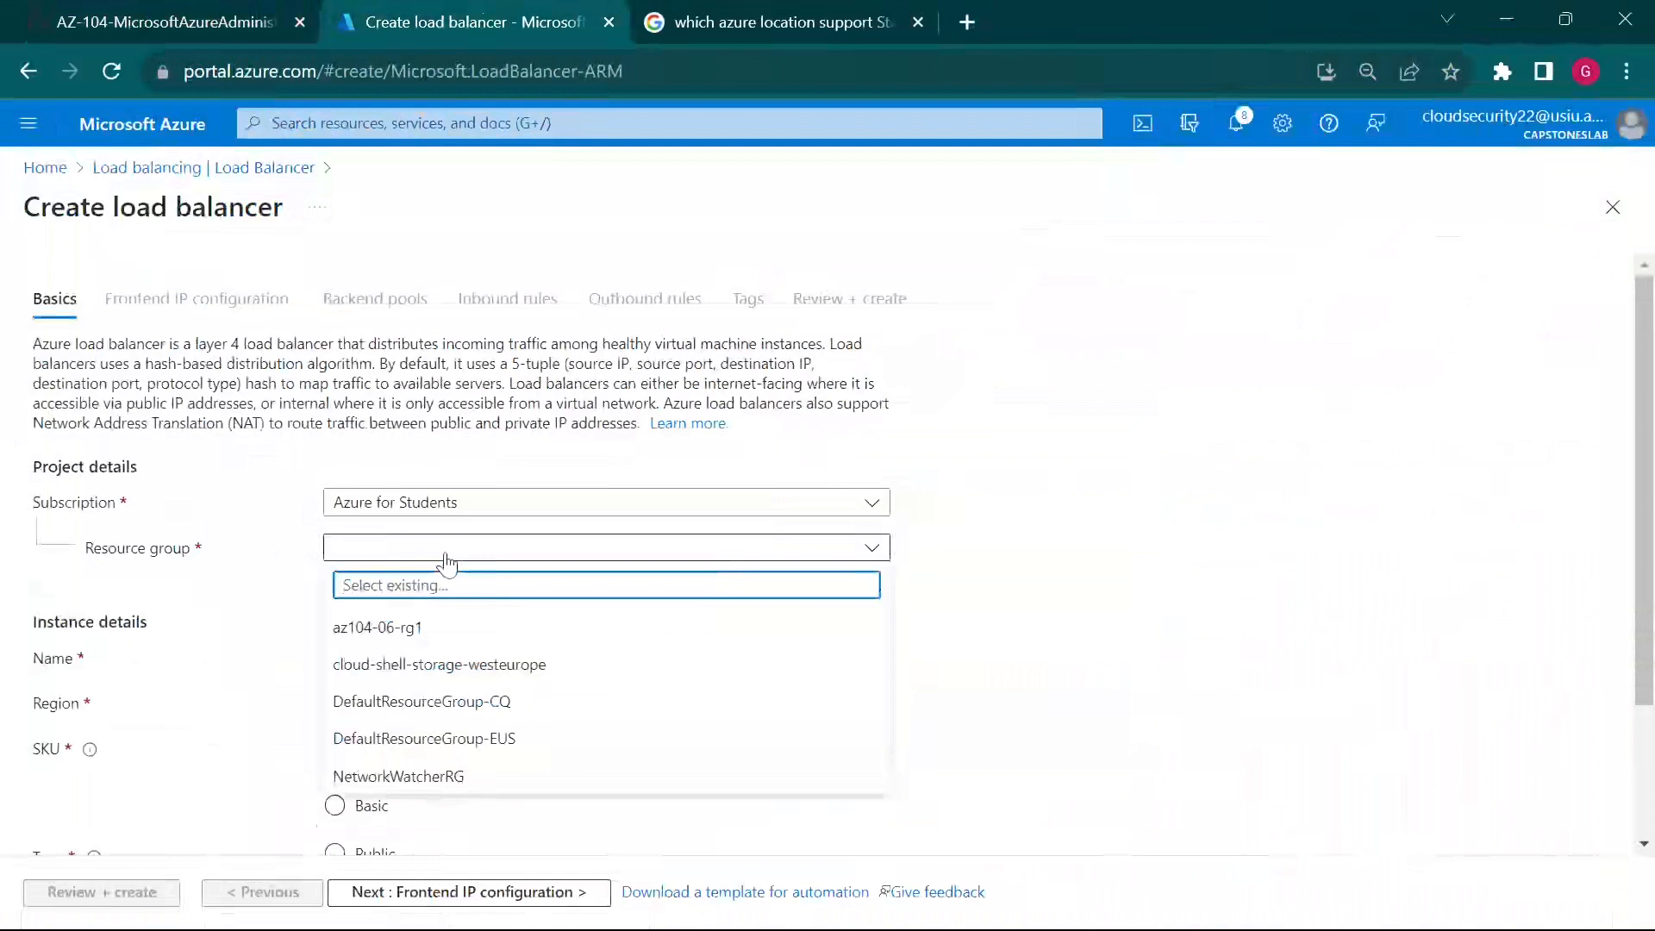
pyautogui.click(445, 557)
# Step: Create a new resource group named az104-06-rg4 for the load balancer, copying the name from the lab guide
pyautogui.click(382, 576)
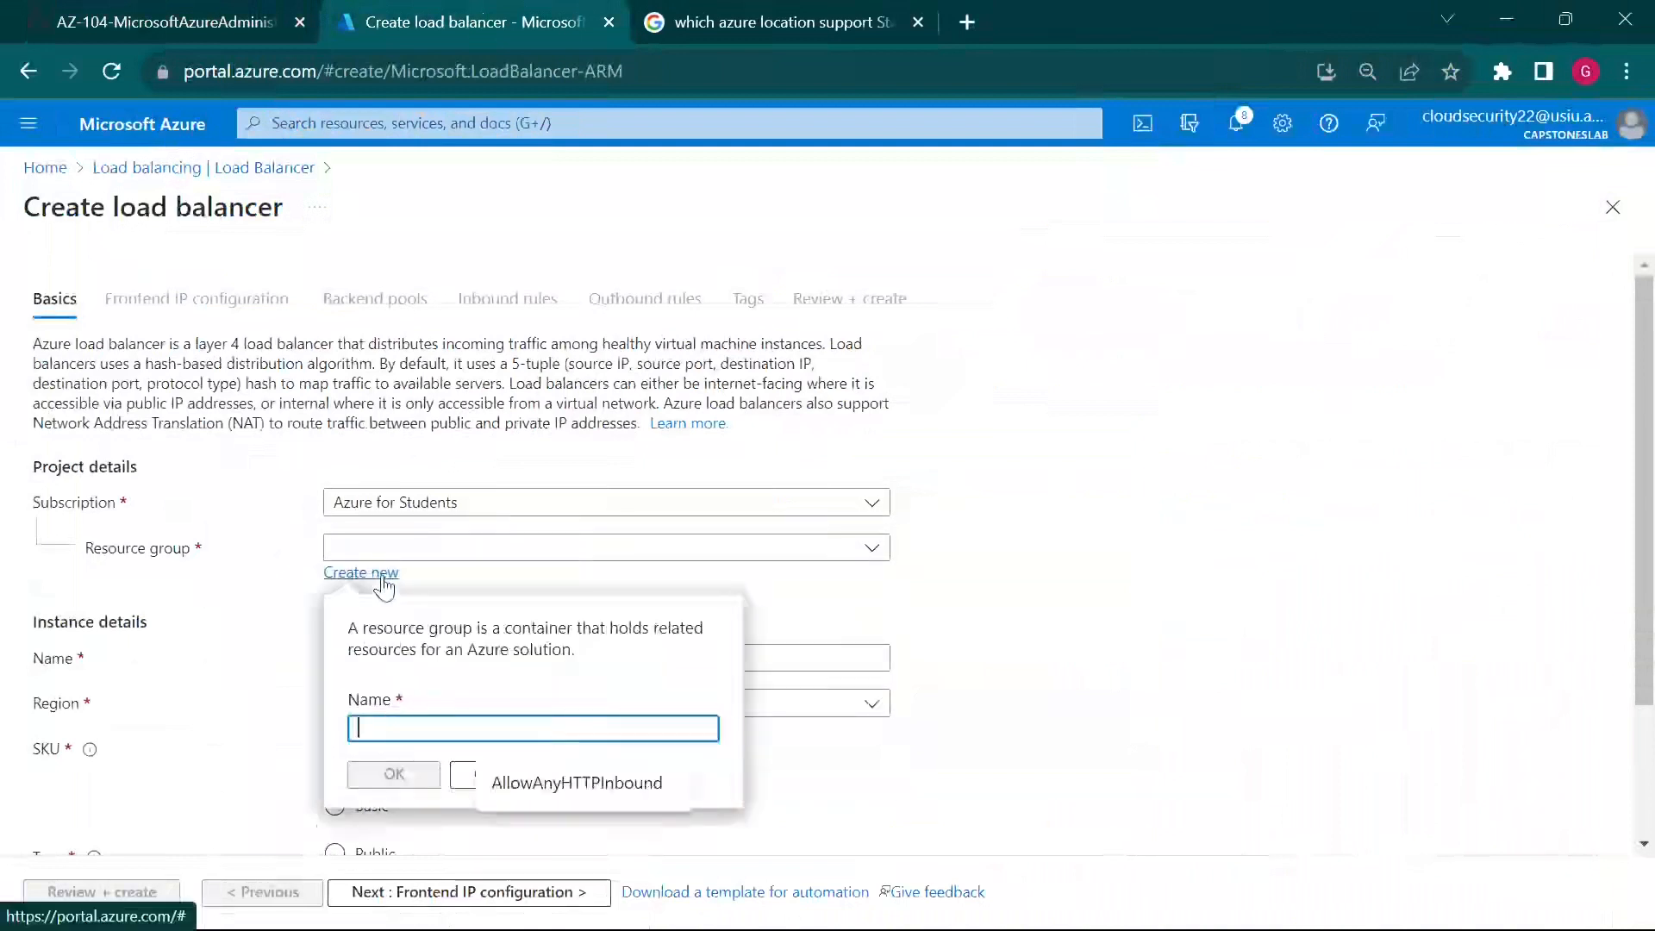
pyautogui.click(222, 10)
pyautogui.click(536, 550)
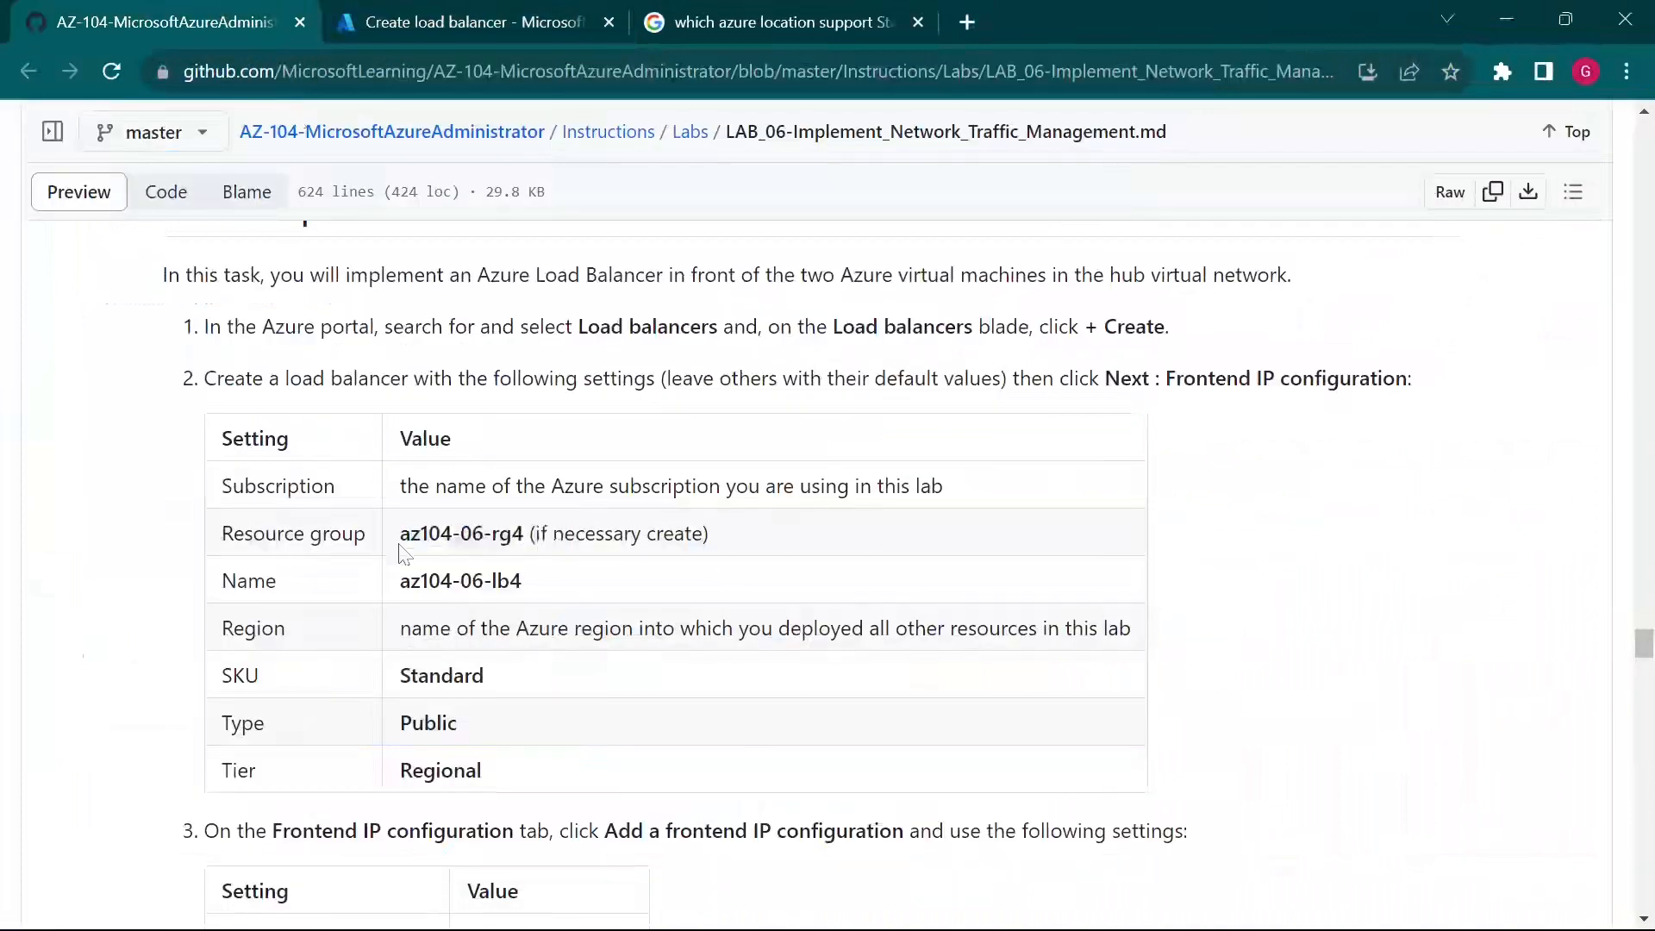
pyautogui.moveTo(397, 543); pyautogui.dragTo(523, 535)
pyautogui.hotkey('ctrl', 'c')
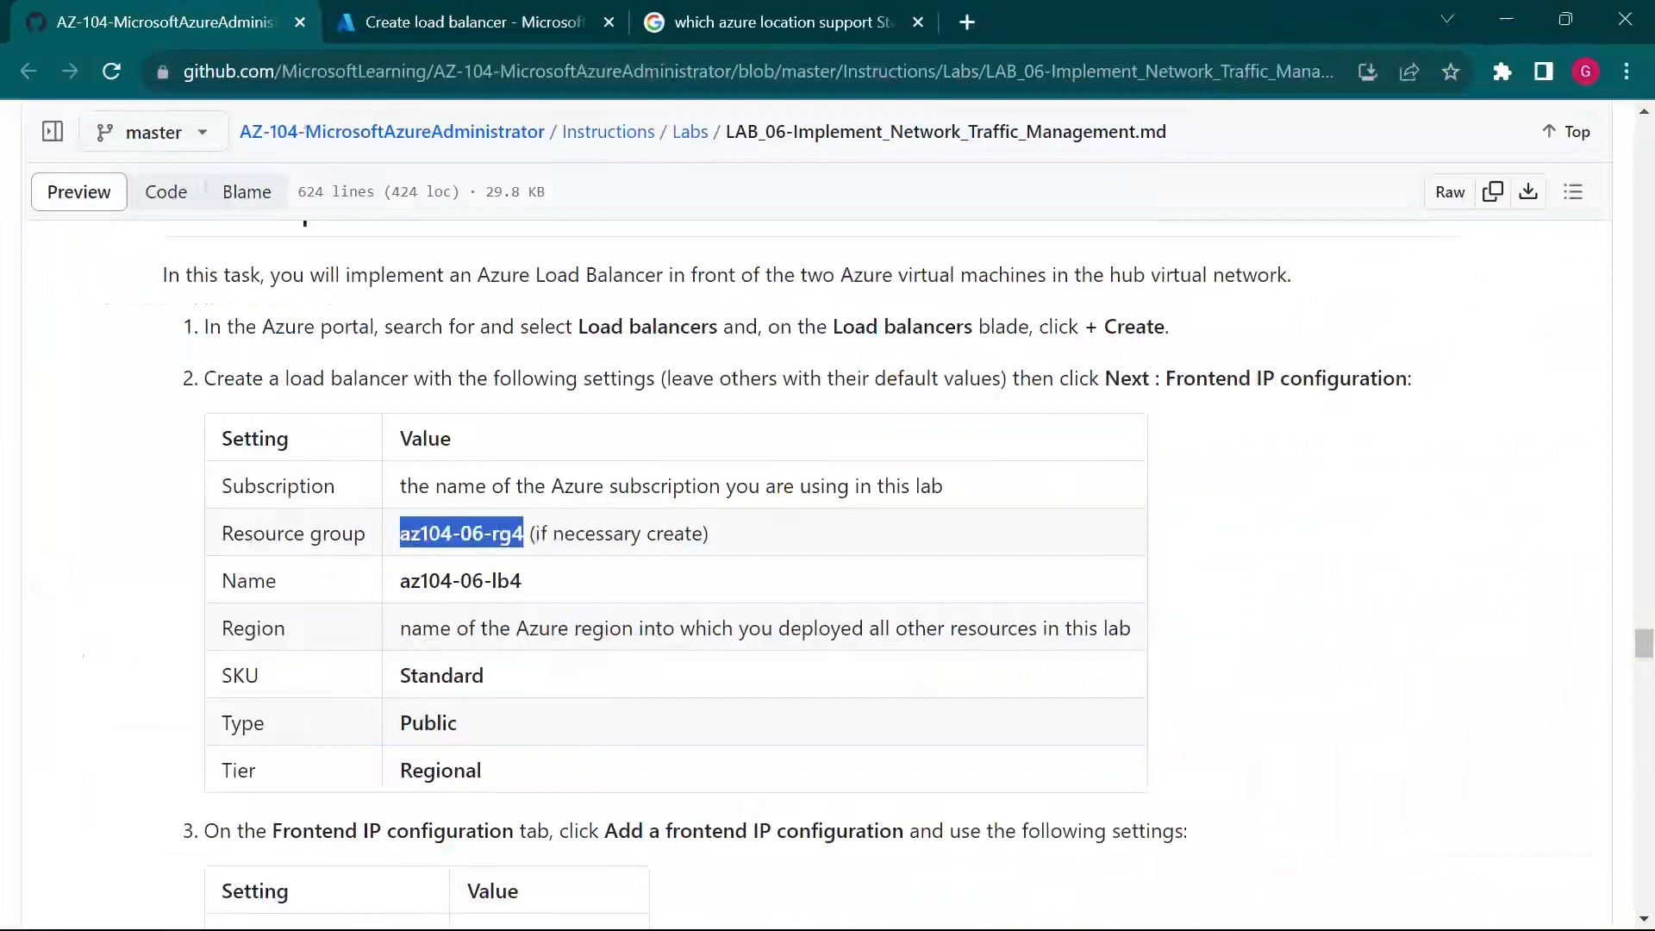
pyautogui.click(496, 21)
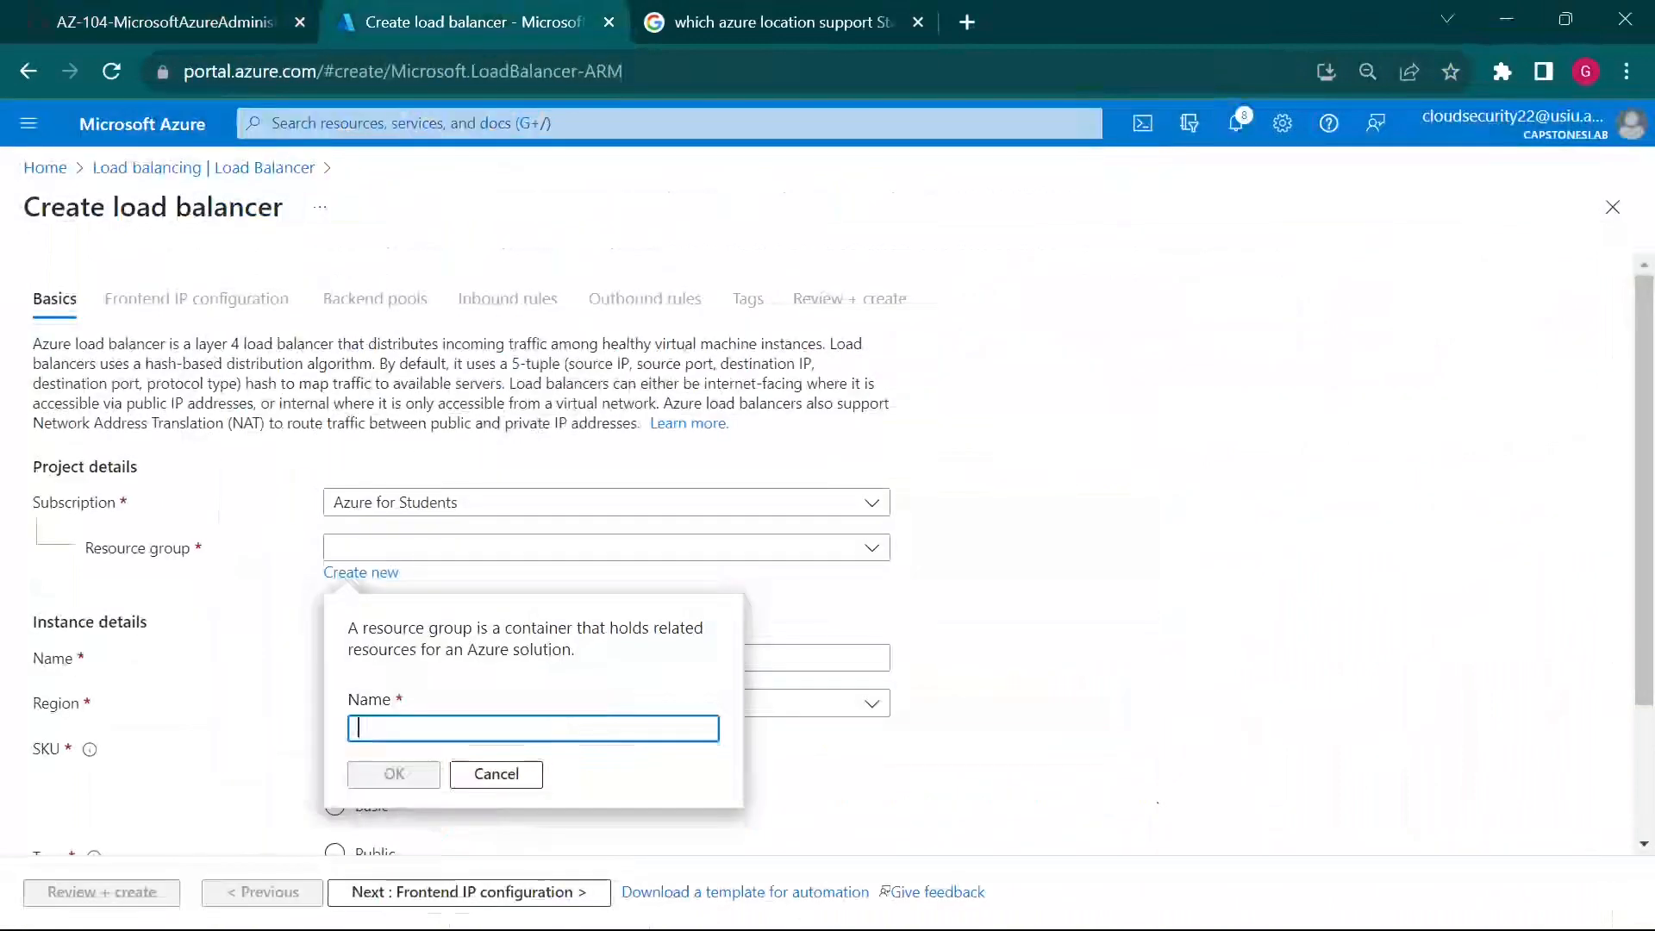
pyautogui.hotkey('ctrl', 'v')
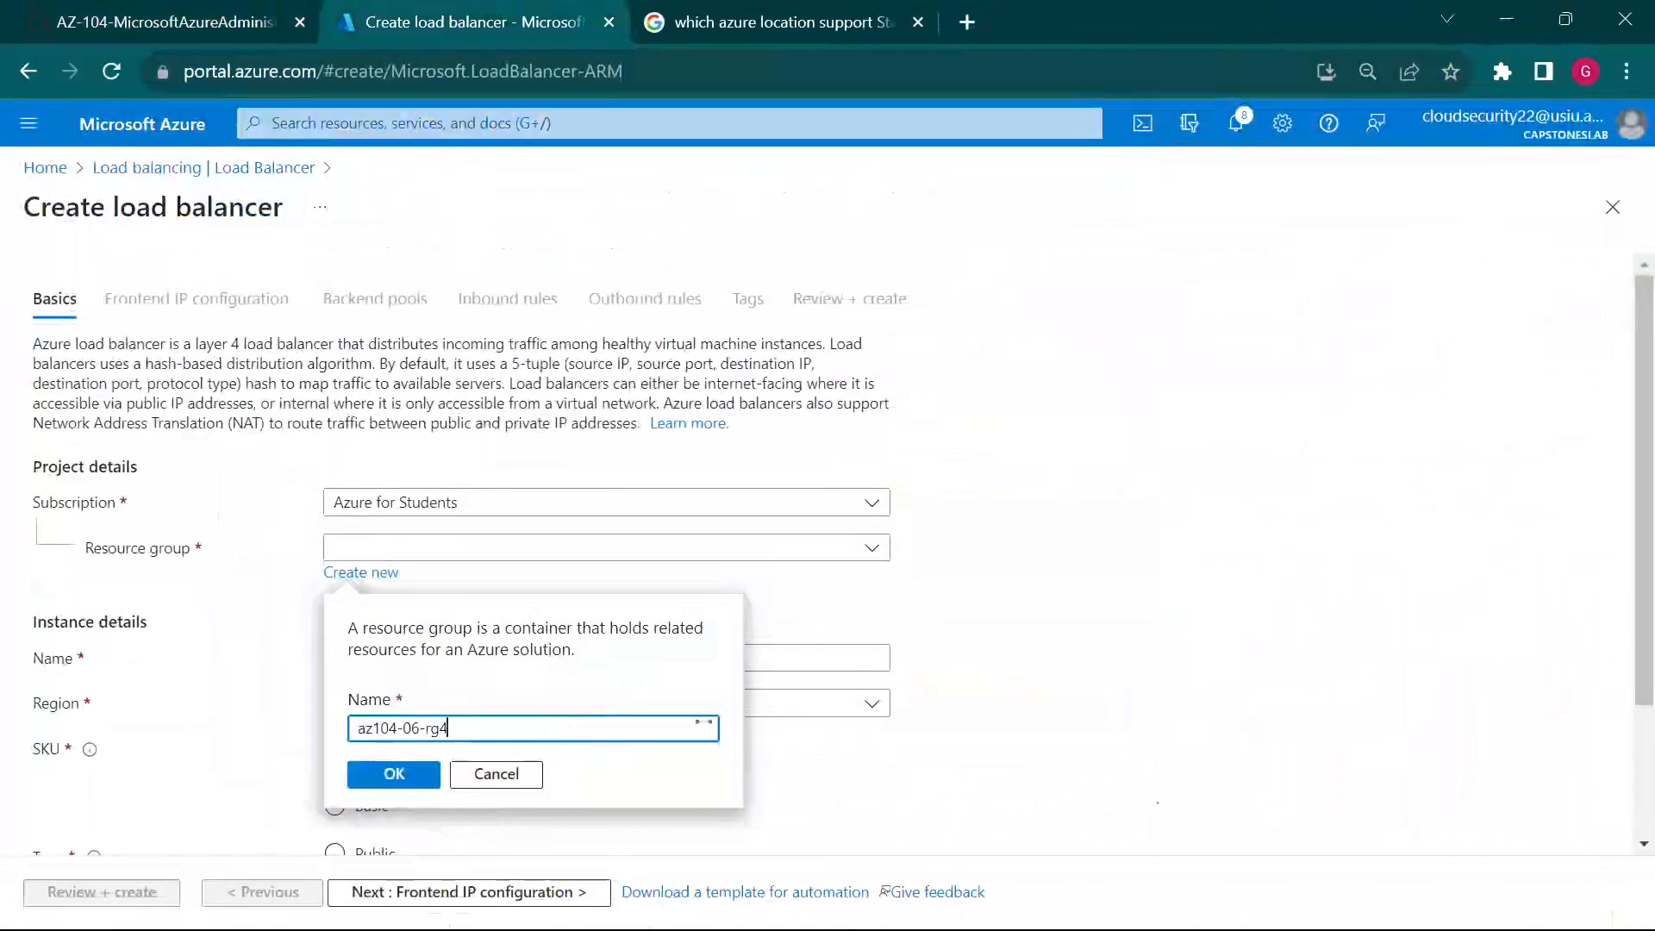
pyautogui.click(402, 779)
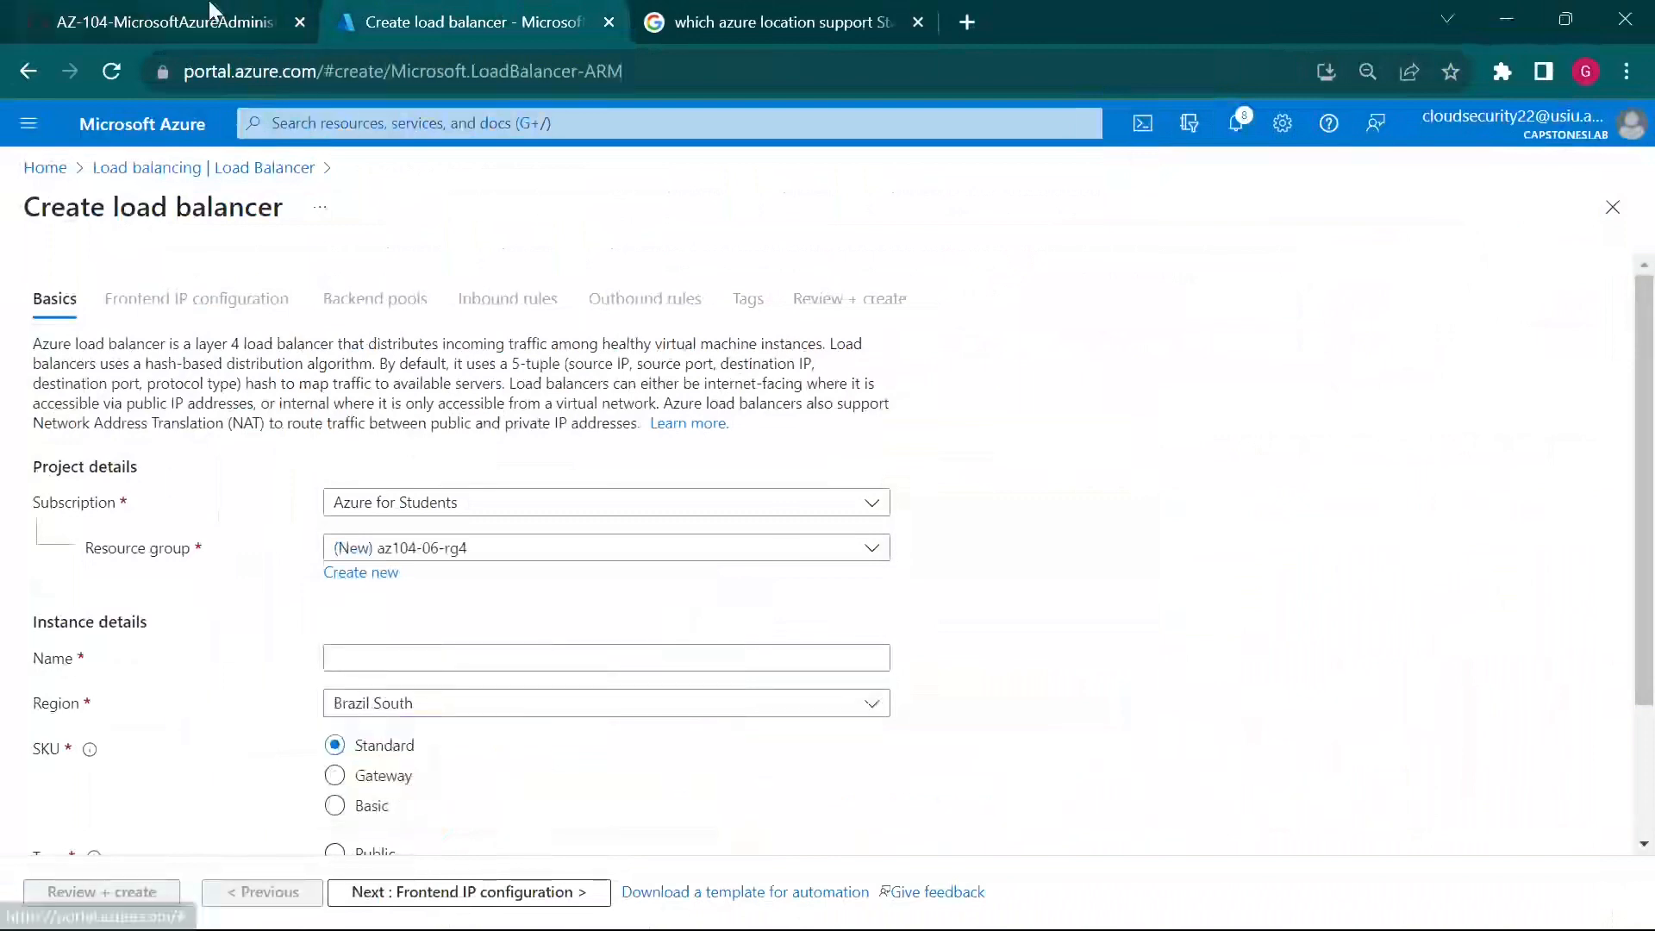
# Step: Name the load balancer az104-06-lb4, copying the name from the lab guide
pyautogui.click(242, 15)
pyautogui.moveTo(400, 580); pyautogui.dragTo(584, 584)
pyautogui.hotkey('ctrl', 'c')
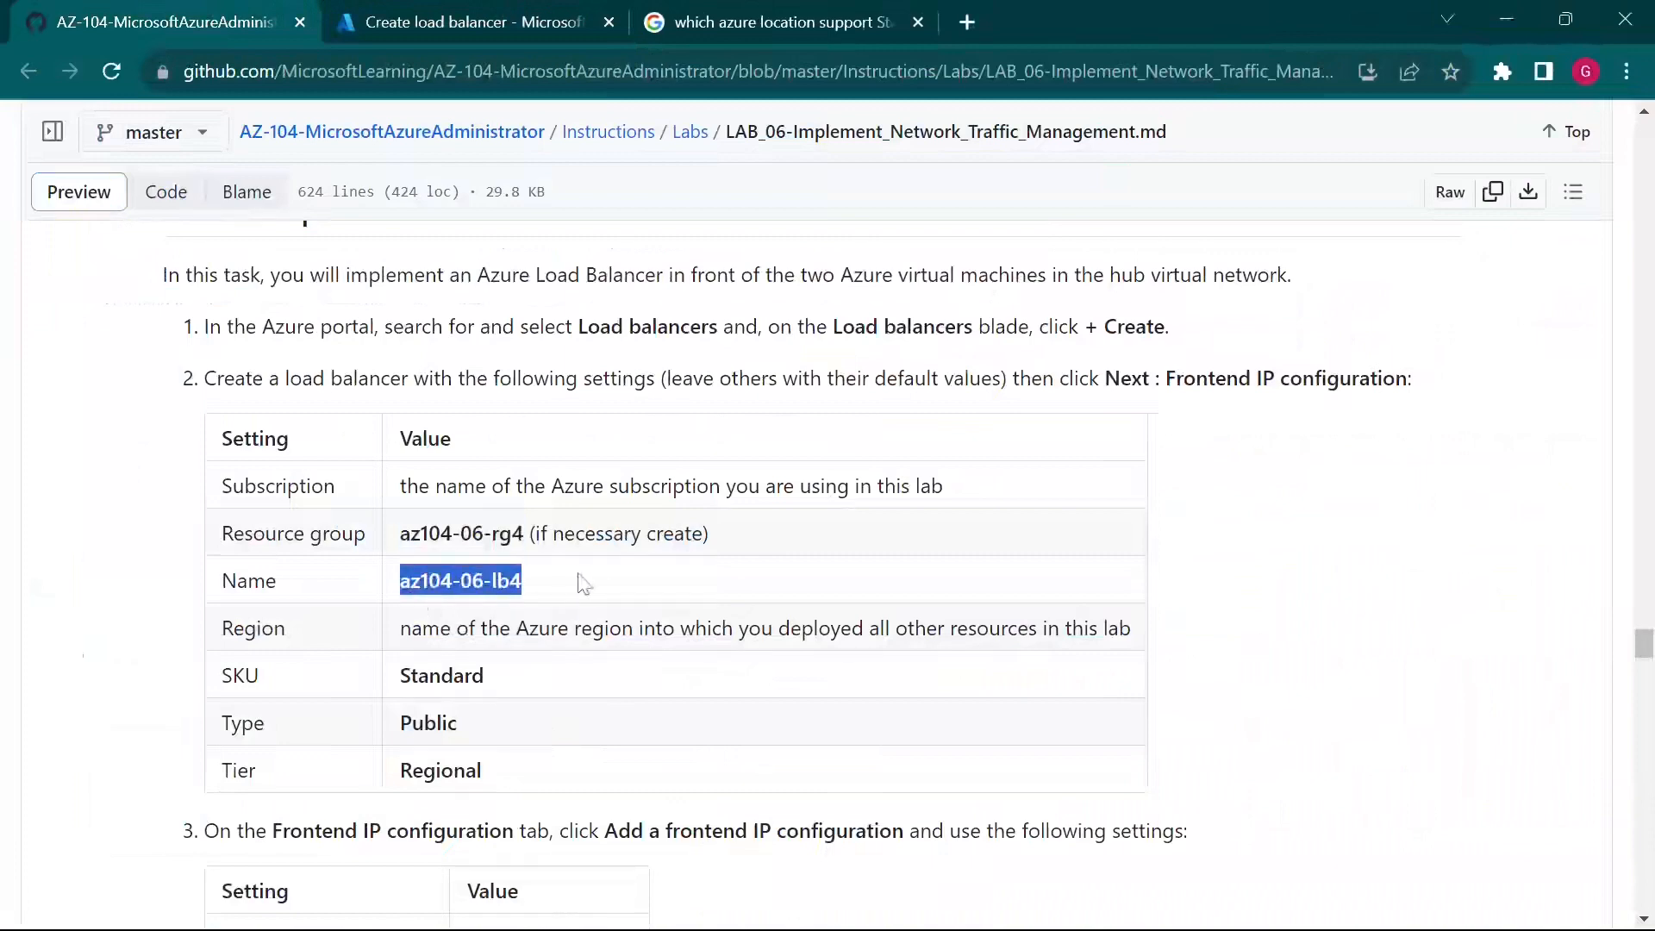
pyautogui.click(457, 15)
pyautogui.click(500, 657)
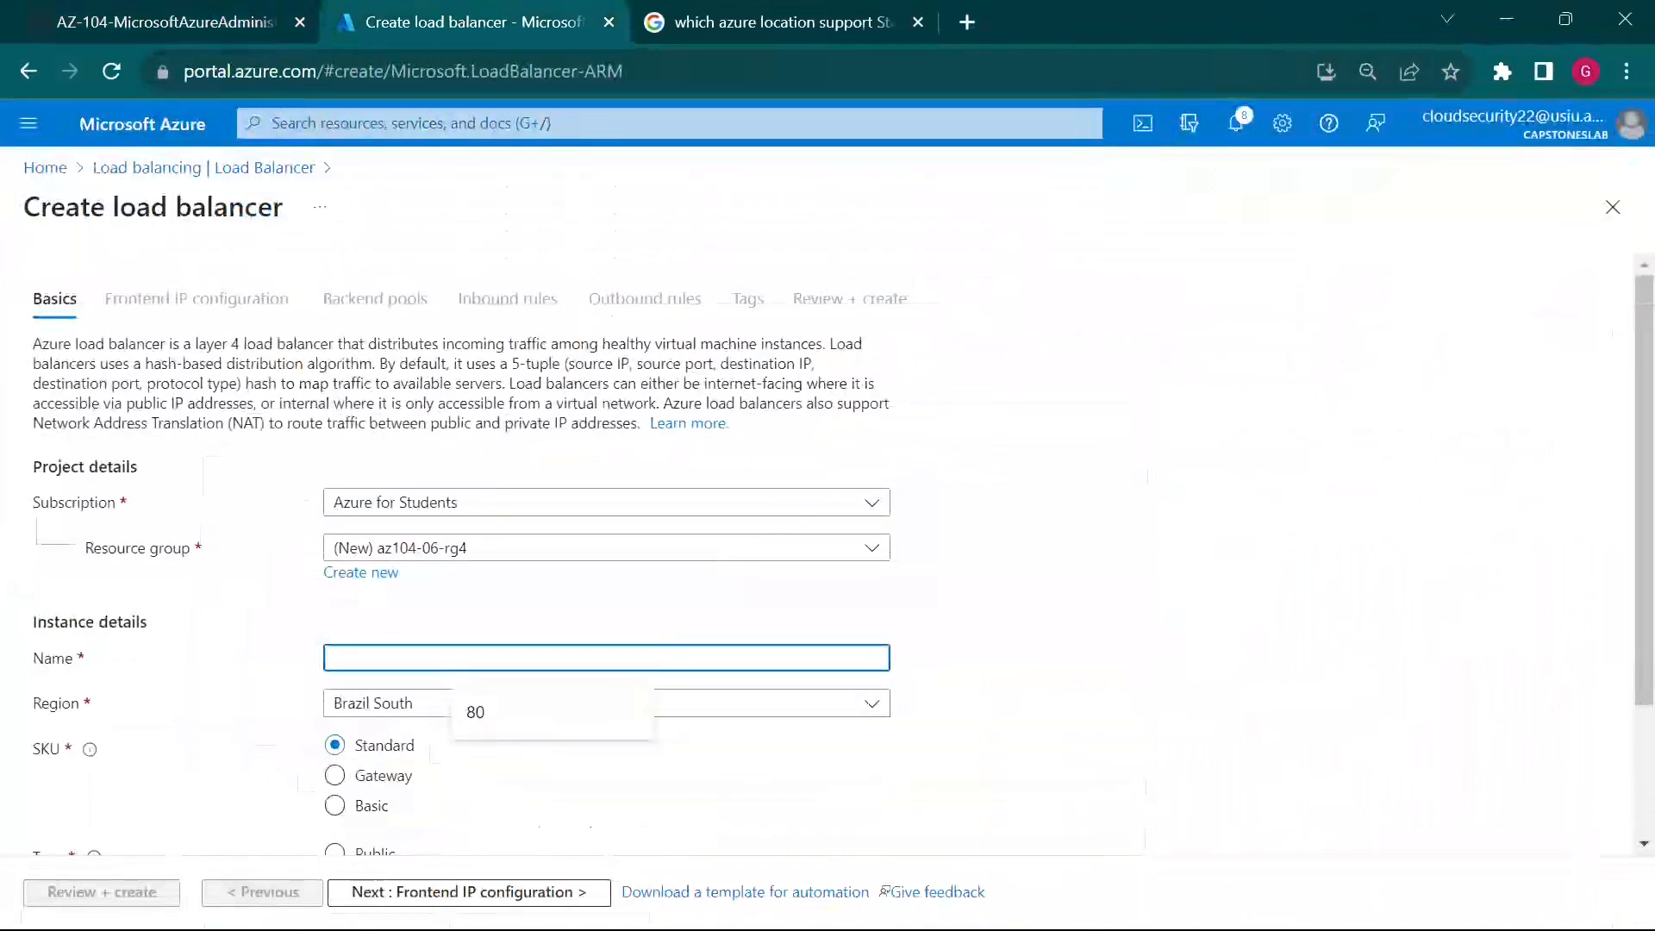
pyautogui.hotkey('ctrl', 'v')
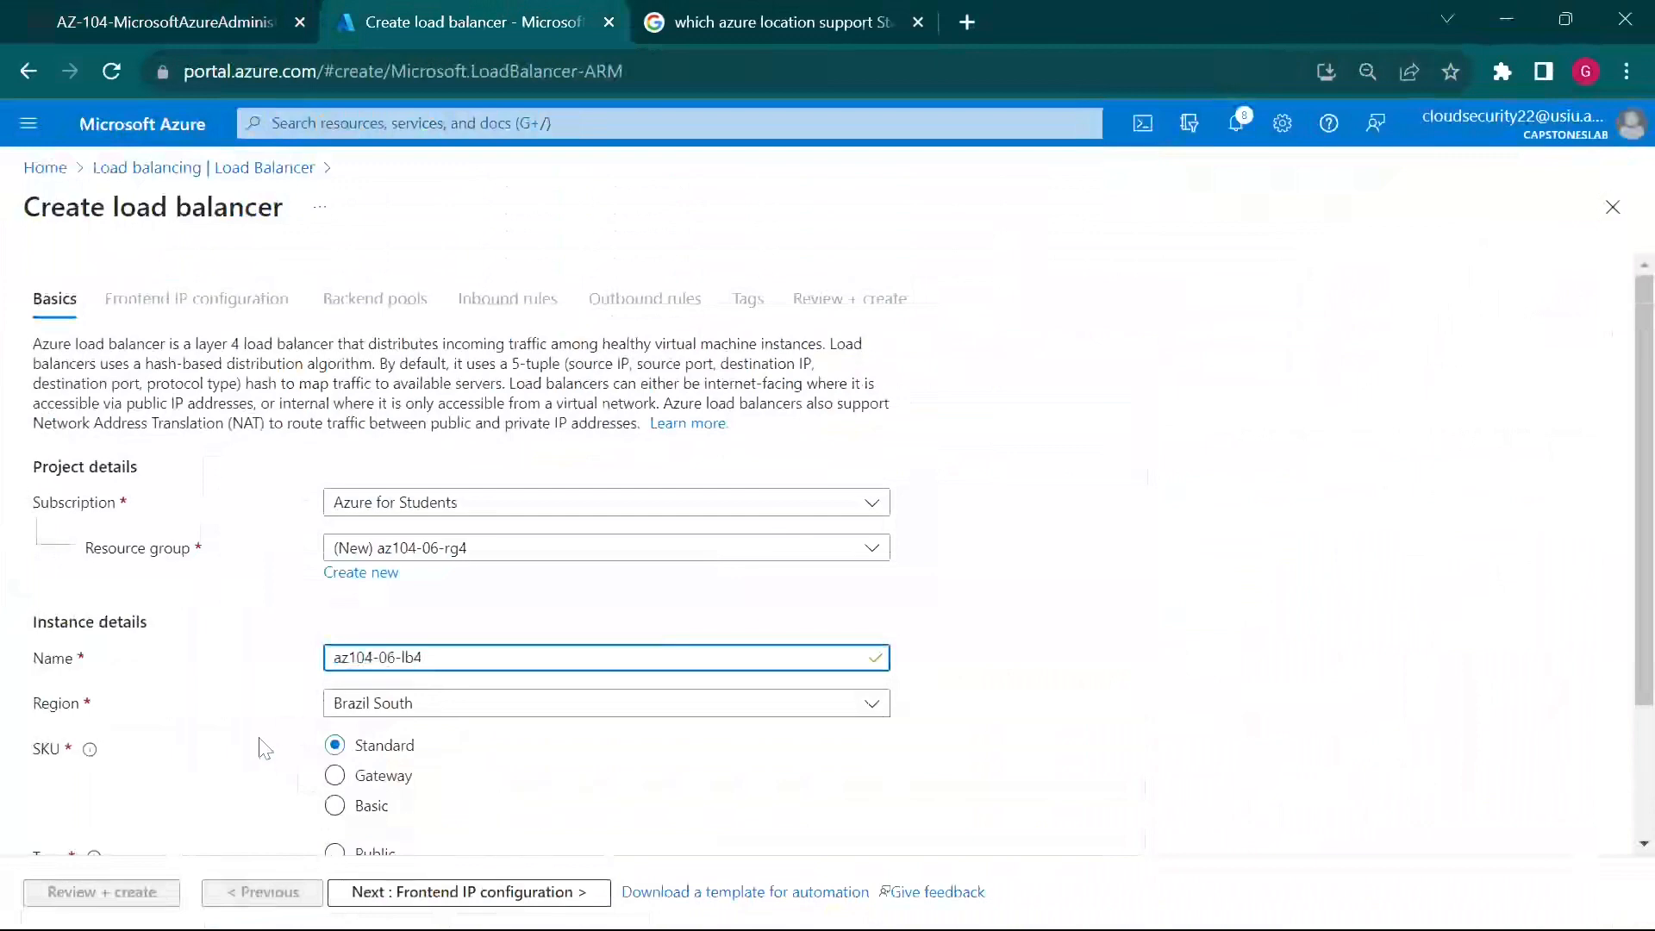
# Step: Check the remaining basic settings against the lab guide, set the load balancer type to Public, and proceed to Frontend IP configuration
pyautogui.scroll(-2, 263, 743)
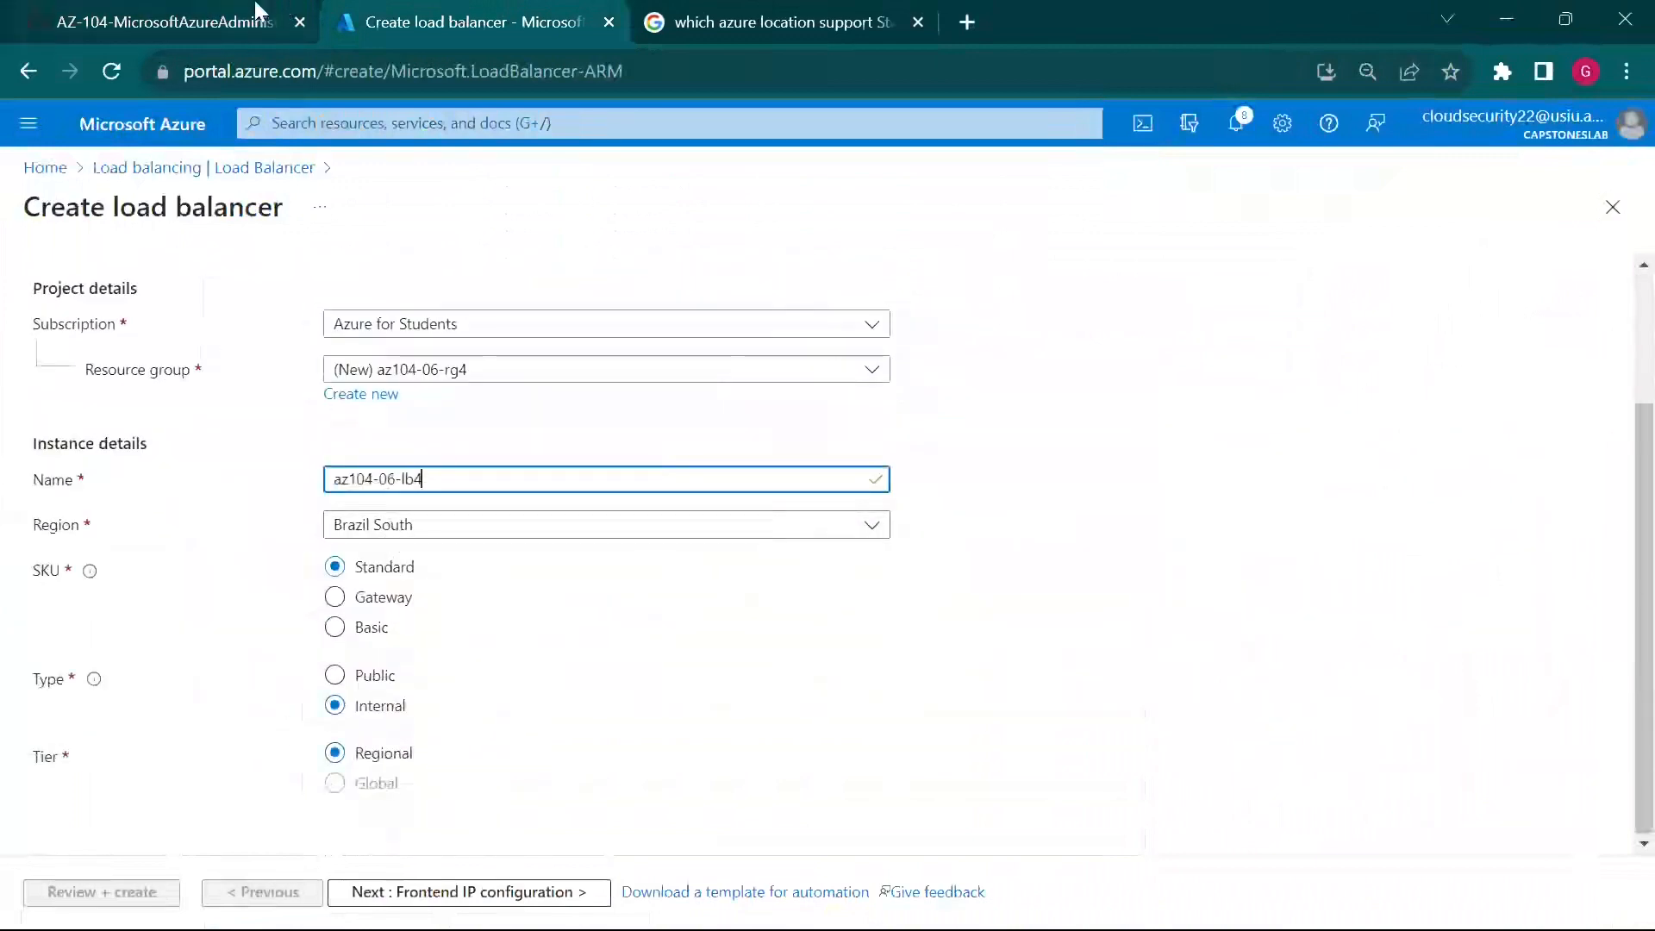
pyautogui.click(172, 19)
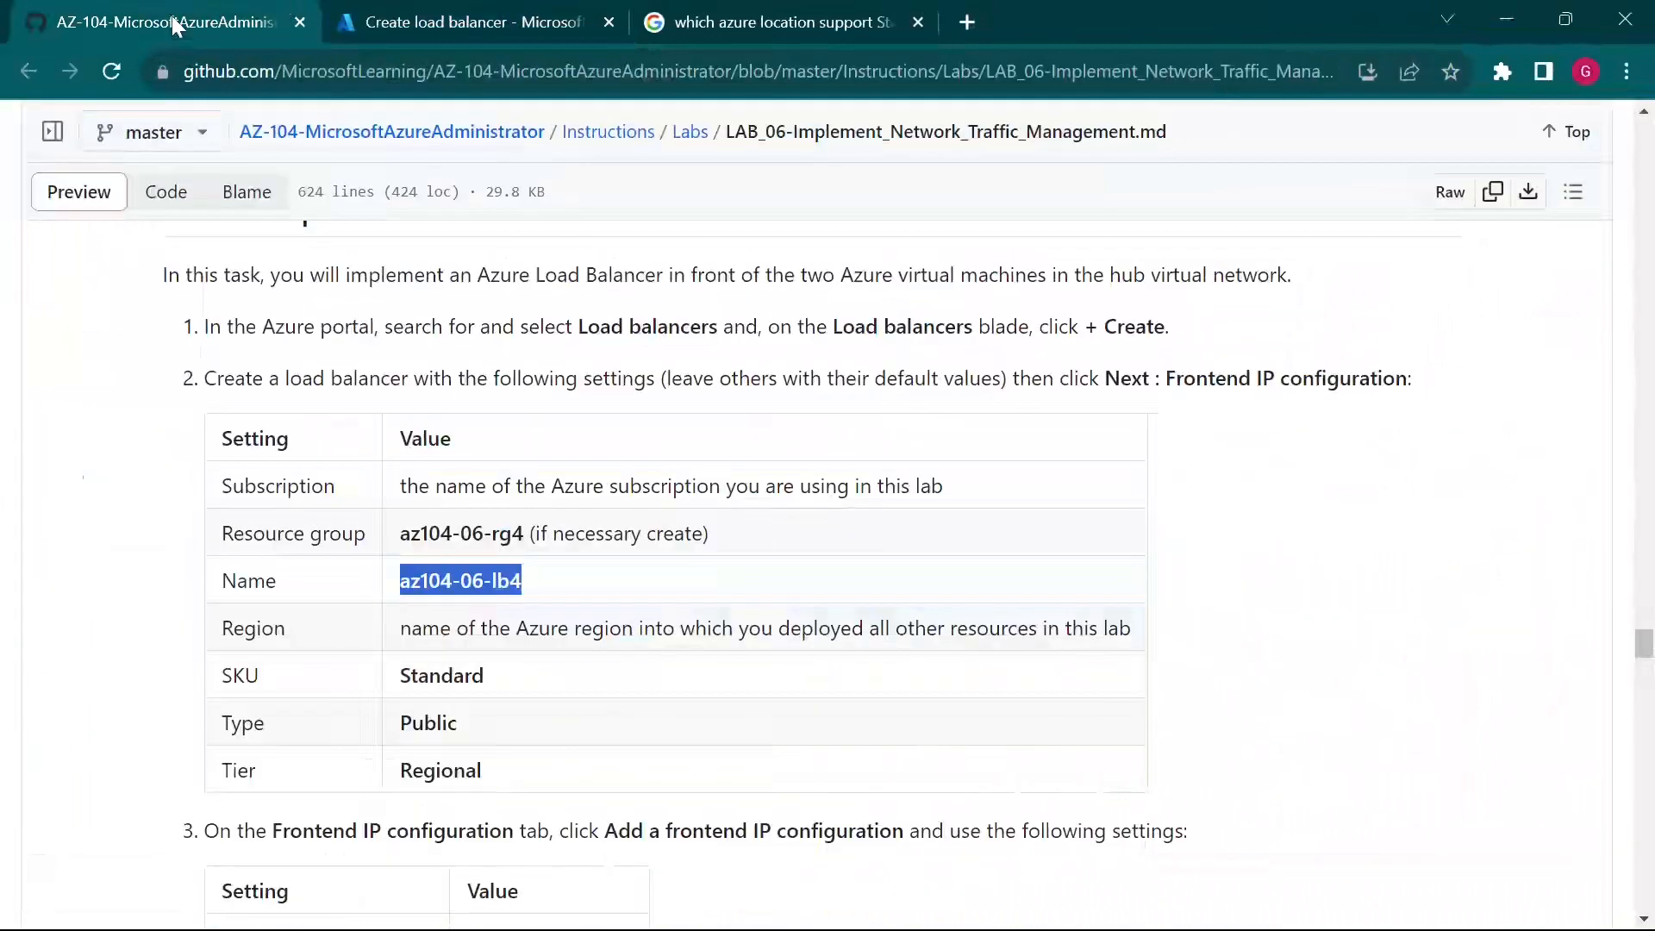
pyautogui.click(435, 712)
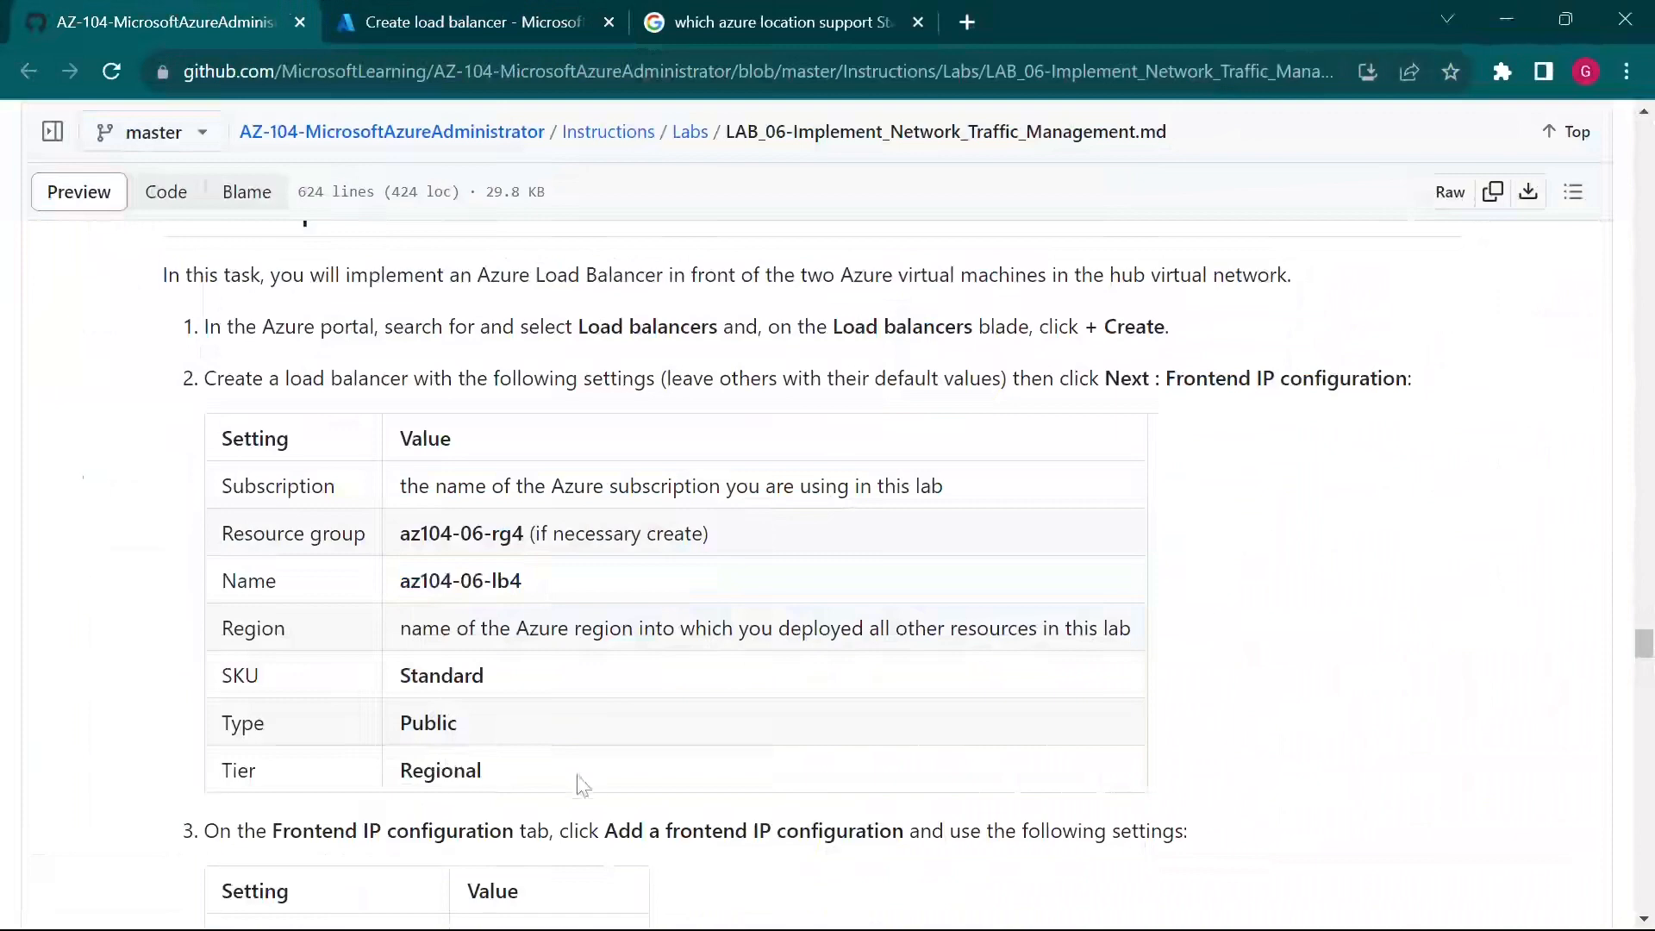
pyautogui.click(483, 19)
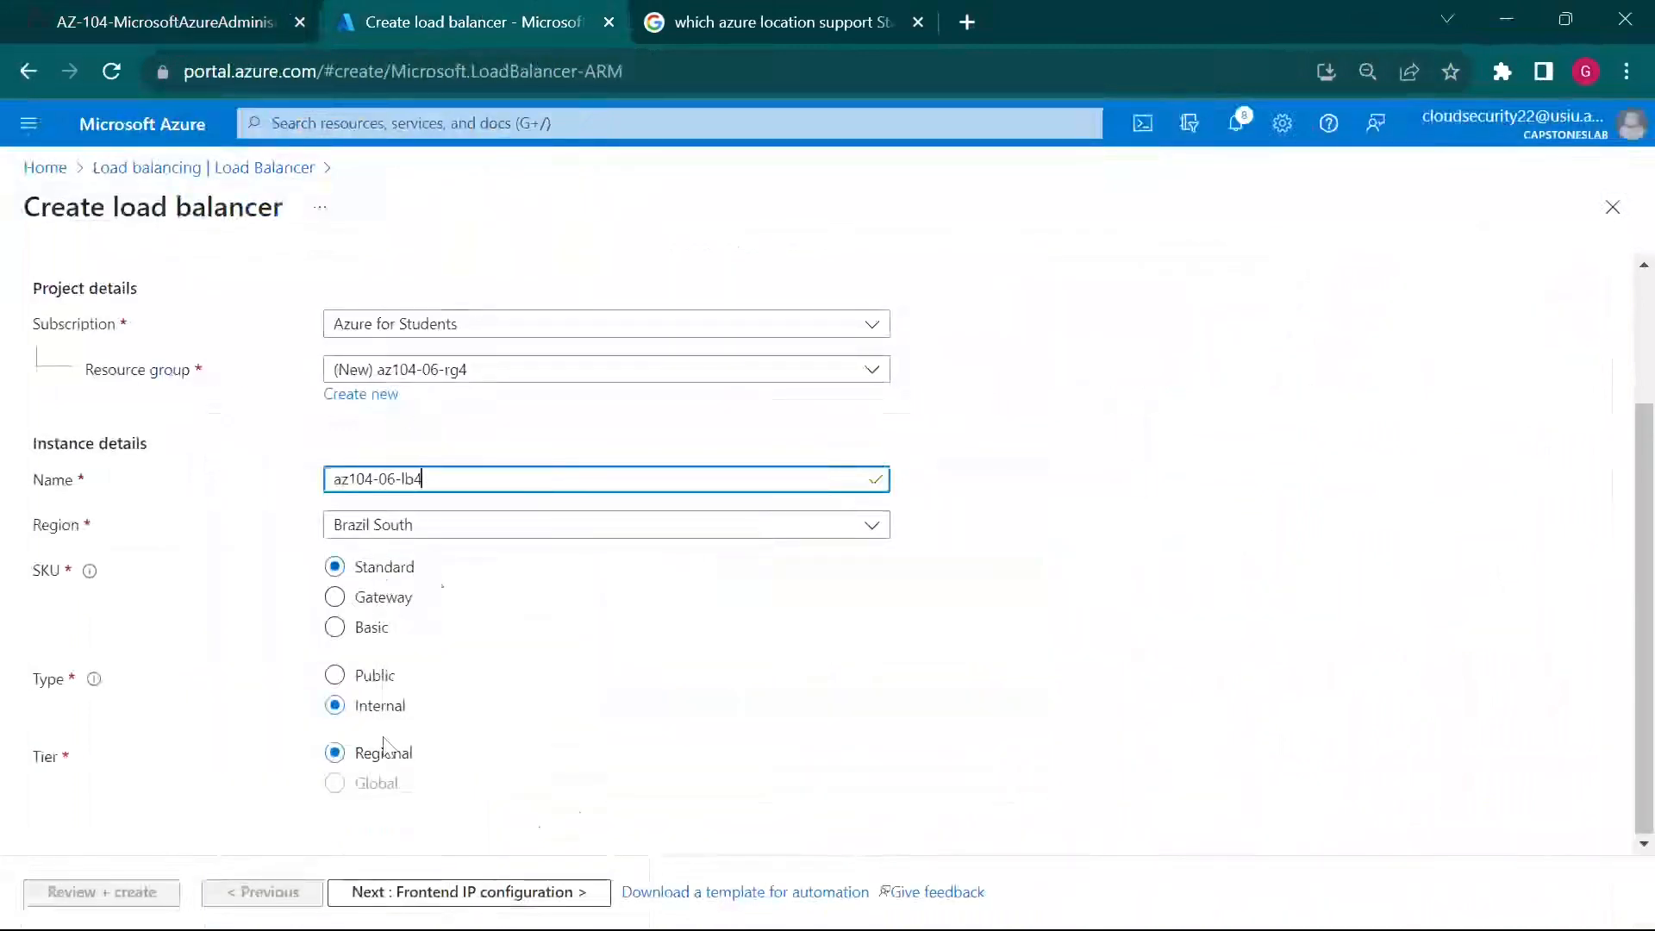
pyautogui.click(335, 676)
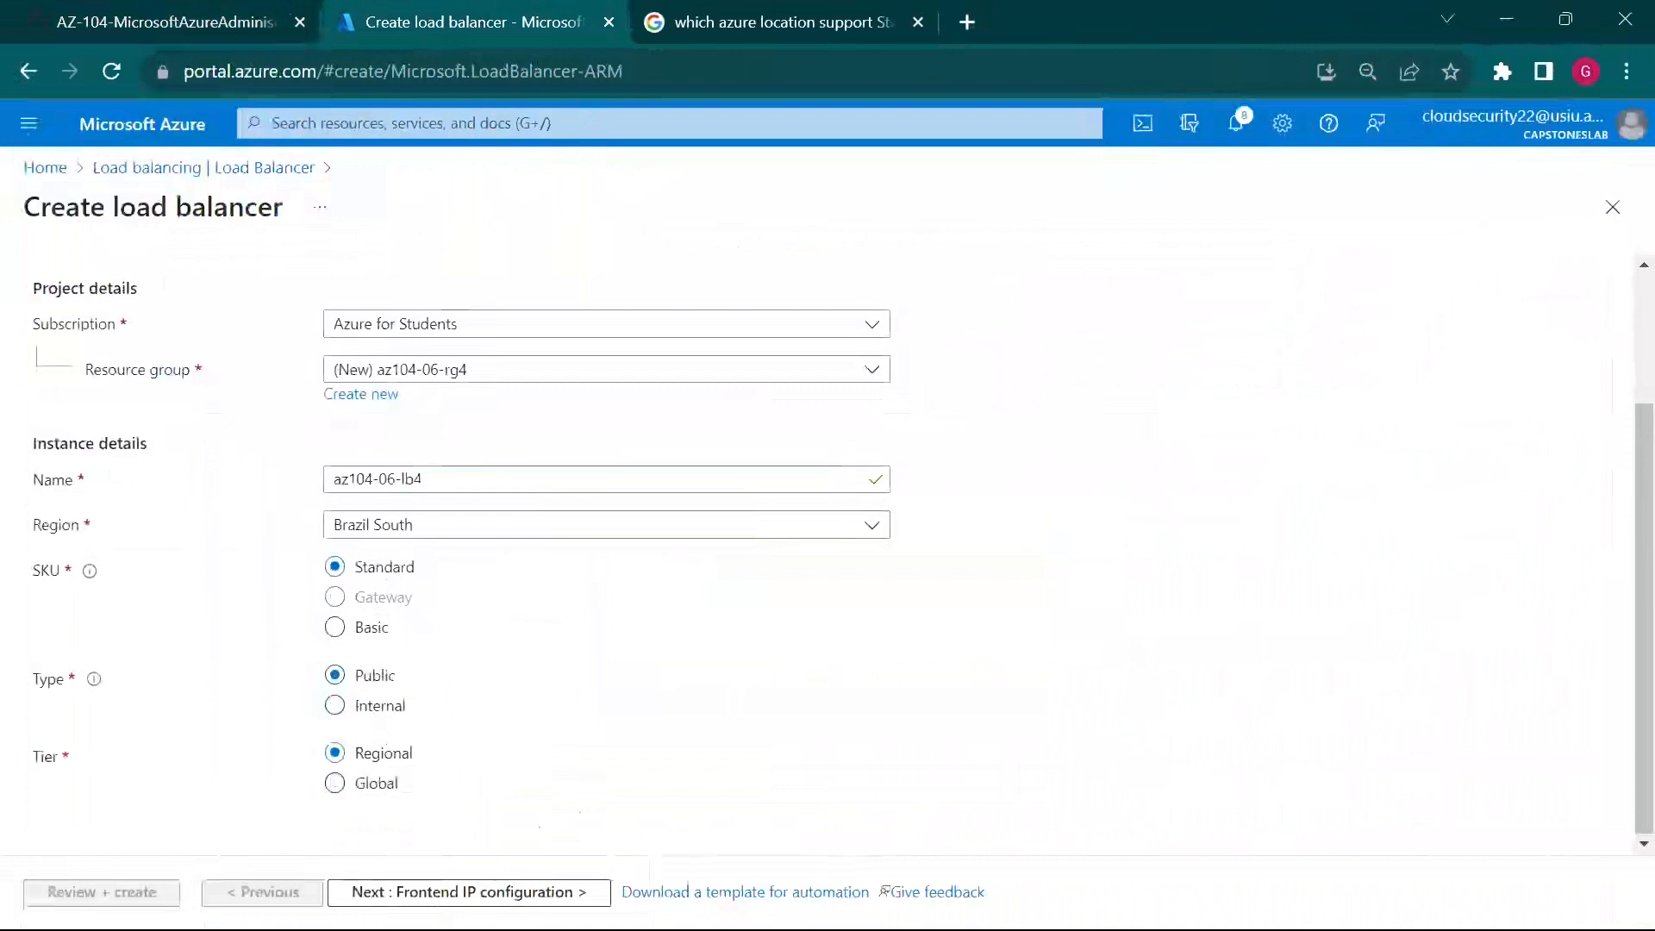
pyautogui.click(372, 786)
pyautogui.click(495, 905)
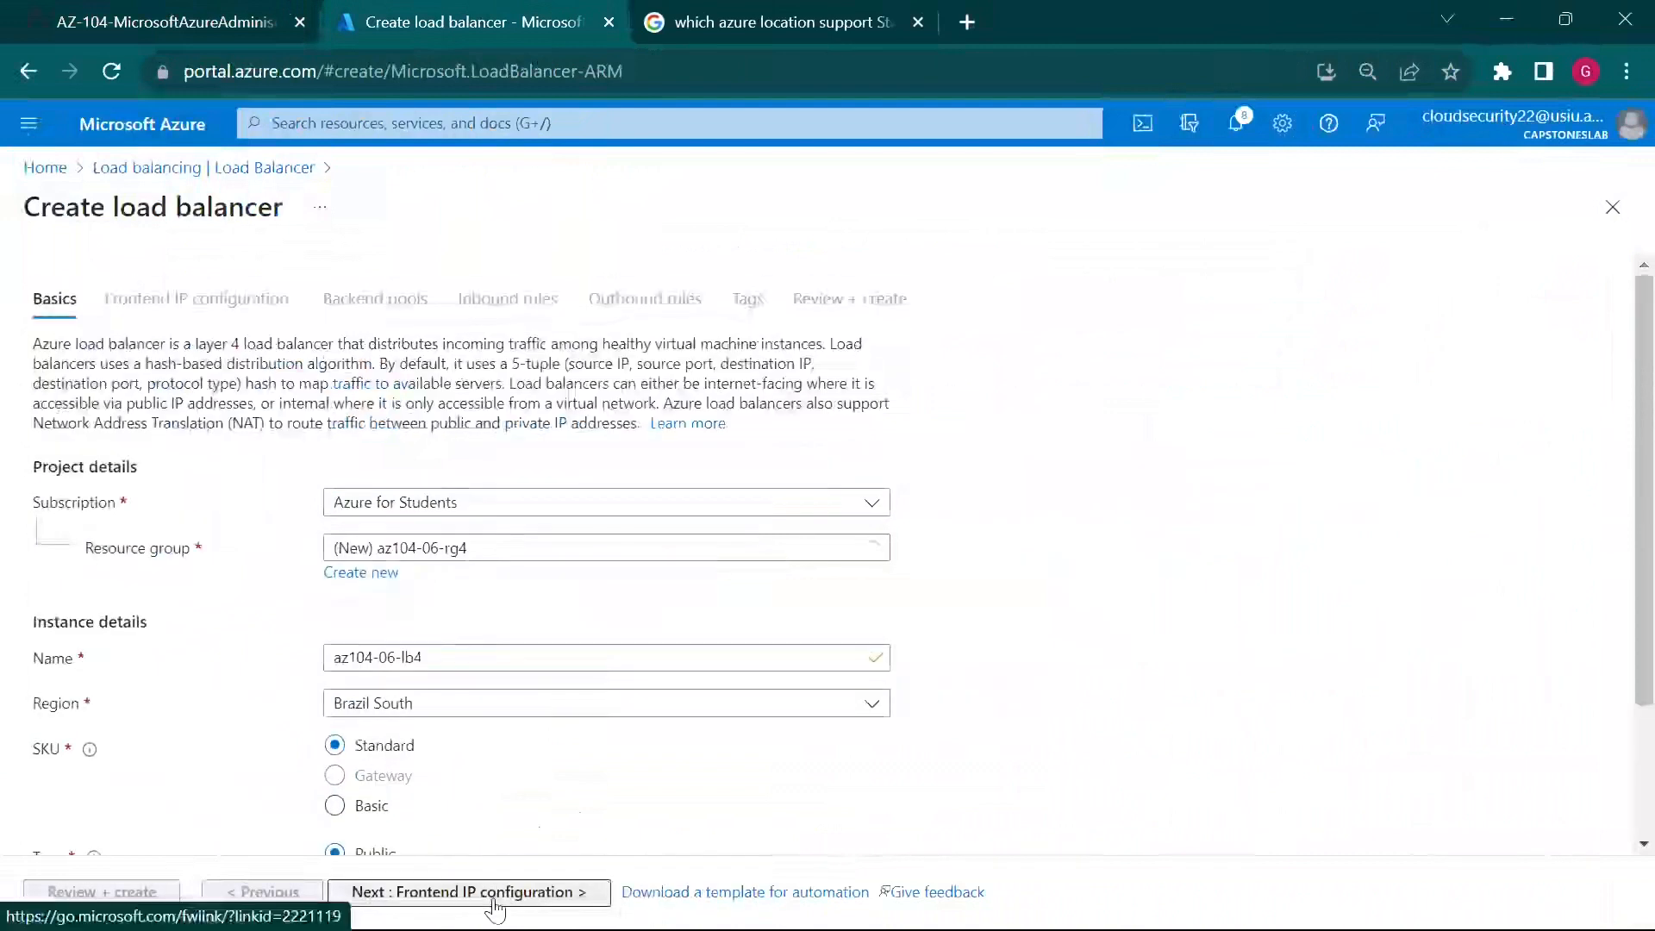
# Step: Add a frontend IP configuration named az104-06-fe4, copying the name from the lab guide
pyautogui.click(177, 19)
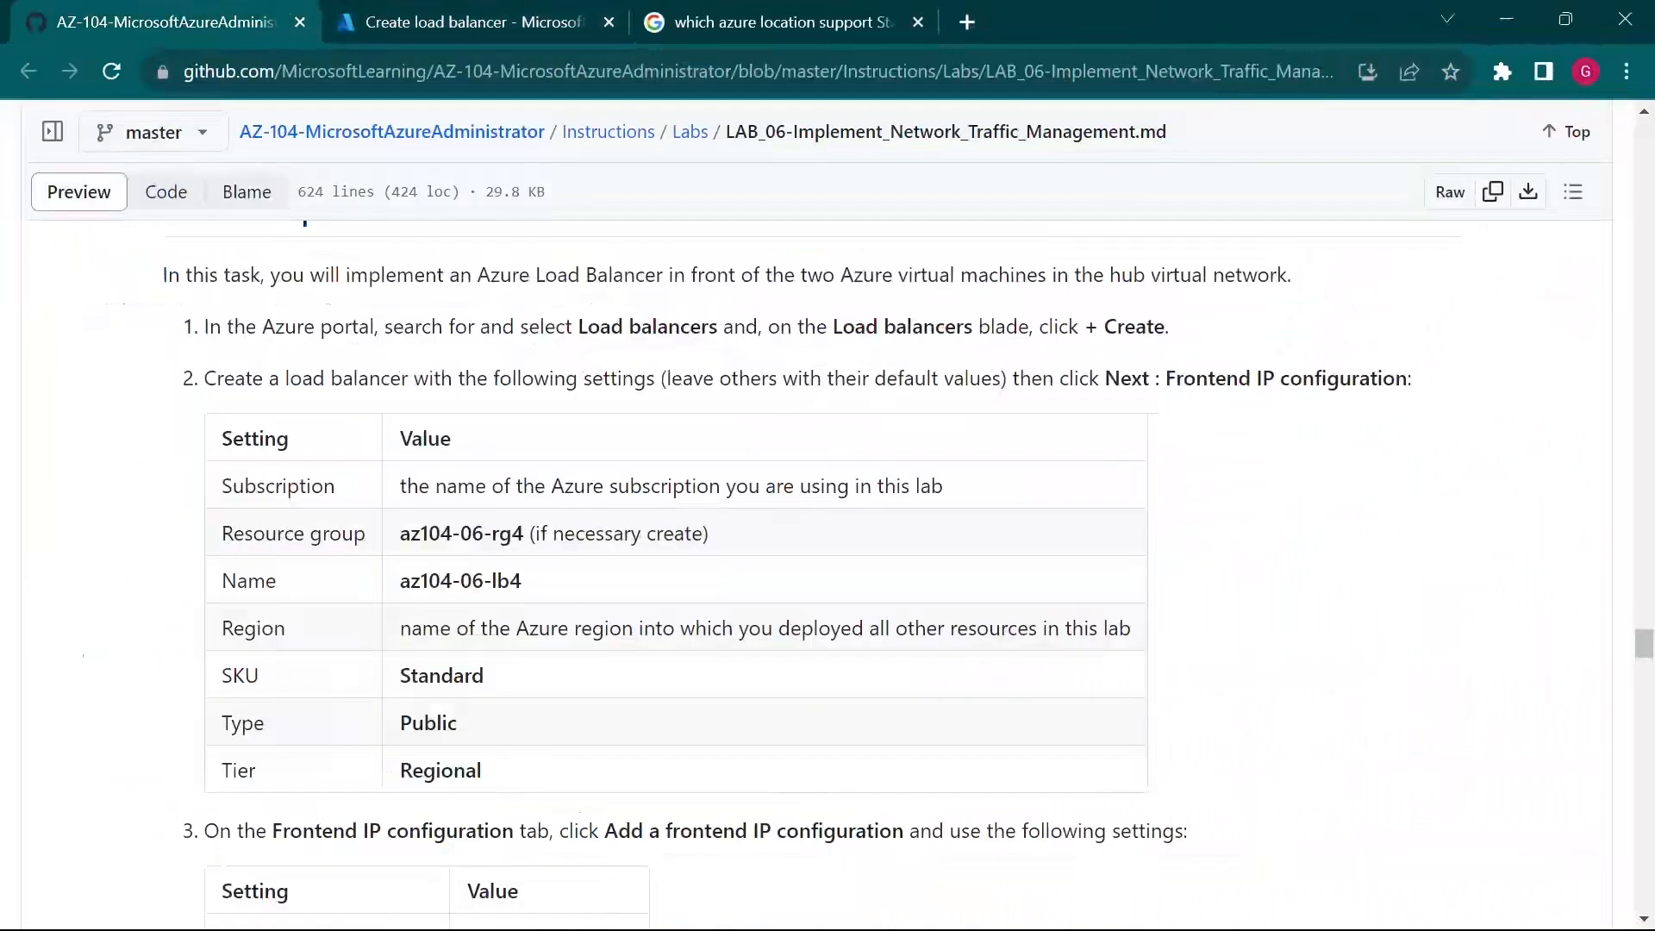
pyautogui.scroll(-4, 507, 660)
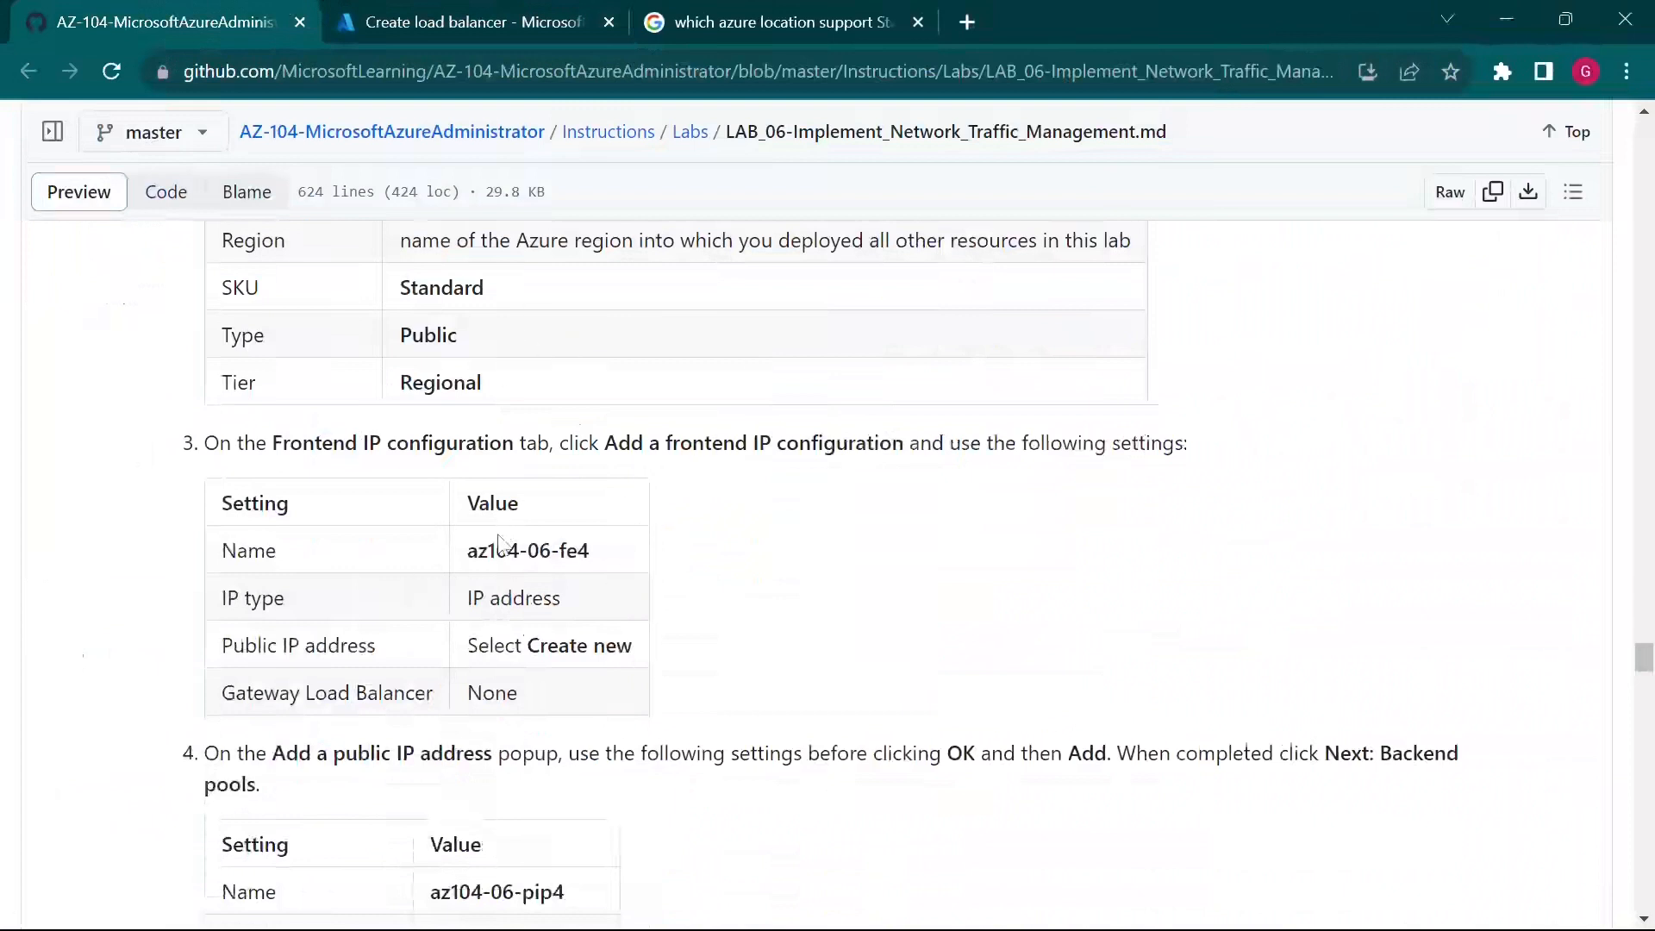
pyautogui.moveTo(467, 551); pyautogui.dragTo(595, 565)
pyautogui.hotkey('ctrl', 'c')
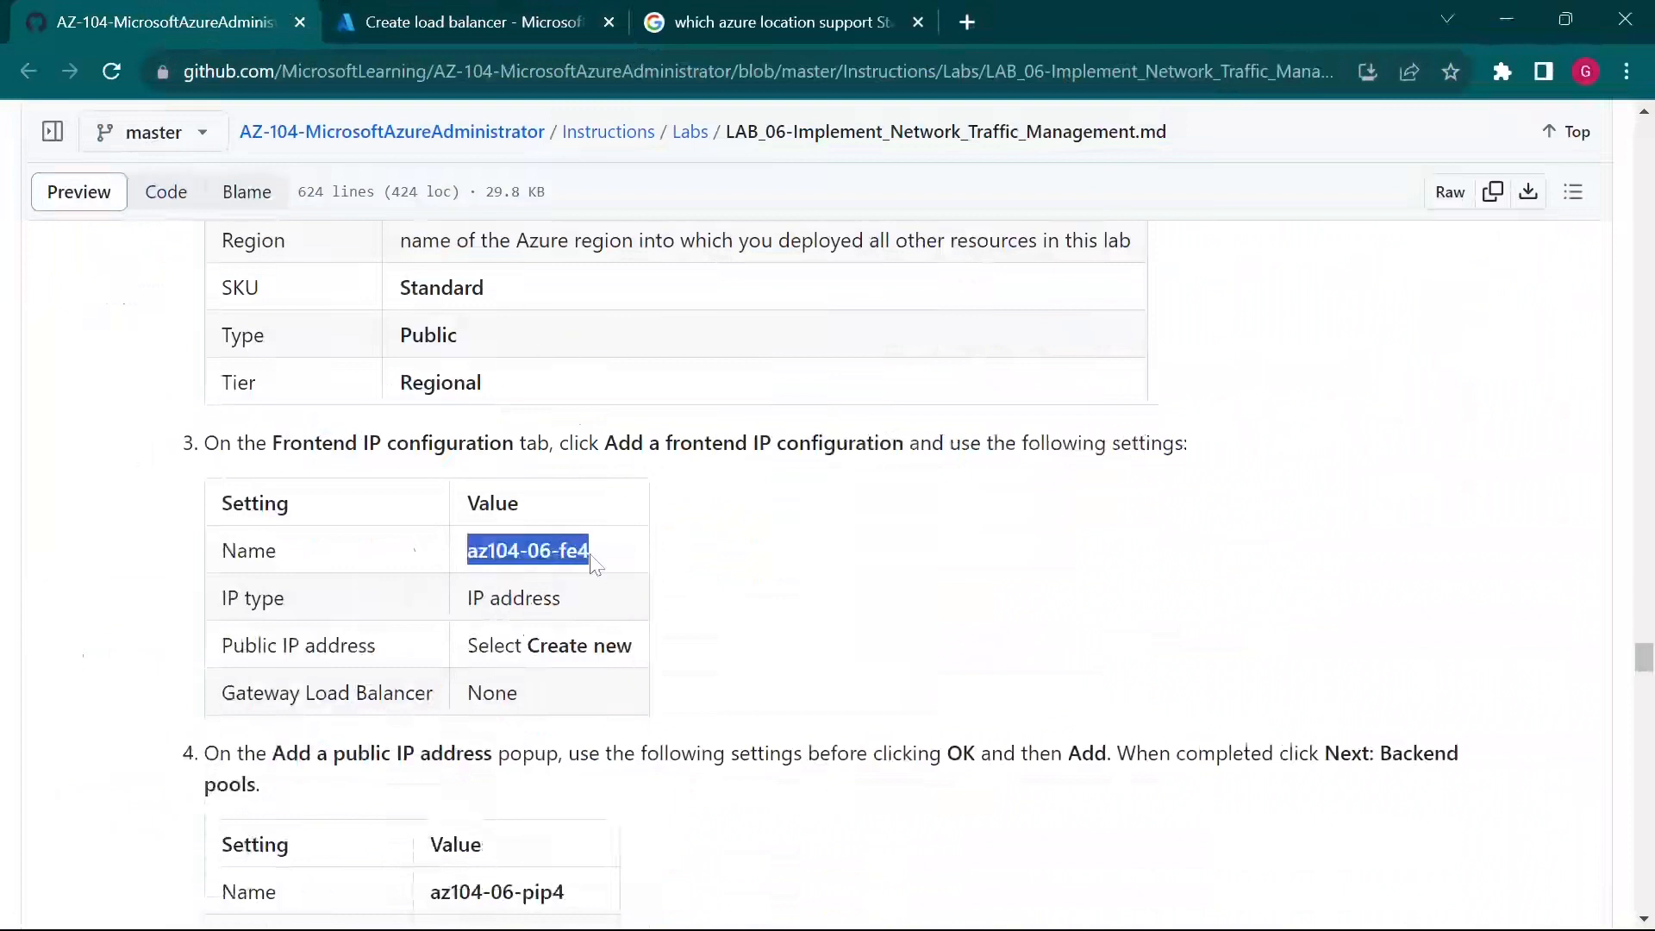
pyautogui.click(547, 17)
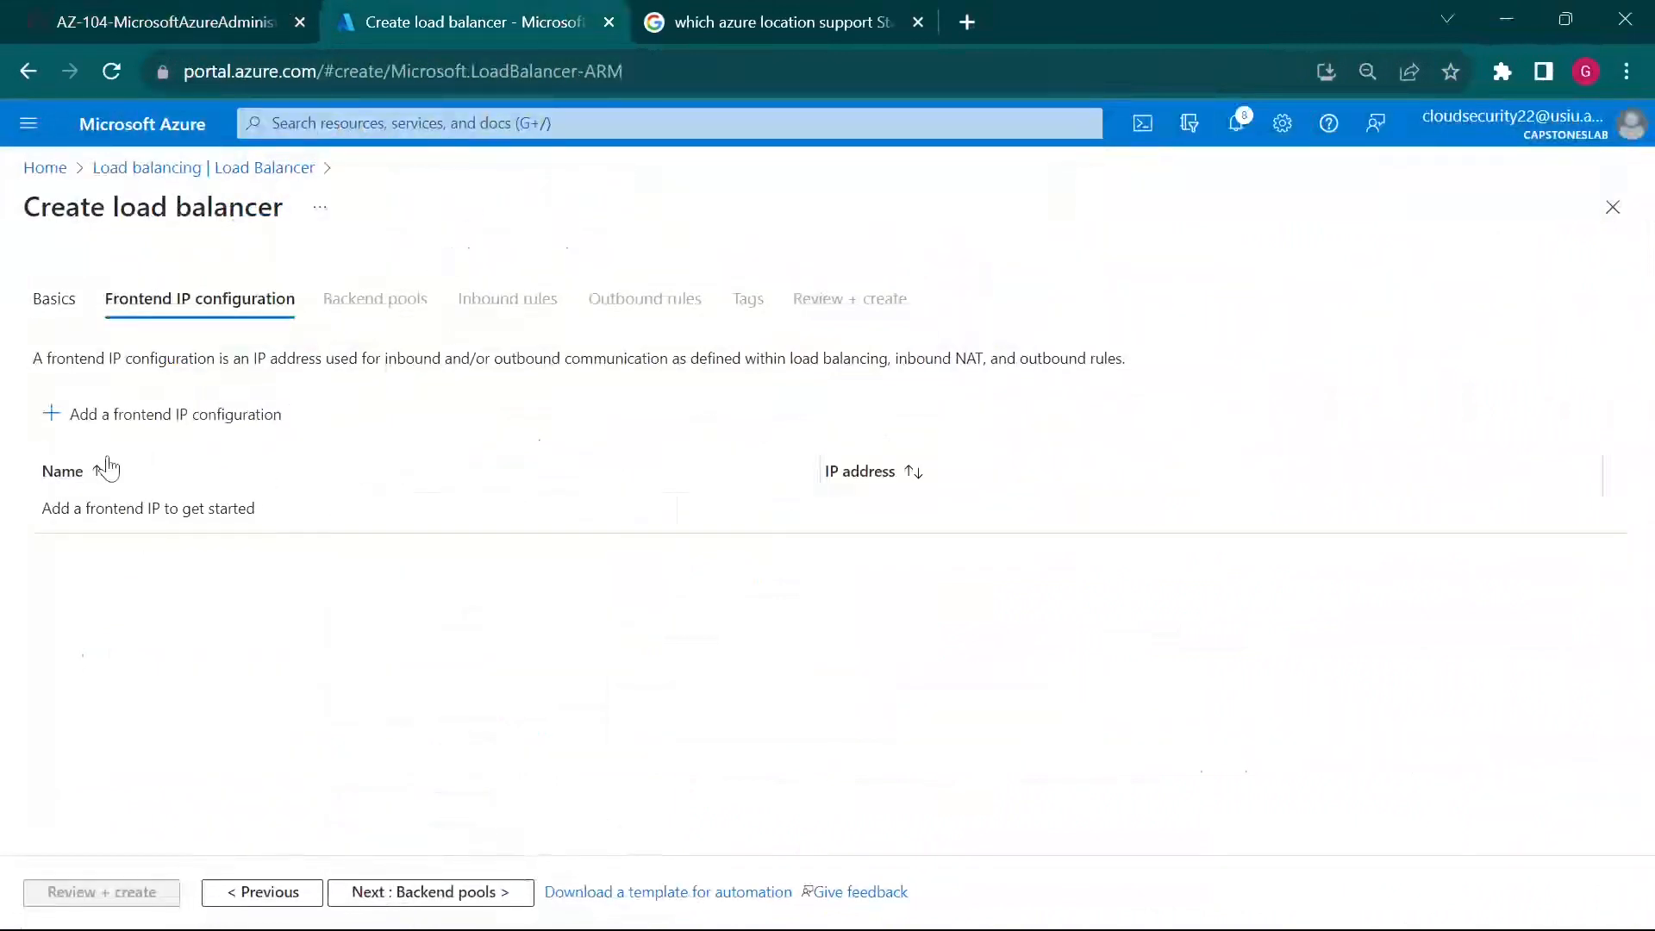
pyautogui.moveTo(31, 359); pyautogui.dragTo(868, 359)
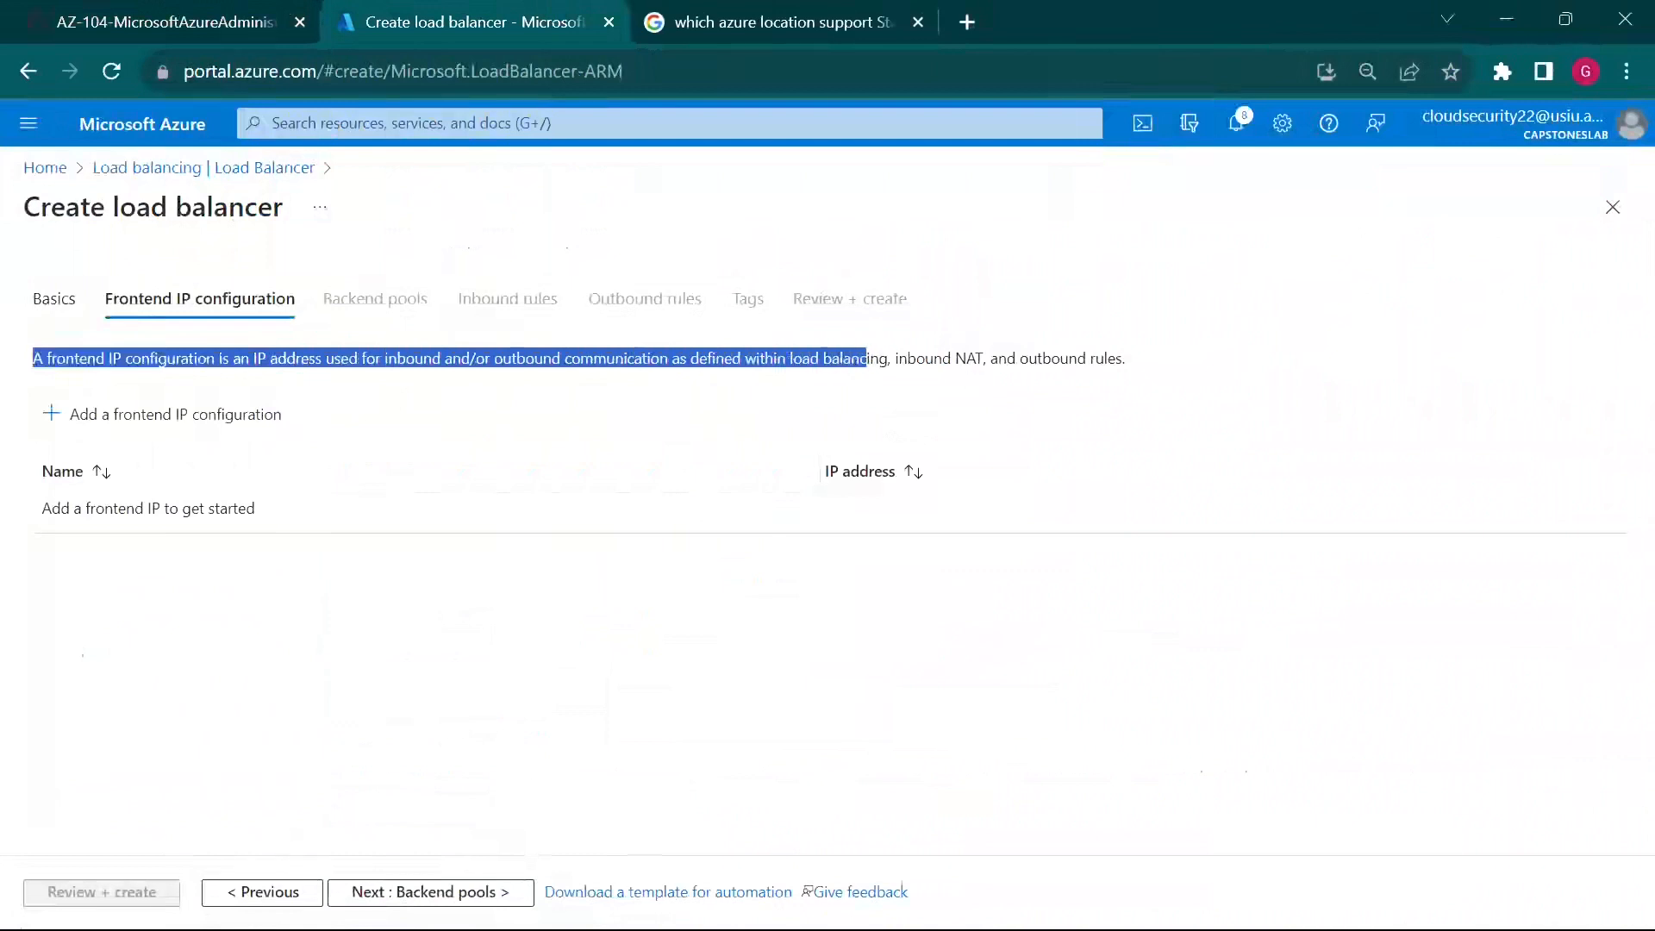
pyautogui.click(115, 423)
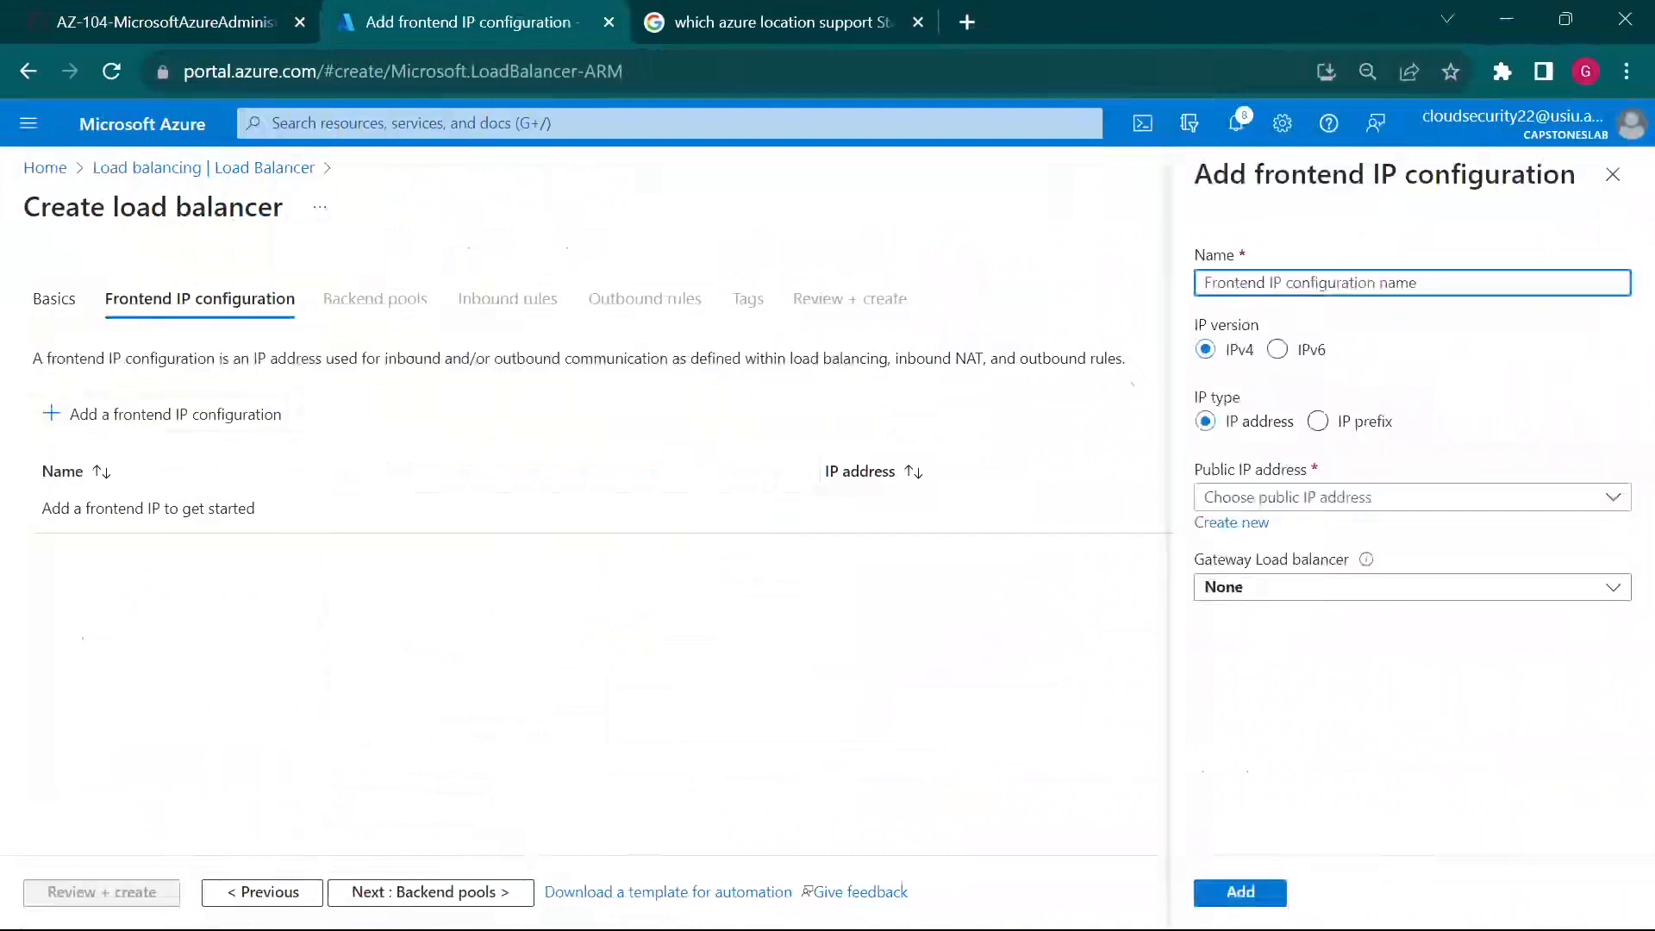
pyautogui.hotkey('ctrl', 'v')
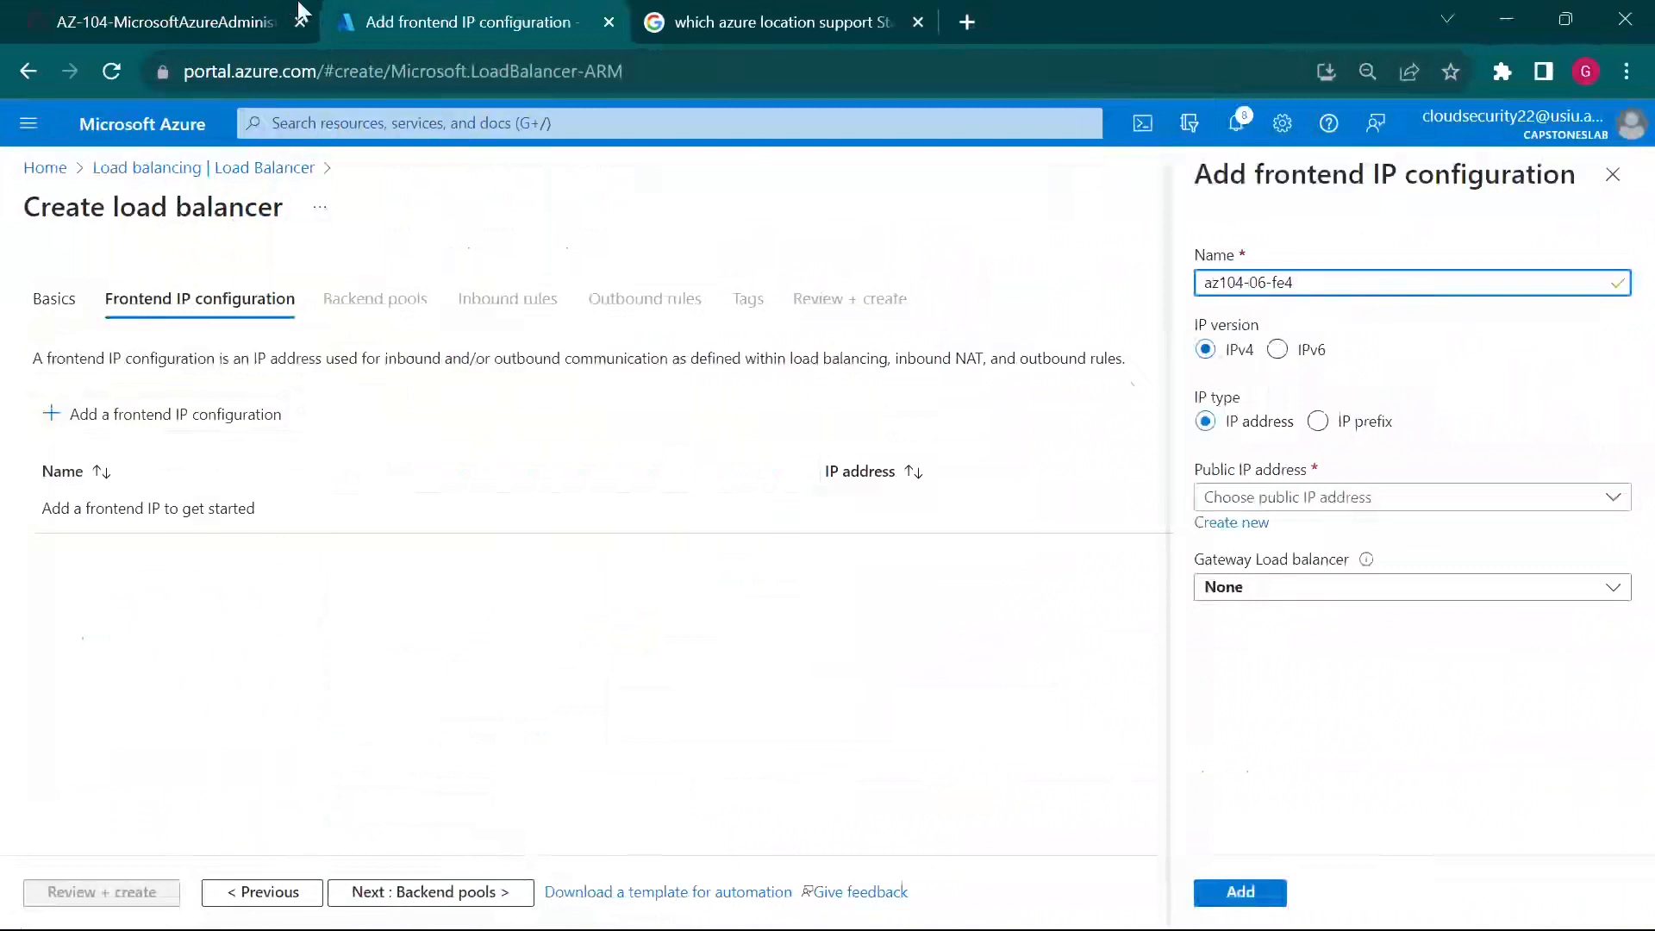
# Step: Check the frontend IP type and public IP settings against the lab guide, and start creating a new public IP address
pyautogui.click(215, 21)
pyautogui.scroll(-1, 584, 681)
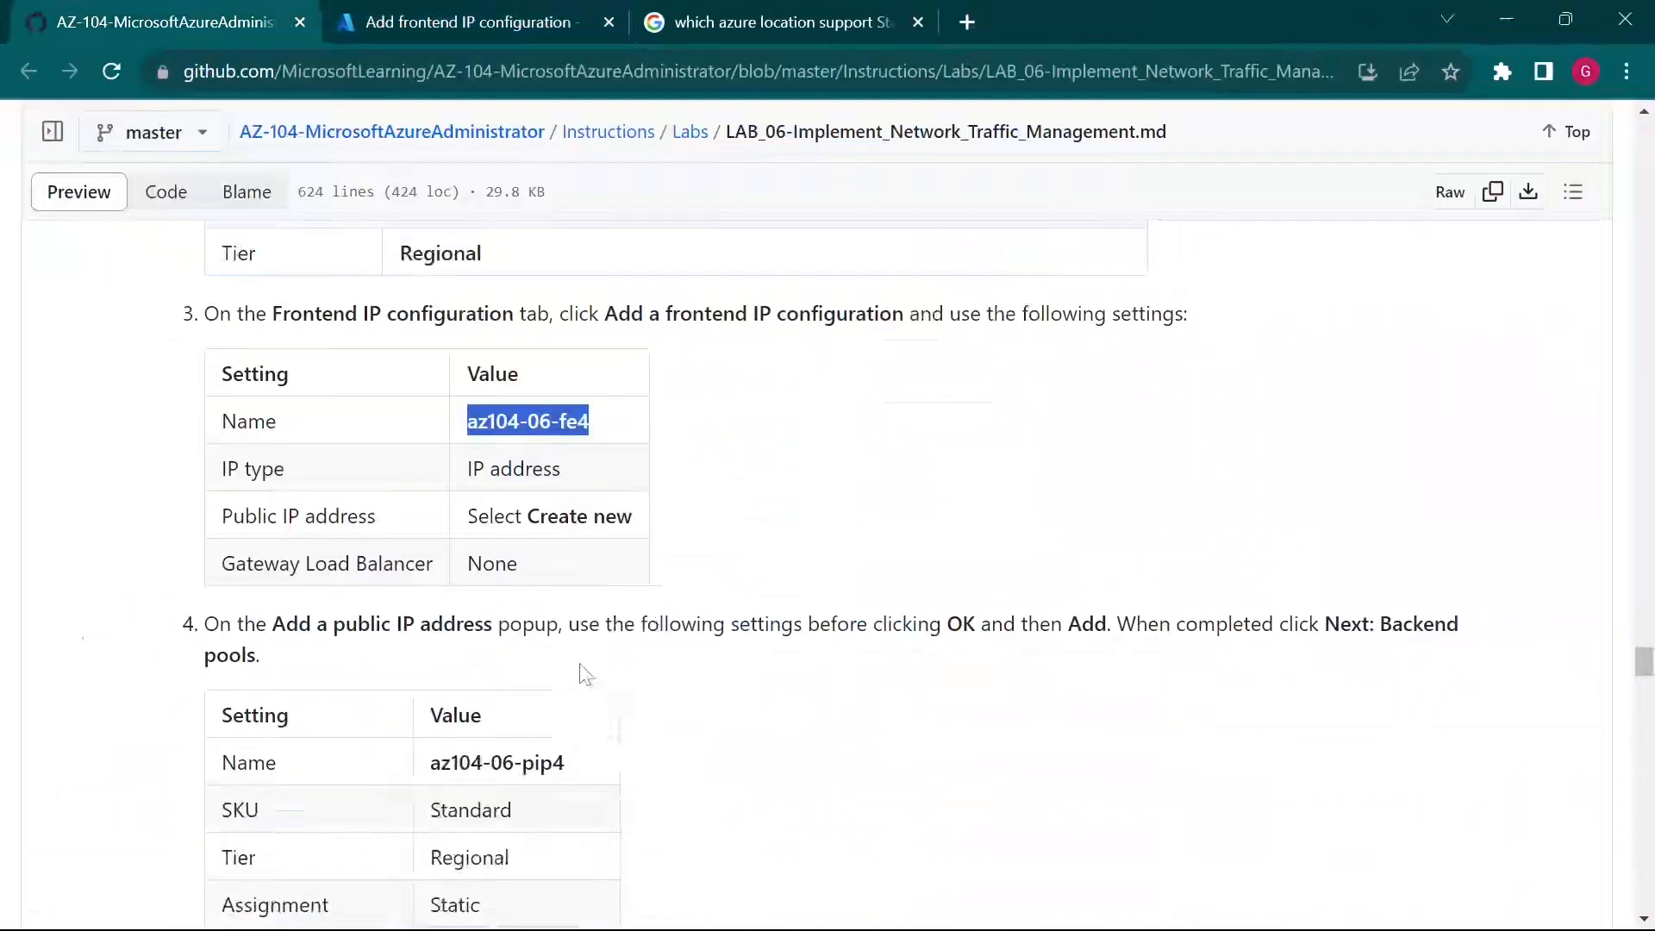
pyautogui.click(540, 496)
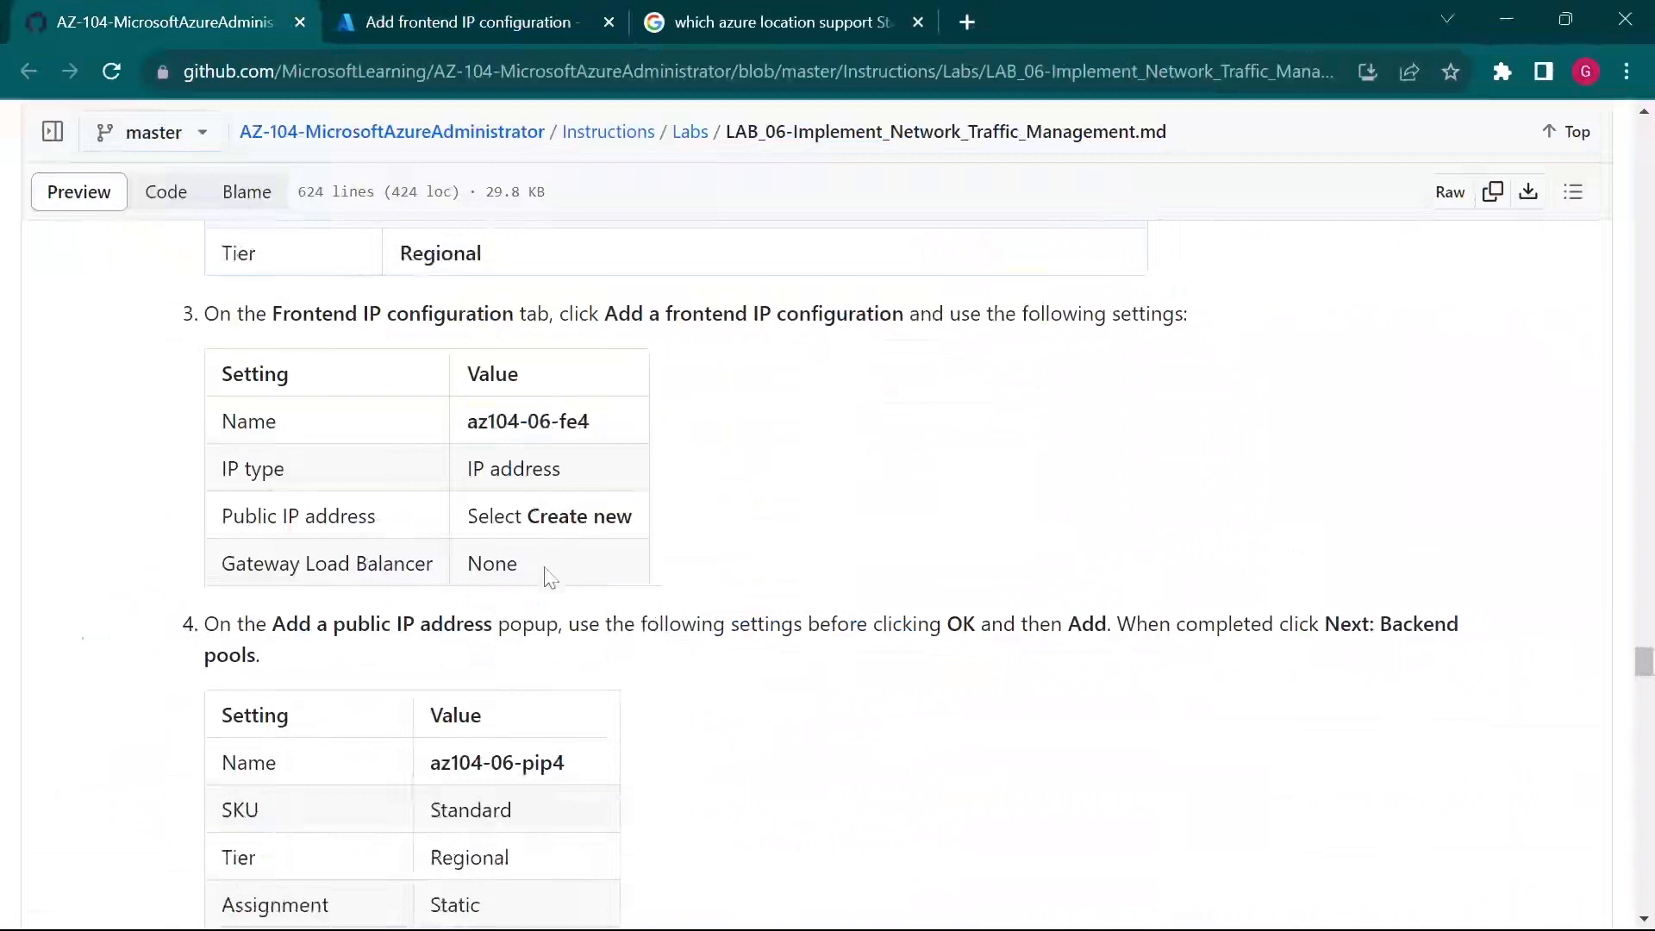
pyautogui.click(406, 22)
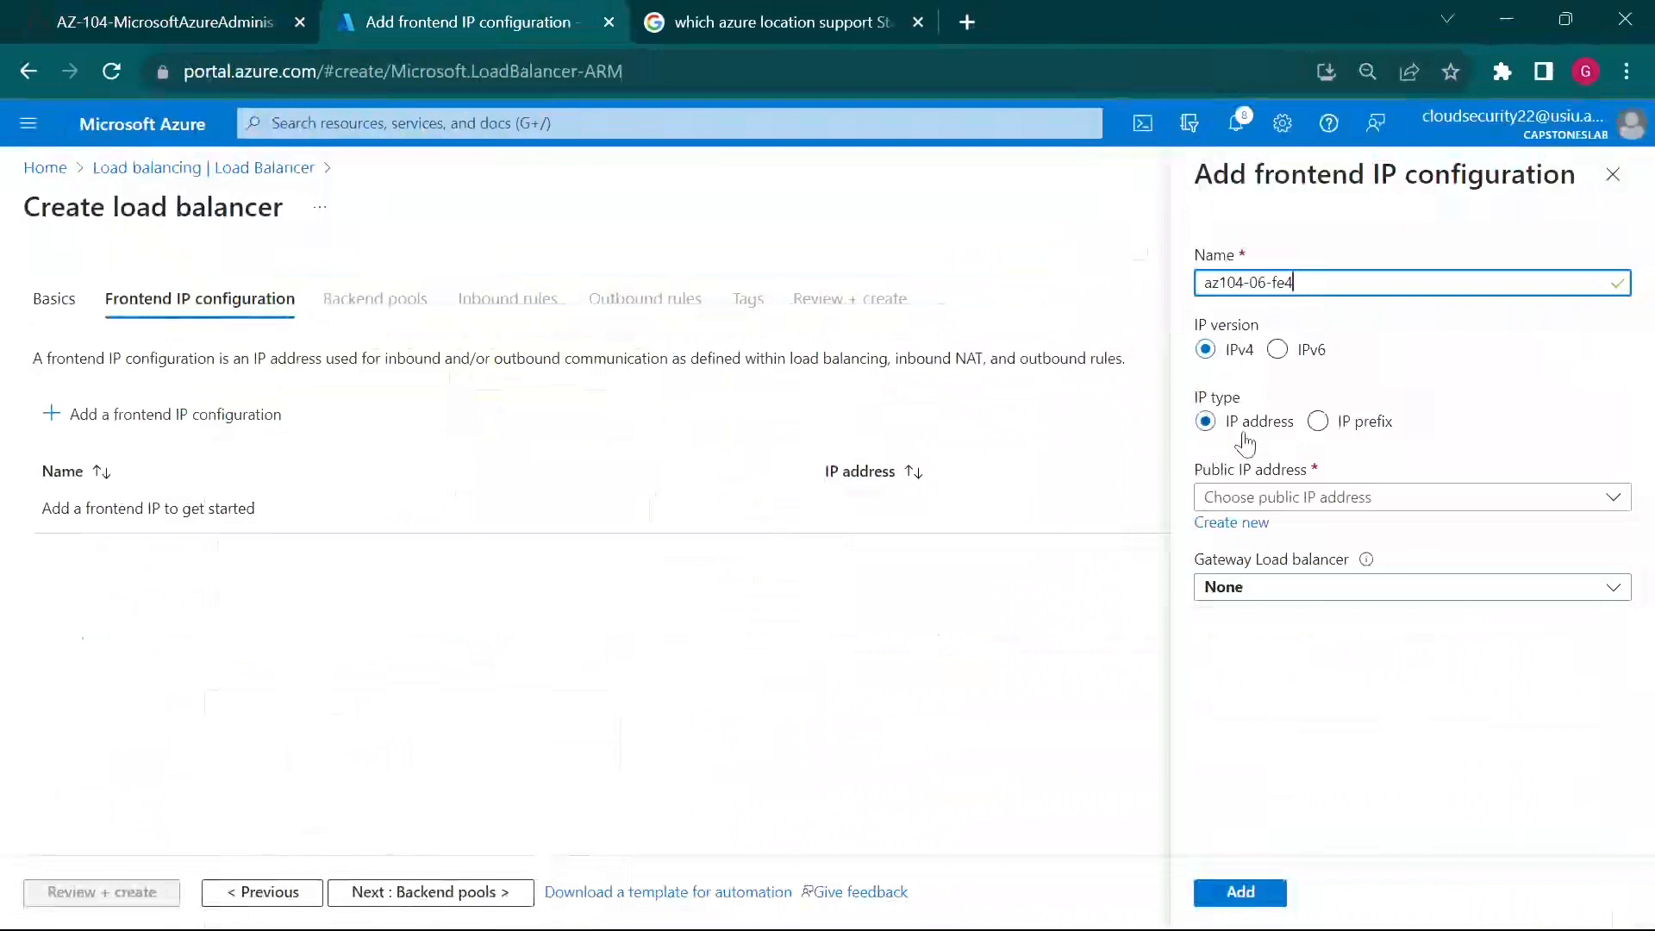
pyautogui.click(231, 14)
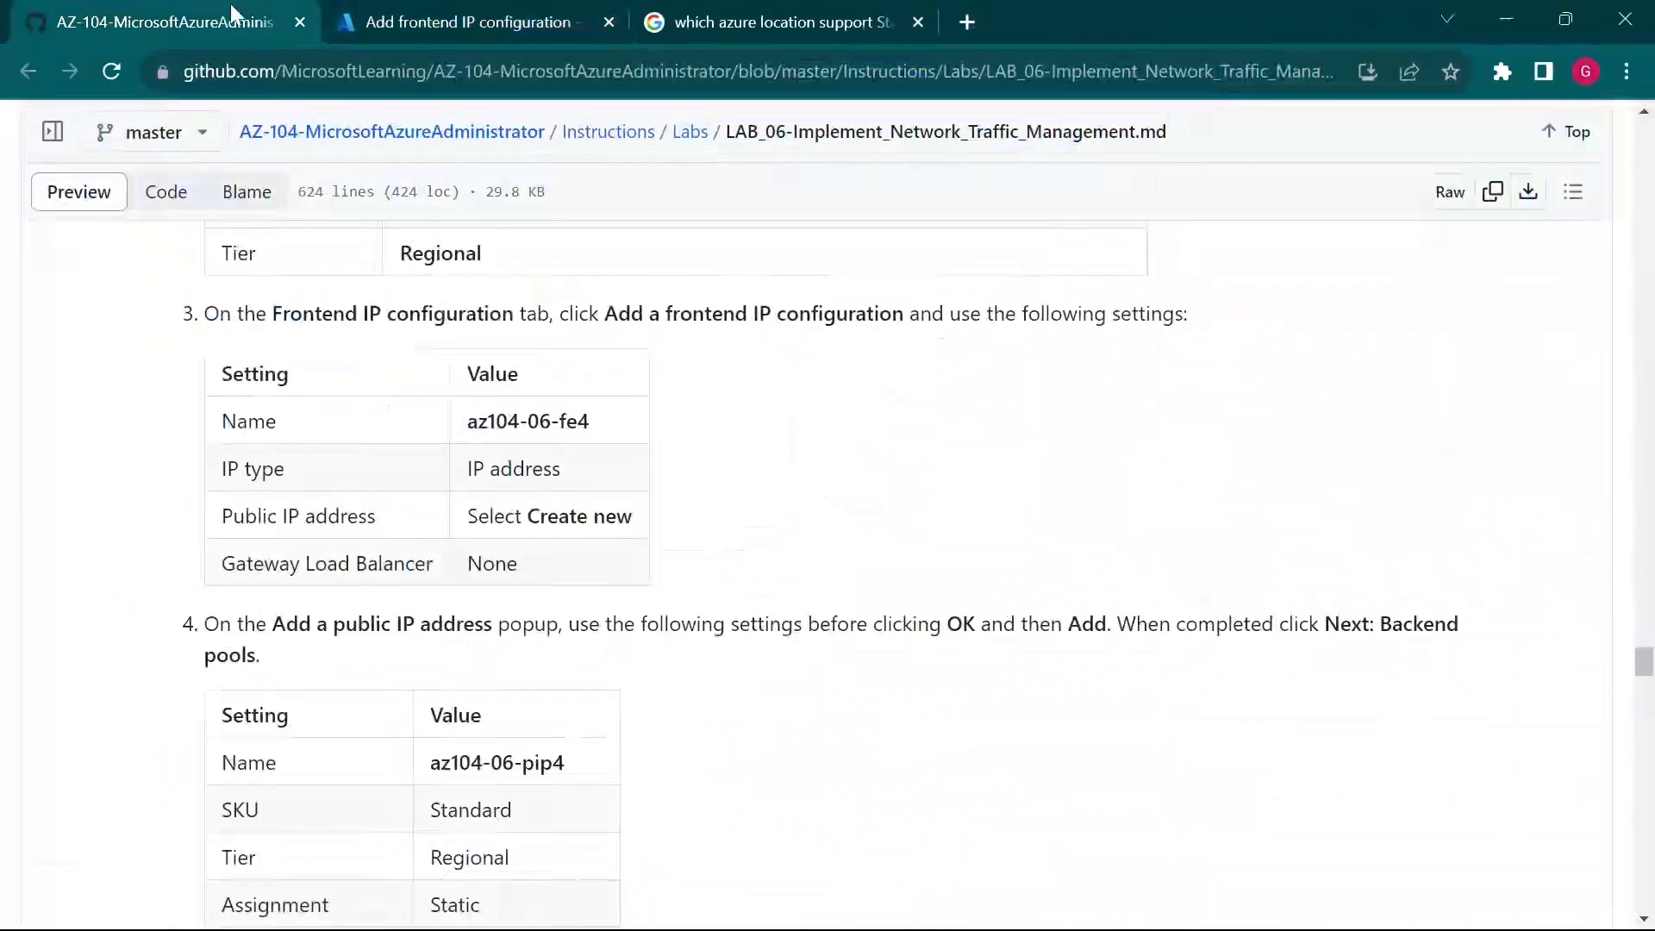
pyautogui.click(420, 12)
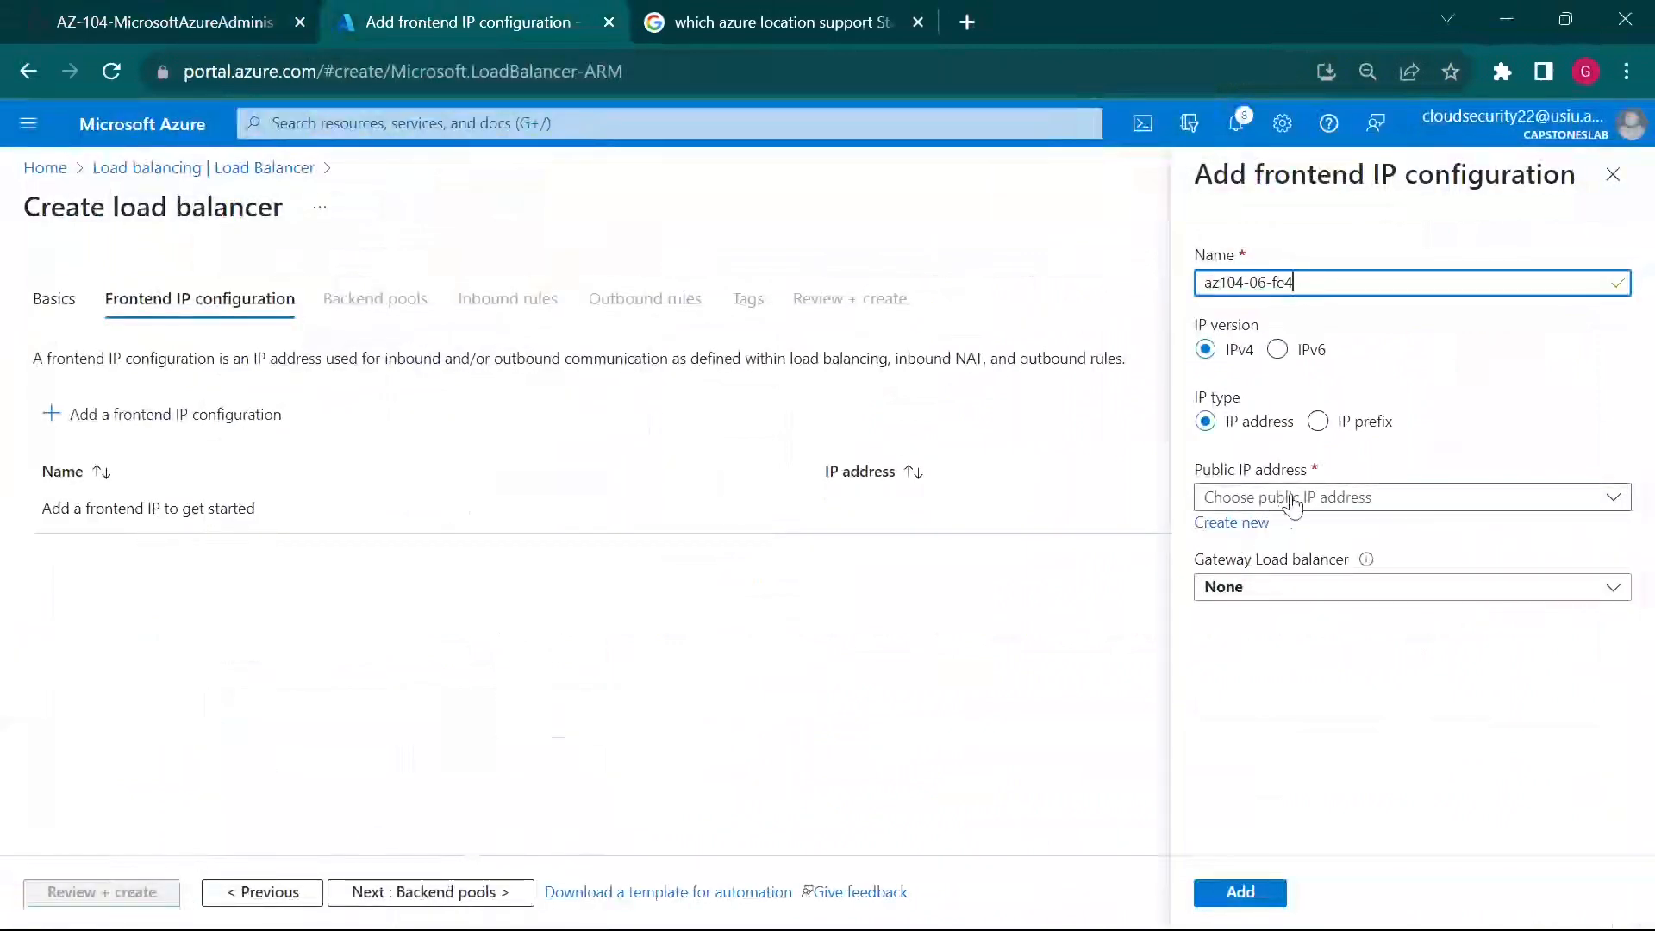
pyautogui.click(1242, 526)
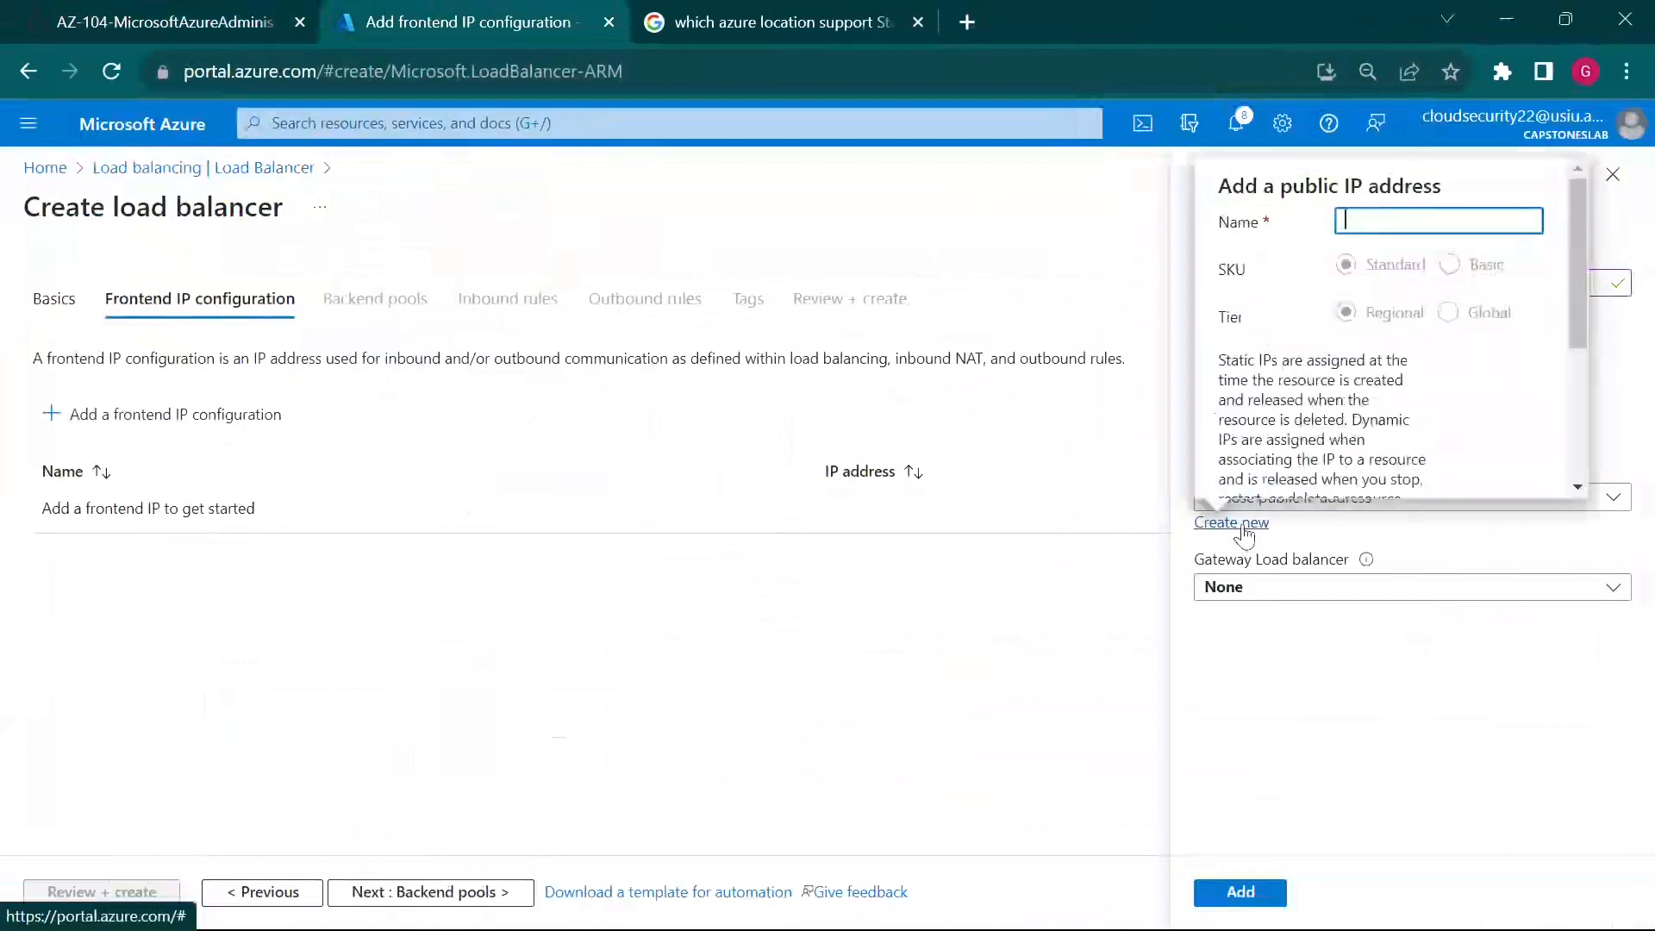
# Step: Name the new public IP address az104-06-pip4, copying the name from step 4 of the lab guide
pyautogui.click(115, 24)
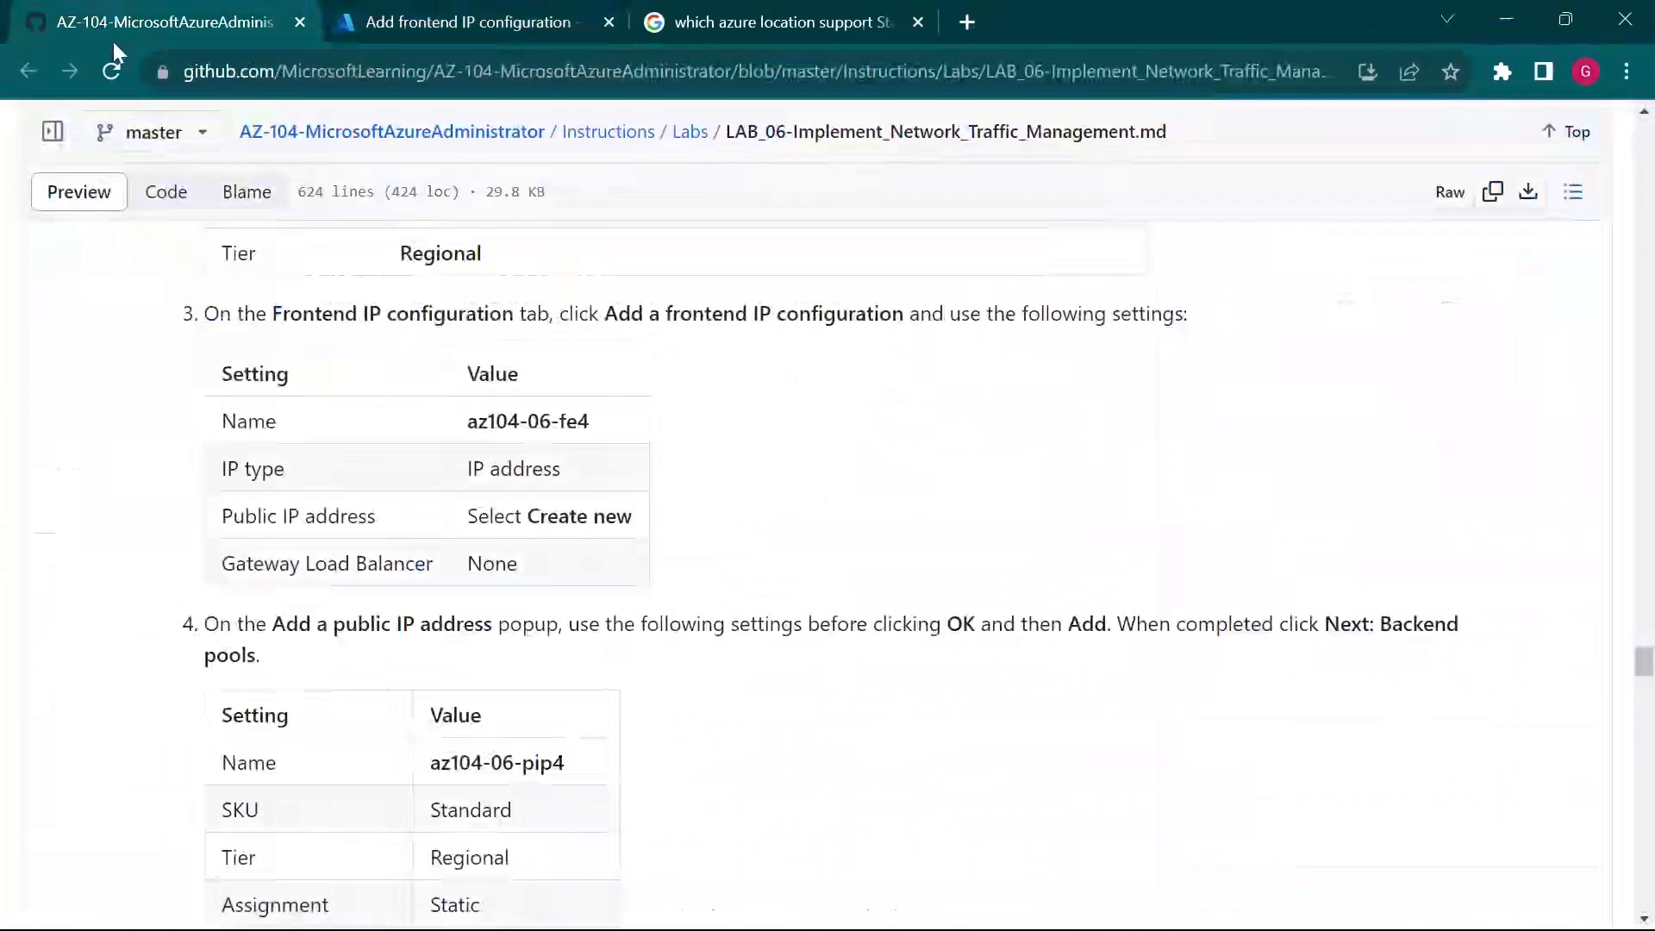
pyautogui.scroll(-1, 377, 543)
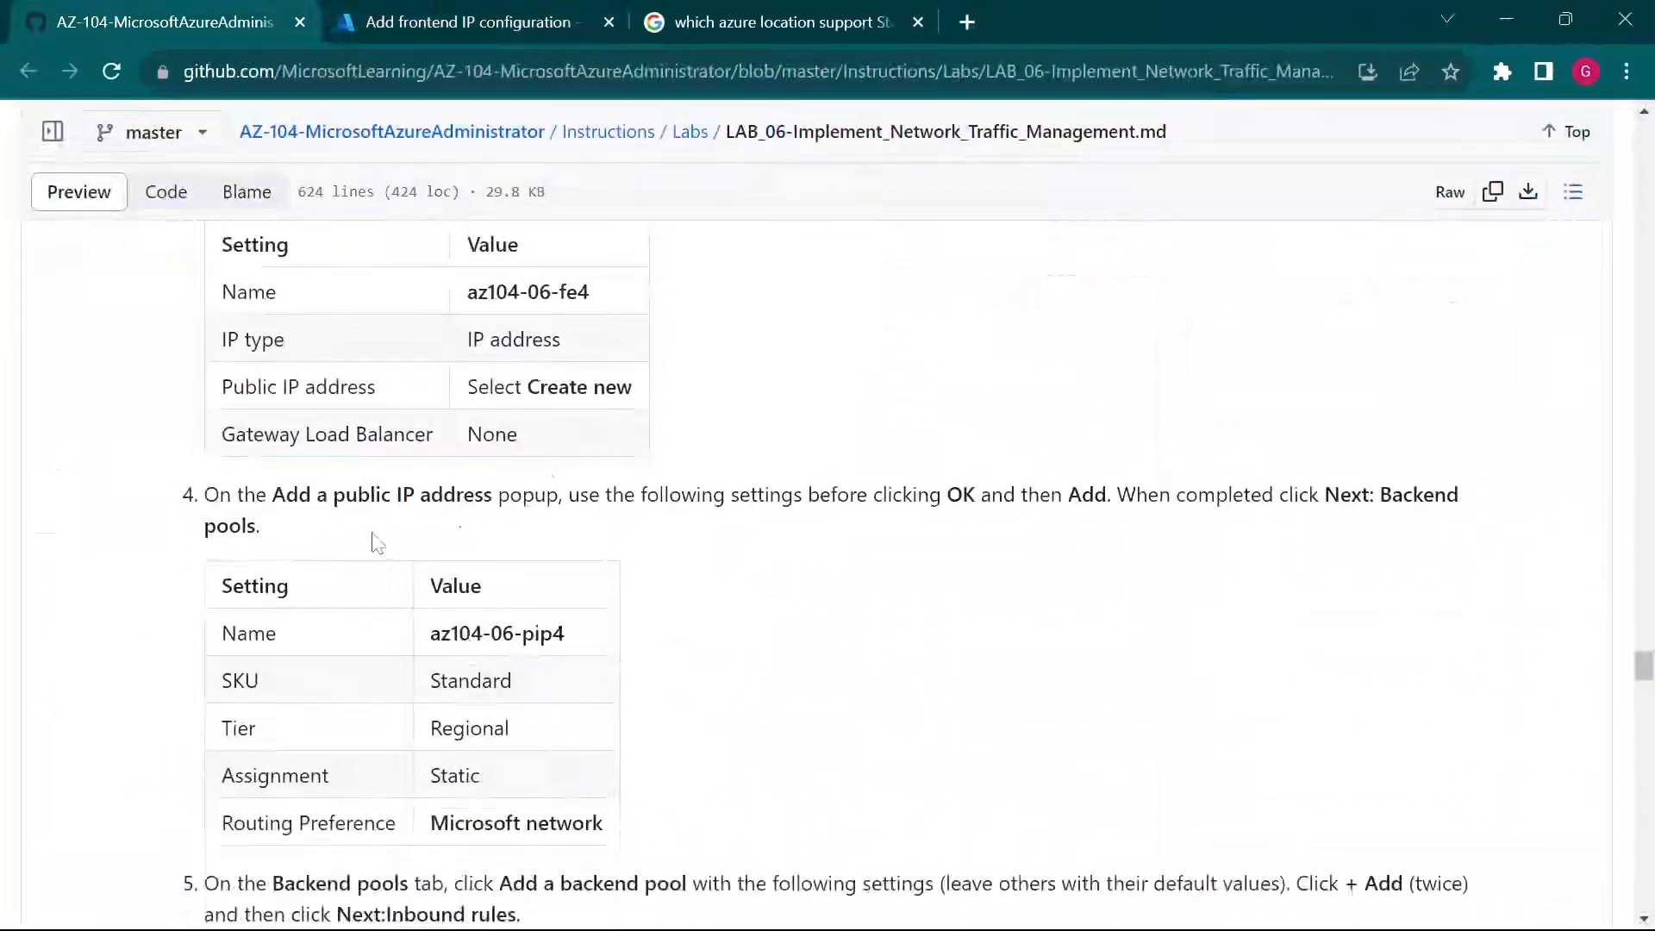
pyautogui.moveTo(328, 495); pyautogui.dragTo(489, 496)
pyautogui.click(492, 526)
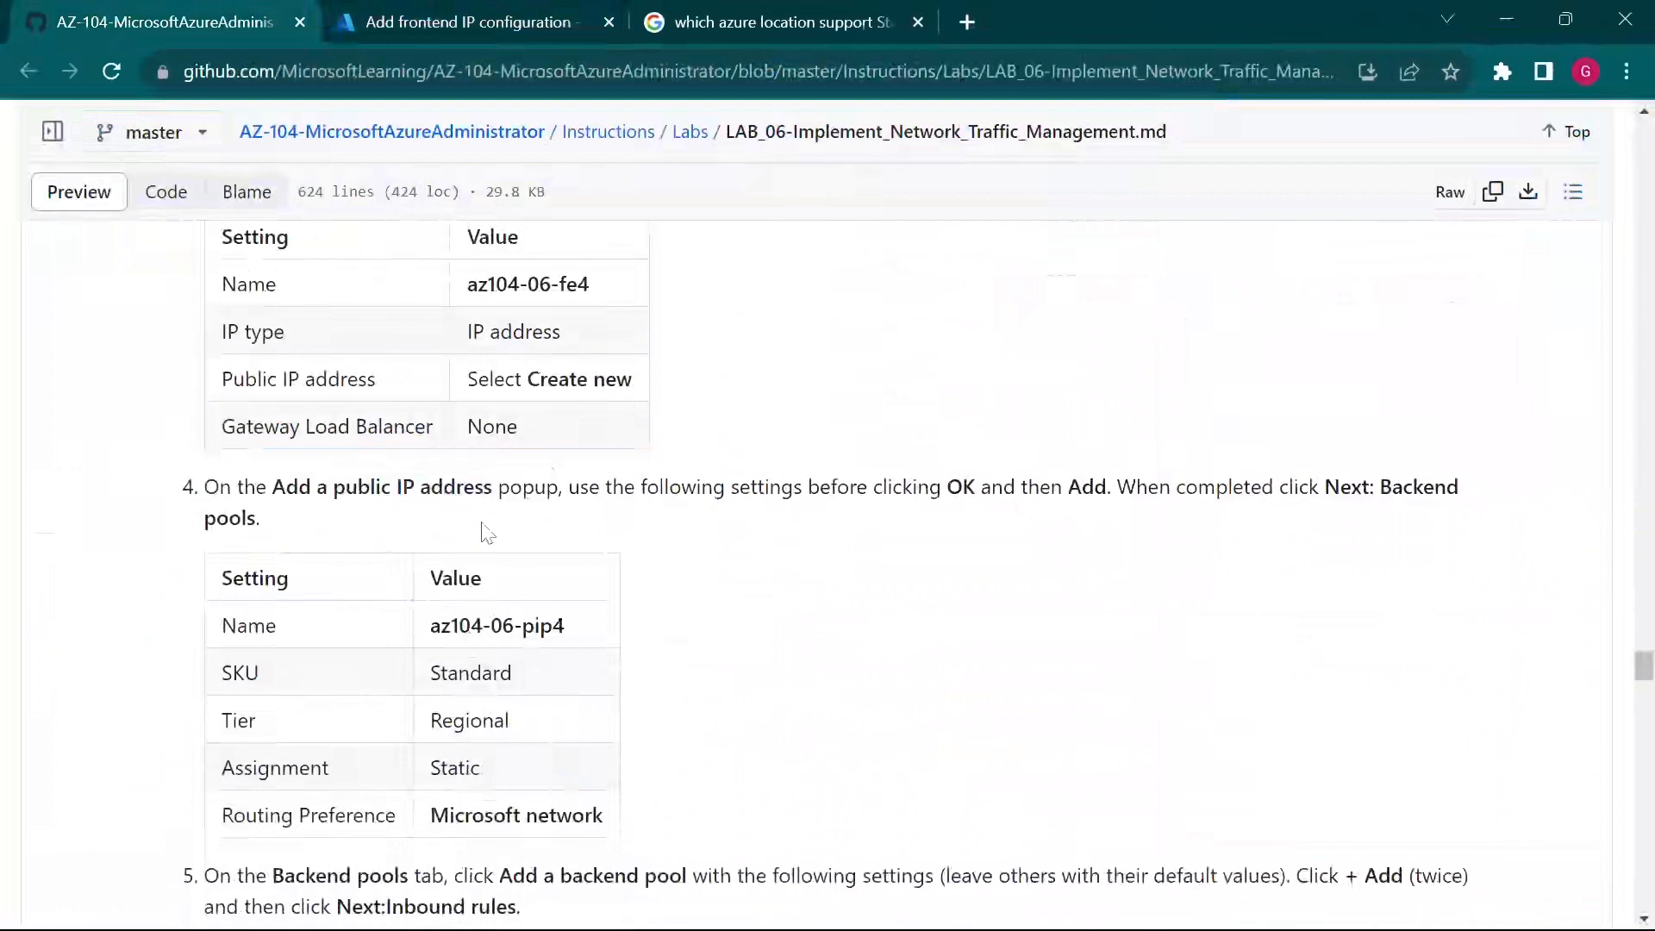
pyautogui.scroll(-1, 483, 529)
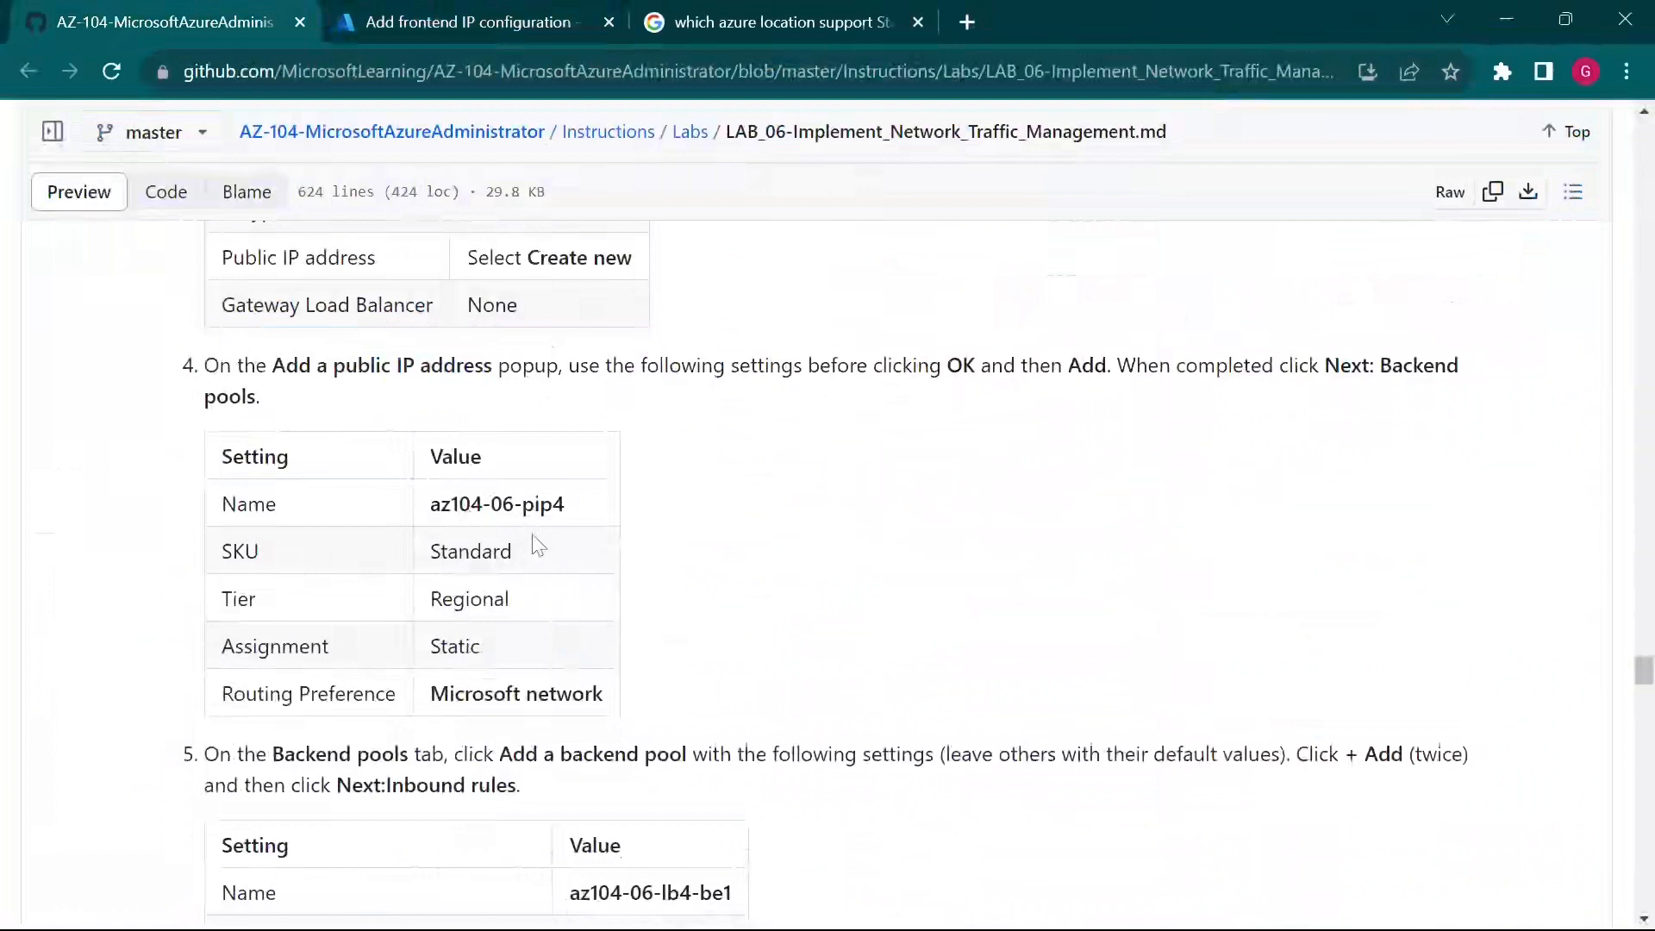
pyautogui.moveTo(431, 504); pyautogui.dragTo(565, 504)
pyautogui.hotkey('ctrl', 'c')
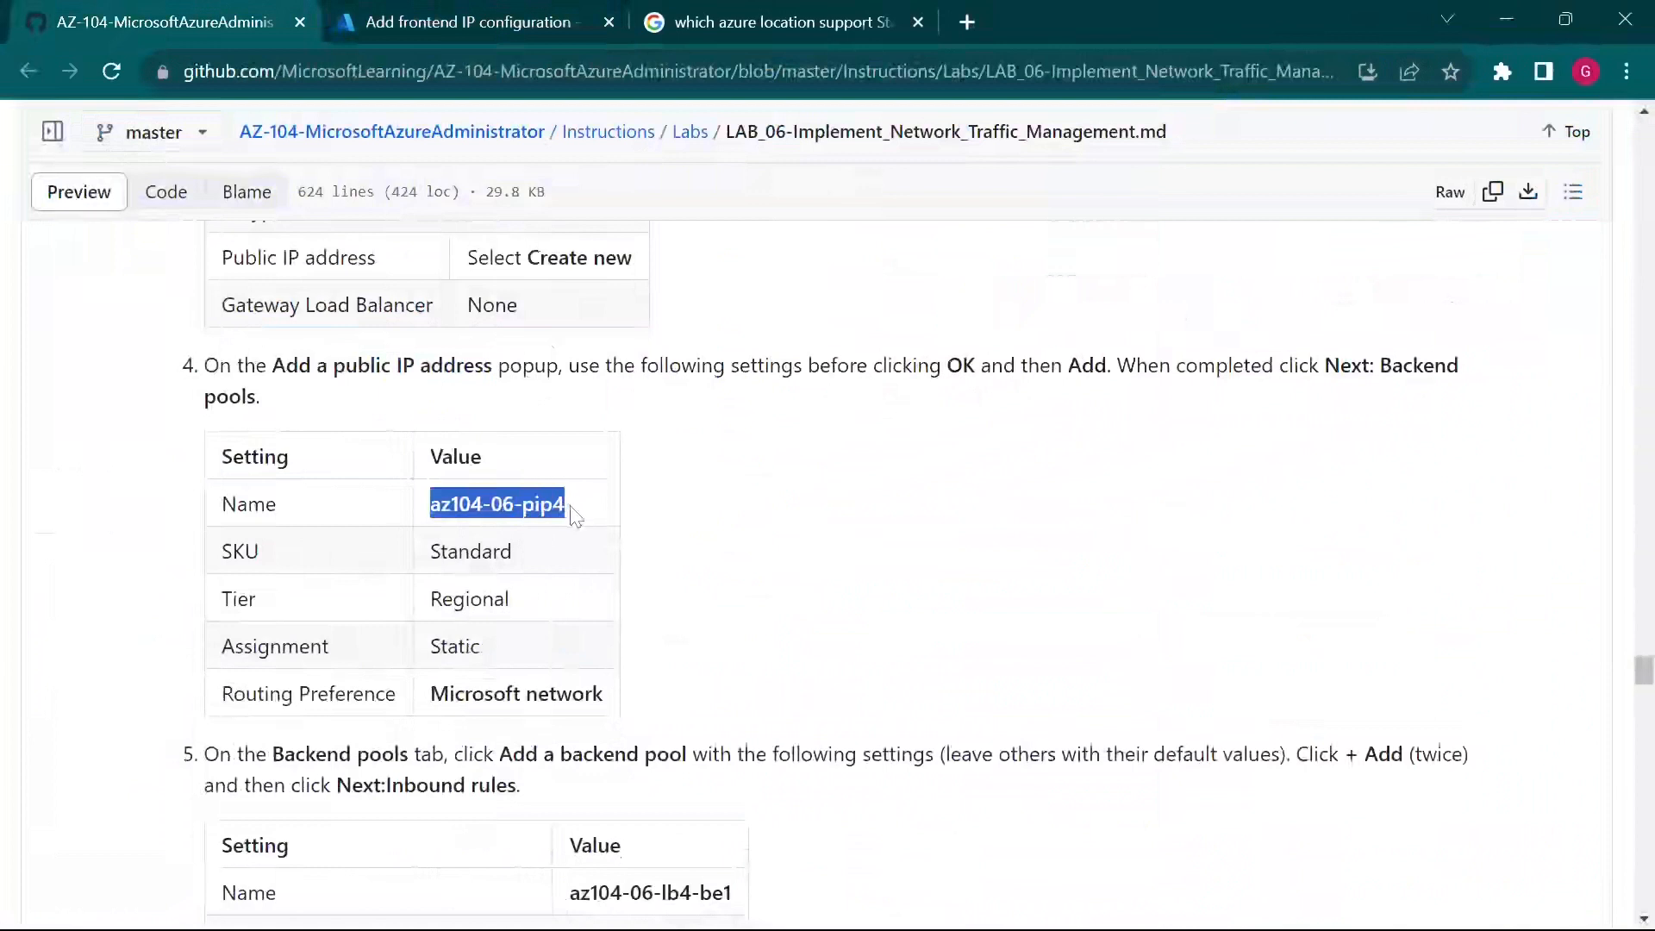
pyautogui.click(505, 11)
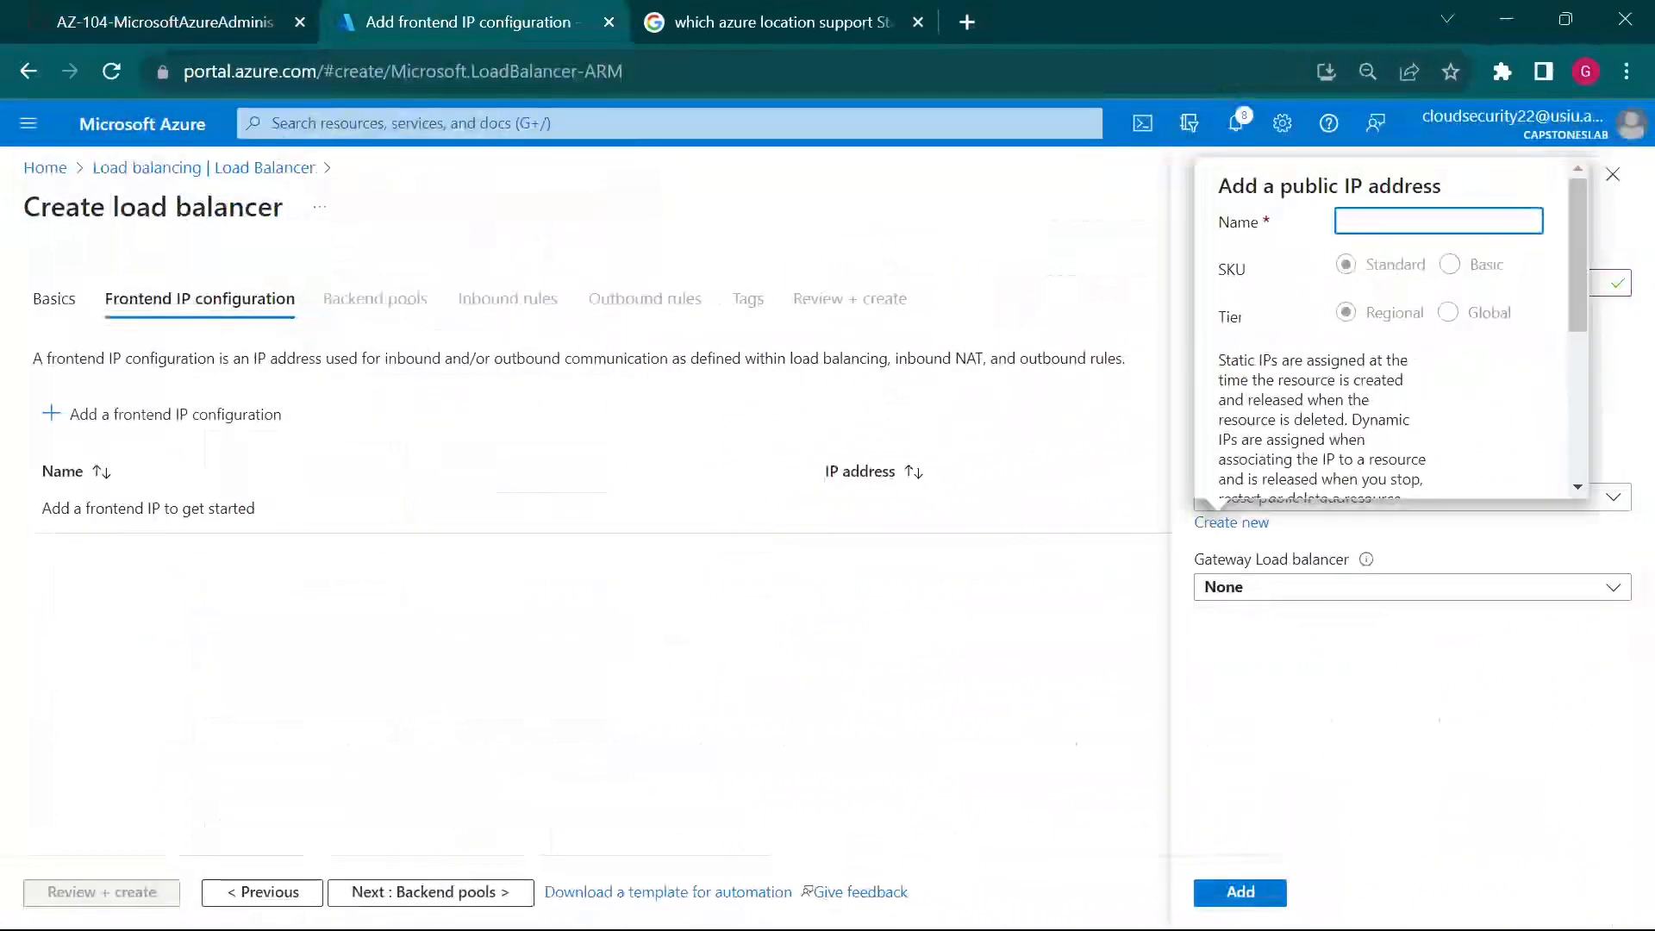
pyautogui.hotkey('ctrl', 'v')
# Step: Check the public IP's SKU, tier, assignment and Microsoft network routing preference against the lab guide, and confirm the new address
pyautogui.scroll(-3, 1414, 397)
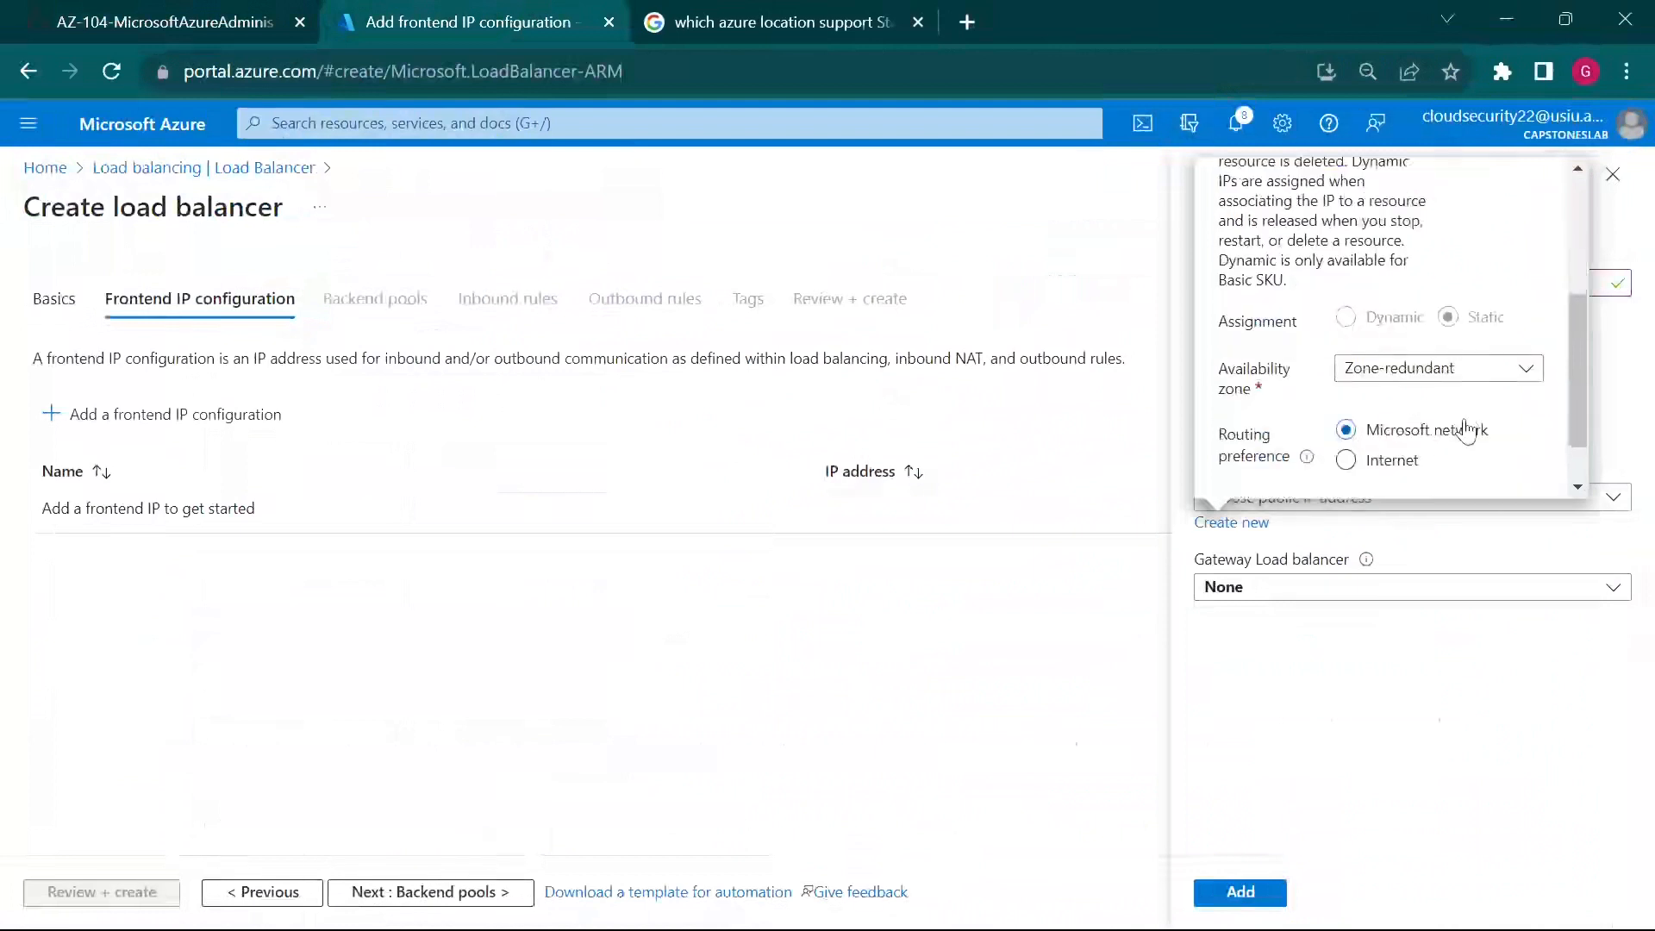
pyautogui.scroll(-1, 1471, 435)
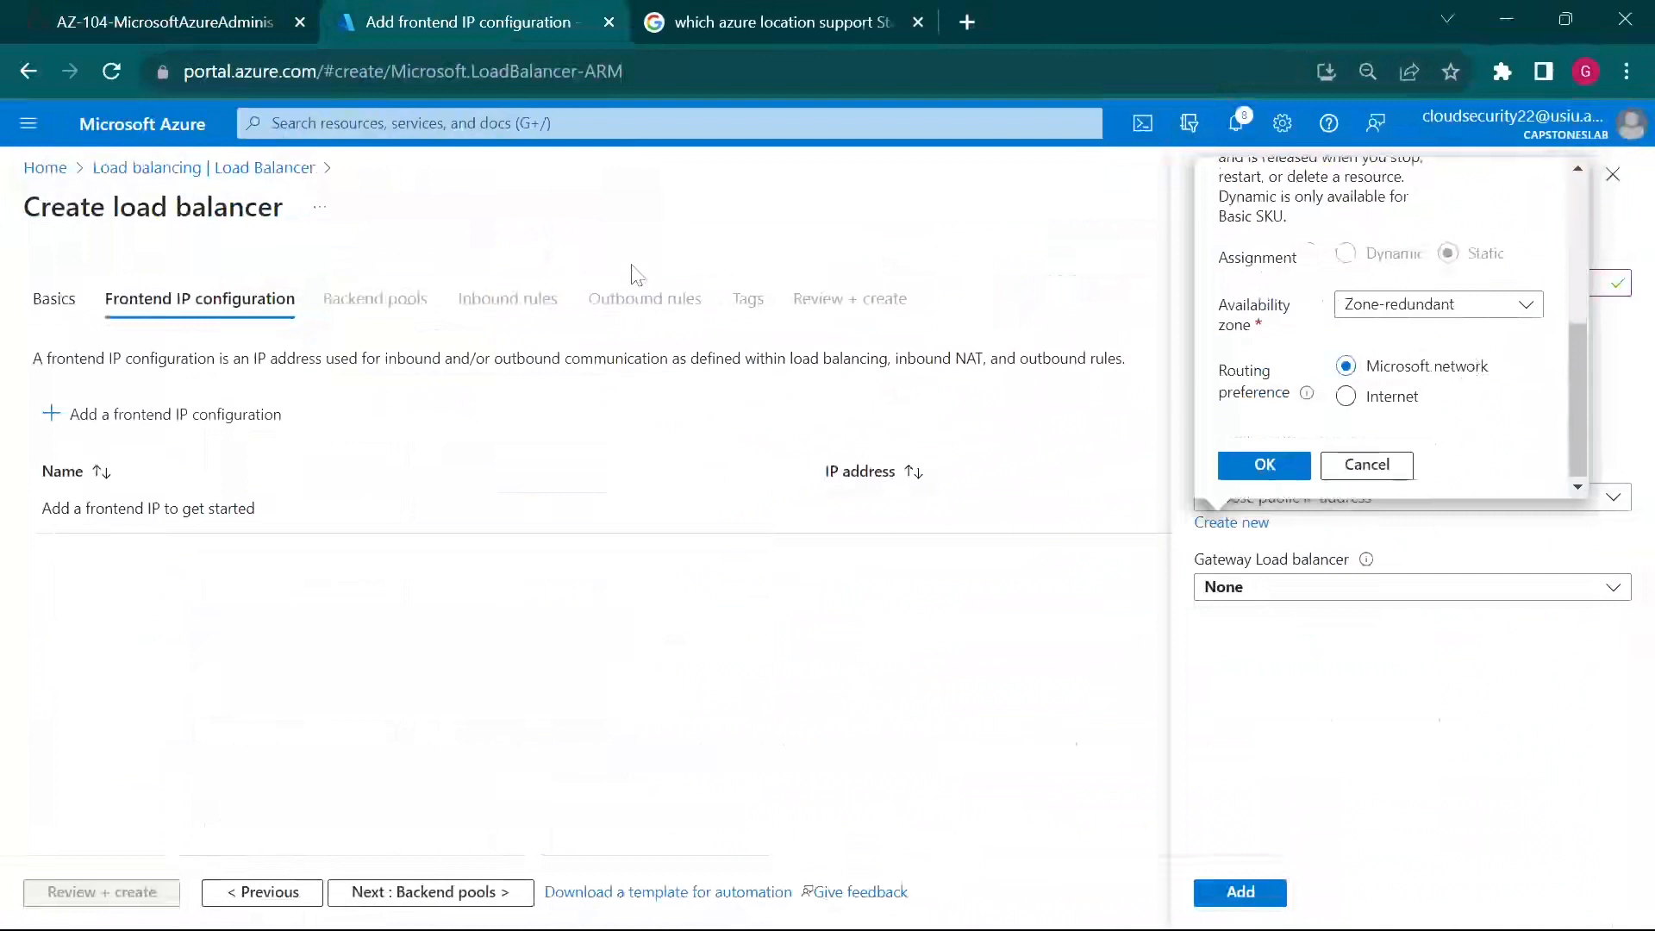
pyautogui.click(177, 12)
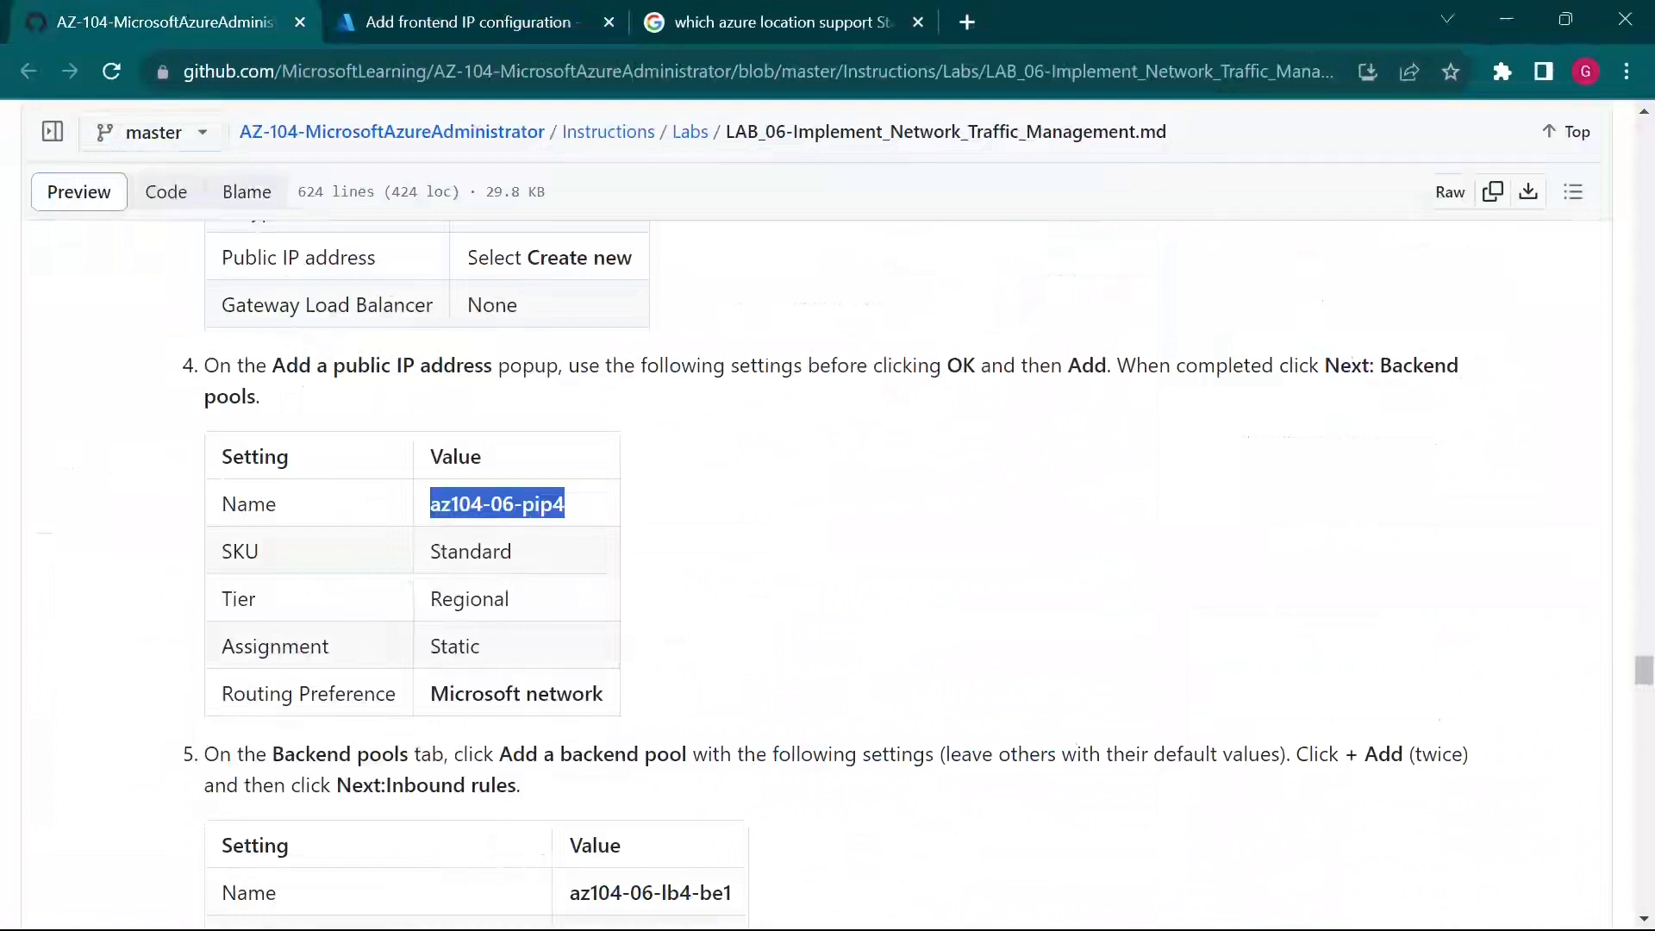
pyautogui.moveTo(388, 694); pyautogui.dragTo(510, 695)
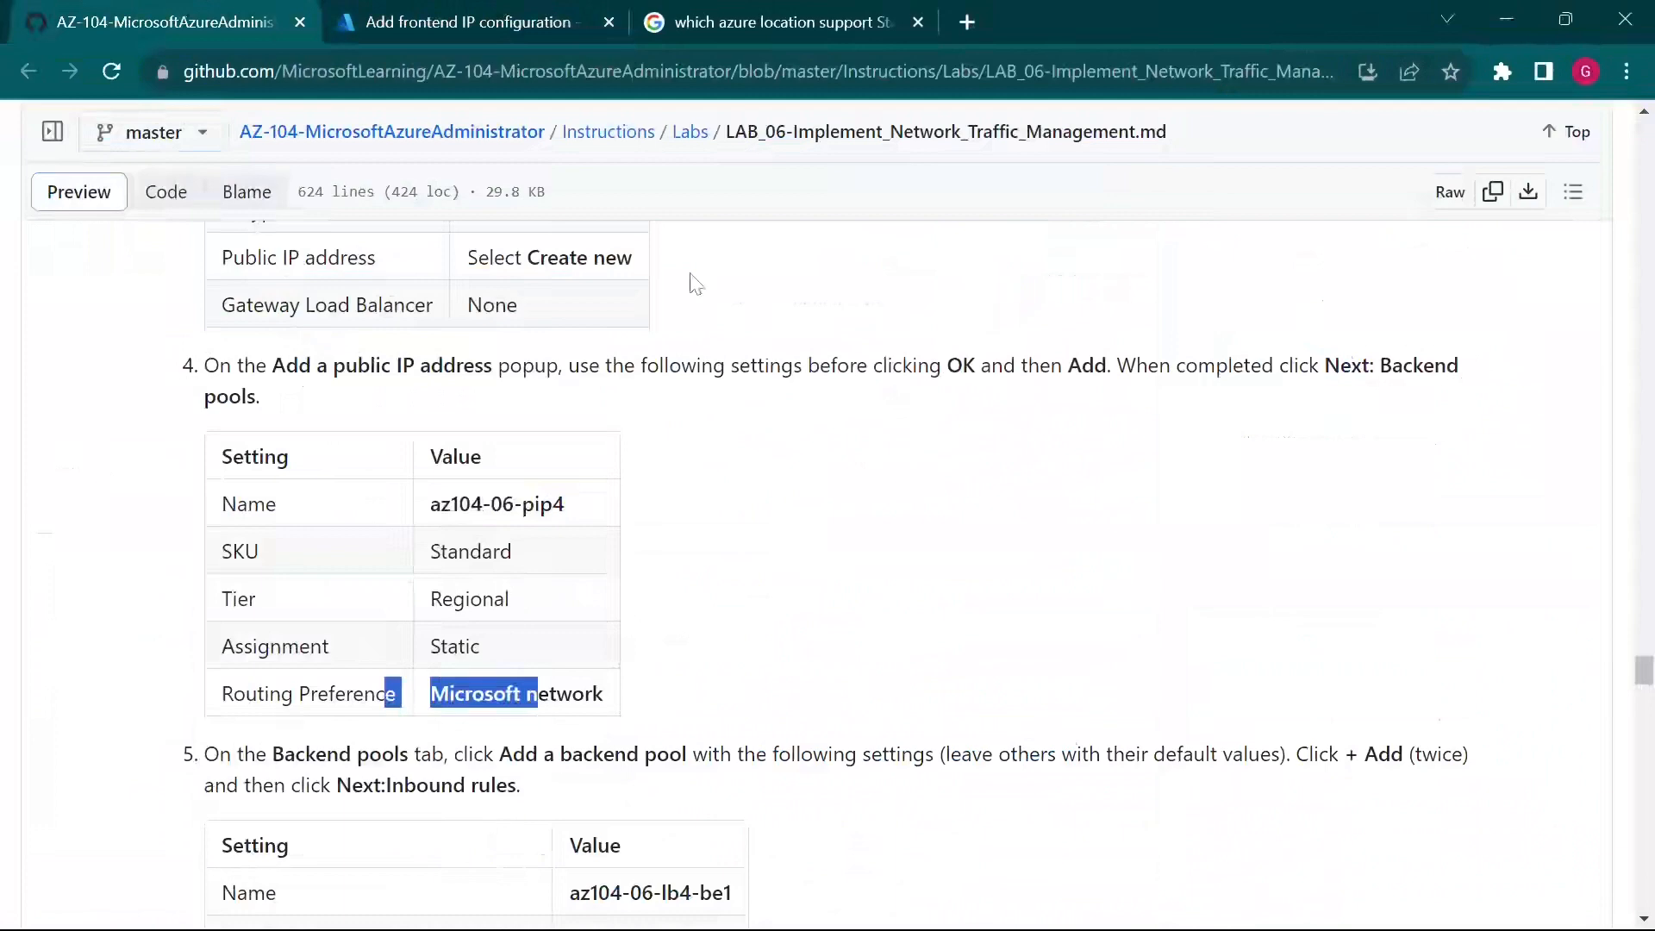
pyautogui.click(440, 12)
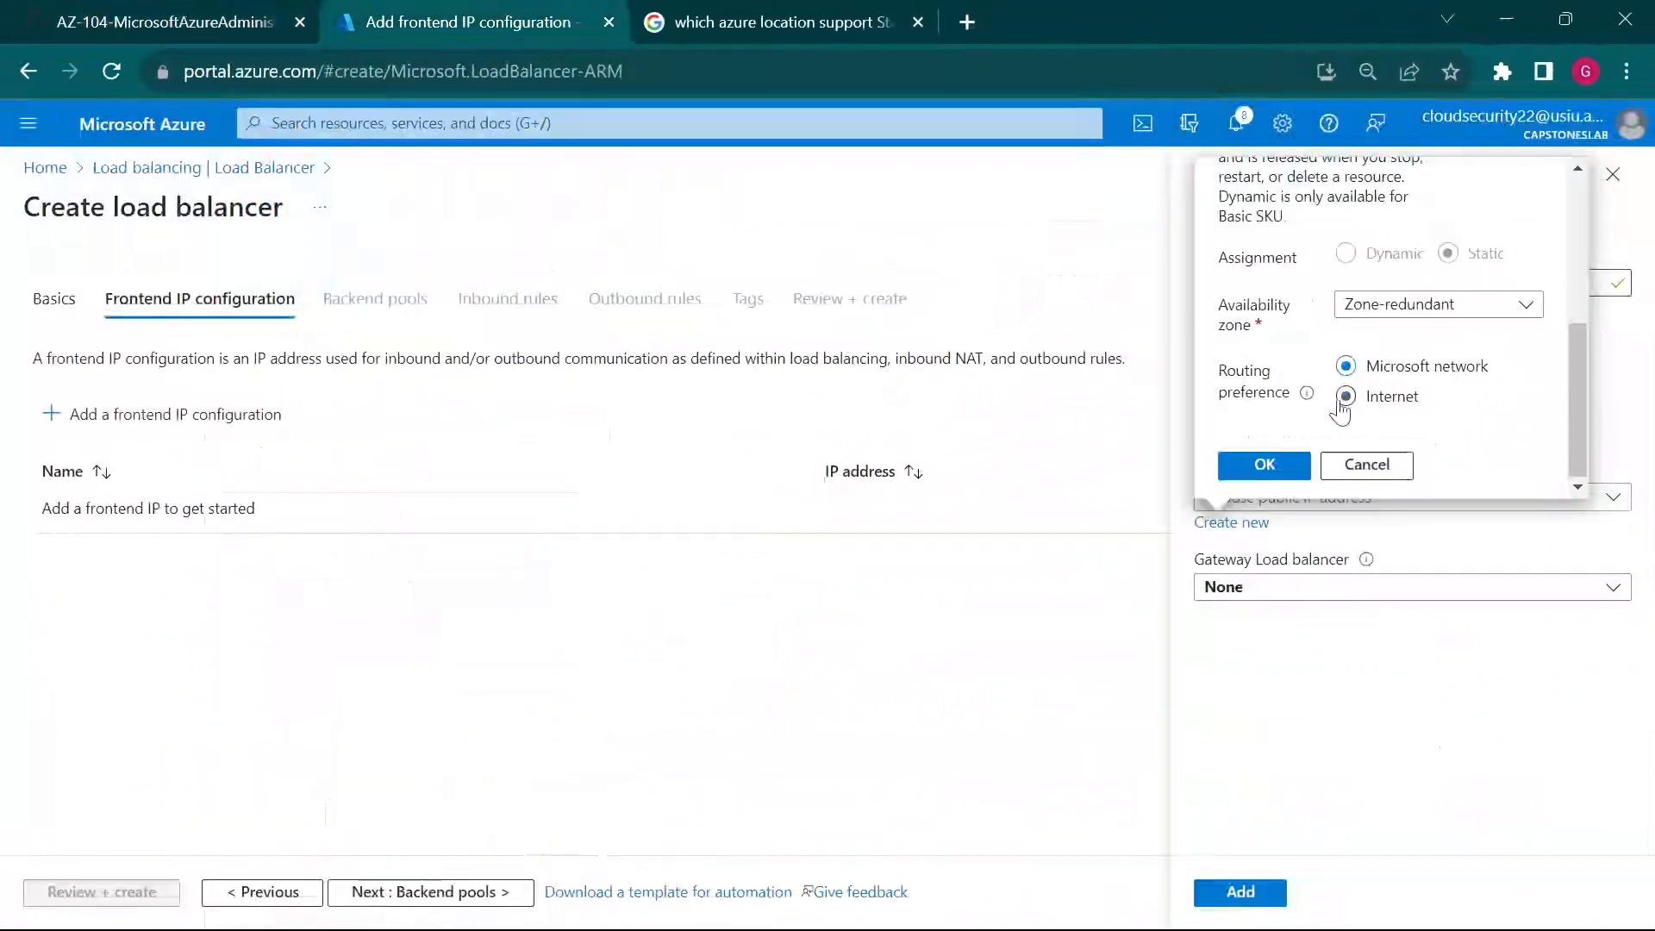
pyautogui.scroll(2, 1293, 376)
pyautogui.scroll(3, 1293, 376)
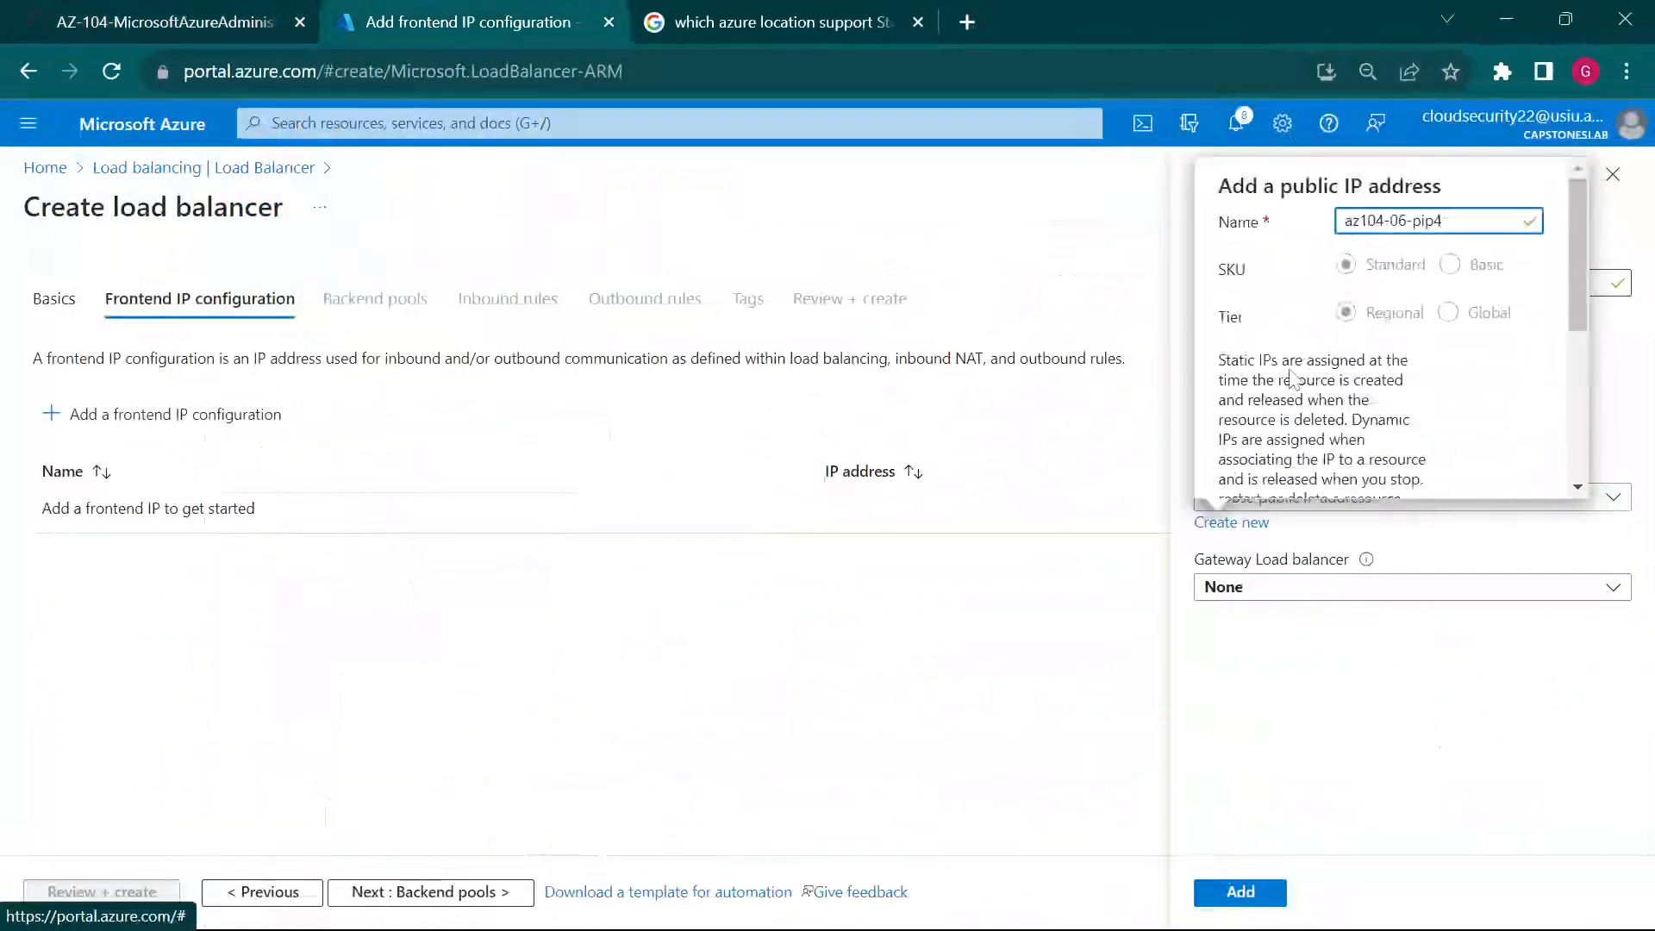
pyautogui.scroll(-2, 1294, 377)
pyautogui.scroll(2, 1293, 379)
pyautogui.scroll(-4, 1293, 380)
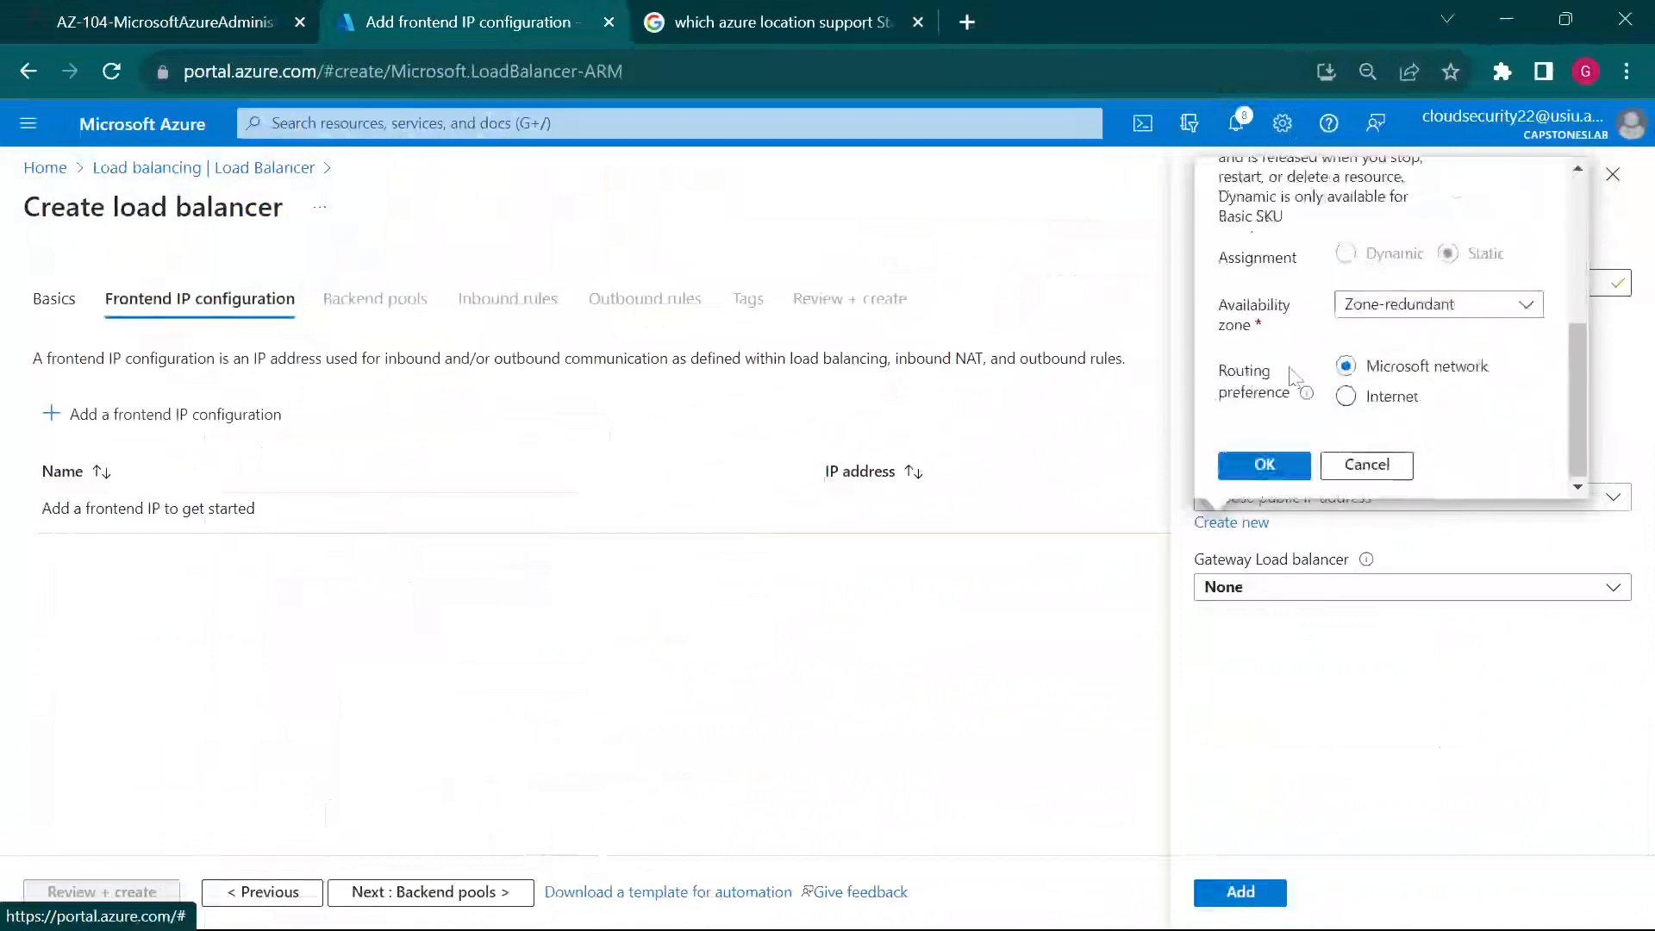
pyautogui.click(1261, 465)
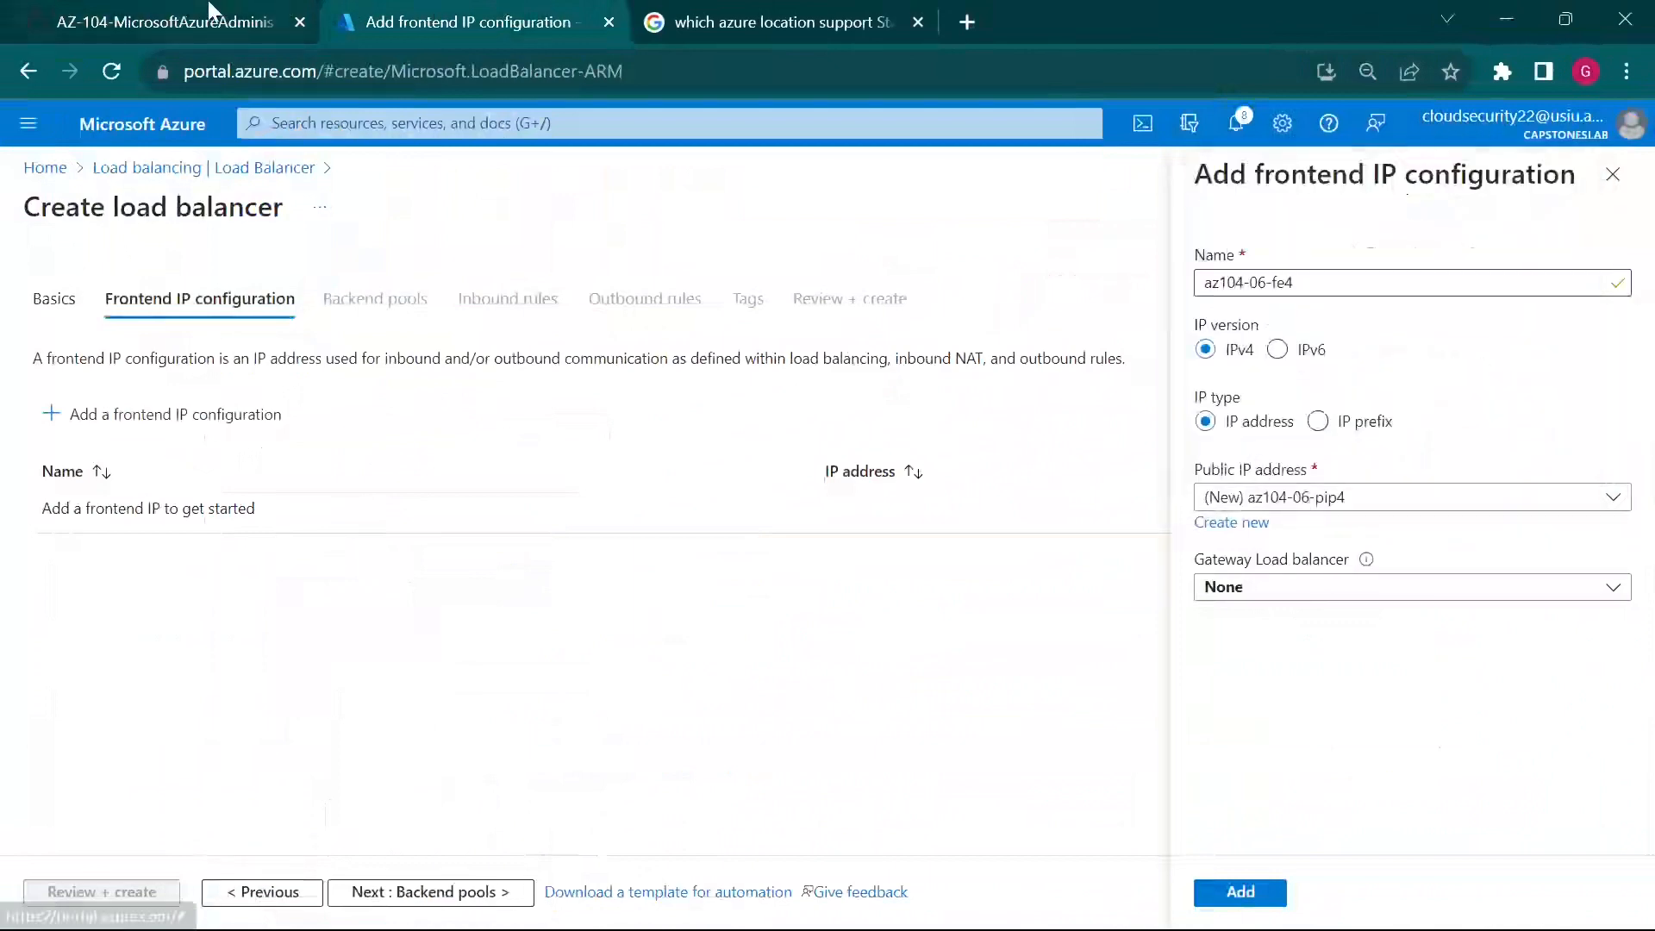
# Step: Recheck the lab guide, keep Gateway Load balancer at None, add the frontend IP configuration and proceed to Backend pools
pyautogui.click(283, 13)
pyautogui.scroll(2, 715, 613)
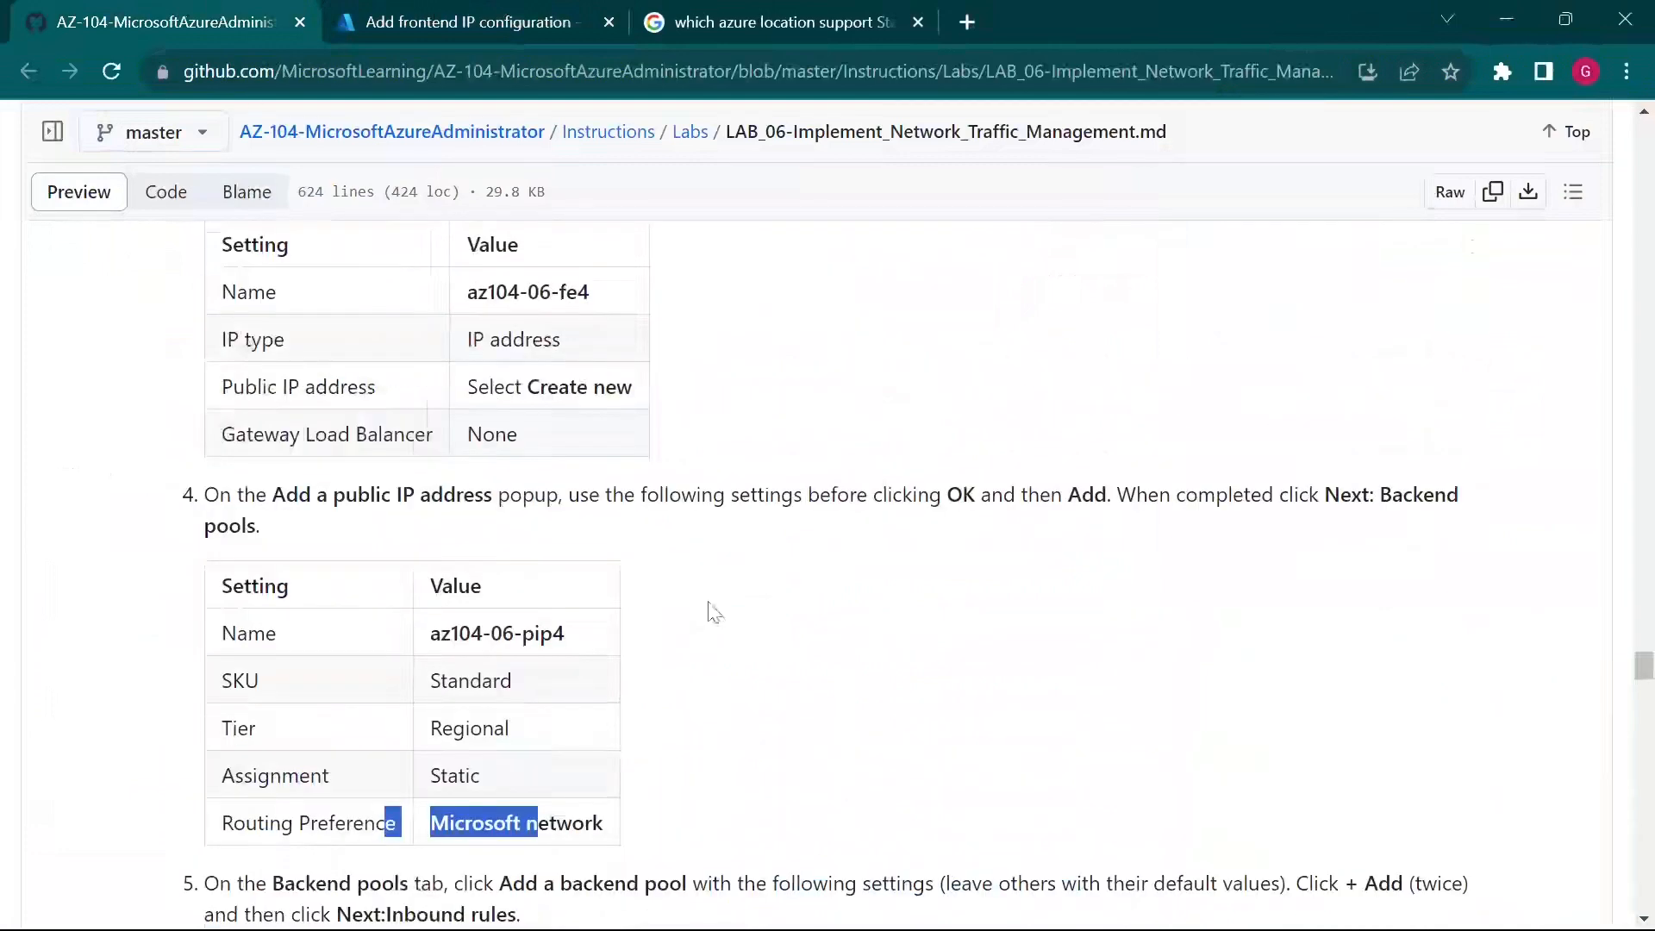
pyautogui.scroll(-3, 715, 613)
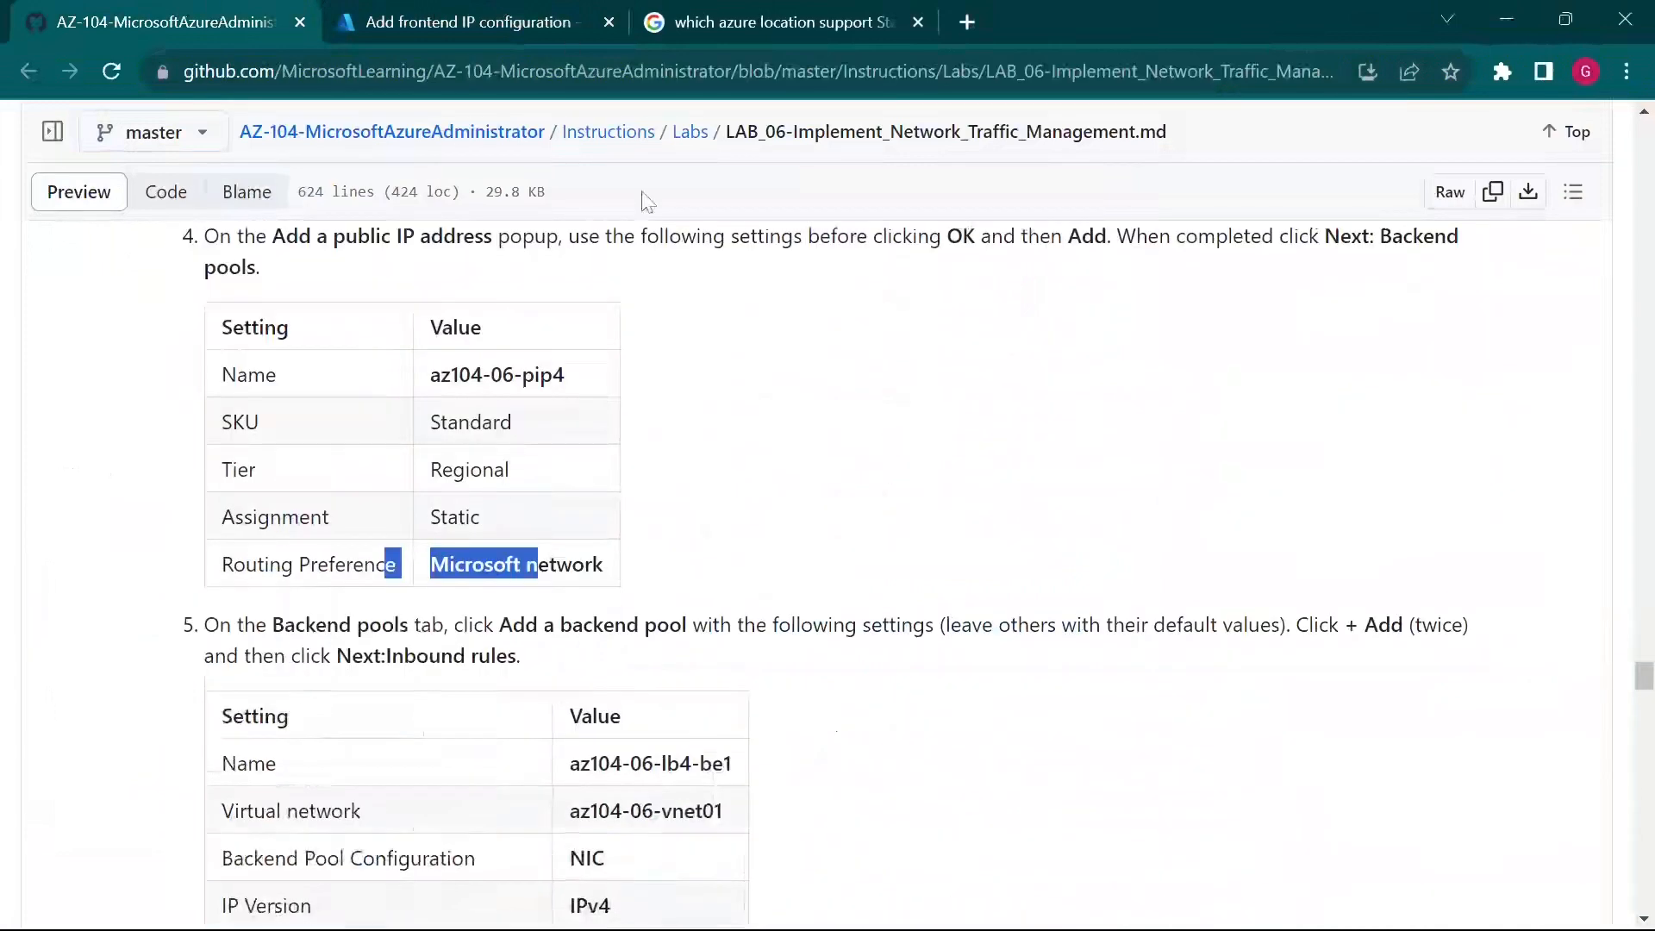
pyautogui.click(496, 19)
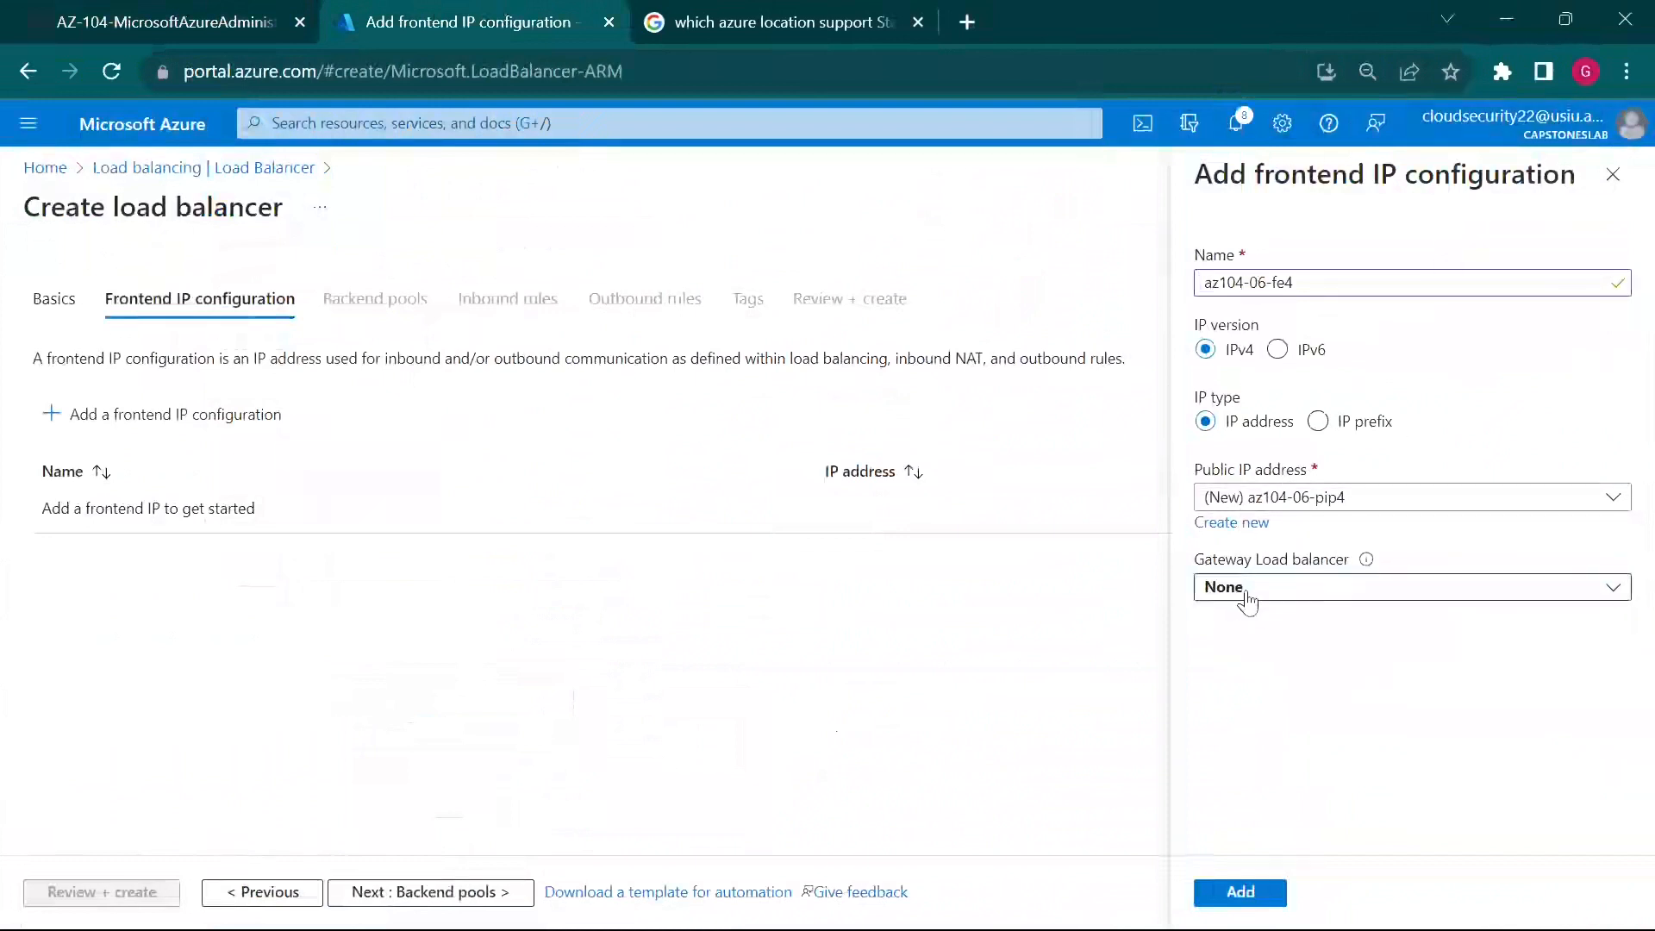
pyautogui.click(1358, 591)
pyautogui.click(1360, 592)
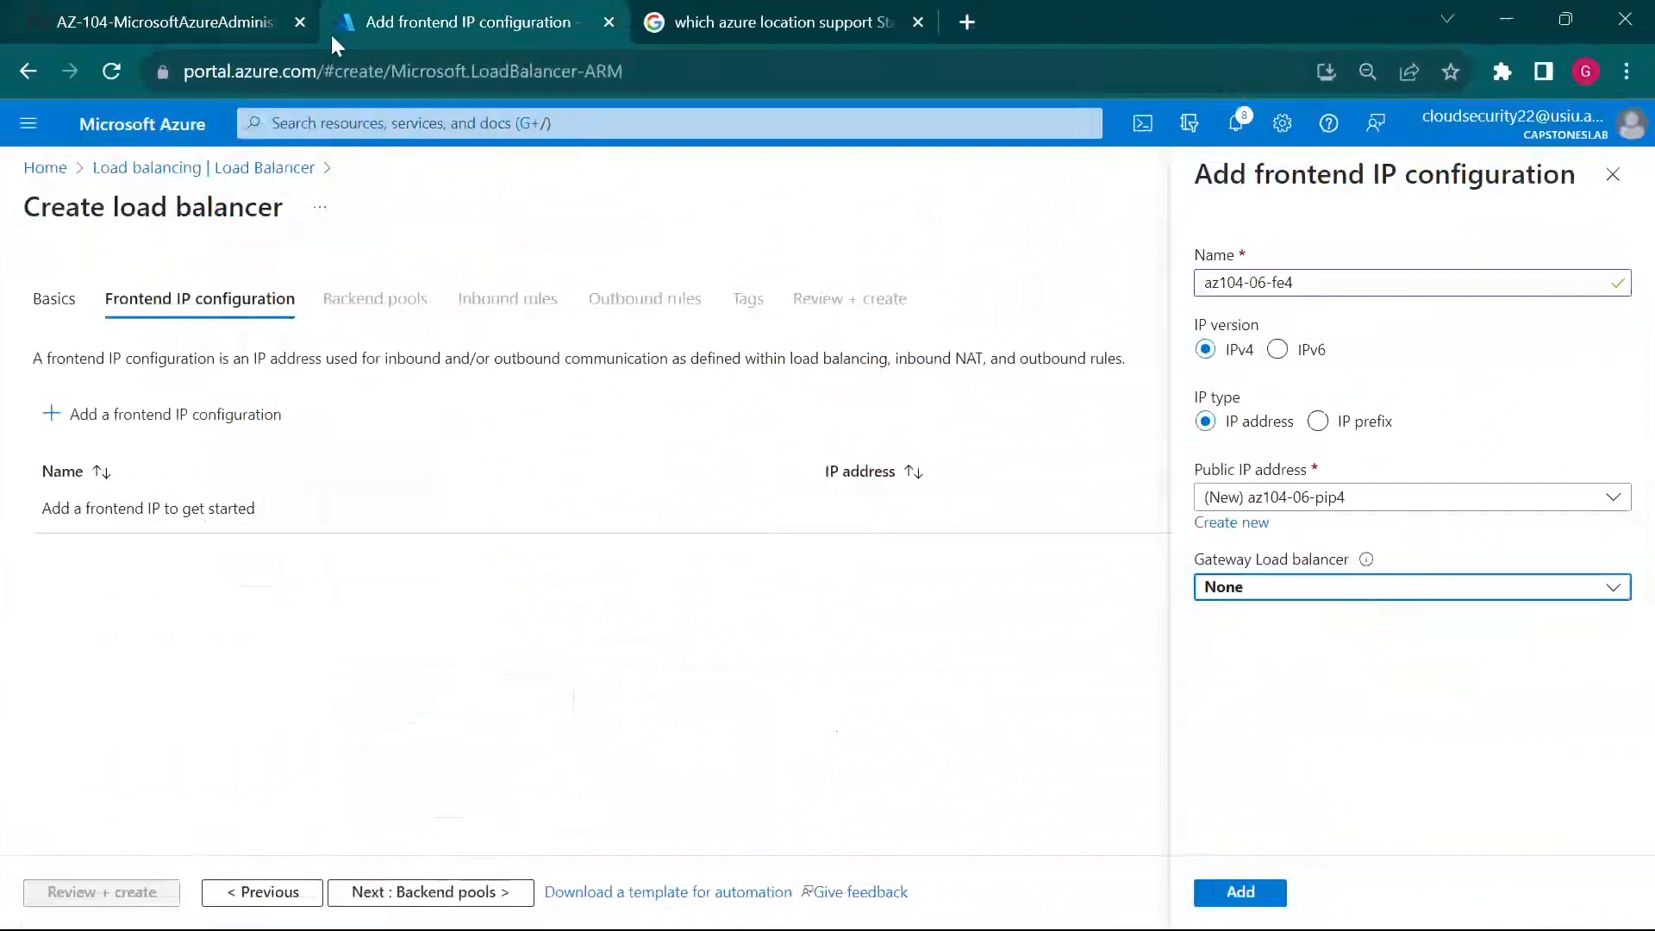
pyautogui.click(1241, 893)
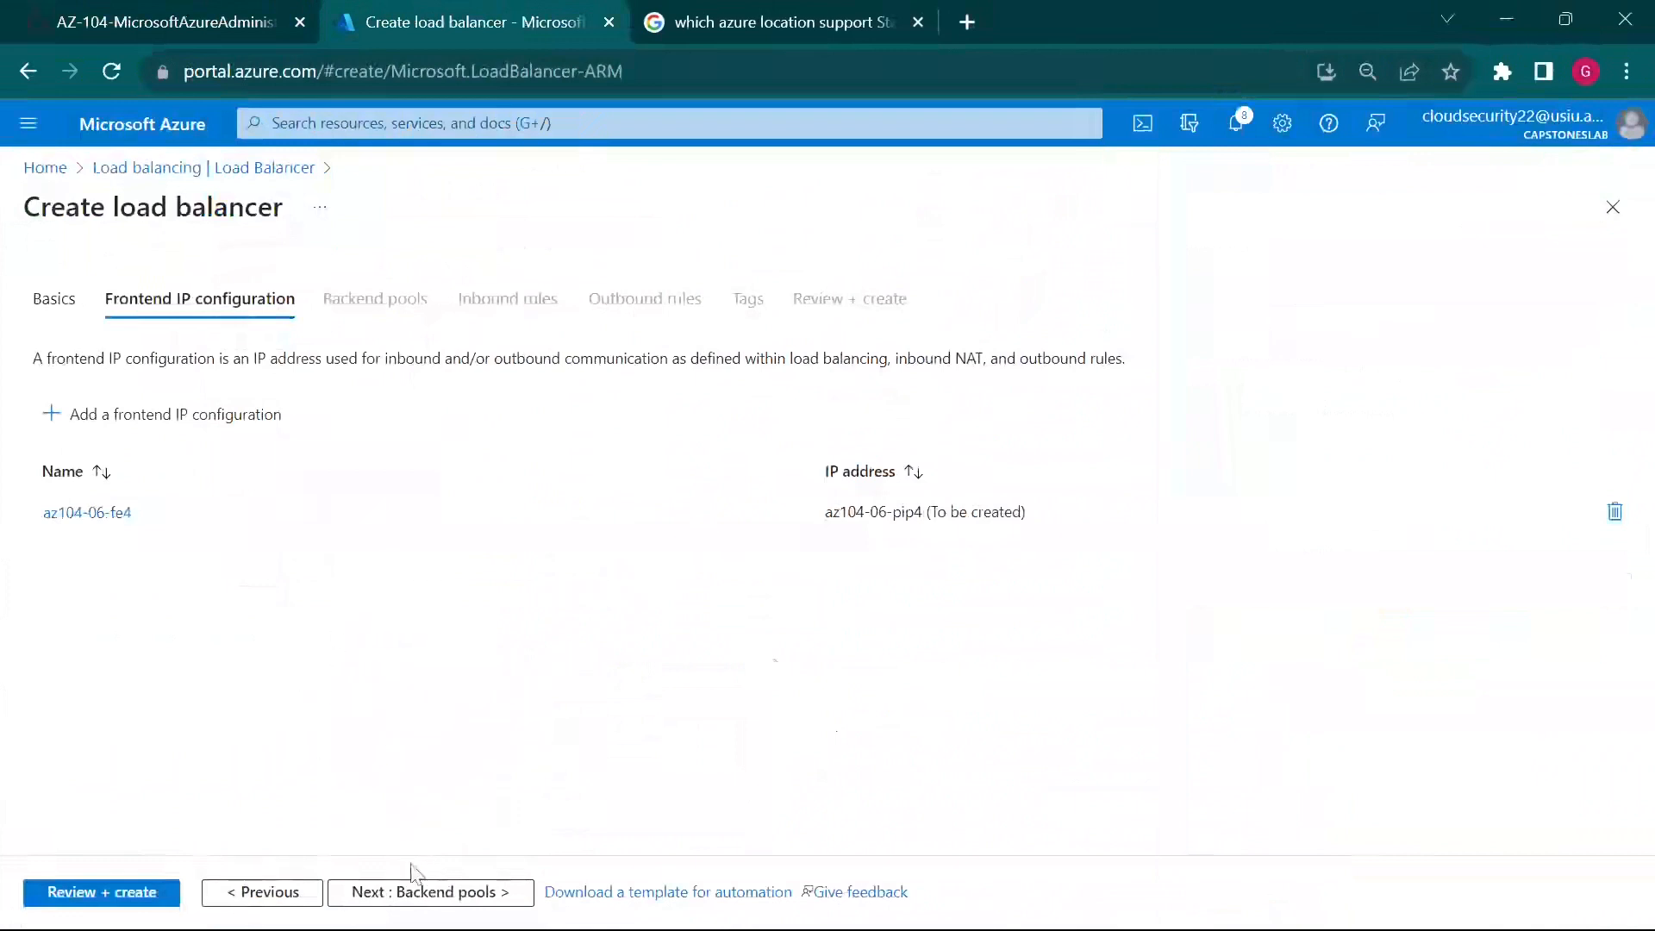
pyautogui.click(444, 894)
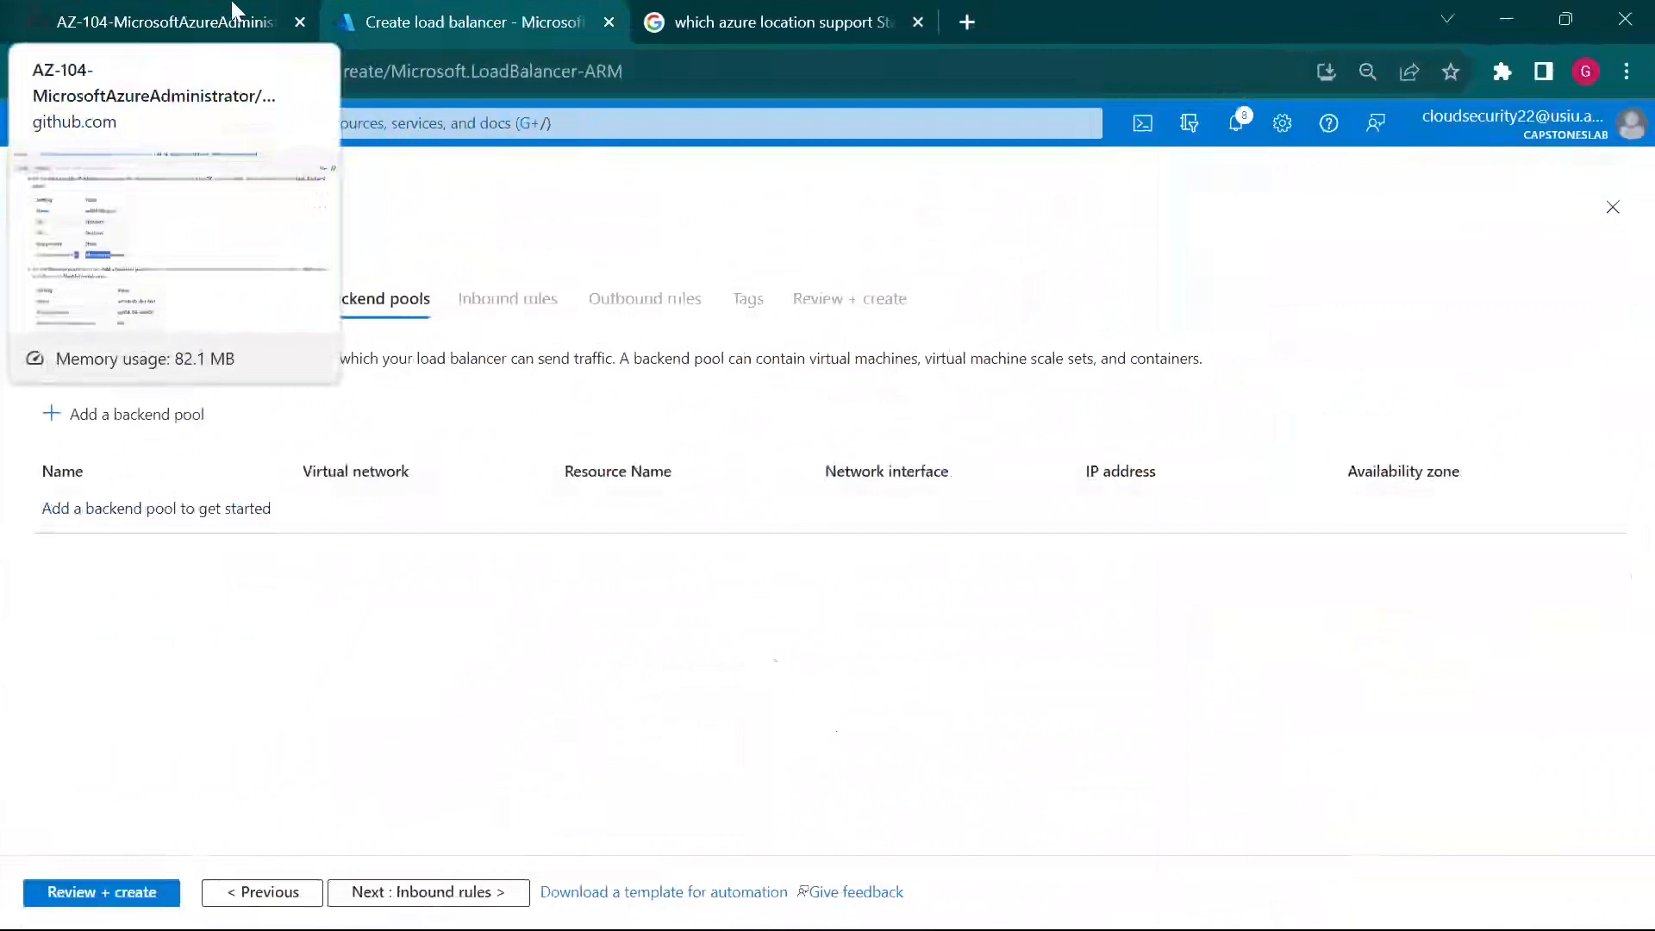
# Step: Start a new backend pool and name it az104-06-lb4-be1, copying the name from step 5 of the lab guide
pyautogui.click(232, 8)
pyautogui.click(886, 673)
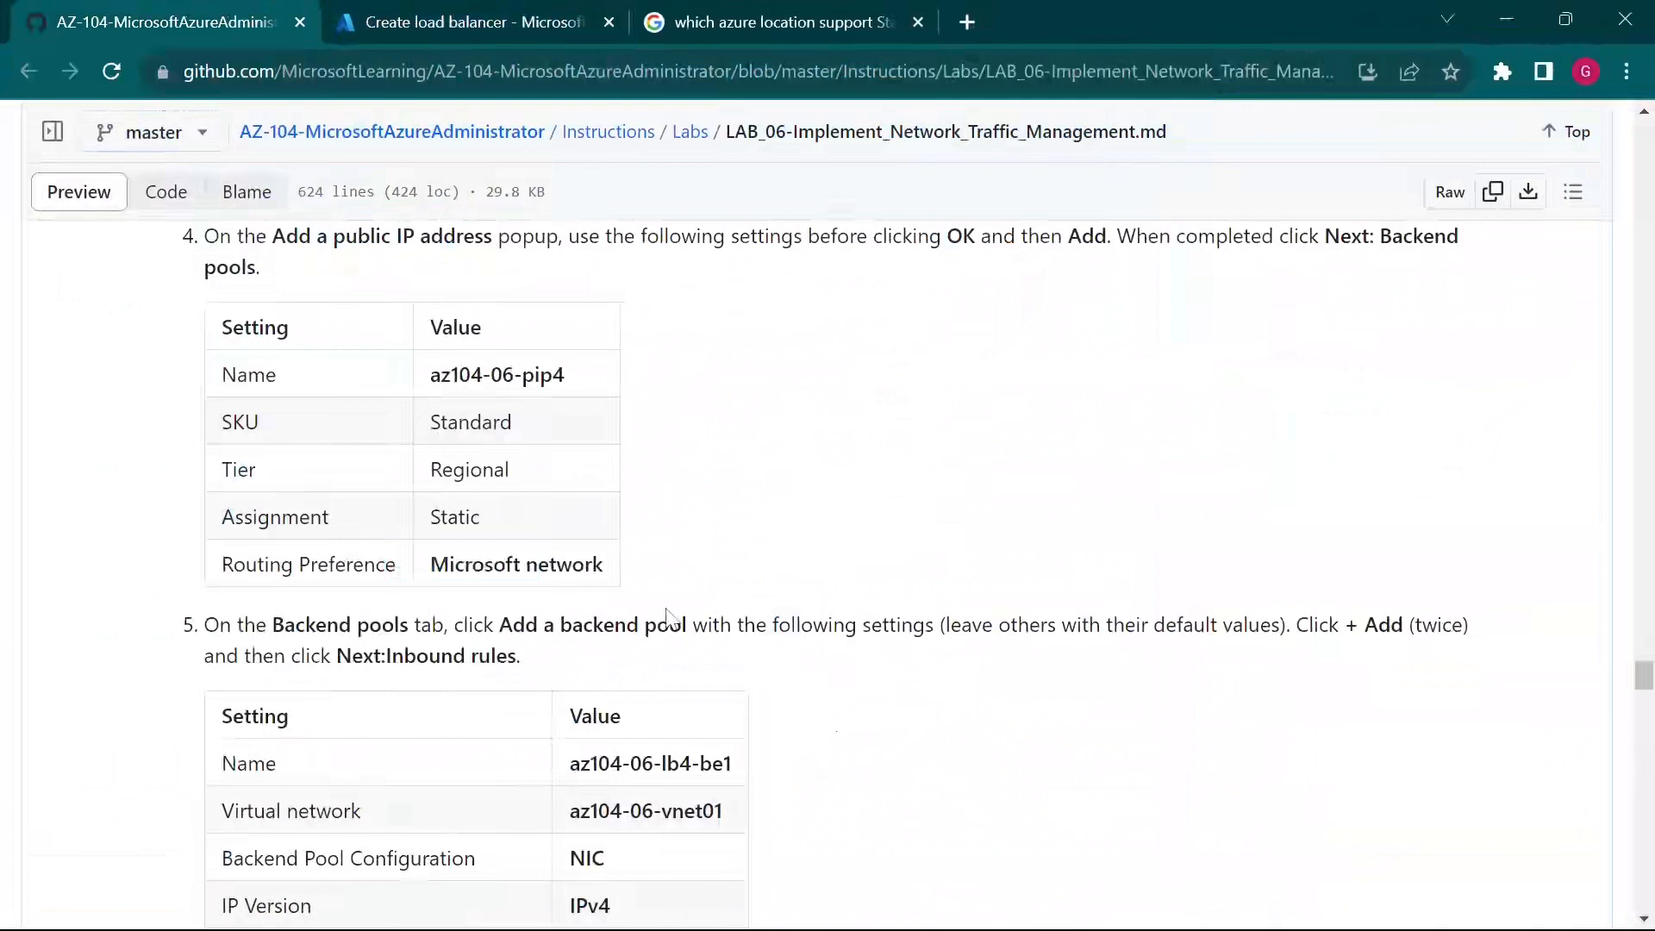
pyautogui.scroll(-1, 359, 642)
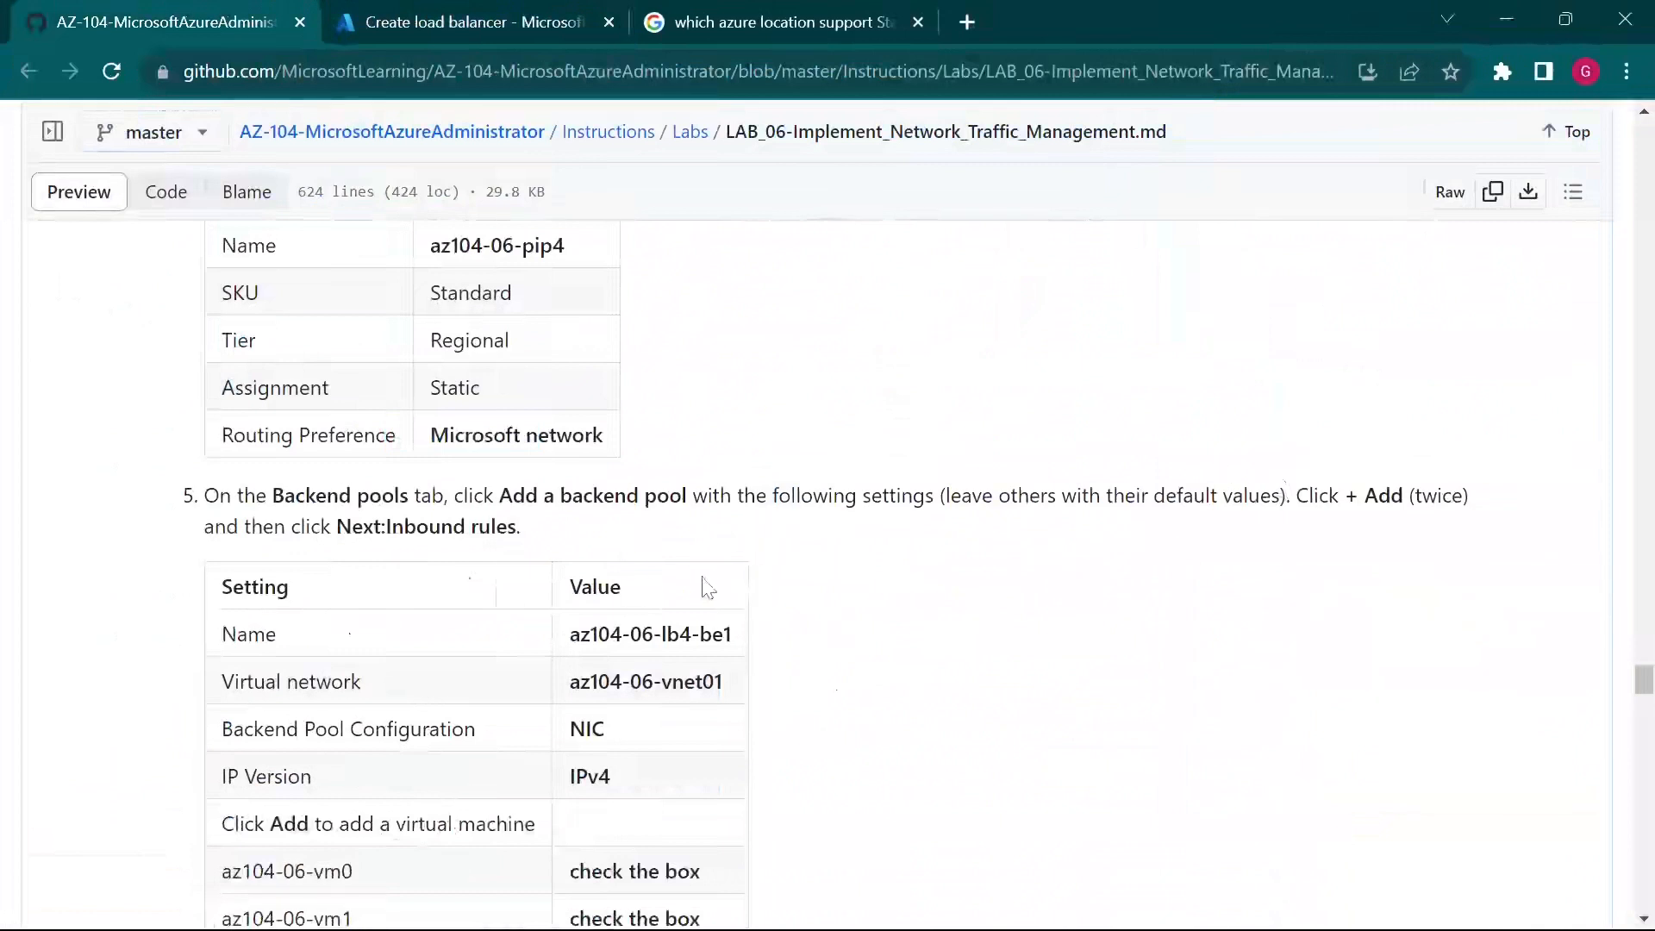
pyautogui.scroll(-1, 703, 587)
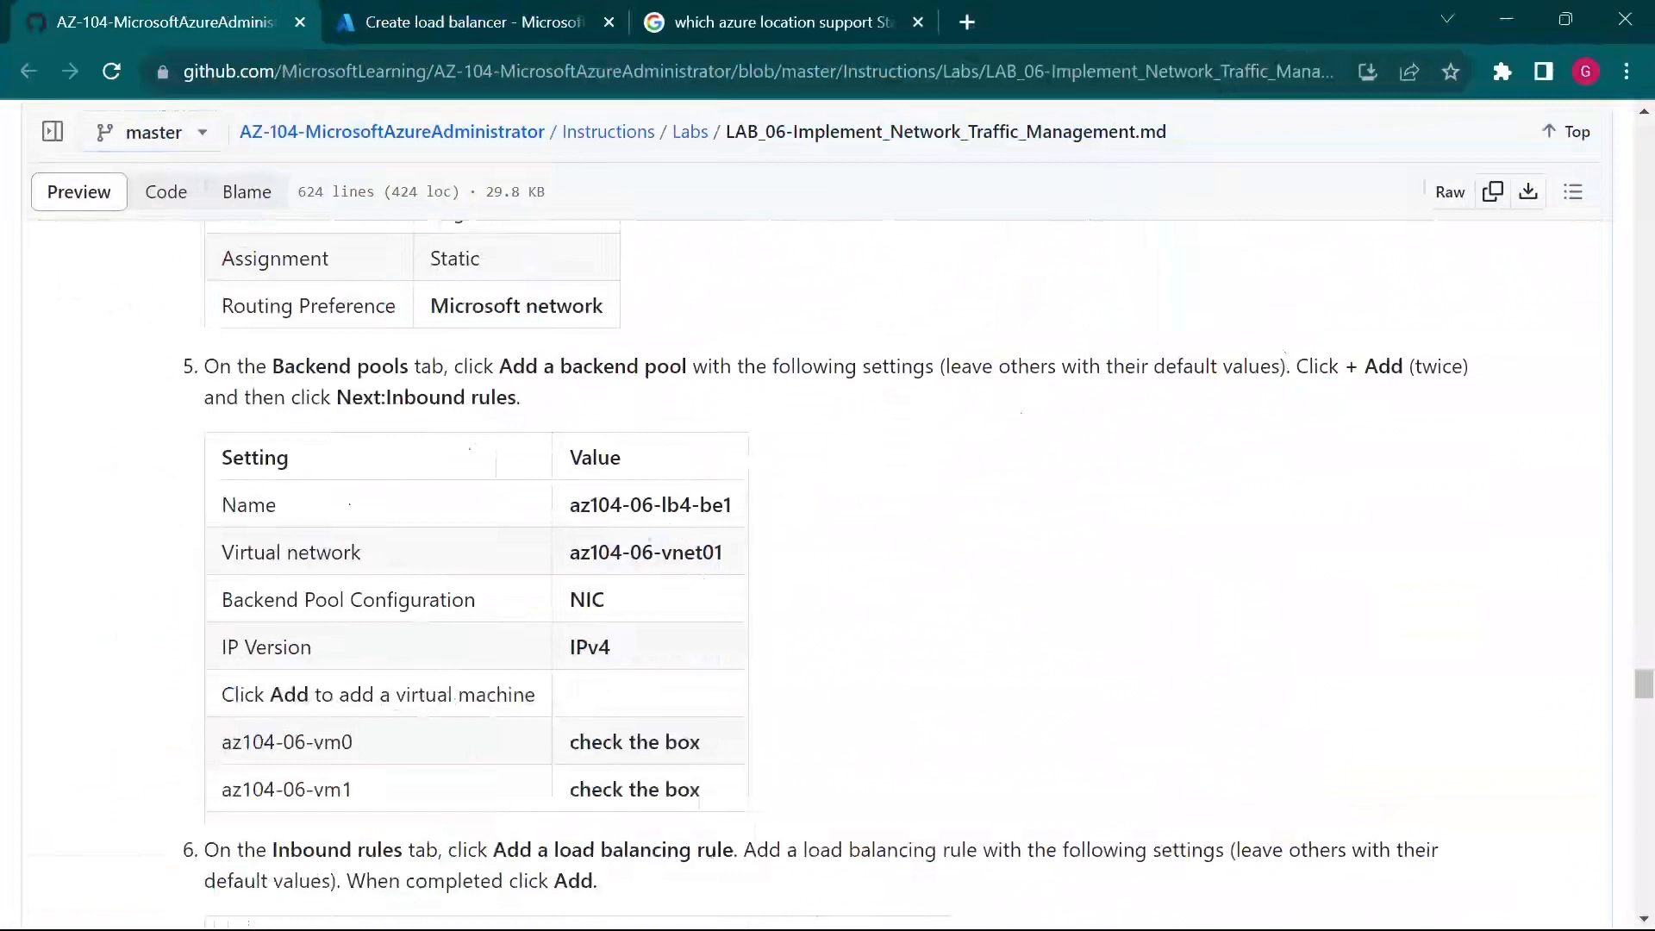
pyautogui.moveTo(569, 505); pyautogui.dragTo(743, 526)
pyautogui.hotkey('ctrl', 'c')
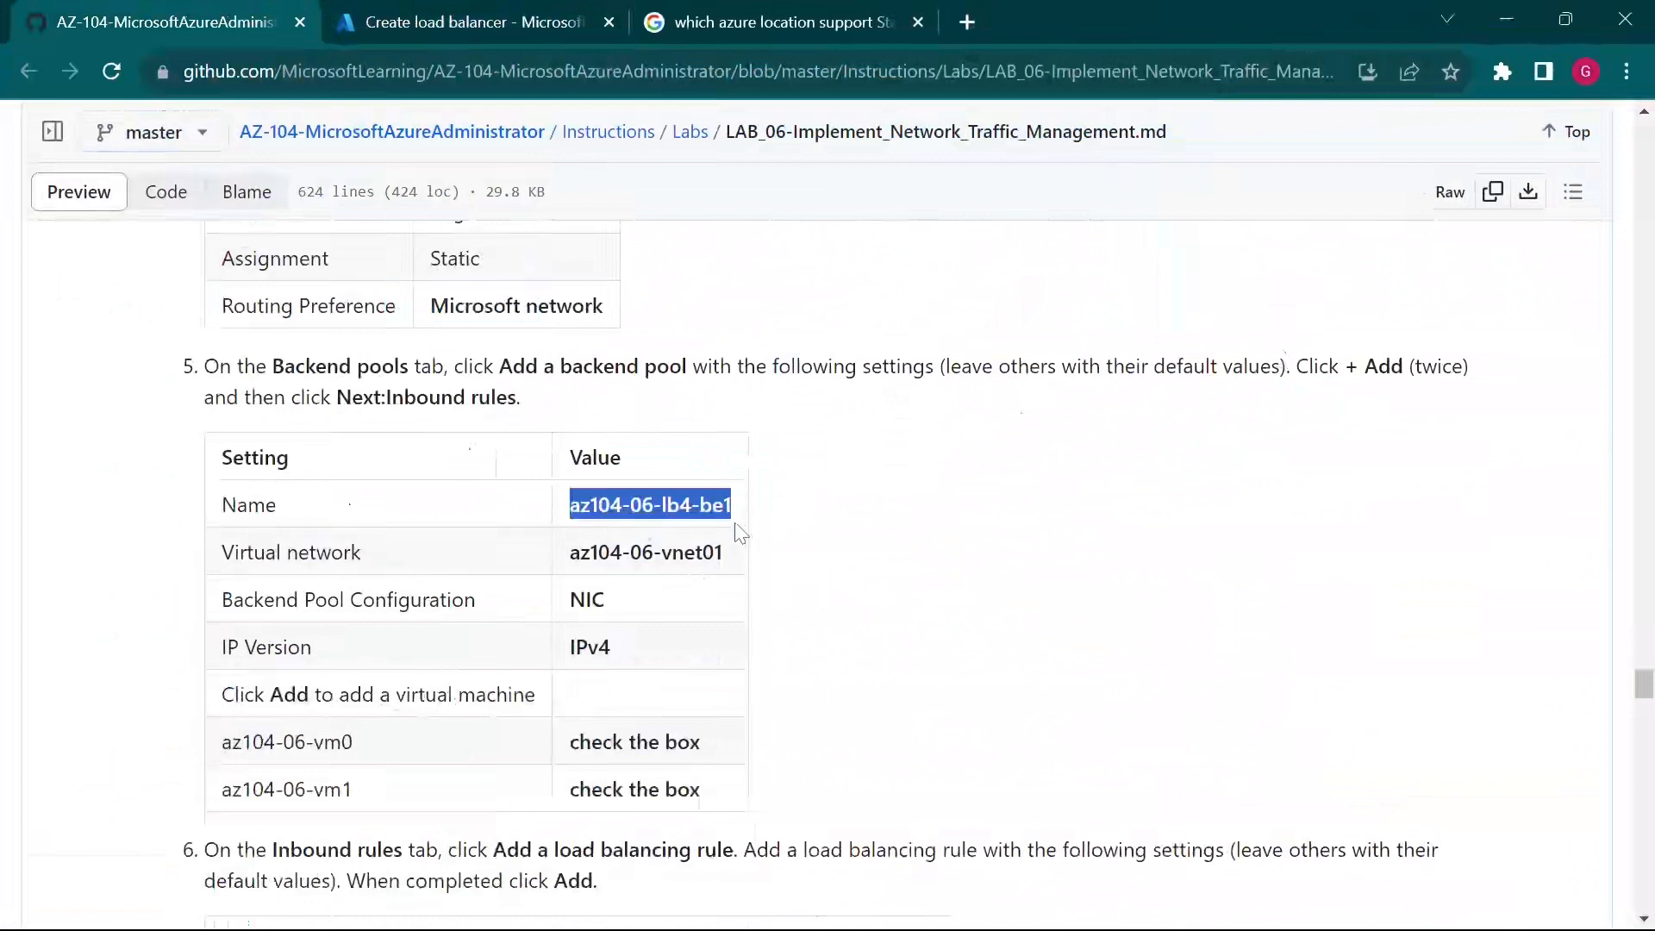
pyautogui.click(569, 17)
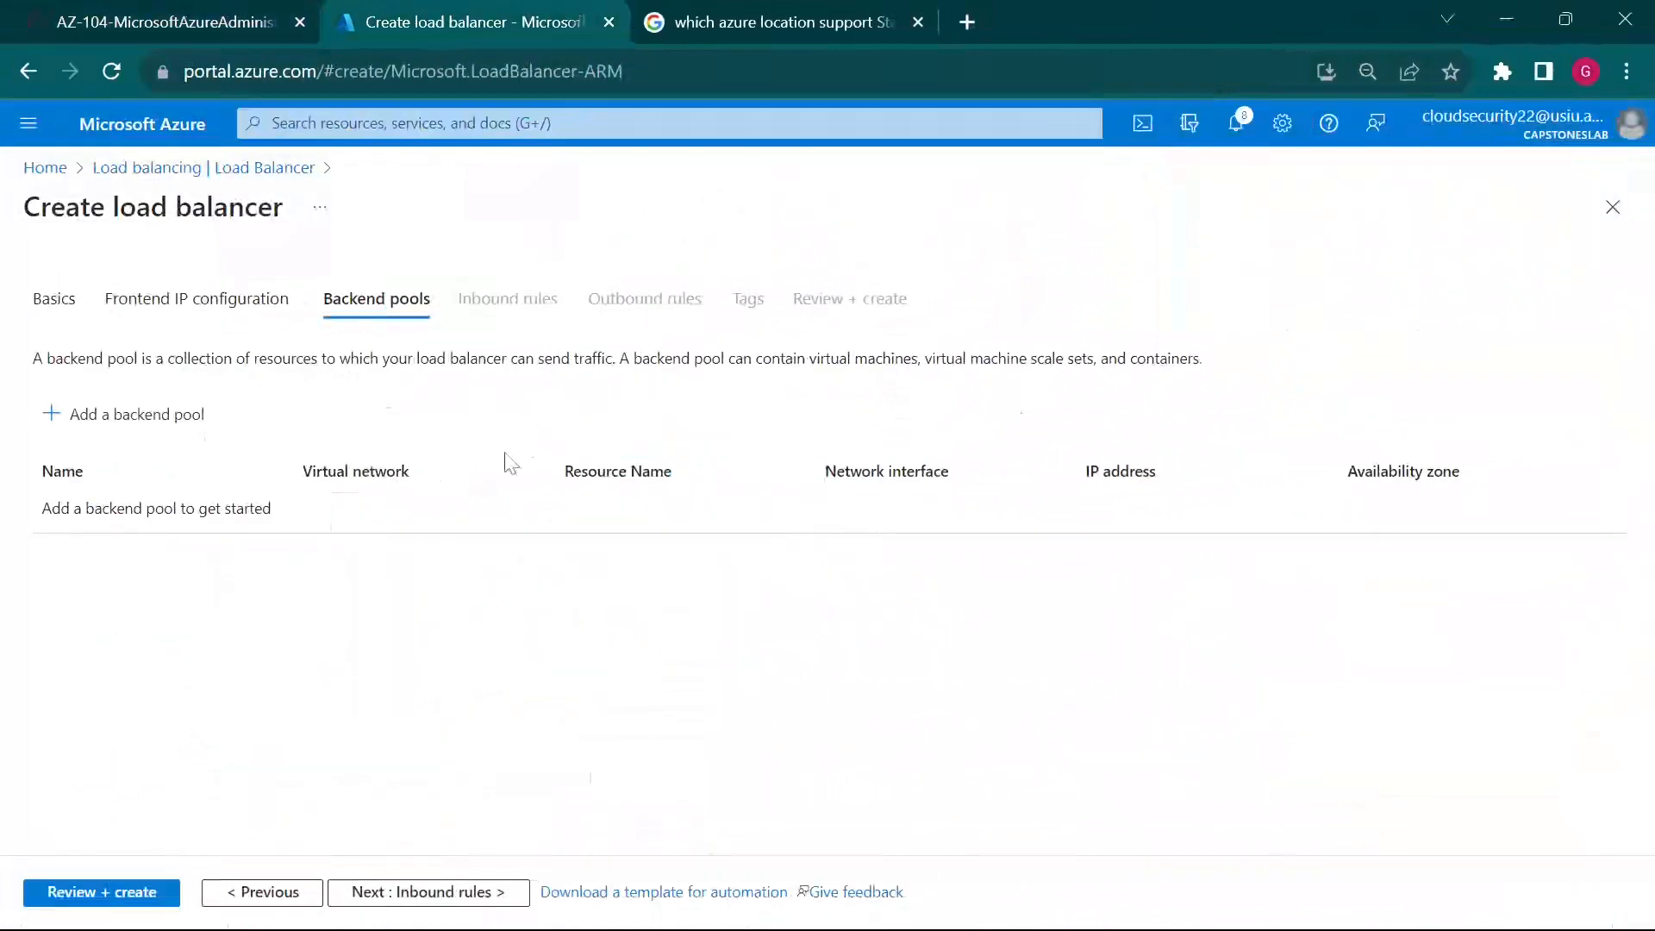
pyautogui.click(154, 423)
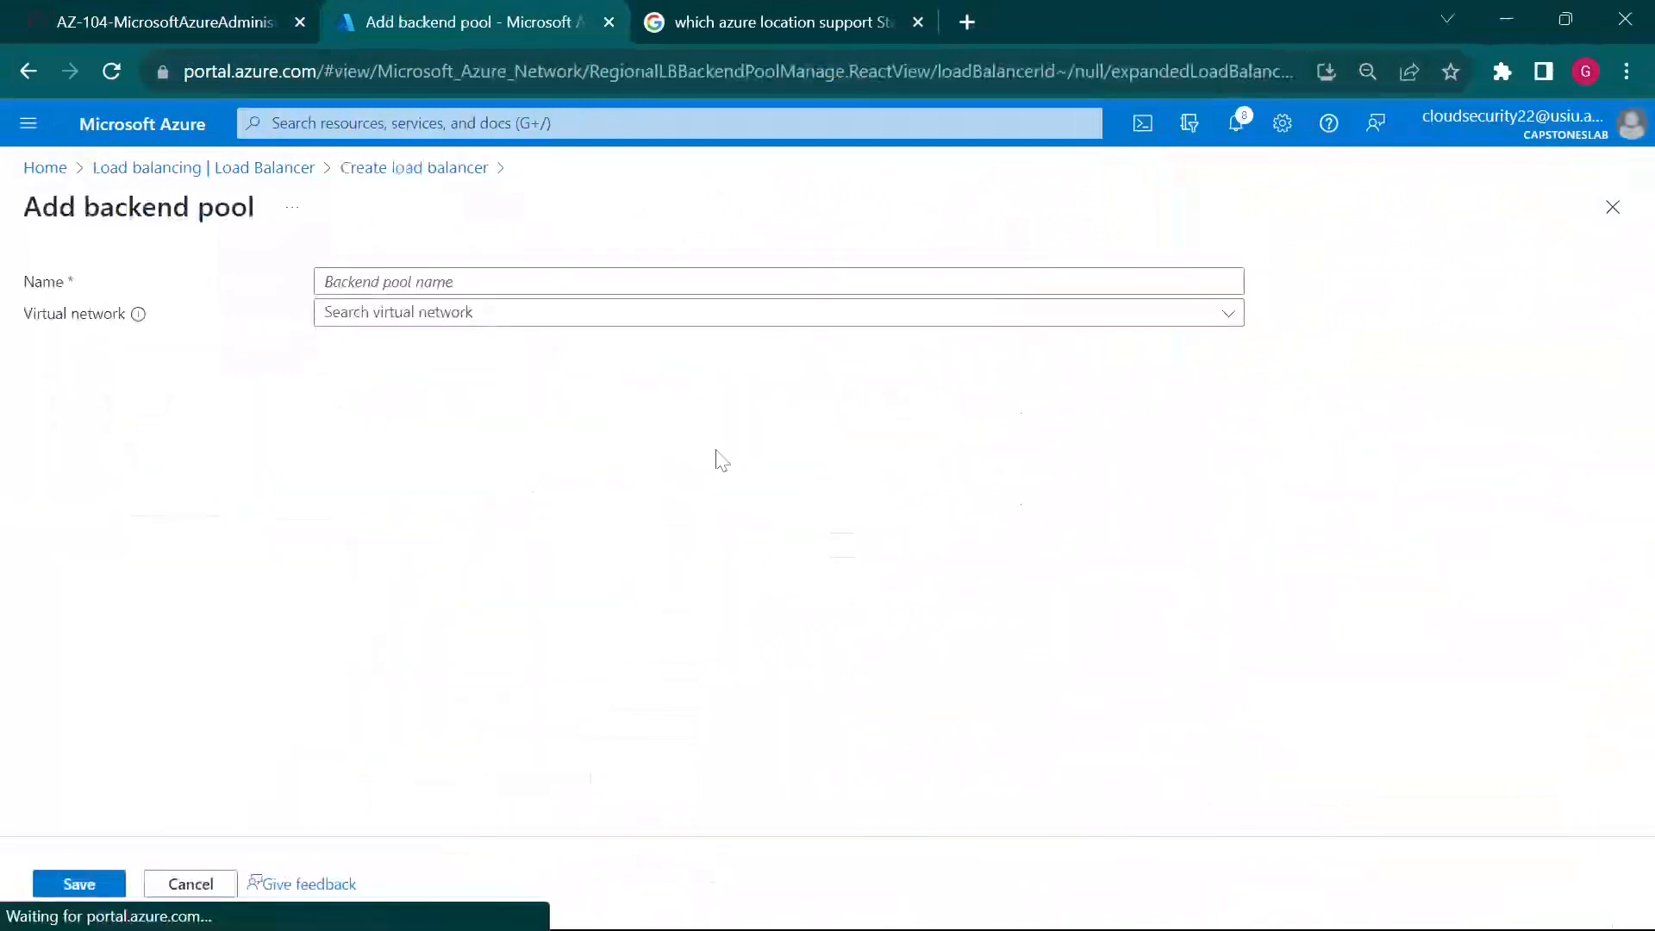
pyautogui.hotkey('ctrl', 'v')
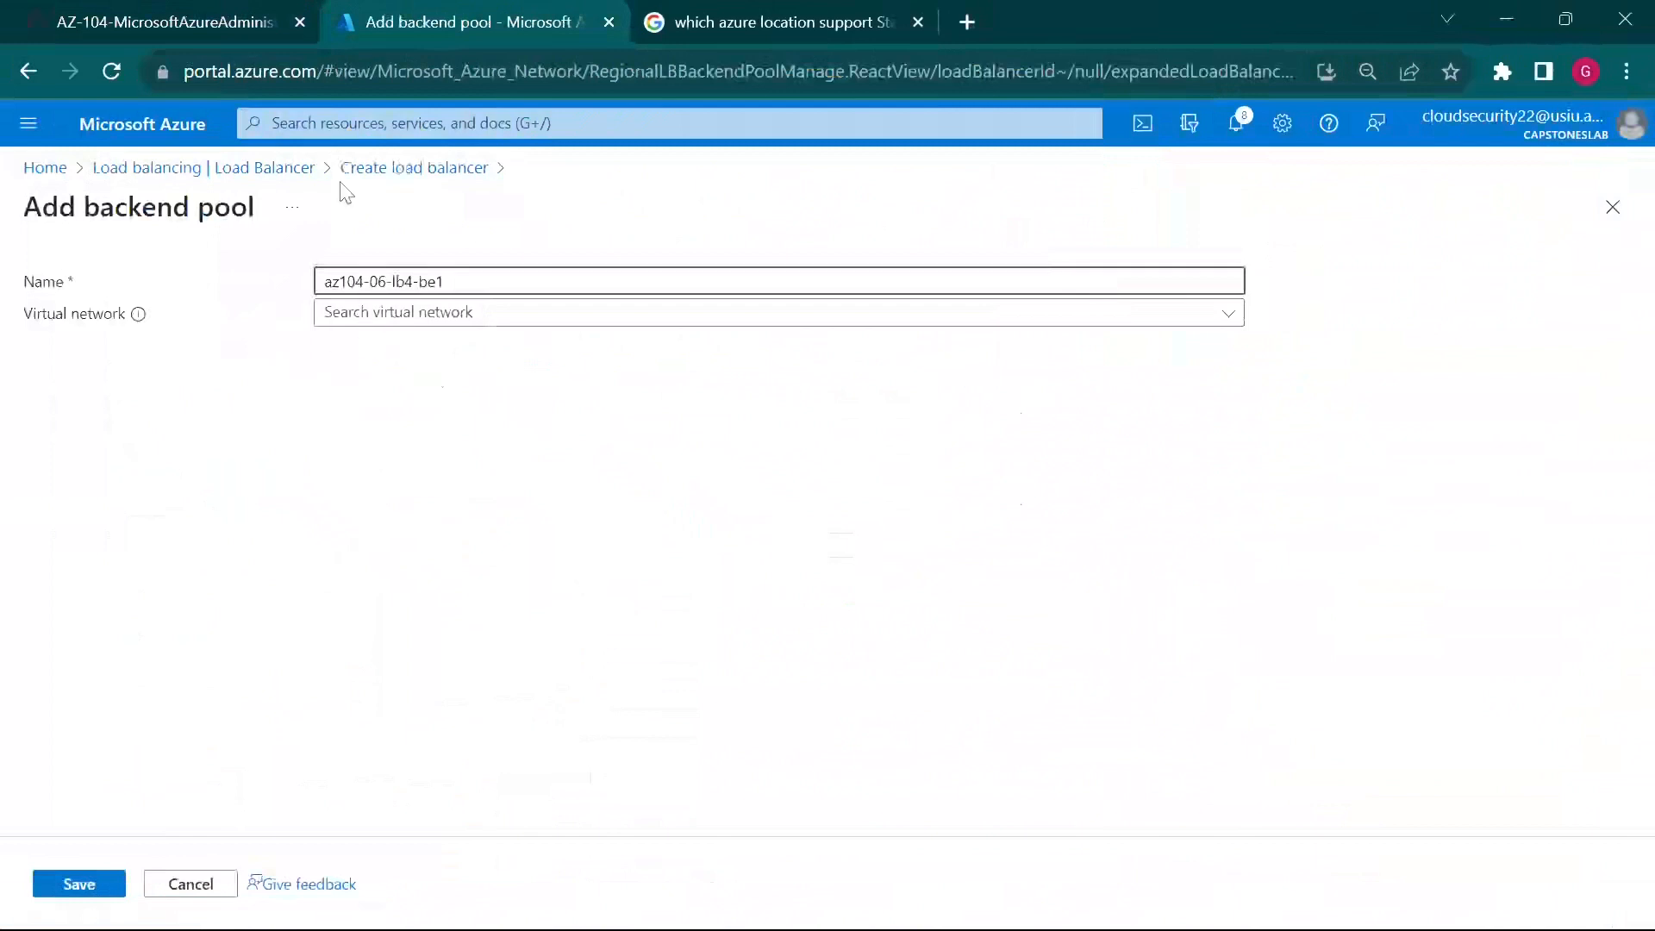
# Step: Check the required virtual network in the lab guide and set the backend pool's virtual network to az104-06-vnet01 (az104-06-rg1)
pyautogui.click(198, 13)
pyautogui.click(655, 557)
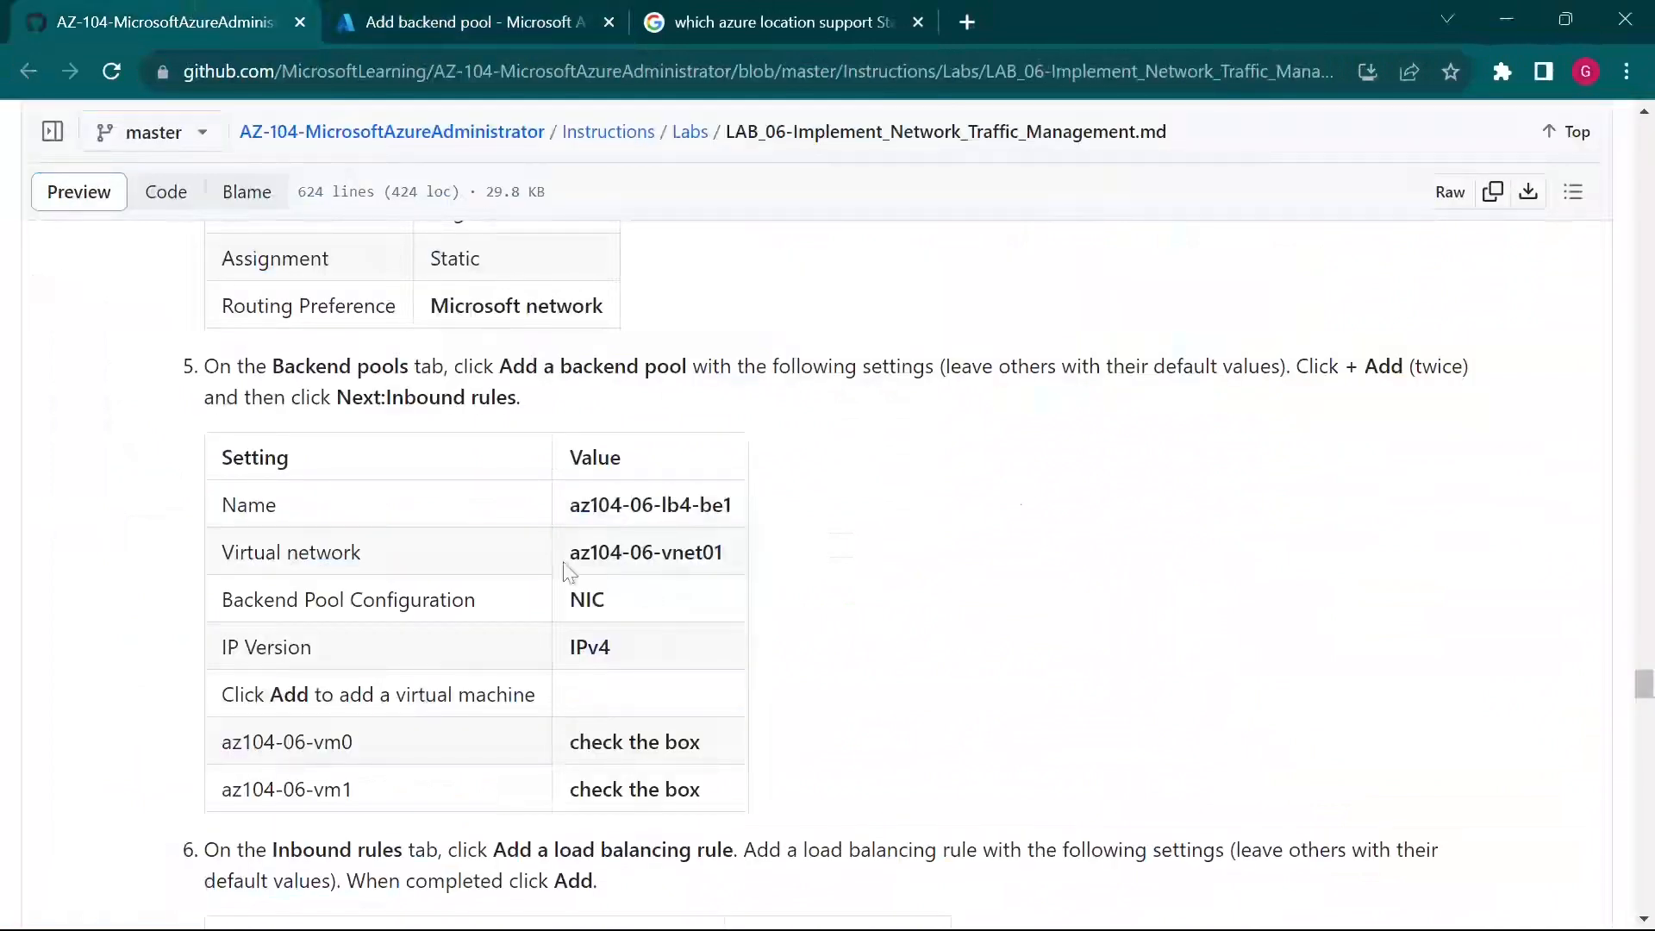
pyautogui.moveTo(572, 553); pyautogui.dragTo(766, 550)
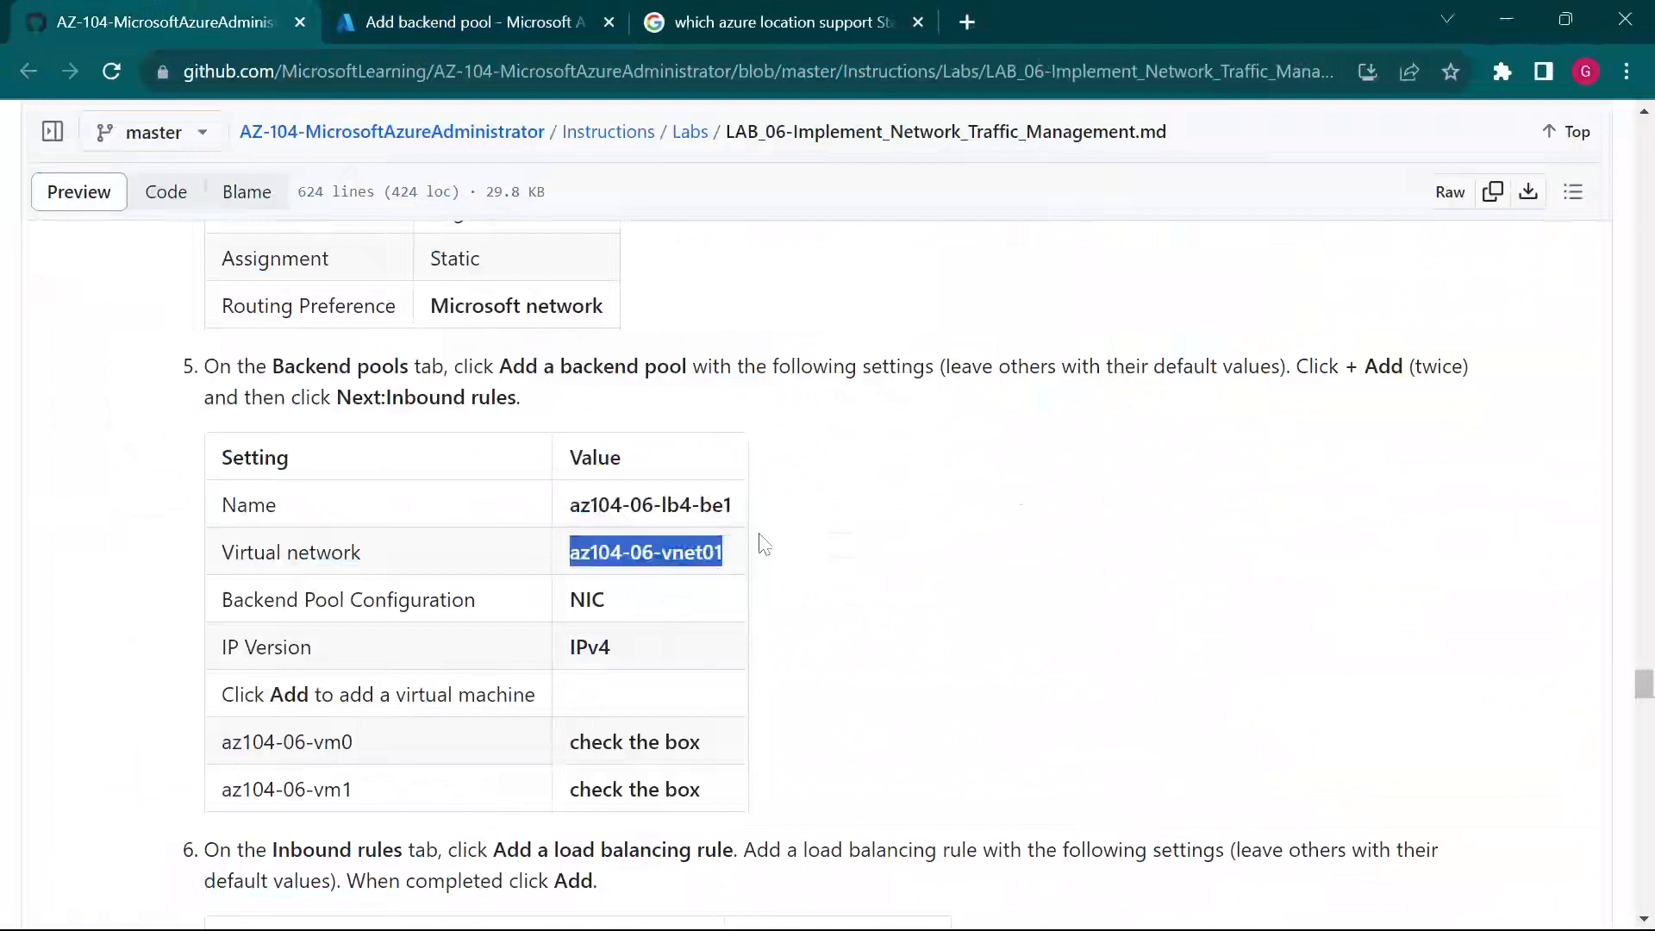
pyautogui.click(510, 17)
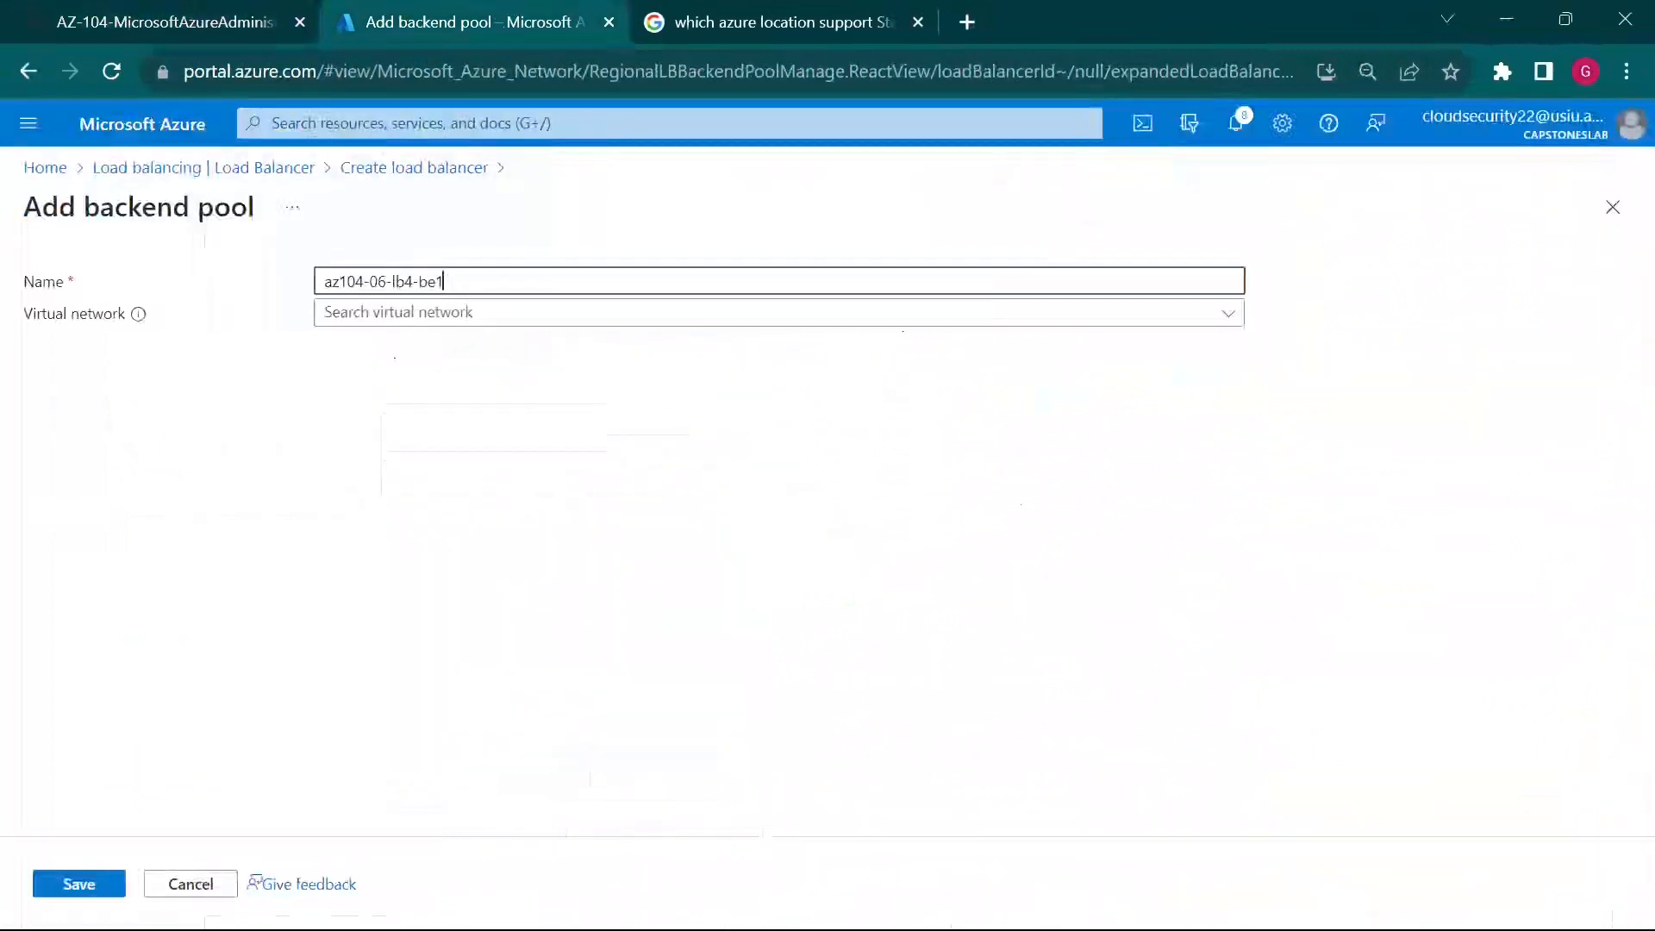
pyautogui.click(629, 315)
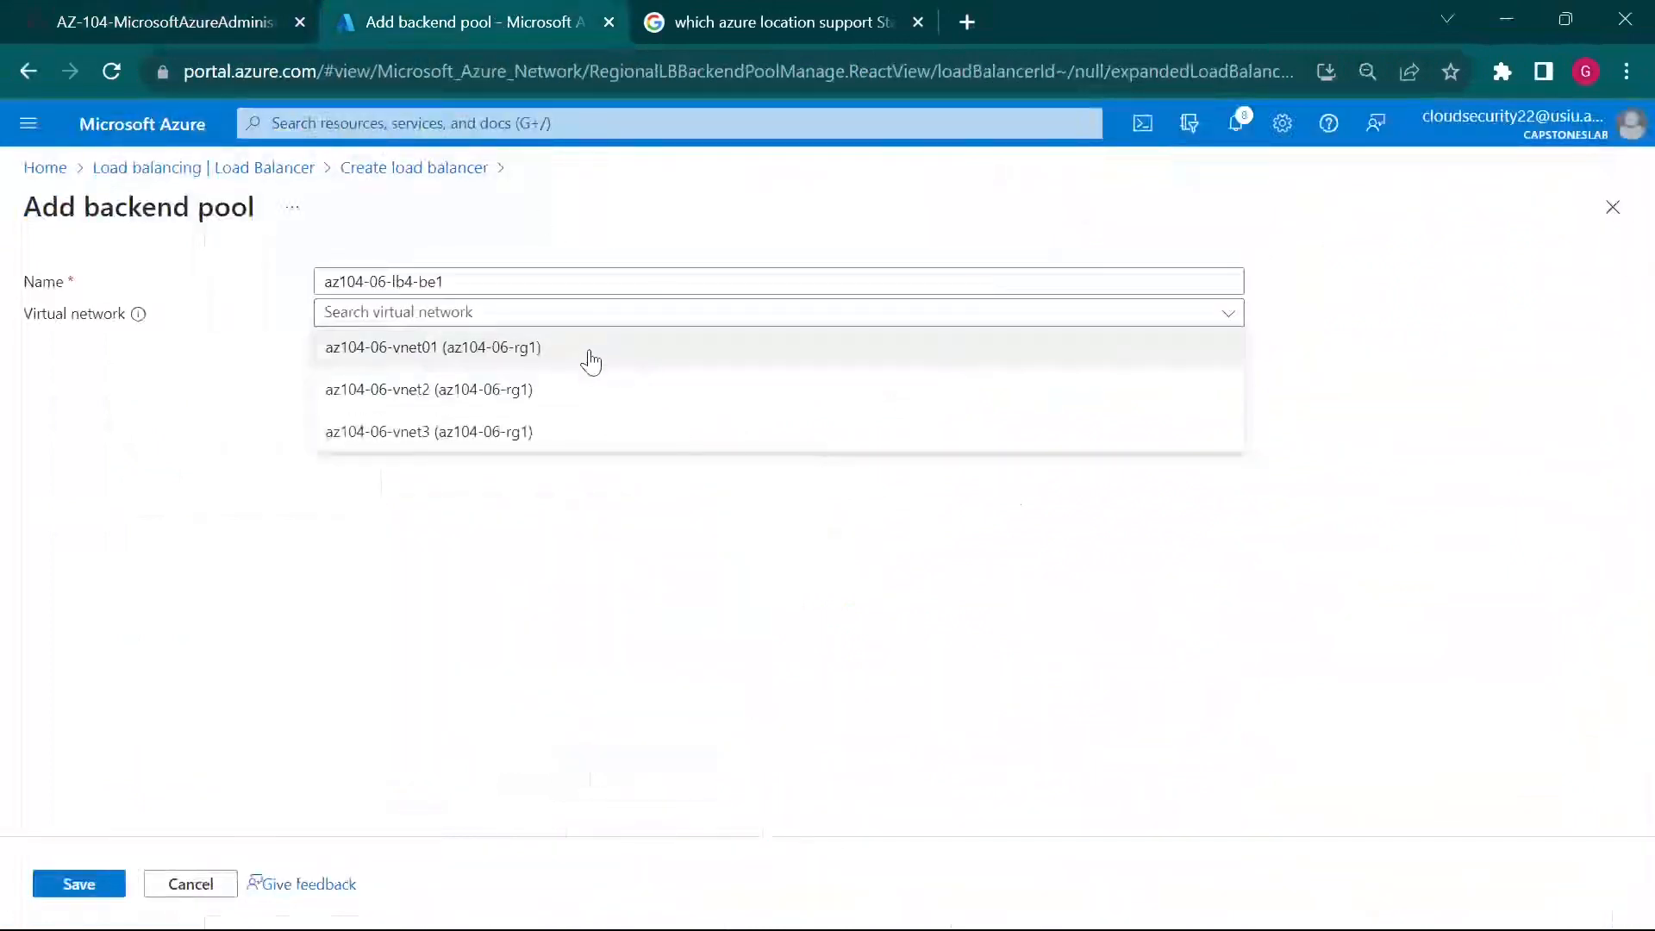
pyautogui.click(418, 361)
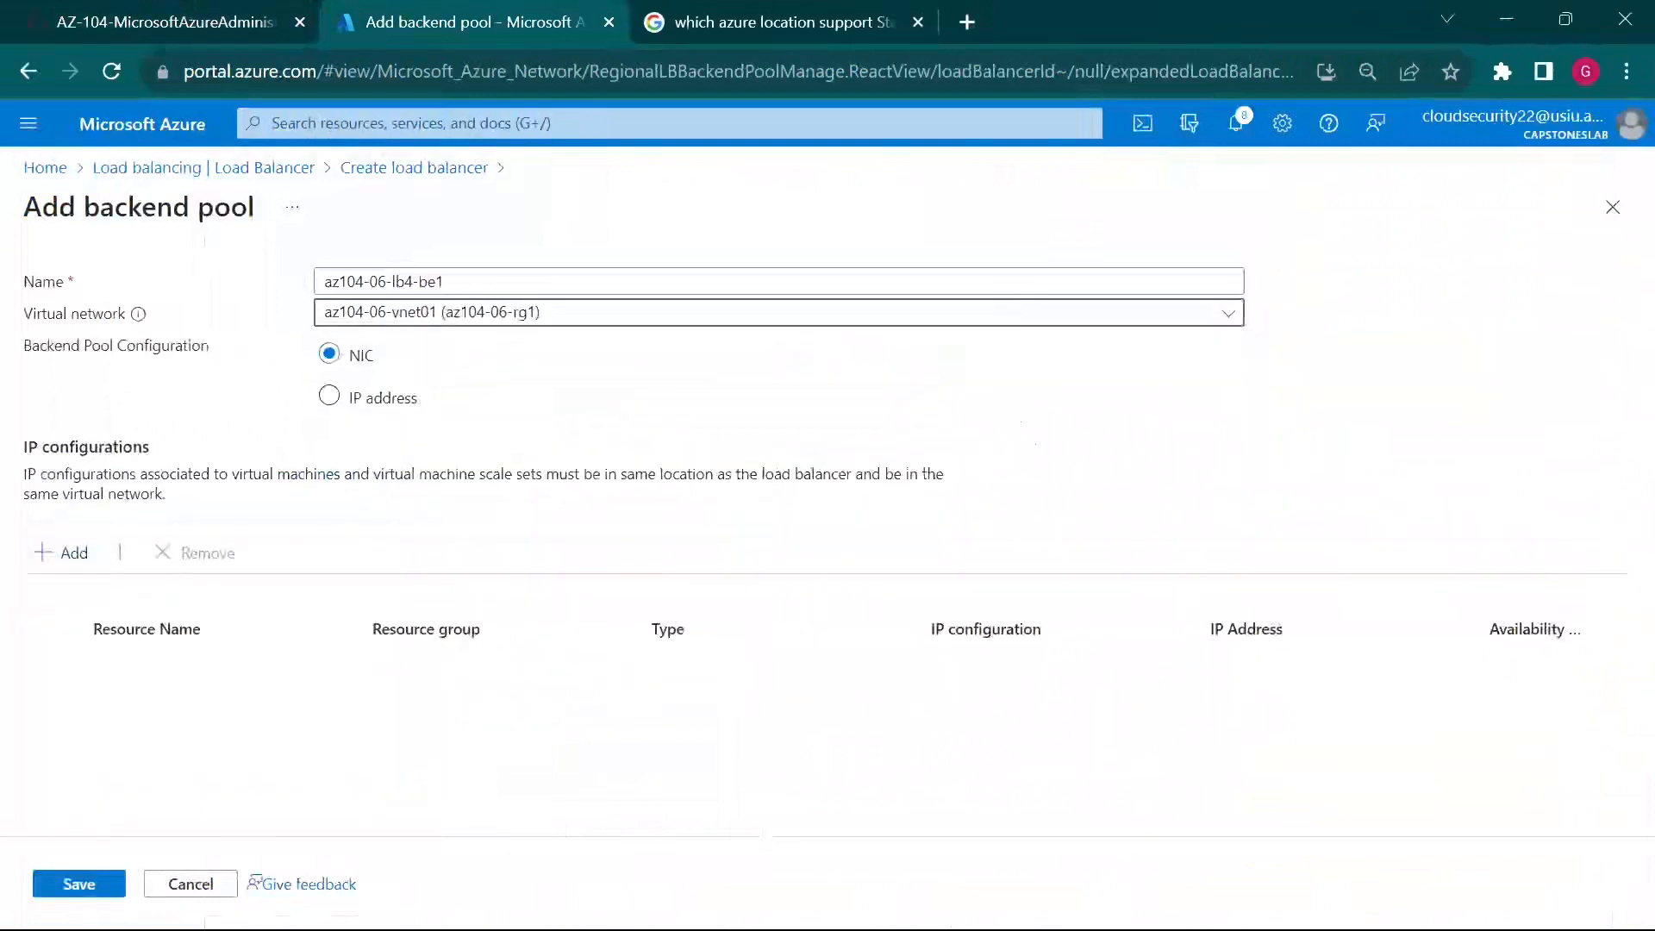
# Step: Compare the backend pool configuration with step 5 of the lab guide and read the location and network requirements for IP configurations
pyautogui.click(271, 31)
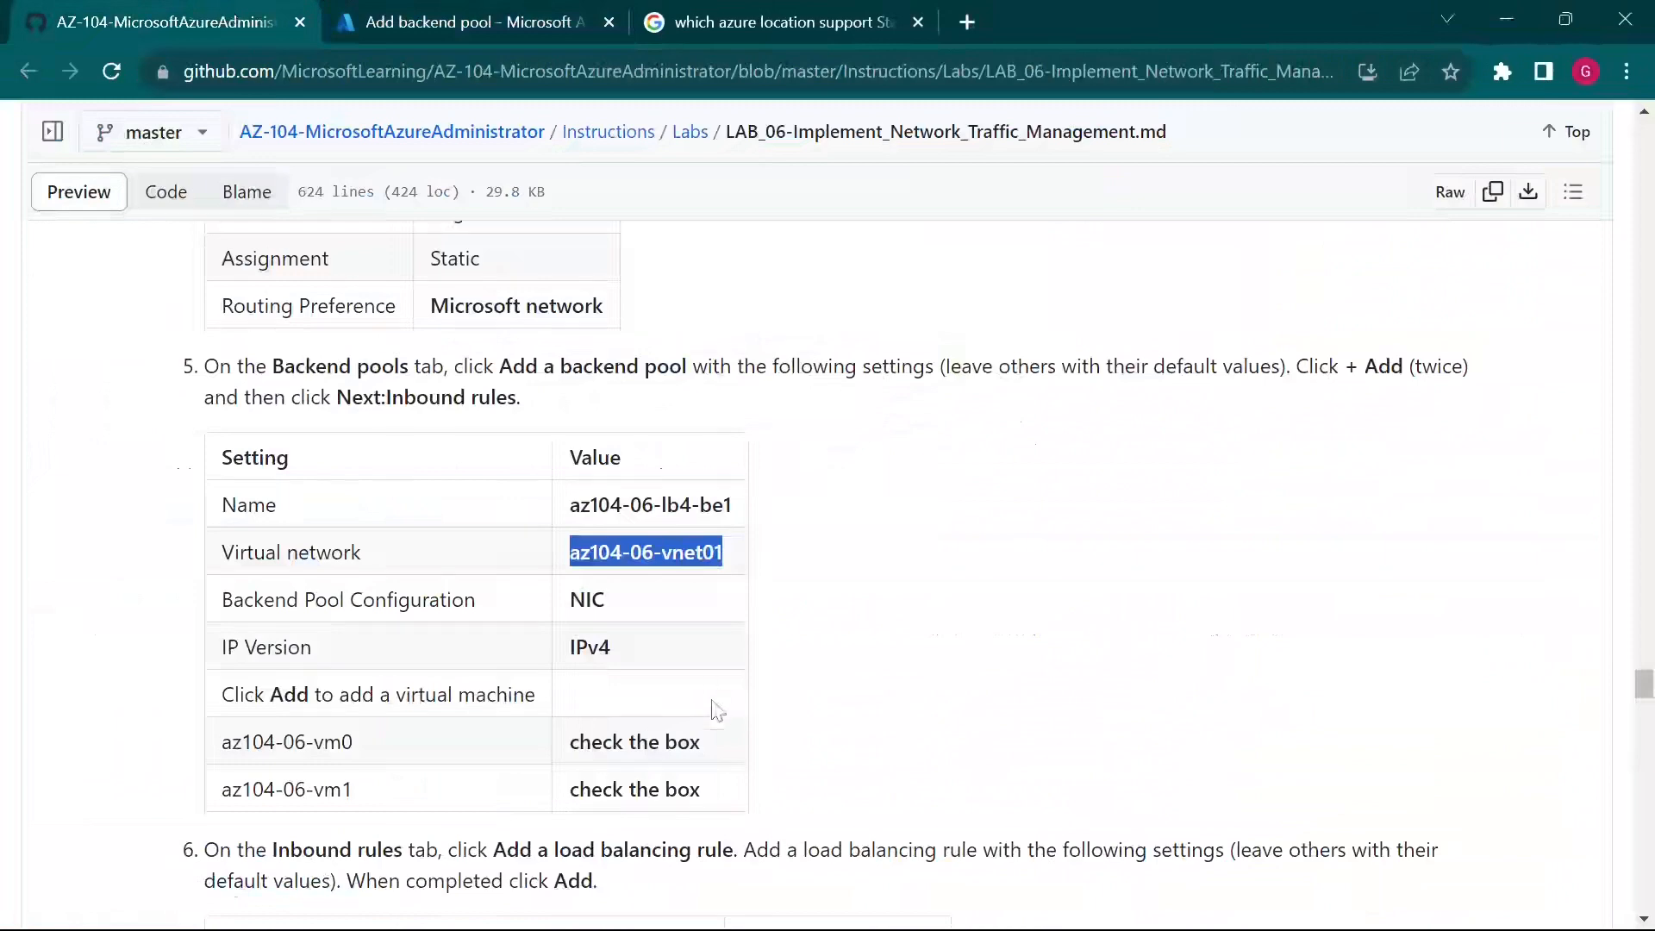
pyautogui.click(403, 14)
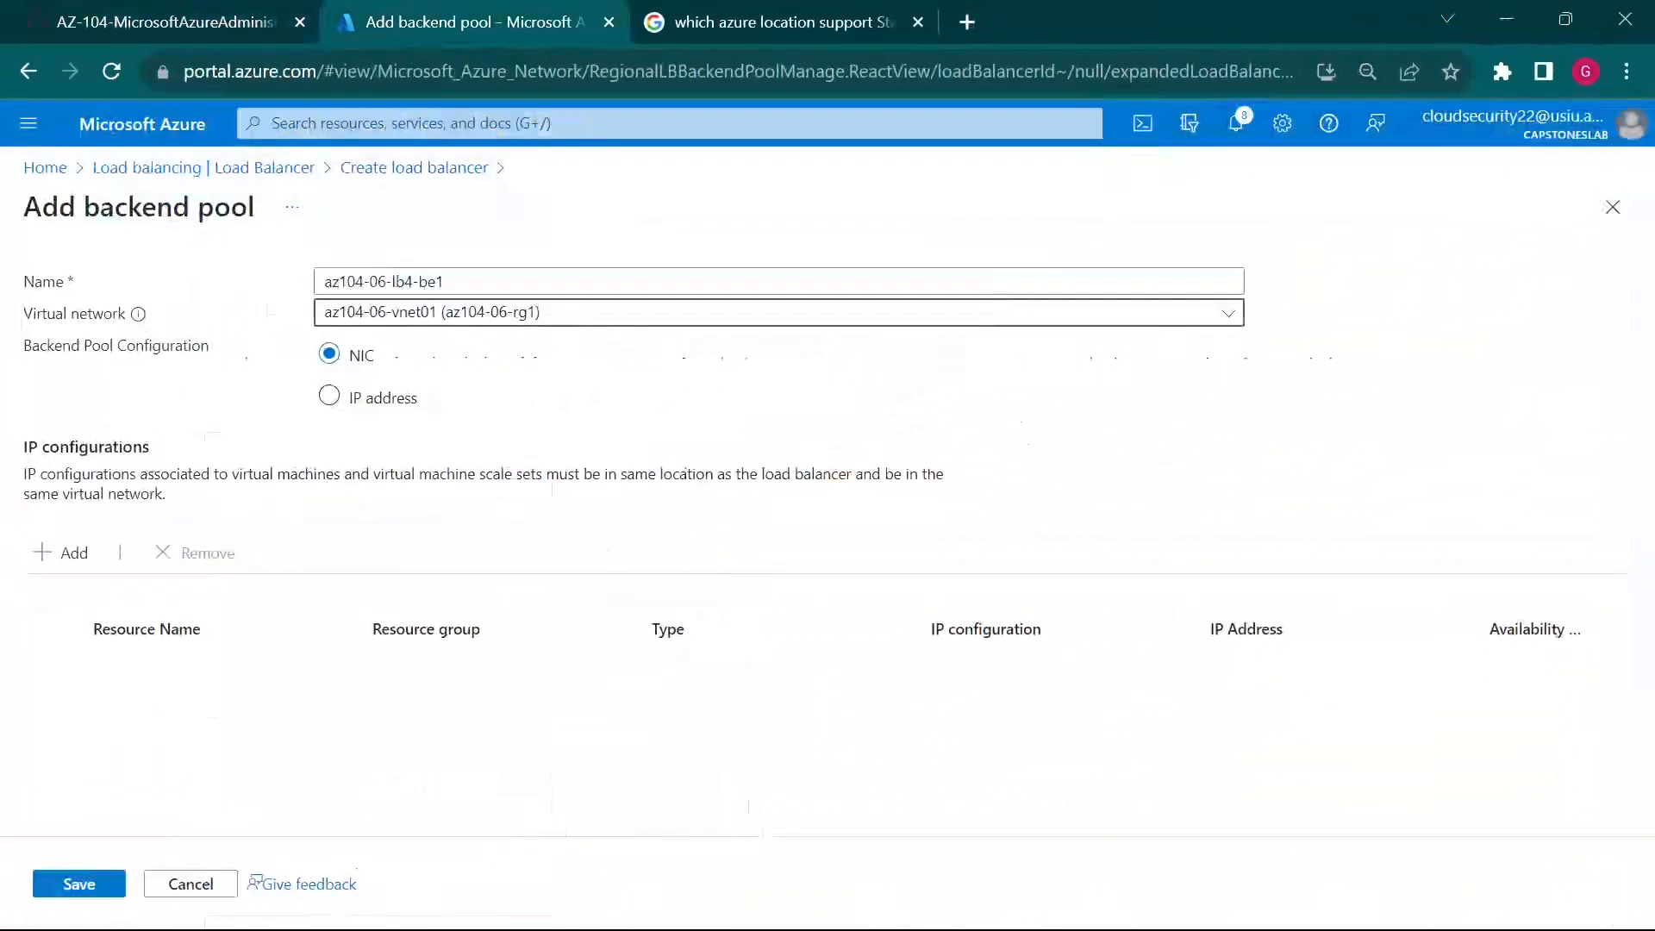
pyautogui.click(219, 34)
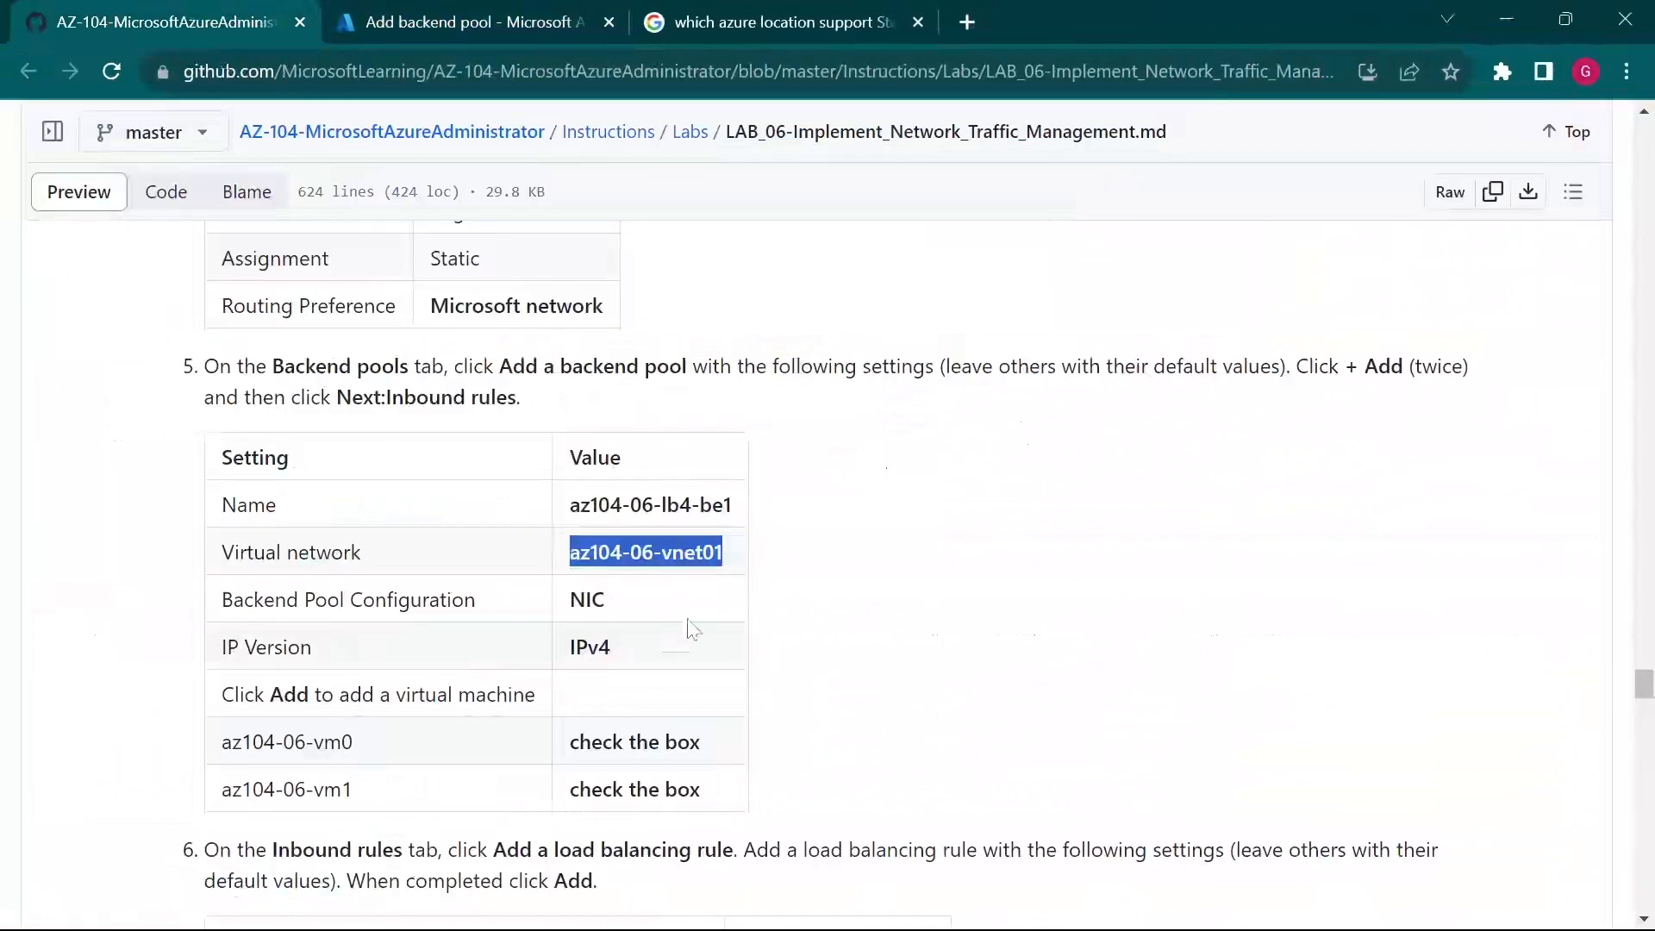
pyautogui.scroll(-1, 664, 651)
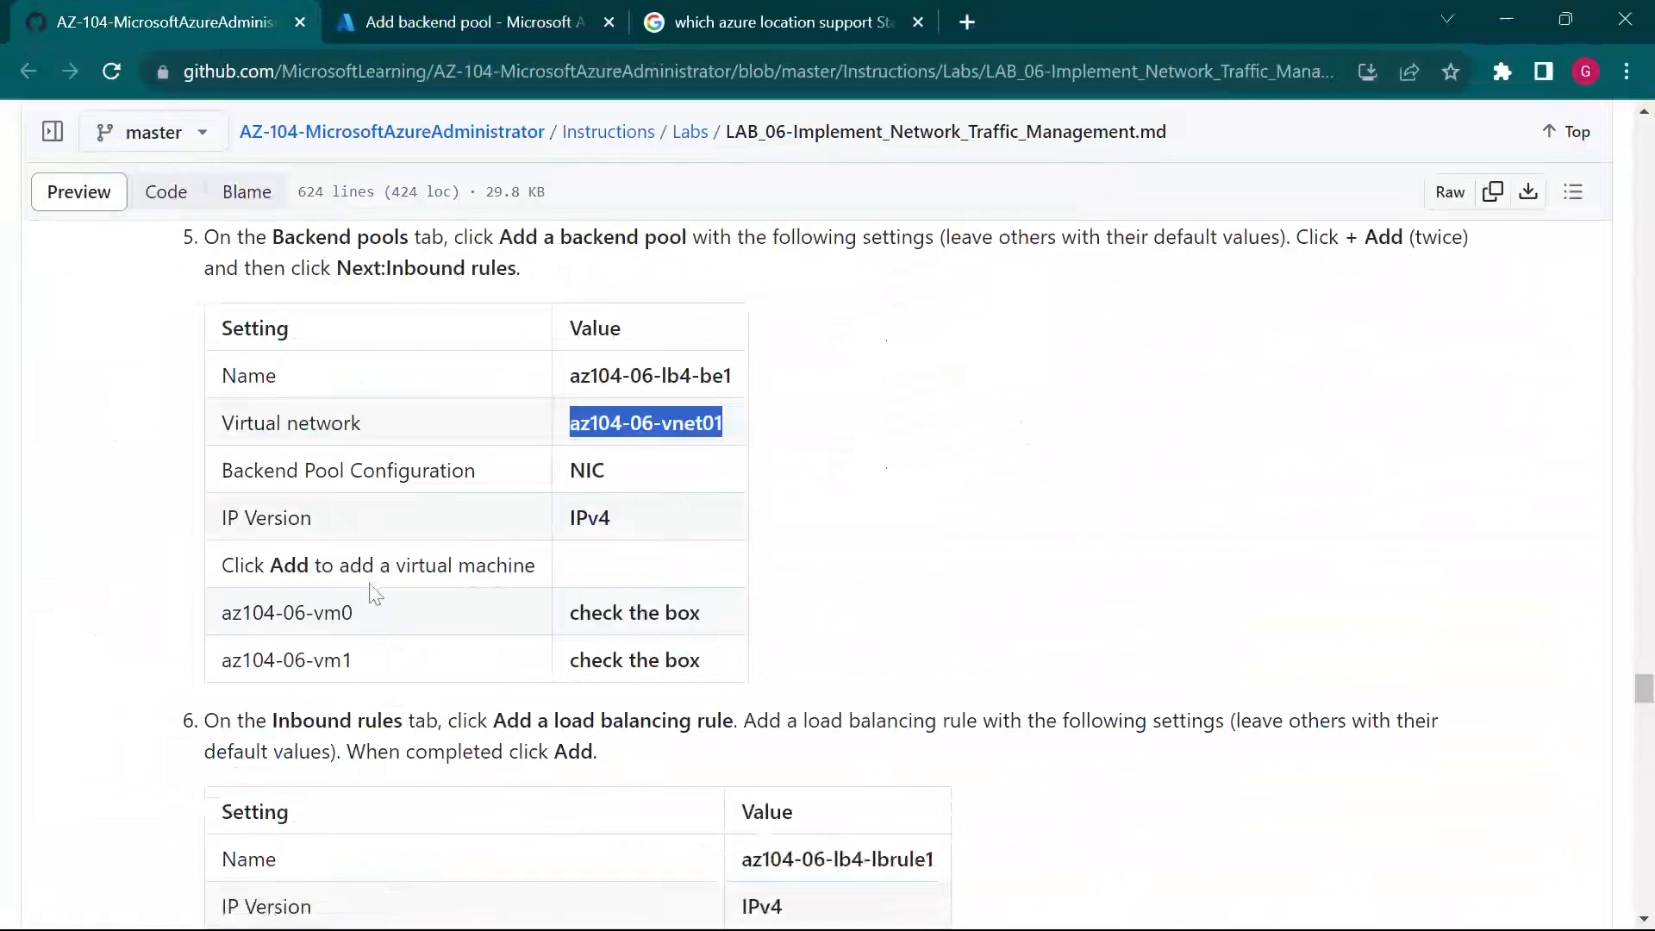
pyautogui.click(483, 18)
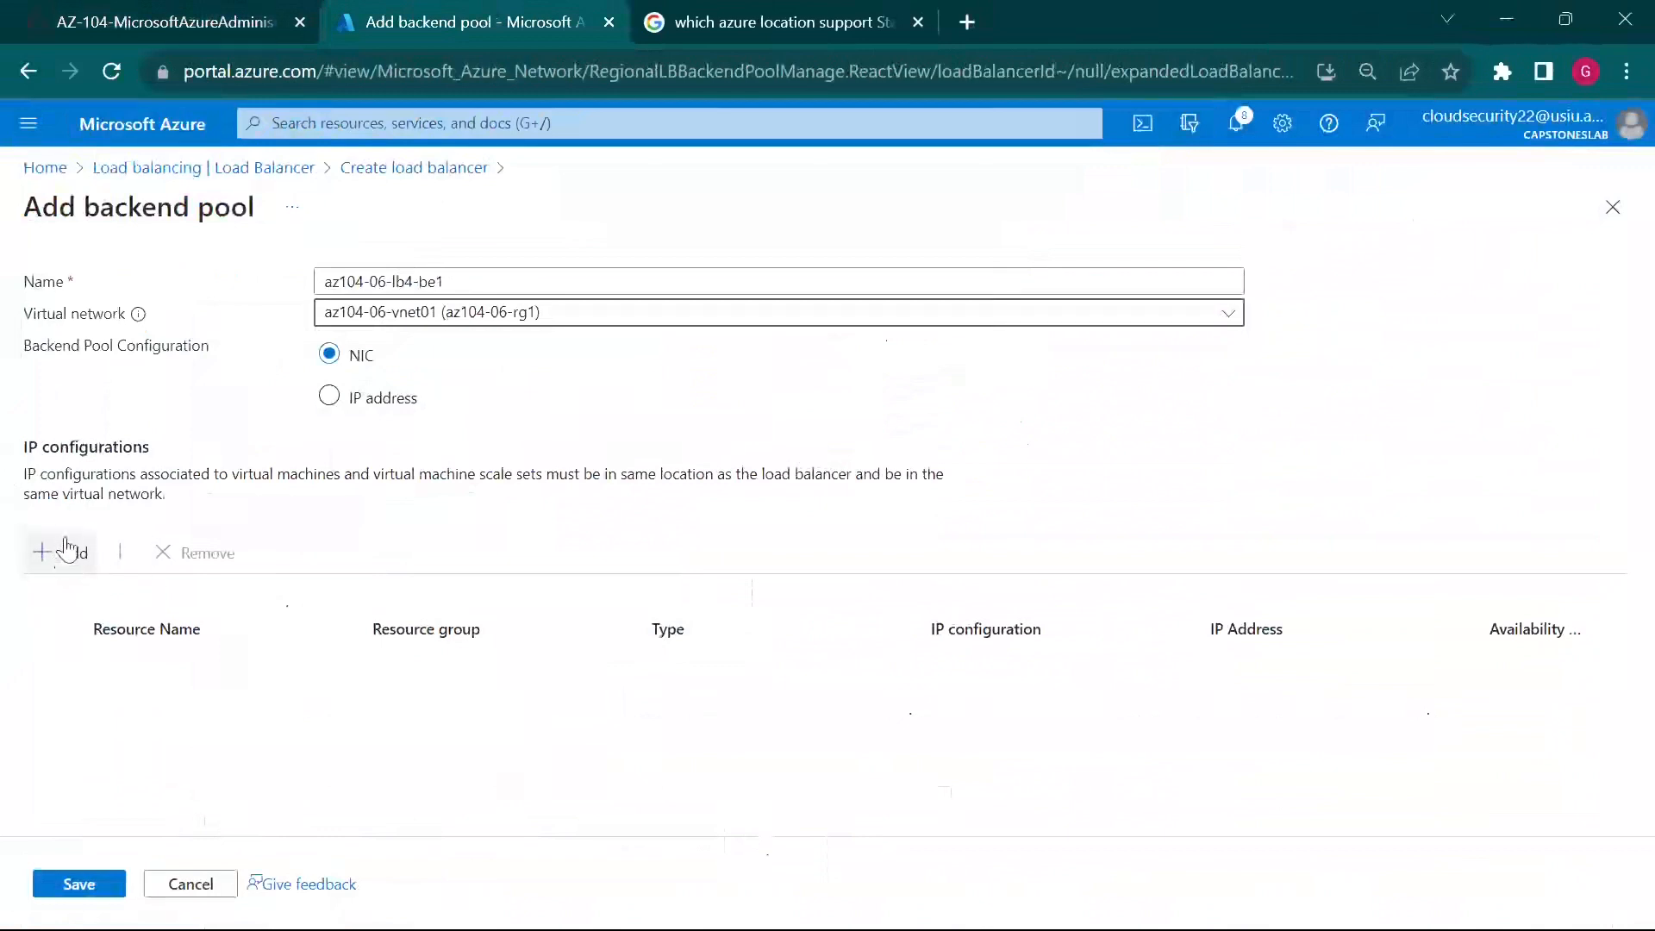
pyautogui.moveTo(20, 470); pyautogui.dragTo(138, 518)
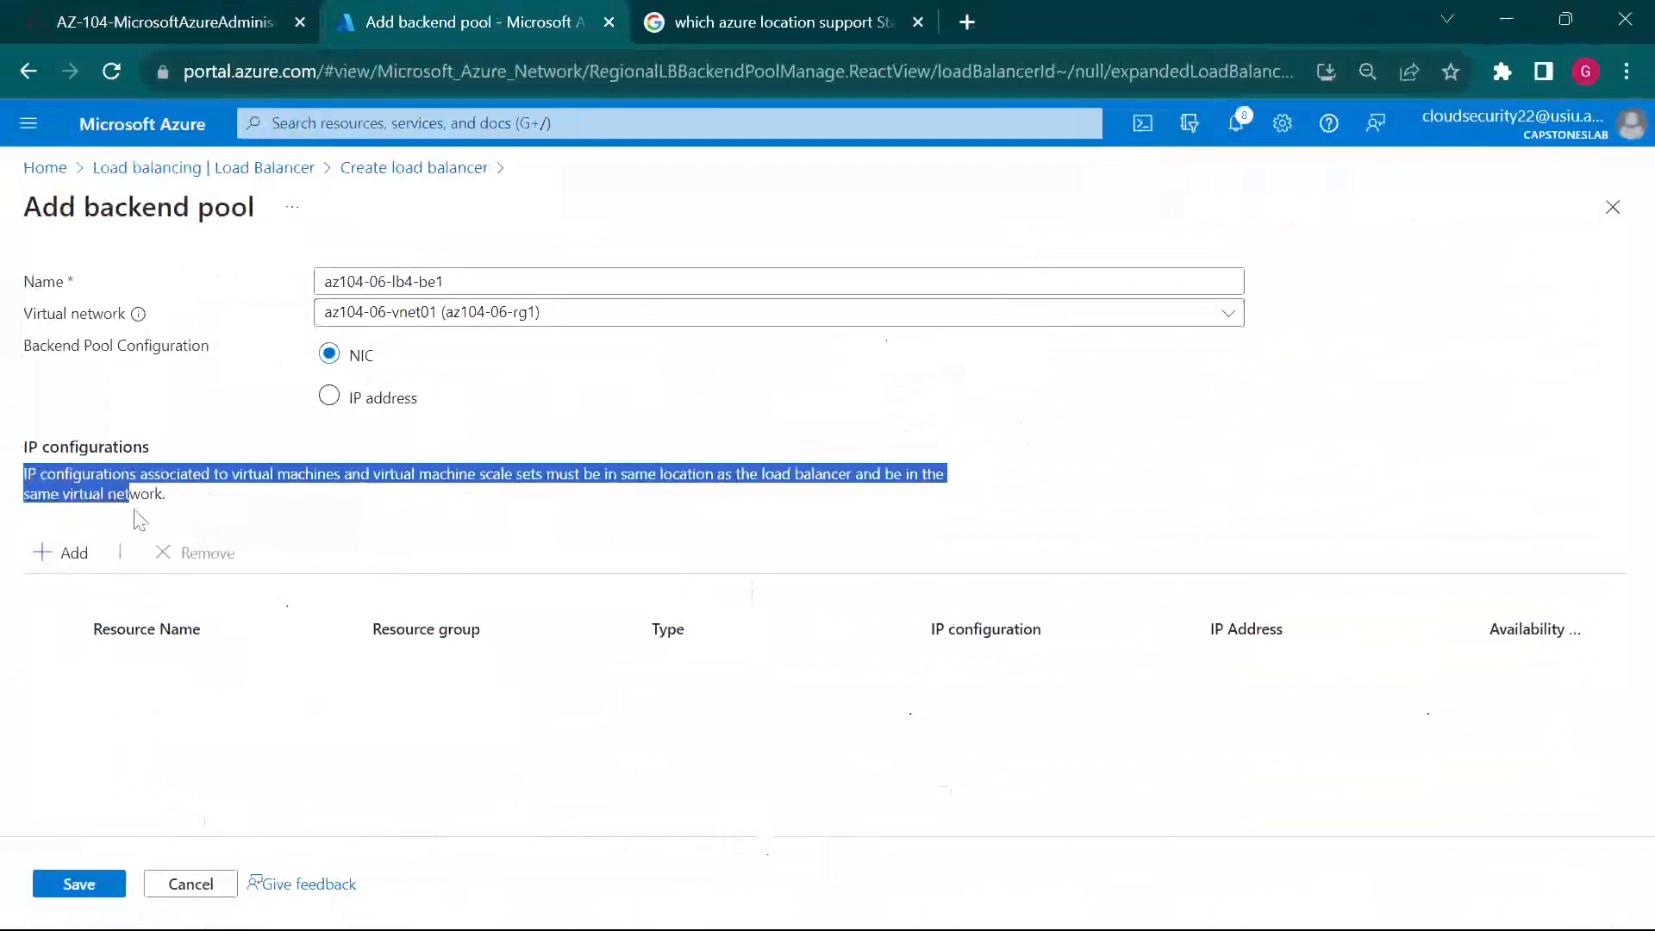
pyautogui.moveTo(133, 517); pyautogui.dragTo(298, 494)
pyautogui.click(327, 530)
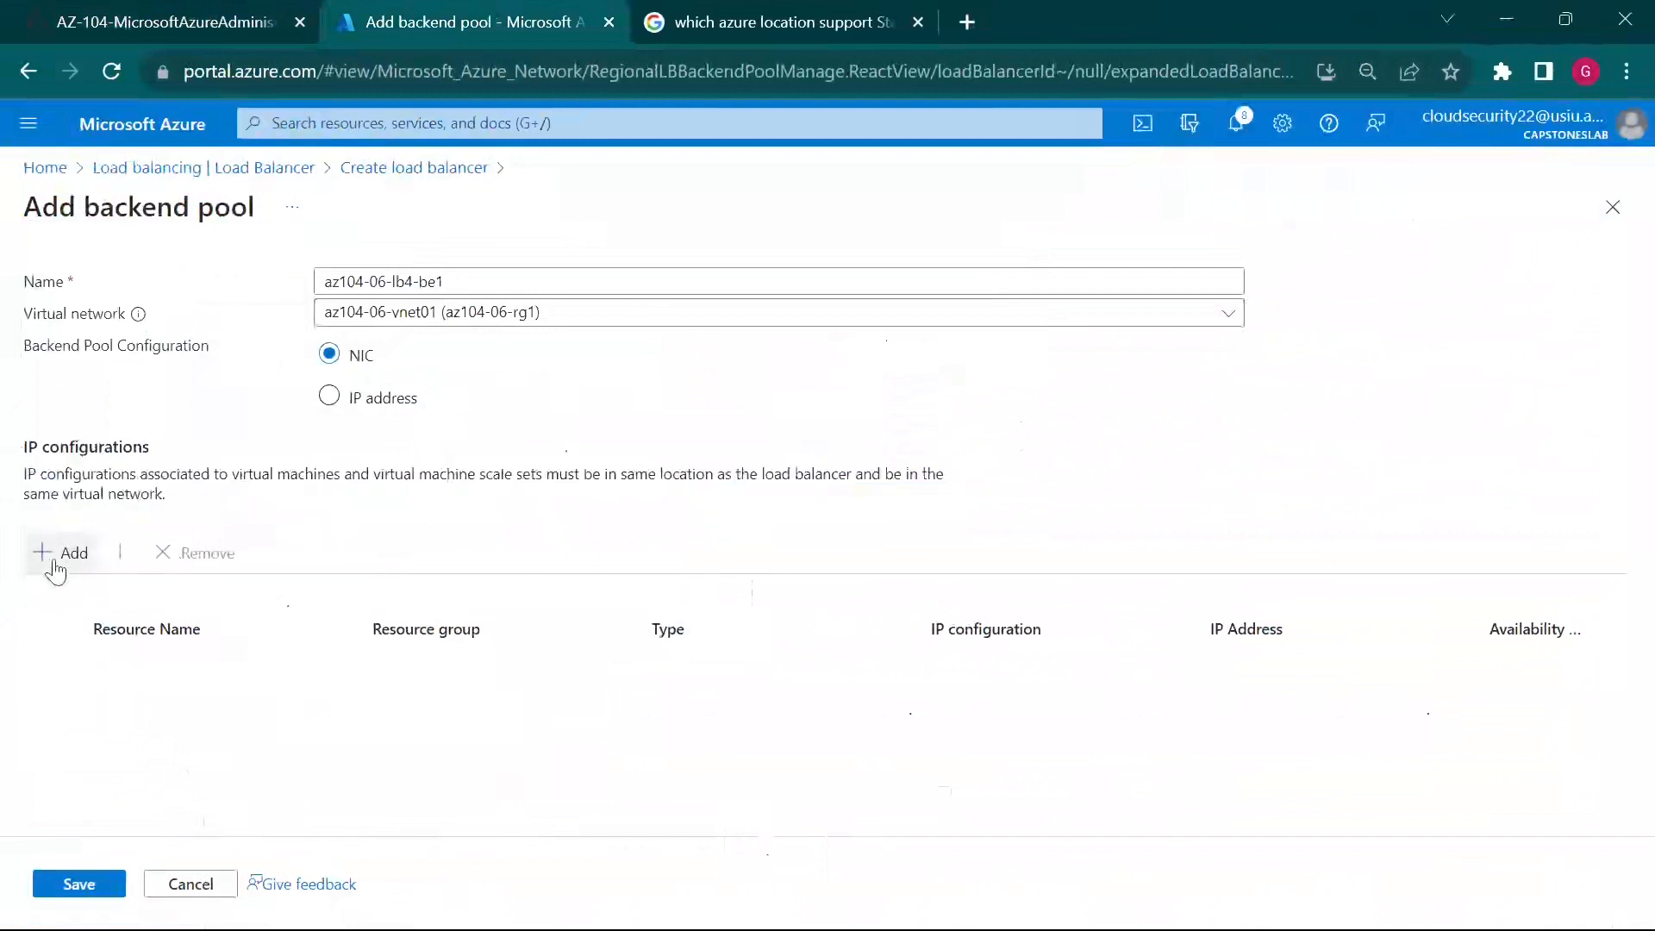
# Step: Add the IP configurations of virtual machines az104-06-vm0 and az104-06-vm1 to the backend pool, checking their names in the lab guide
pyautogui.click(54, 561)
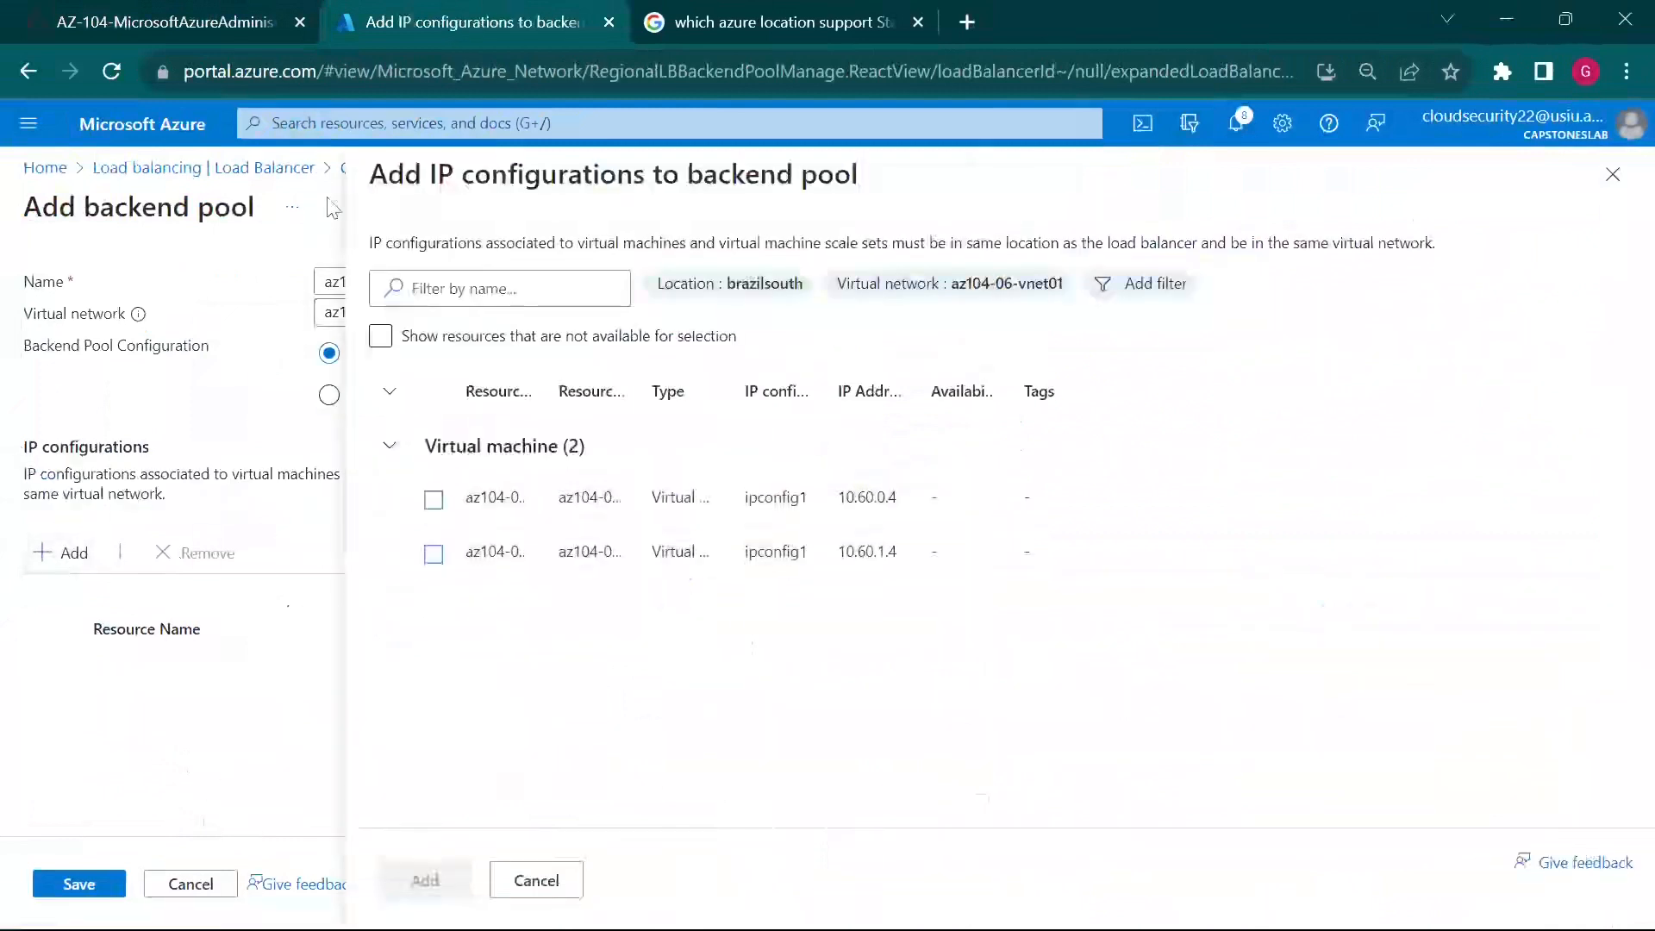
pyautogui.click(226, 12)
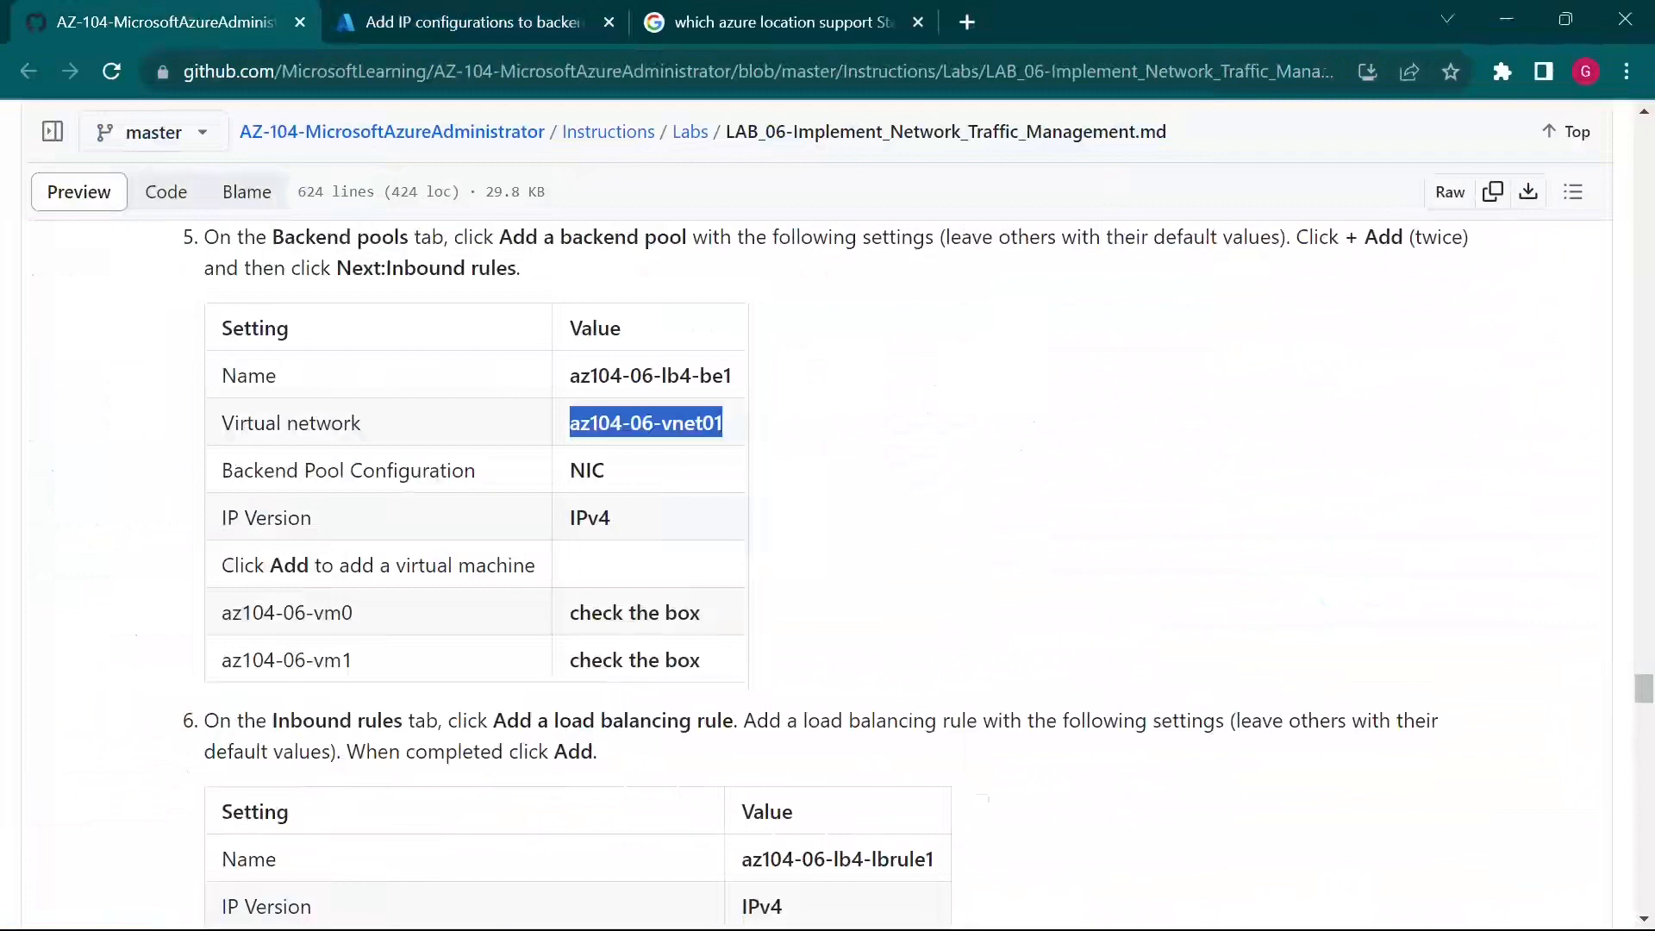
pyautogui.moveTo(302, 614); pyautogui.dragTo(263, 660)
pyautogui.click(429, 13)
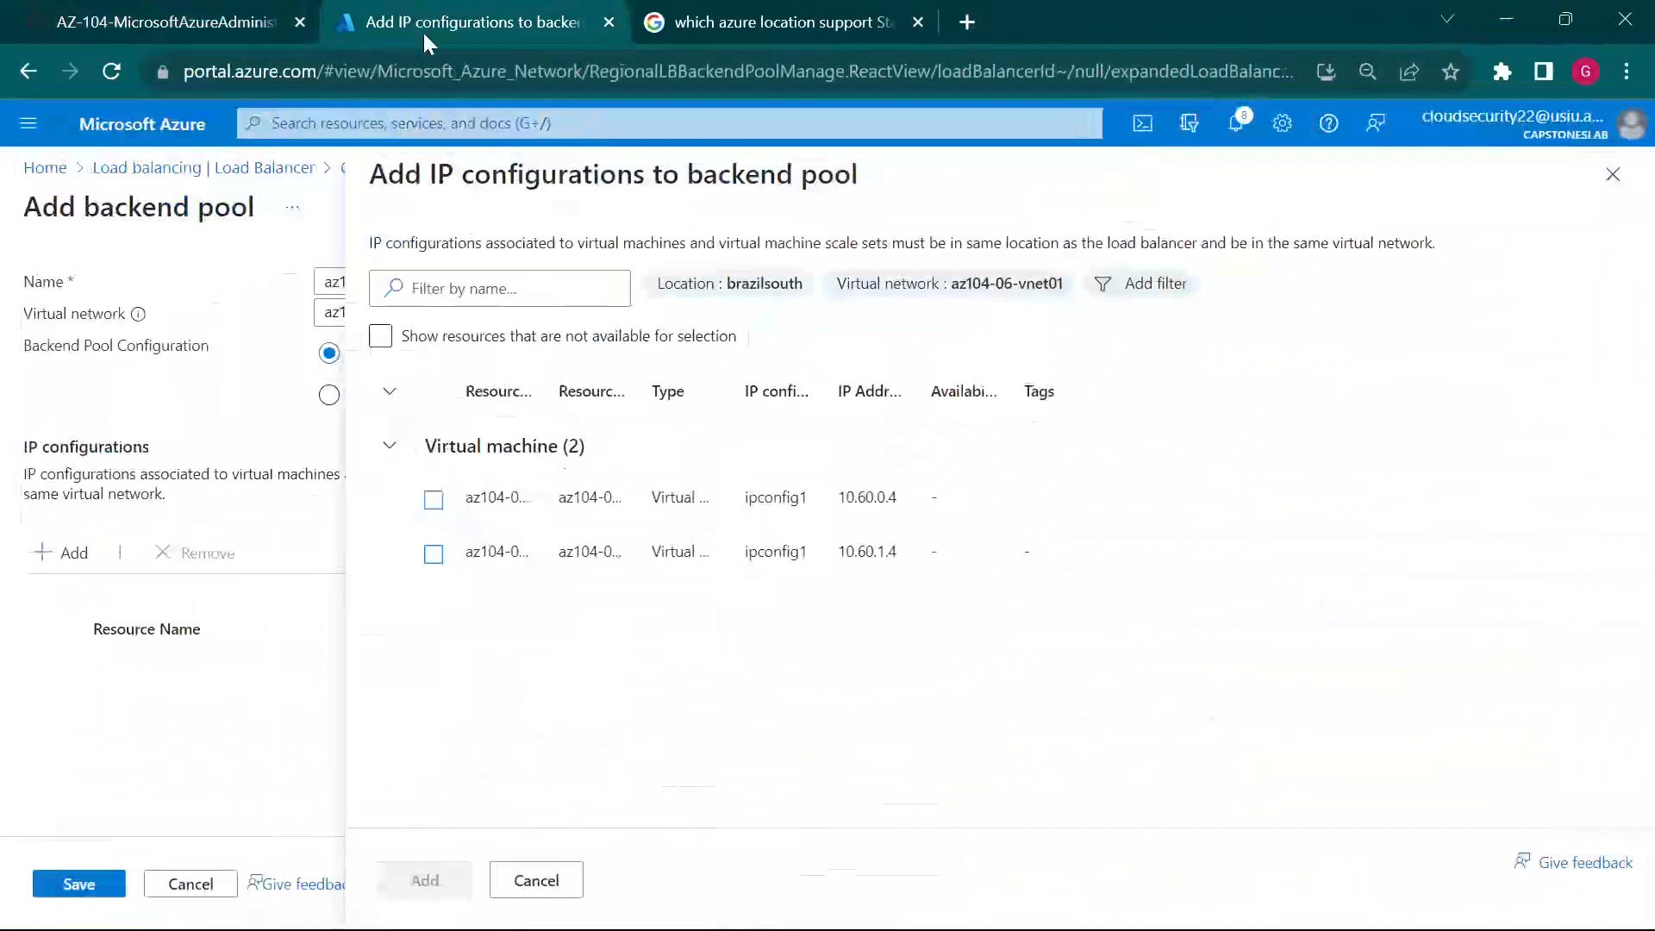
pyautogui.click(433, 500)
pyautogui.click(433, 554)
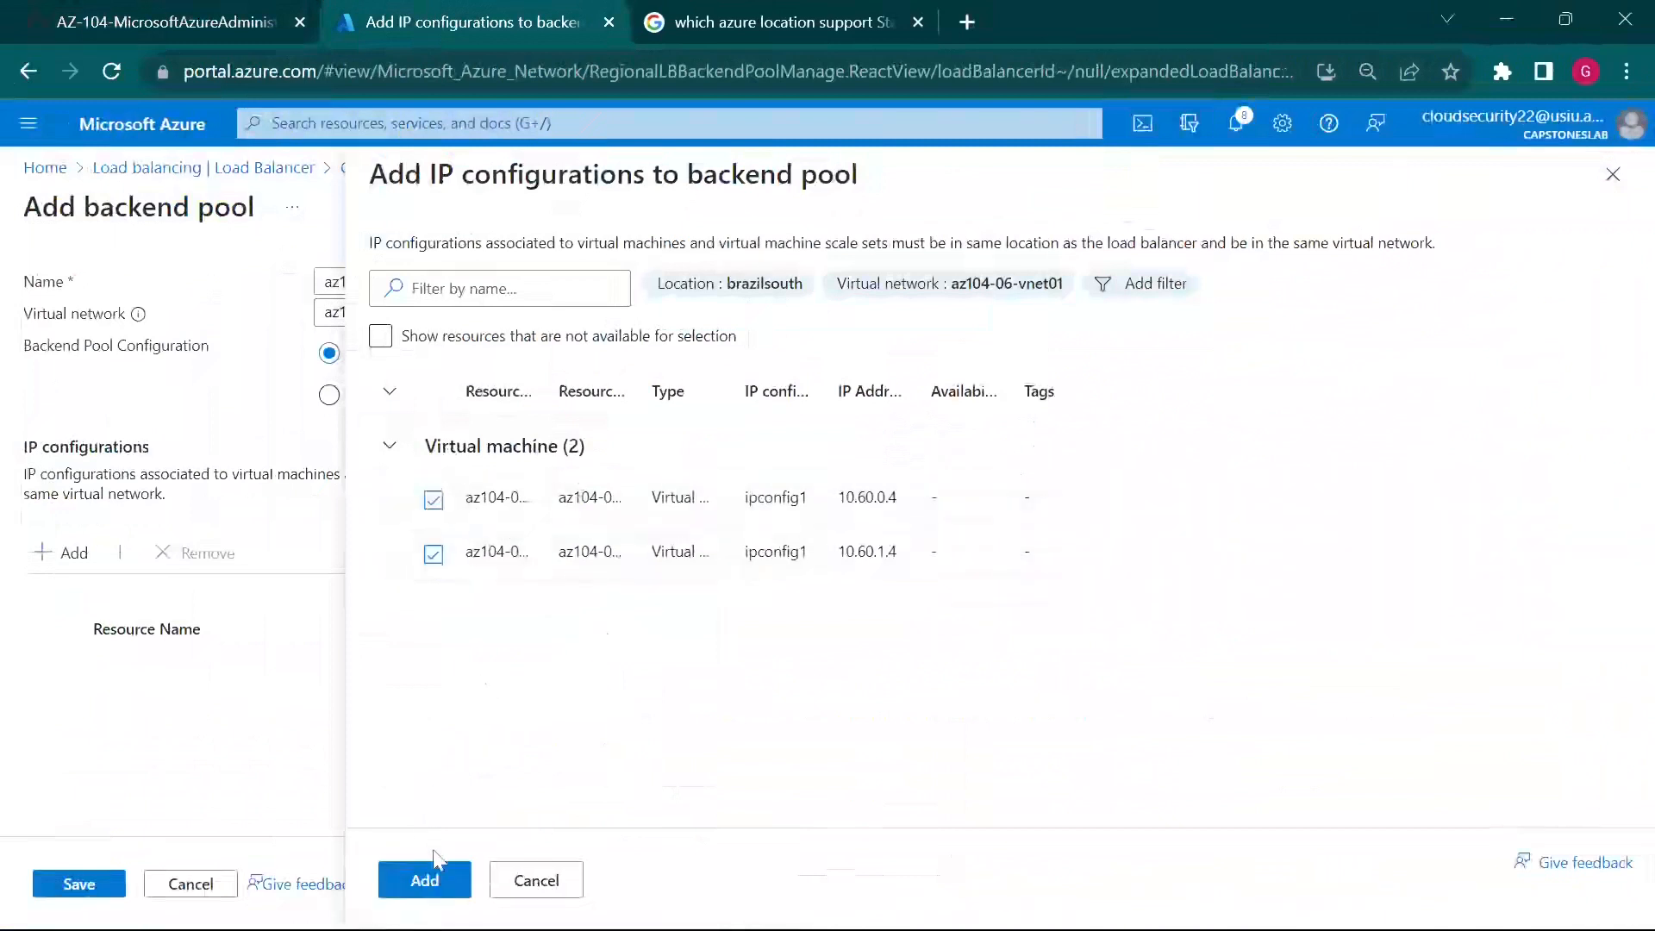
pyautogui.click(427, 883)
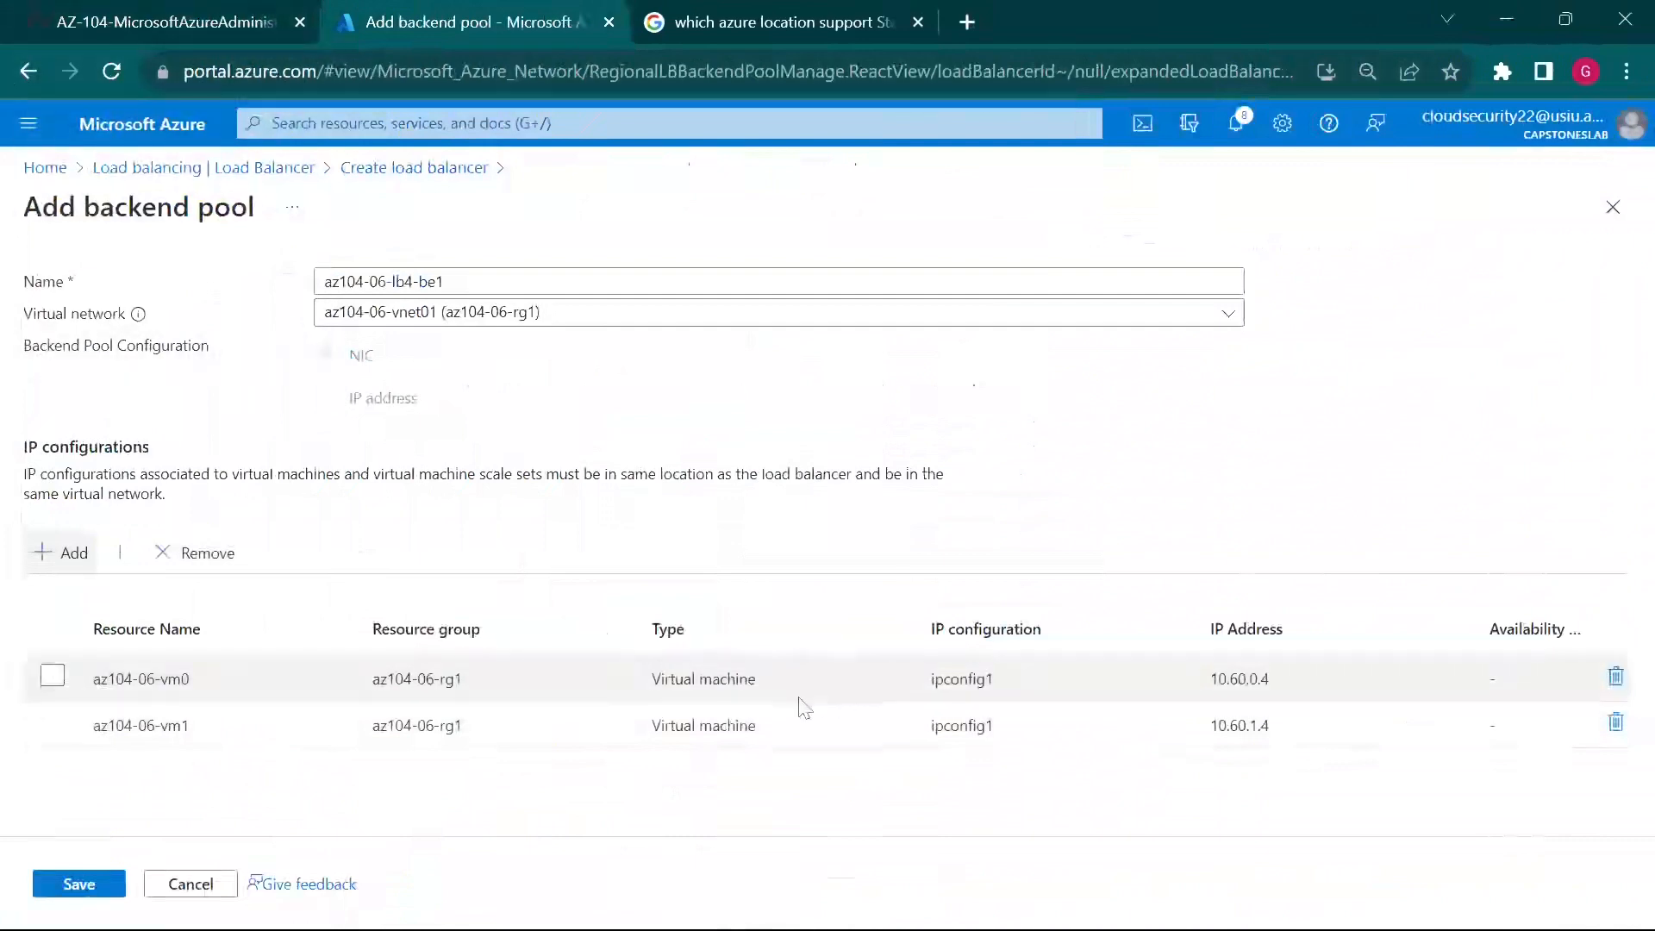
# Step: Check the lab guide for the next instructions, save the backend pool and proceed to Inbound rules
pyautogui.click(229, 9)
pyautogui.scroll(-1, 685, 767)
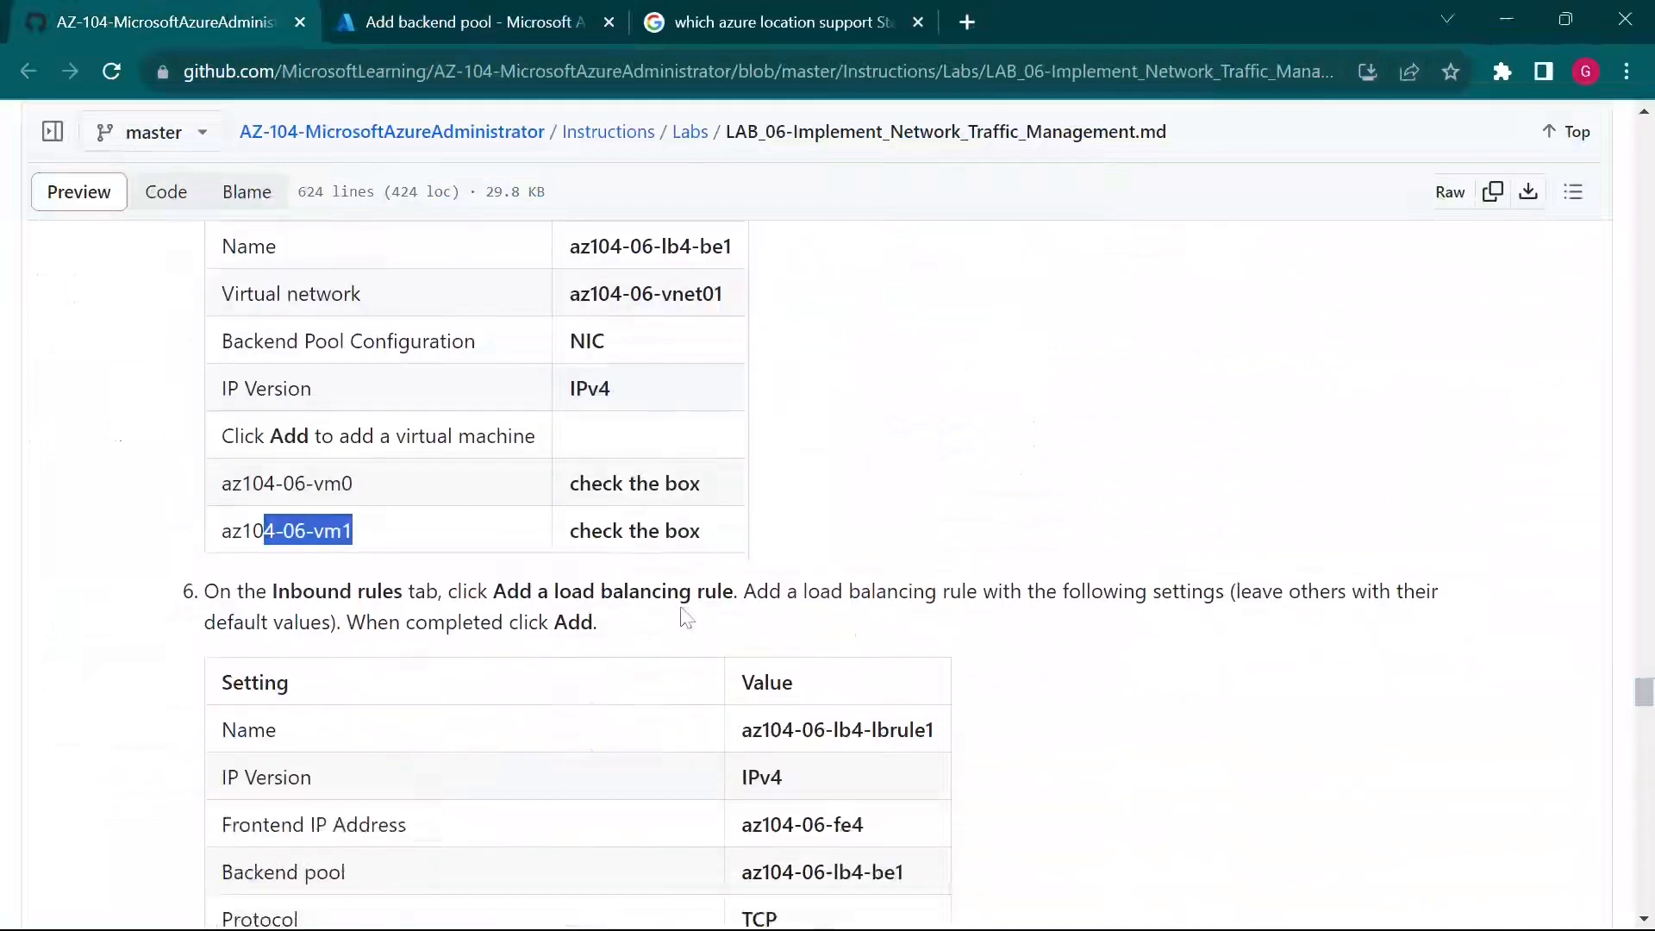
pyautogui.click(517, 19)
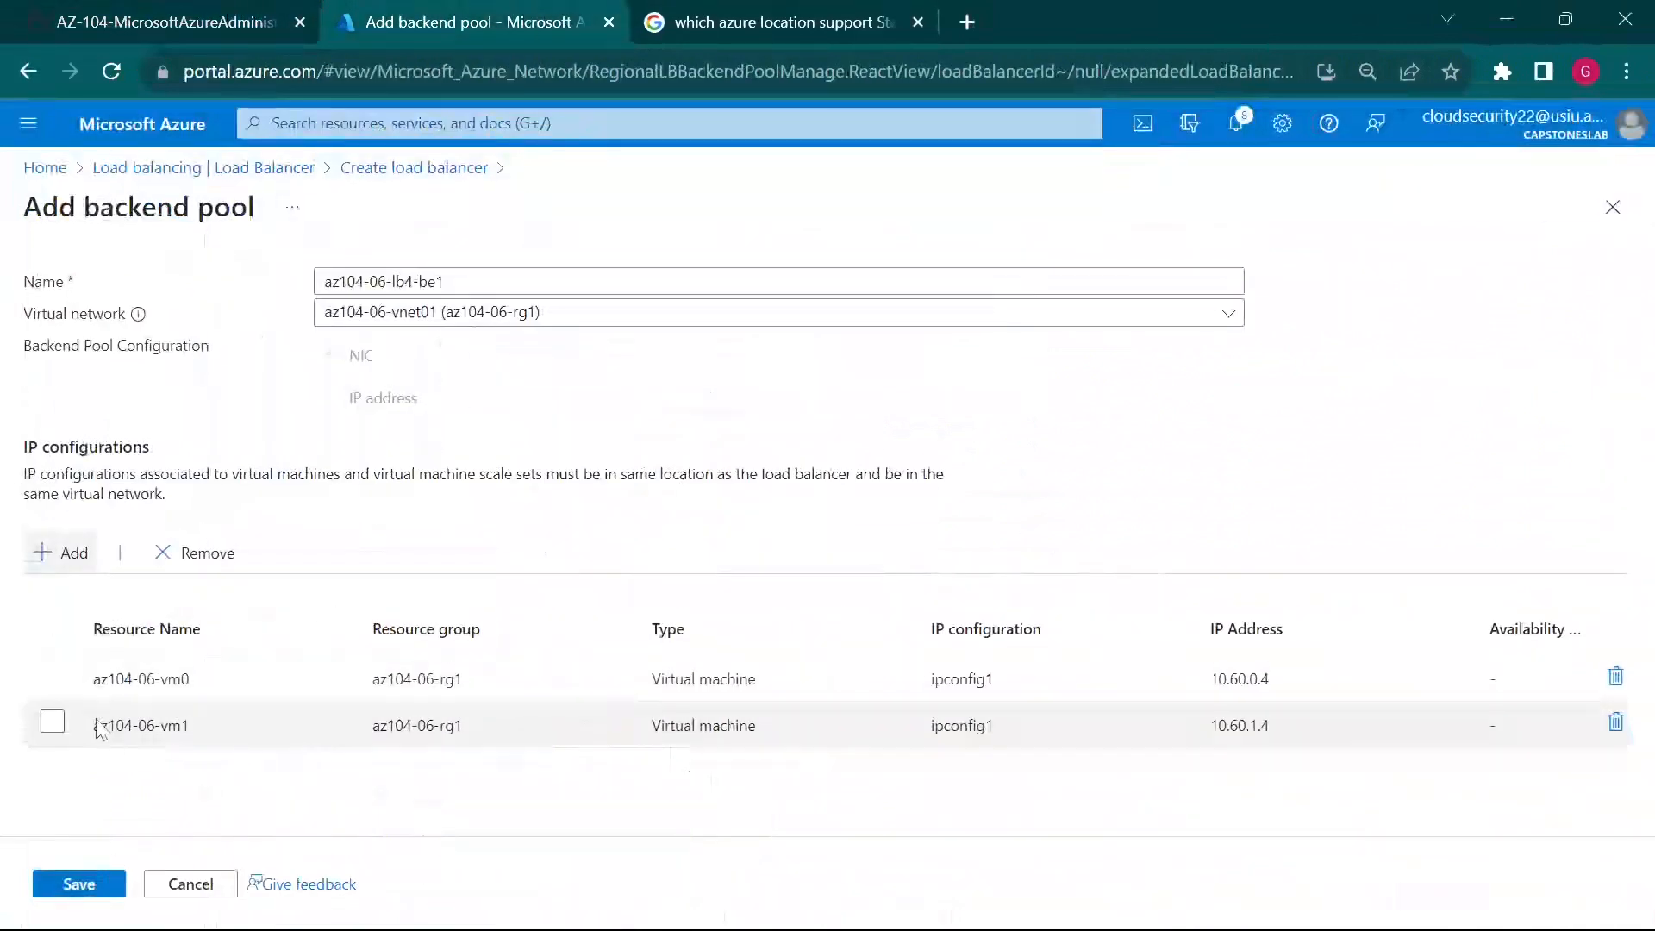
pyautogui.click(118, 885)
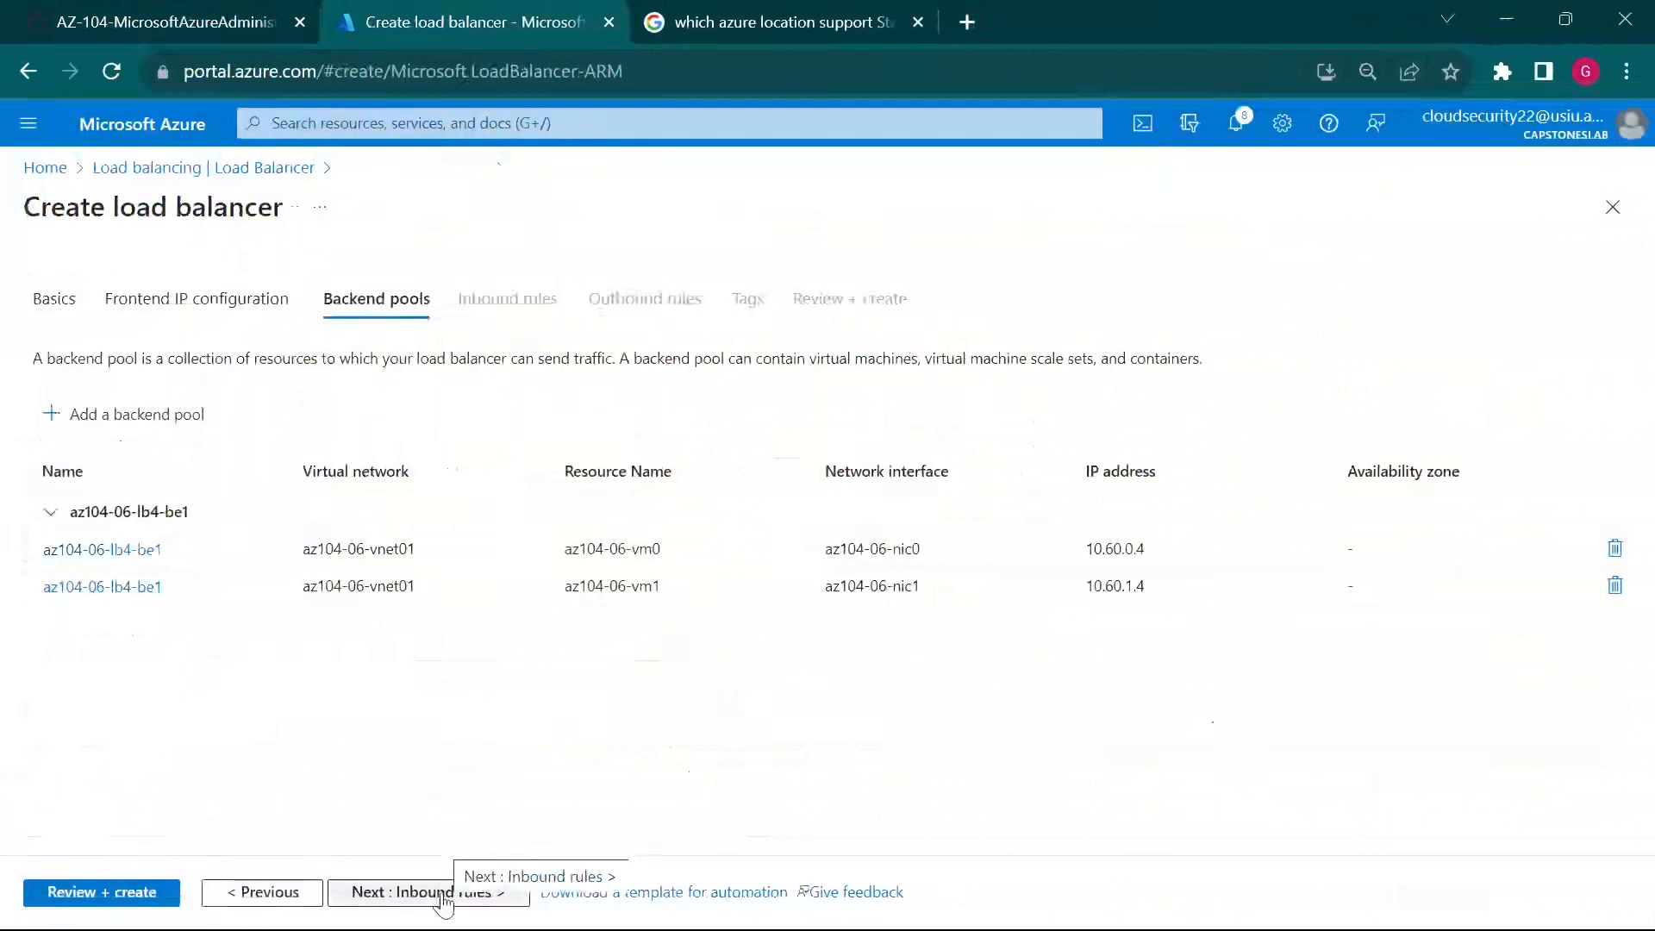
pyautogui.click(443, 901)
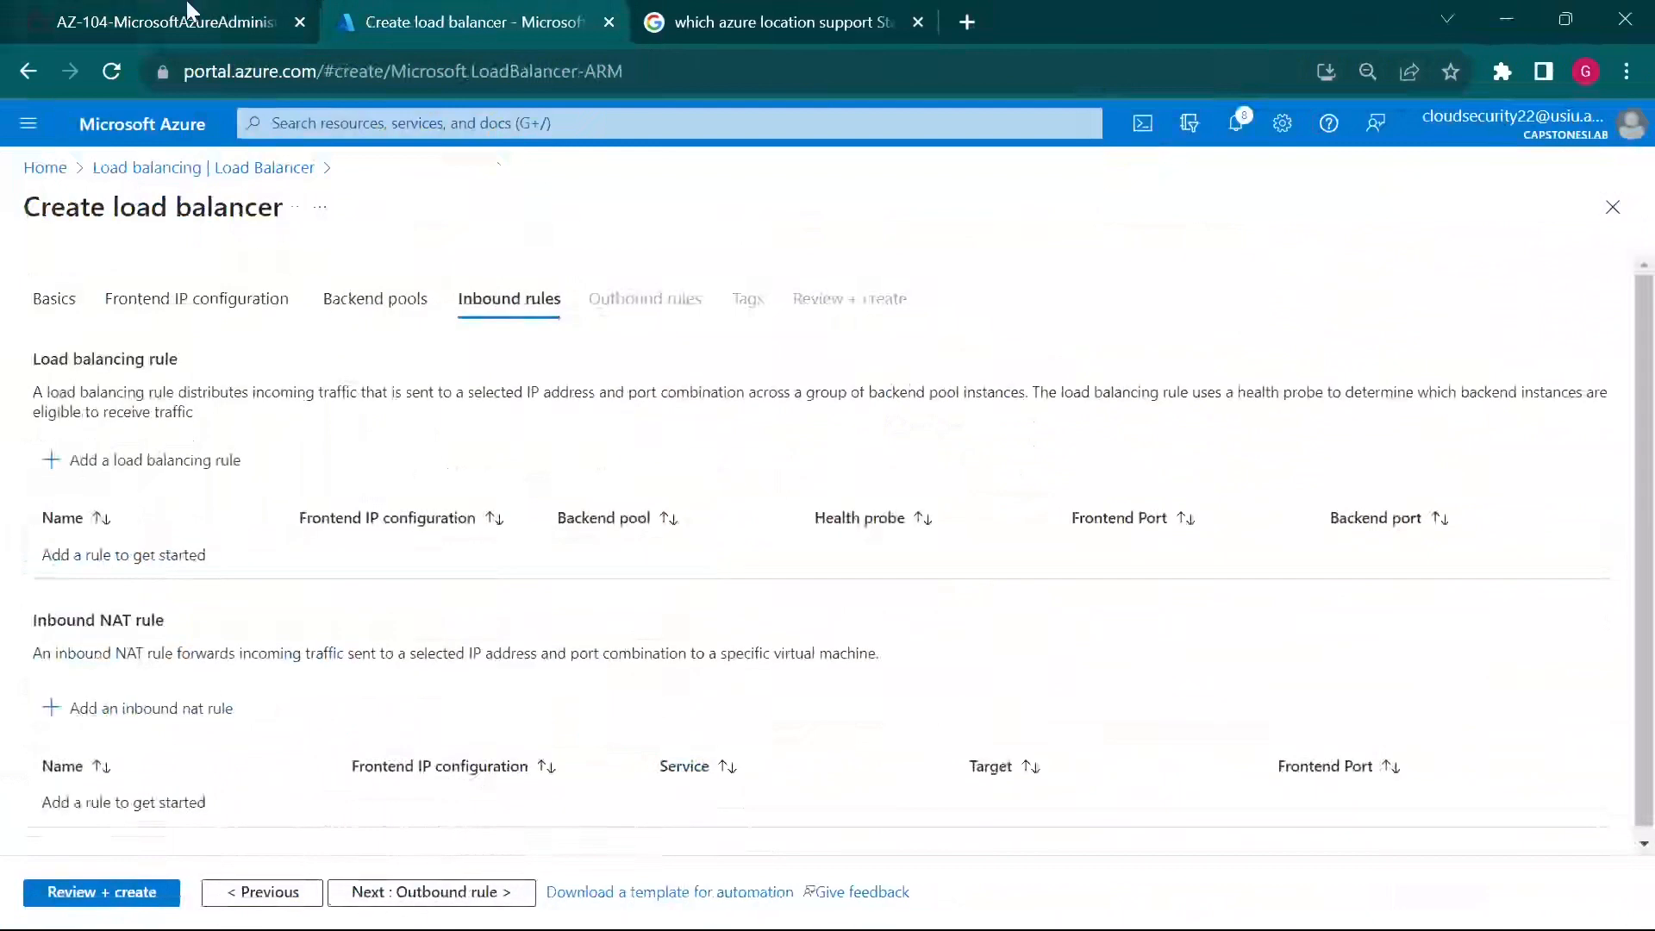
# Step: Find the load balancing rule settings in step 6 of the lab guide and copy the rule name az104-06-lb4-lbrule1
pyautogui.click(188, 12)
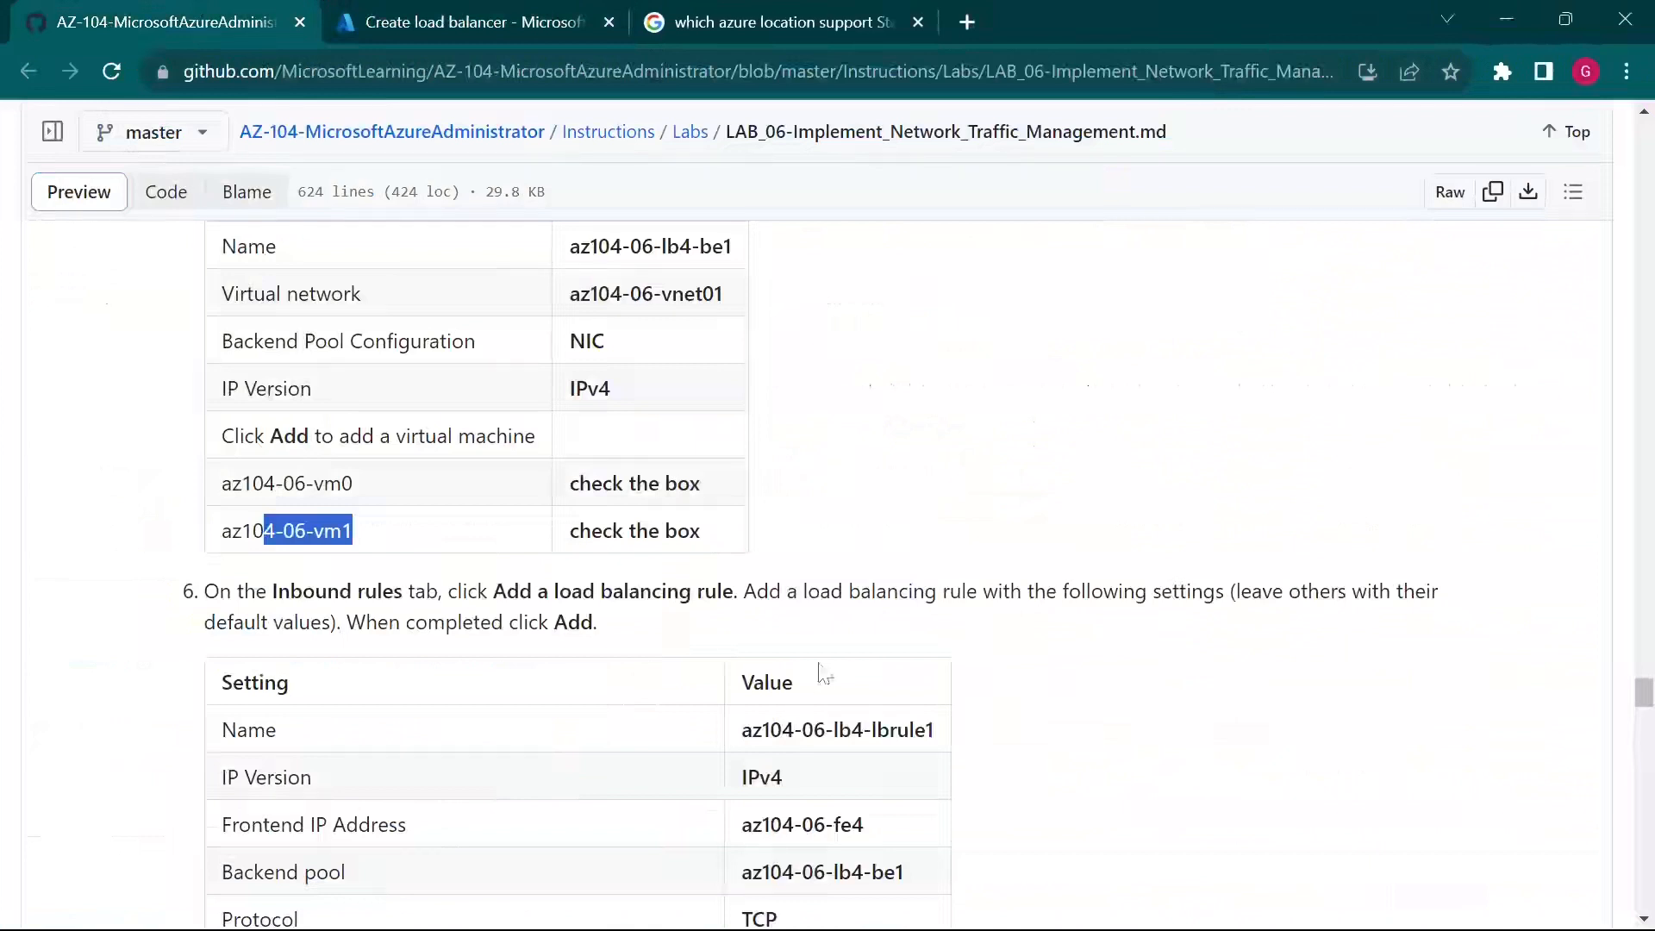
pyautogui.scroll(-1, 825, 675)
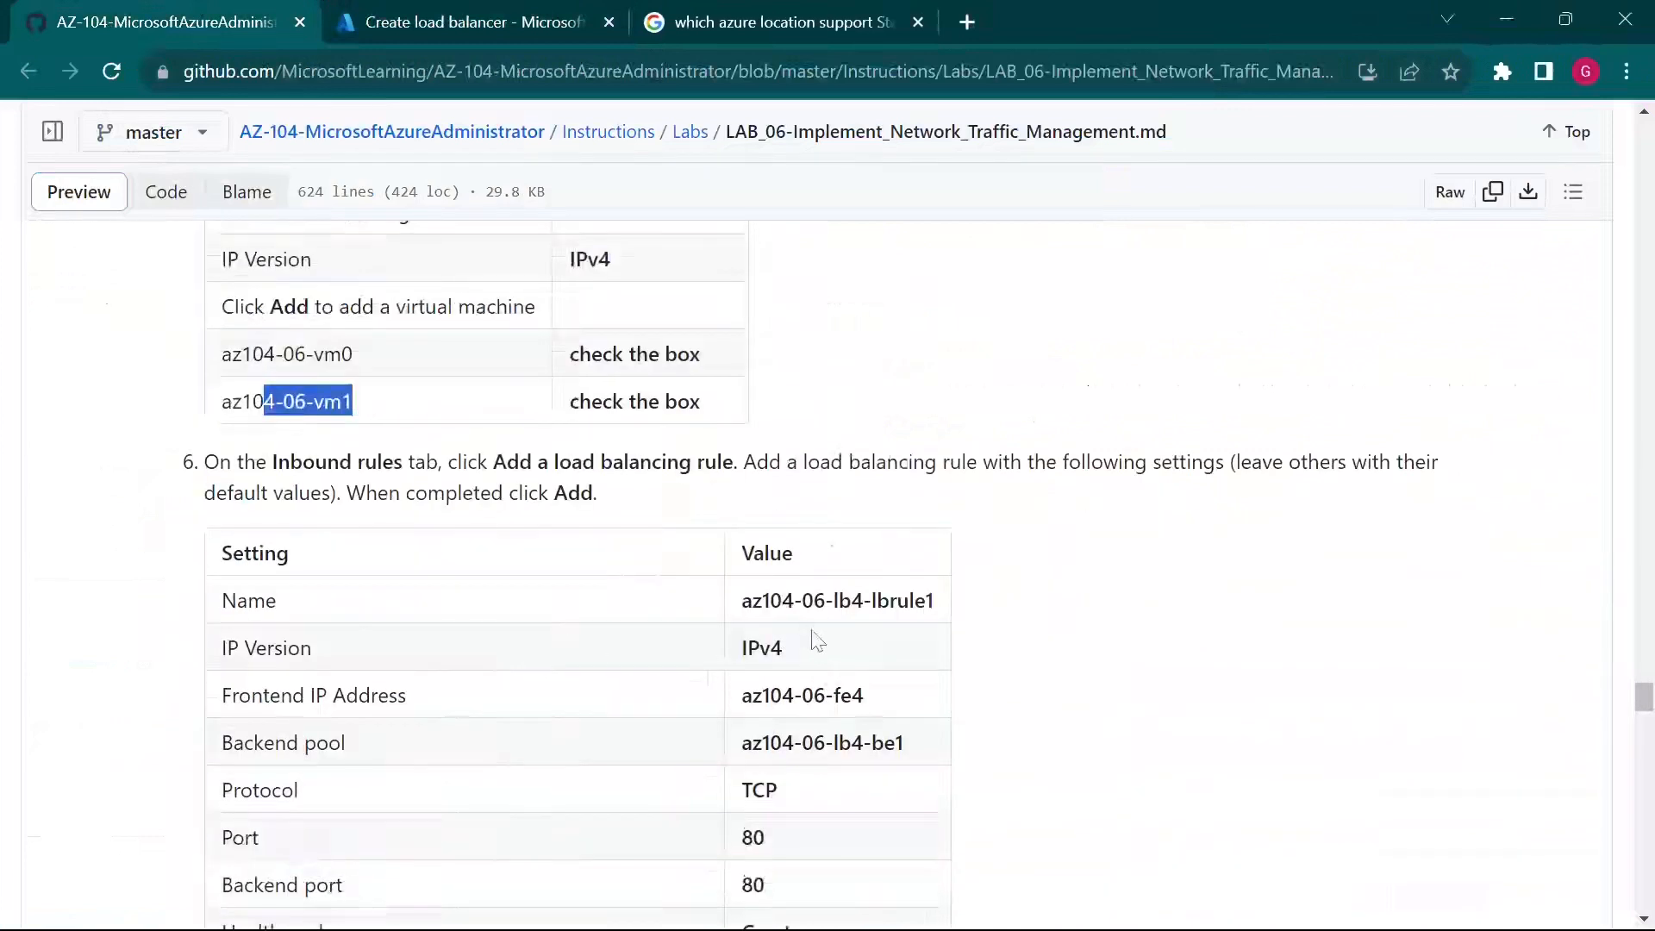
pyautogui.scroll(-1, 817, 642)
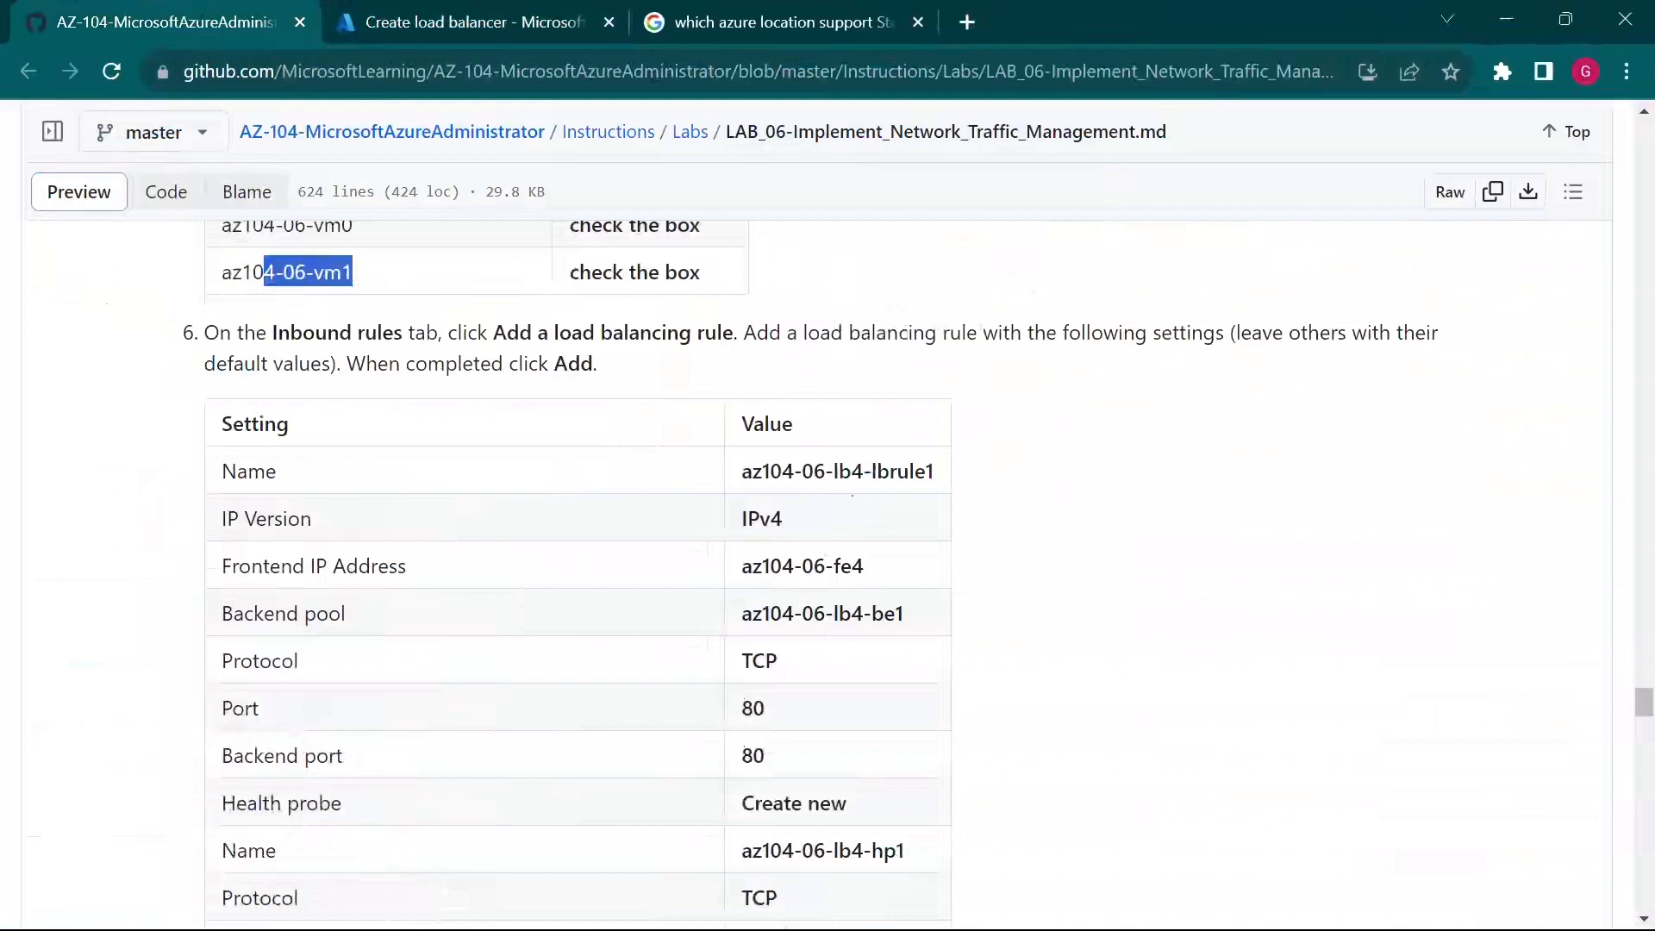
pyautogui.moveTo(743, 471); pyautogui.dragTo(937, 500)
pyautogui.hotkey('ctrl', 'c')
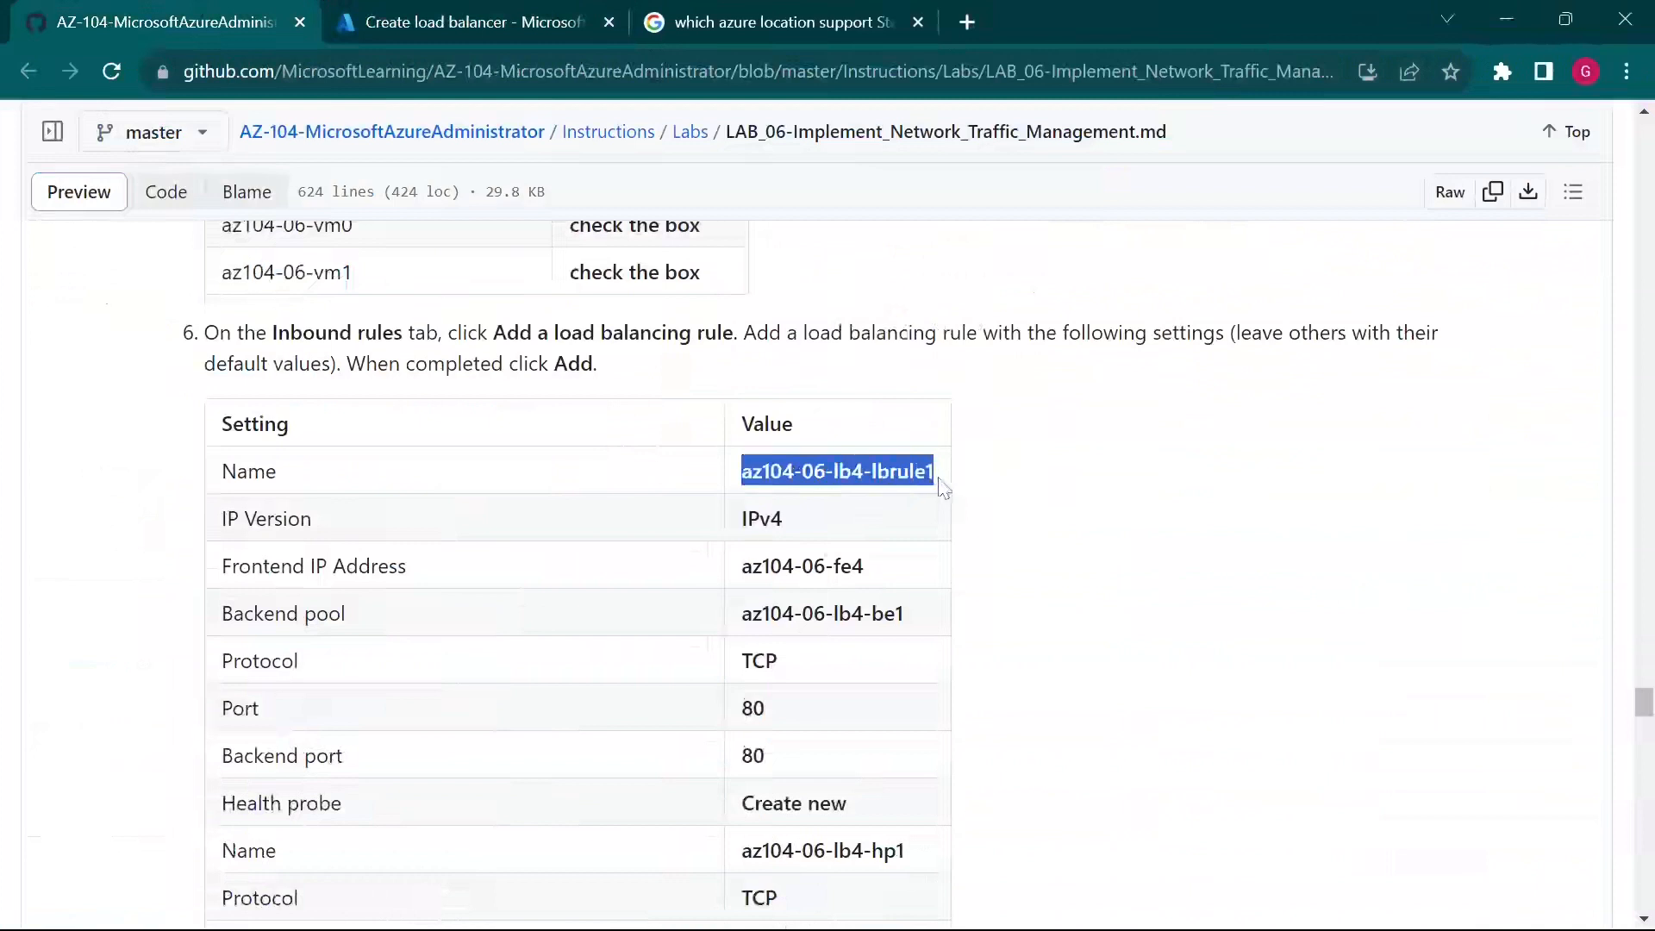
# Step: Start adding a load balancing rule in the Azure portal, as the guide instructs, and name it az104-06-lb4-lbrule1
pyautogui.click(534, 13)
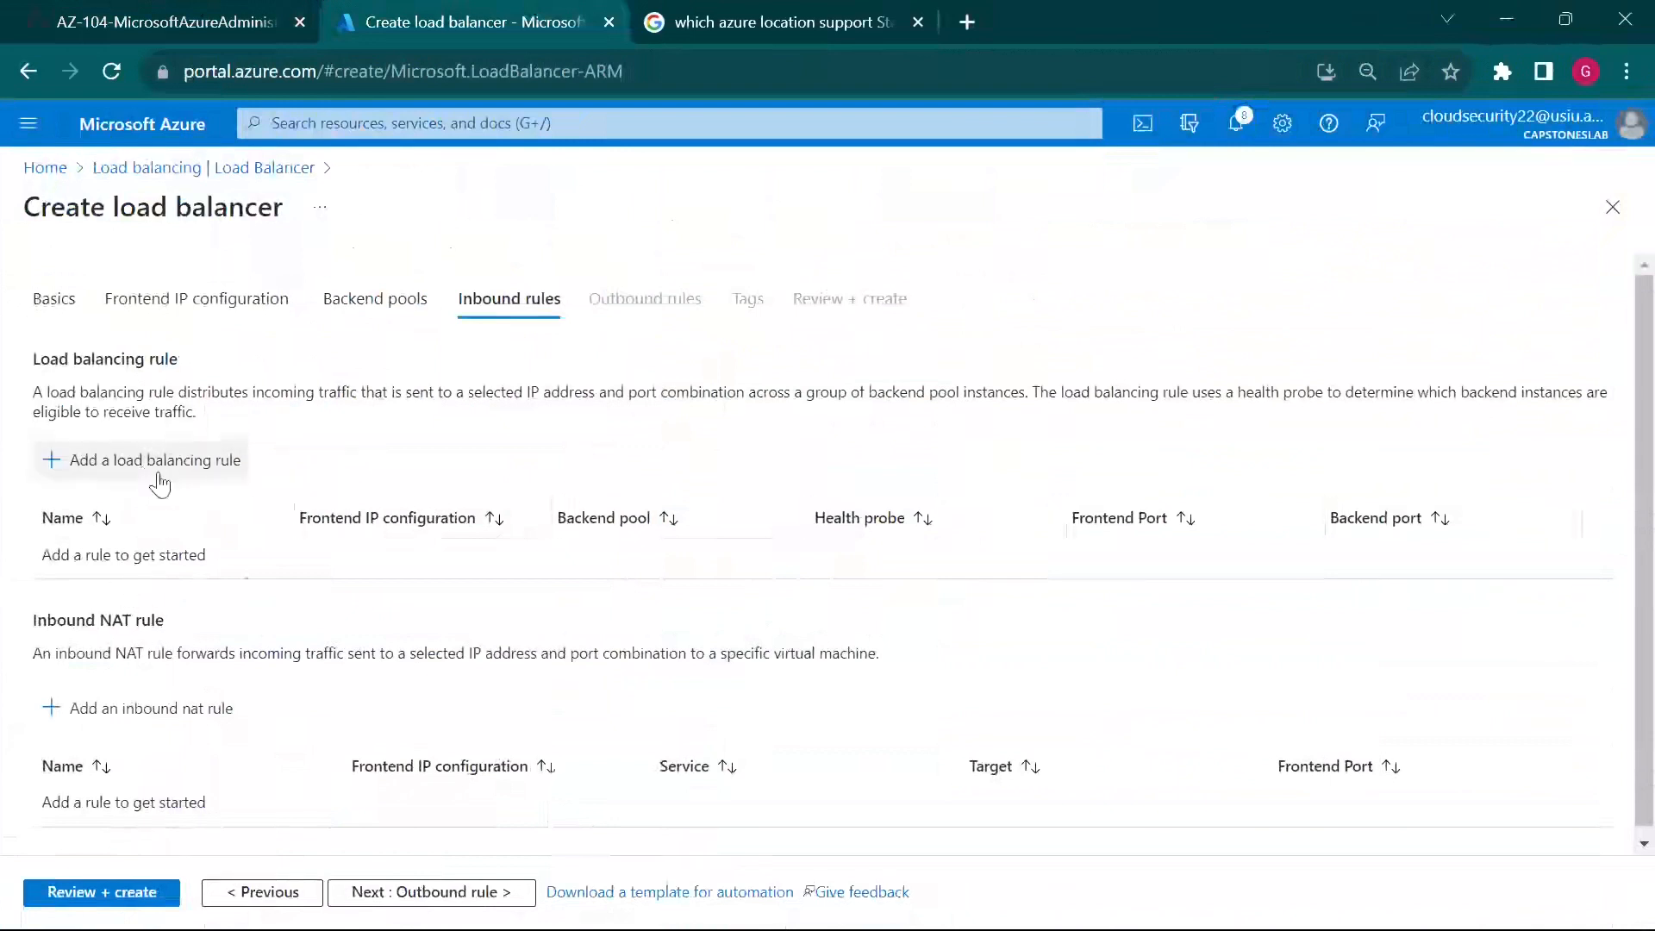
pyautogui.click(226, 14)
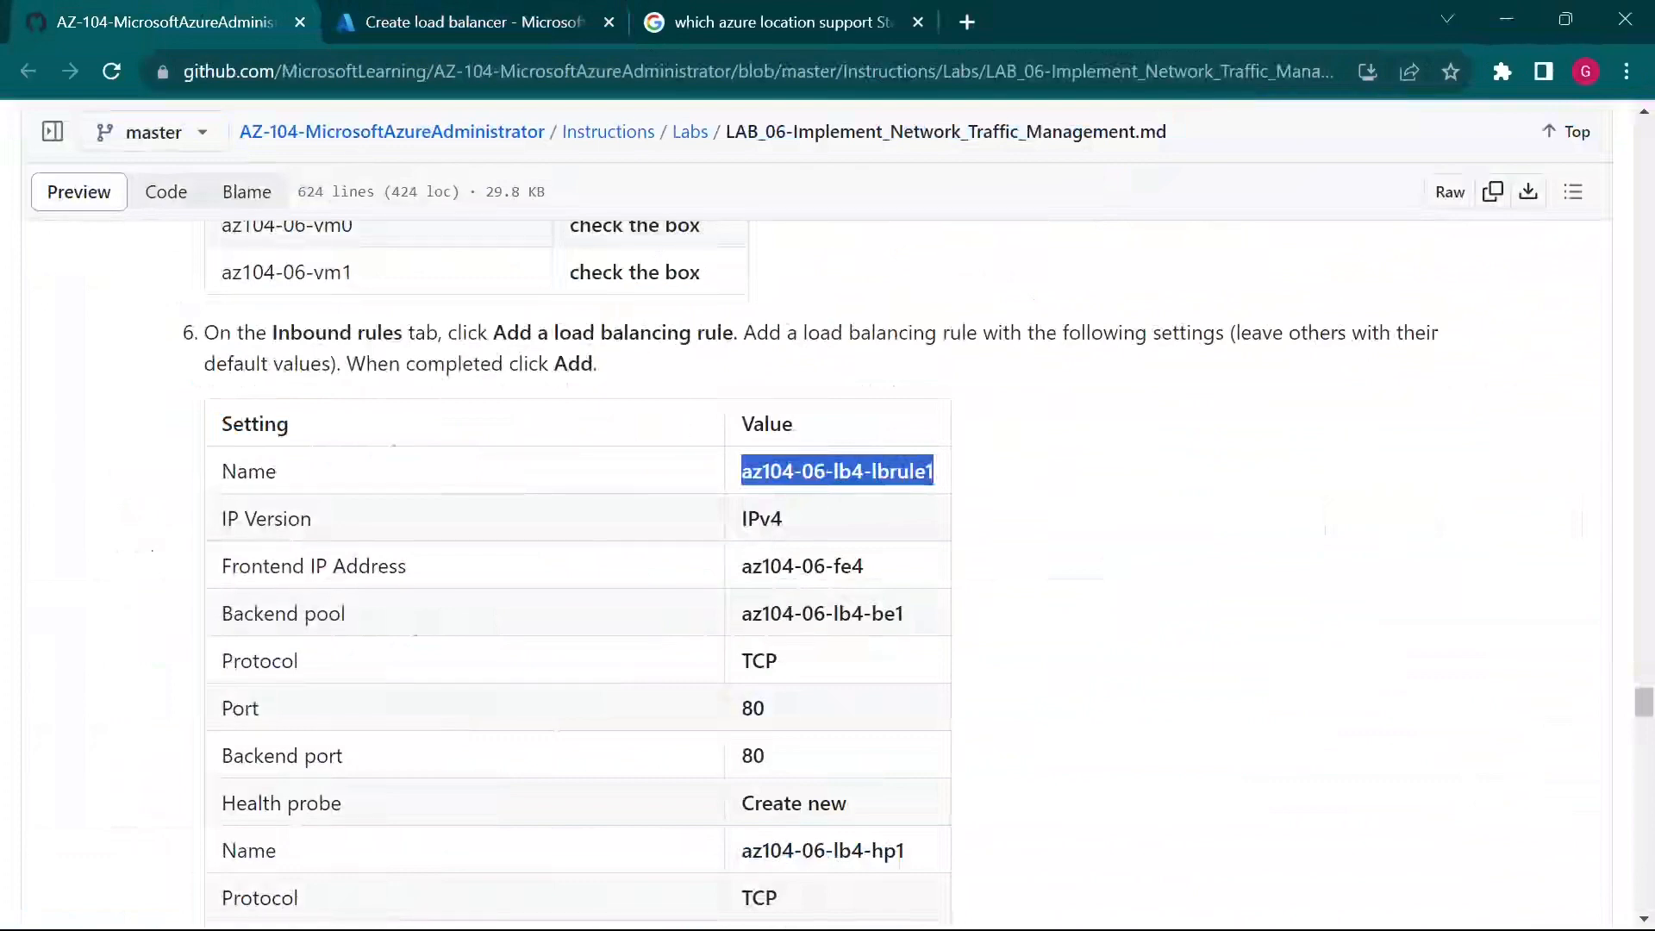
pyautogui.moveTo(493, 333); pyautogui.dragTo(734, 333)
pyautogui.click(457, 22)
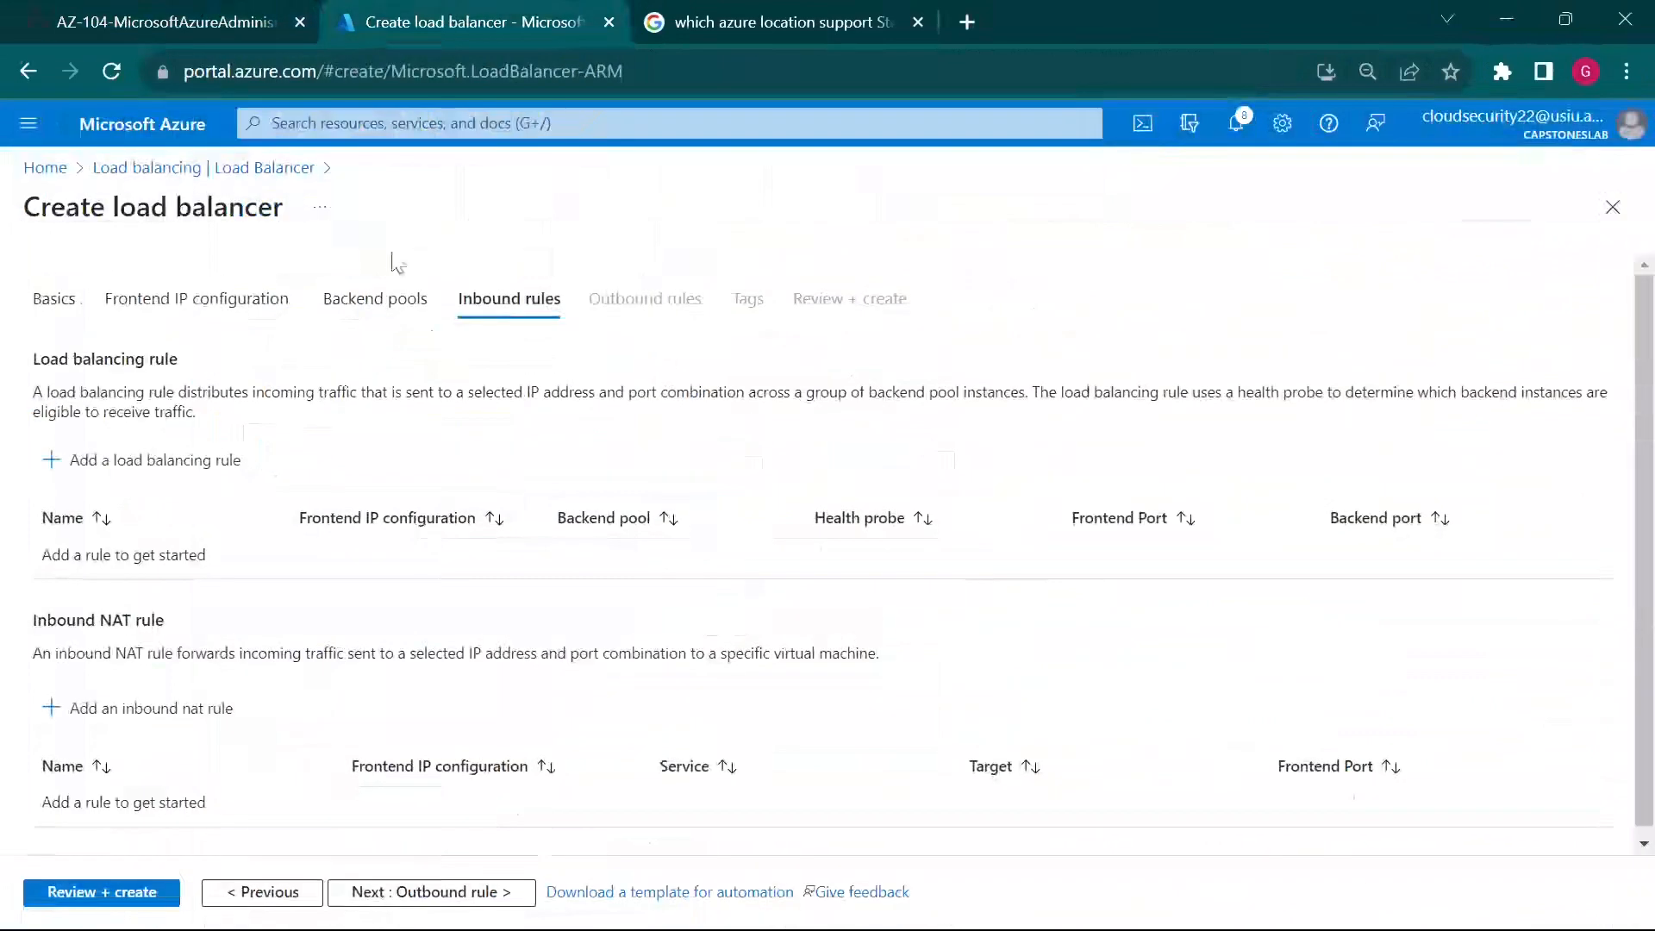
pyautogui.click(185, 461)
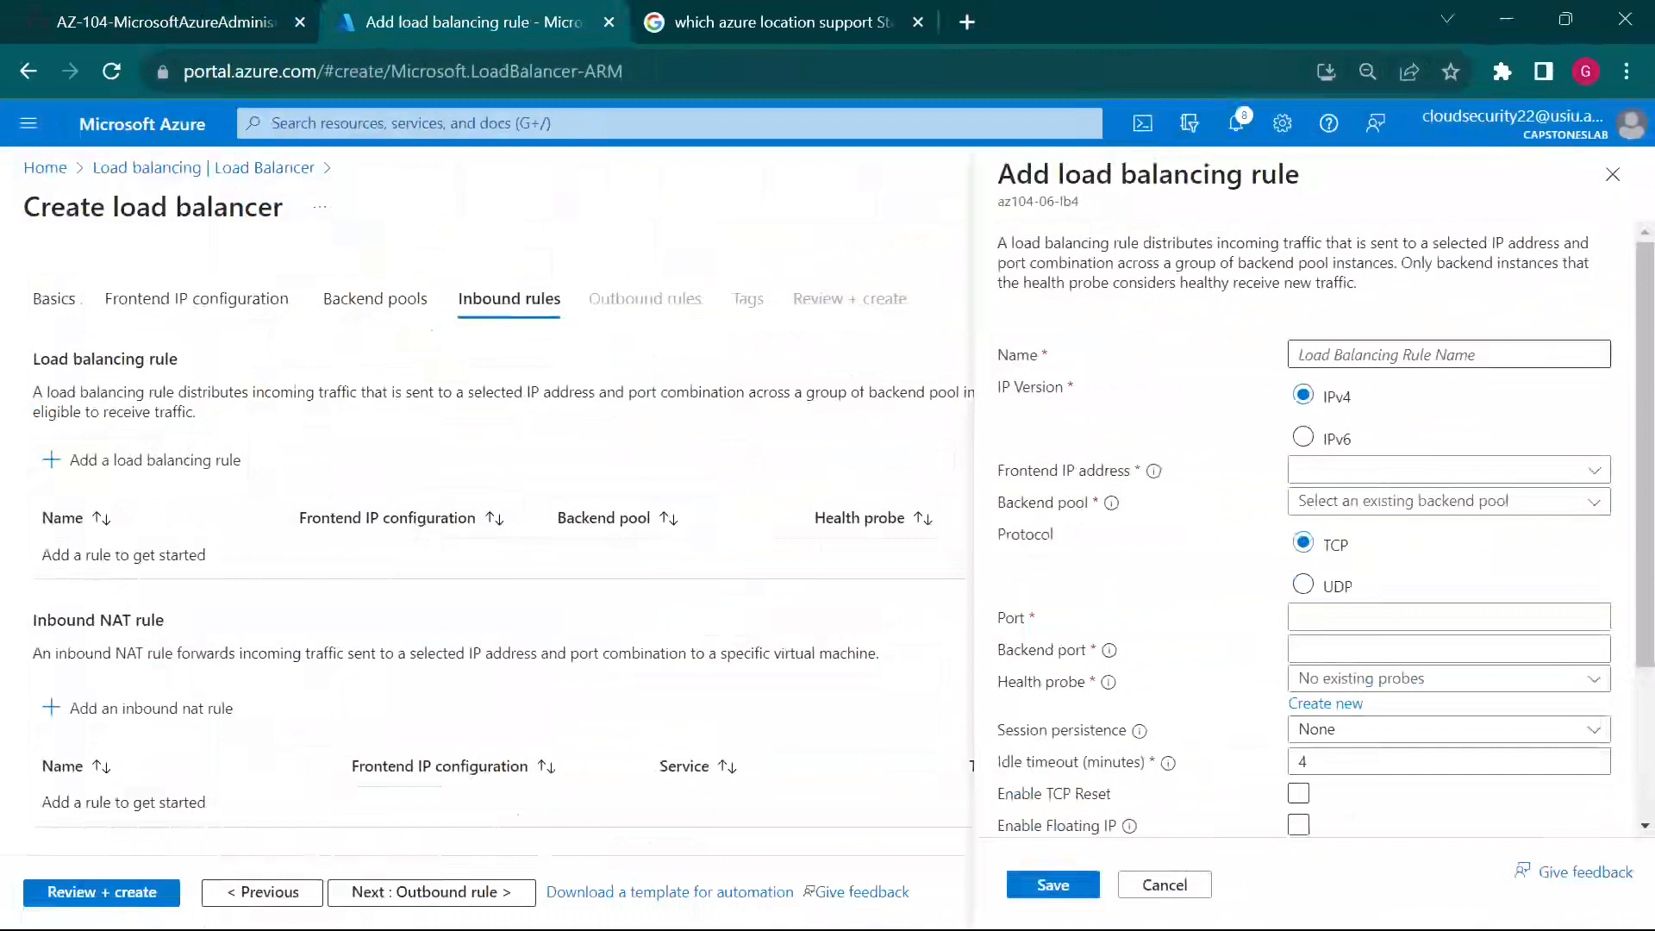
pyautogui.click(1343, 359)
pyautogui.hotkey('ctrl', 'v')
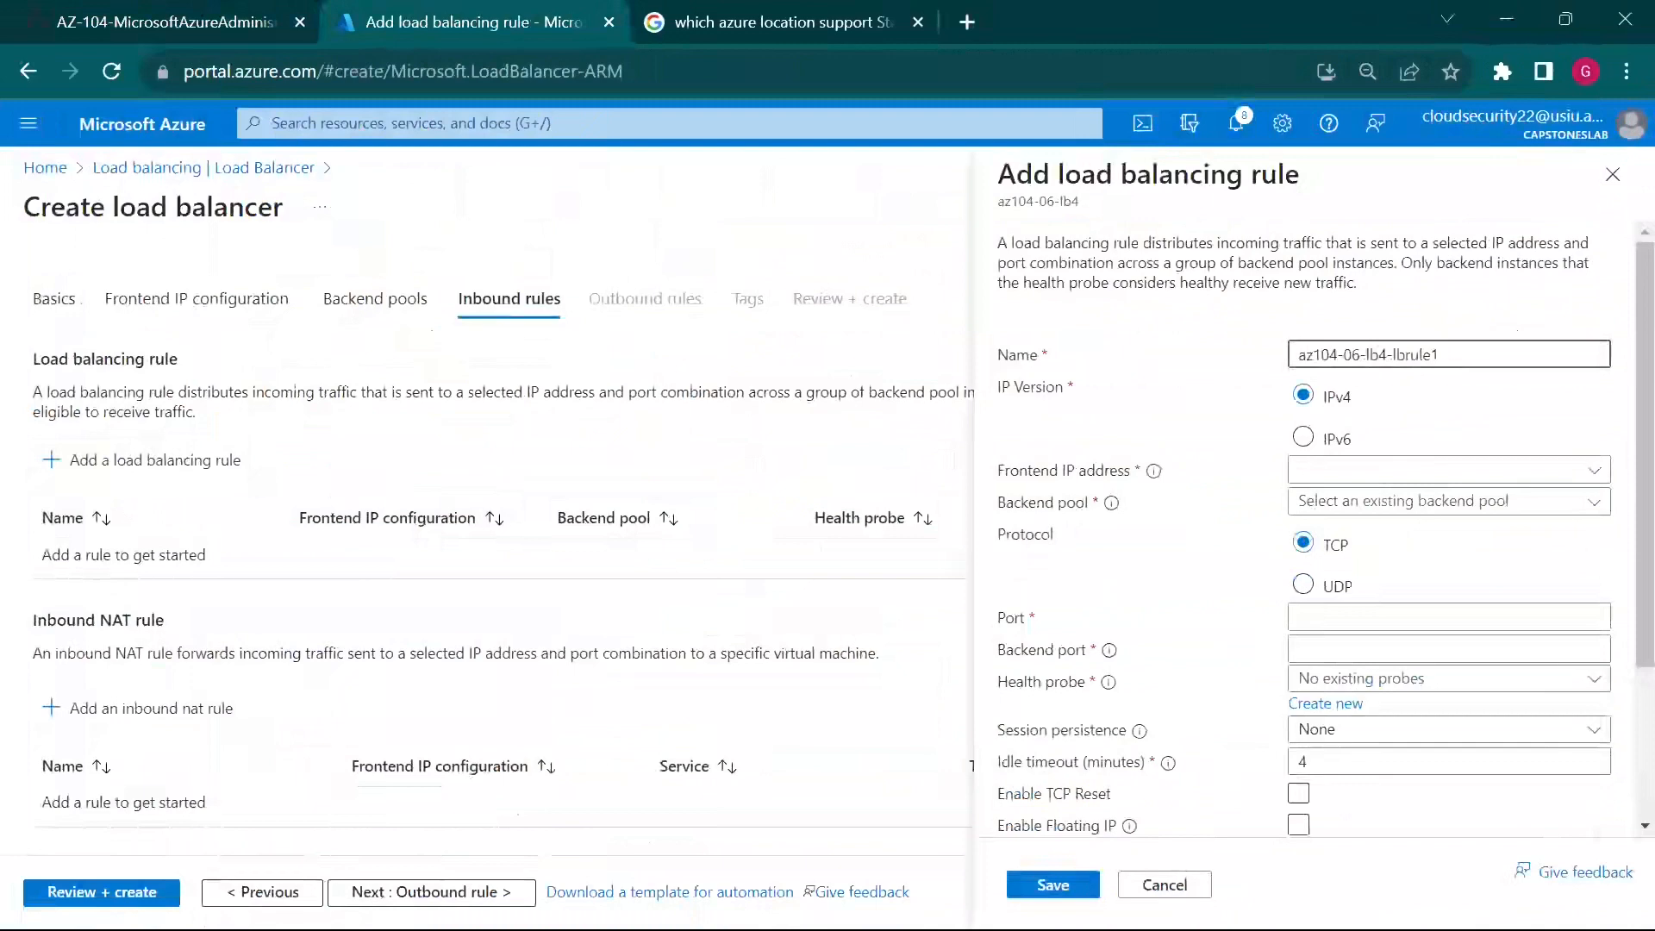
# Step: Check the required frontend IP address in the lab guide and set the rule's frontend IP address to az104-06-fe4
pyautogui.click(103, 10)
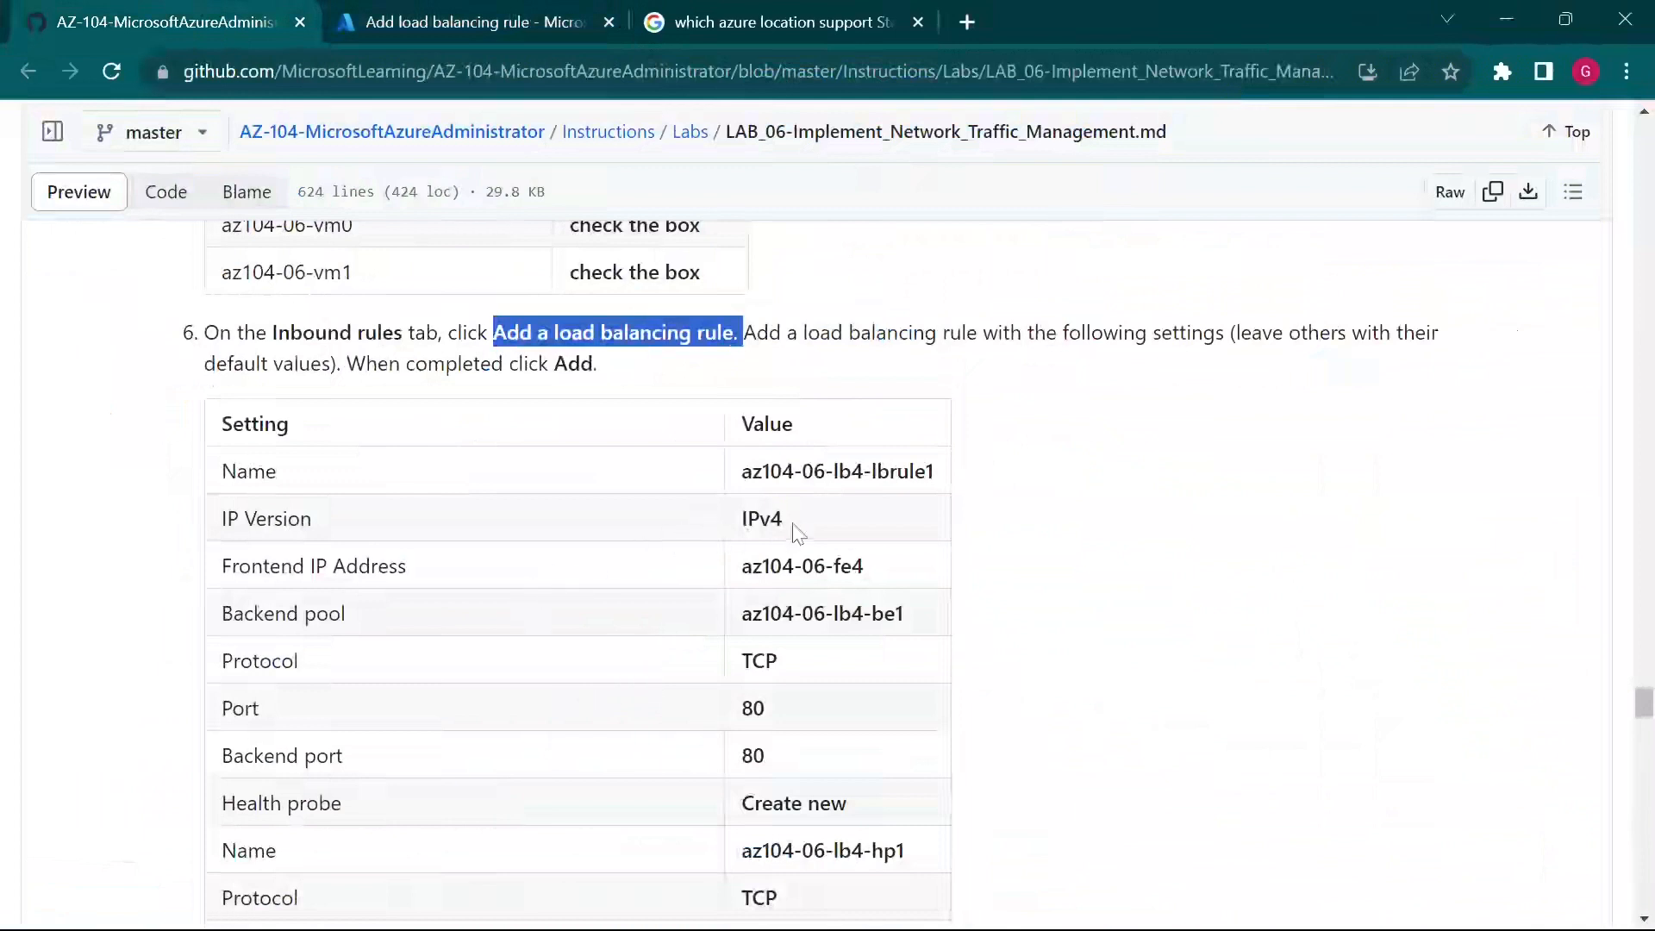
pyautogui.moveTo(885, 587); pyautogui.dragTo(741, 567)
pyautogui.click(466, 22)
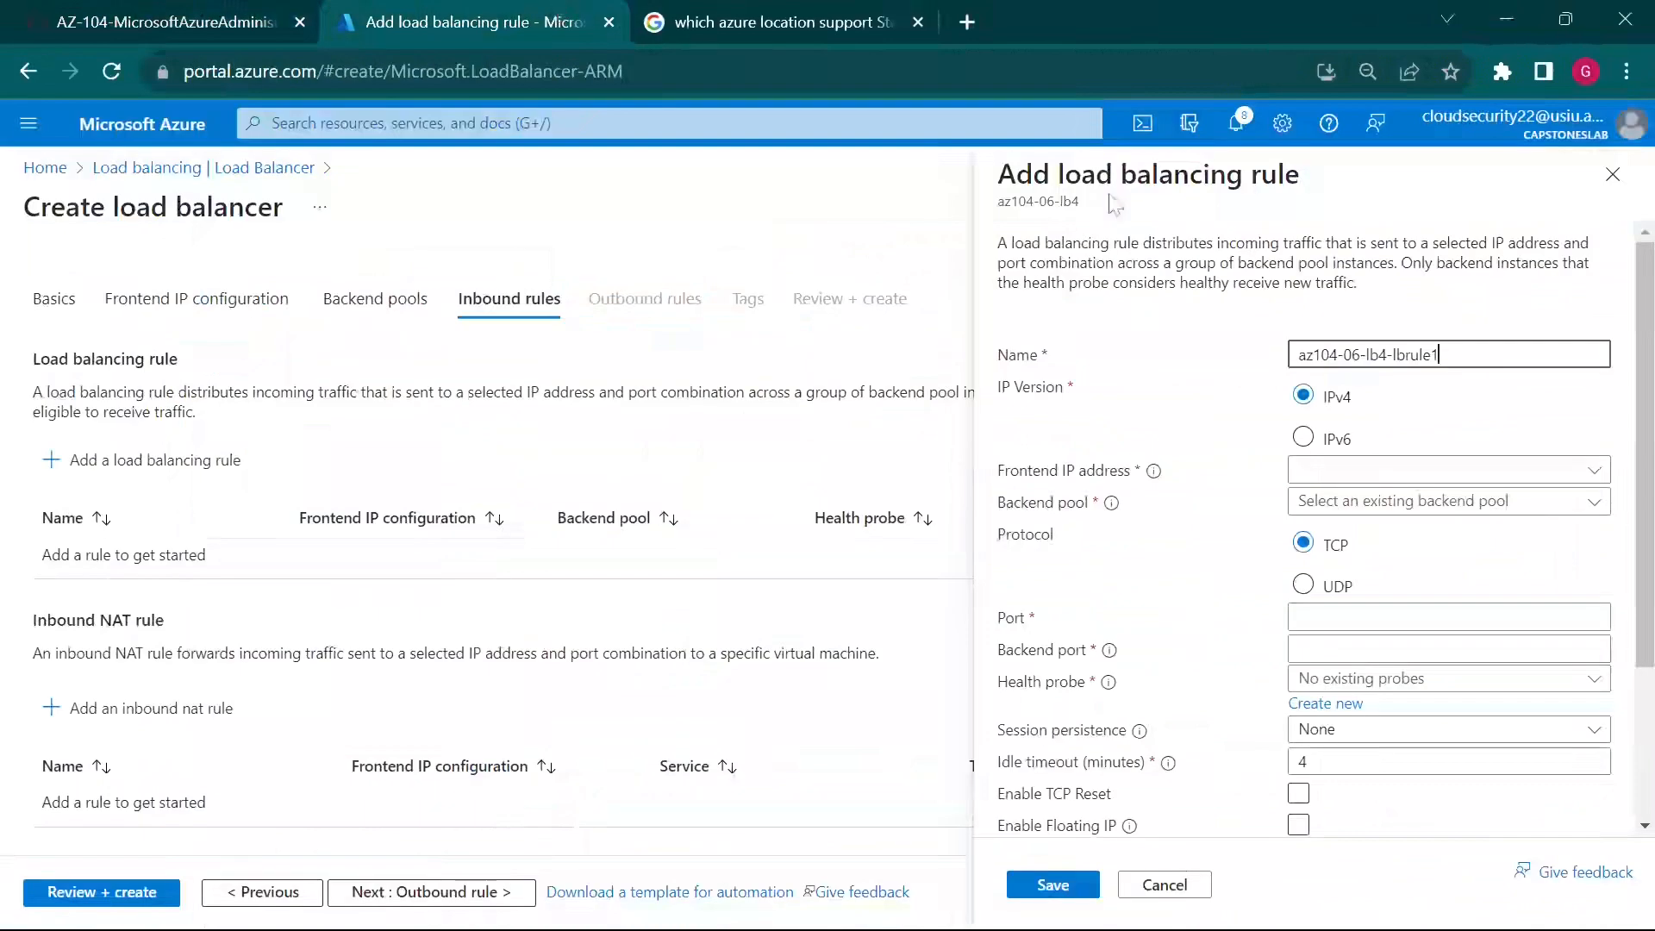
pyautogui.click(1384, 473)
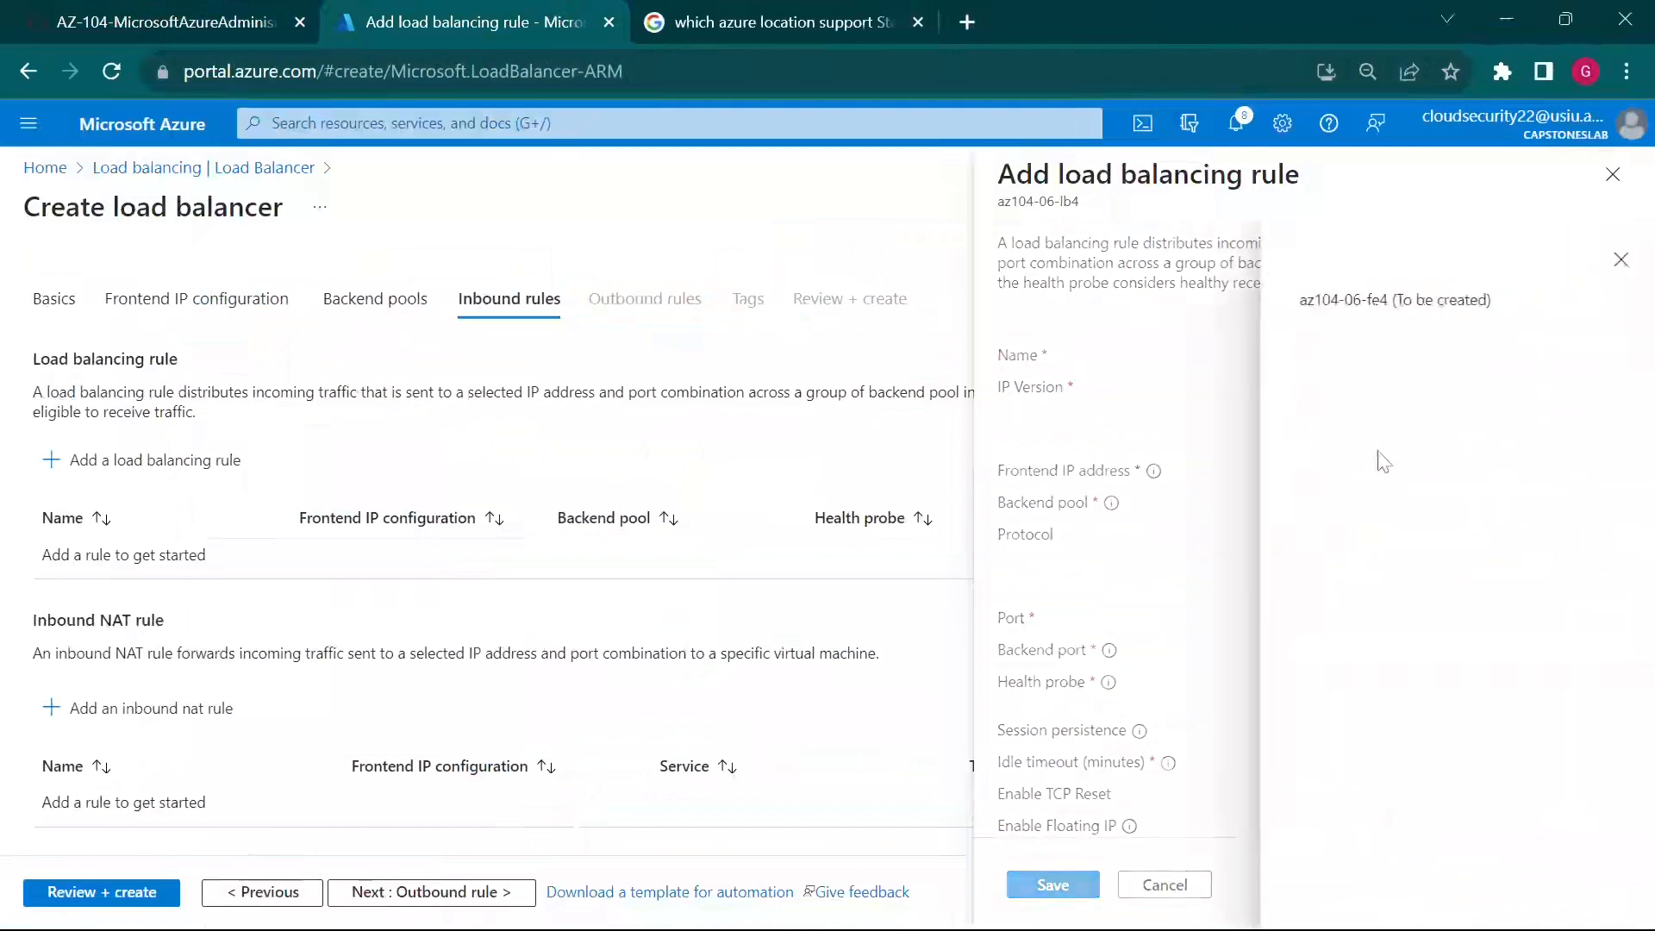
pyautogui.click(1431, 303)
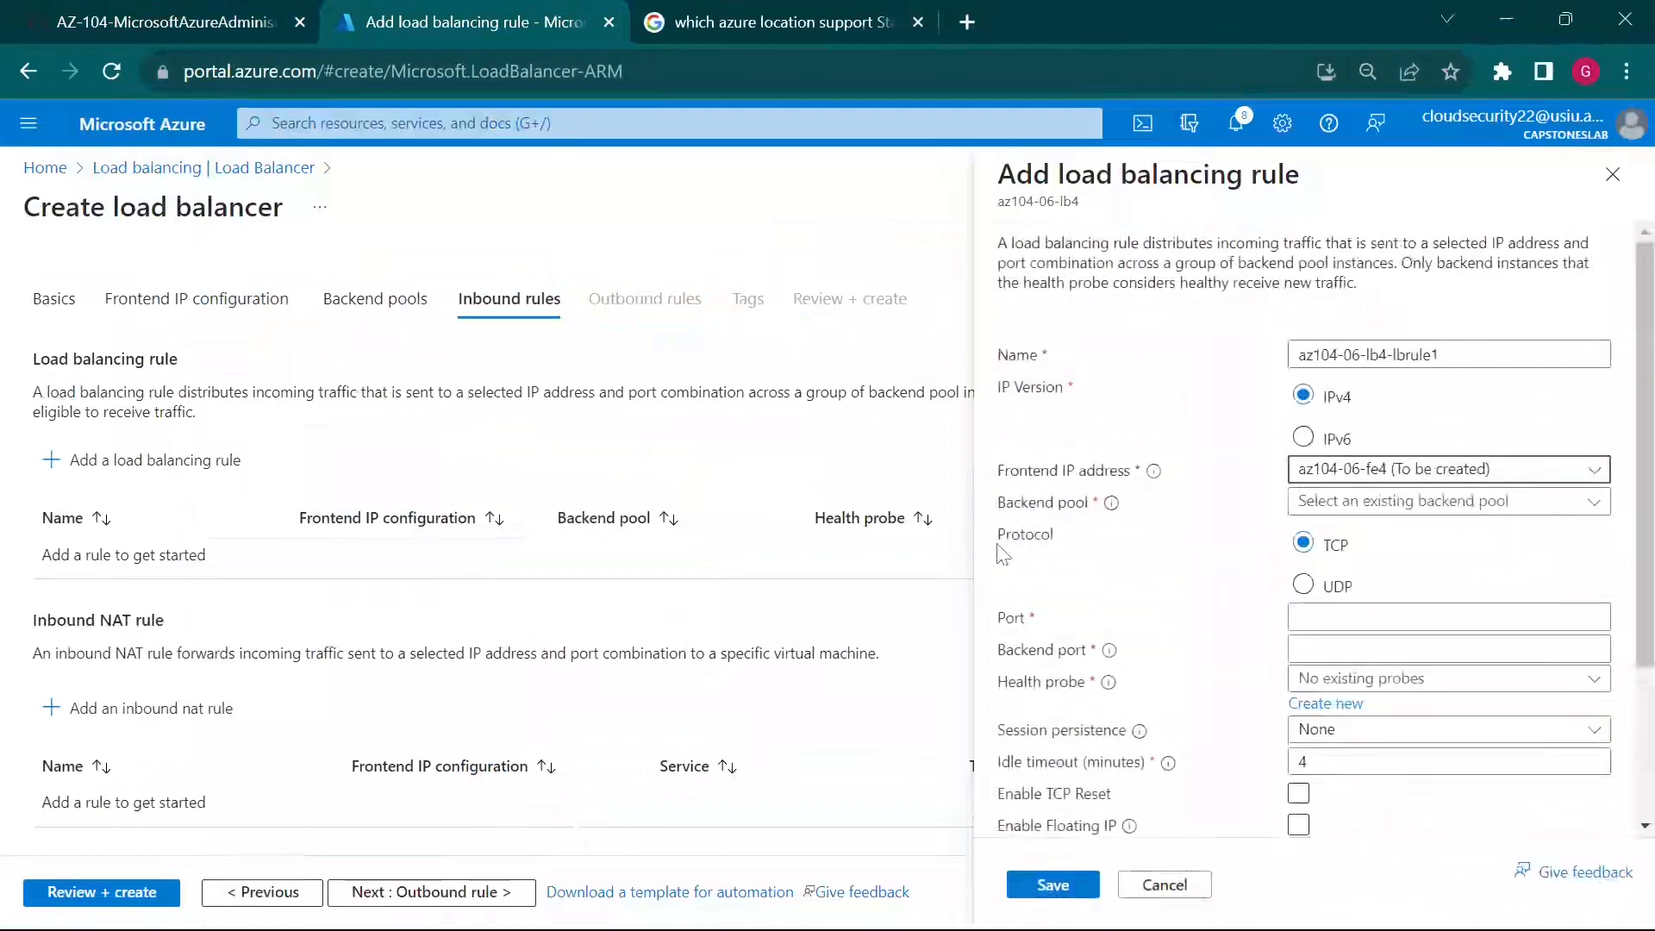
# Step: Check the required backend pool in the lab guide and set the rule's backend pool to az104-06-lb4-be1
pyautogui.click(104, 21)
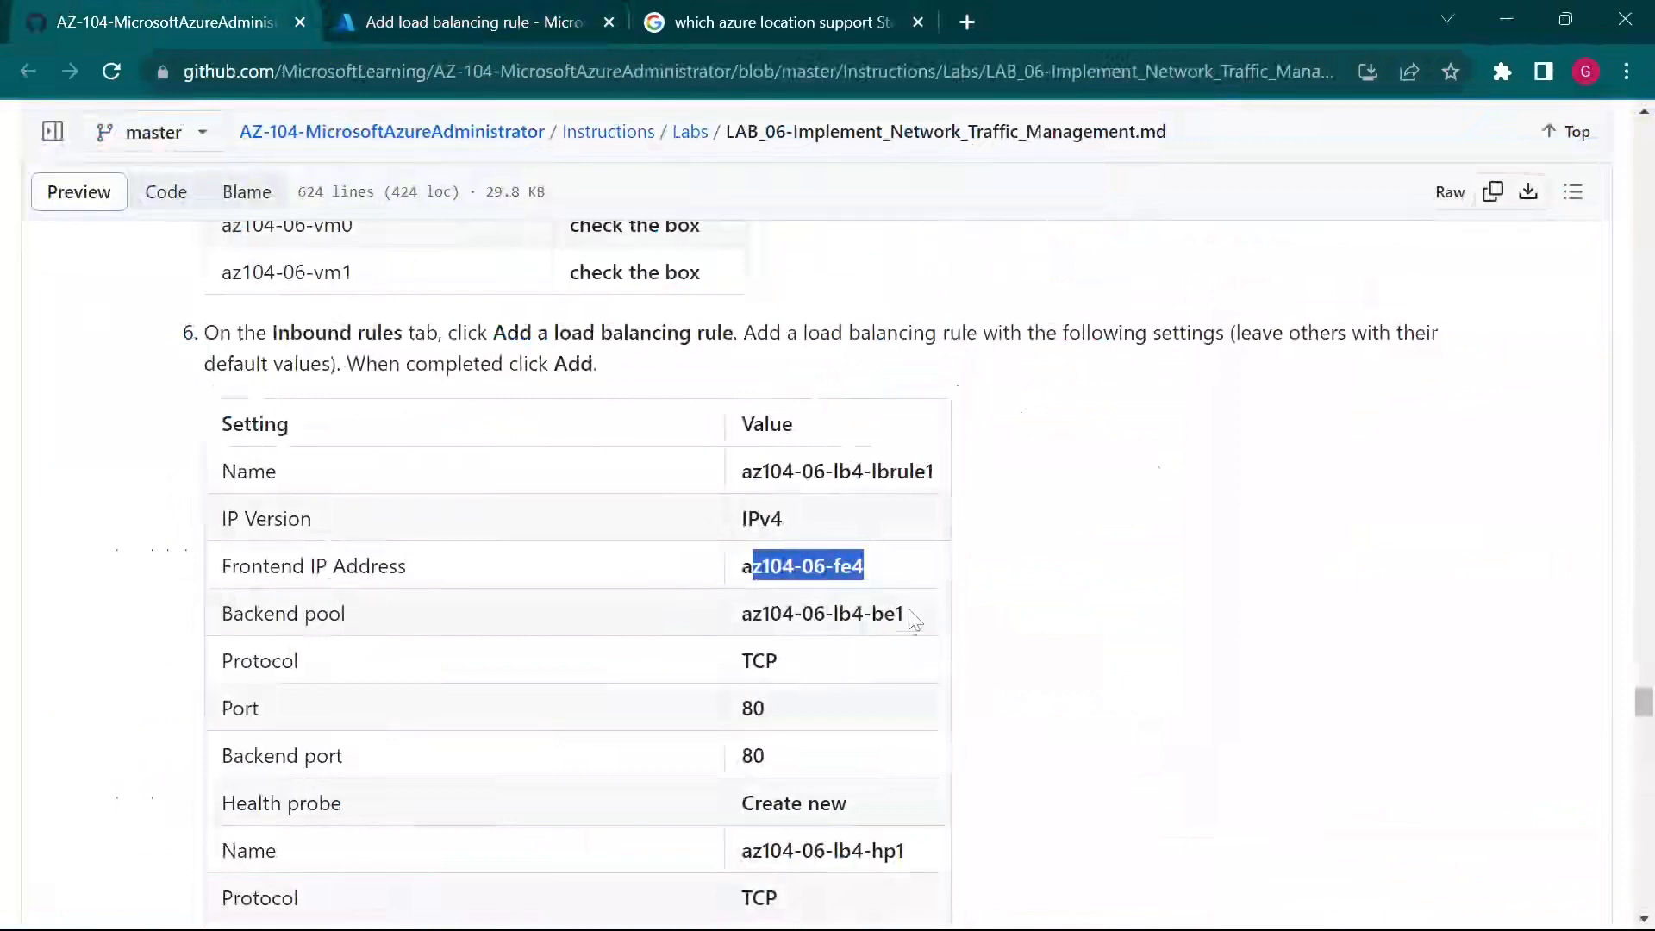
pyautogui.moveTo(914, 620); pyautogui.dragTo(869, 615)
pyautogui.click(466, 22)
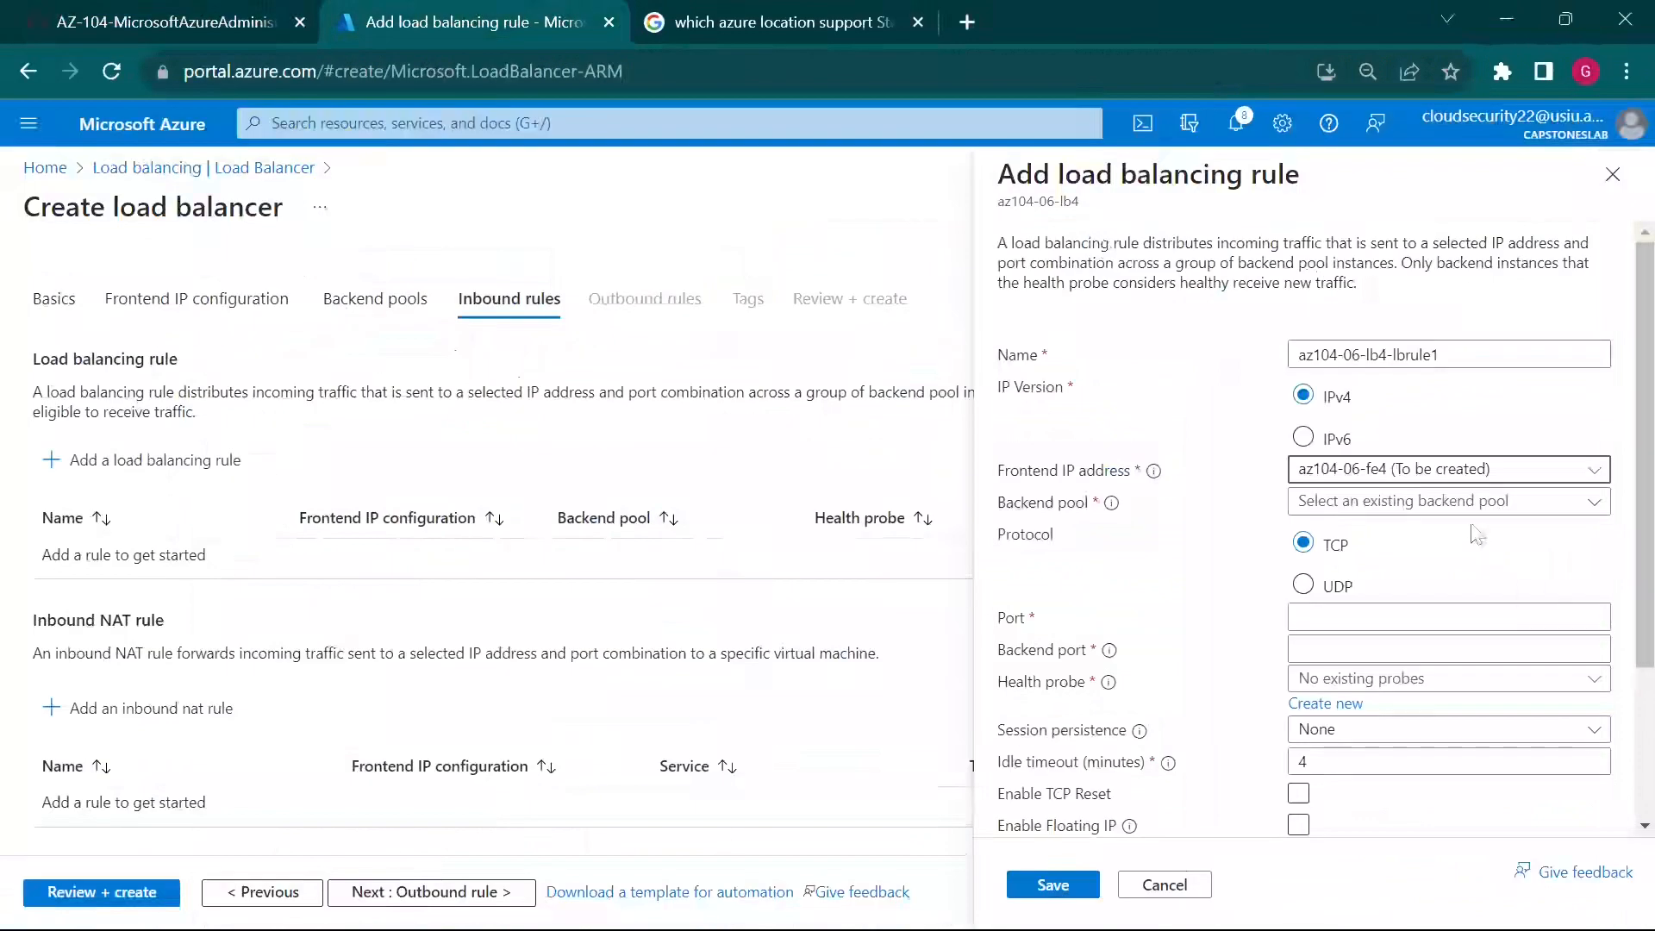
pyautogui.click(1452, 507)
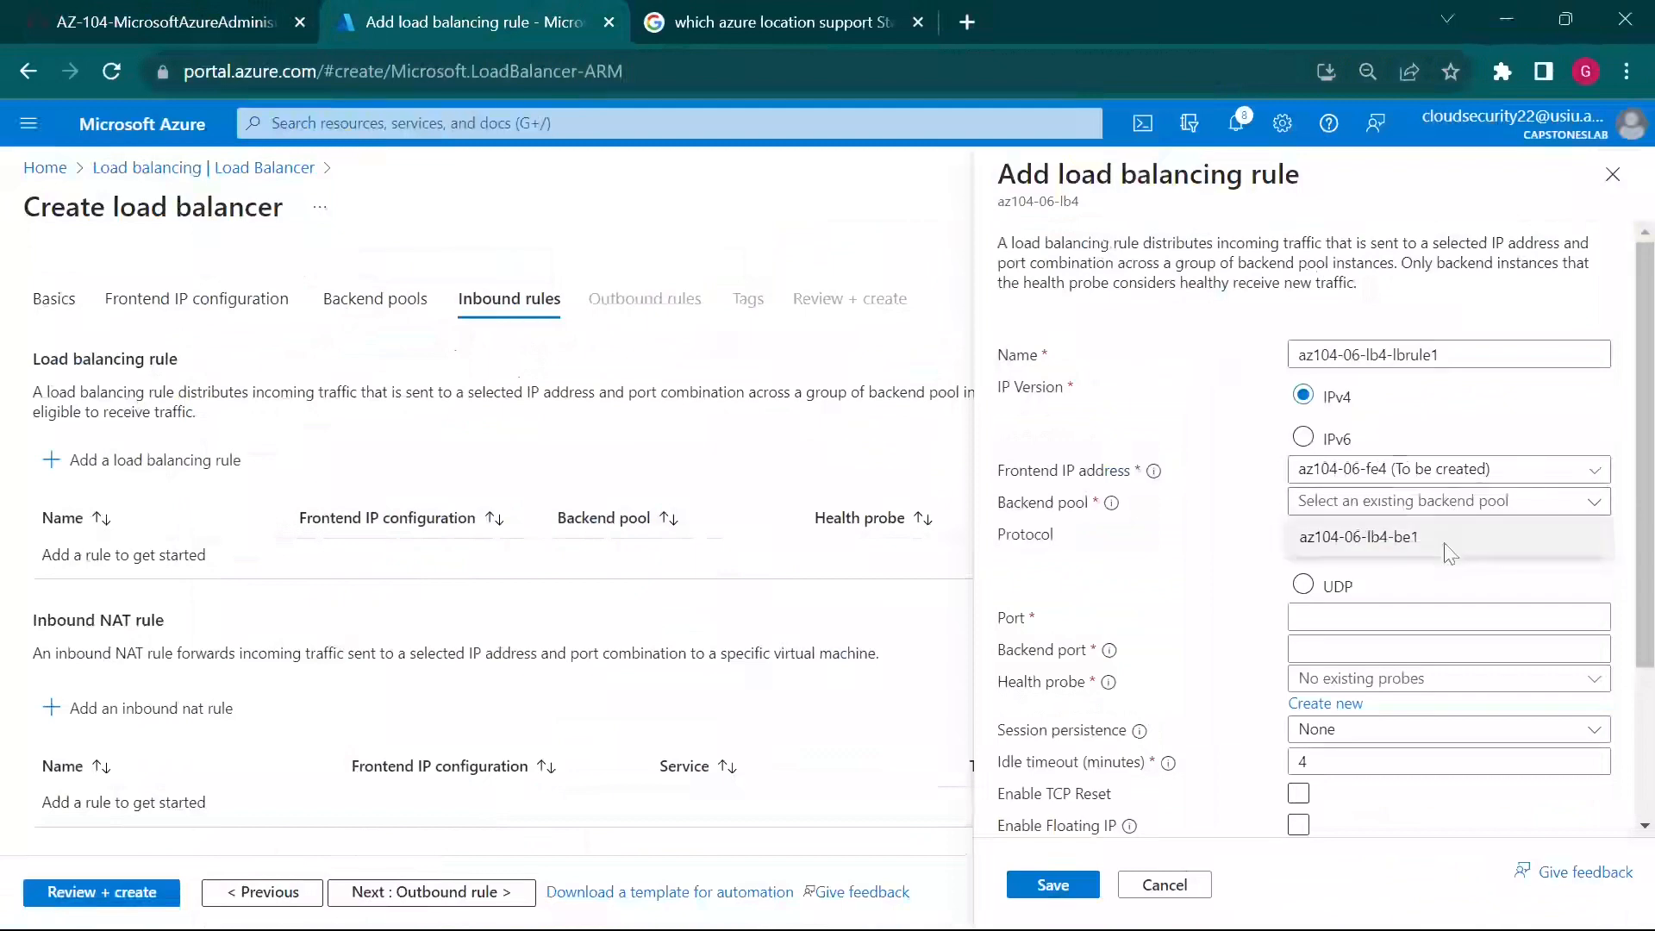
pyautogui.click(1449, 543)
# Step: Look up the port settings in the lab guide and set both the rule's port and backend port to 80
pyautogui.click(224, 19)
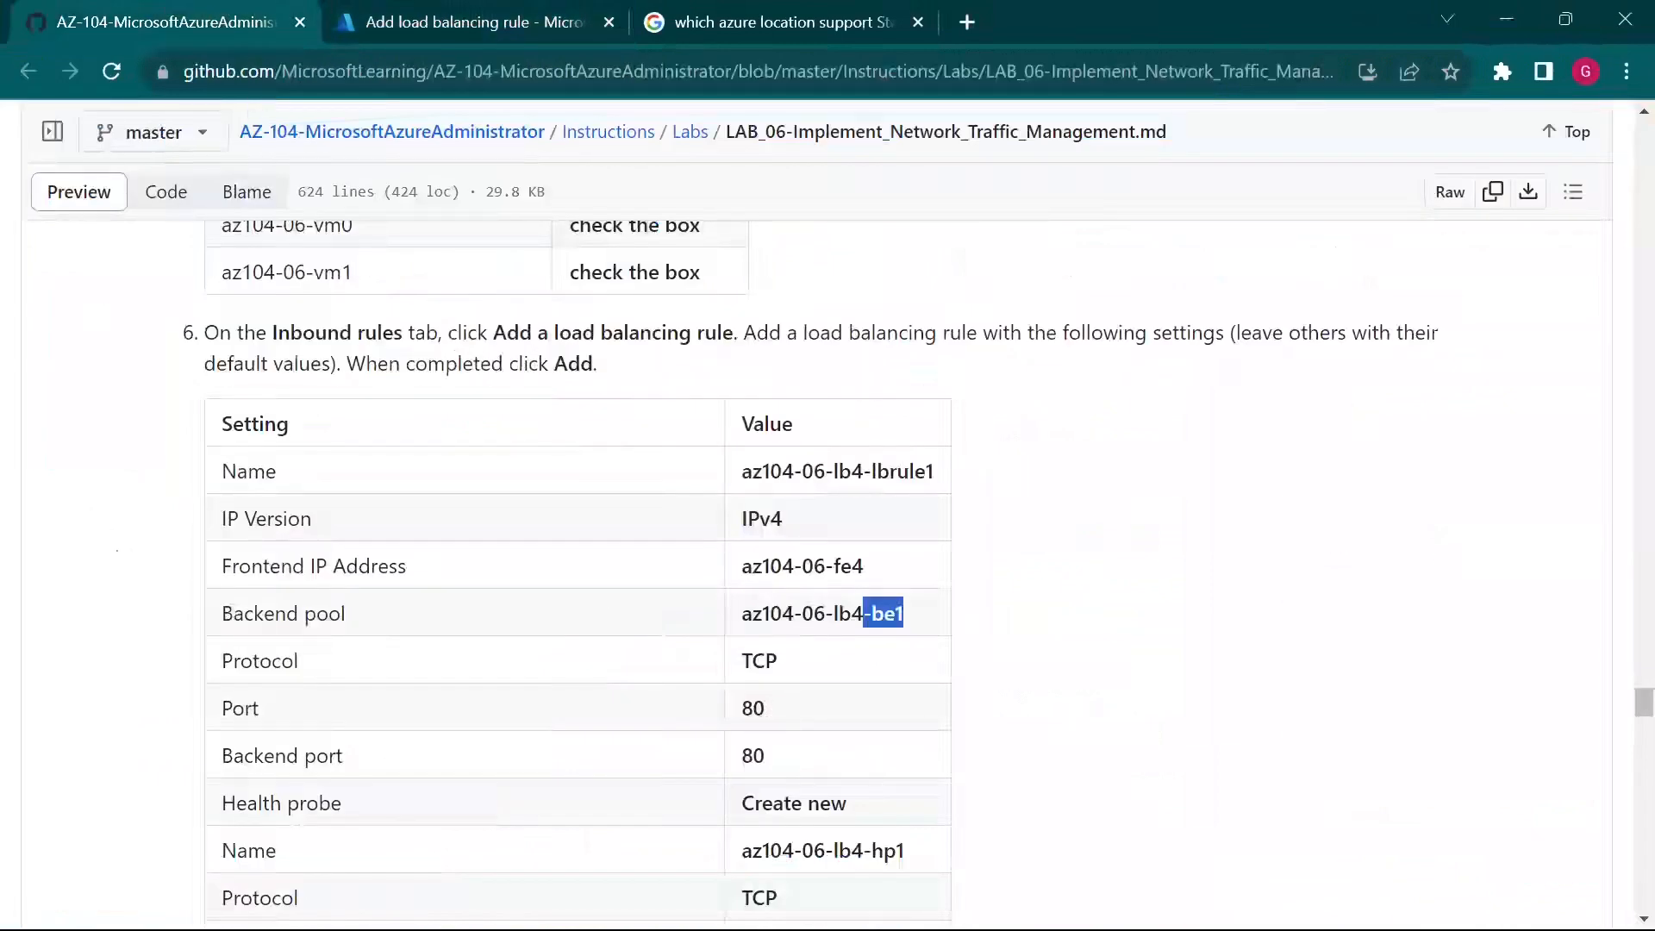
pyautogui.scroll(-2, 733, 569)
pyautogui.click(461, 19)
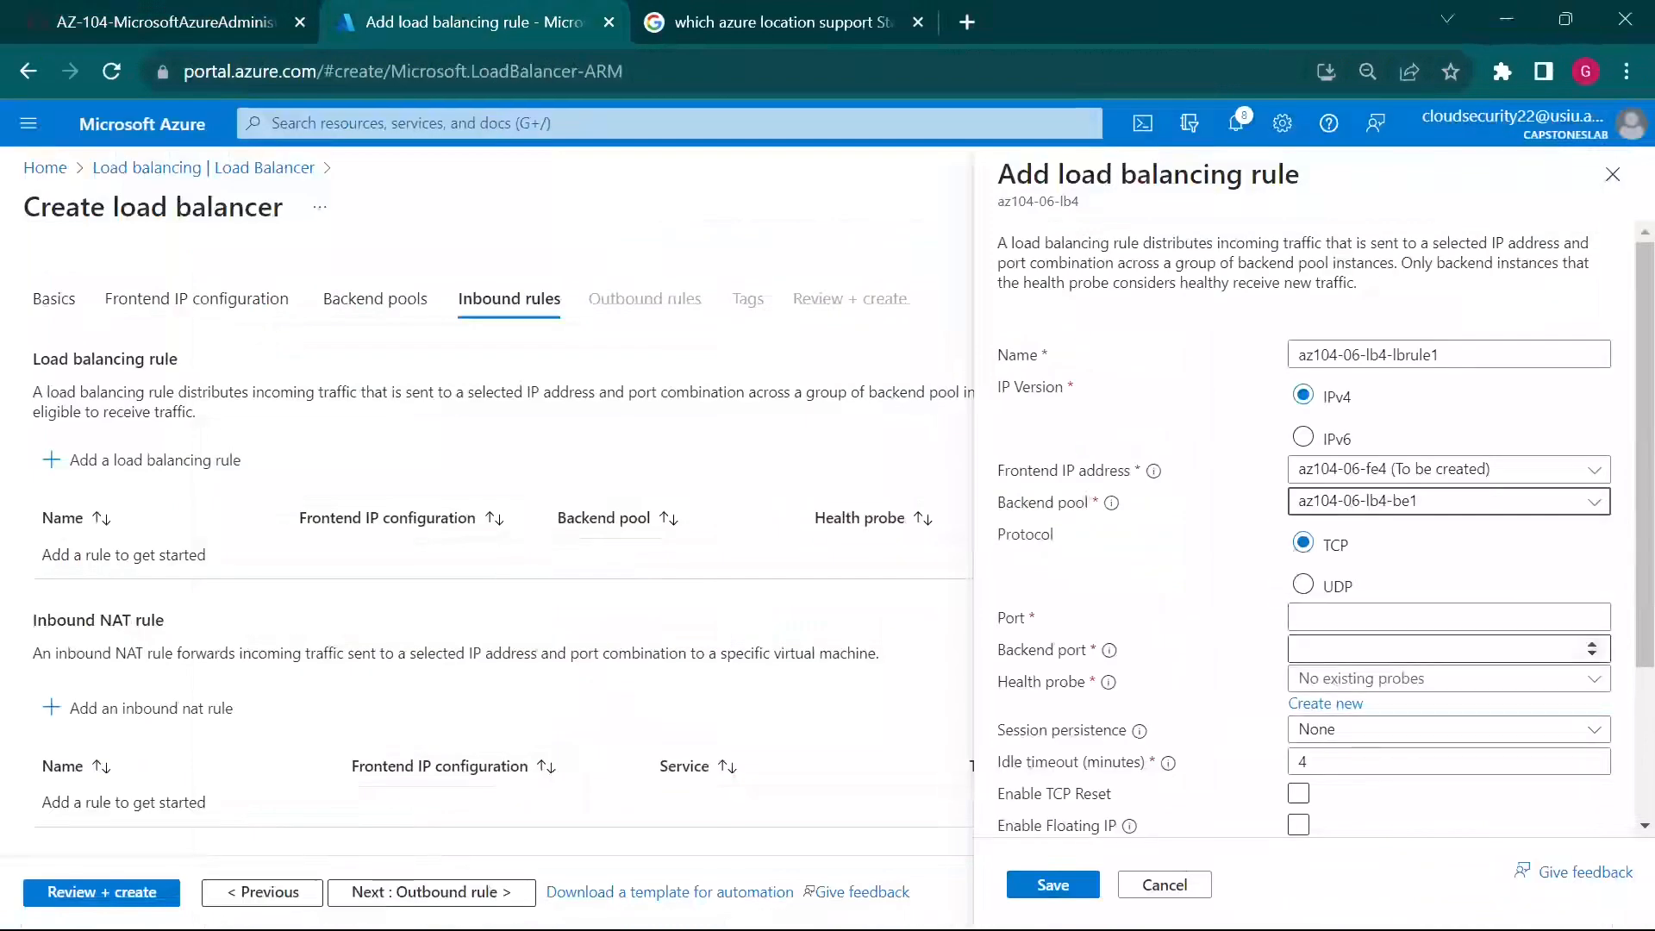
pyautogui.click(1449, 618)
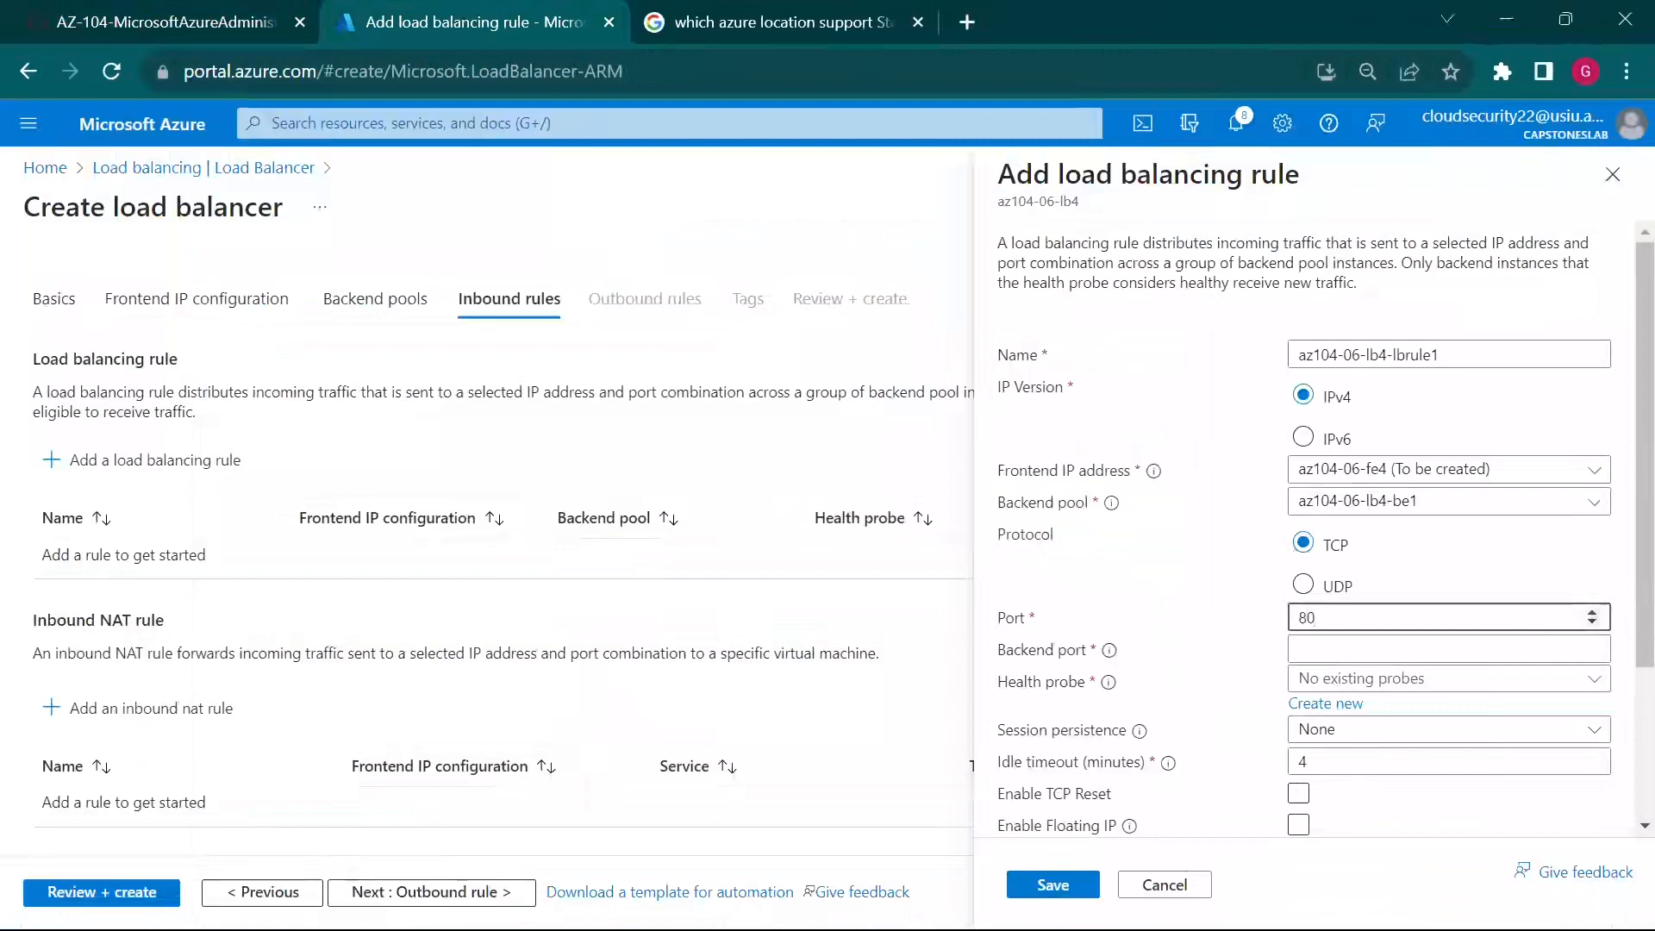
pyautogui.click(1448, 649)
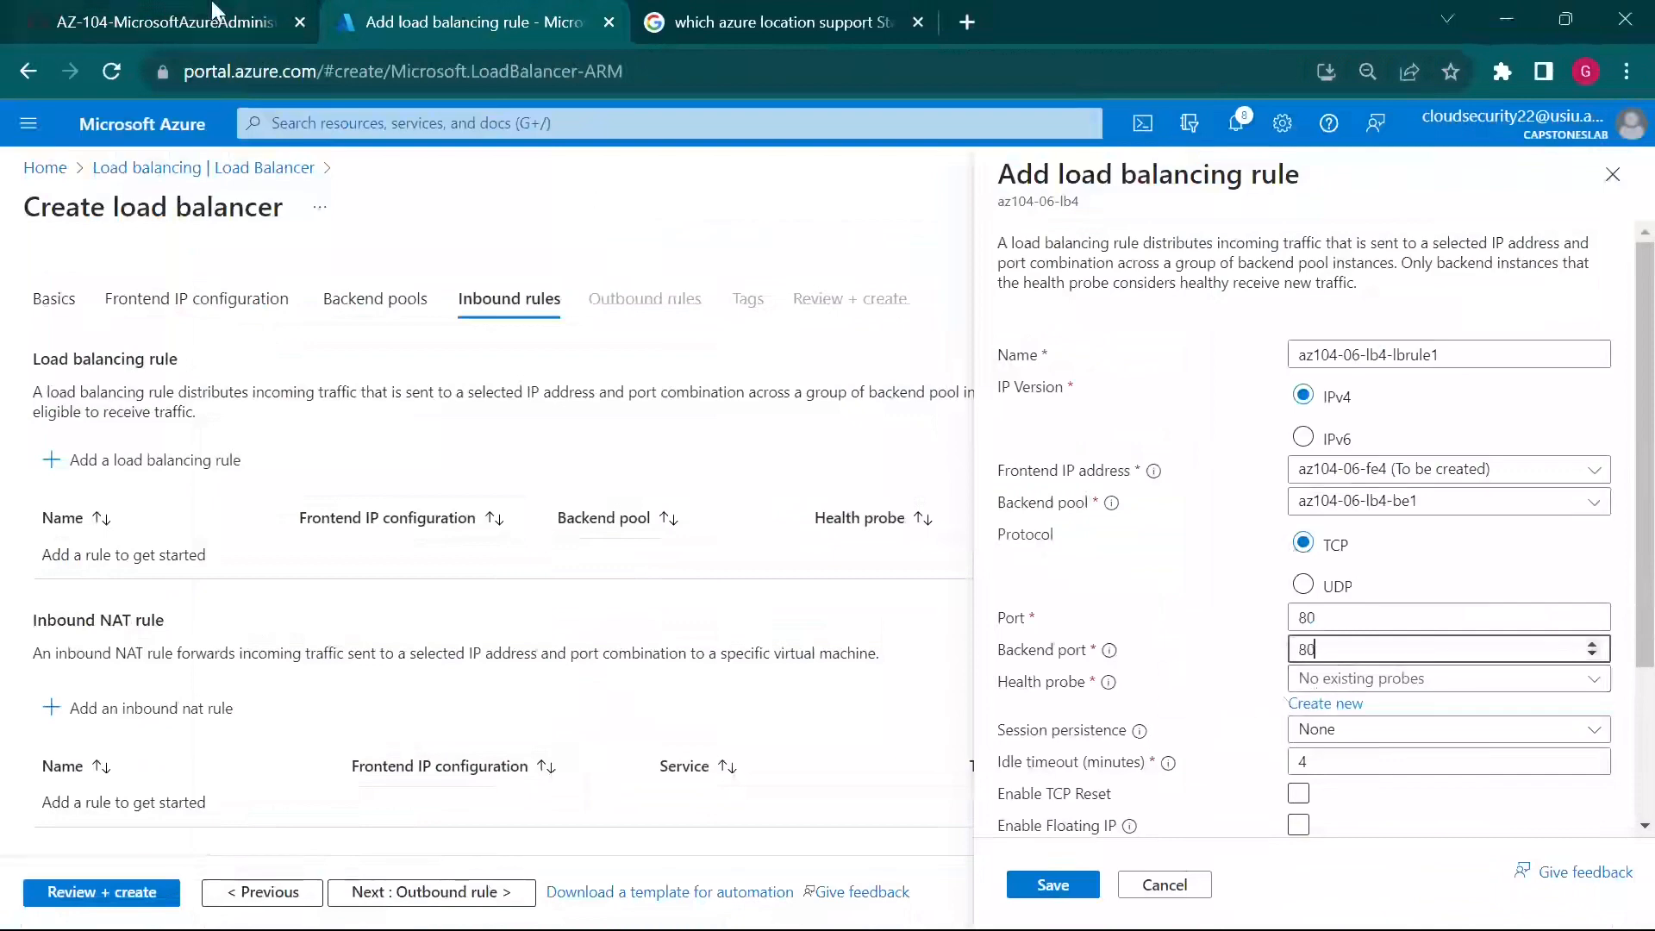
# Step: Create and save a new health probe for the rule named az104-06-lb4-hp1, copying the name from the lab guide
pyautogui.click(258, 22)
pyautogui.scroll(-1, 770, 713)
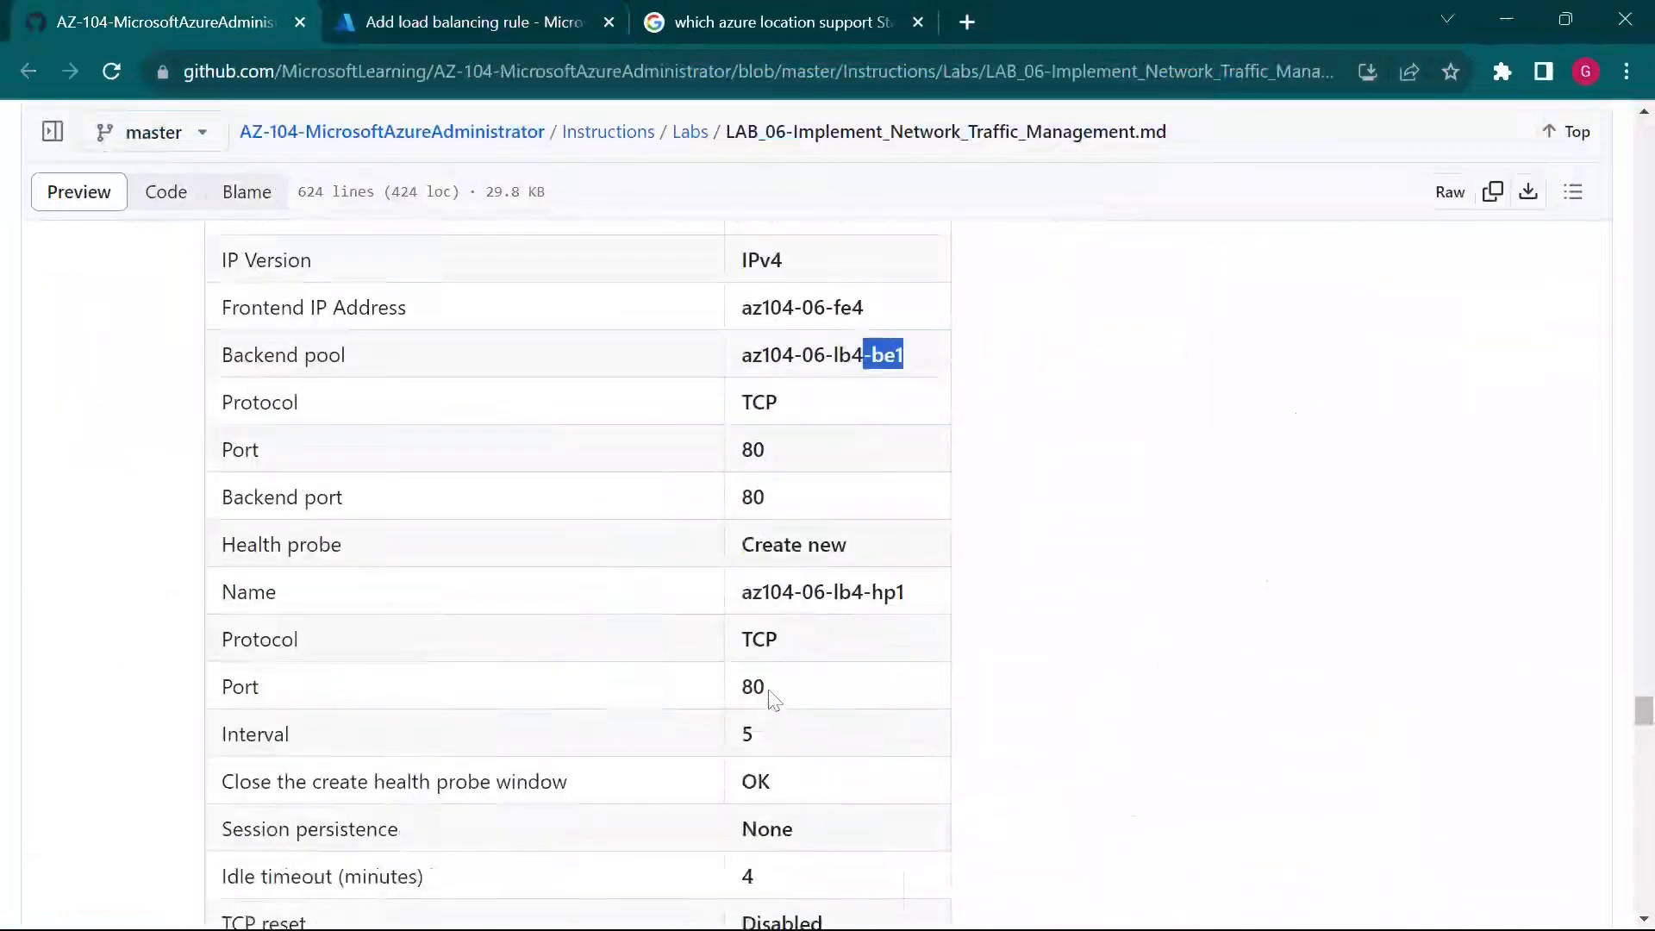
pyautogui.click(431, 21)
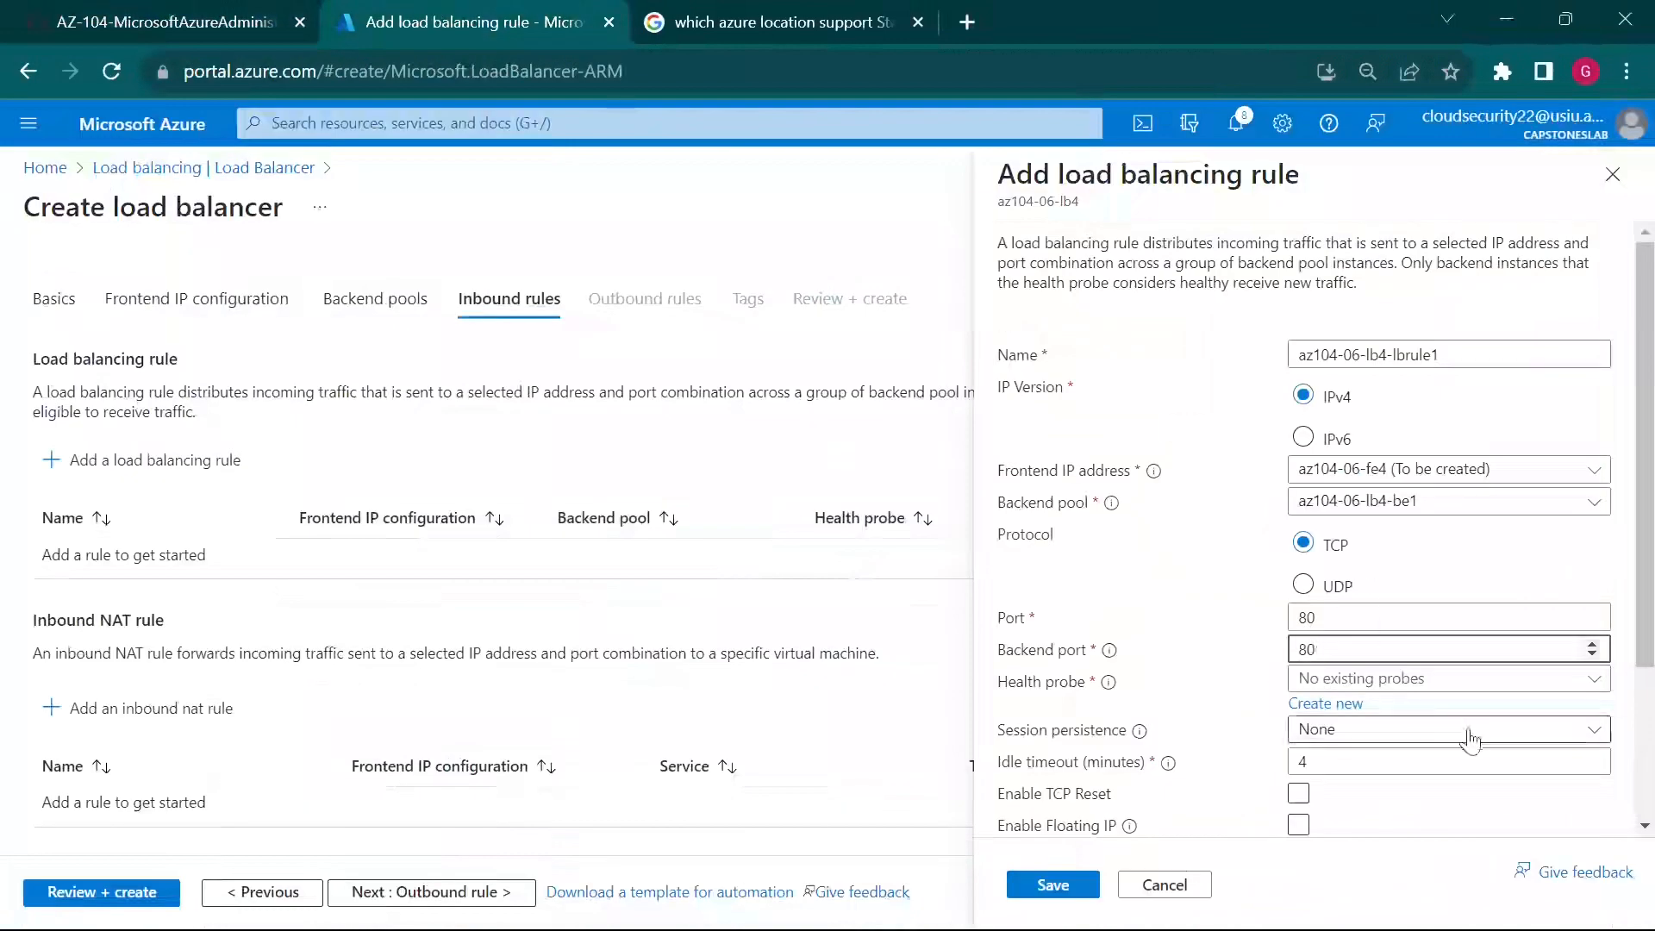
pyautogui.click(1345, 705)
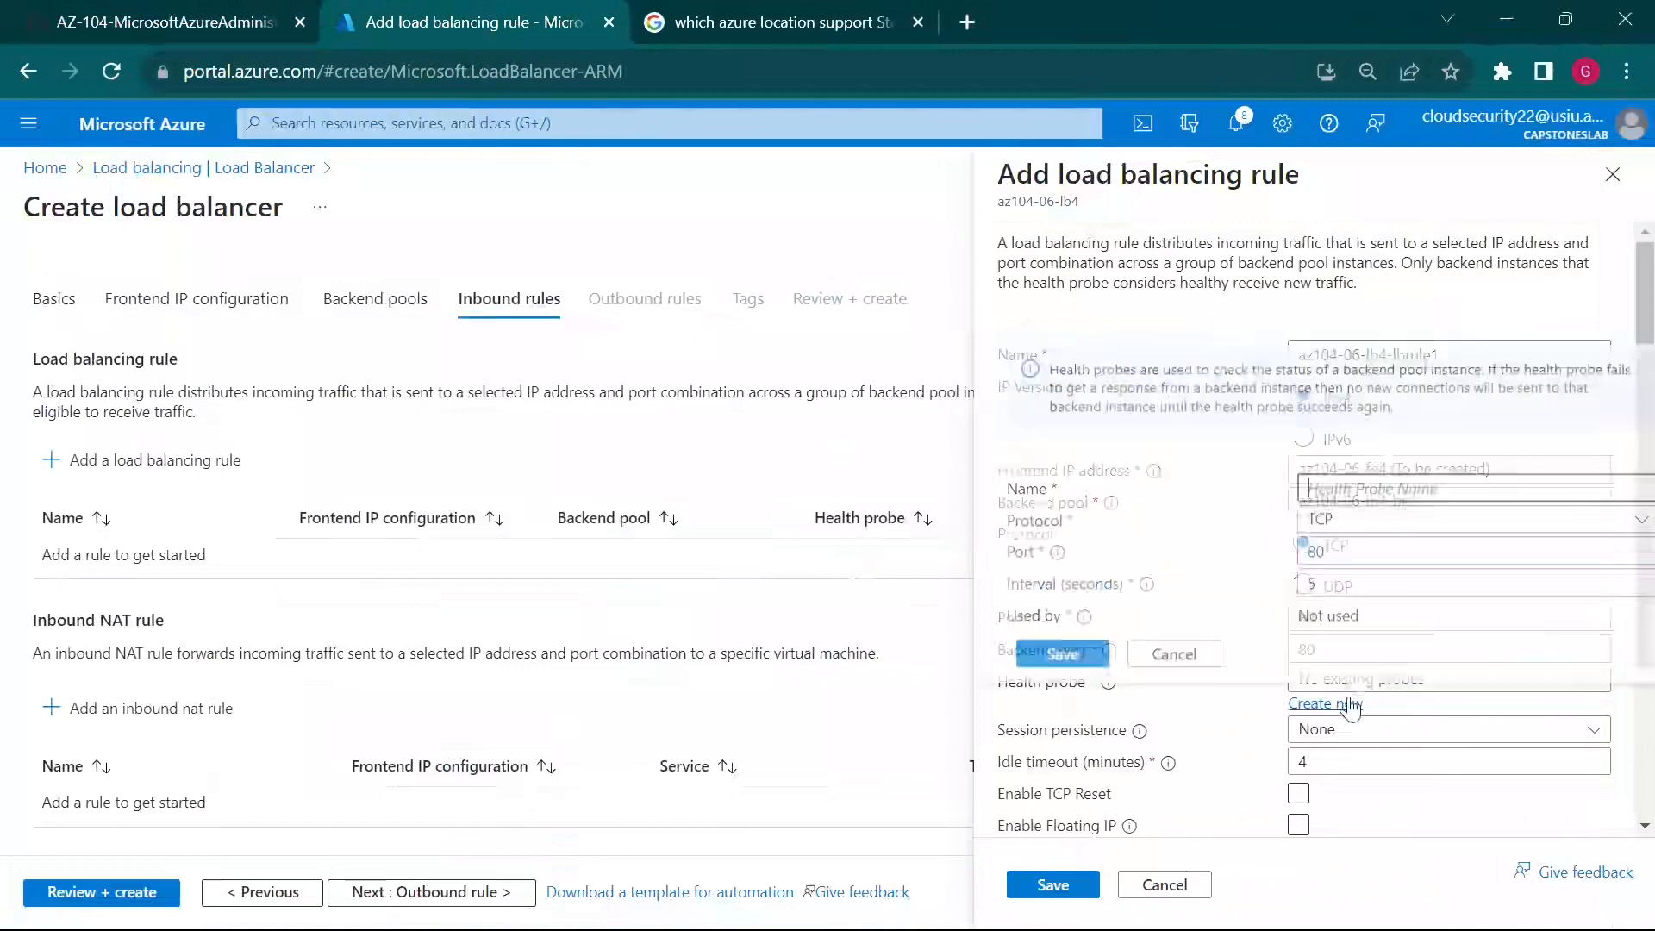
pyautogui.click(220, 15)
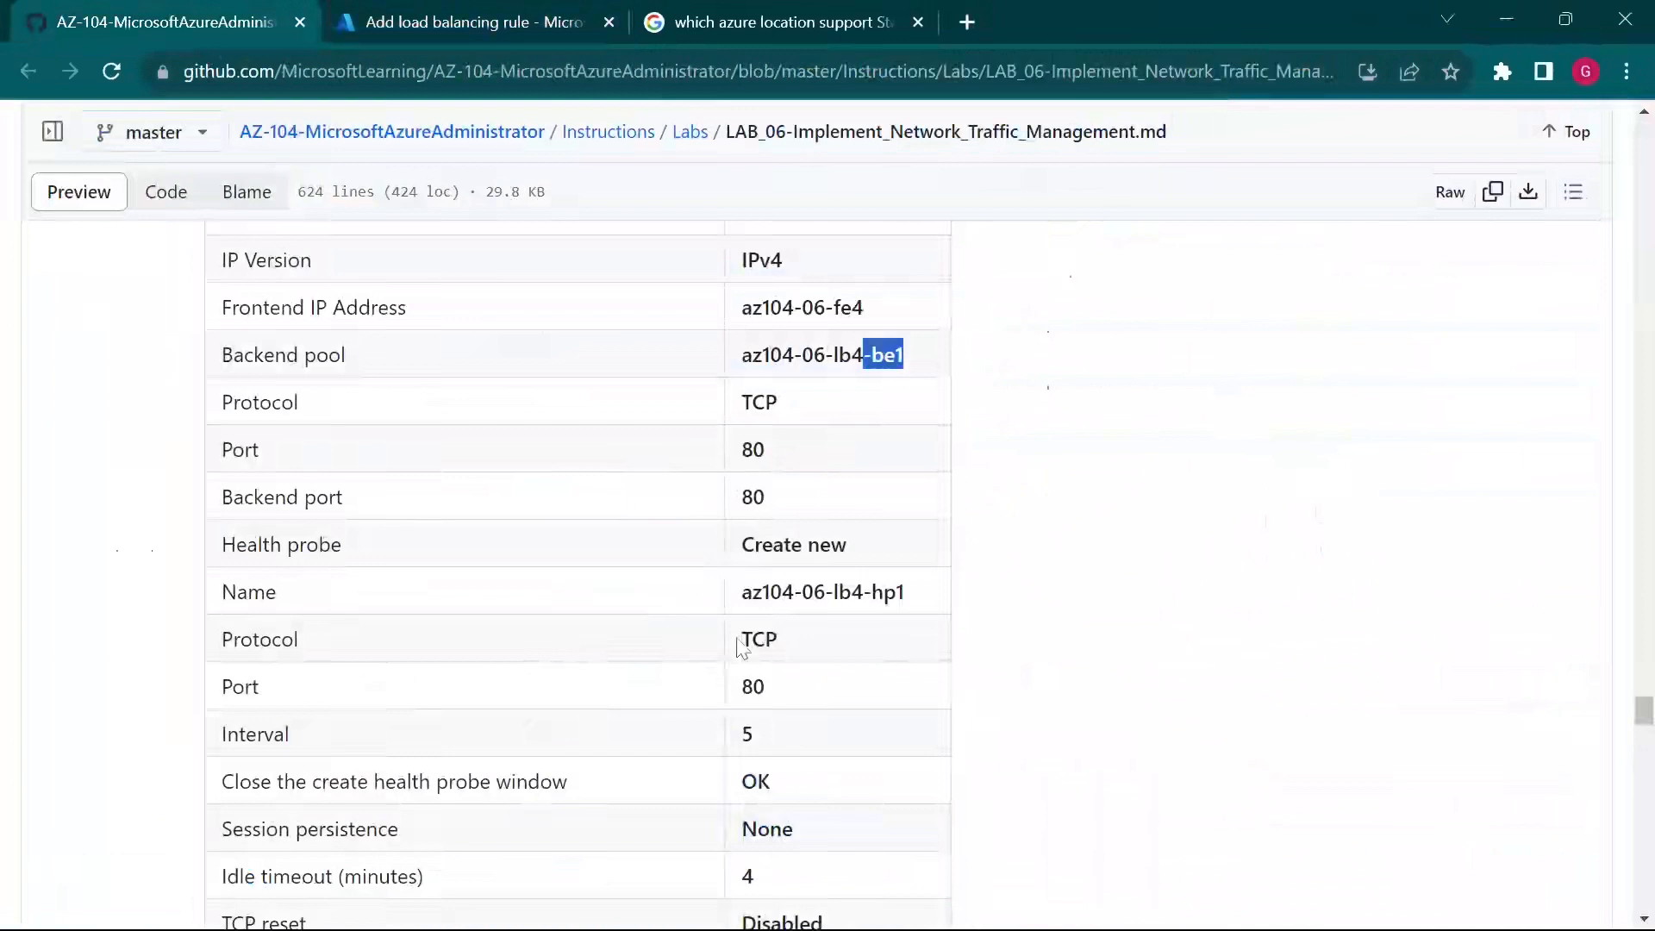
pyautogui.moveTo(741, 593); pyautogui.dragTo(911, 595)
pyautogui.hotkey('ctrl', 'c')
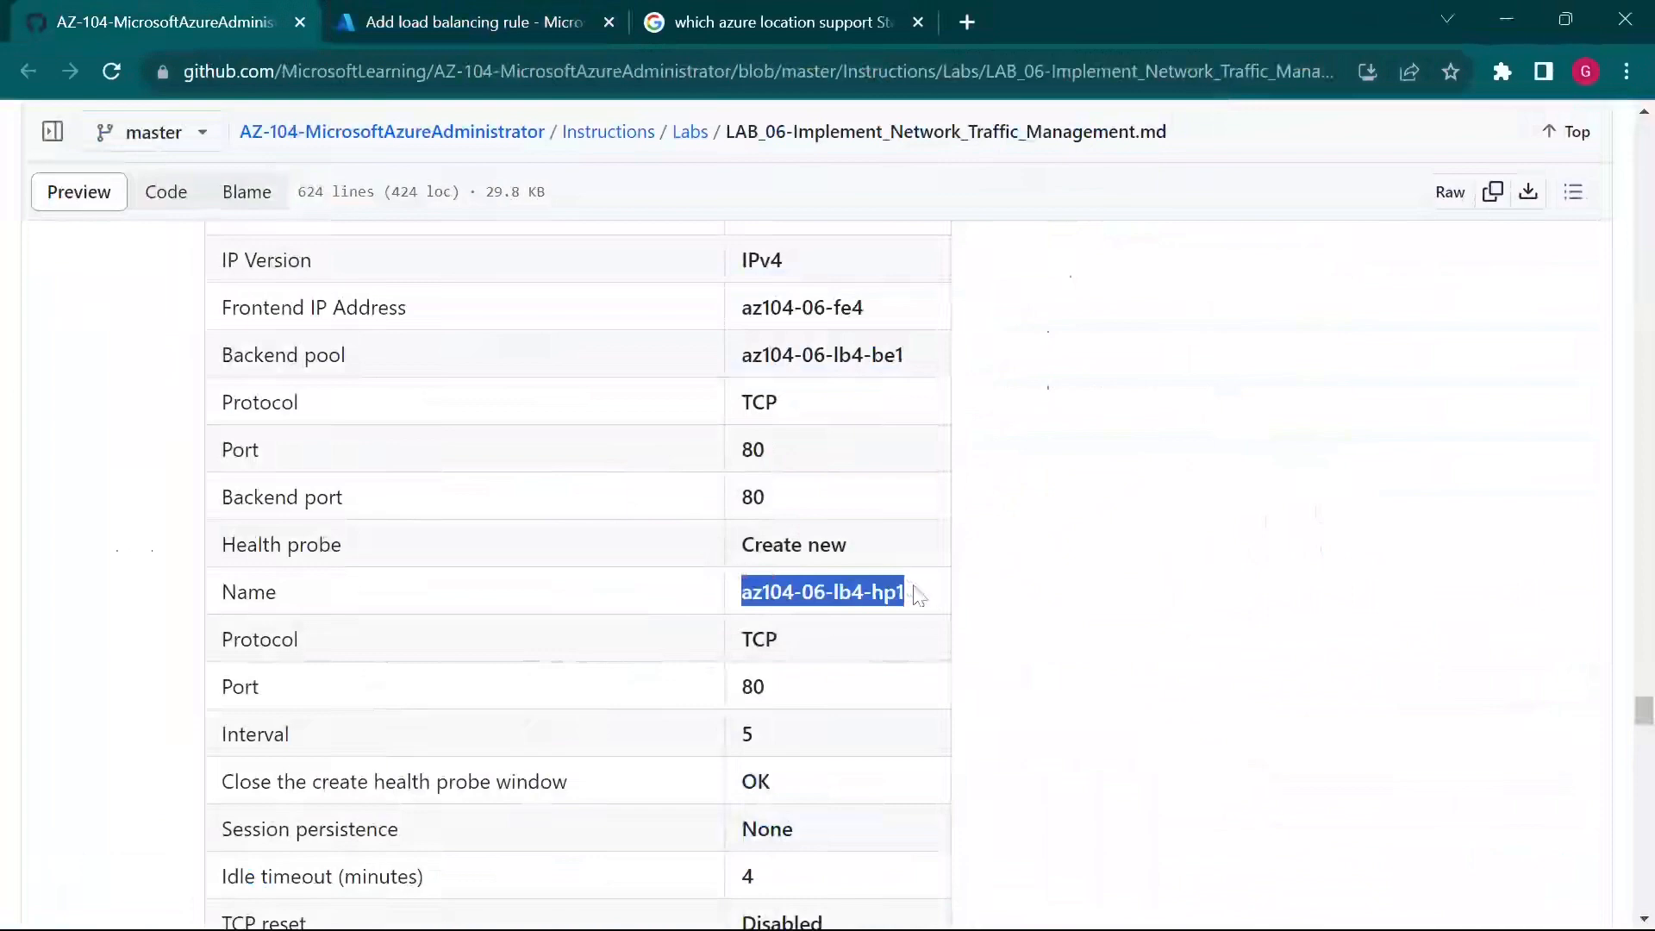
pyautogui.click(588, 13)
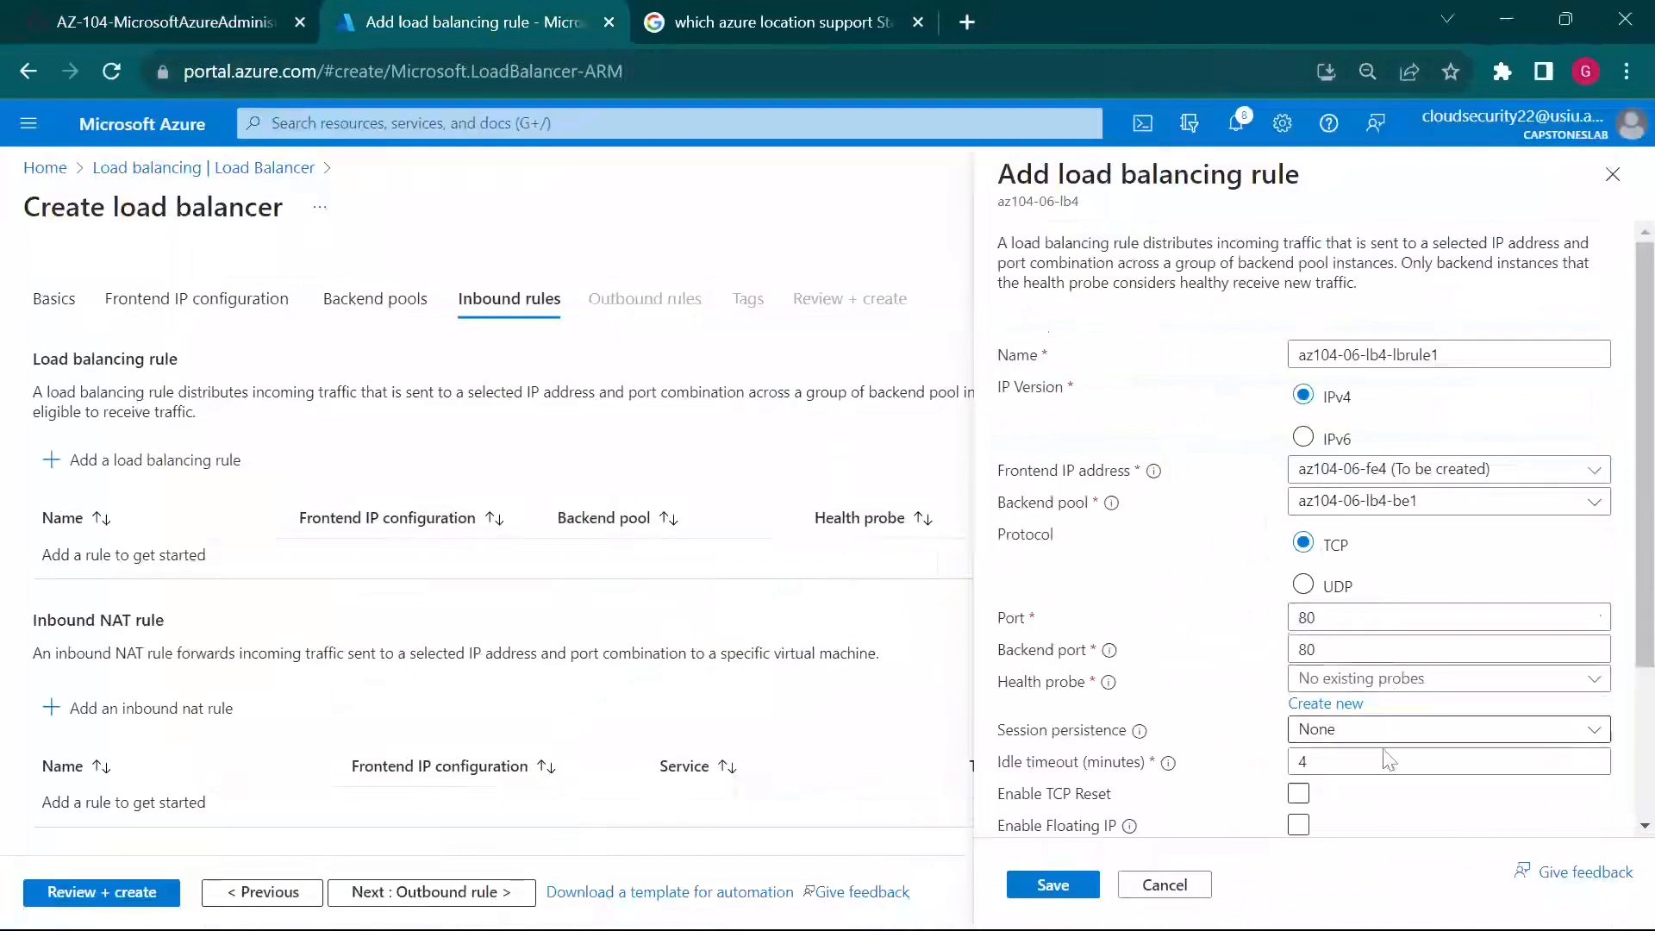
pyautogui.click(1345, 705)
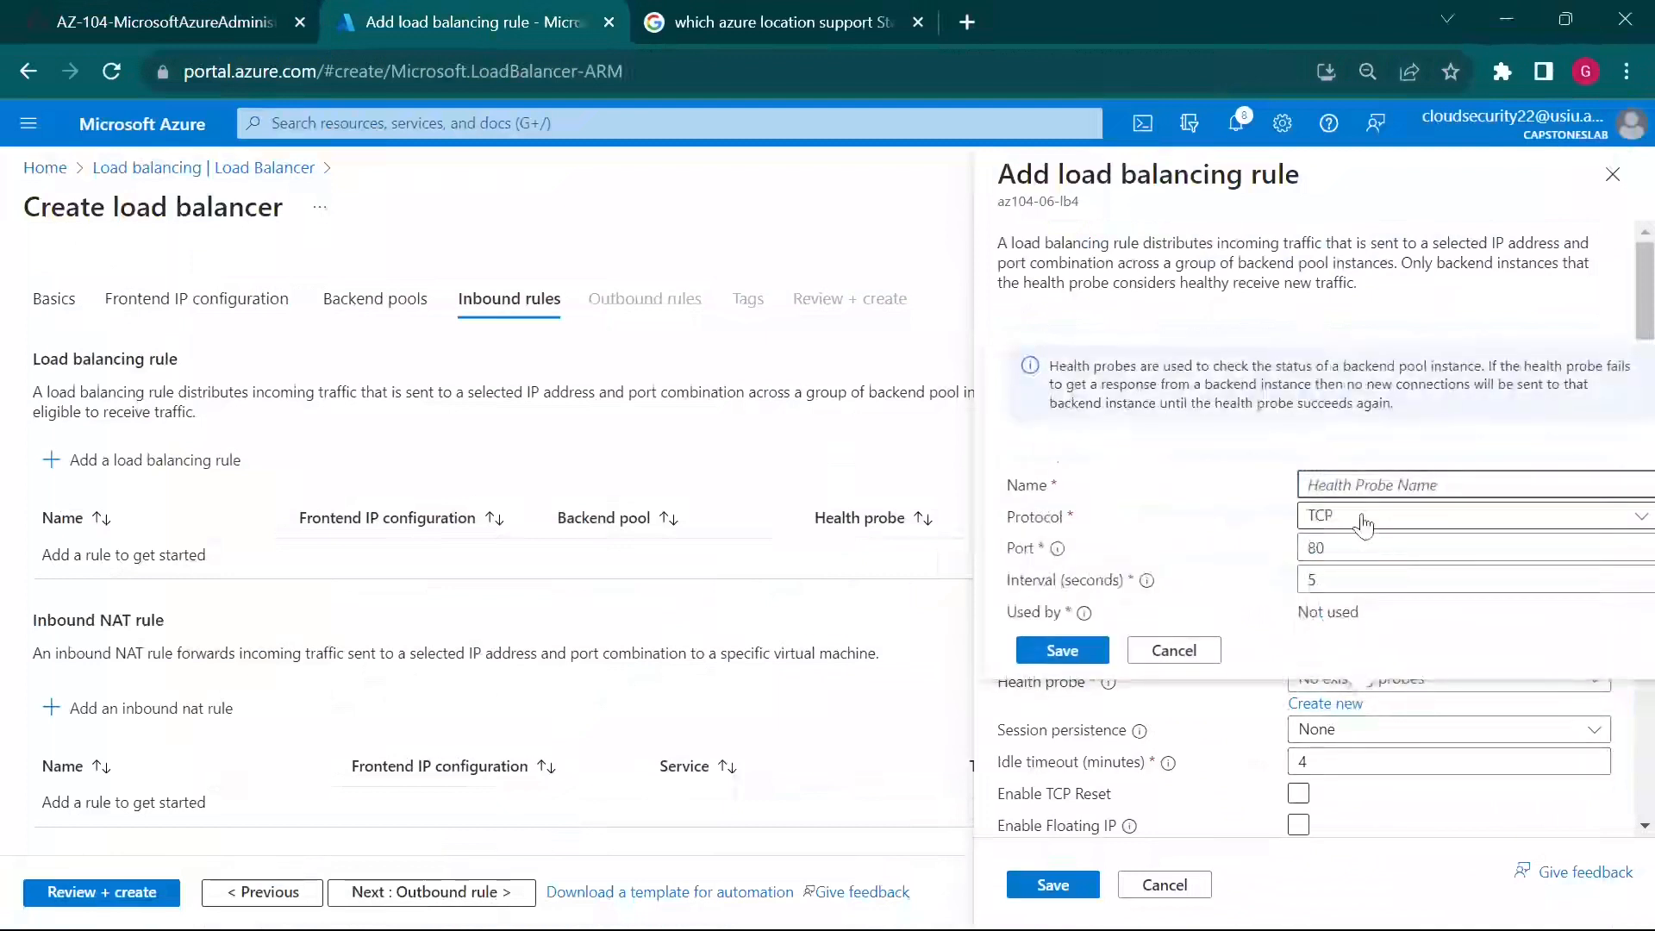
pyautogui.hotkey('ctrl', 'v')
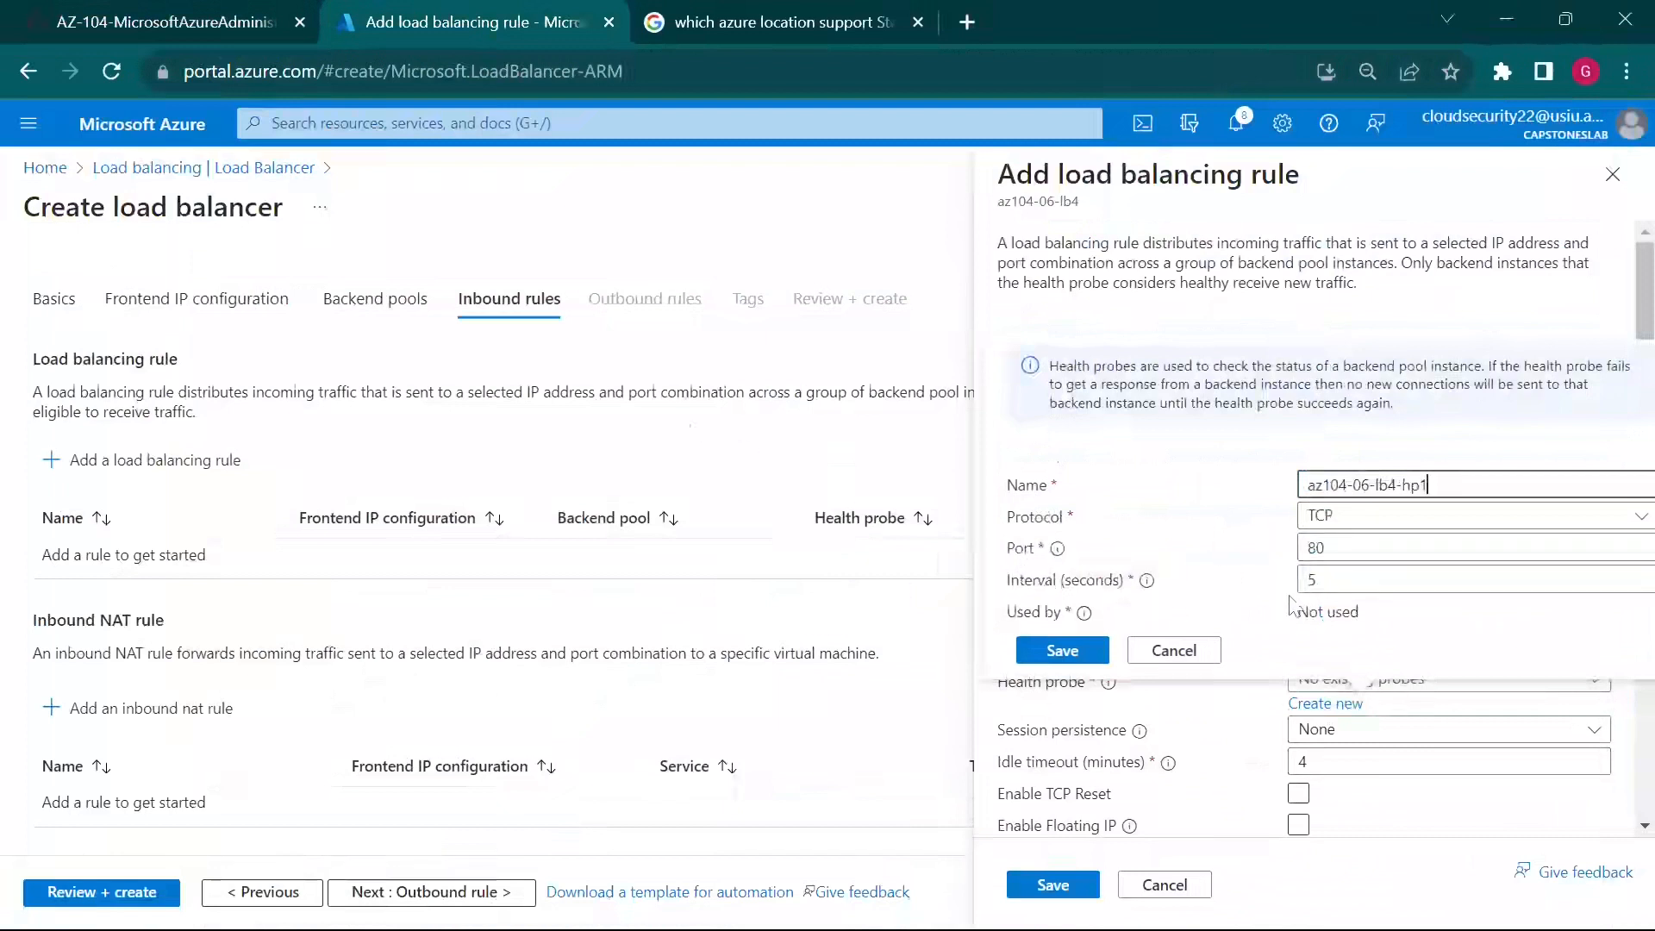
pyautogui.click(1088, 657)
# Step: Compare the rule's session persistence, idle timeout, TCP reset, floating IP and outbound SNAT settings with the lab guide
pyautogui.hotkey('ctrl', '1')
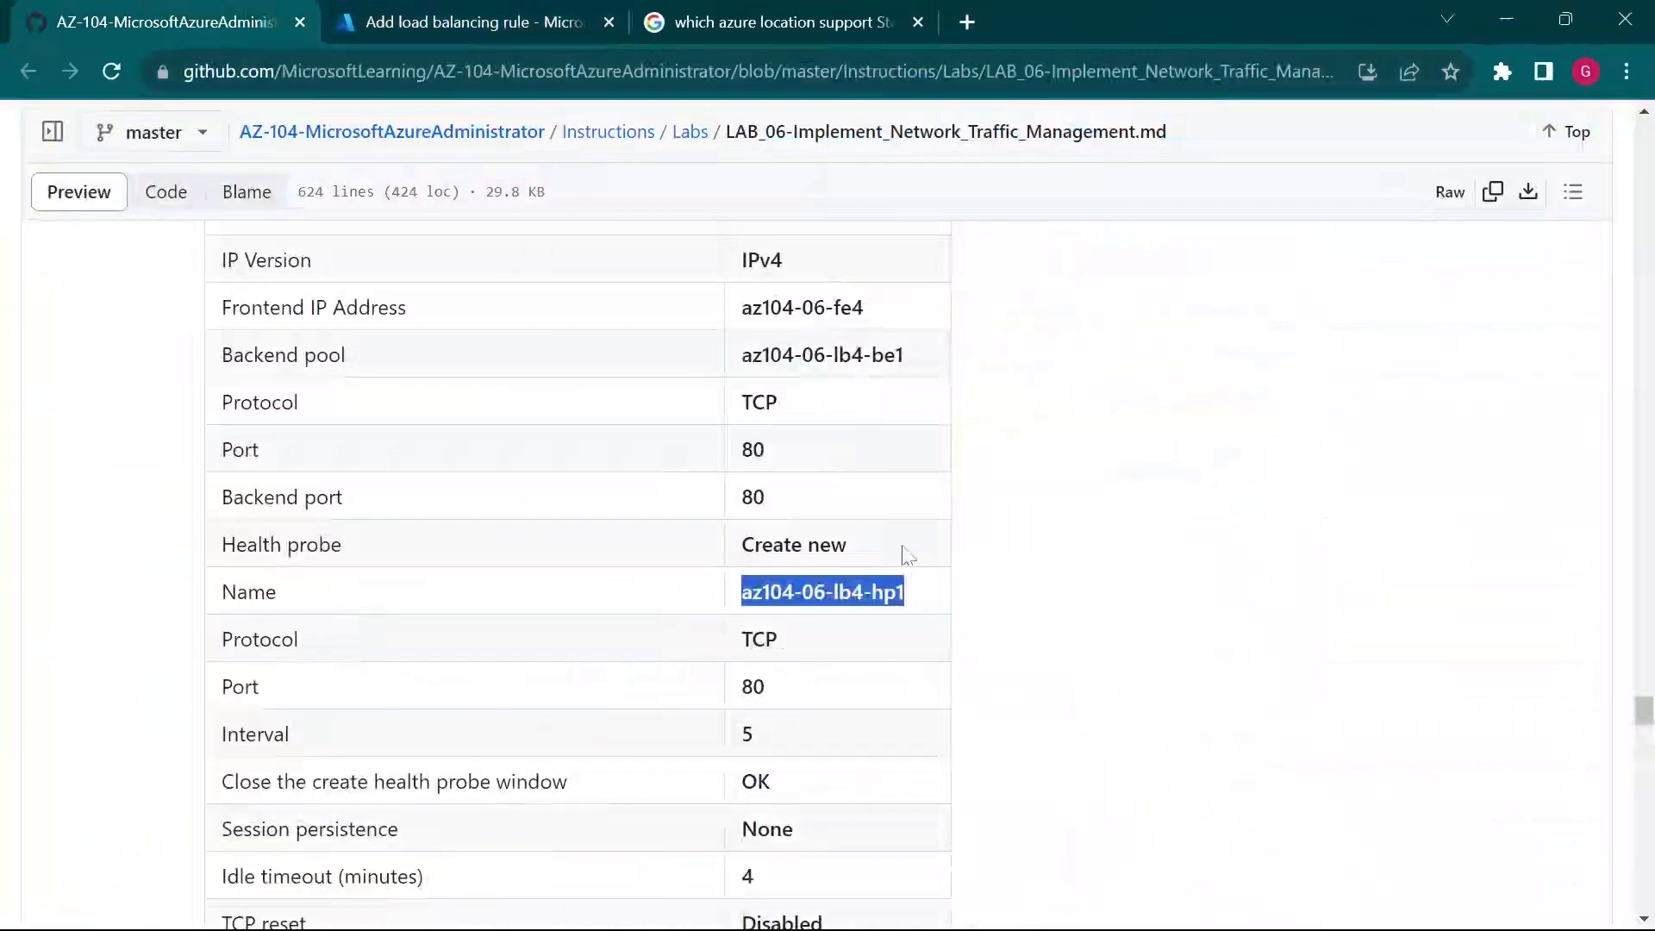
pyautogui.scroll(-1, 890, 750)
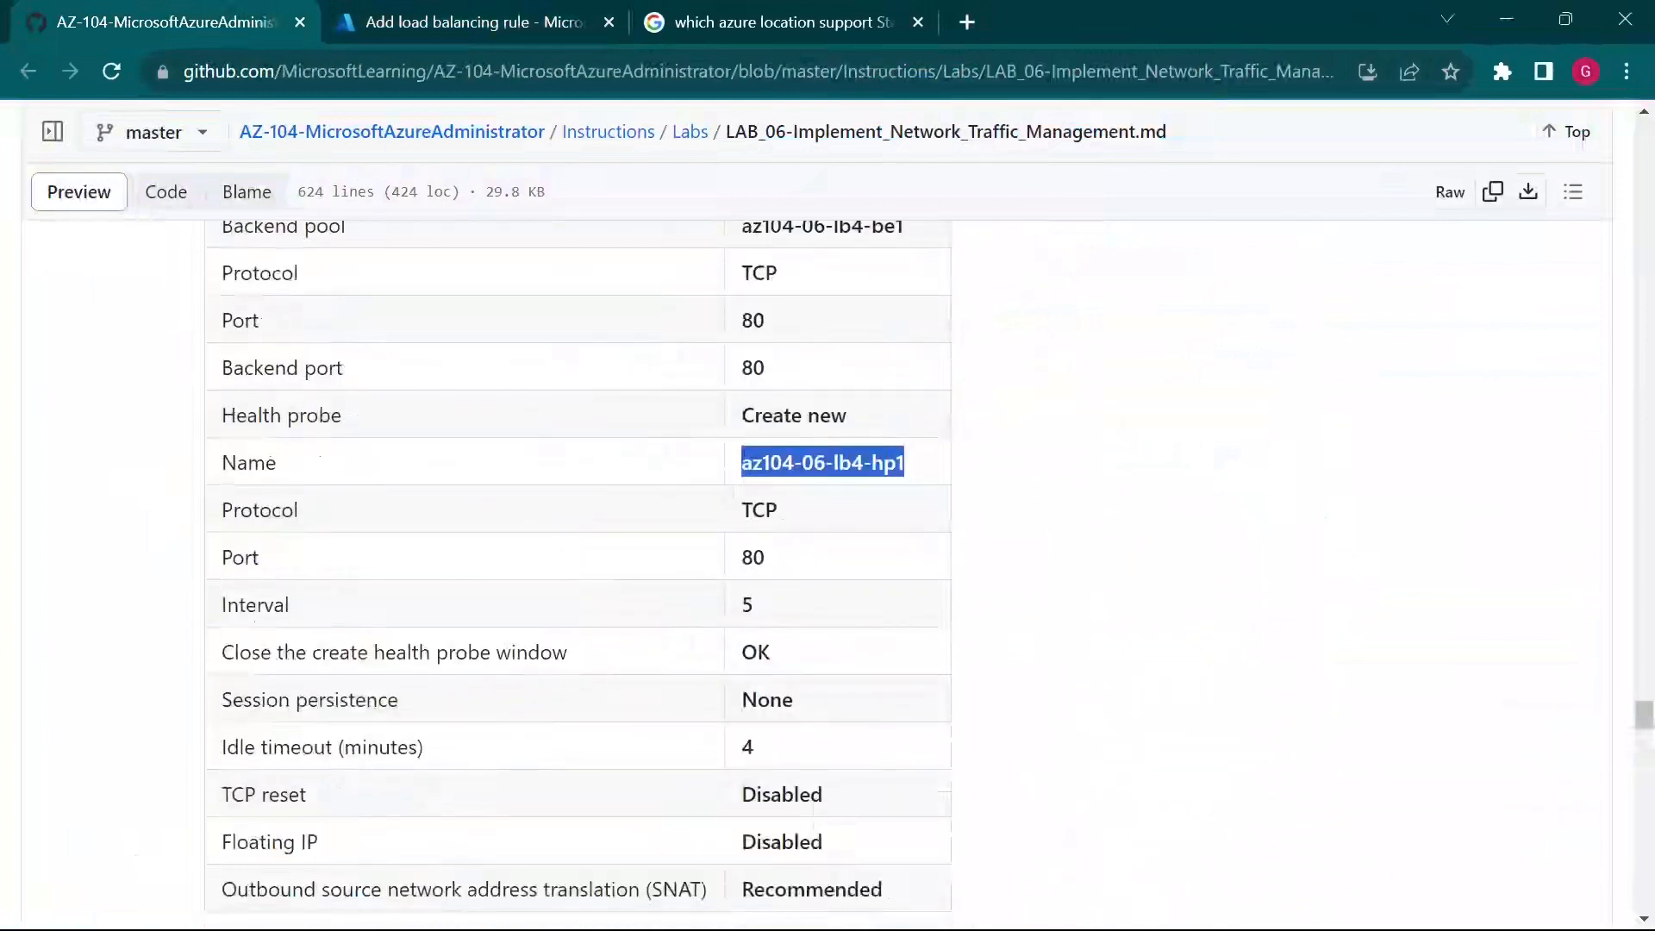
pyautogui.scroll(-1, 466, 729)
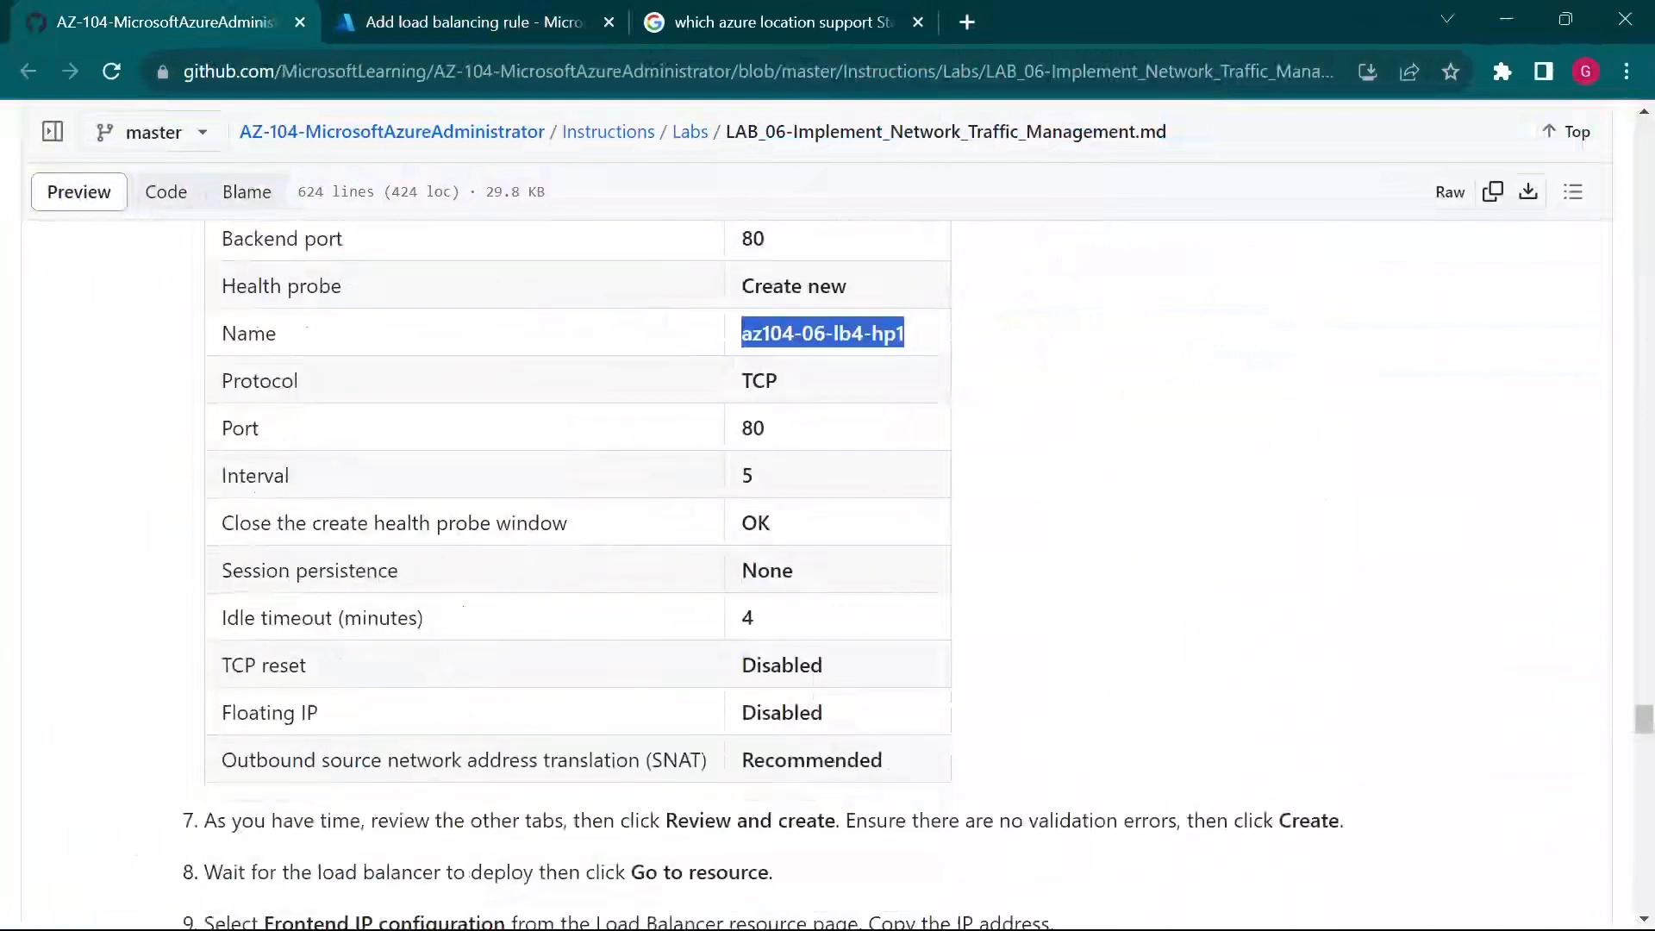
pyautogui.moveTo(307, 571); pyautogui.dragTo(434, 598)
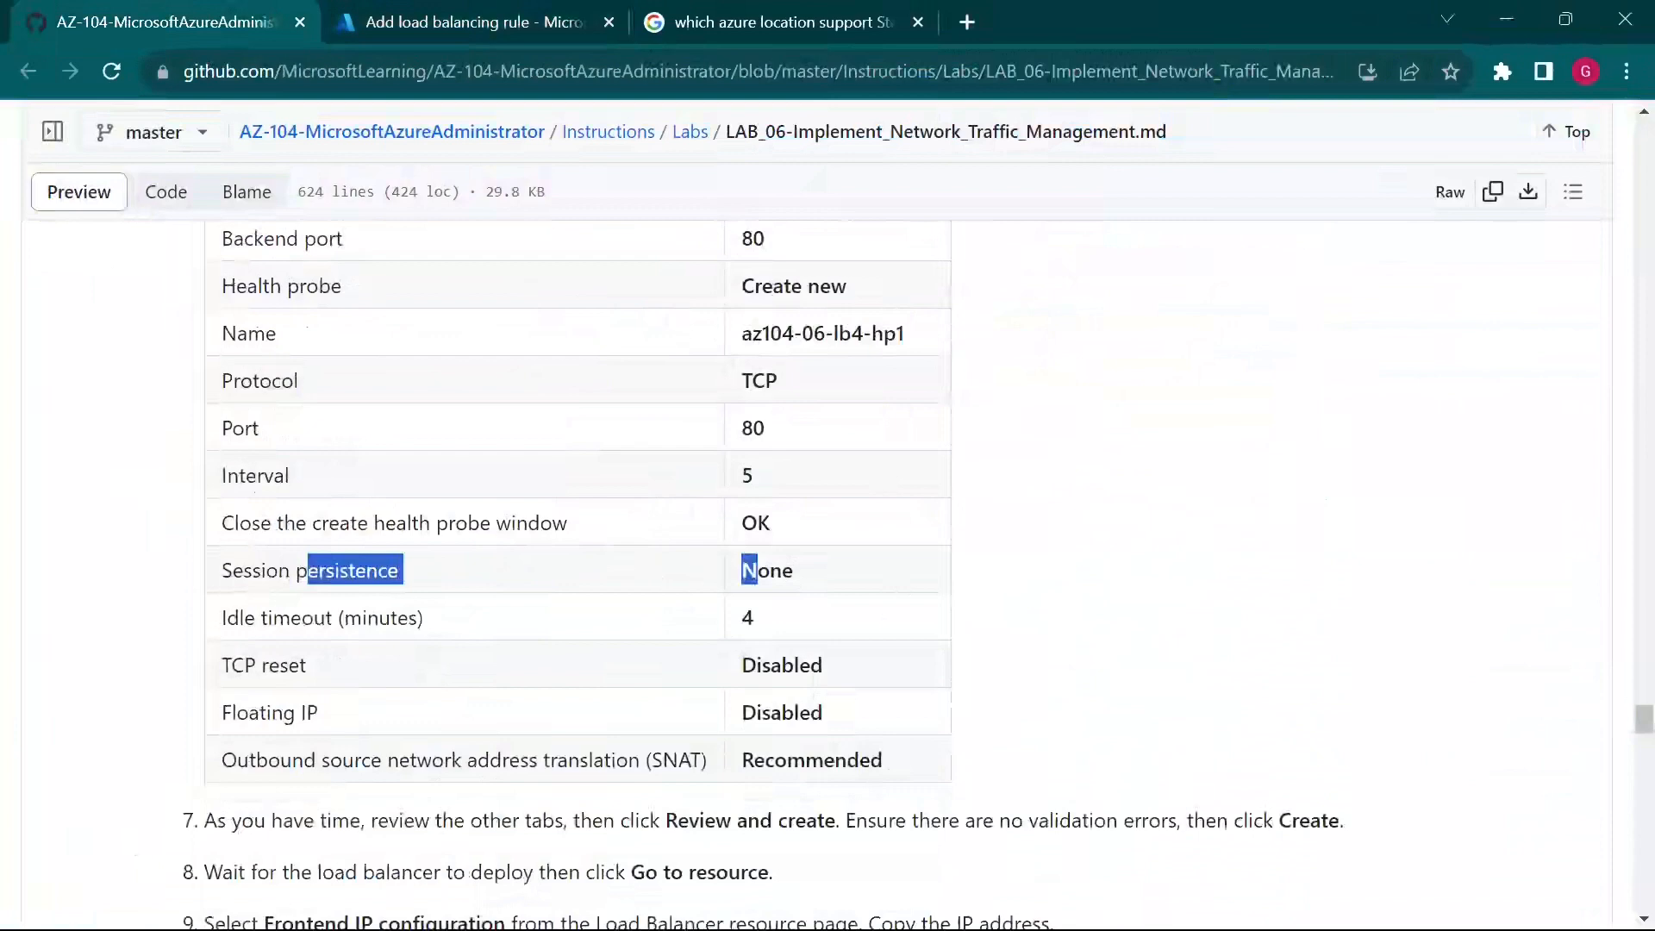
pyautogui.click(392, 19)
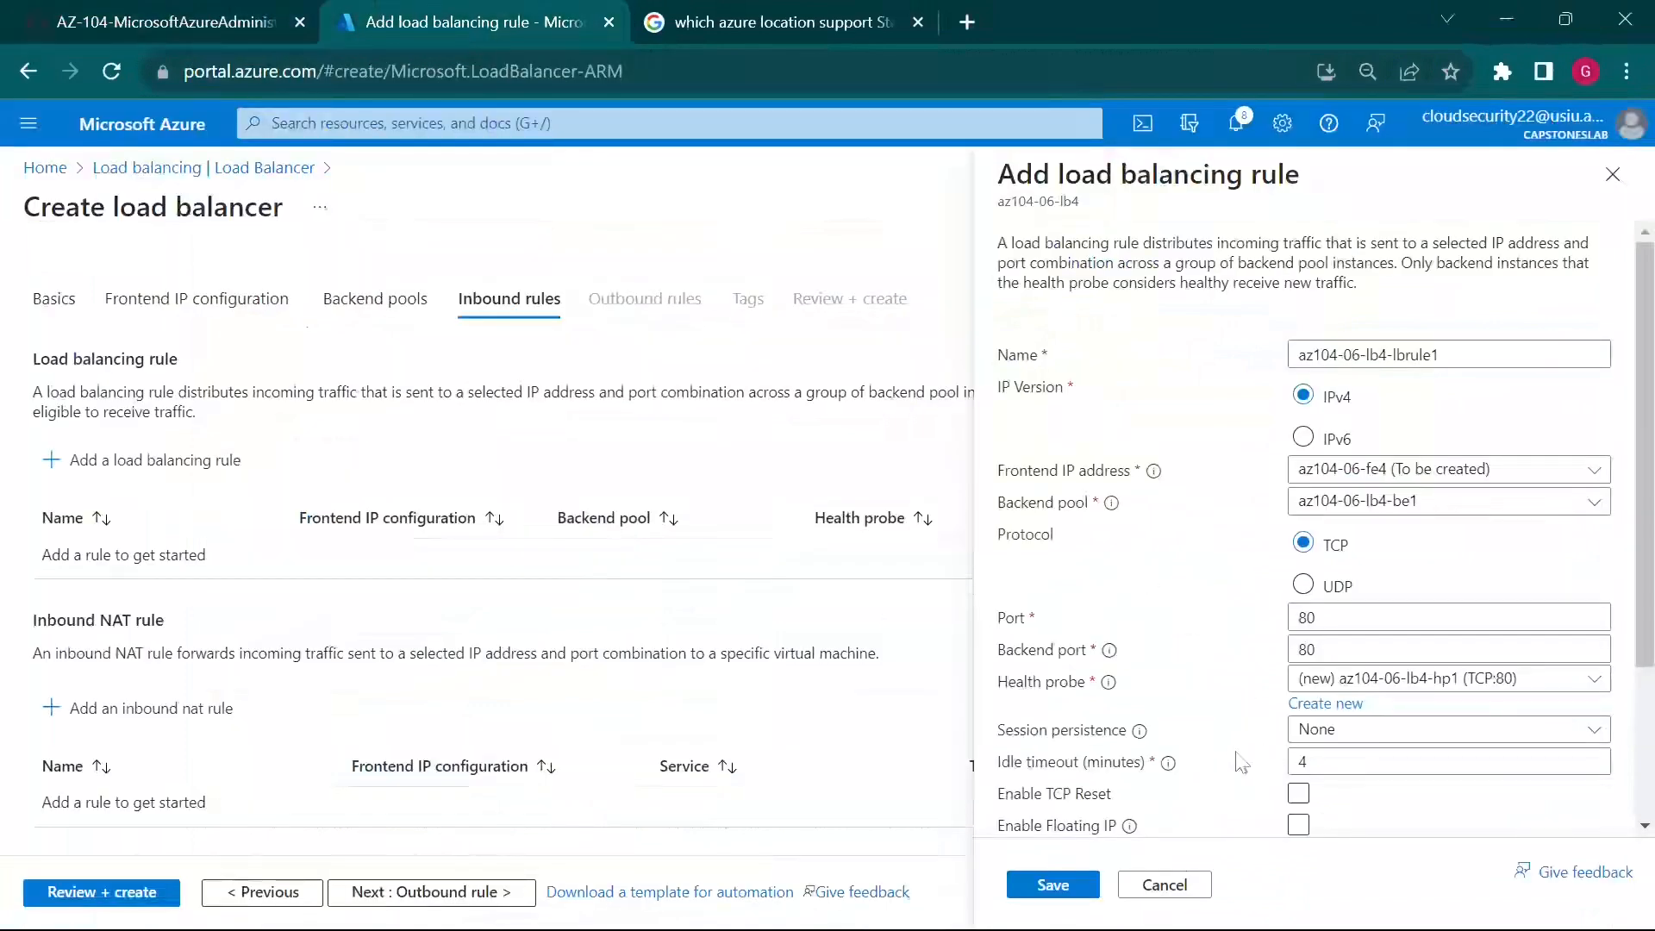
pyautogui.scroll(-1, 1241, 760)
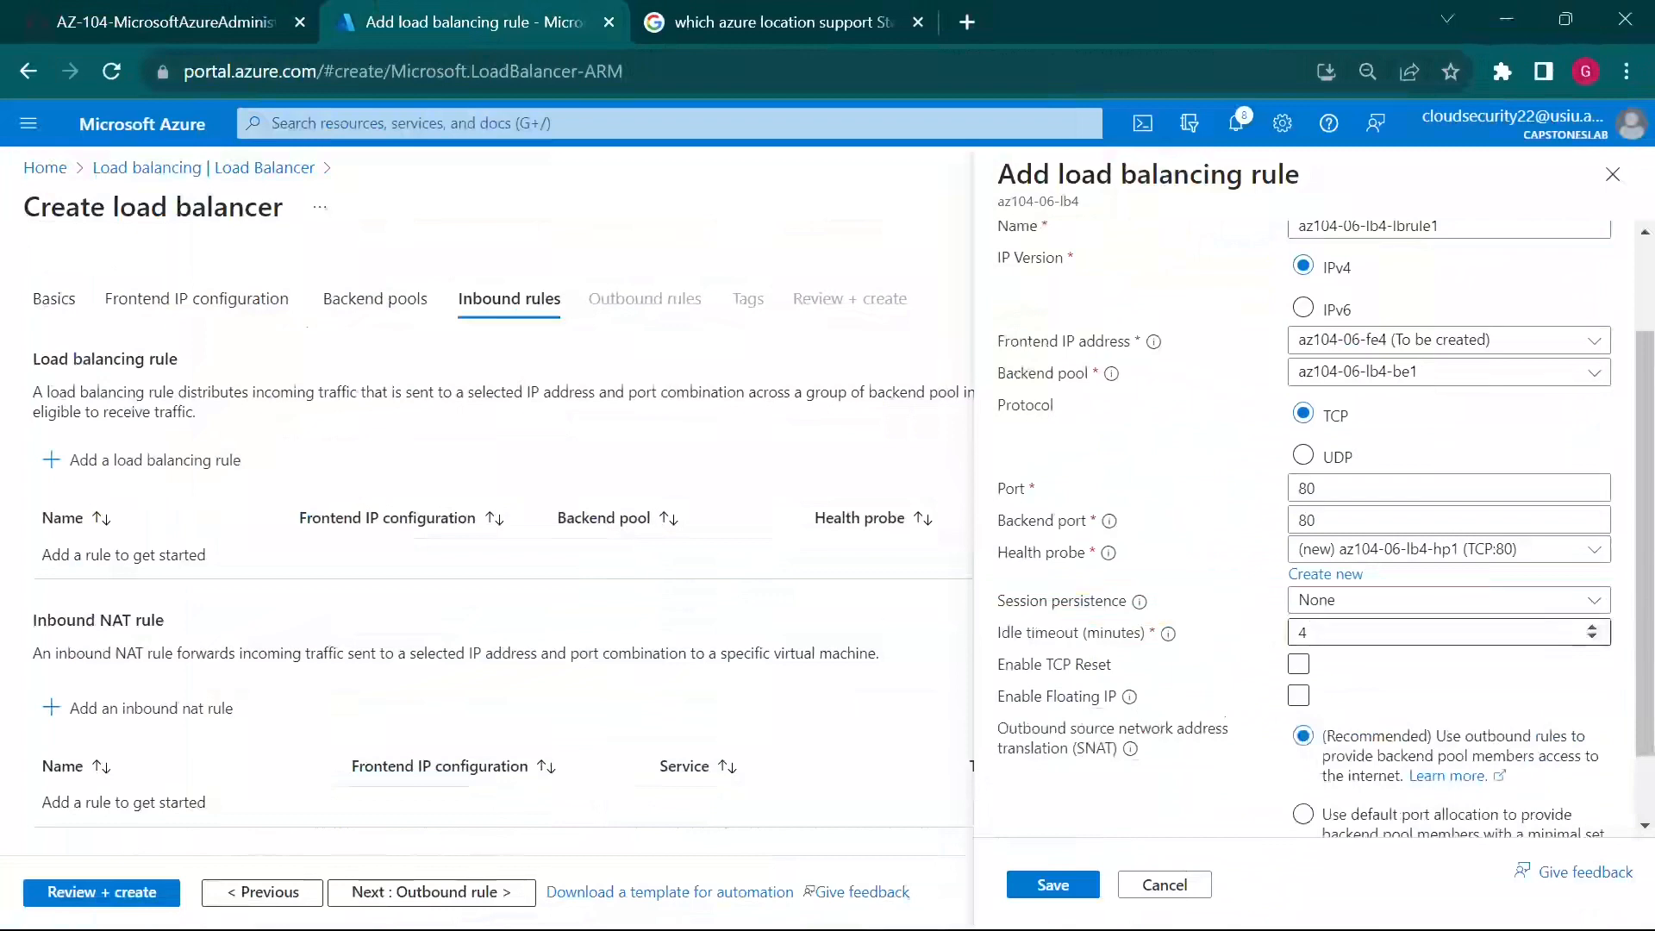
pyautogui.click(52, 21)
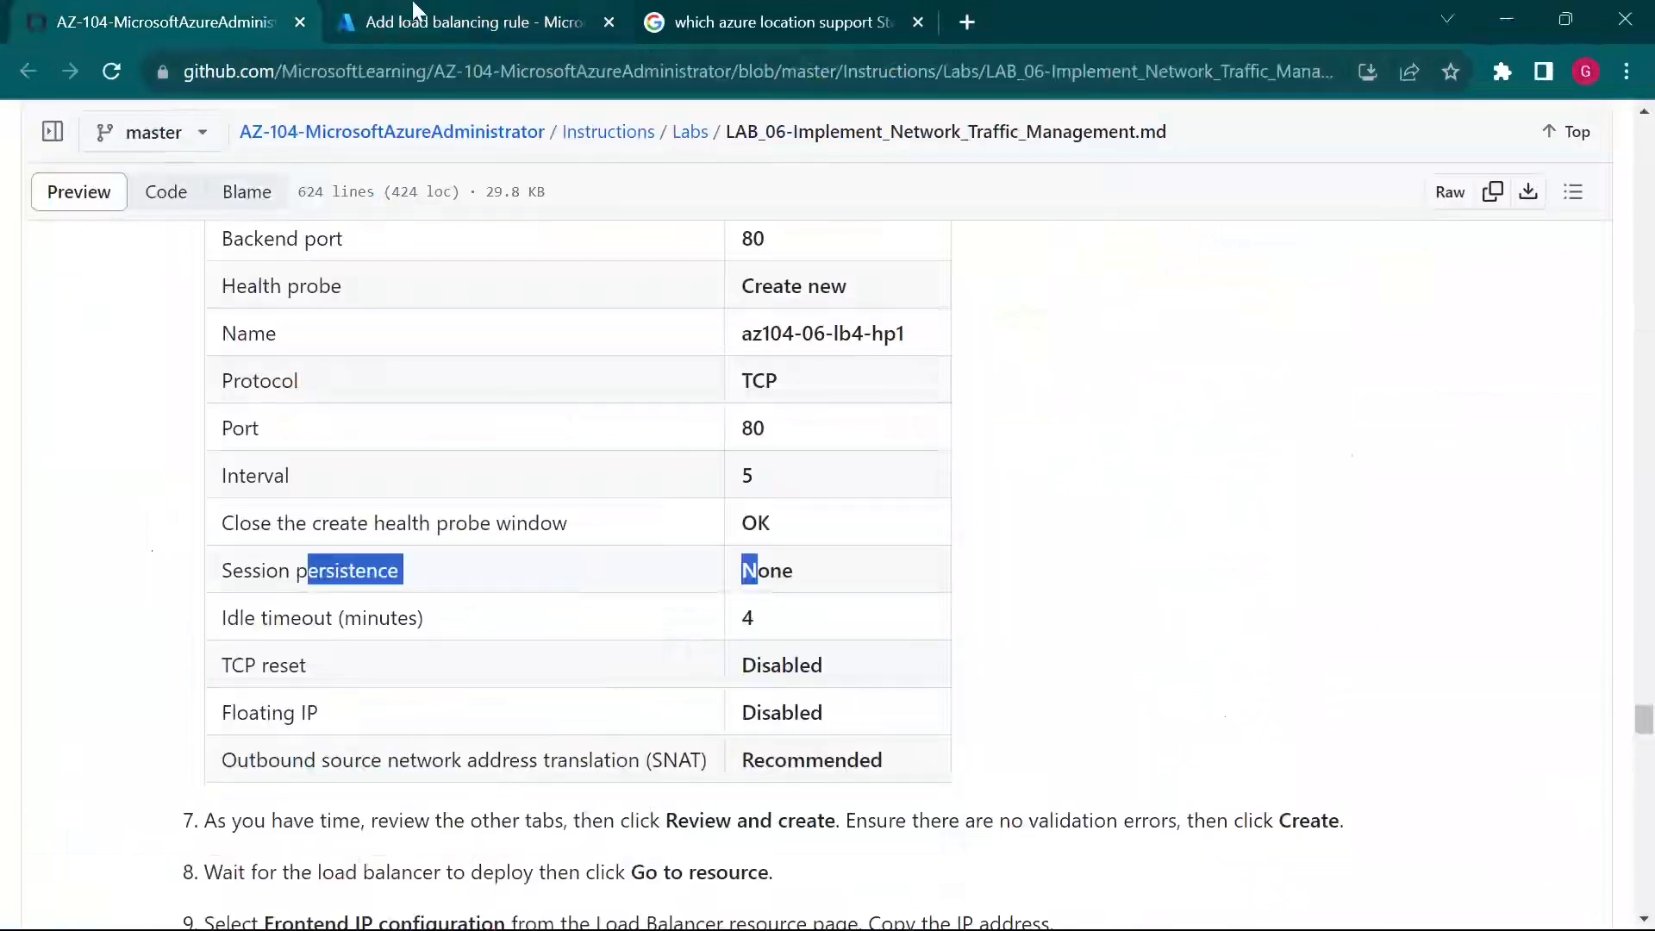
# Step: Recheck the rule's remaining settings against the lab guide and save the load balancing rule az104-06-lb4-lbrule1
pyautogui.click(371, 18)
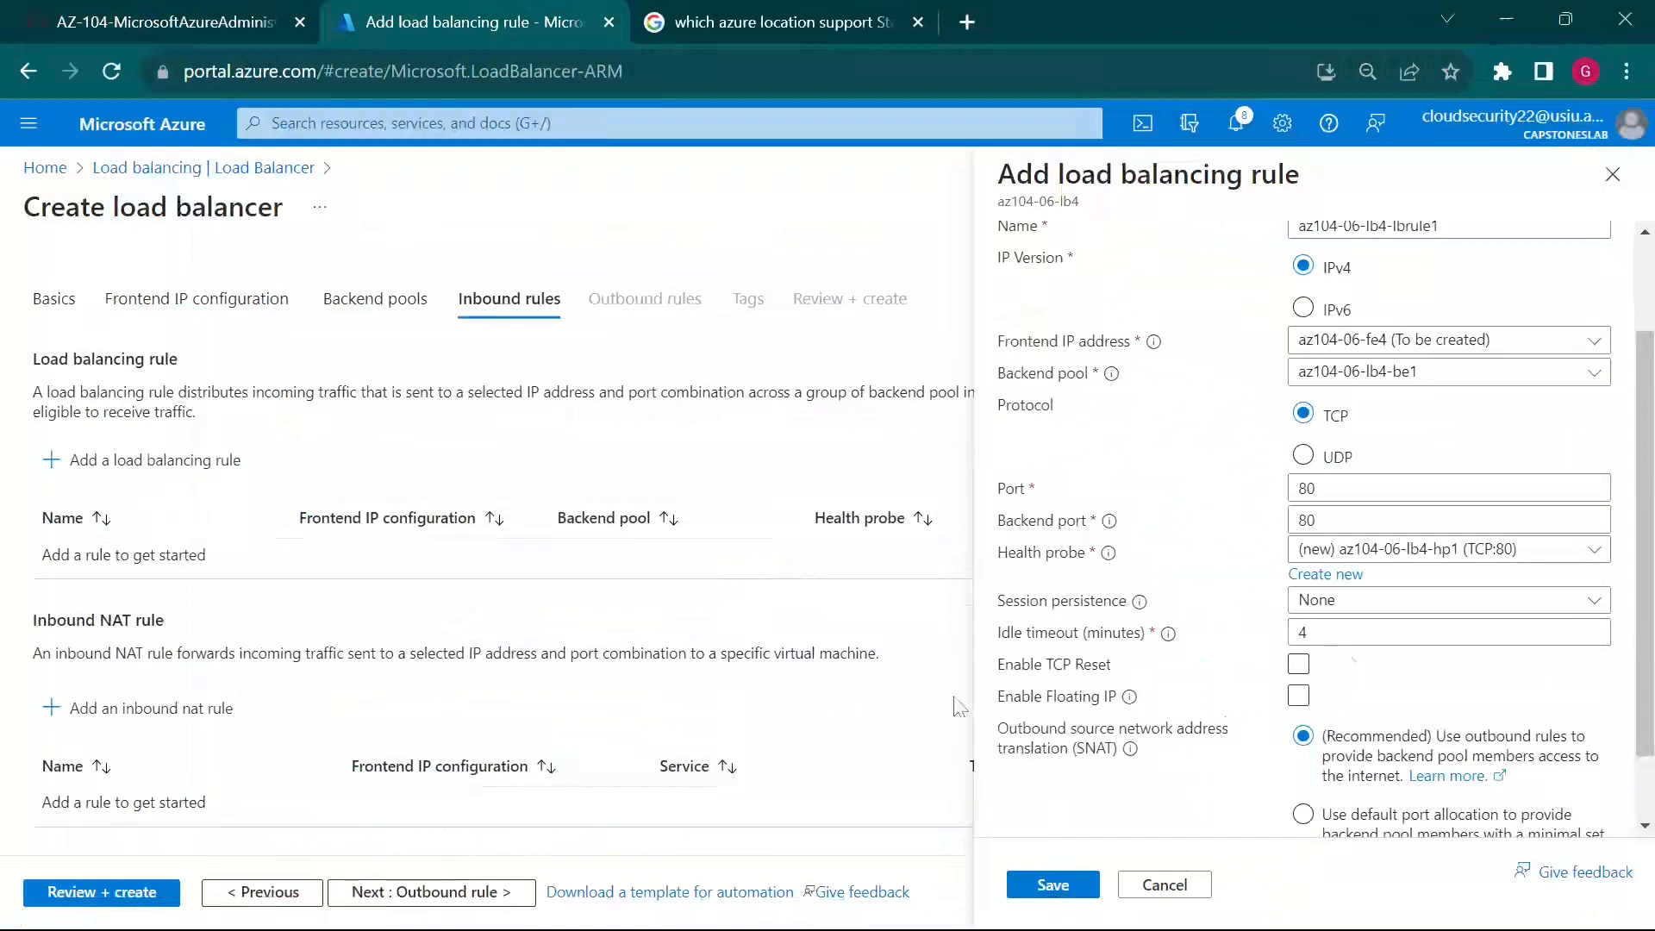
pyautogui.click(173, 21)
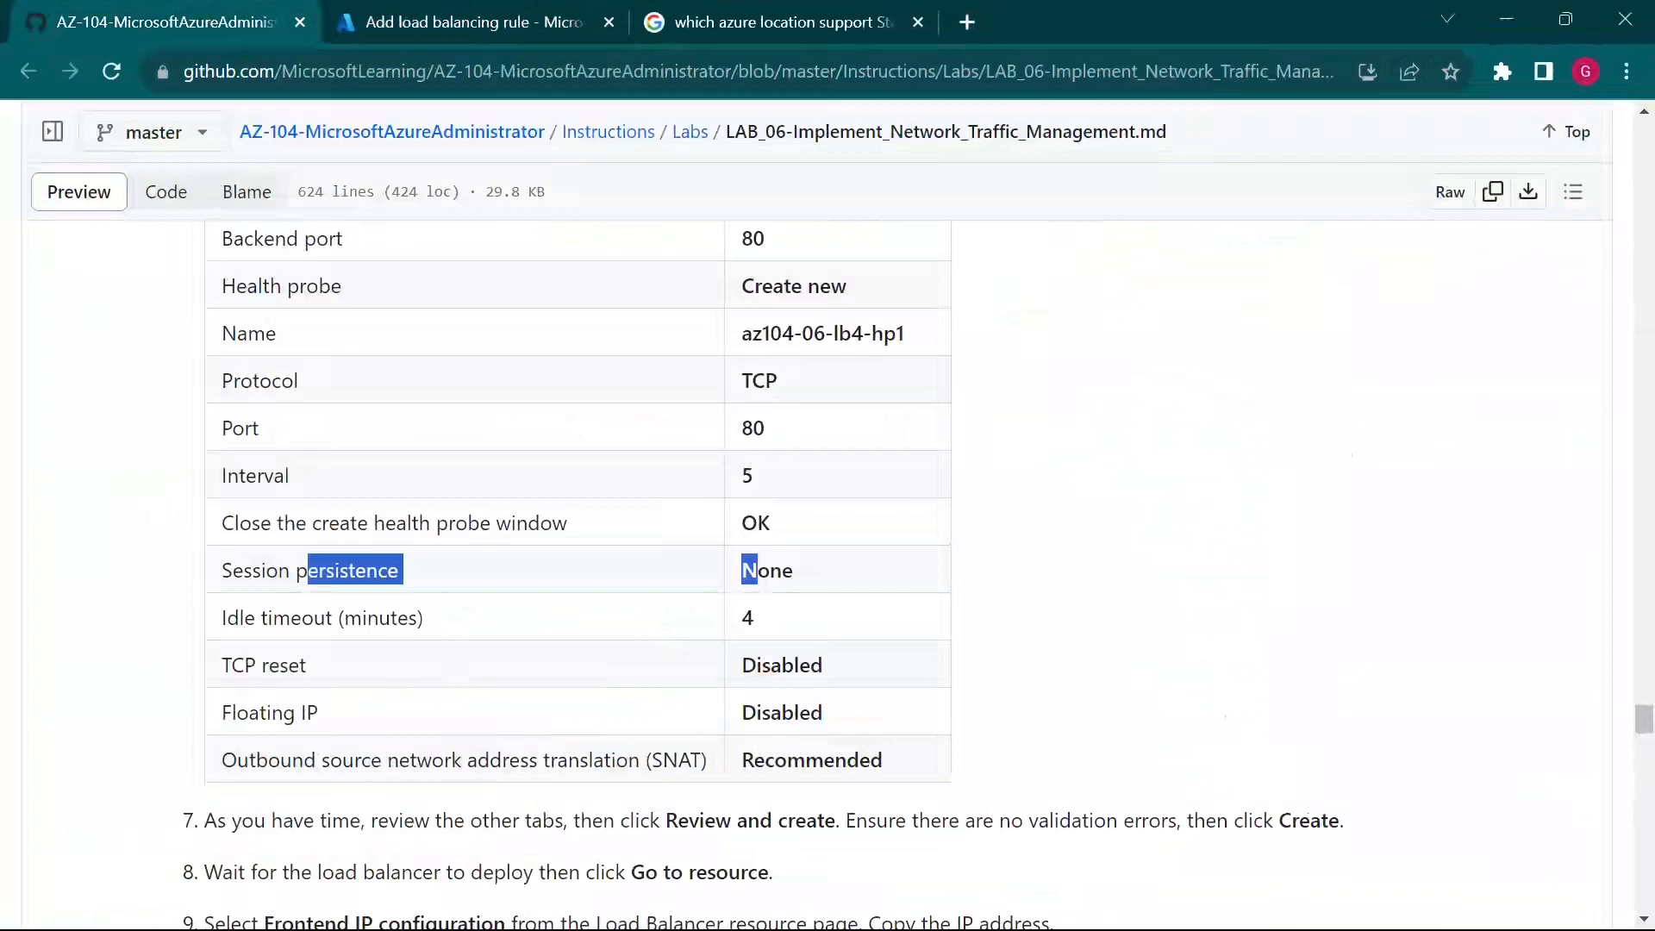
pyautogui.click(371, 19)
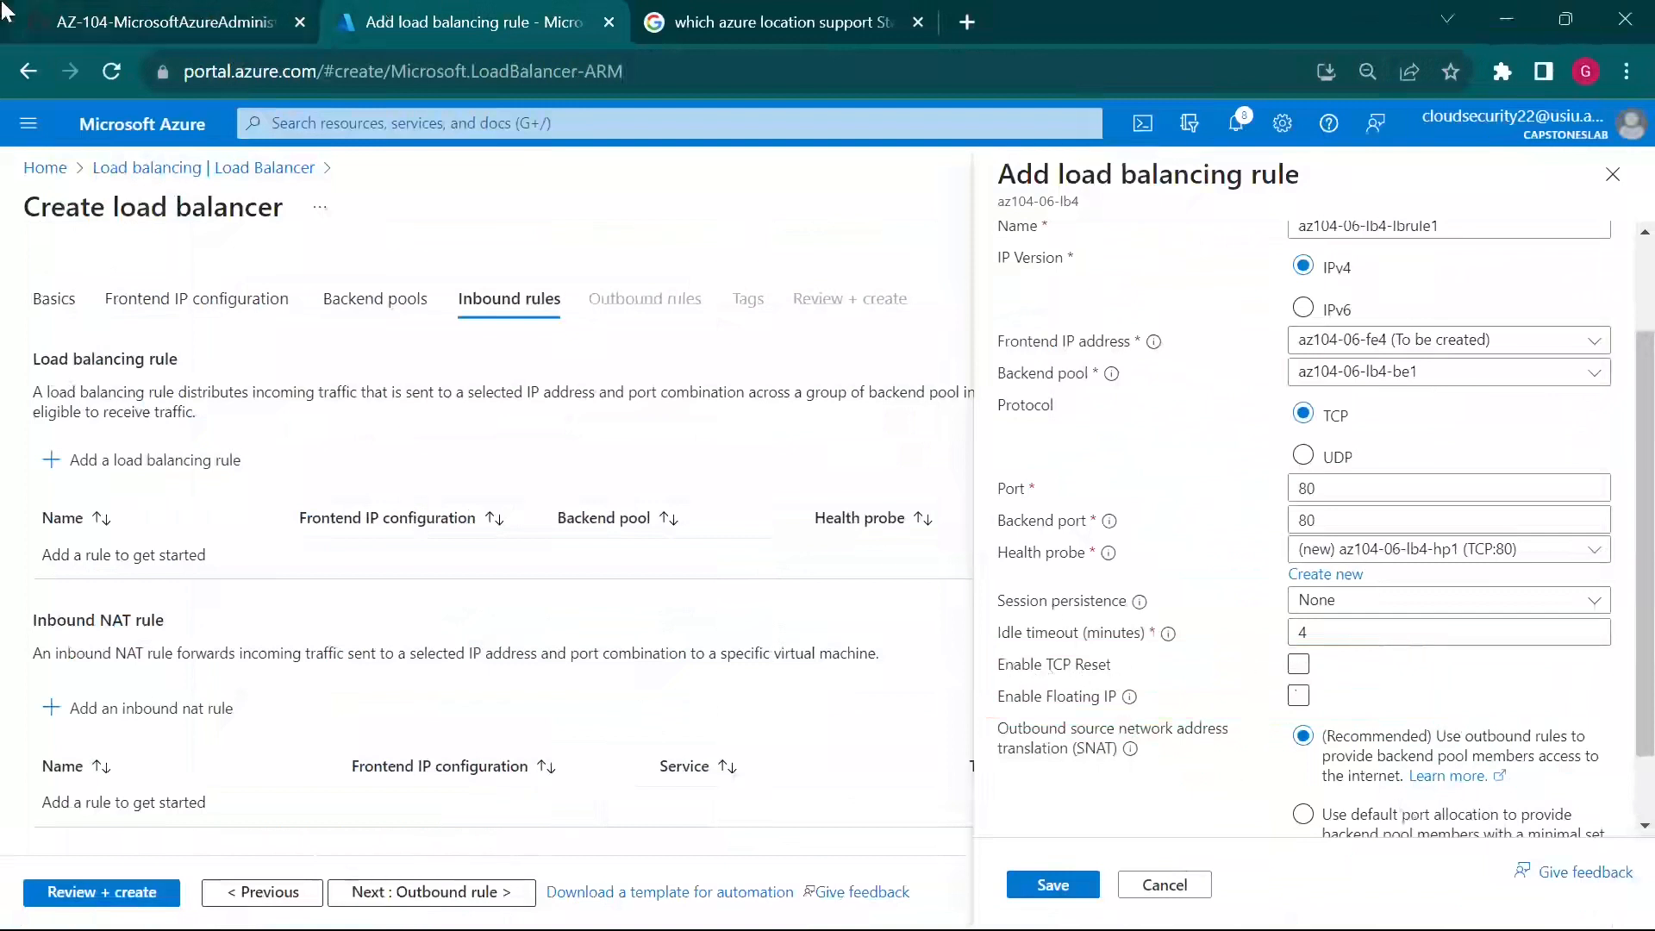
pyautogui.click(112, 12)
pyautogui.scroll(-3, 483, 575)
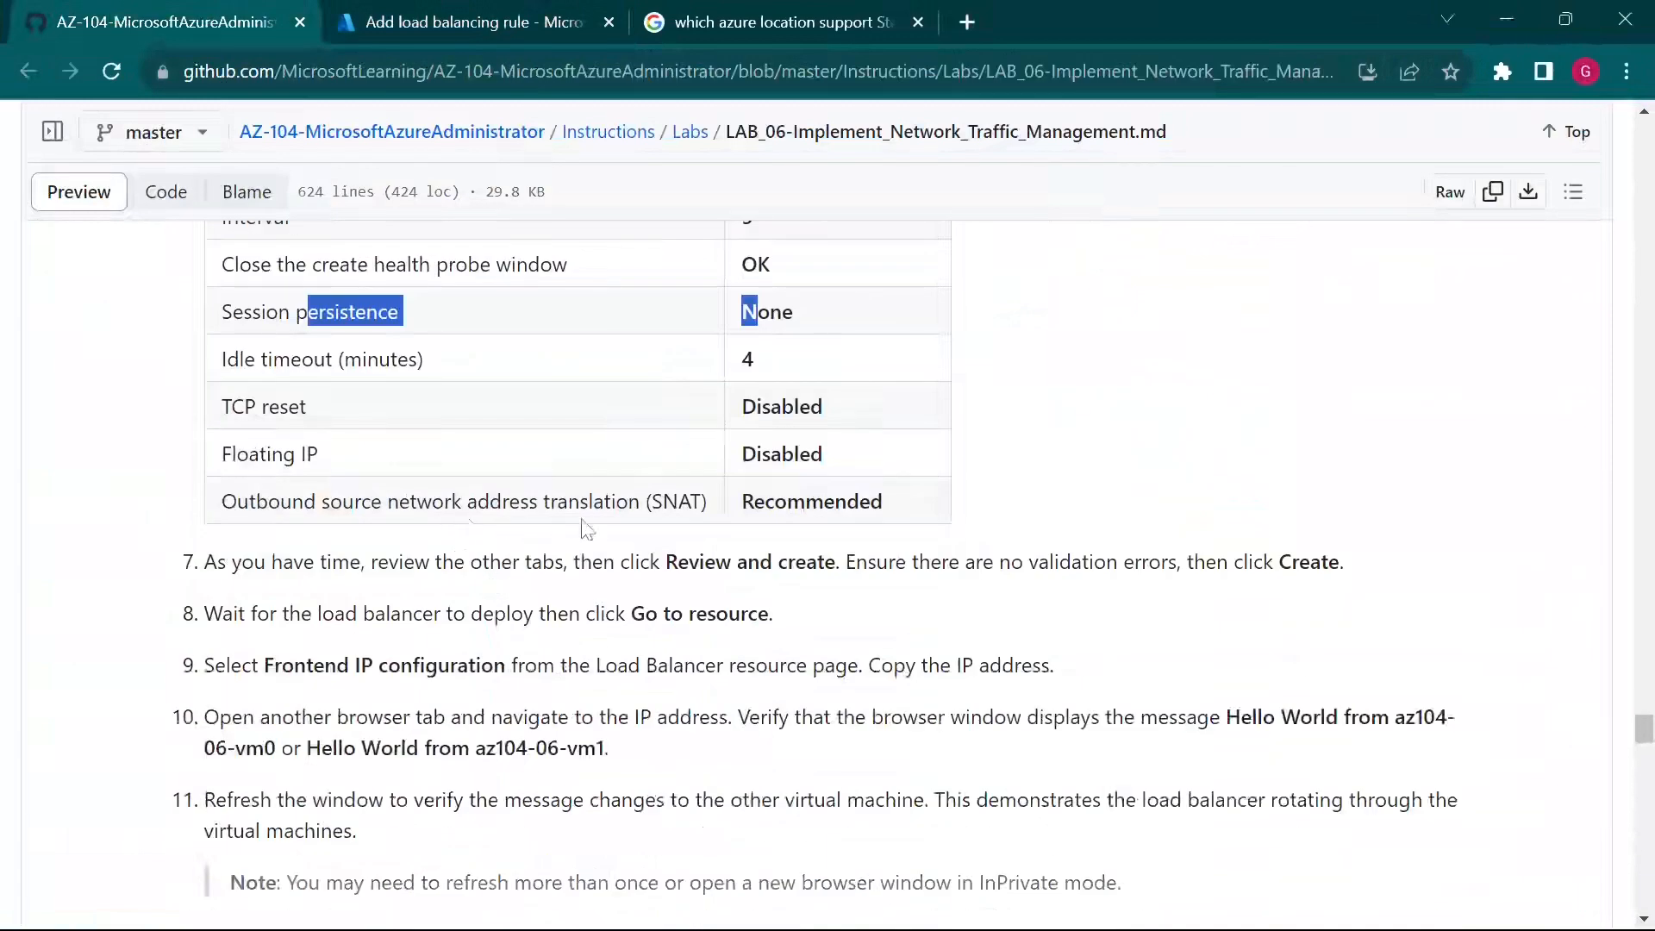
pyautogui.click(483, 21)
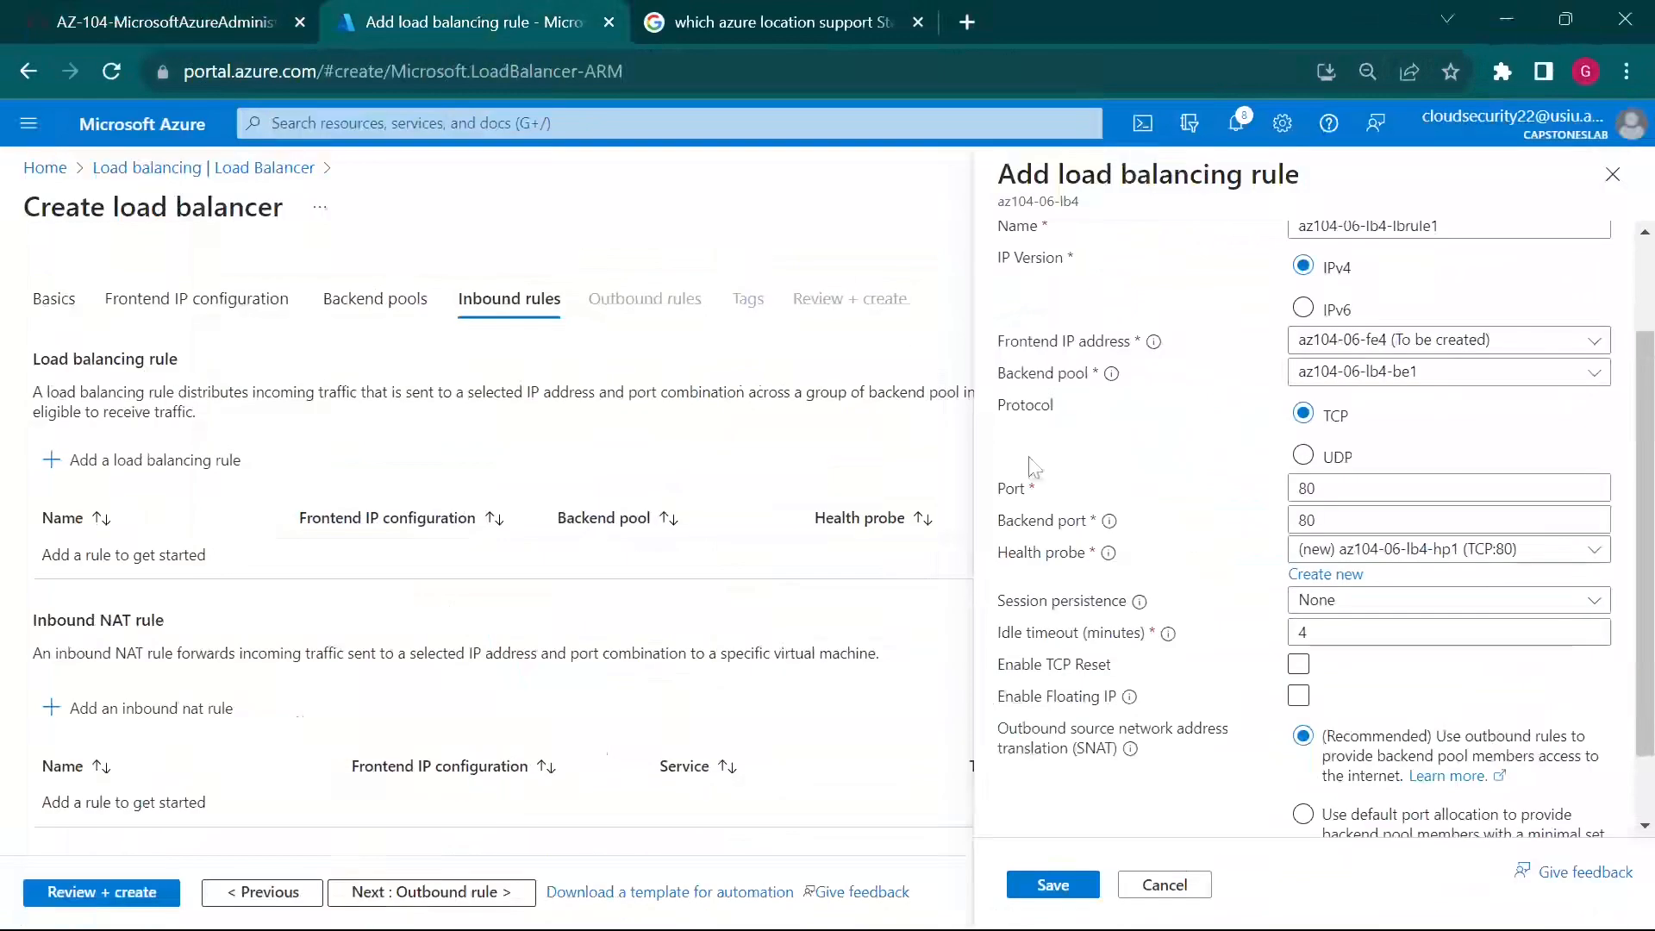
pyautogui.scroll(-1, 1254, 689)
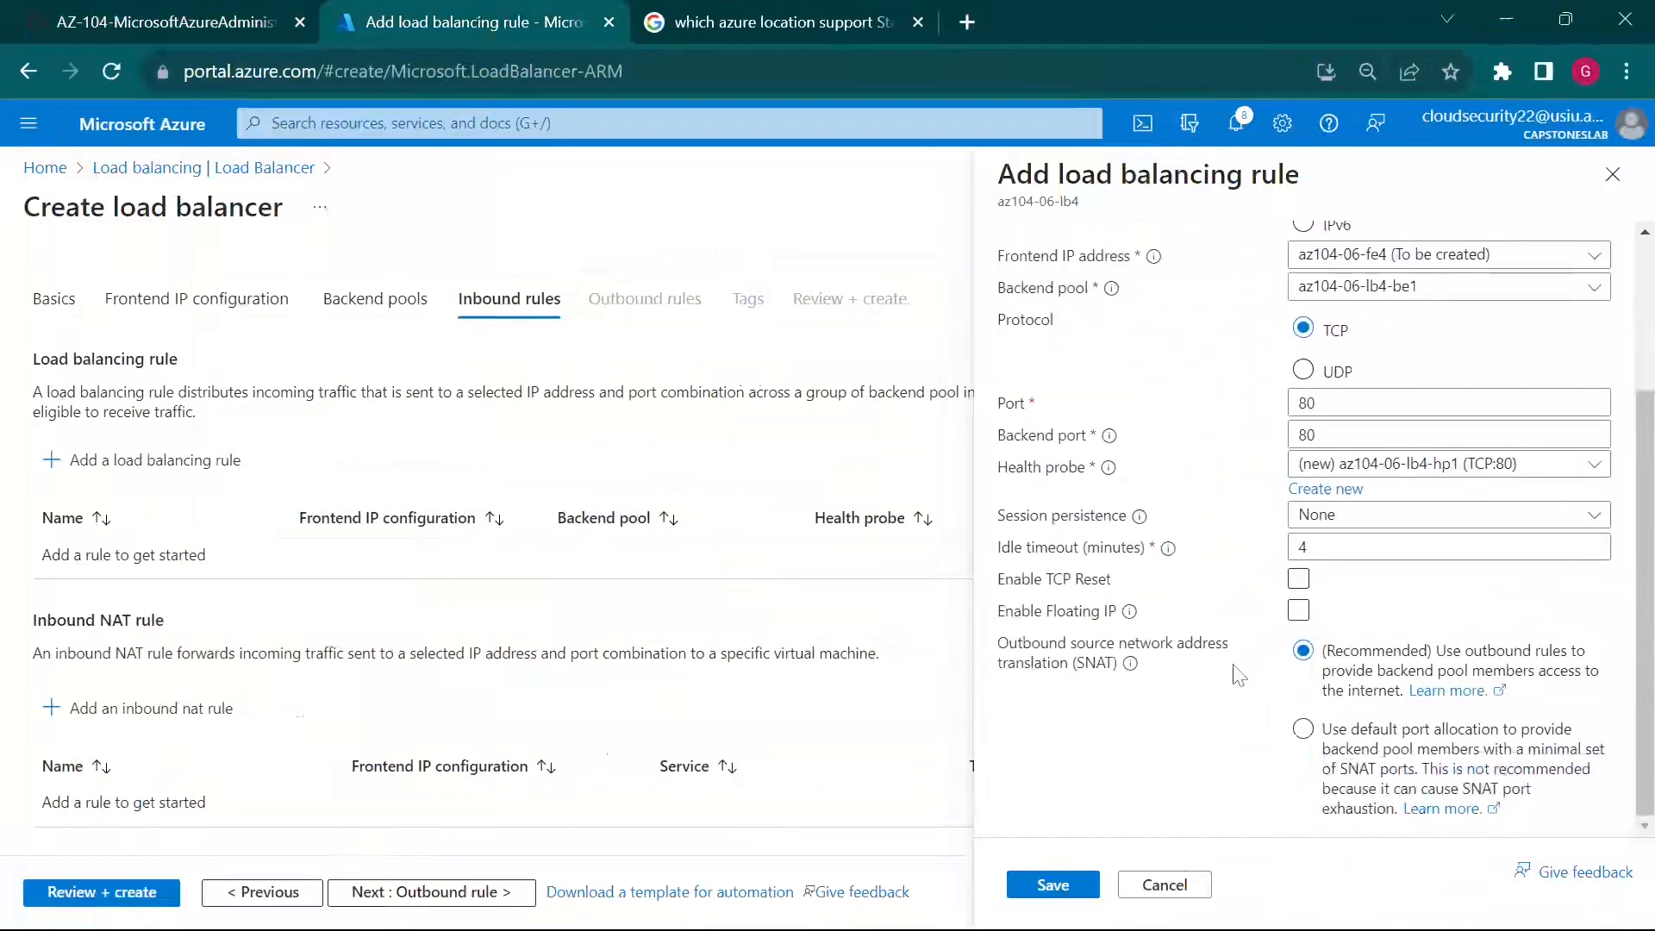
pyautogui.scroll(2, 1239, 675)
pyautogui.click(1053, 886)
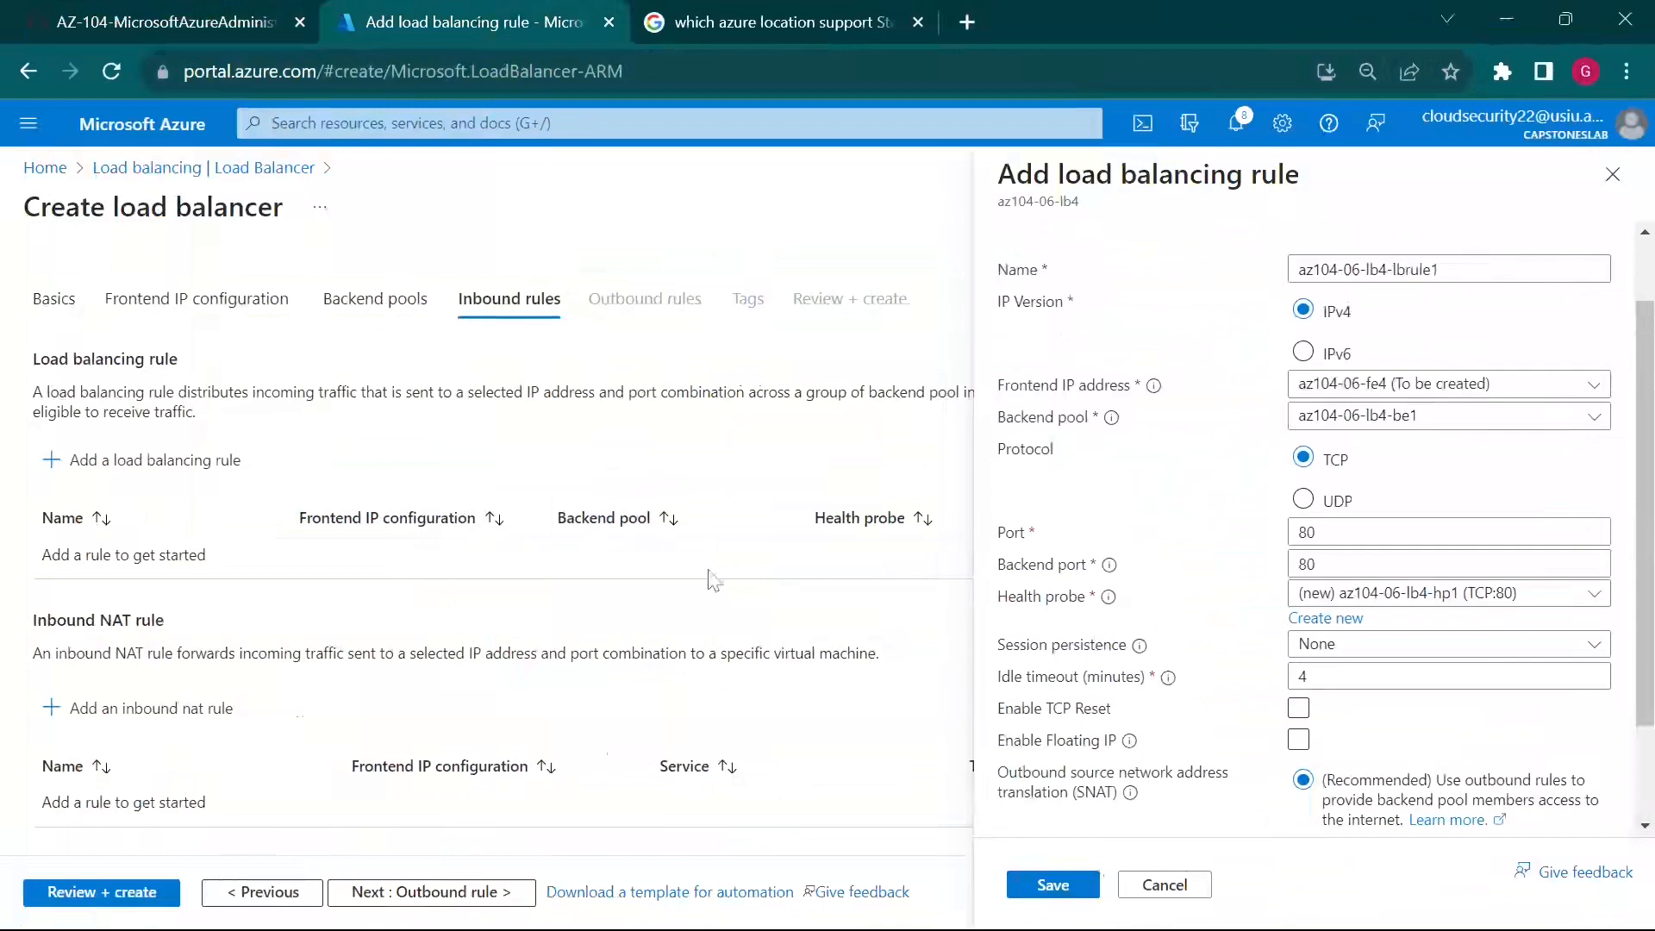
# Step: Check the guide's next instruction, leave the outbound rules empty, and submit az104-06-lb4 for review and creation
pyautogui.click(129, 19)
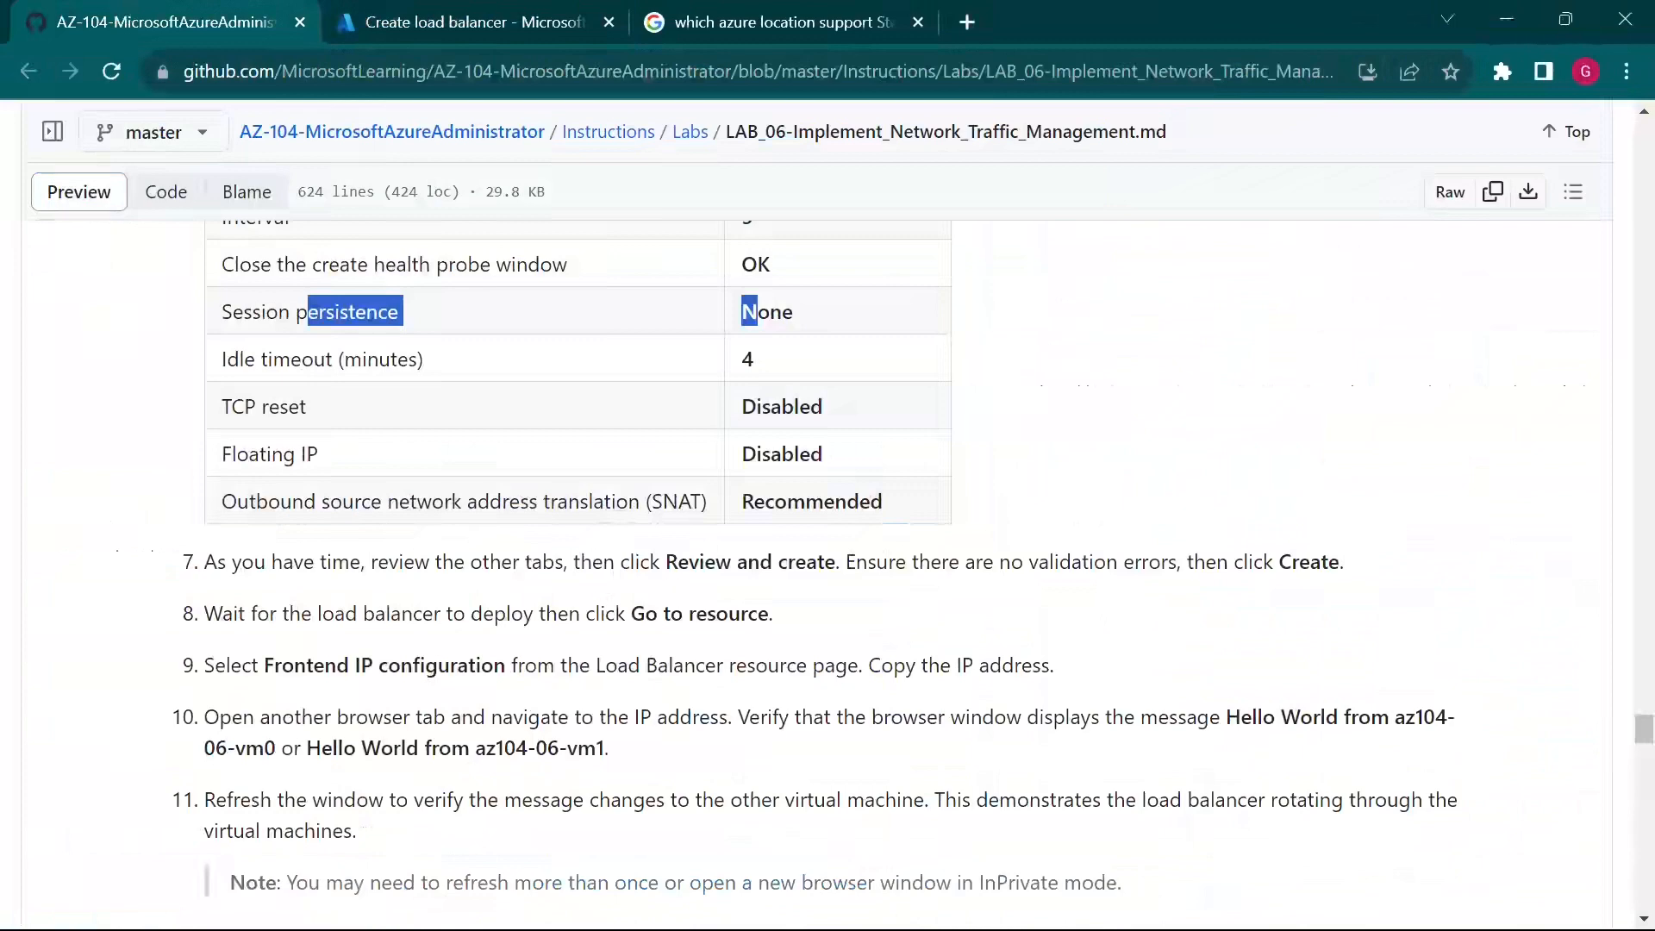
pyautogui.click(447, 19)
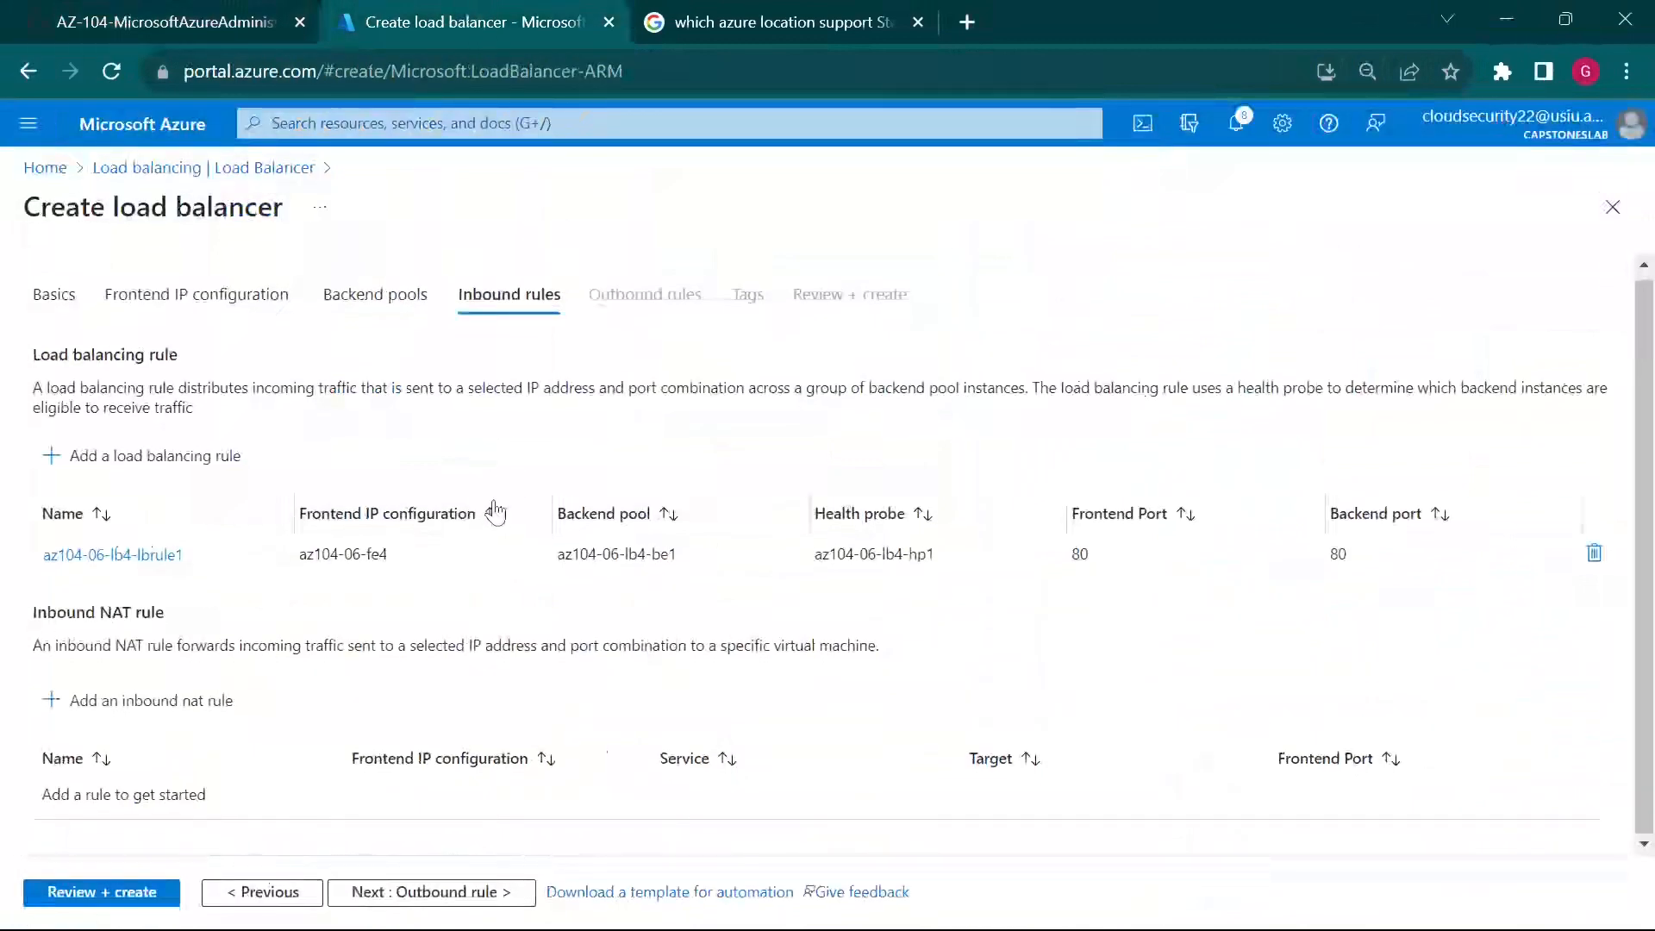
pyautogui.click(460, 893)
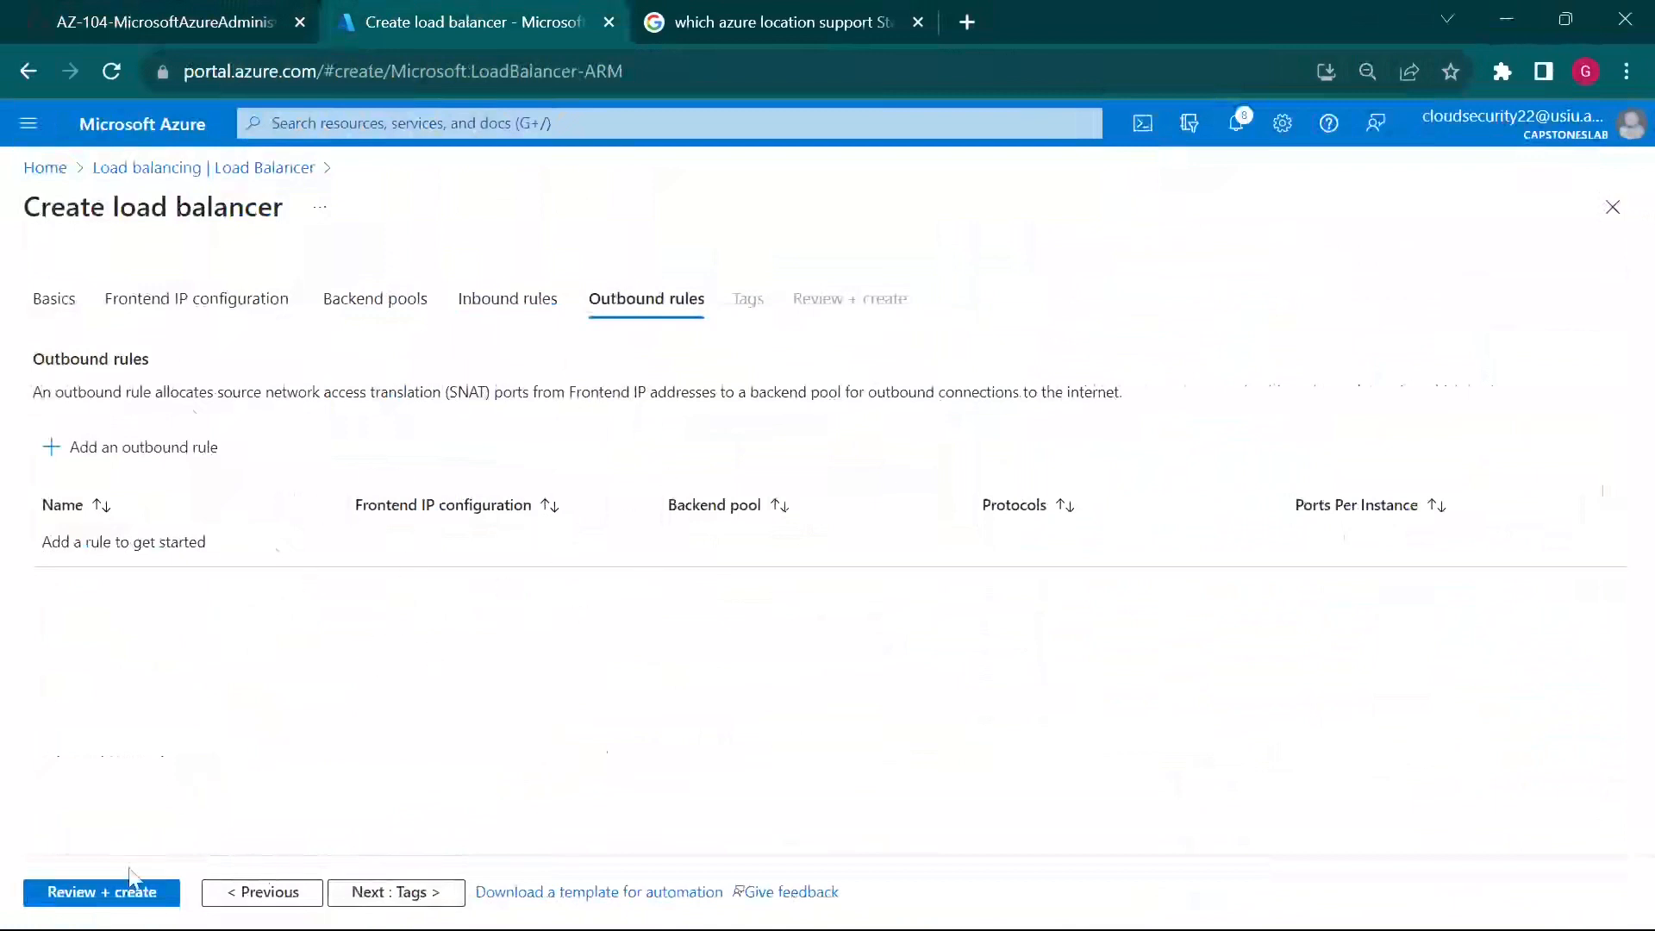
pyautogui.click(112, 12)
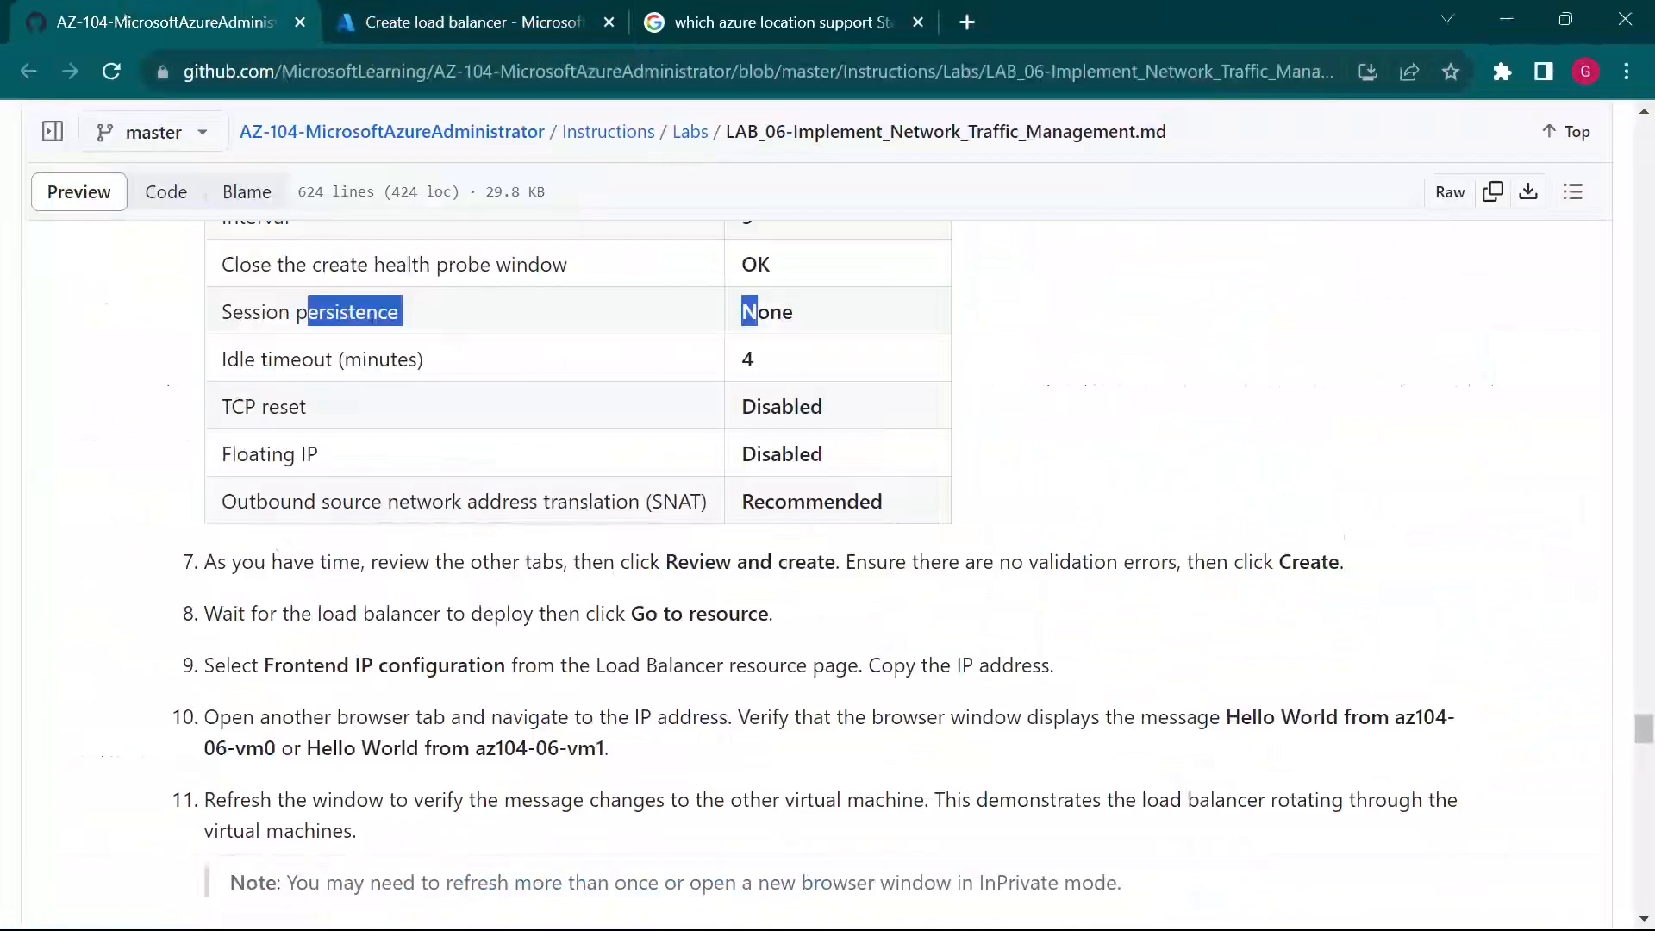
pyautogui.click(349, 19)
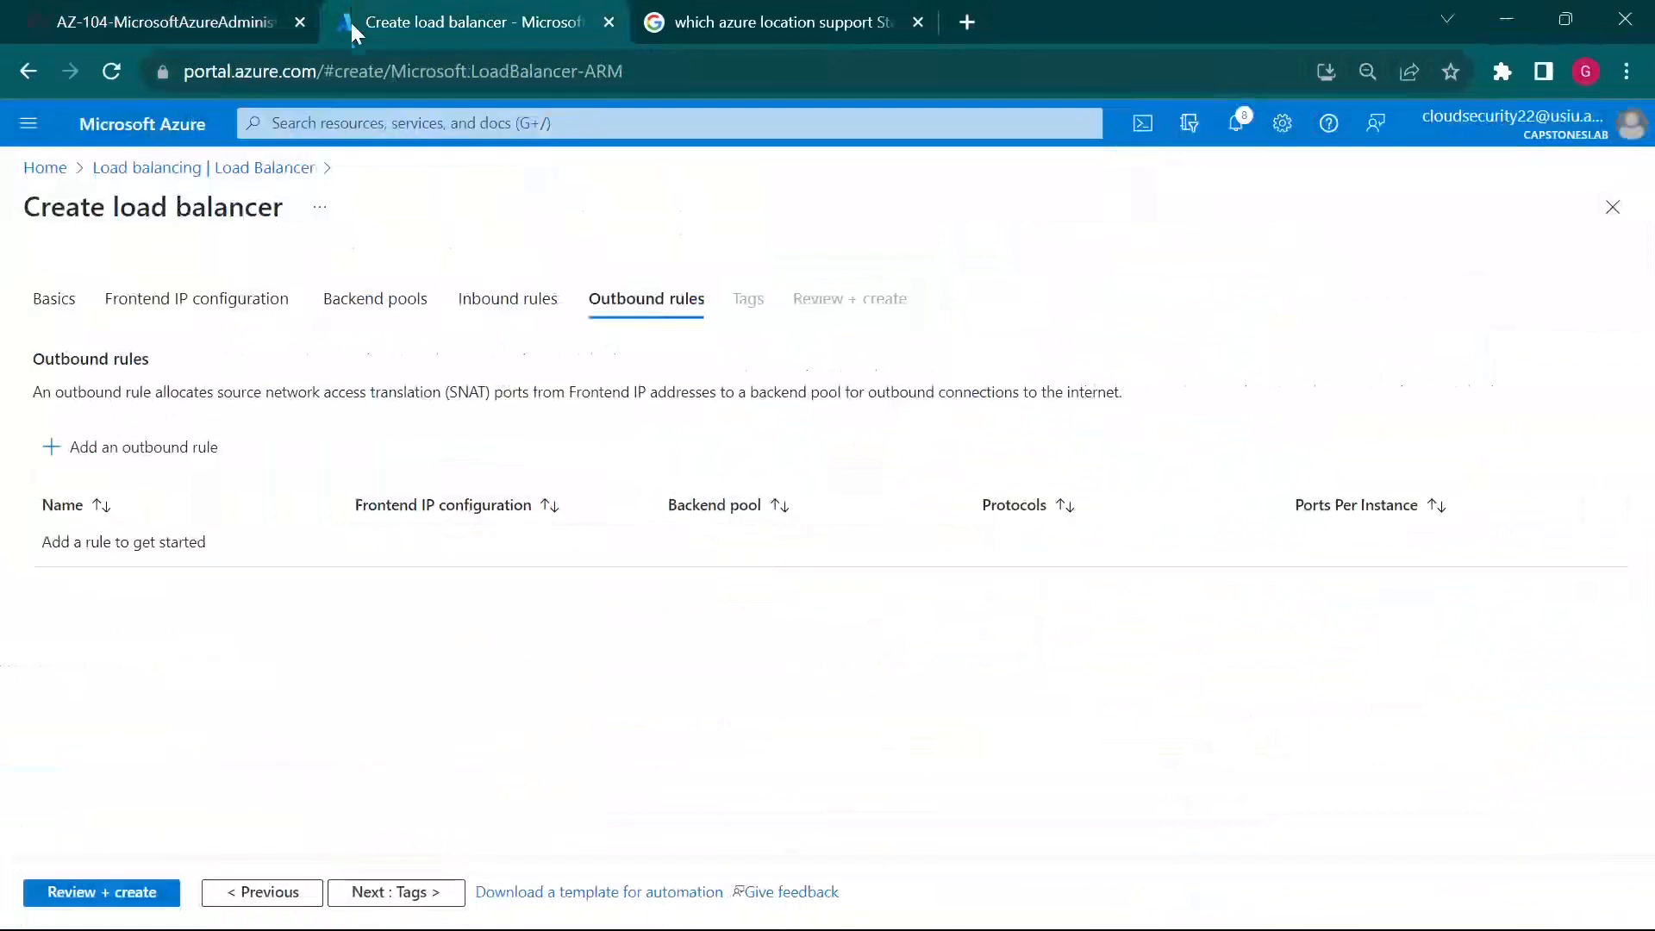
pyautogui.click(129, 892)
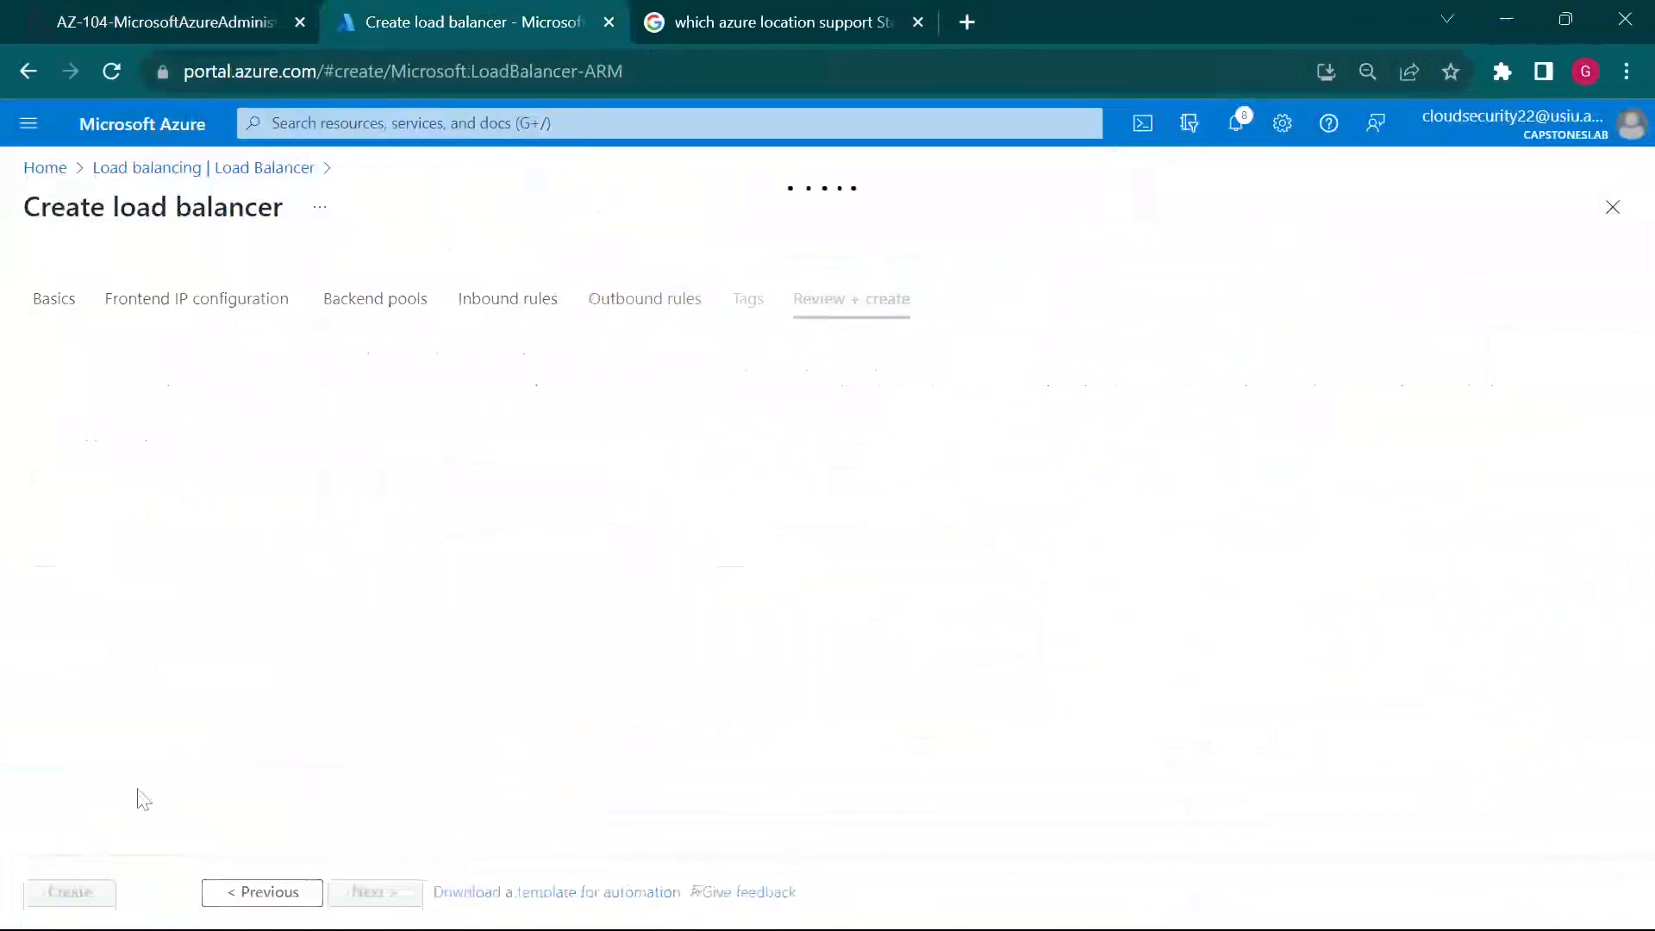
pyautogui.click(87, 897)
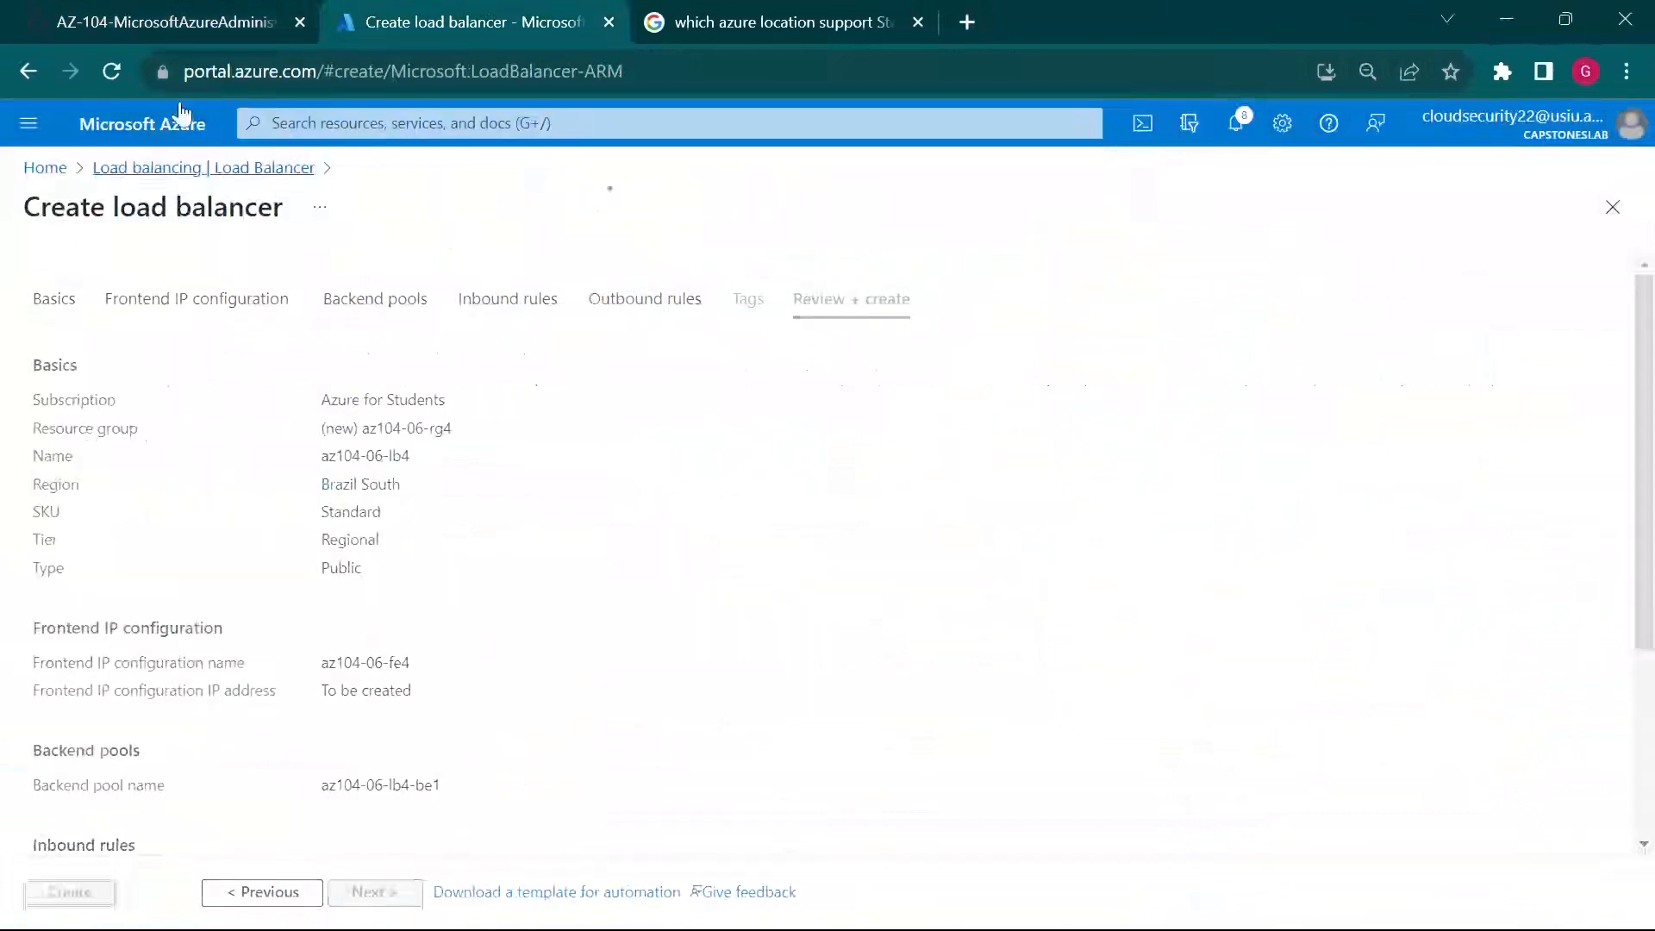
# Step: Read the lab guide's instructions for after the load balancer deployment, then return to the portal
pyautogui.click(152, 10)
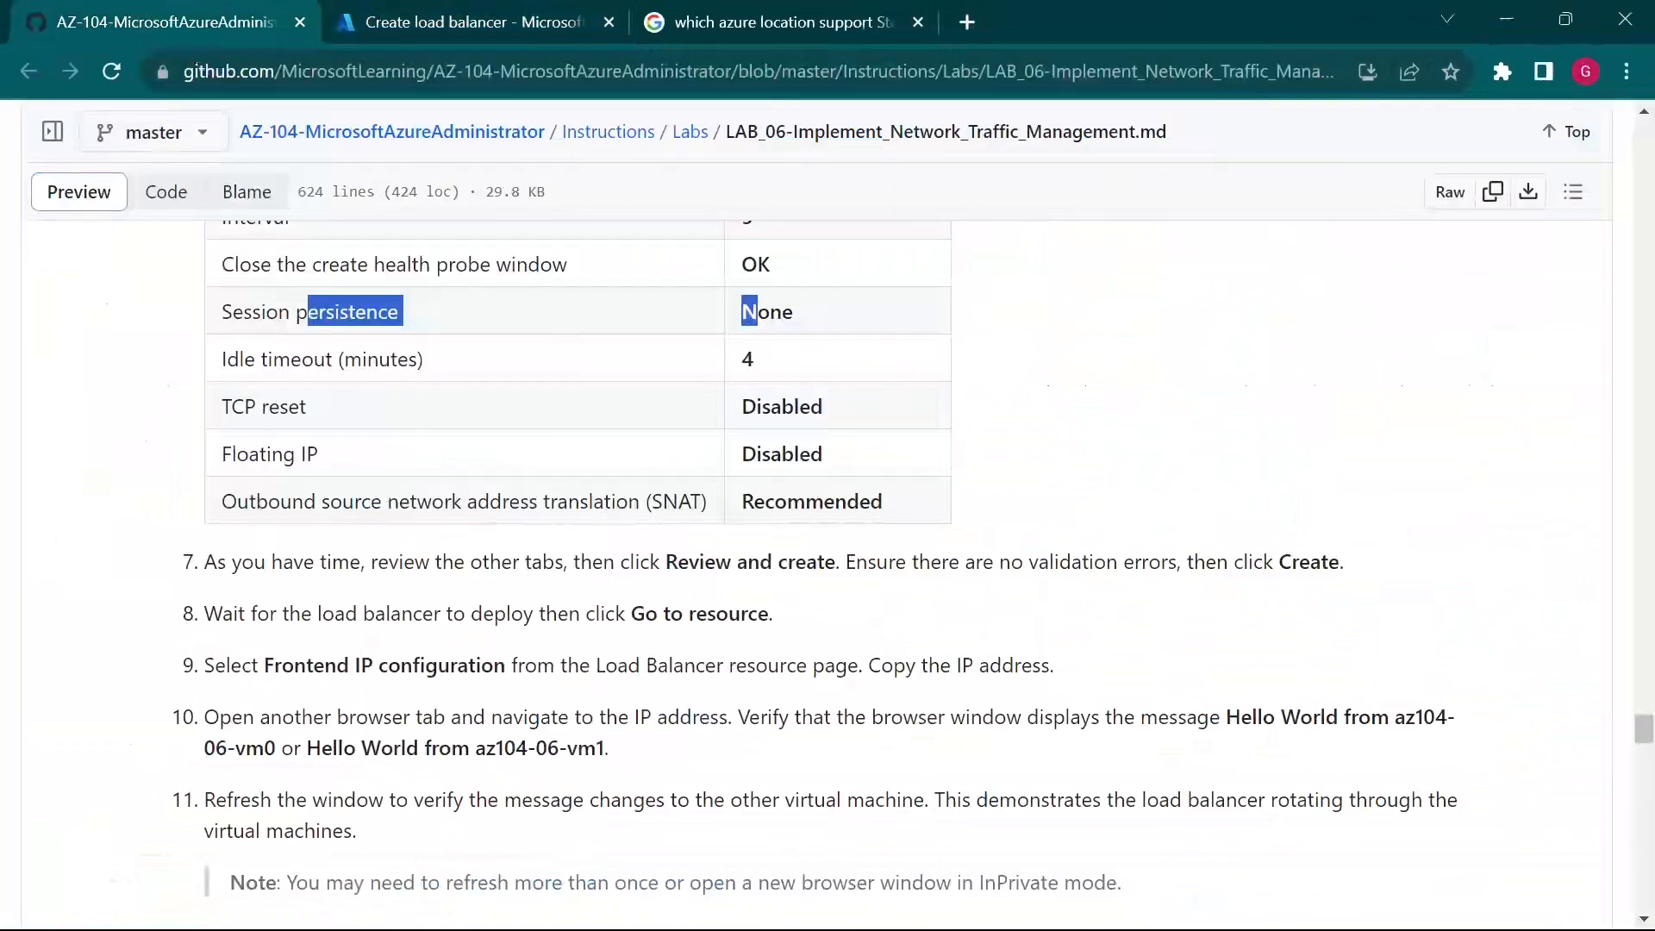
pyautogui.scroll(-1, 707, 619)
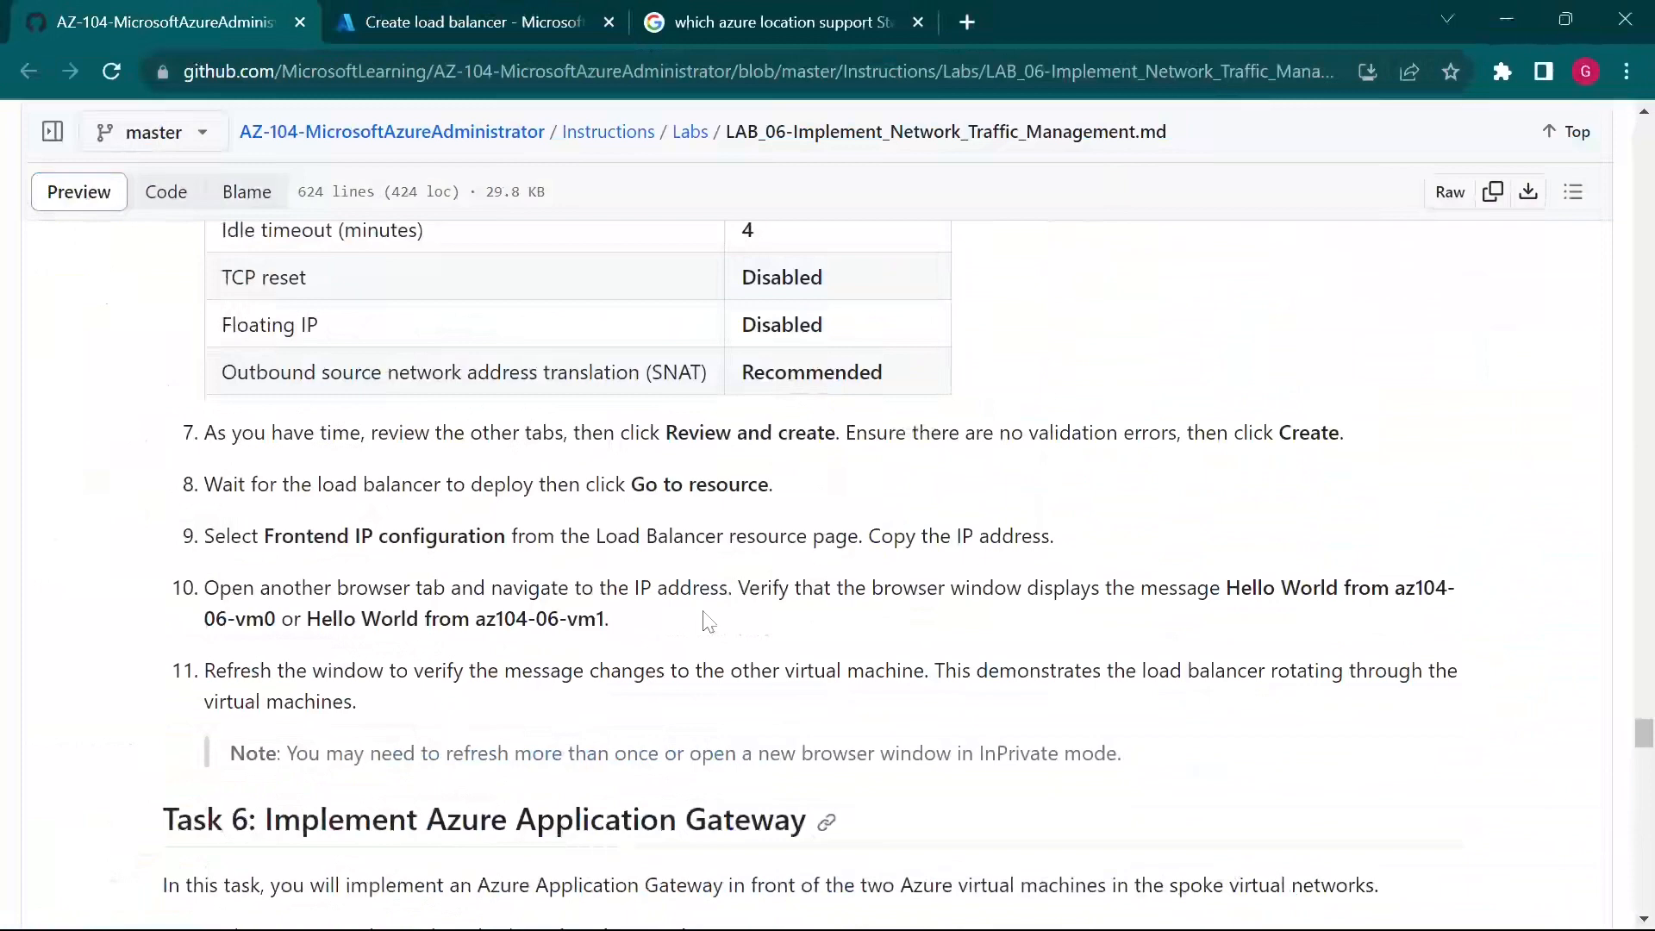
pyautogui.click(509, 15)
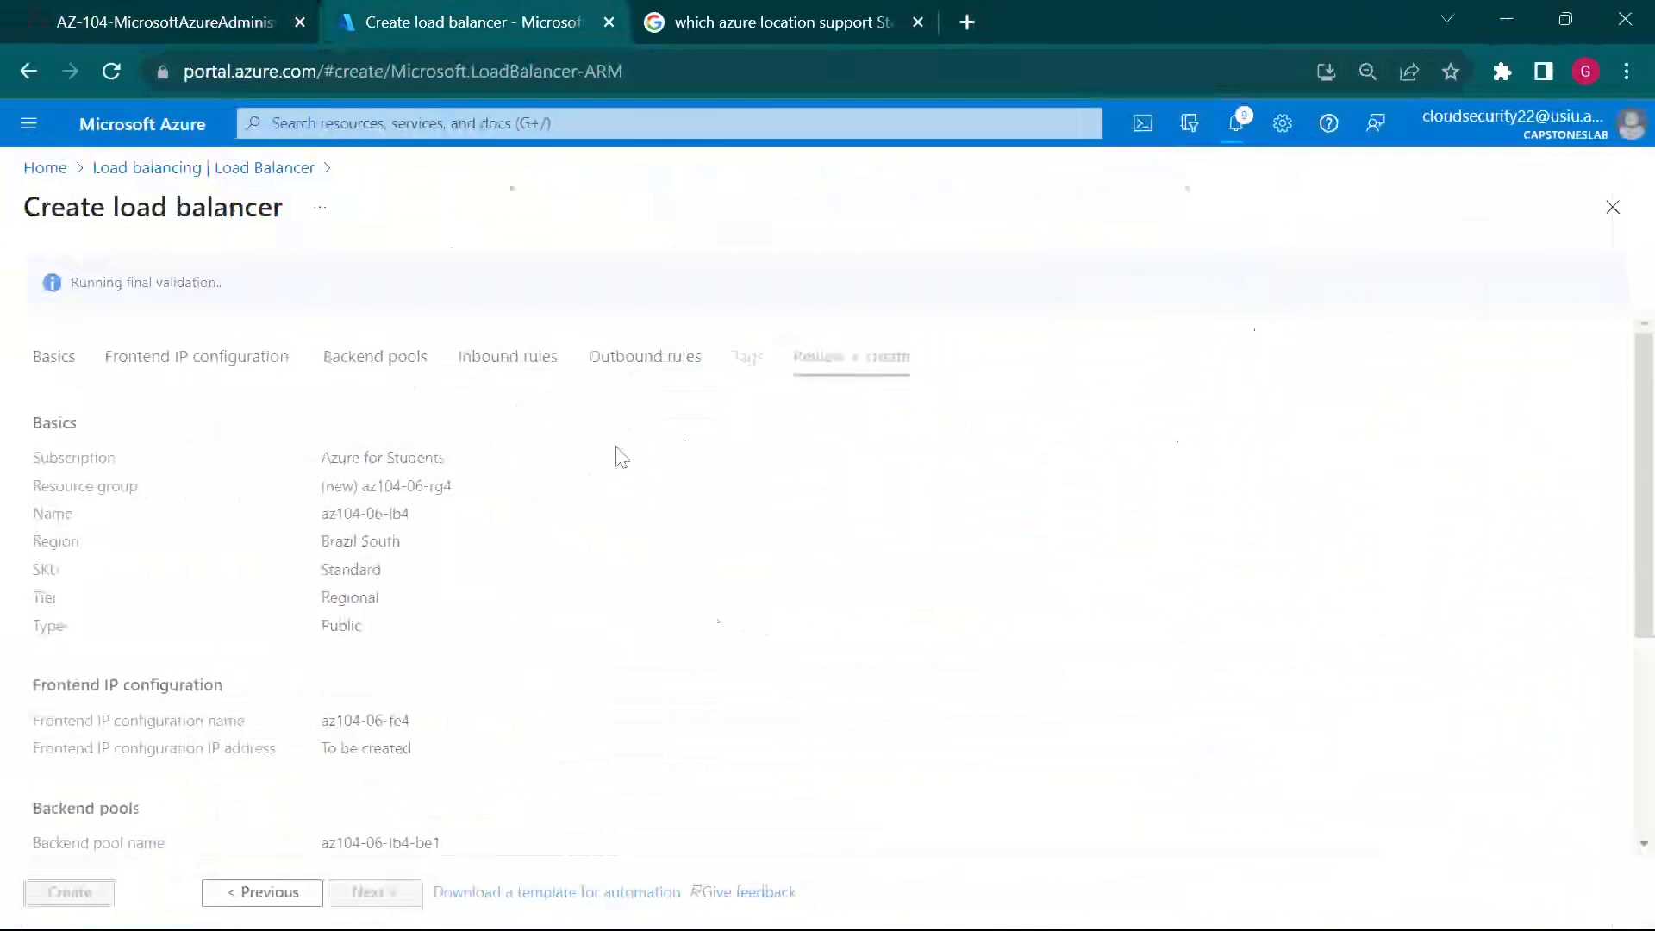
pyautogui.click(1226, 904)
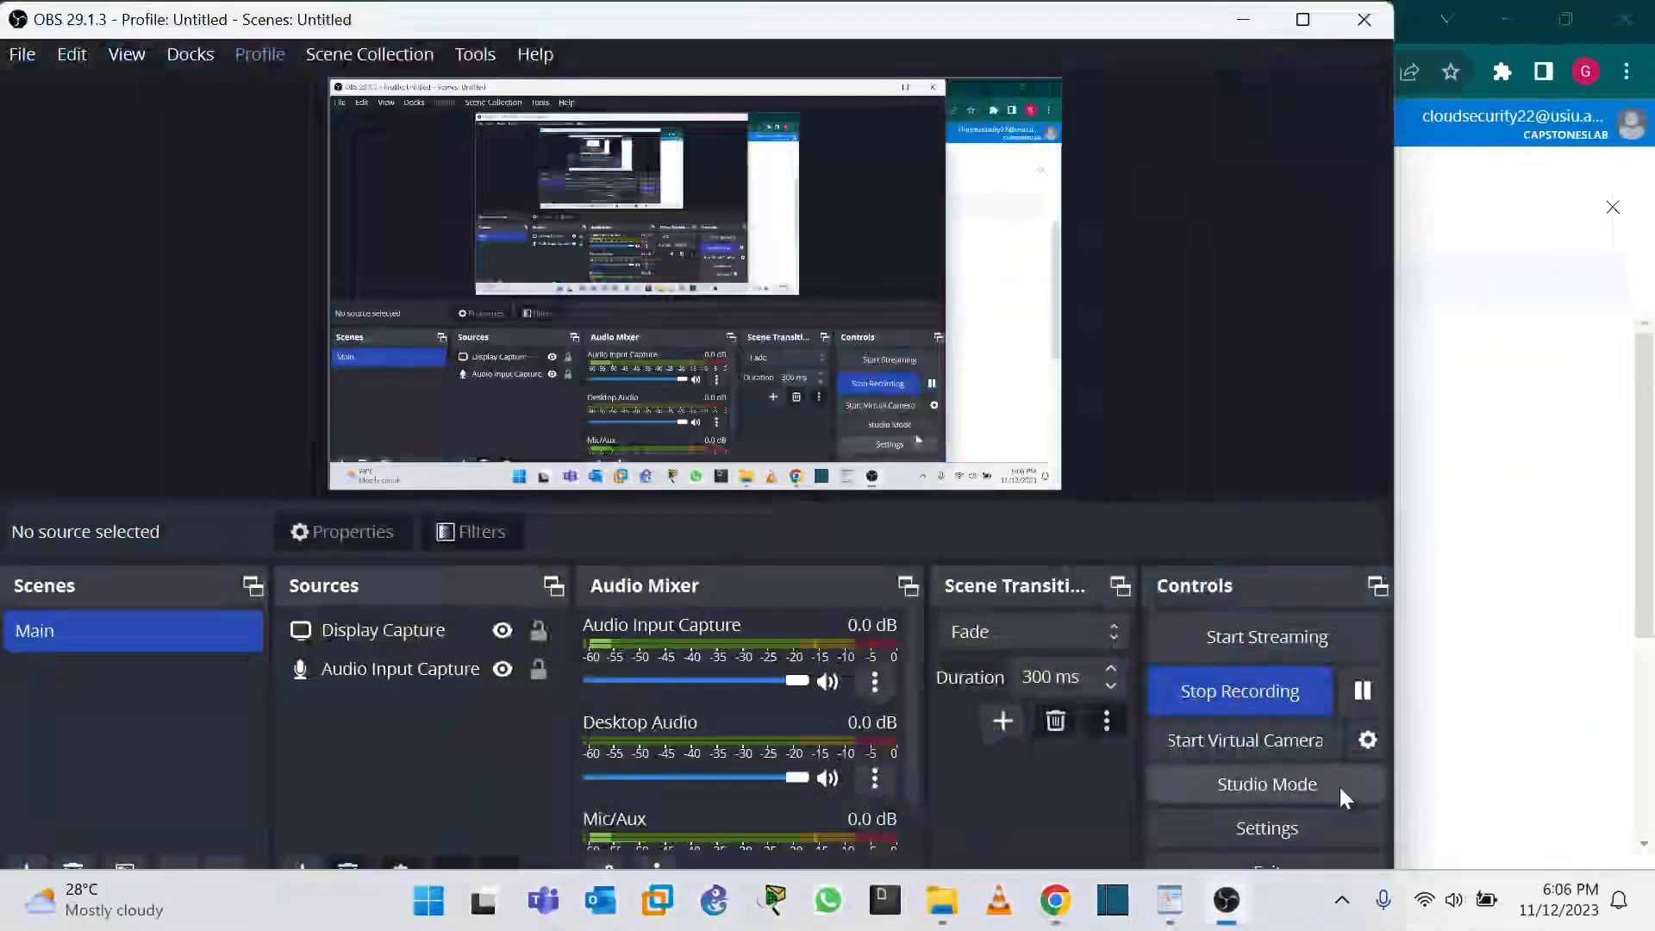
pyautogui.click(1363, 694)
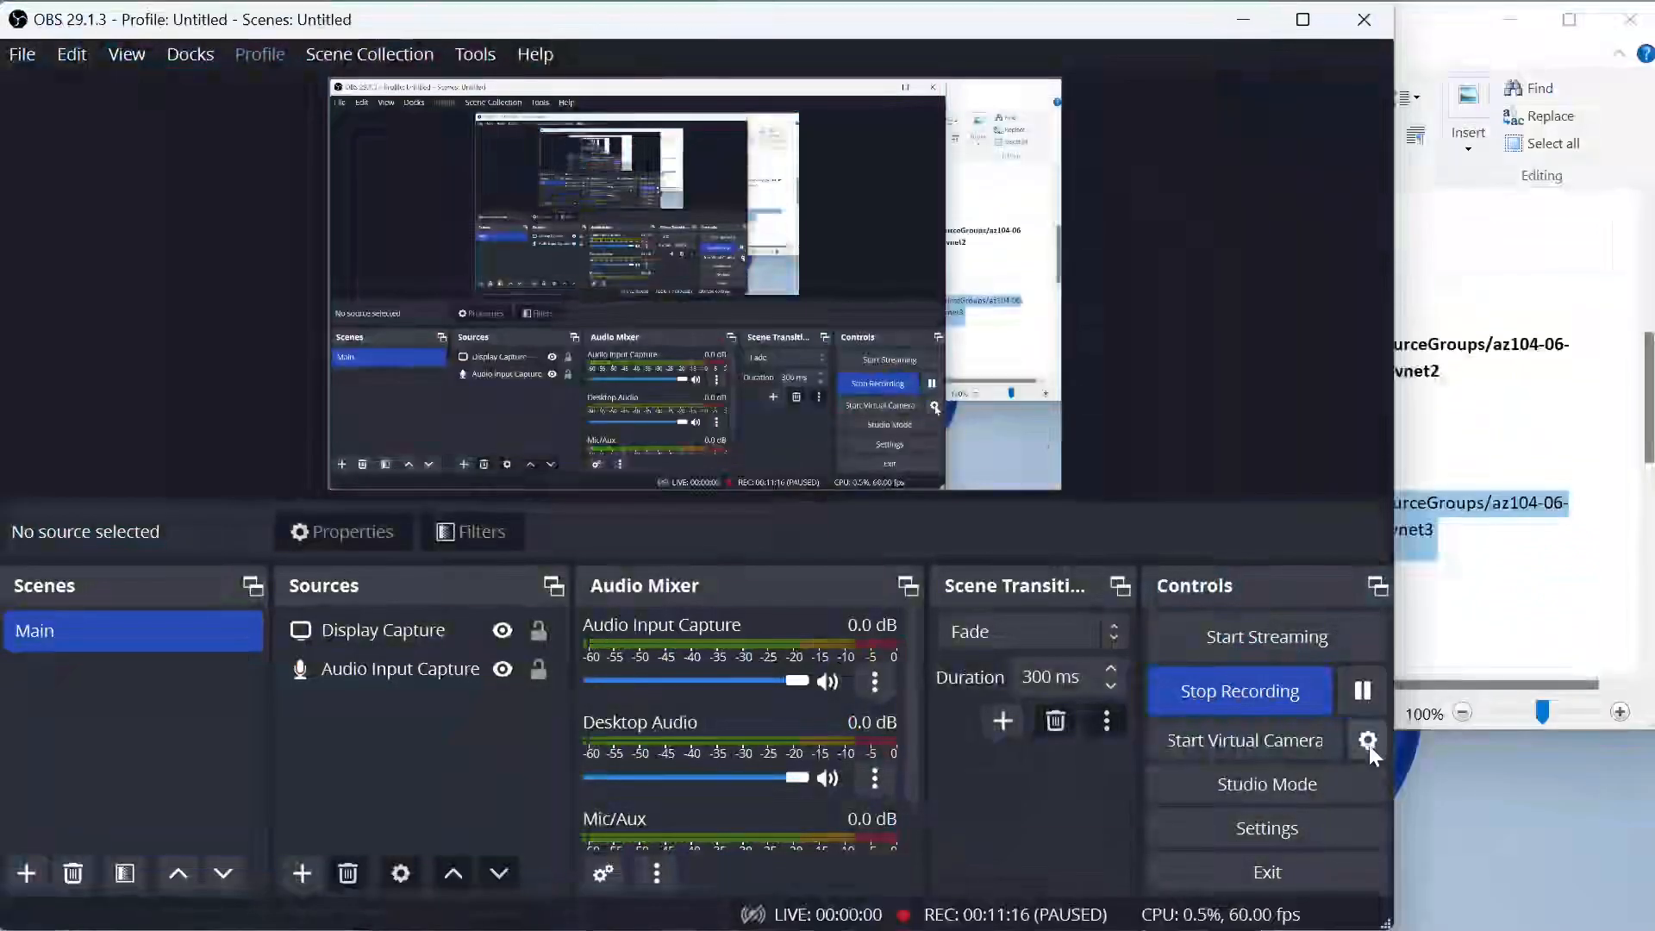
pyautogui.click(1364, 702)
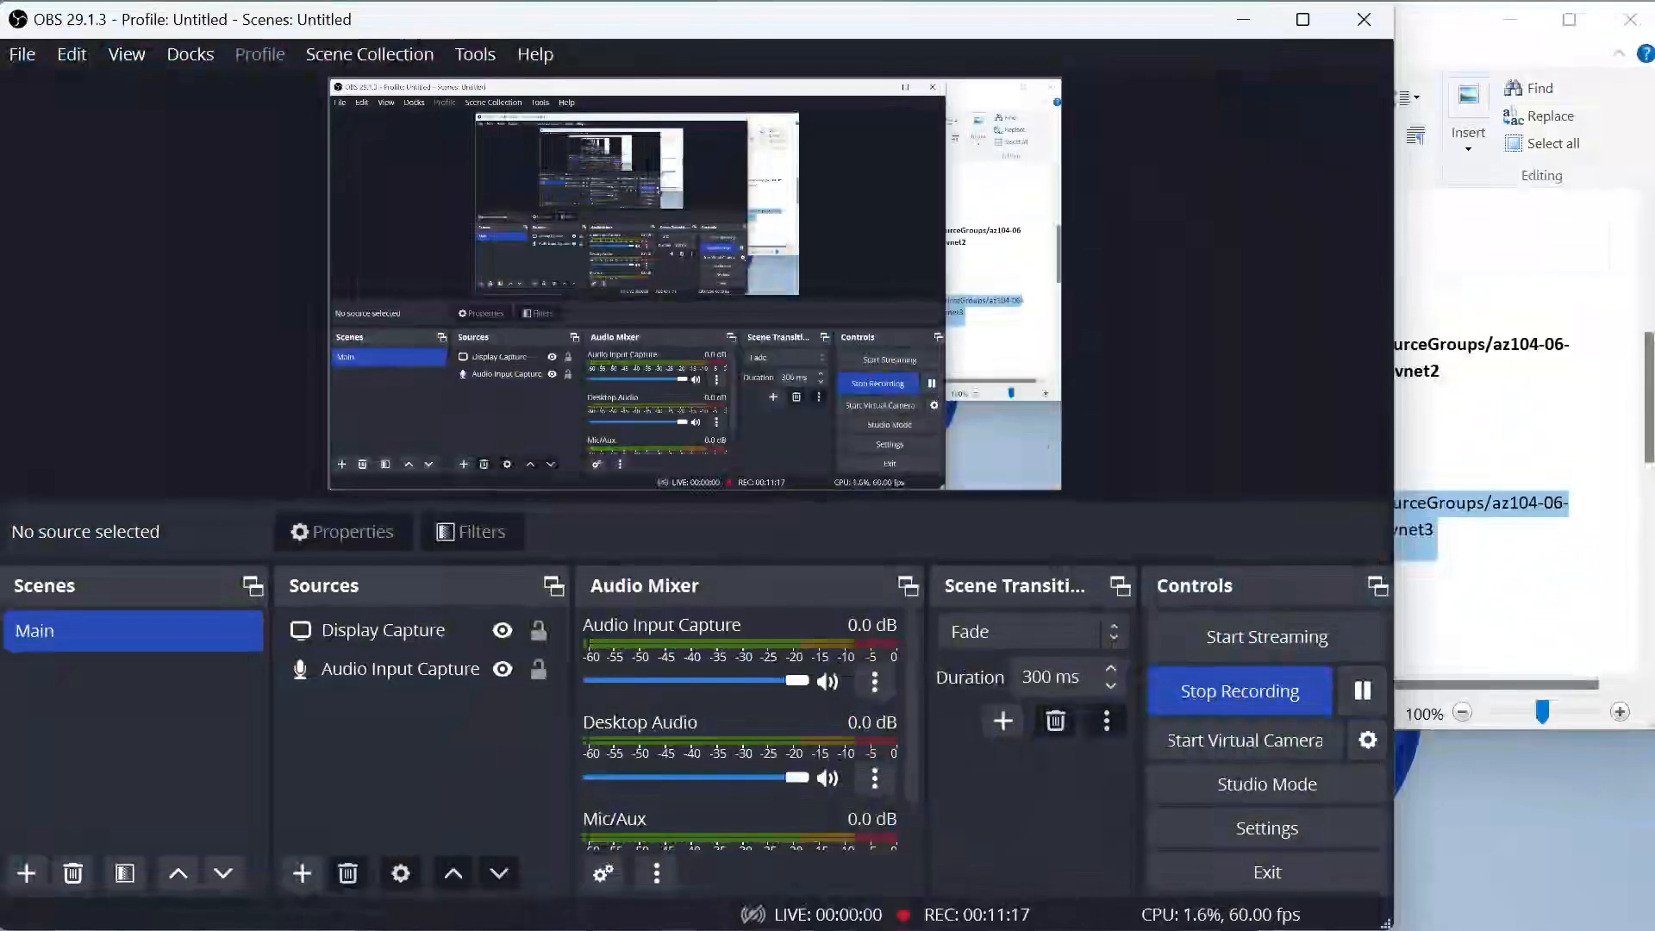
pyautogui.click(1362, 692)
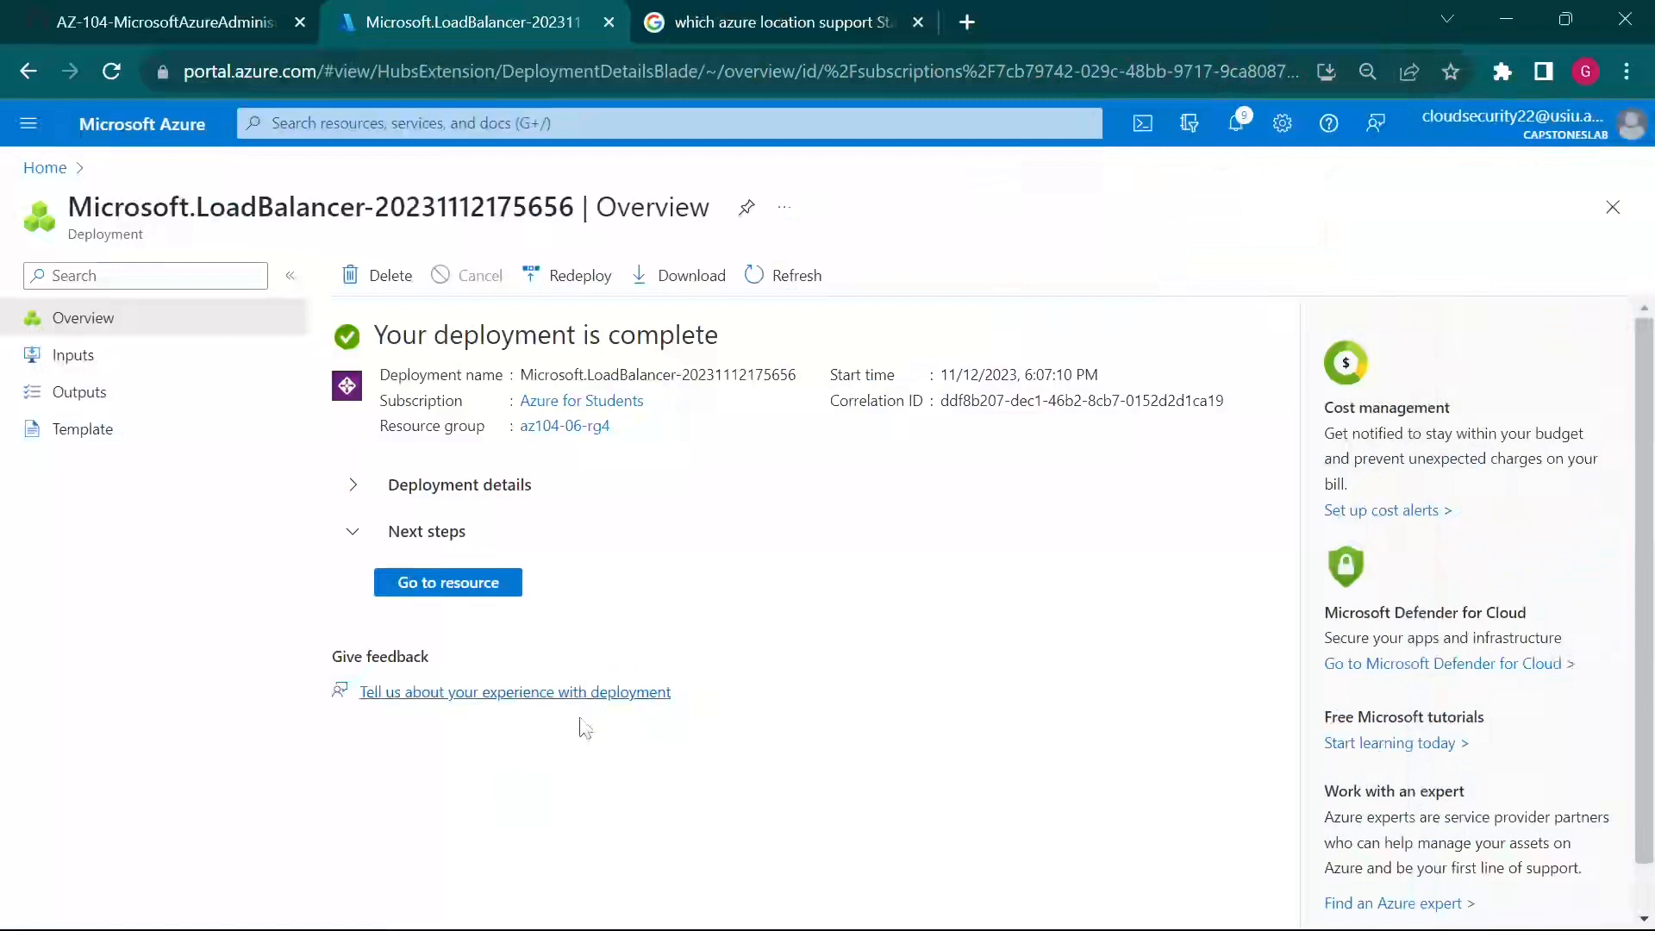
# Step: Open the deployed load balancer's frontend IP configuration and copy the IP address of az104-06-fe4
pyautogui.click(494, 589)
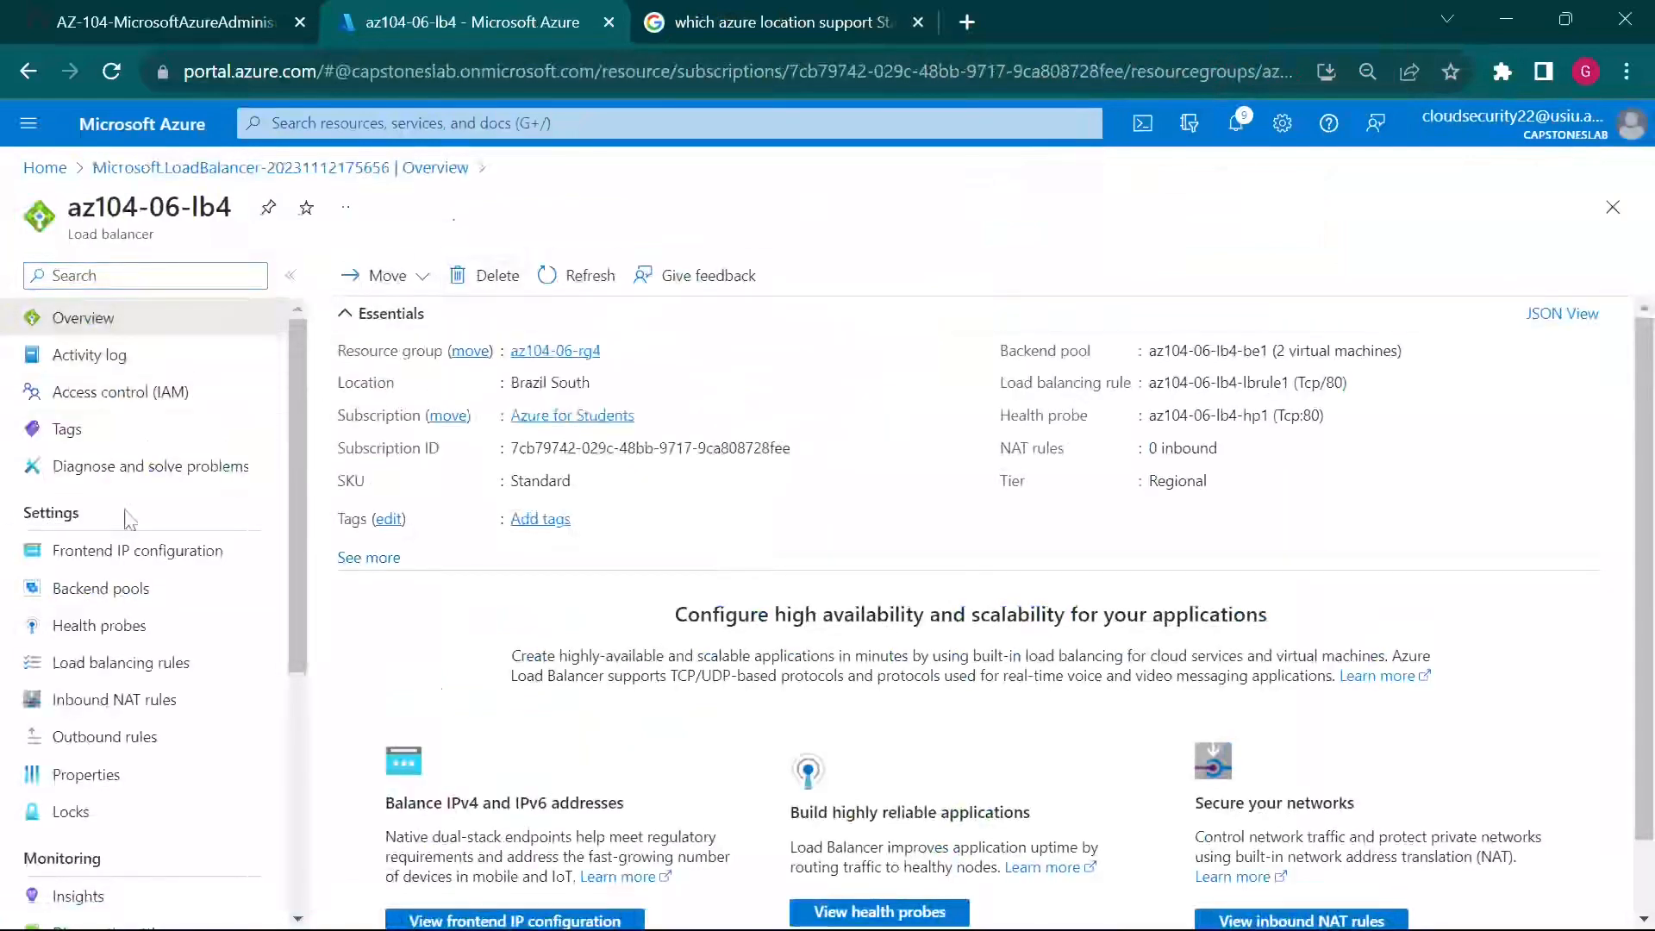
pyautogui.click(140, 554)
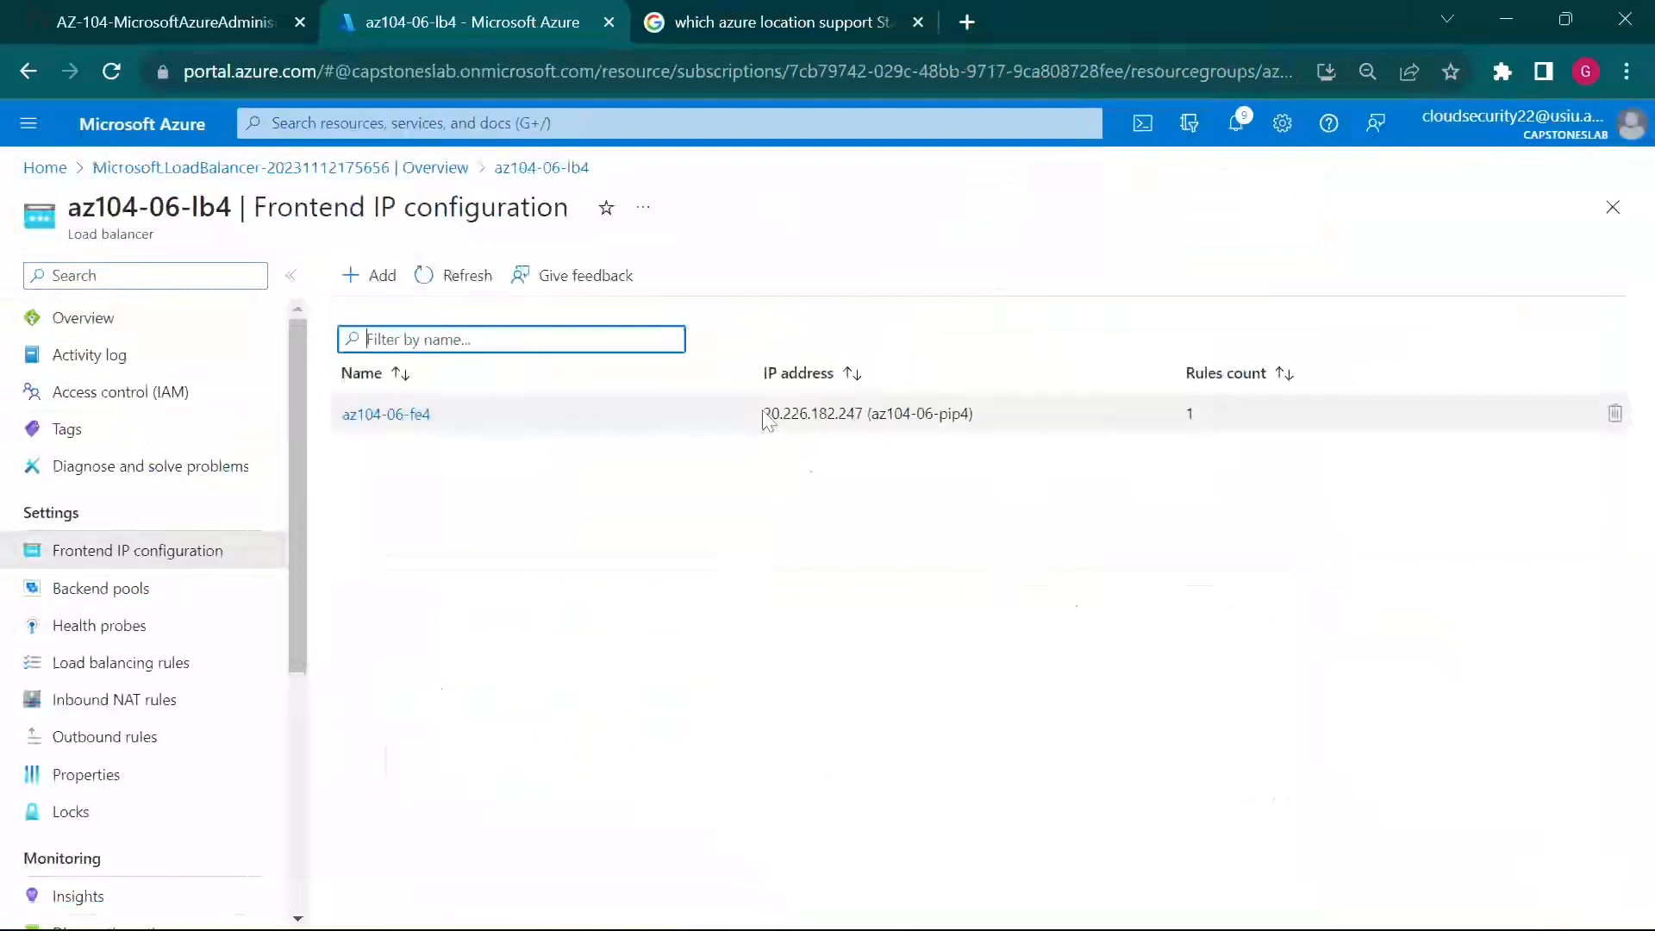
pyautogui.moveTo(763, 415); pyautogui.dragTo(863, 422)
pyautogui.hotkey('ctrl', 'c')
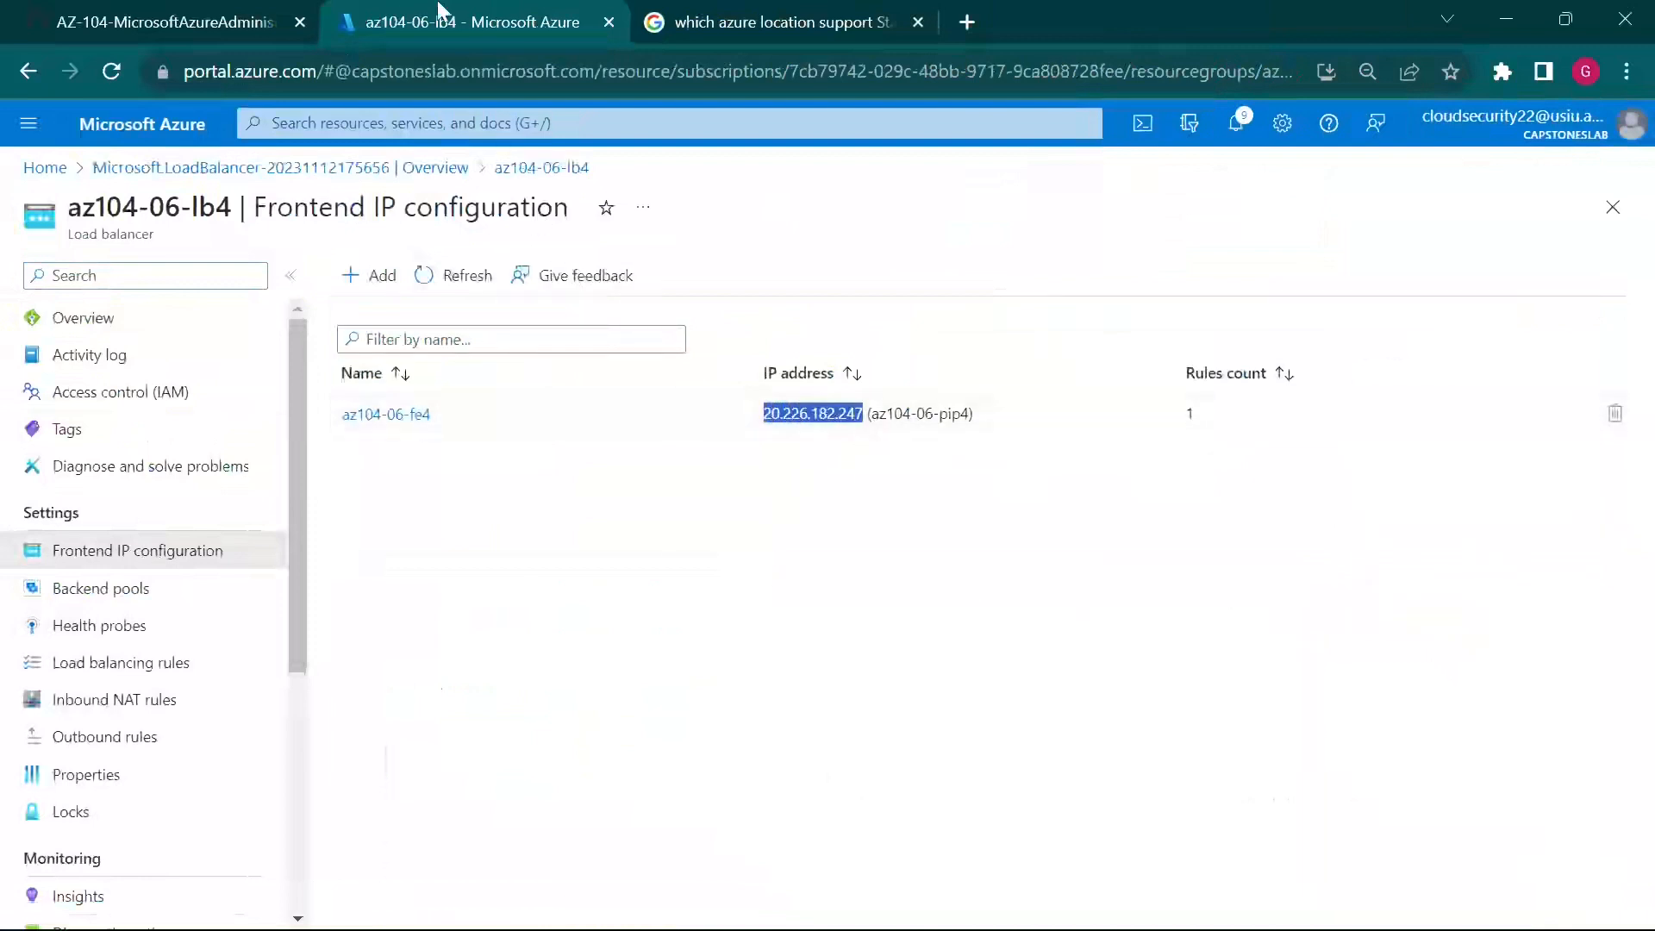
# Step: Check the lab guide's instruction for testing the IP address and close the old Google search page
pyautogui.click(244, 12)
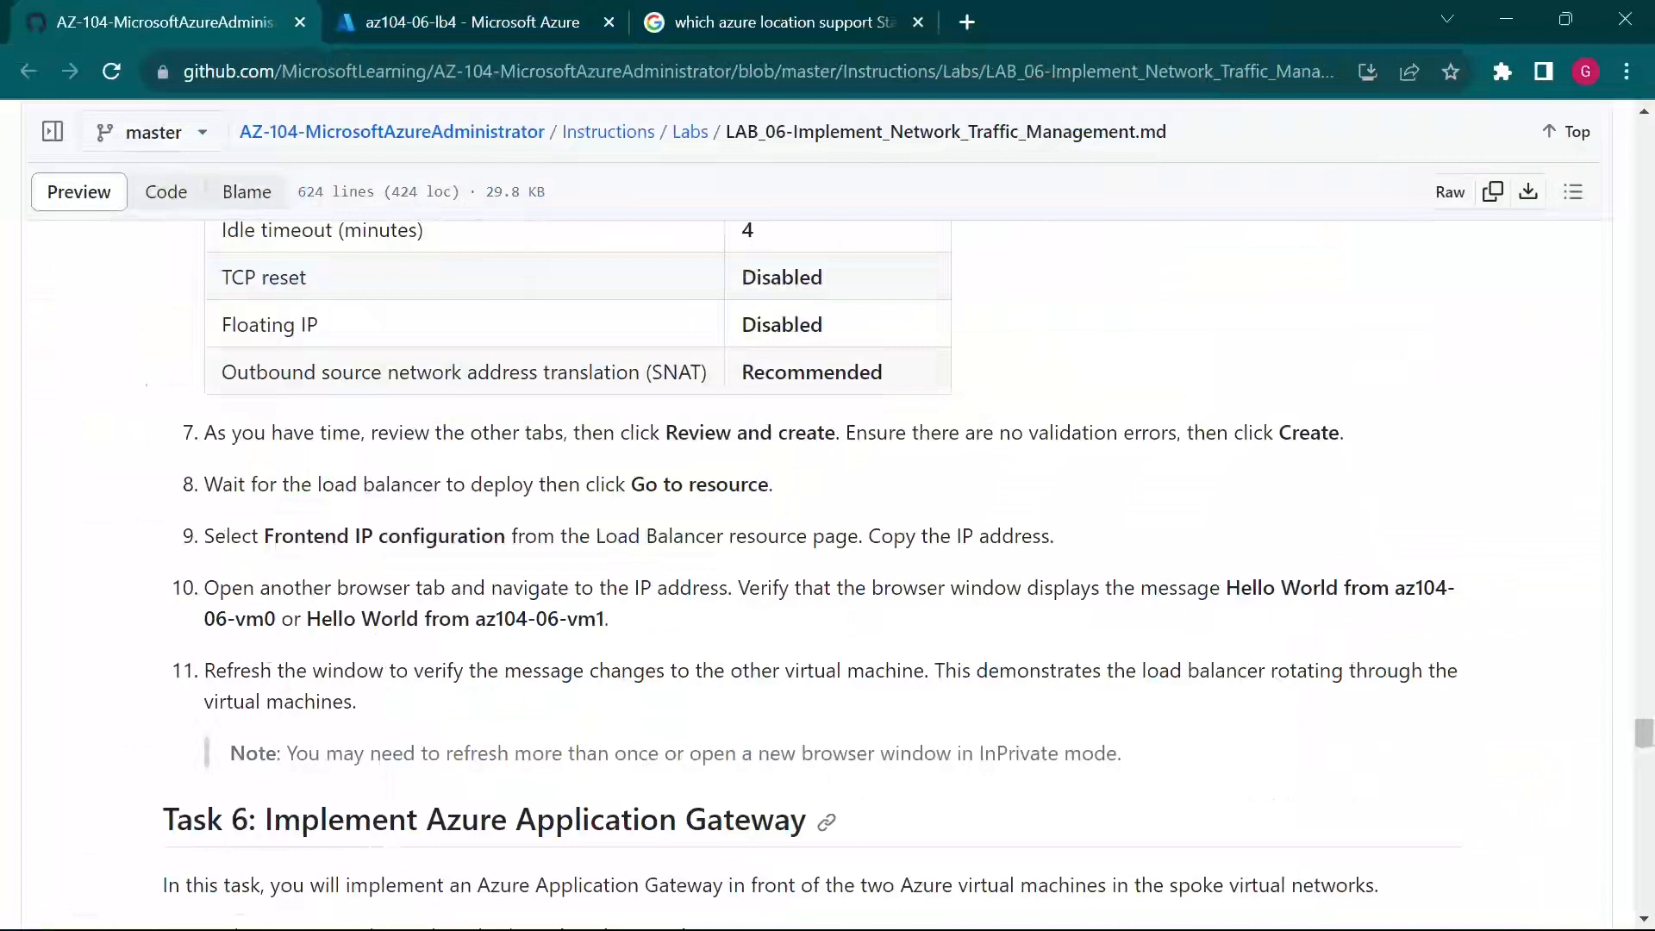
pyautogui.click(483, 21)
pyautogui.click(668, 21)
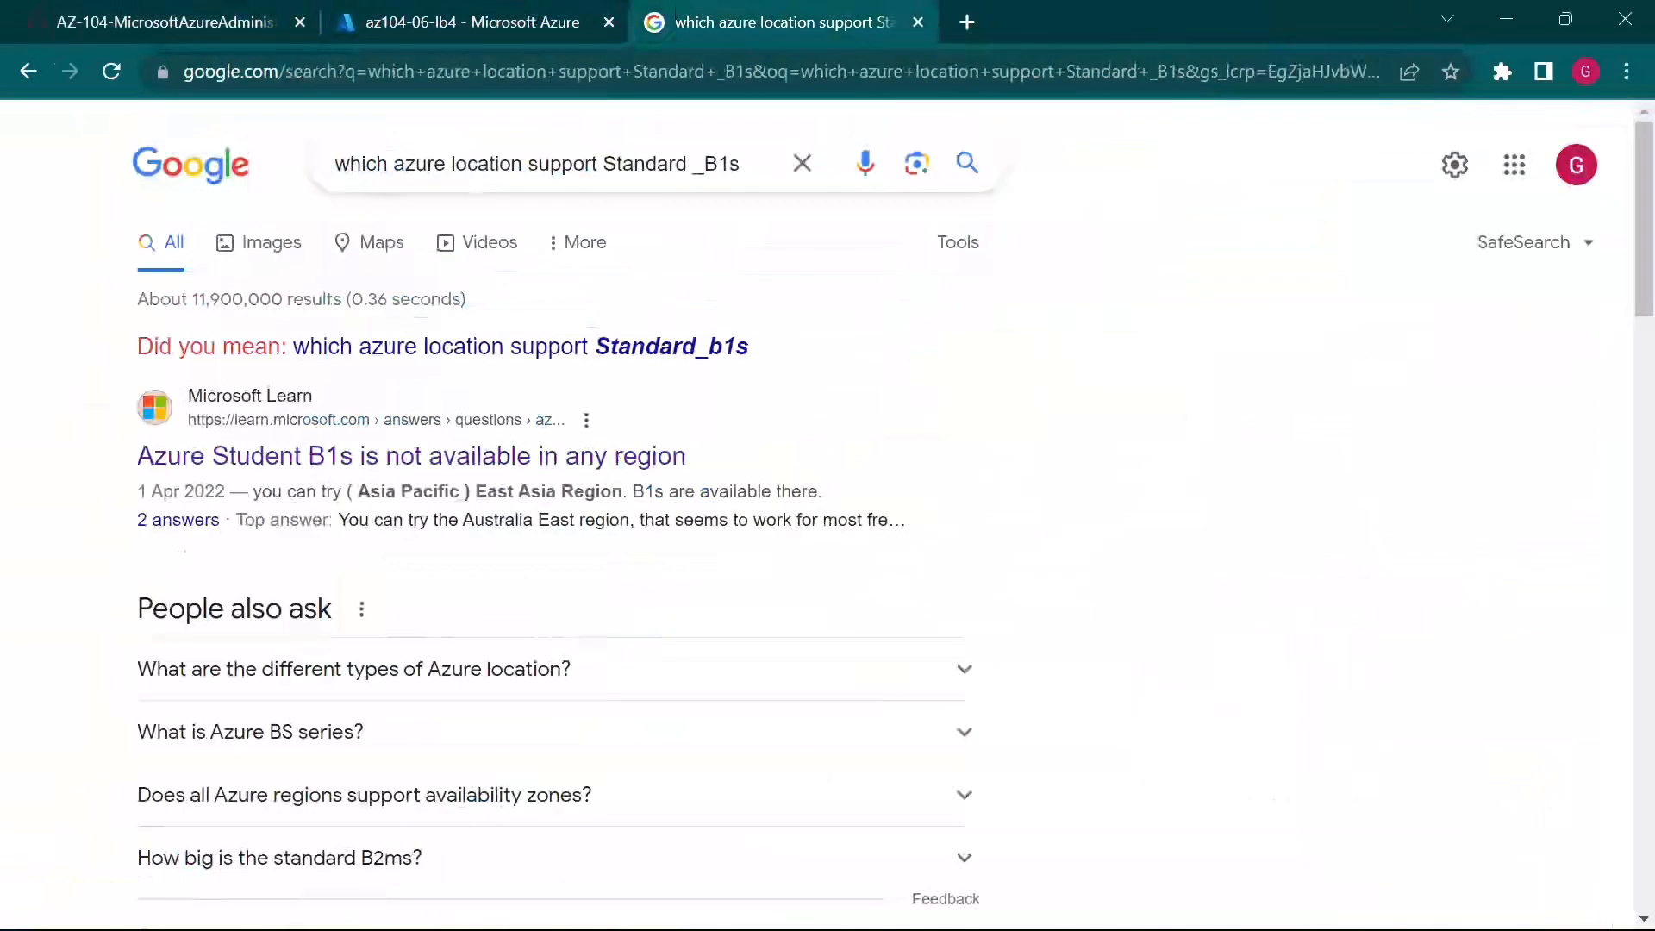
pyautogui.click(670, 67)
pyautogui.press('BackSpace')
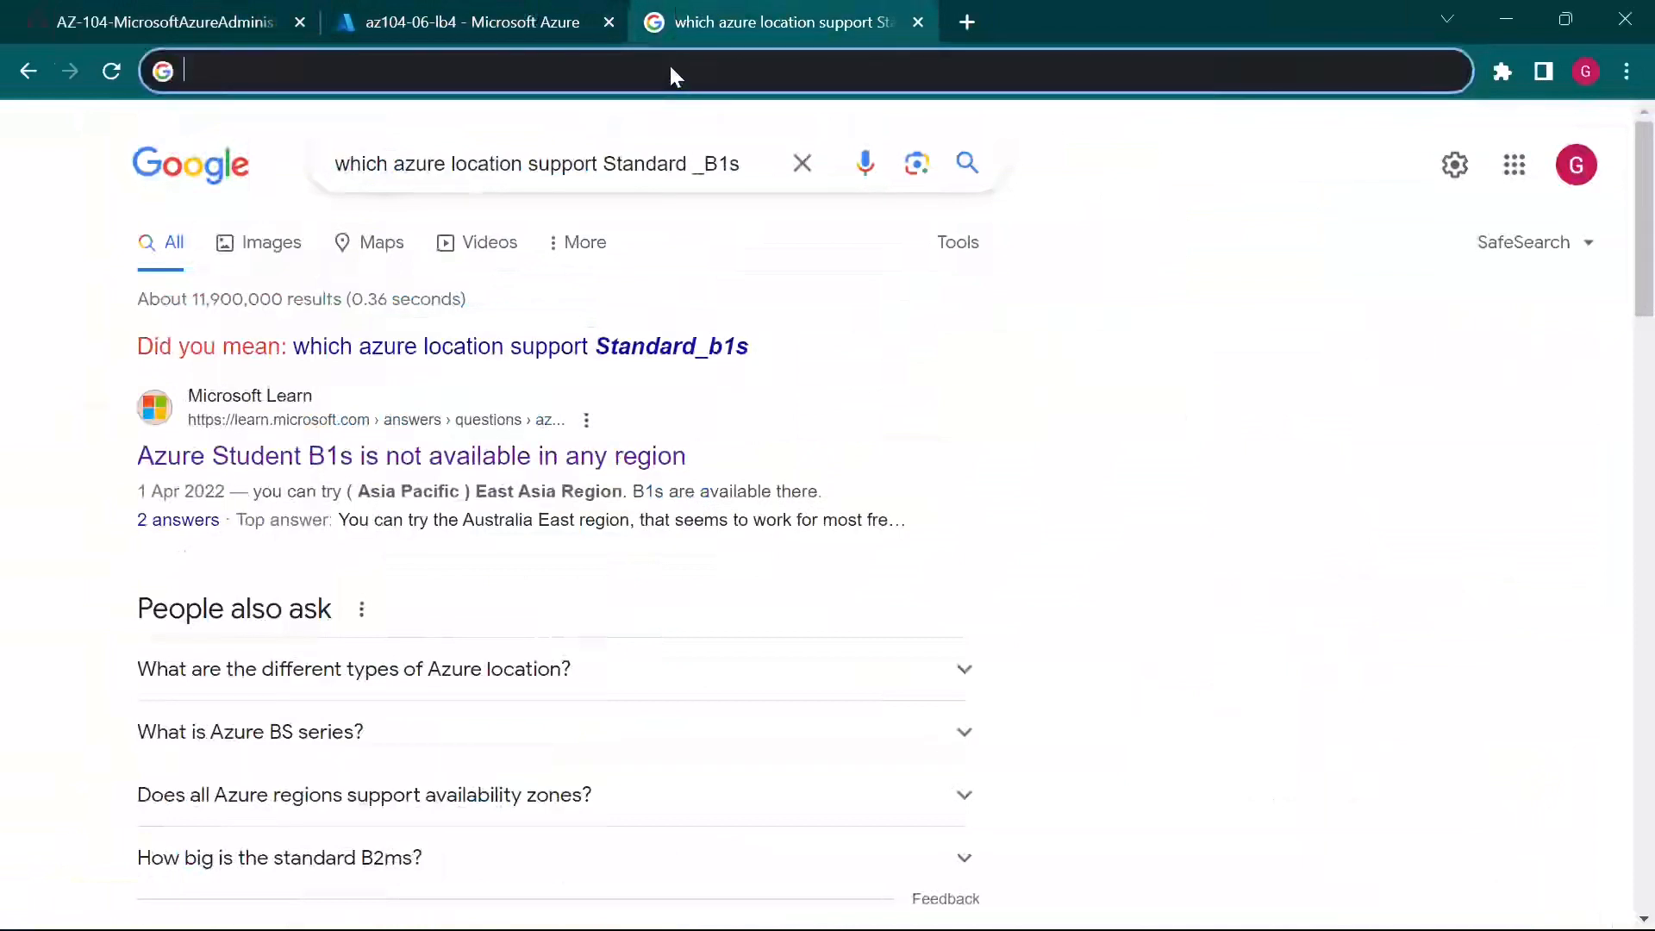
pyautogui.click(918, 21)
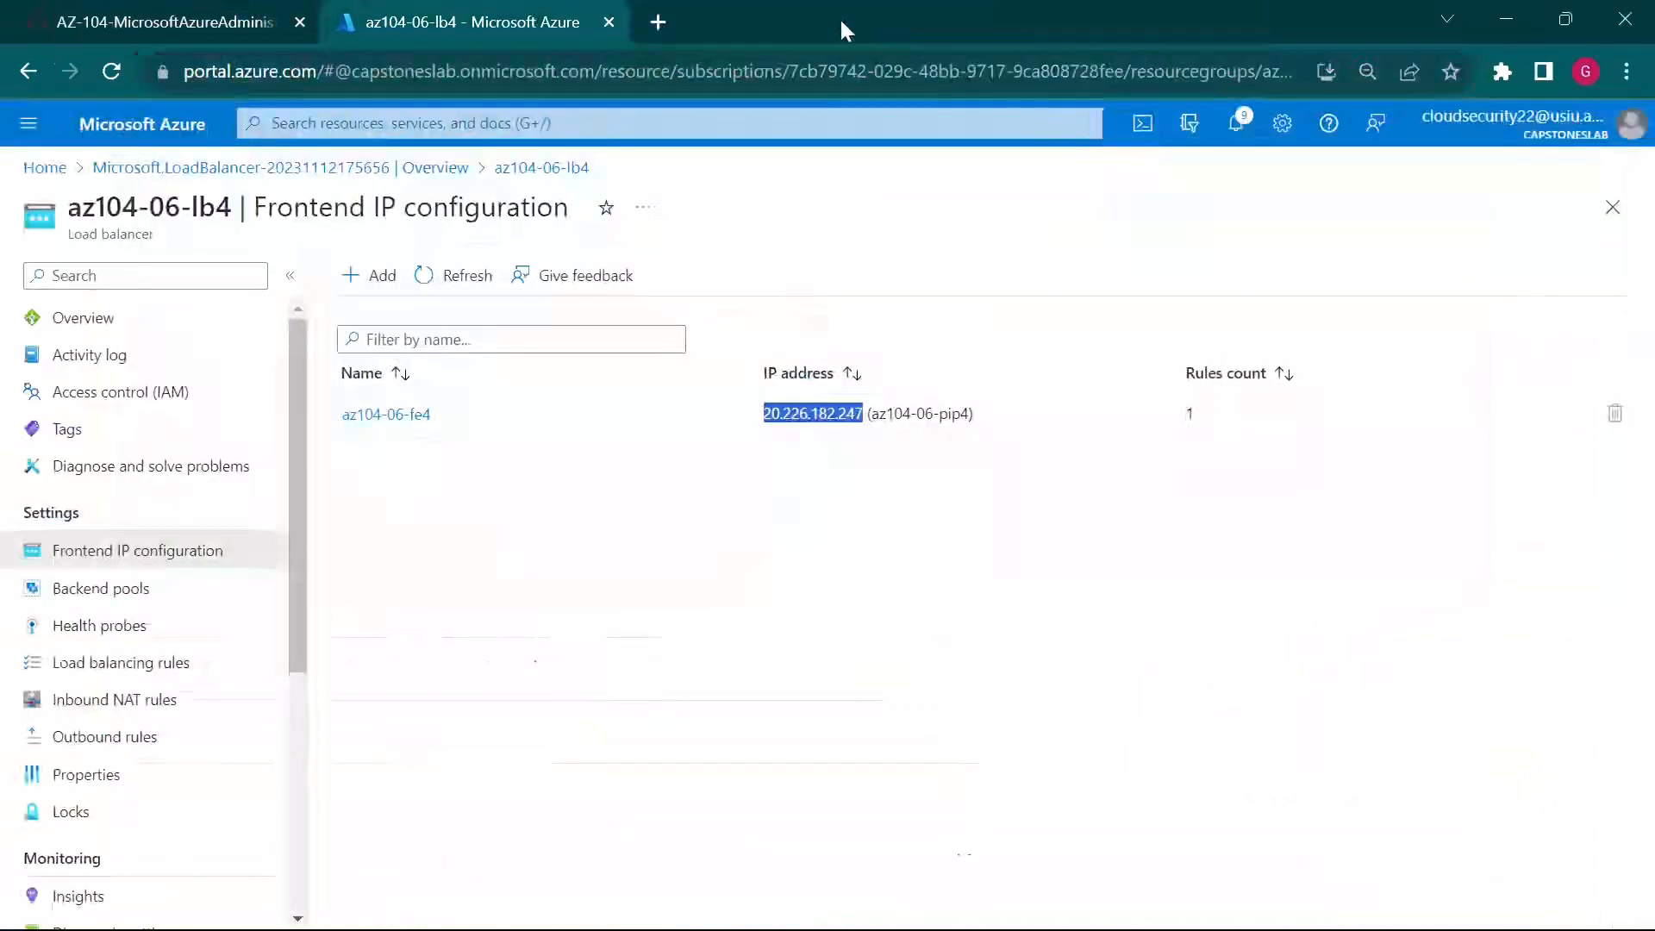
# Step: Open 20.226.182.247 in a new browser tab and continue to the site despite the insecure connection
pyautogui.click(660, 21)
pyautogui.hotkey('ctrl', 'v')
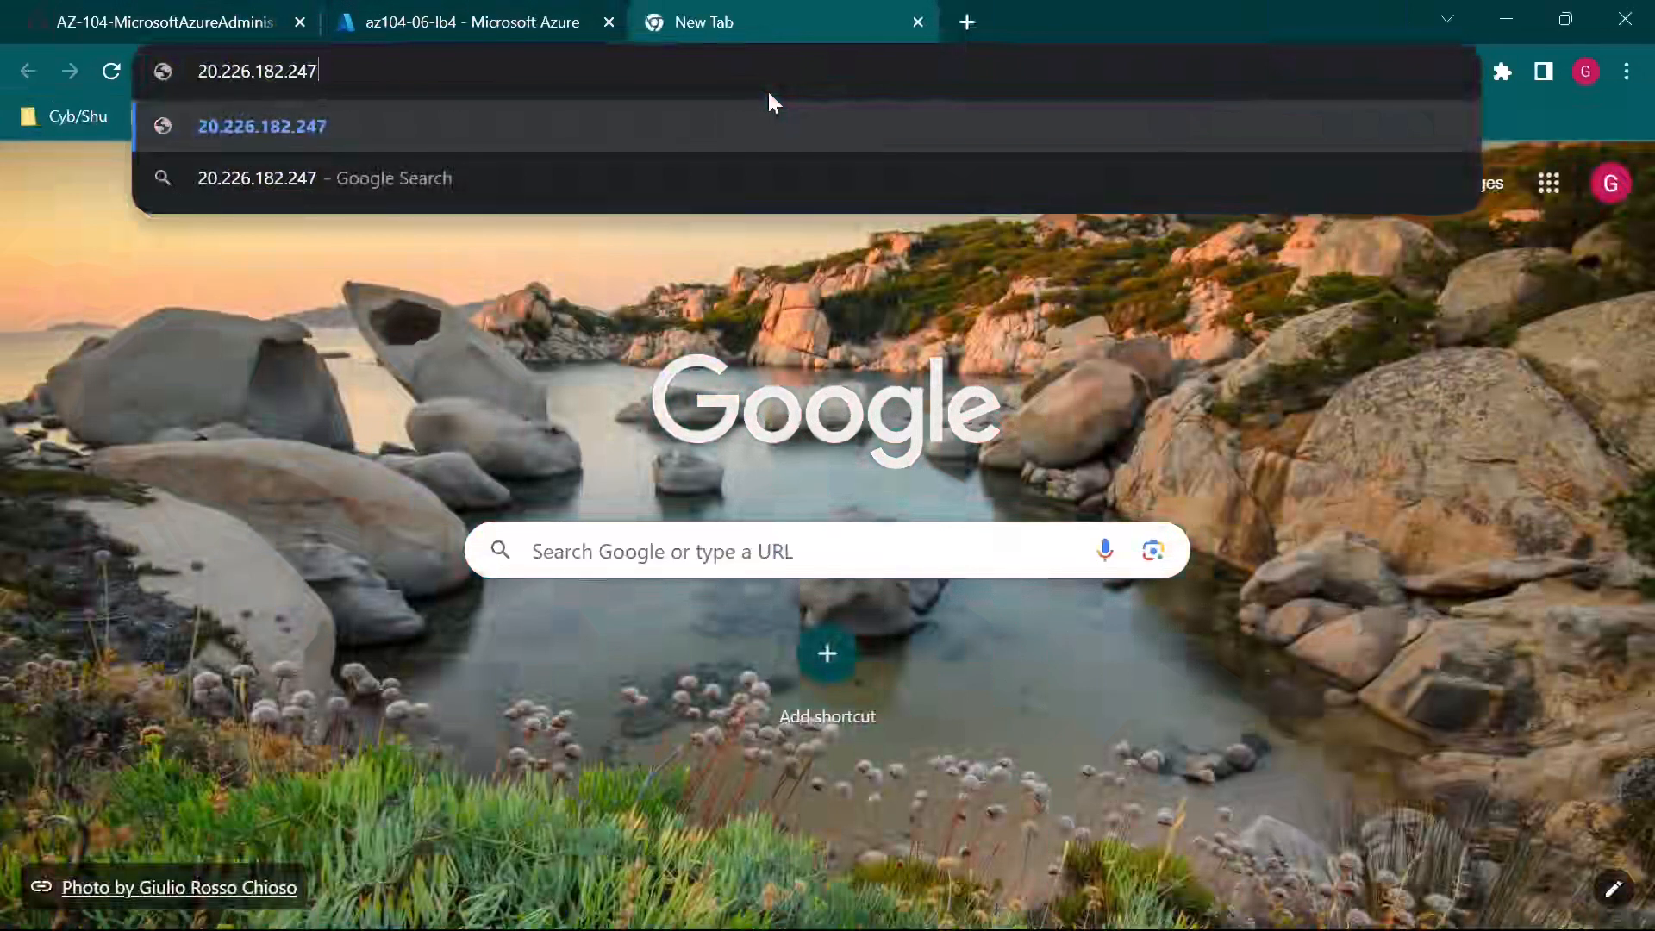
pyautogui.press('Return')
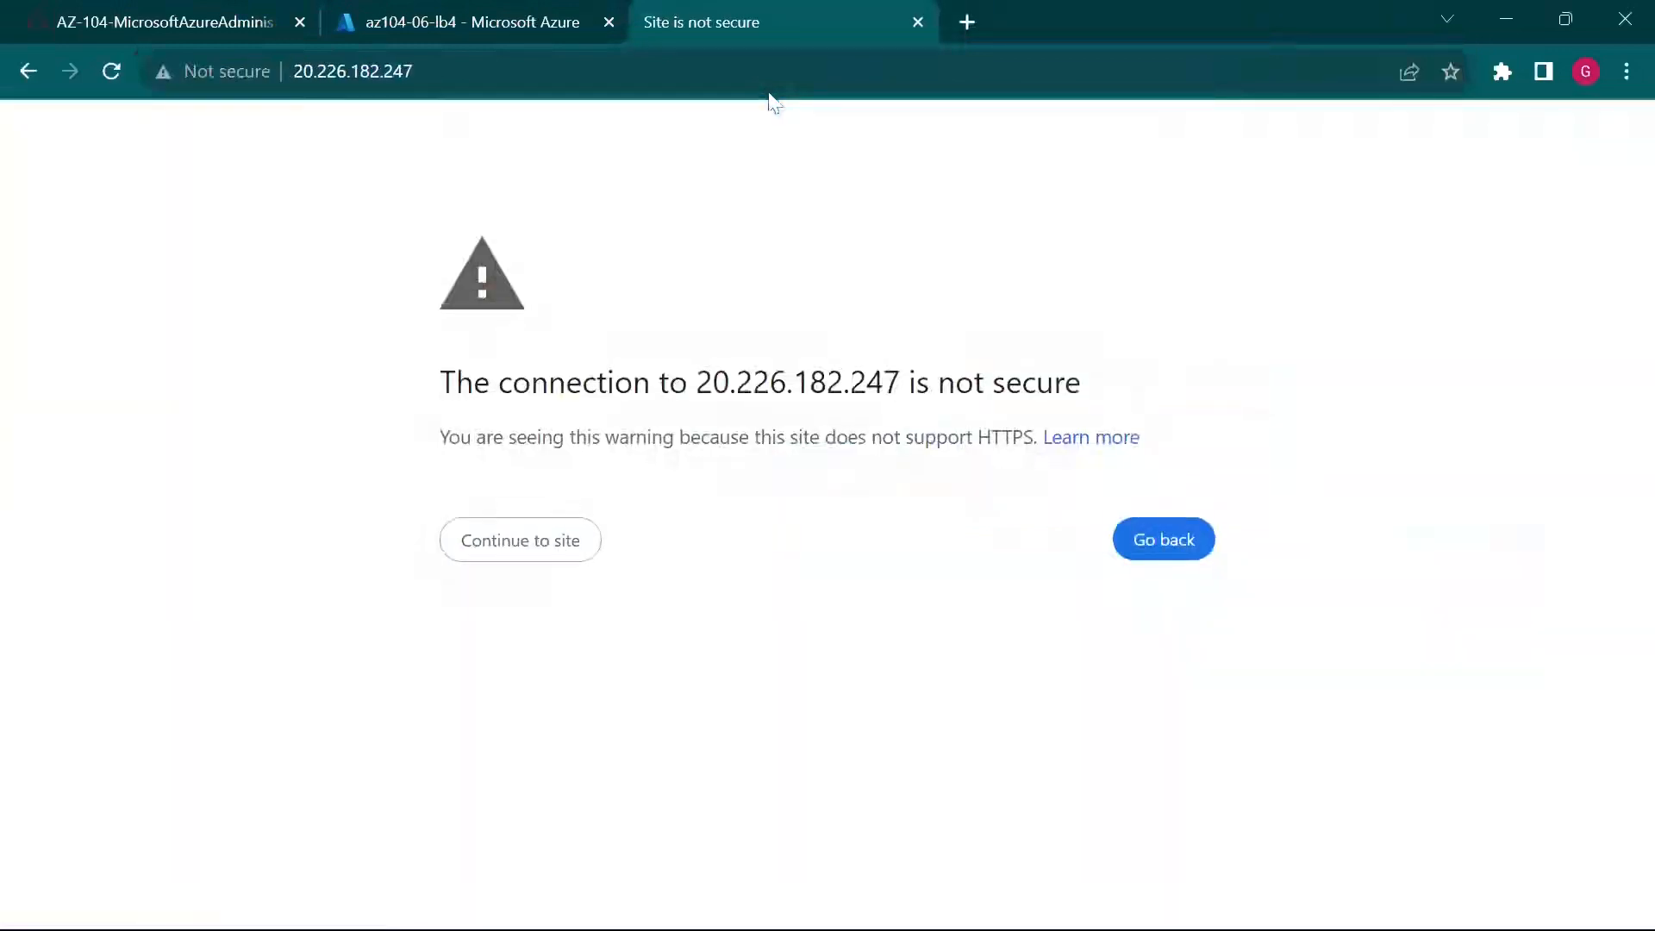
pyautogui.click(532, 548)
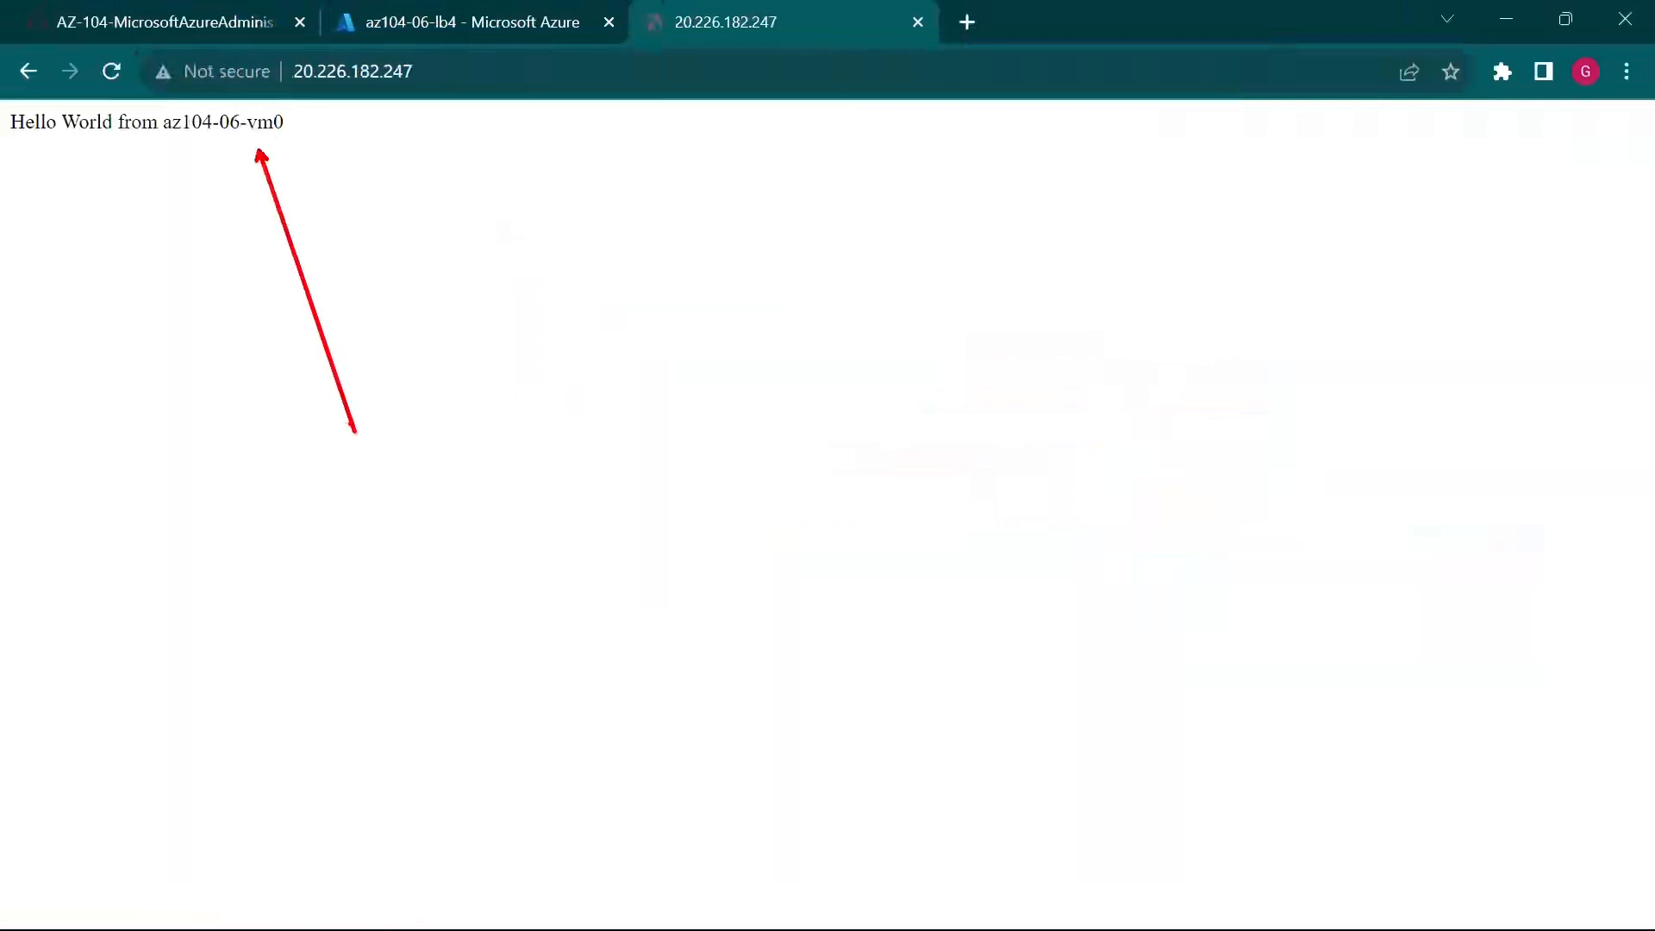
# Step: Close the test page, reread the guide's refresh note, and open 20.226.182.247 in an Incognito window
pyautogui.click(918, 21)
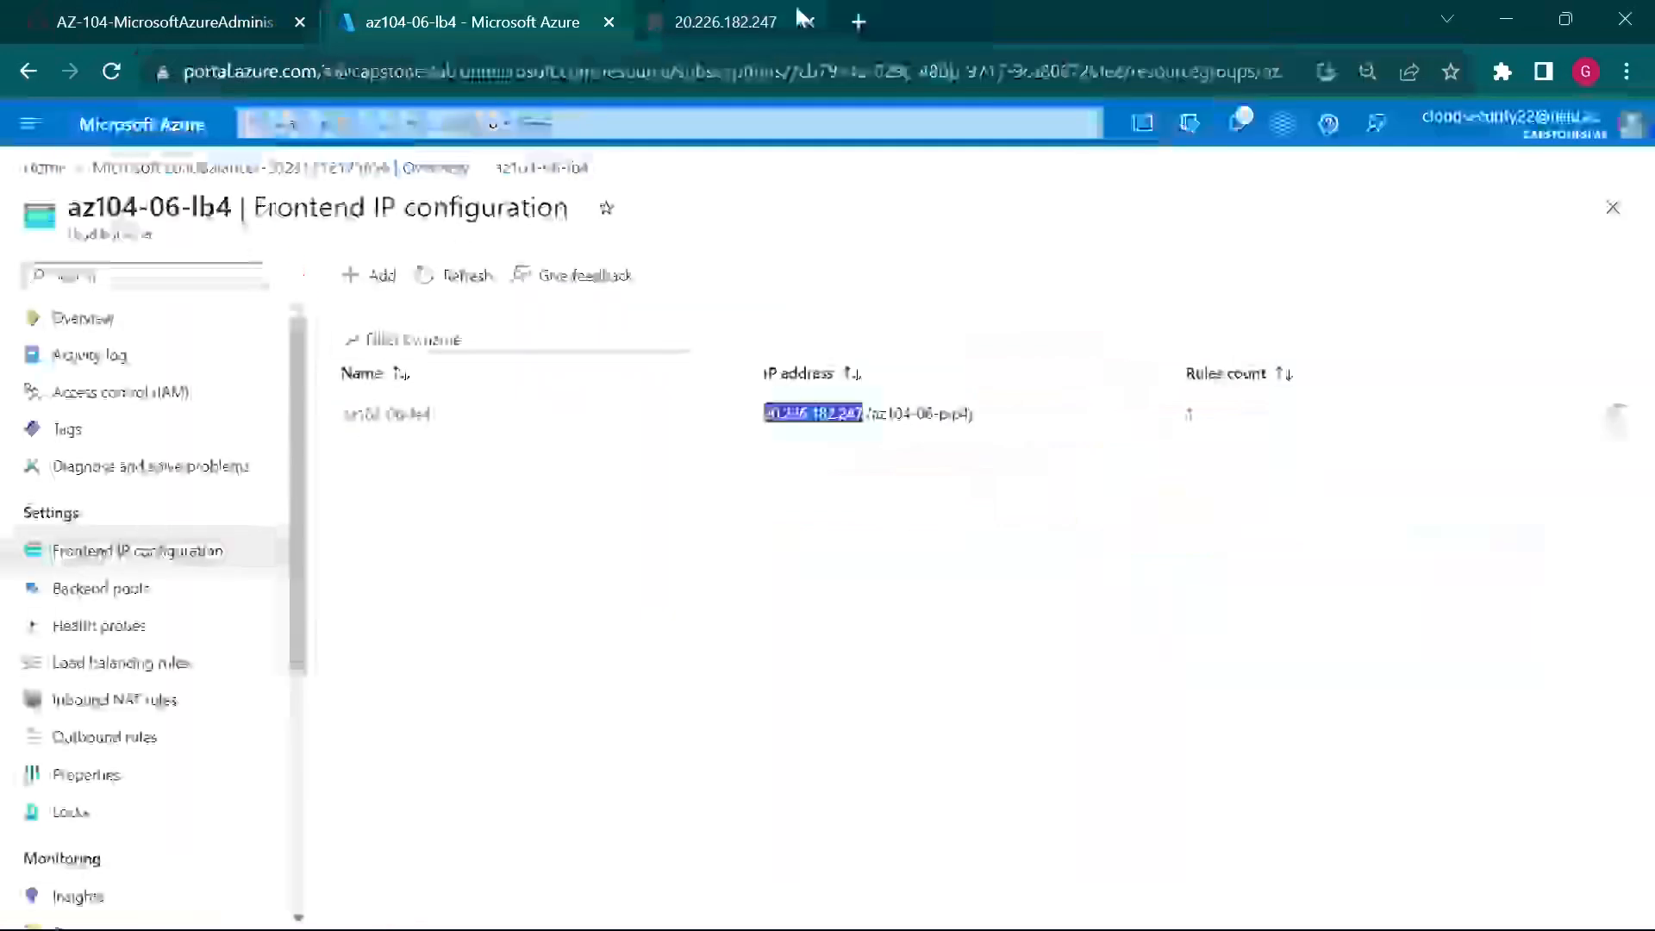
pyautogui.click(248, 12)
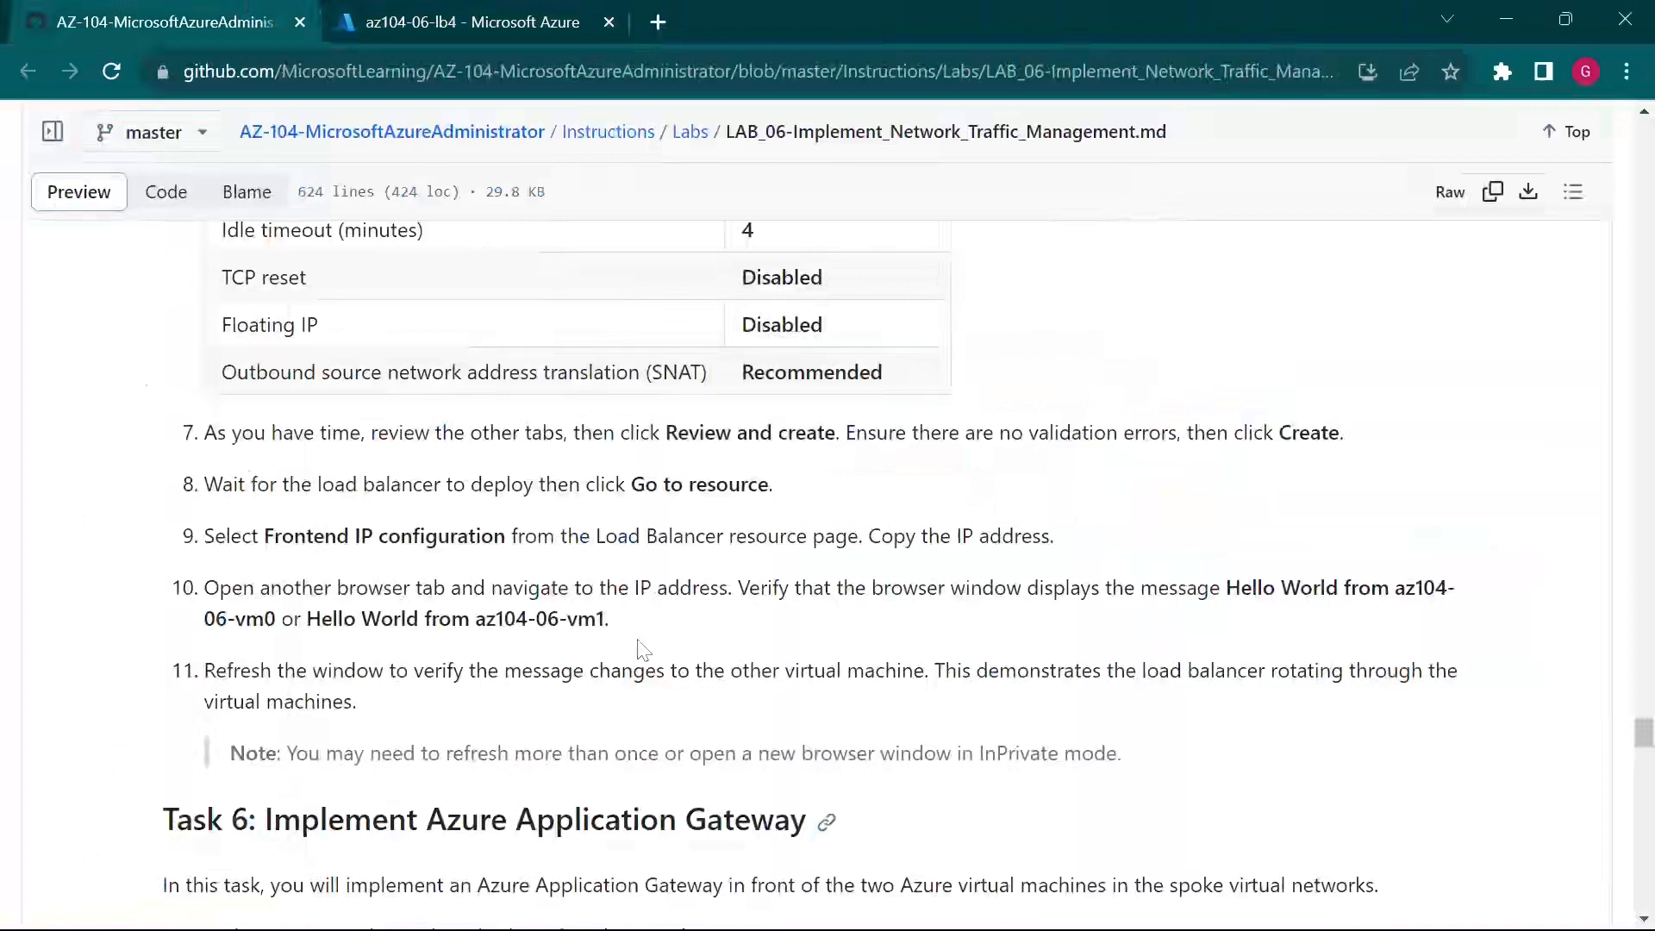
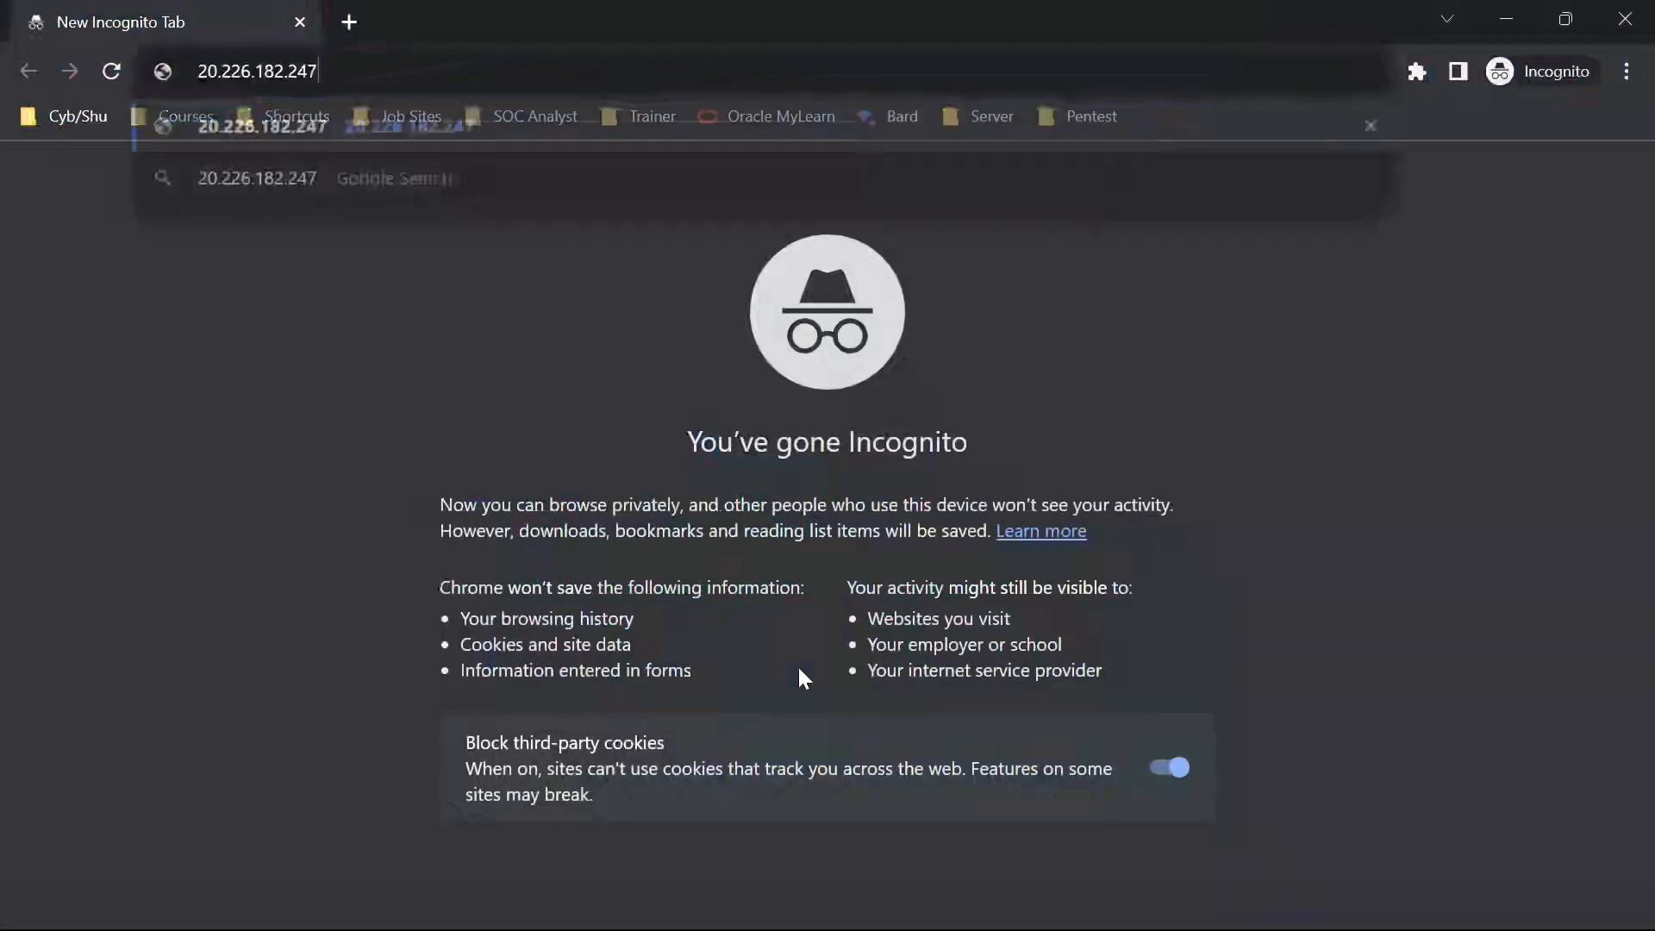
pyautogui.press('Return')
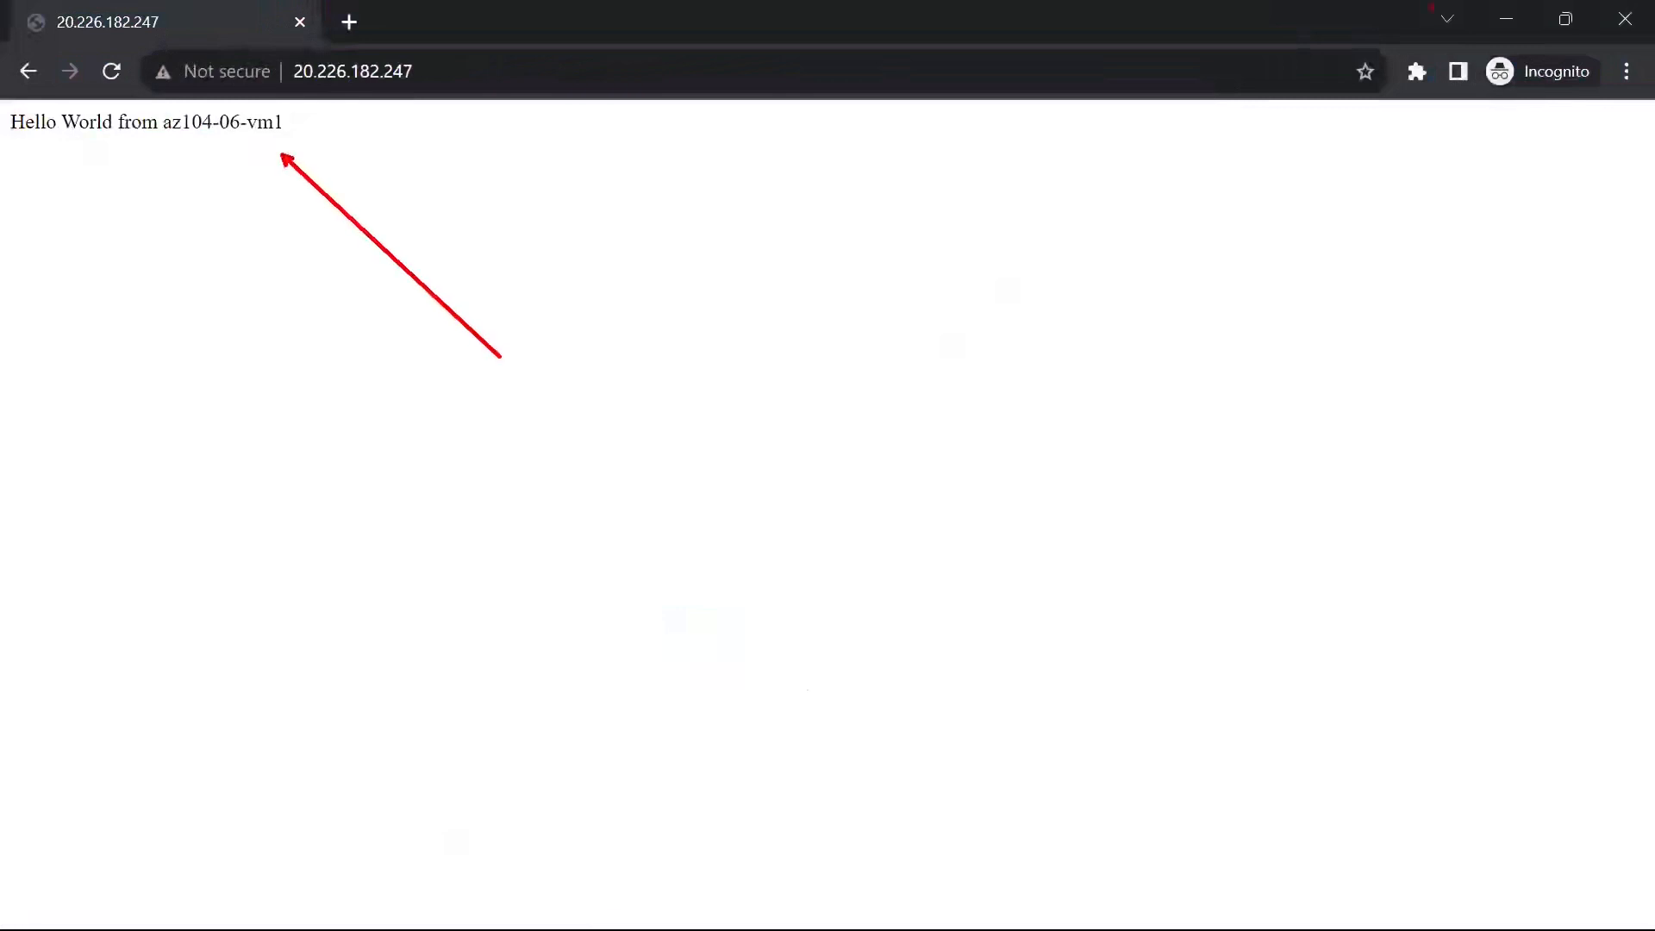
# Step: Close the Incognito window and the IP address test page, and read the lab guide's Task 6 subnet instructions
pyautogui.click(1625, 19)
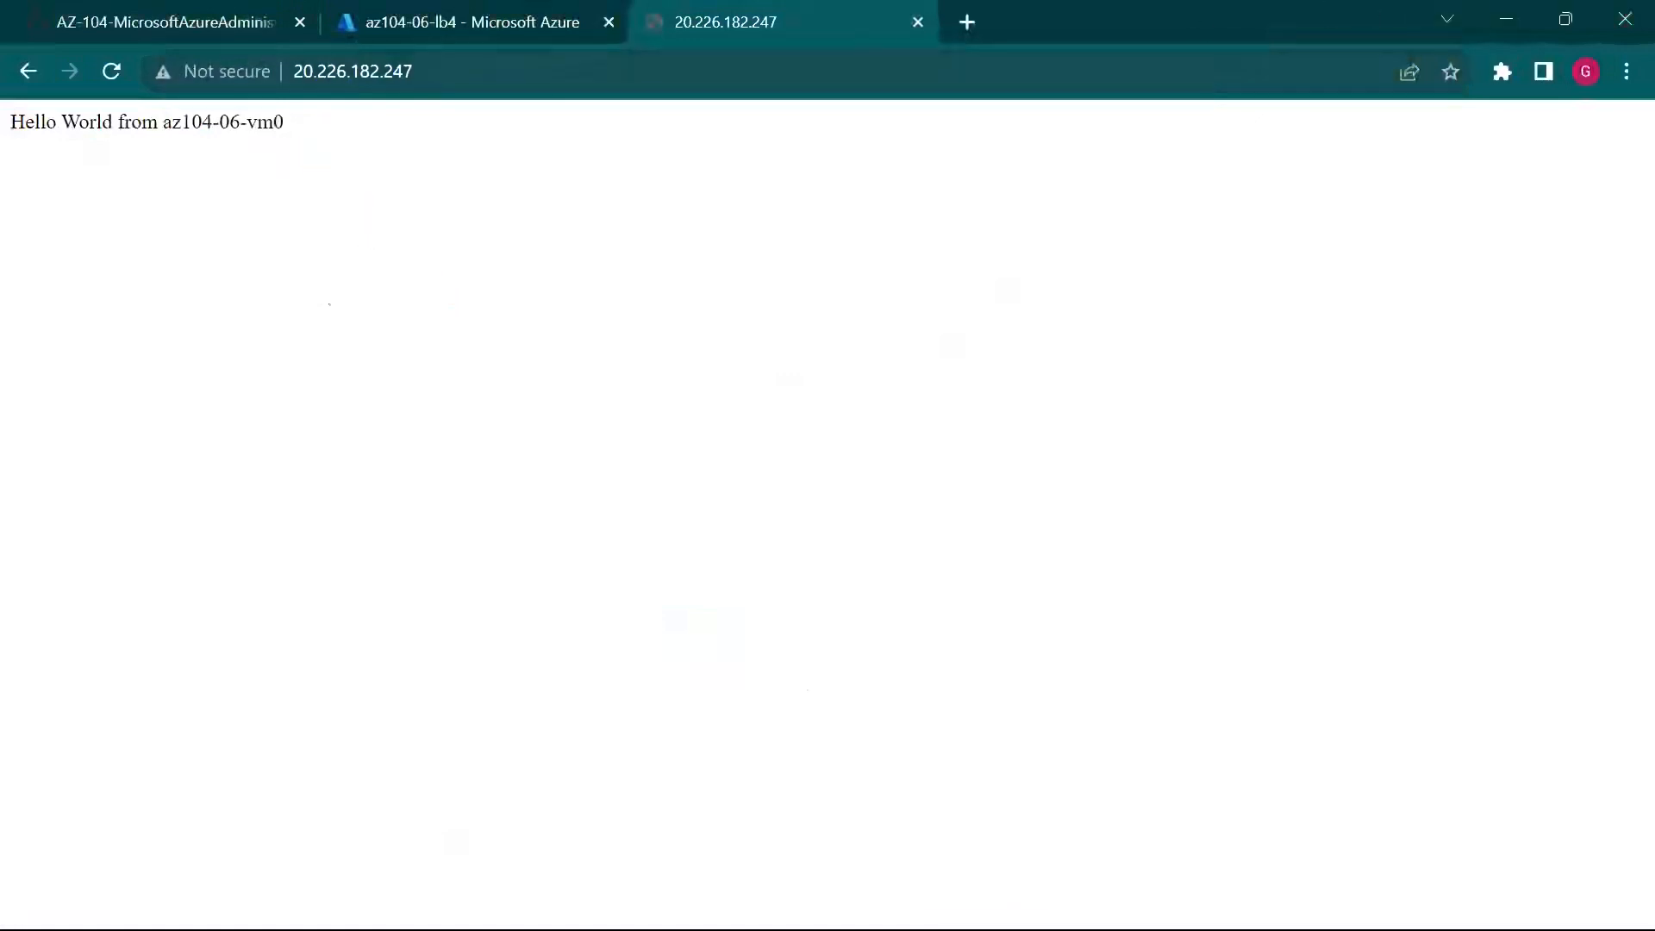
pyautogui.click(918, 24)
pyautogui.click(102, 15)
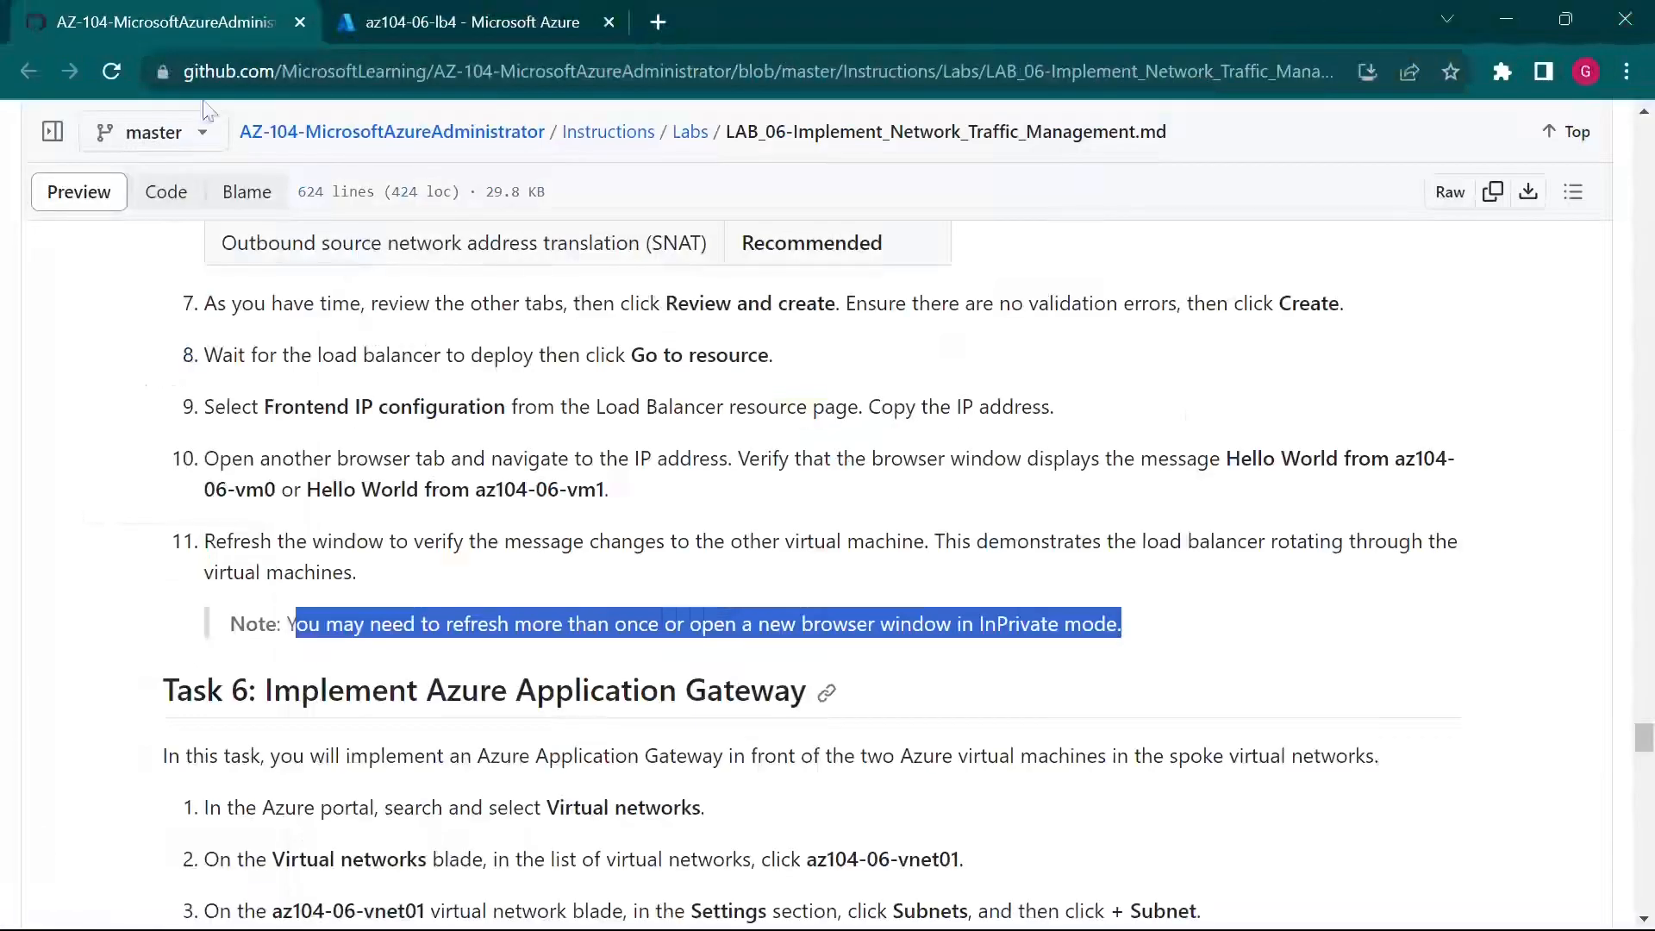
pyautogui.scroll(-3, 422, 724)
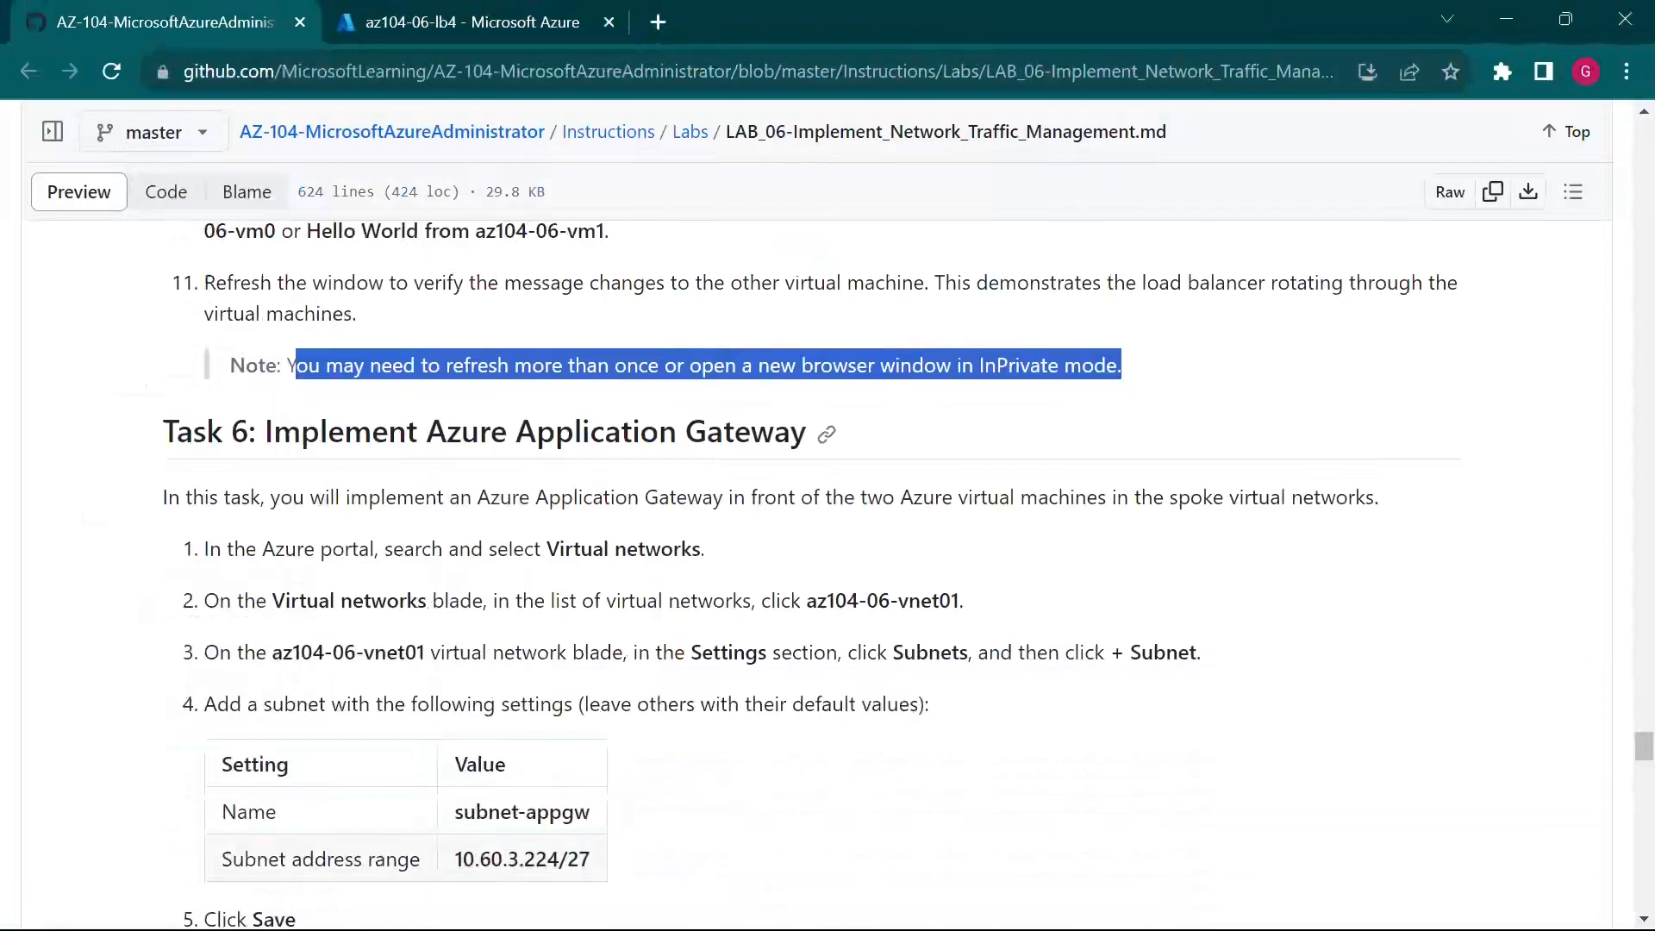
pyautogui.scroll(-2, 627, 649)
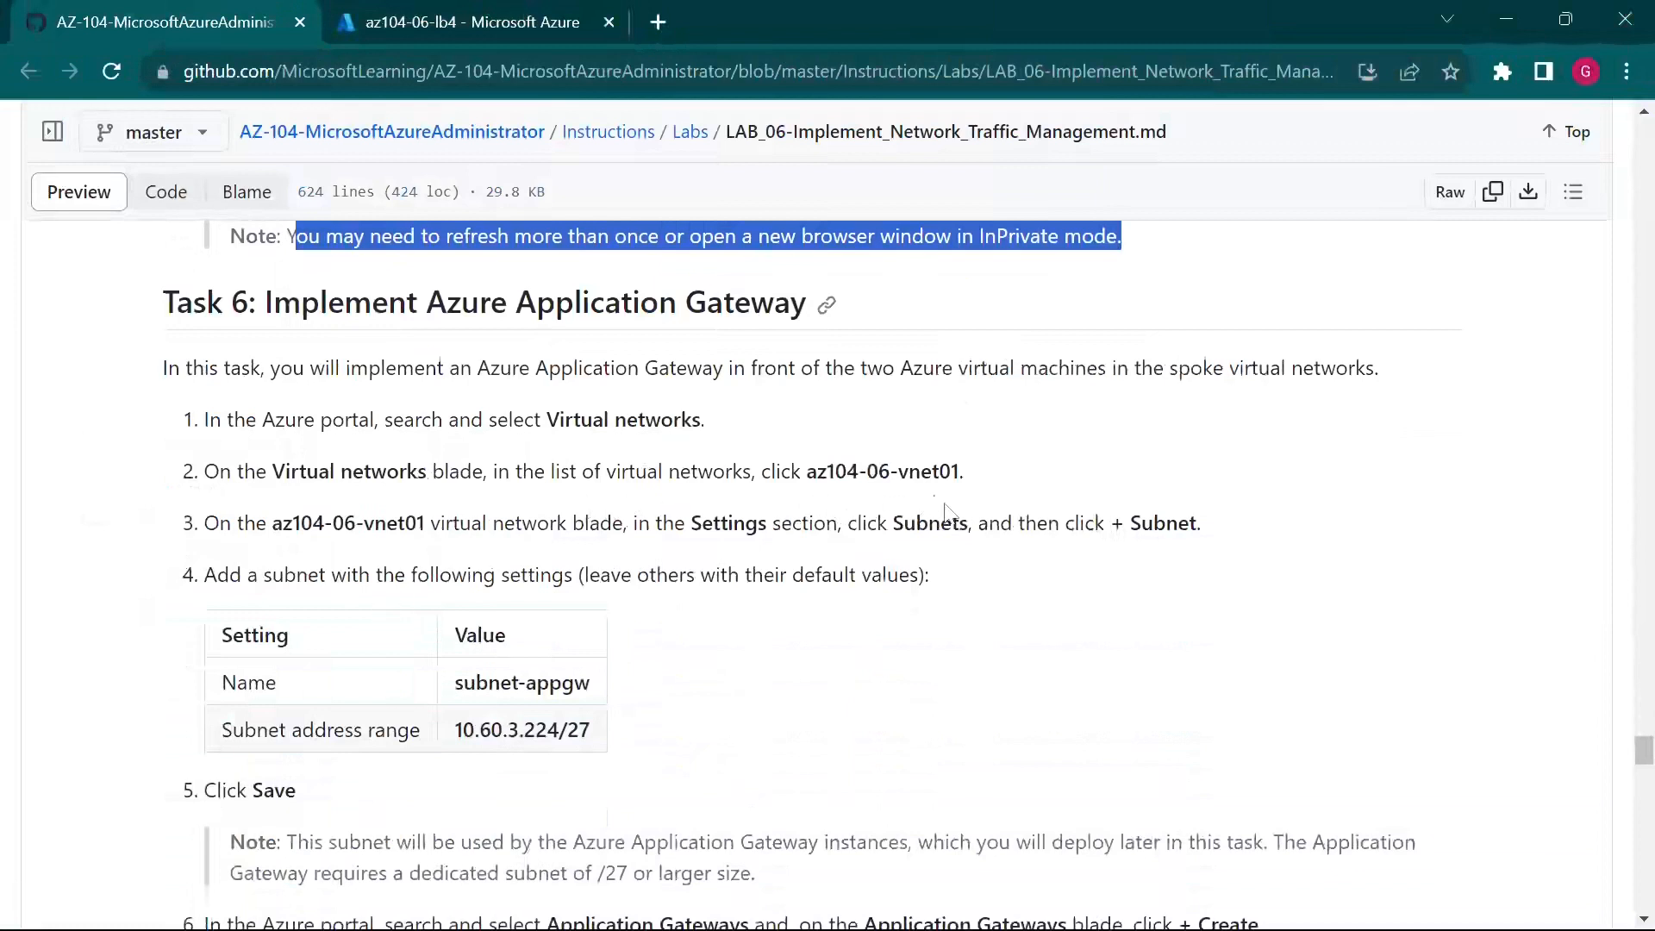
# Step: Search the Azure portal for vnet, open the virtual network az104-06-vnet01, and collapse the virtual networks list beside it
pyautogui.click(561, 19)
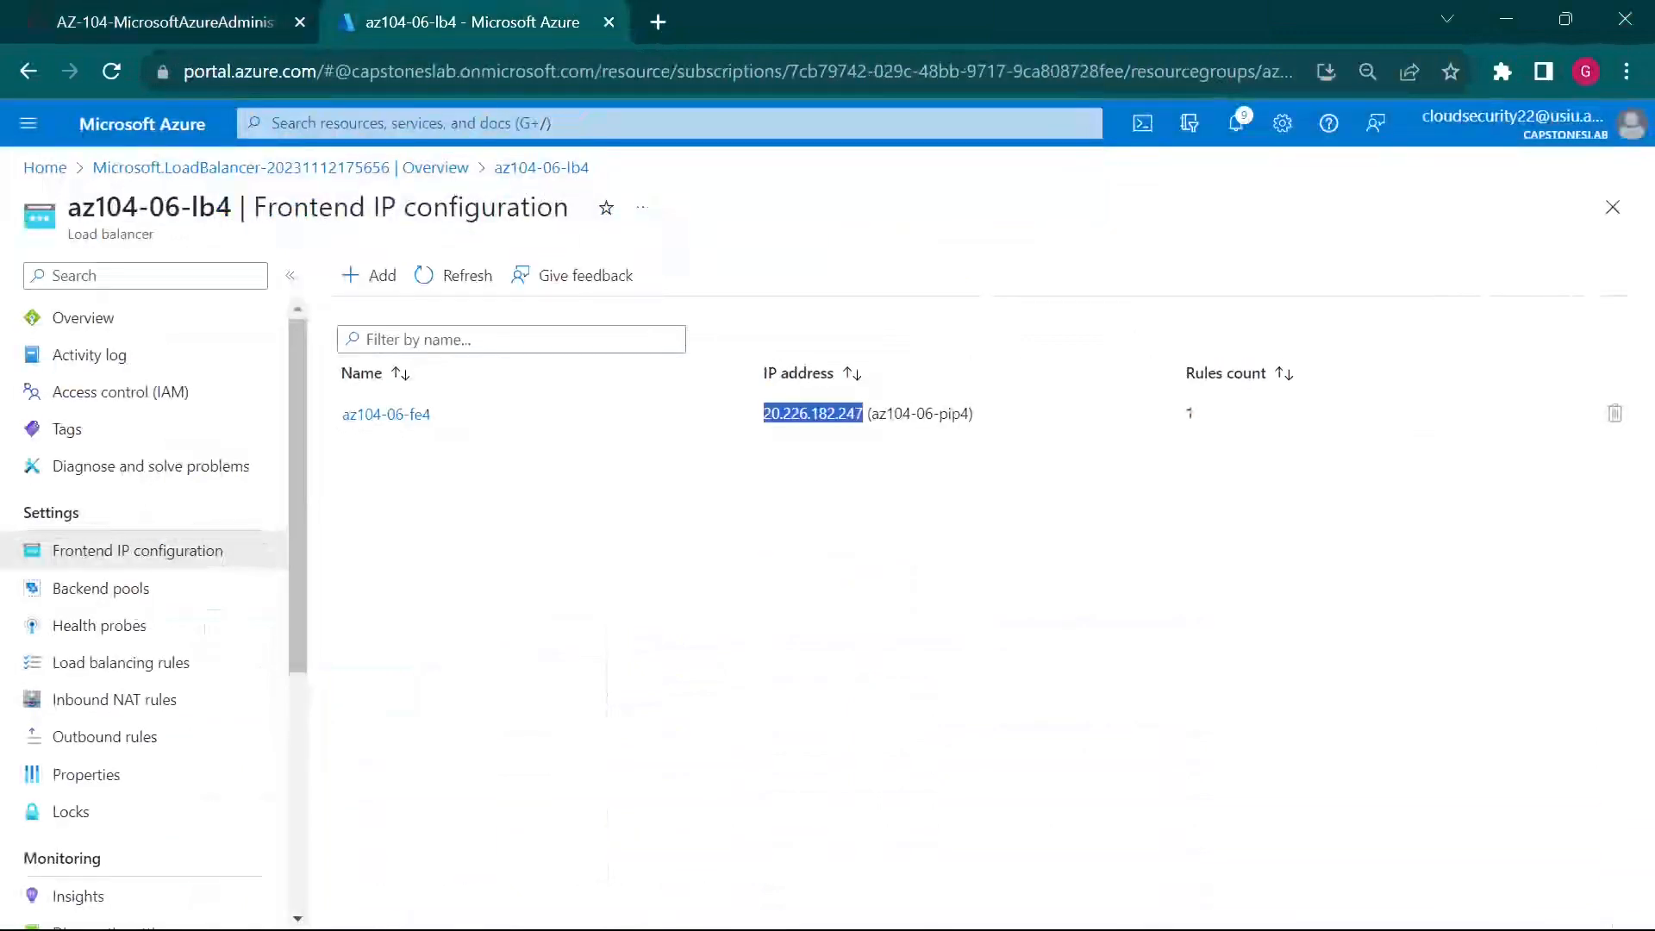
pyautogui.click(246, 129)
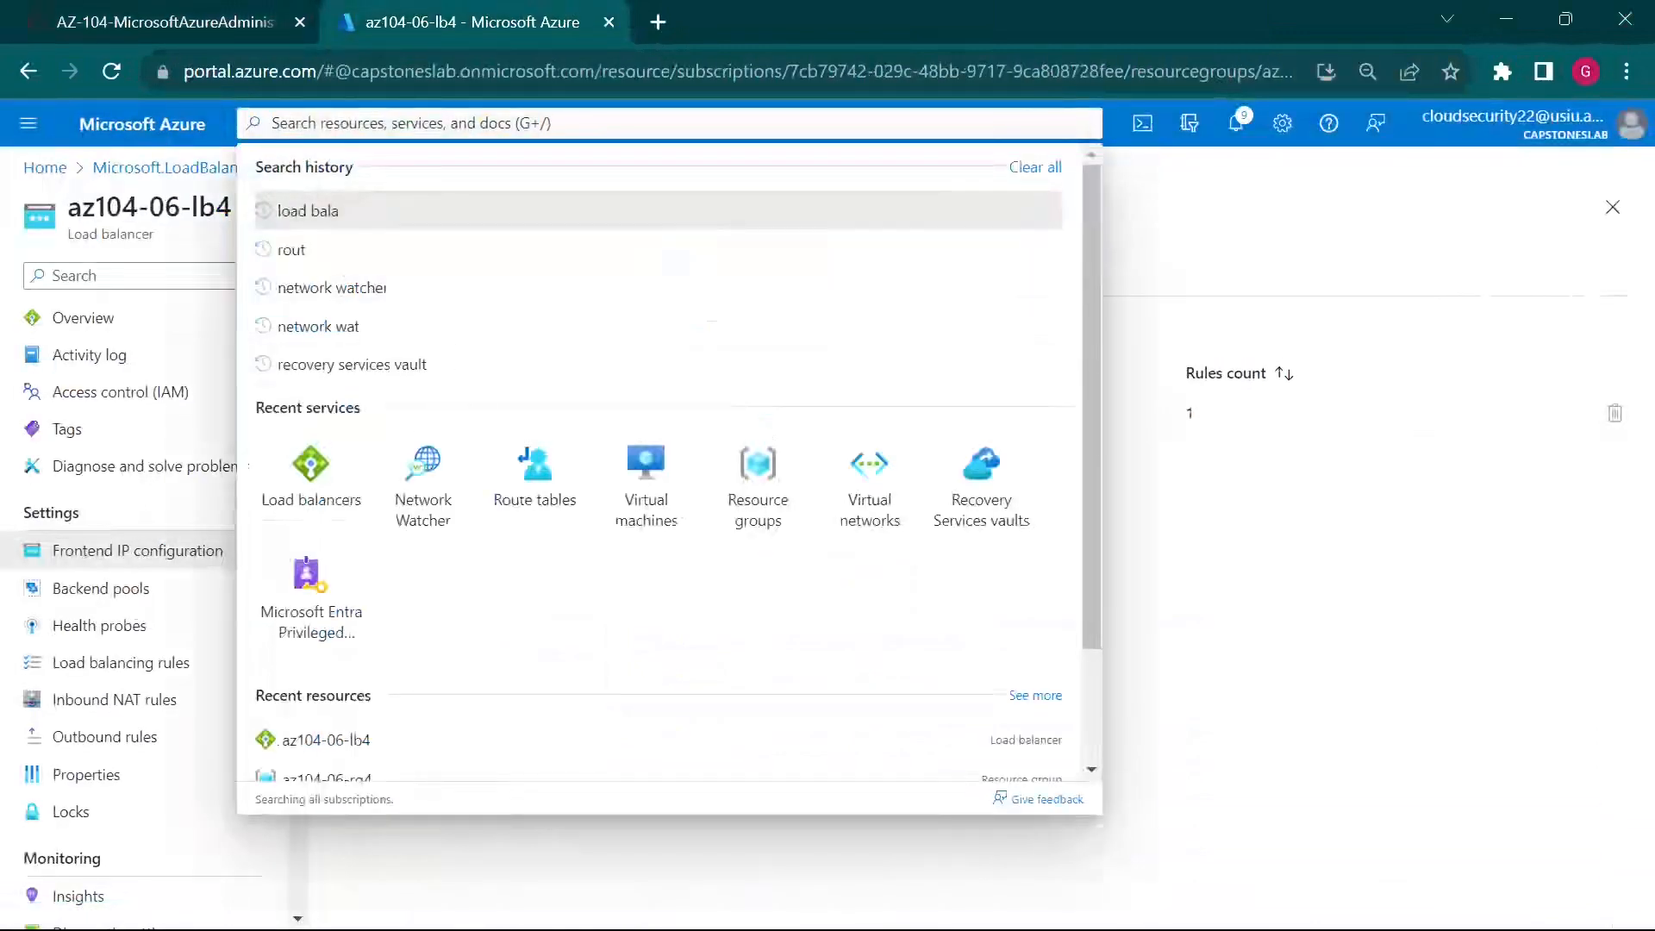
pyautogui.write('vnet')
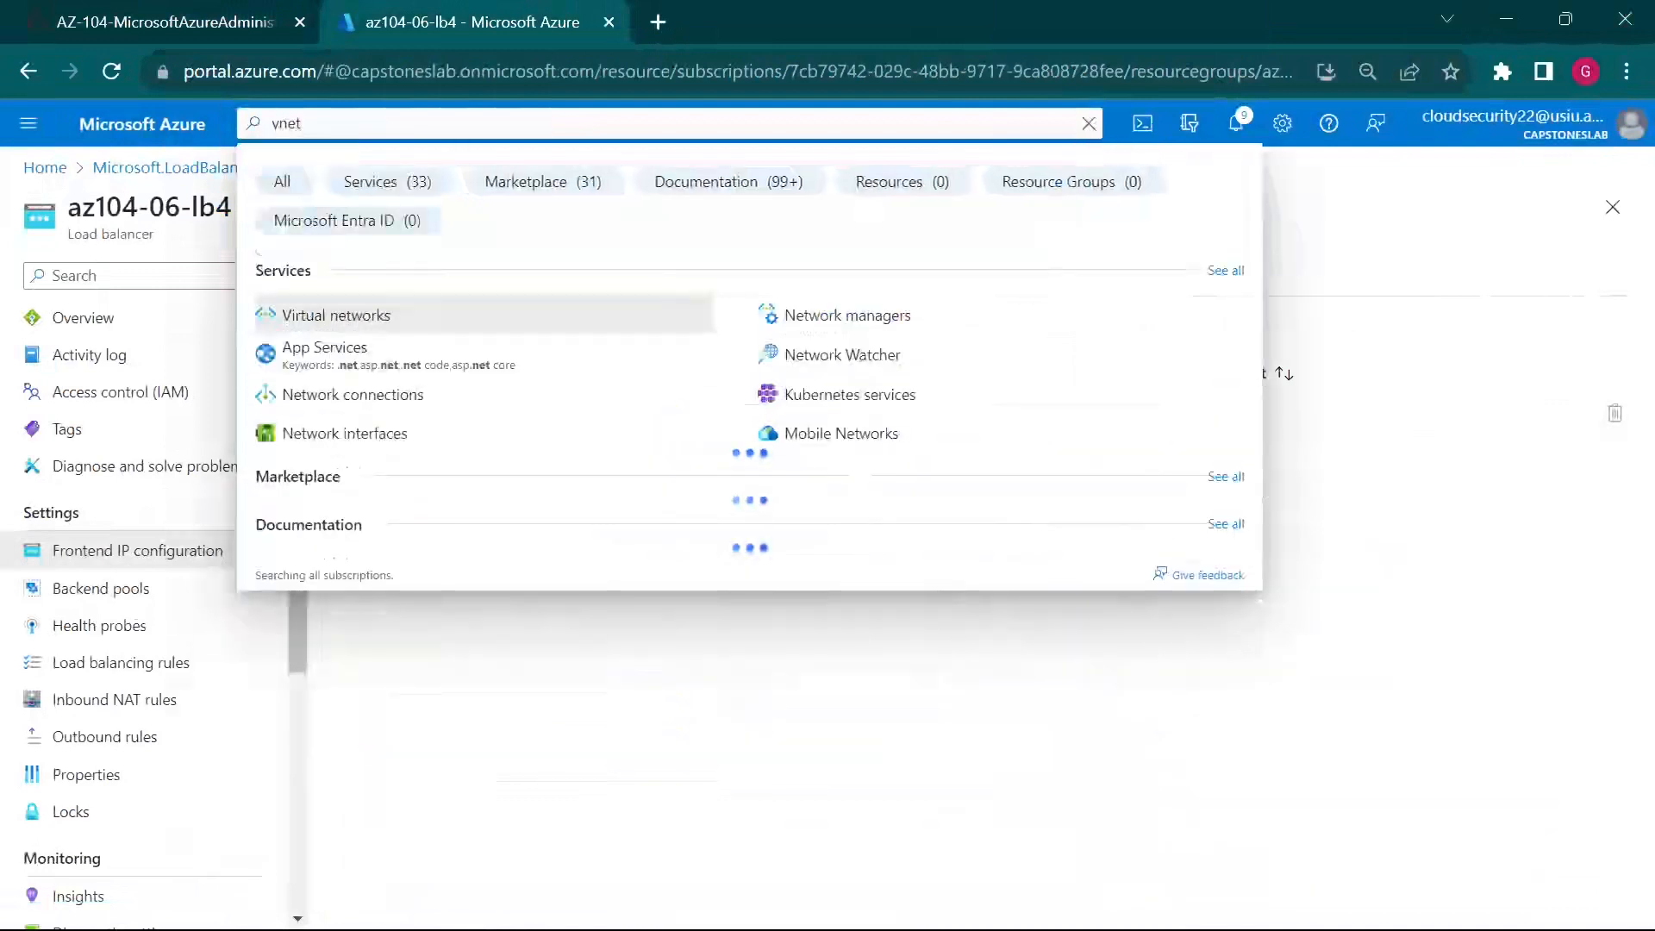
pyautogui.click(448, 332)
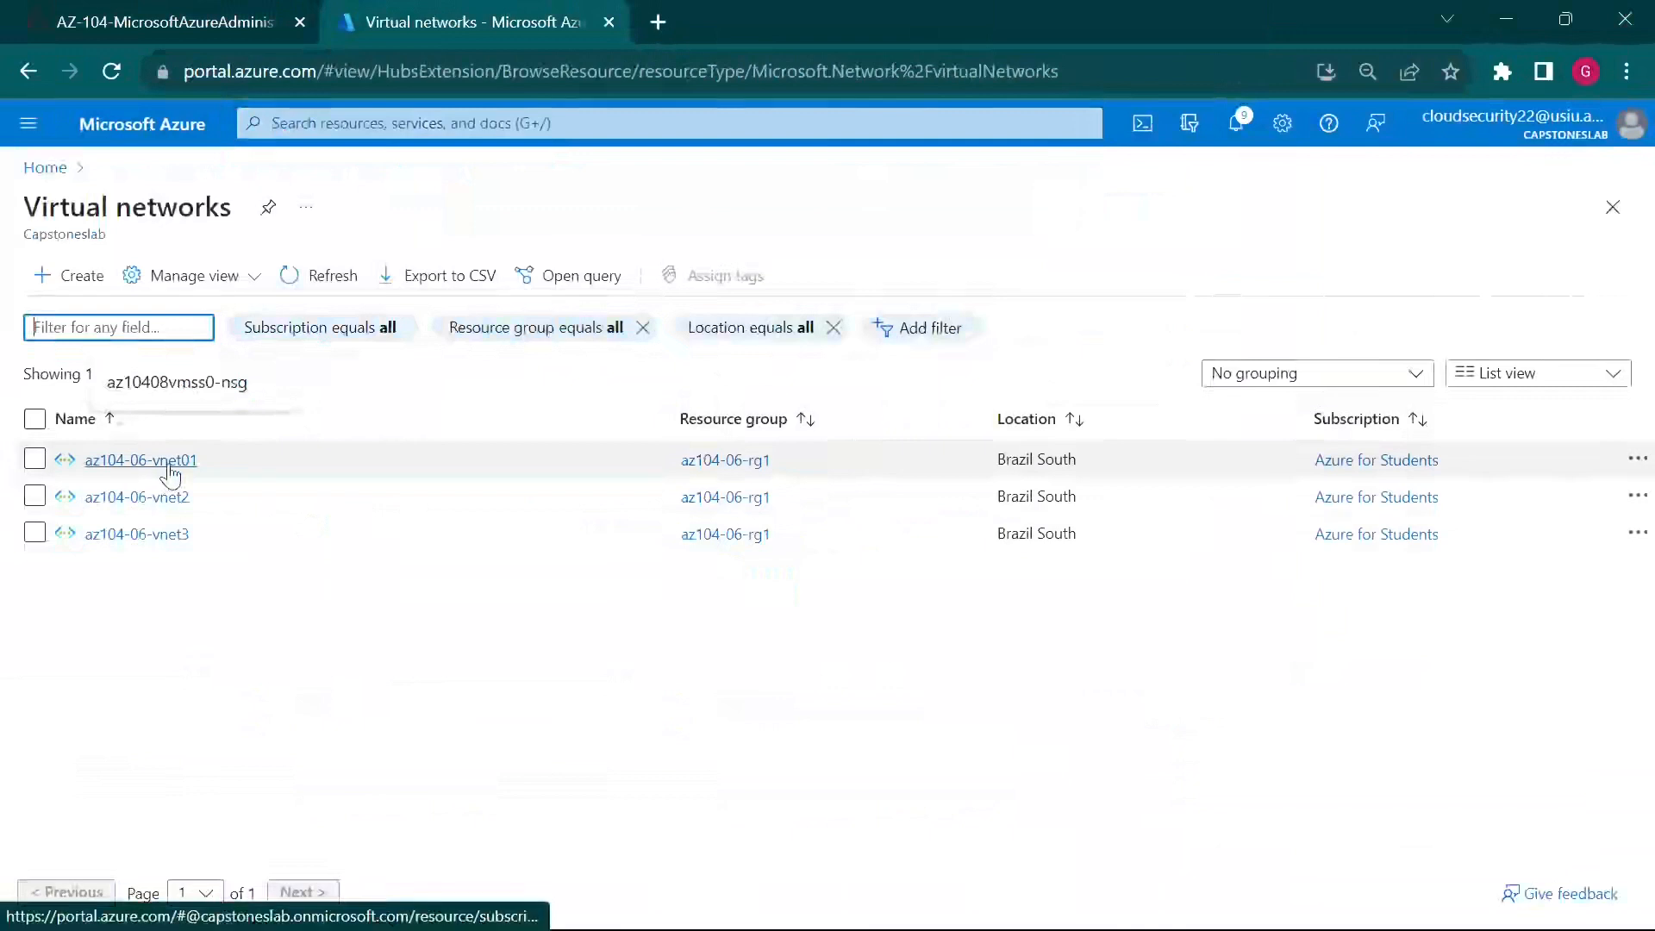
pyautogui.click(276, 31)
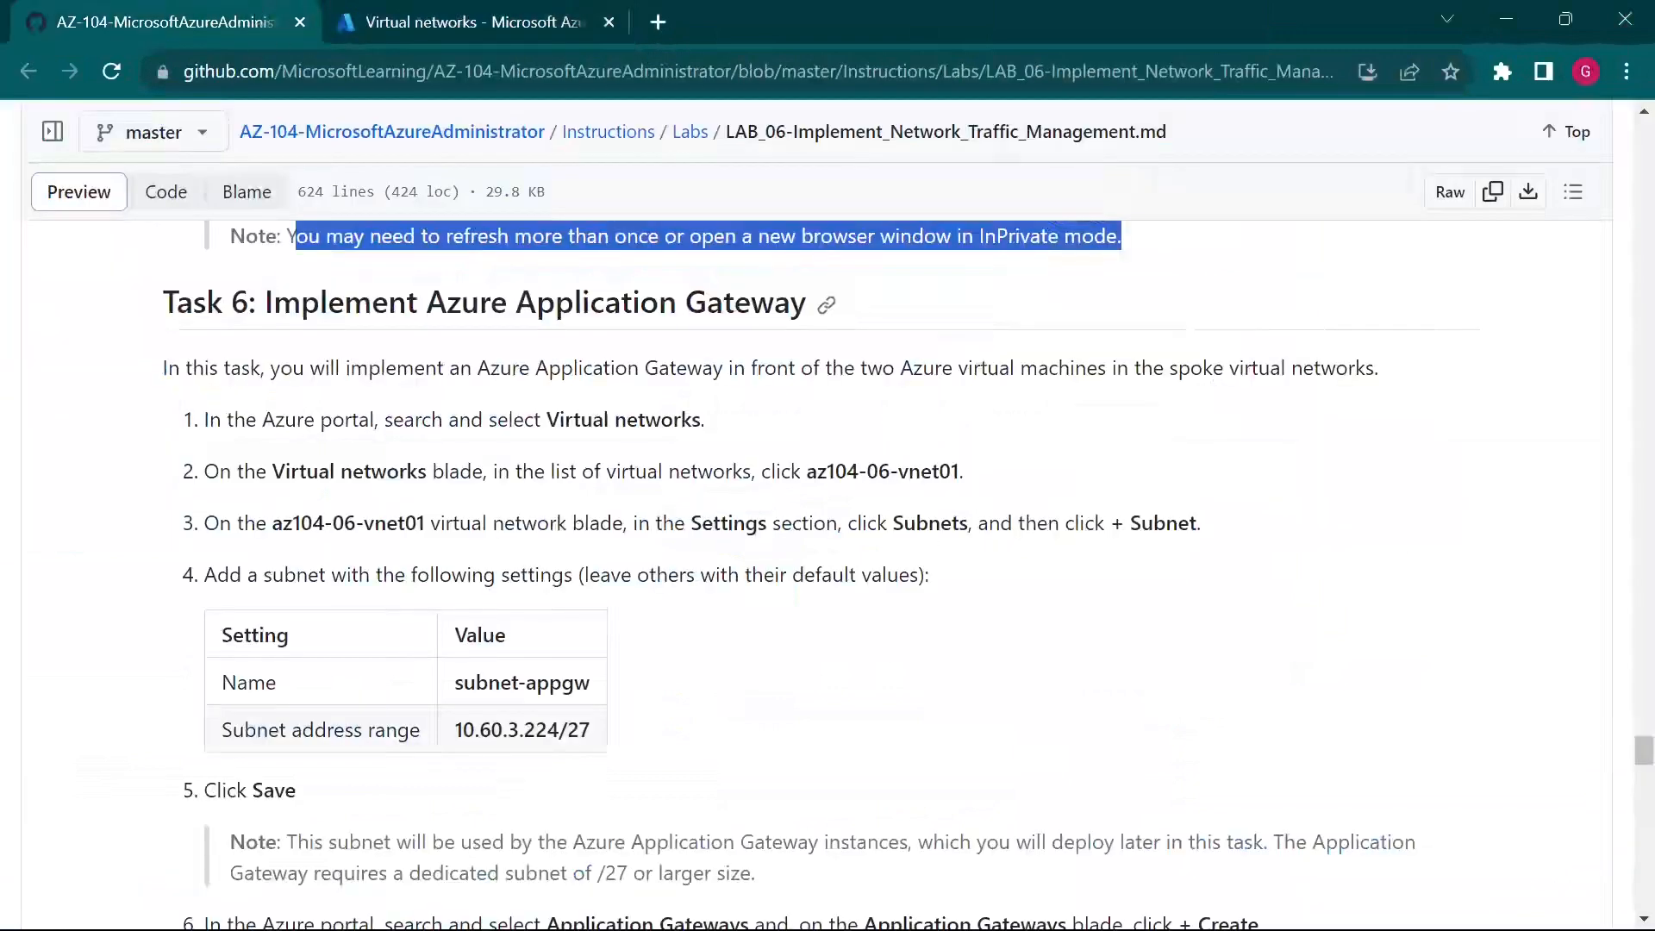
pyautogui.click(561, 21)
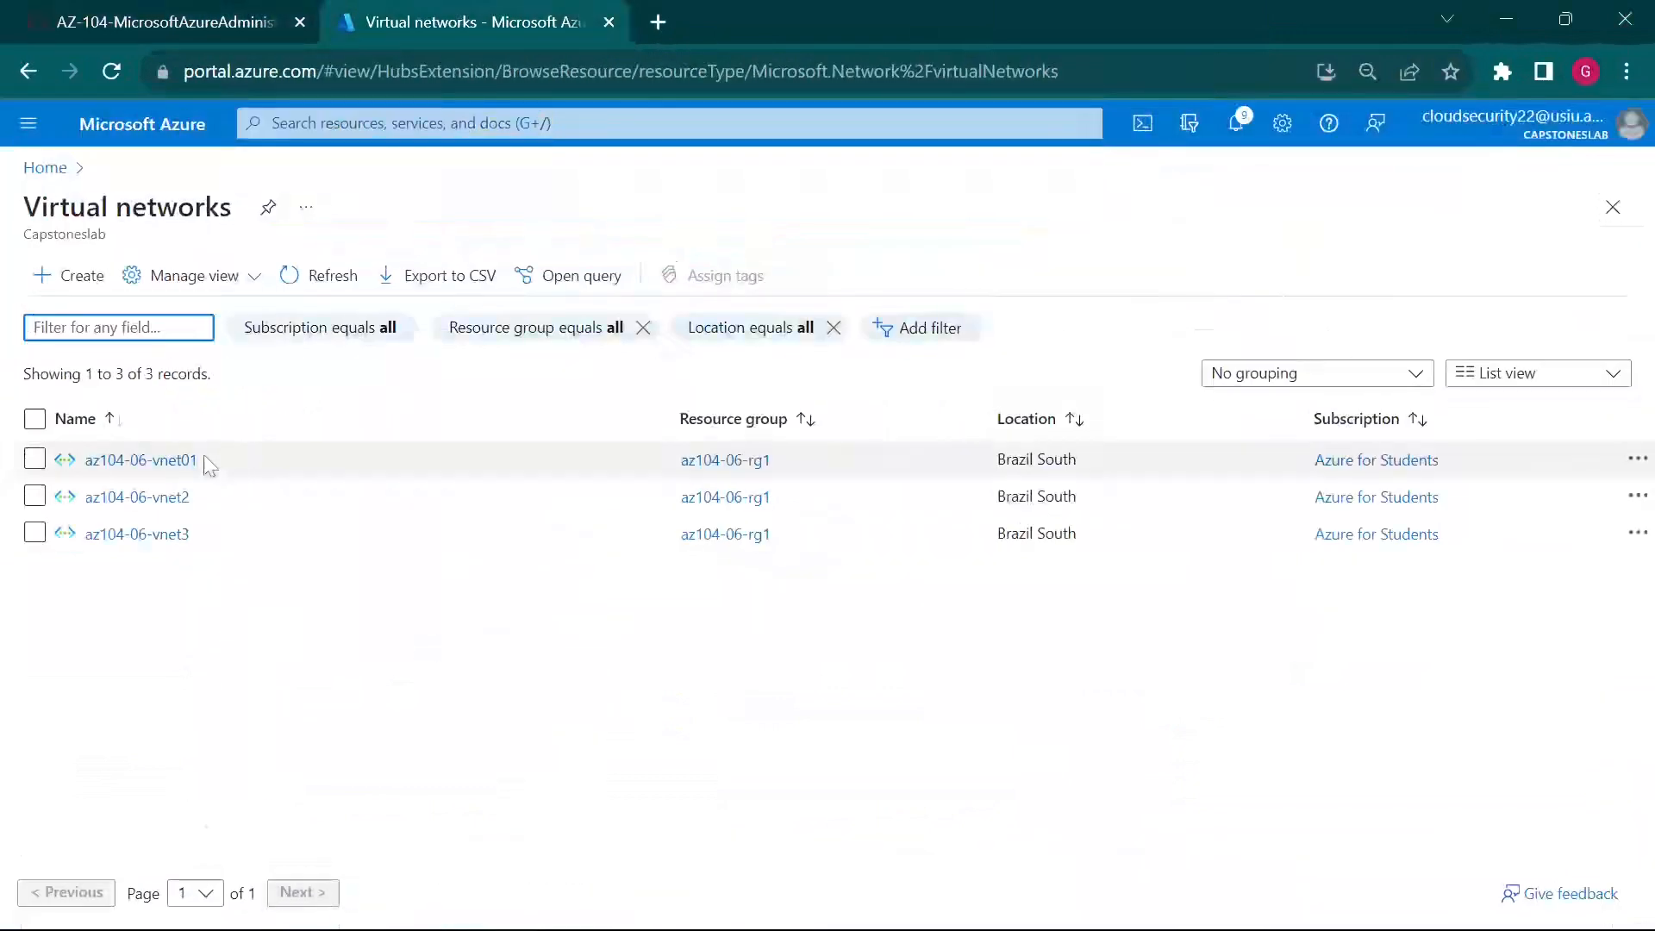
pyautogui.click(175, 464)
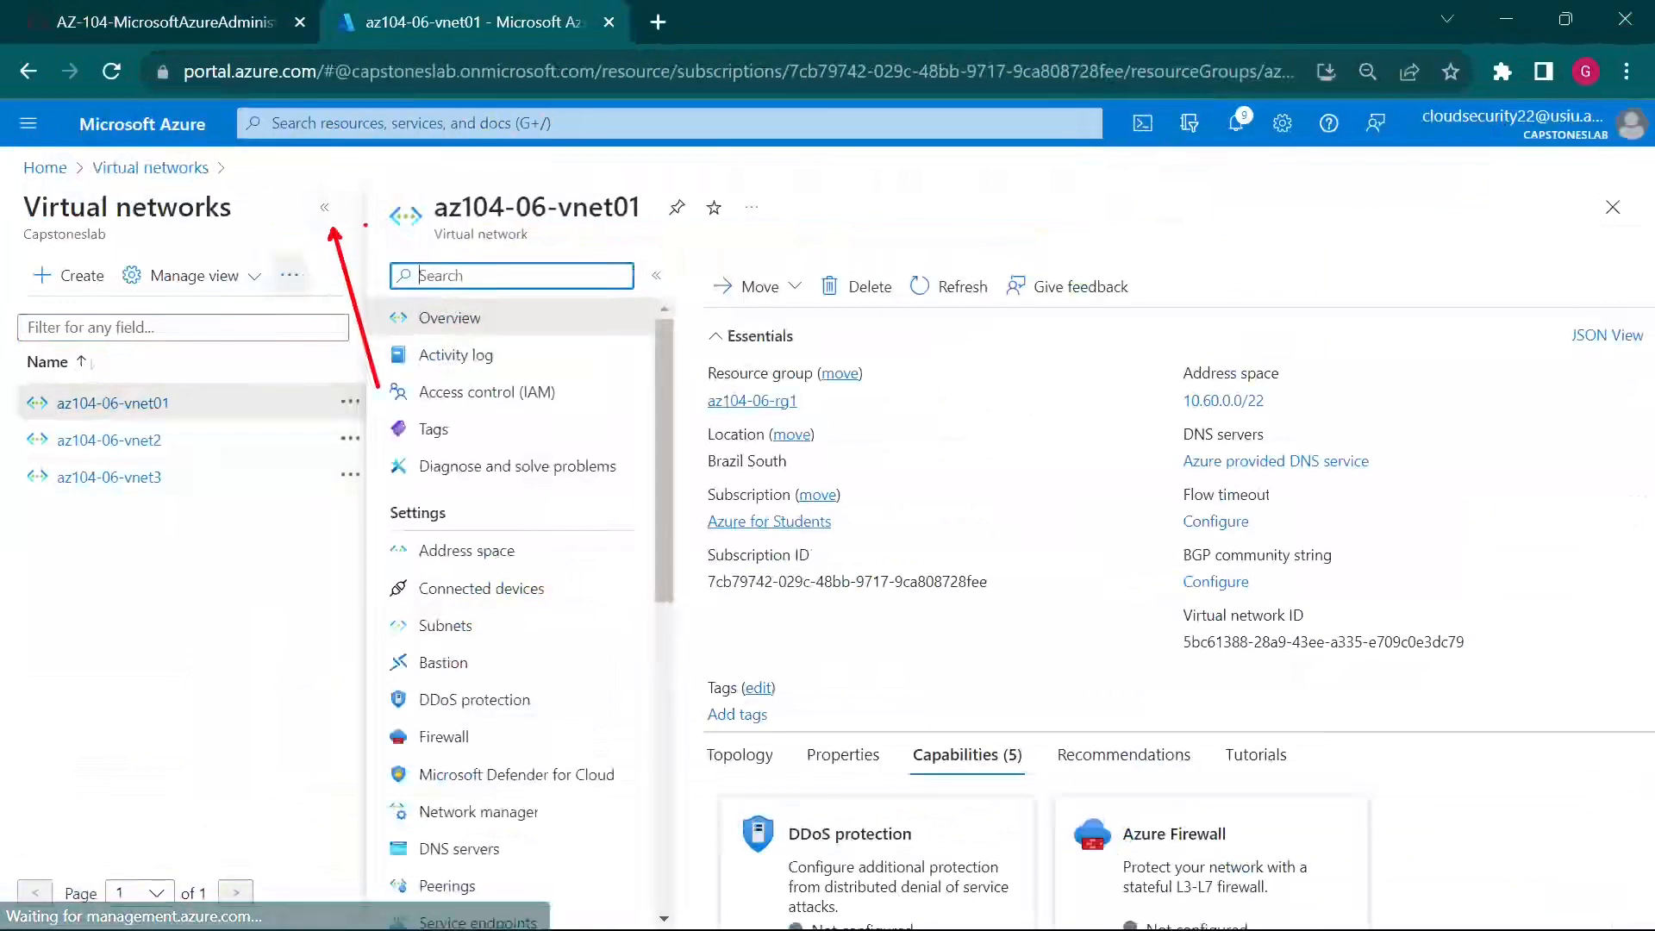
pyautogui.click(325, 208)
# Step: Check the guide's subnet instruction and open the Subnets page of az104-06-vnet01
pyautogui.click(197, 11)
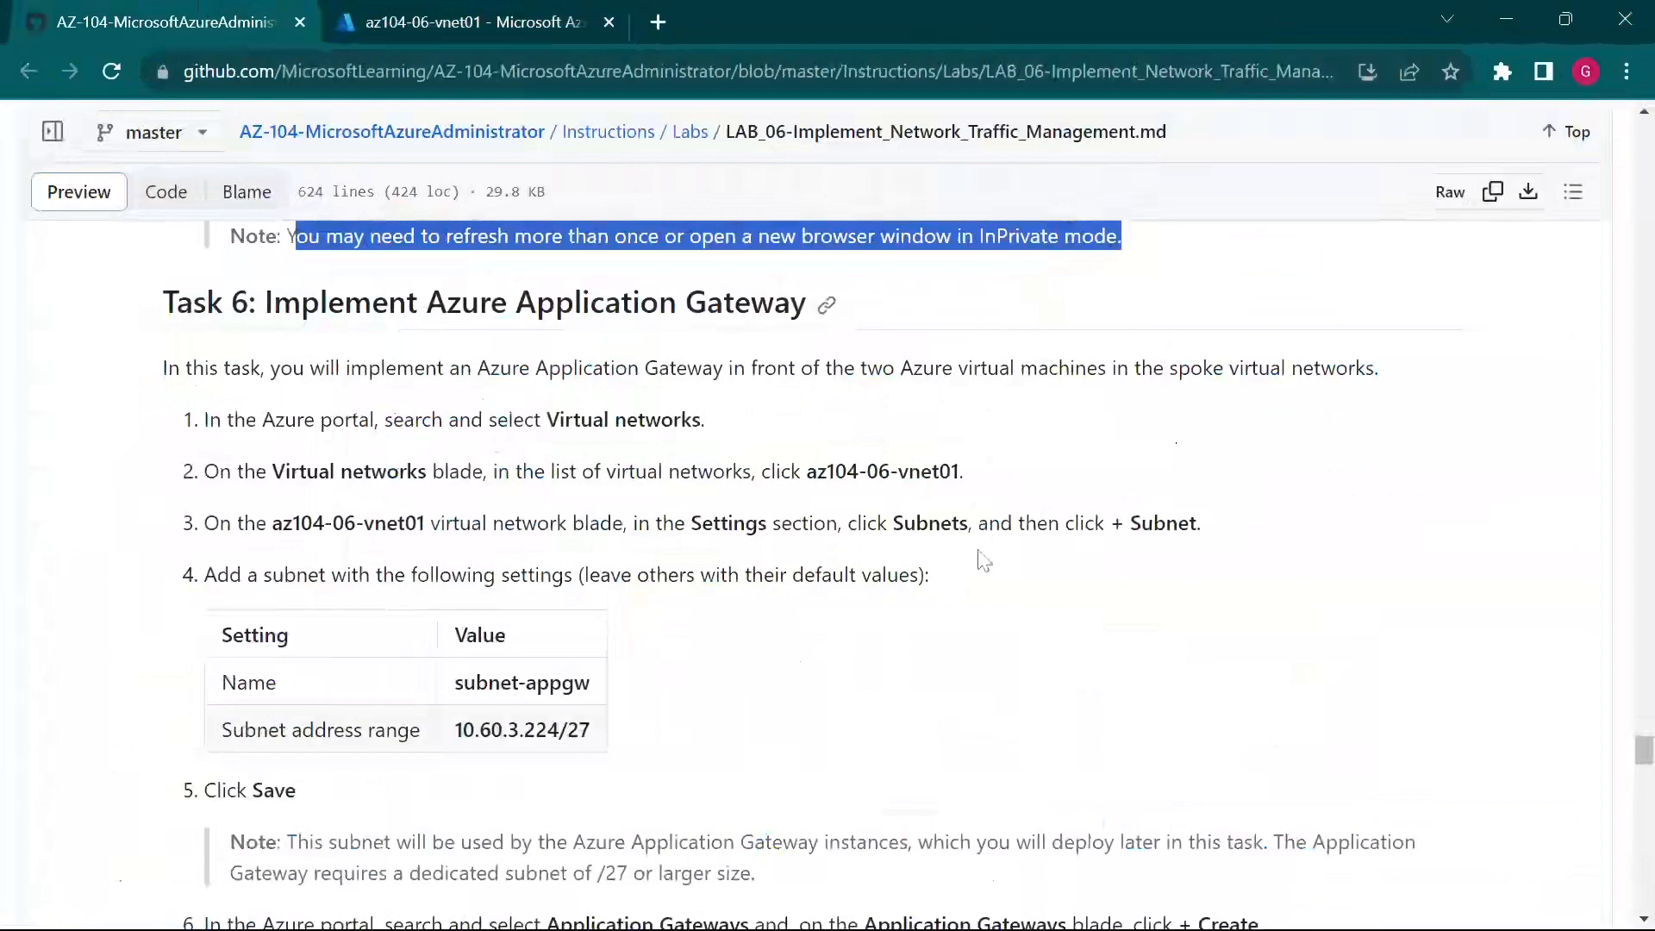
pyautogui.click(574, 21)
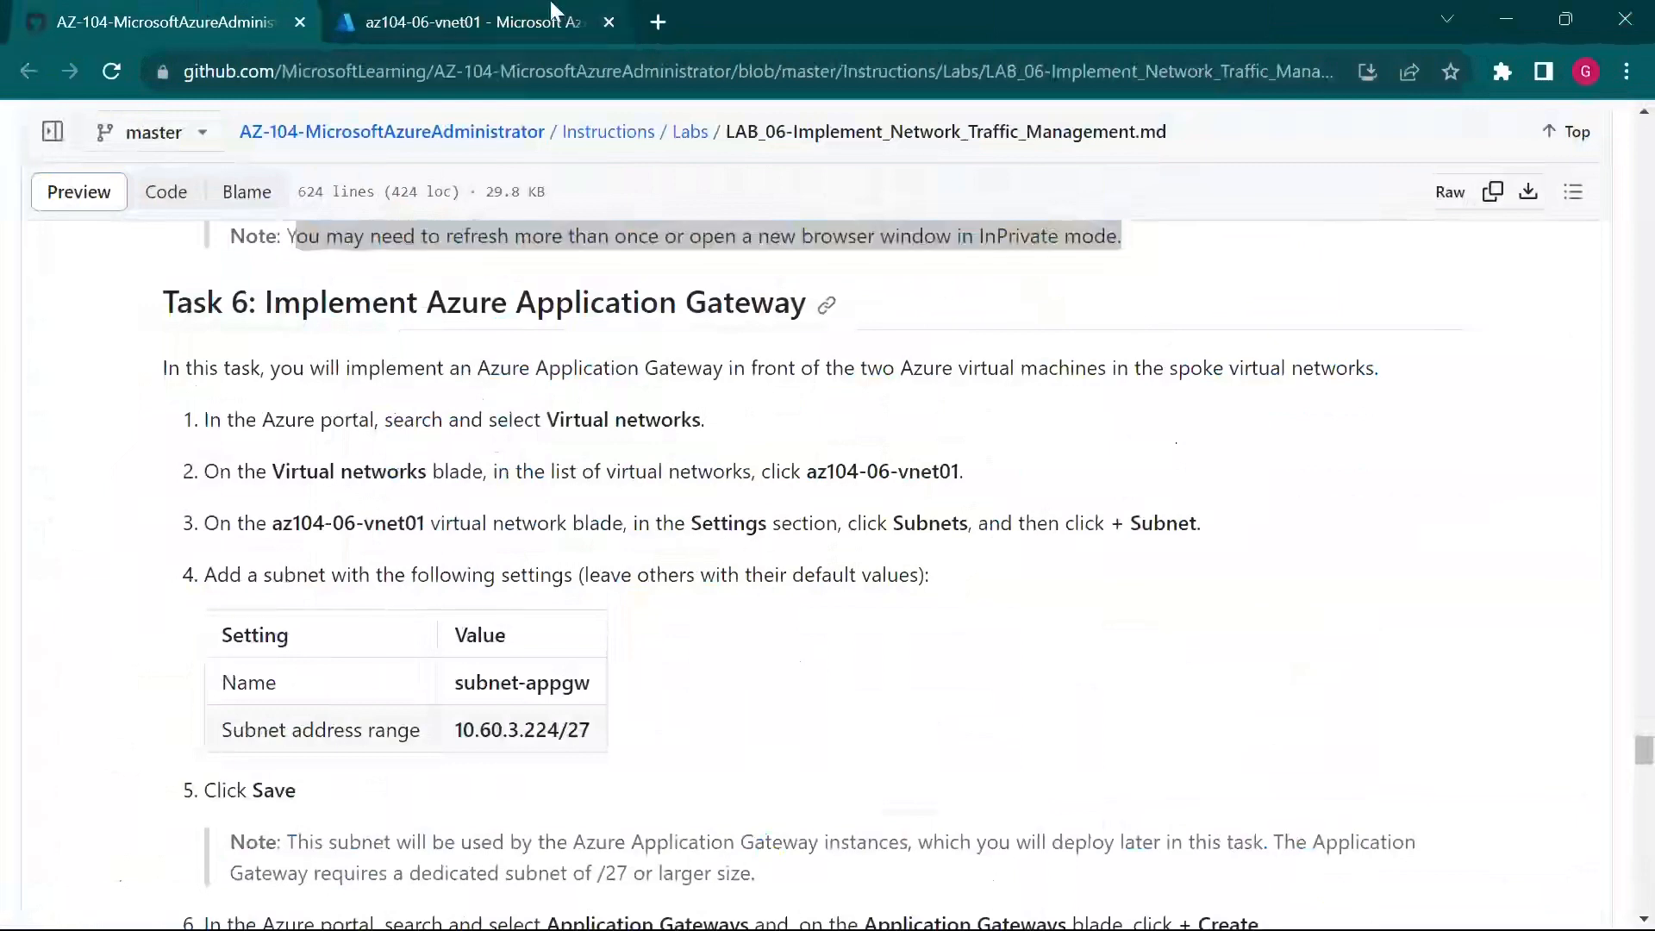
pyautogui.scroll(-2, 227, 692)
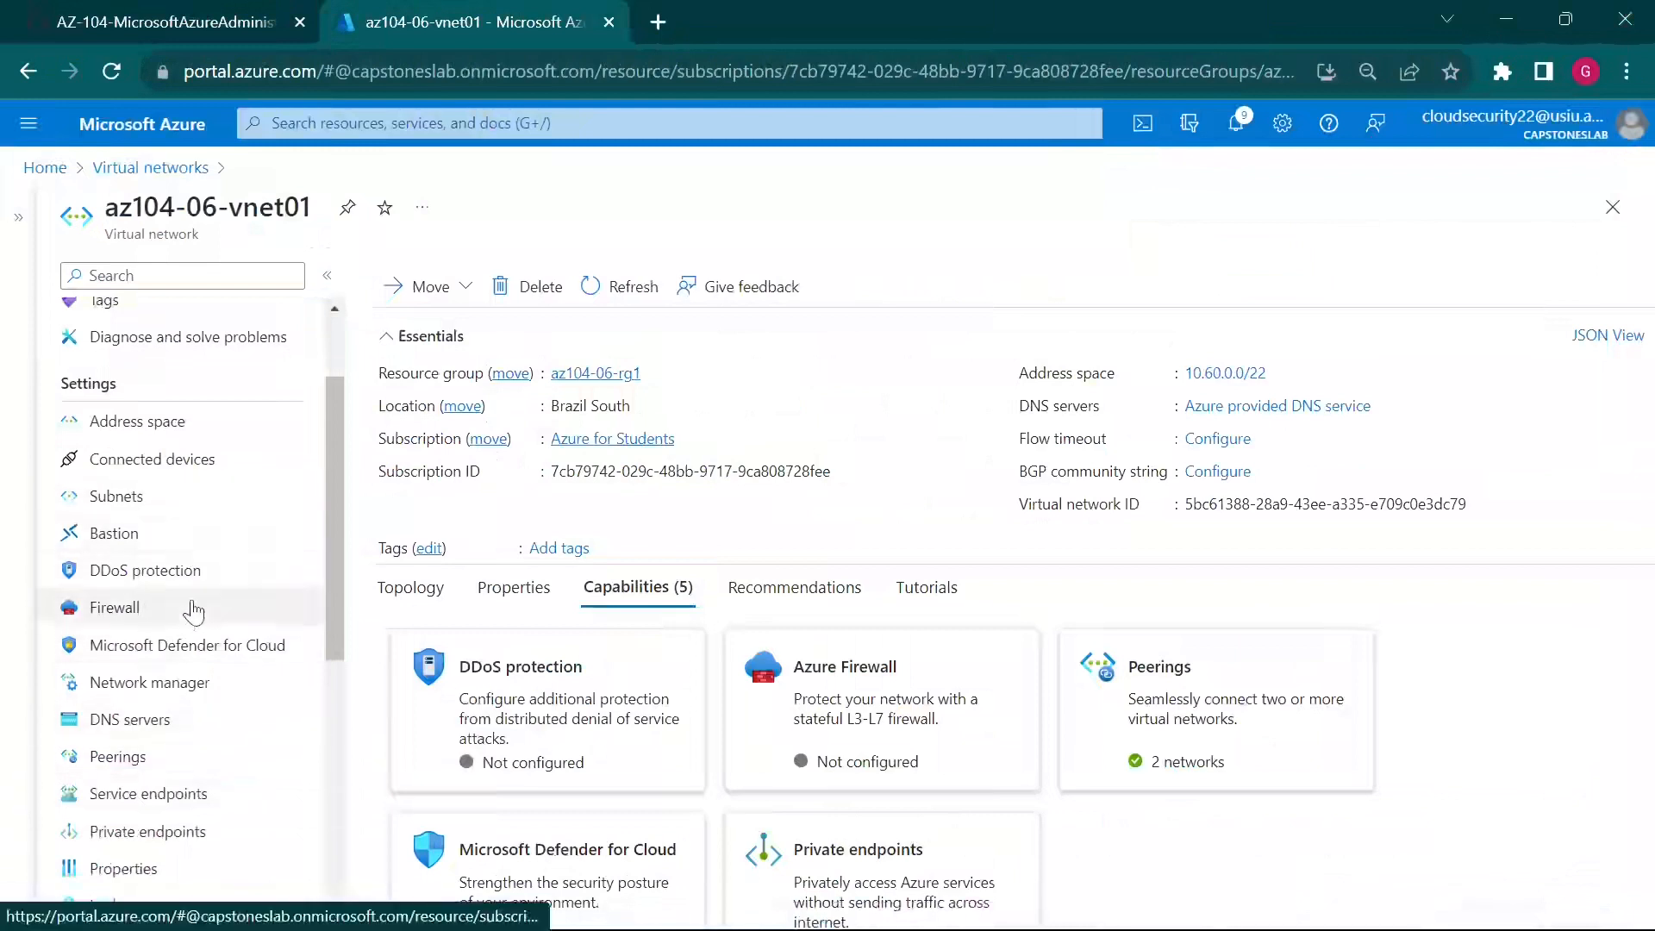
pyautogui.scroll(-2, 203, 729)
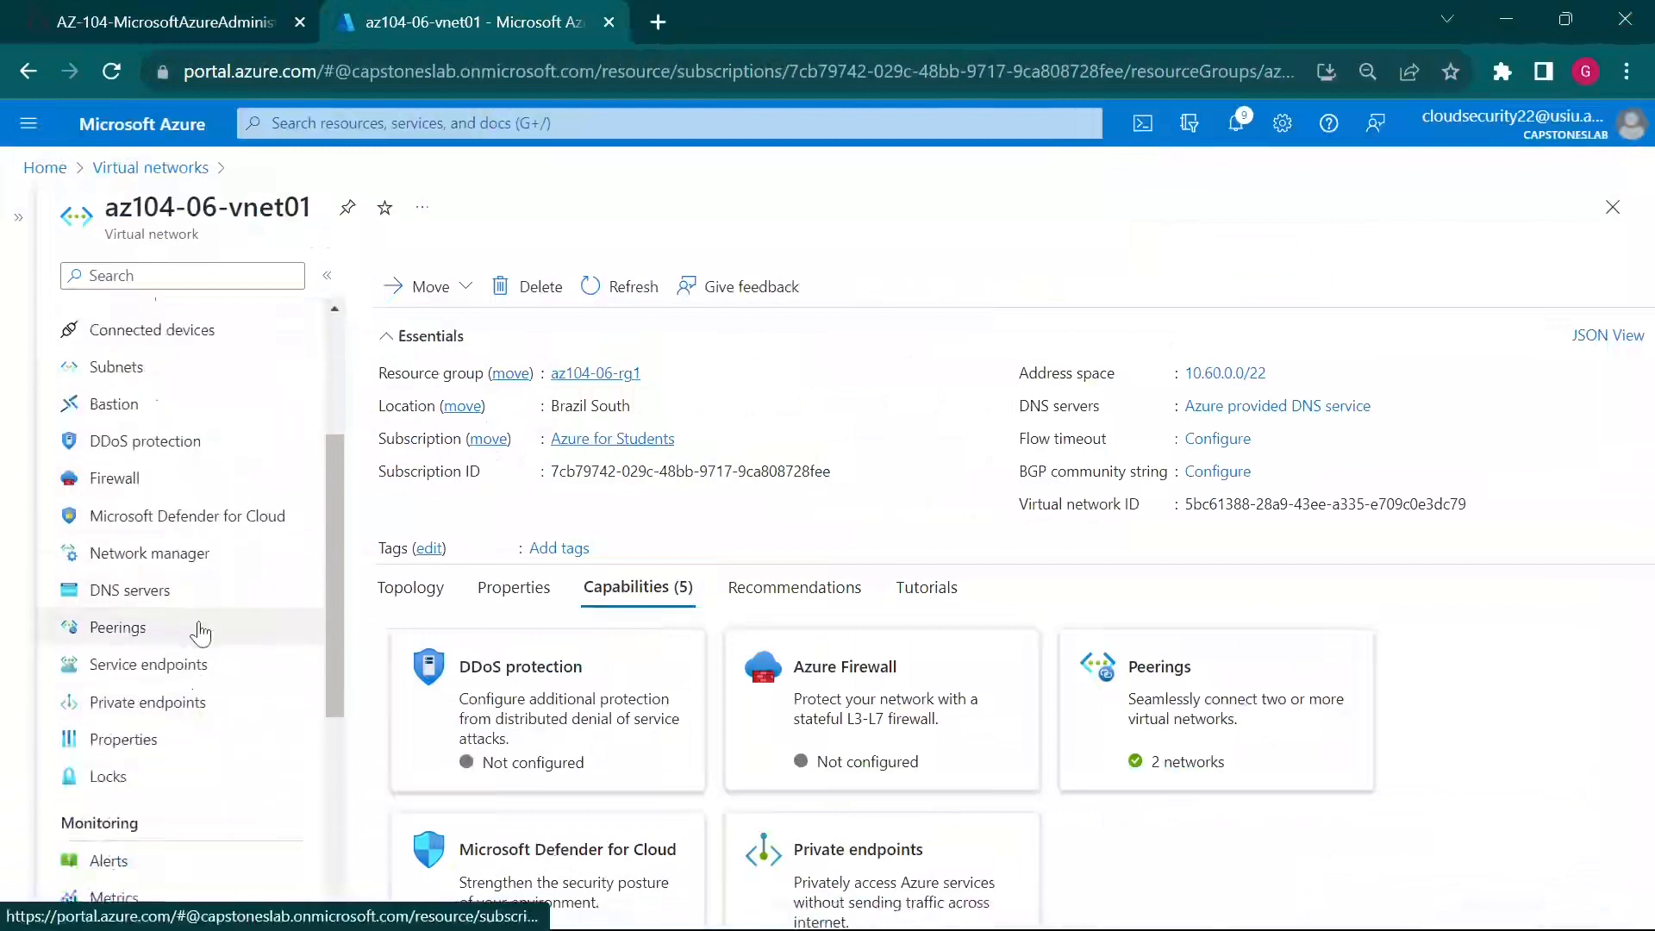
pyautogui.click(202, 377)
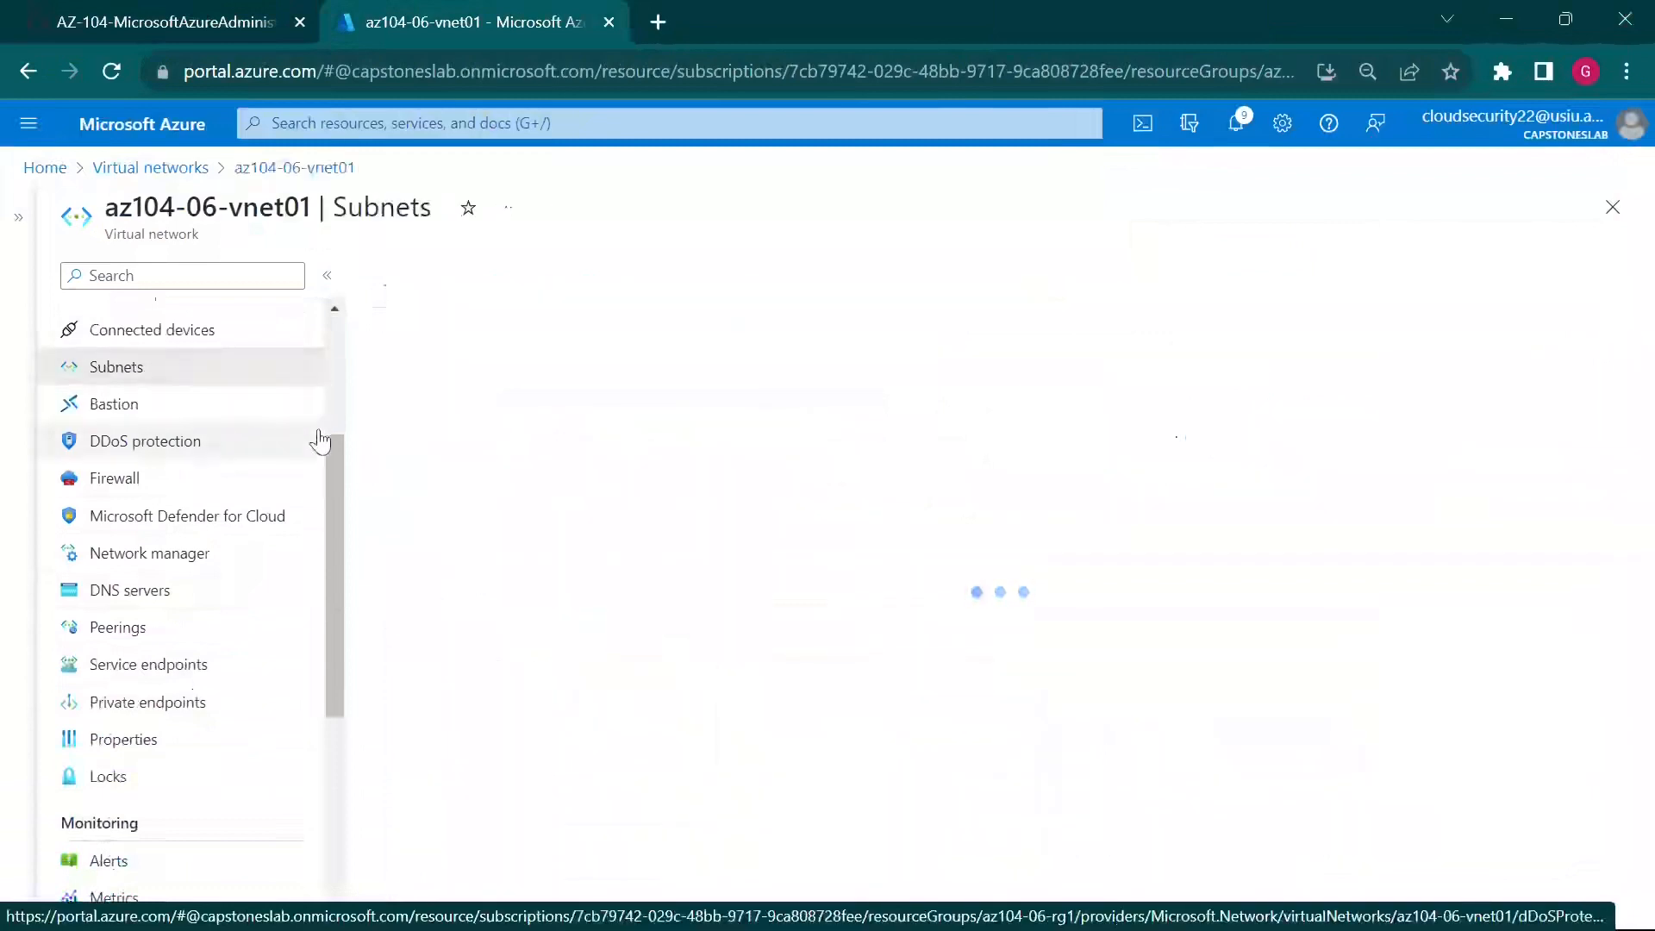
# Step: Copy the subnet name from the guide and start a new subnet named subnet-appgw in az104-06-vnet01
pyautogui.click(256, 12)
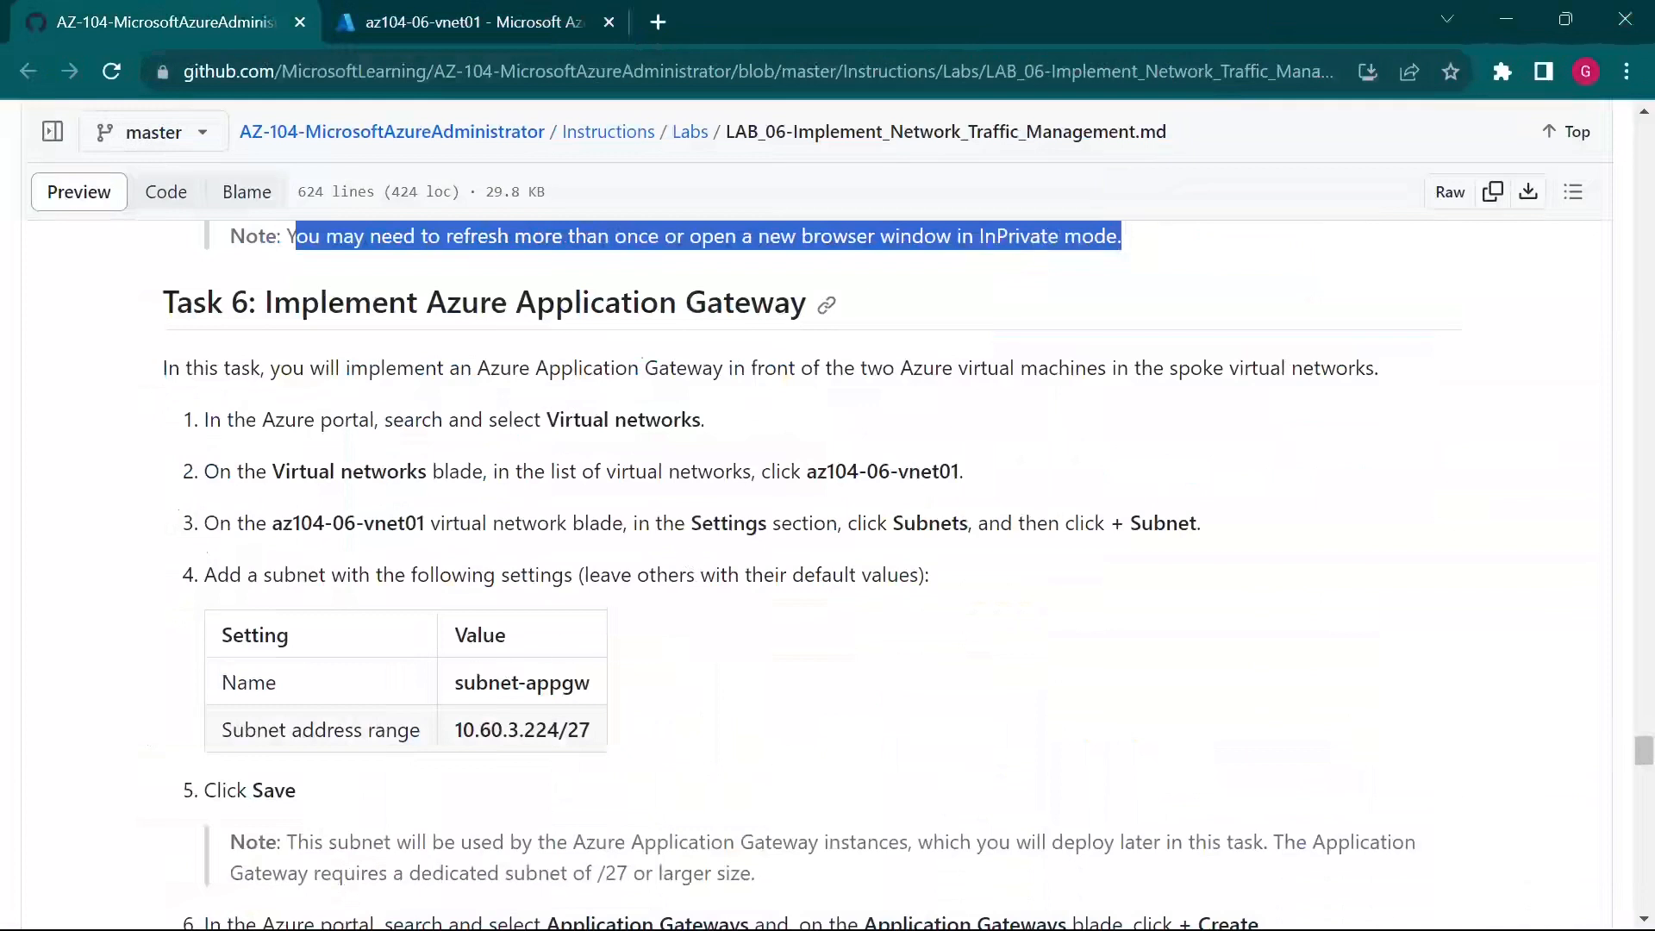
pyautogui.moveTo(453, 683); pyautogui.dragTo(601, 694)
pyautogui.hotkey('ctrl', 'c')
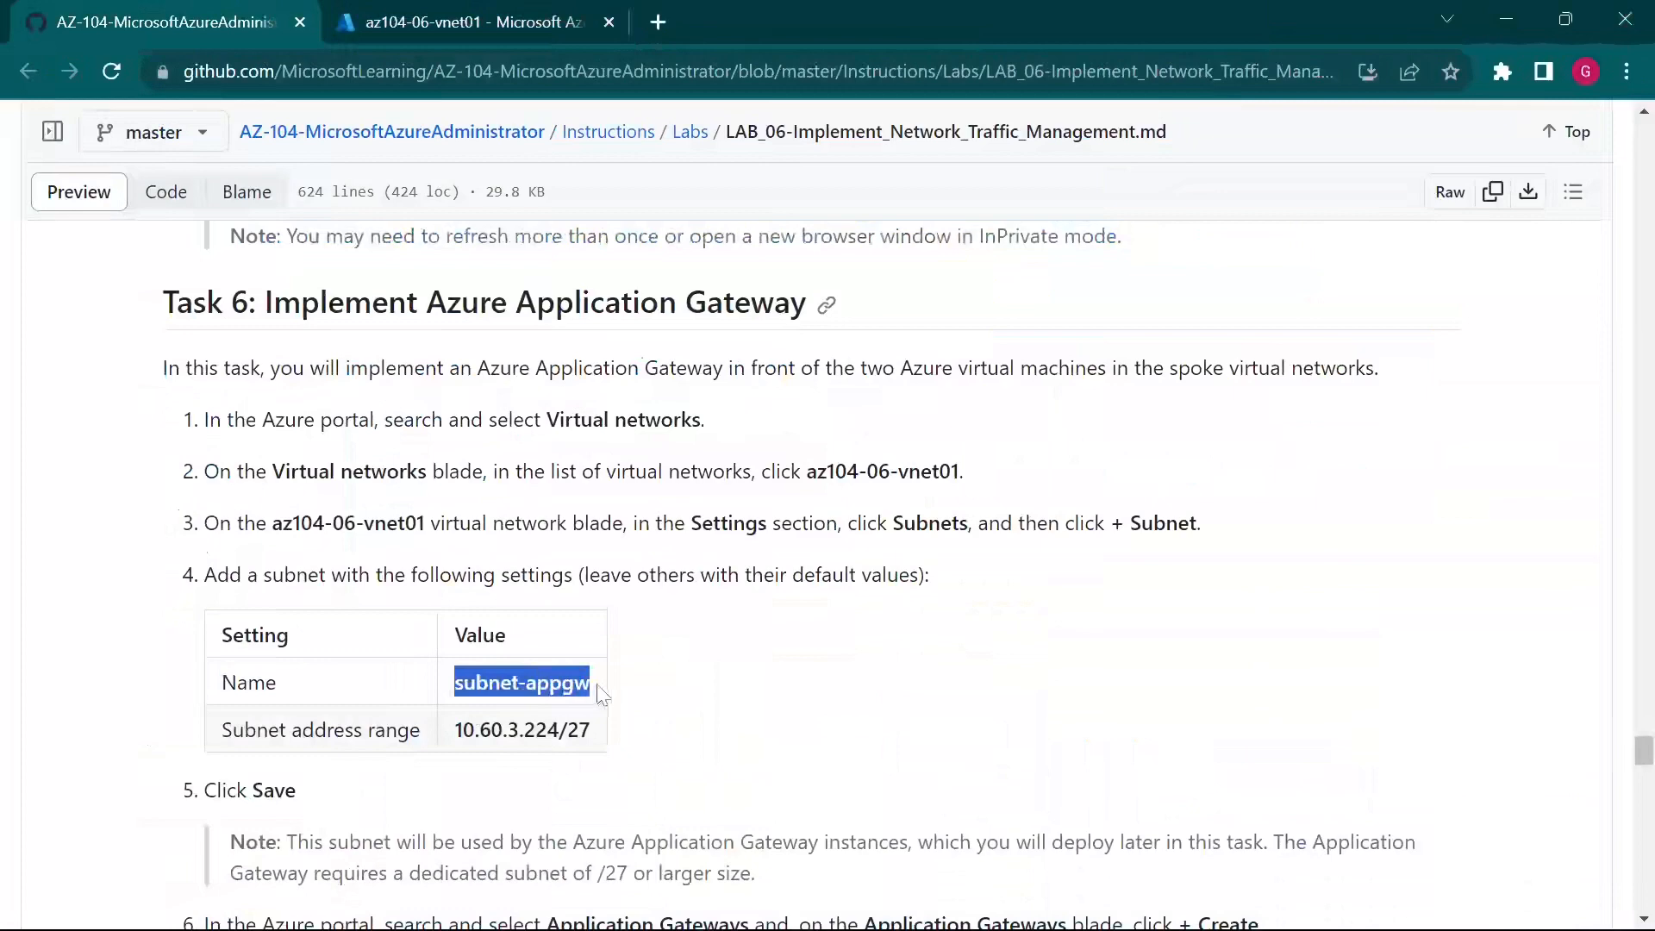
pyautogui.click(515, 13)
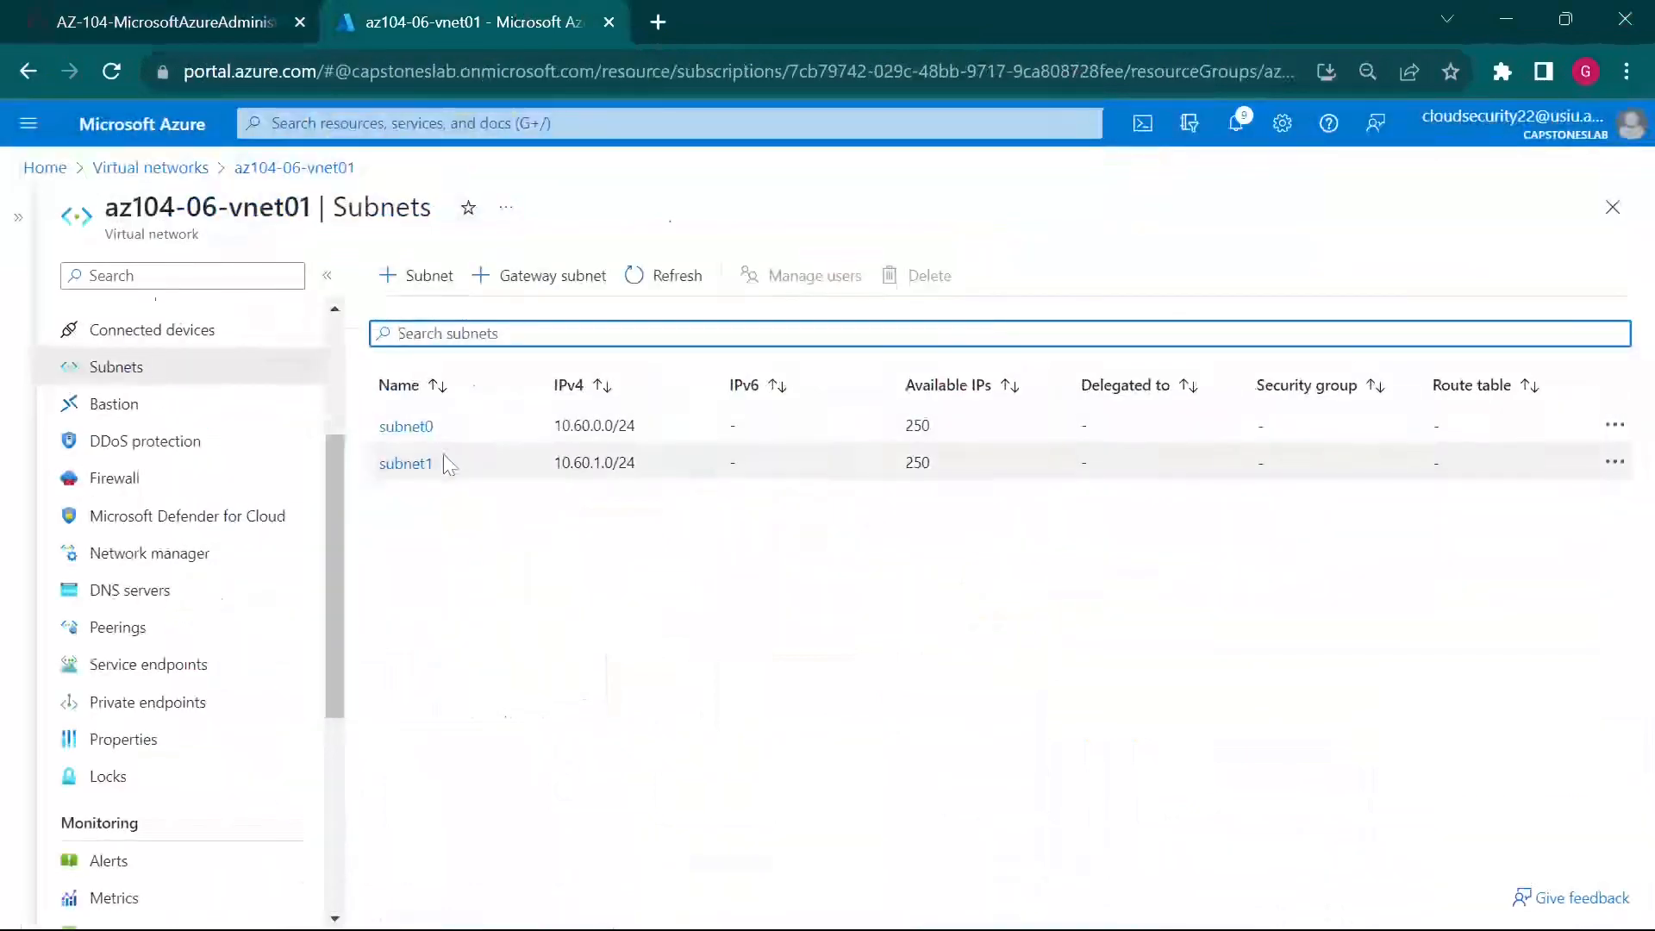
pyautogui.click(437, 280)
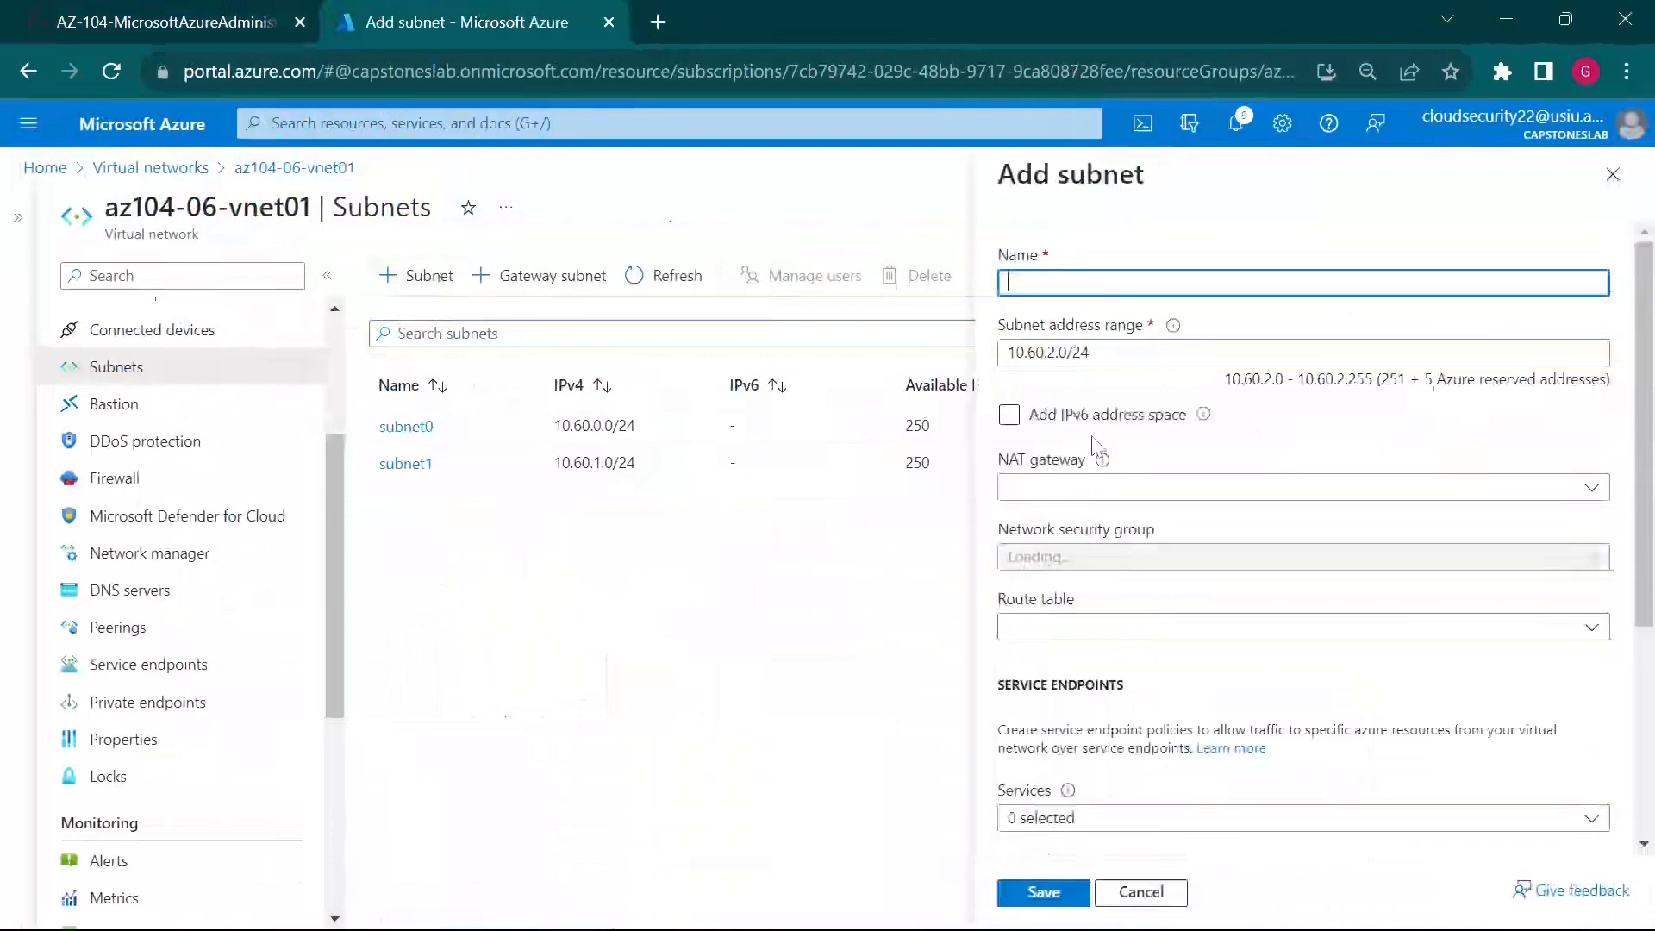
pyautogui.hotkey('ctrl', 'v')
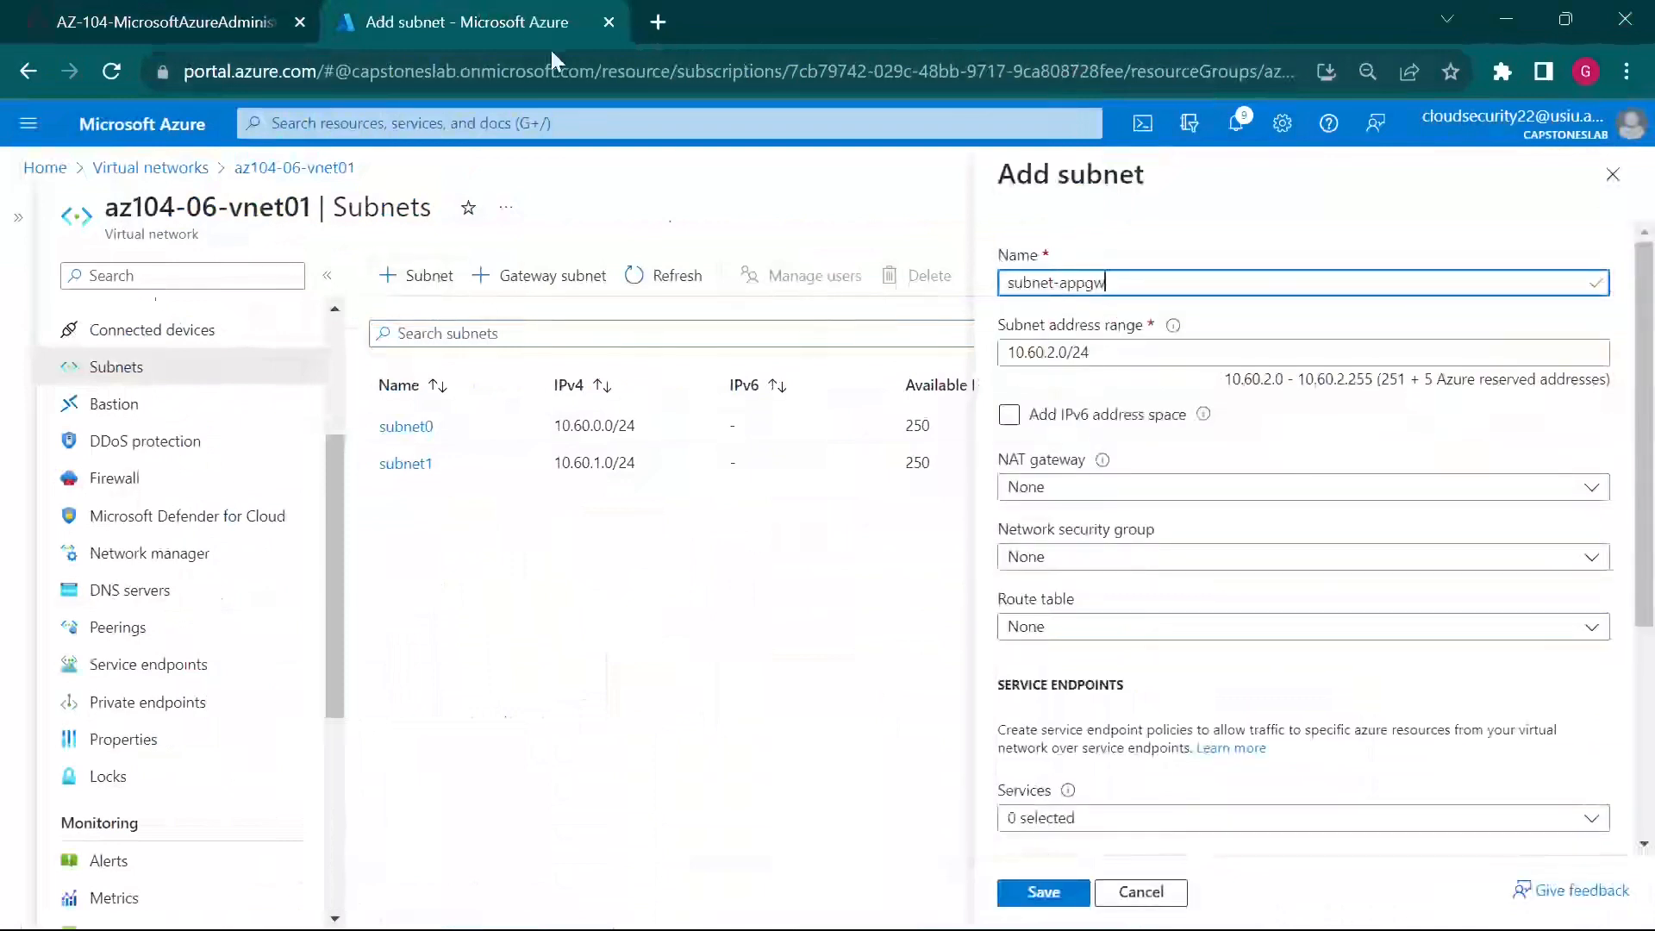
# Step: Copy the address range from the guide and set the new subnet's address range to 10.60.3.224/27
pyautogui.click(255, 17)
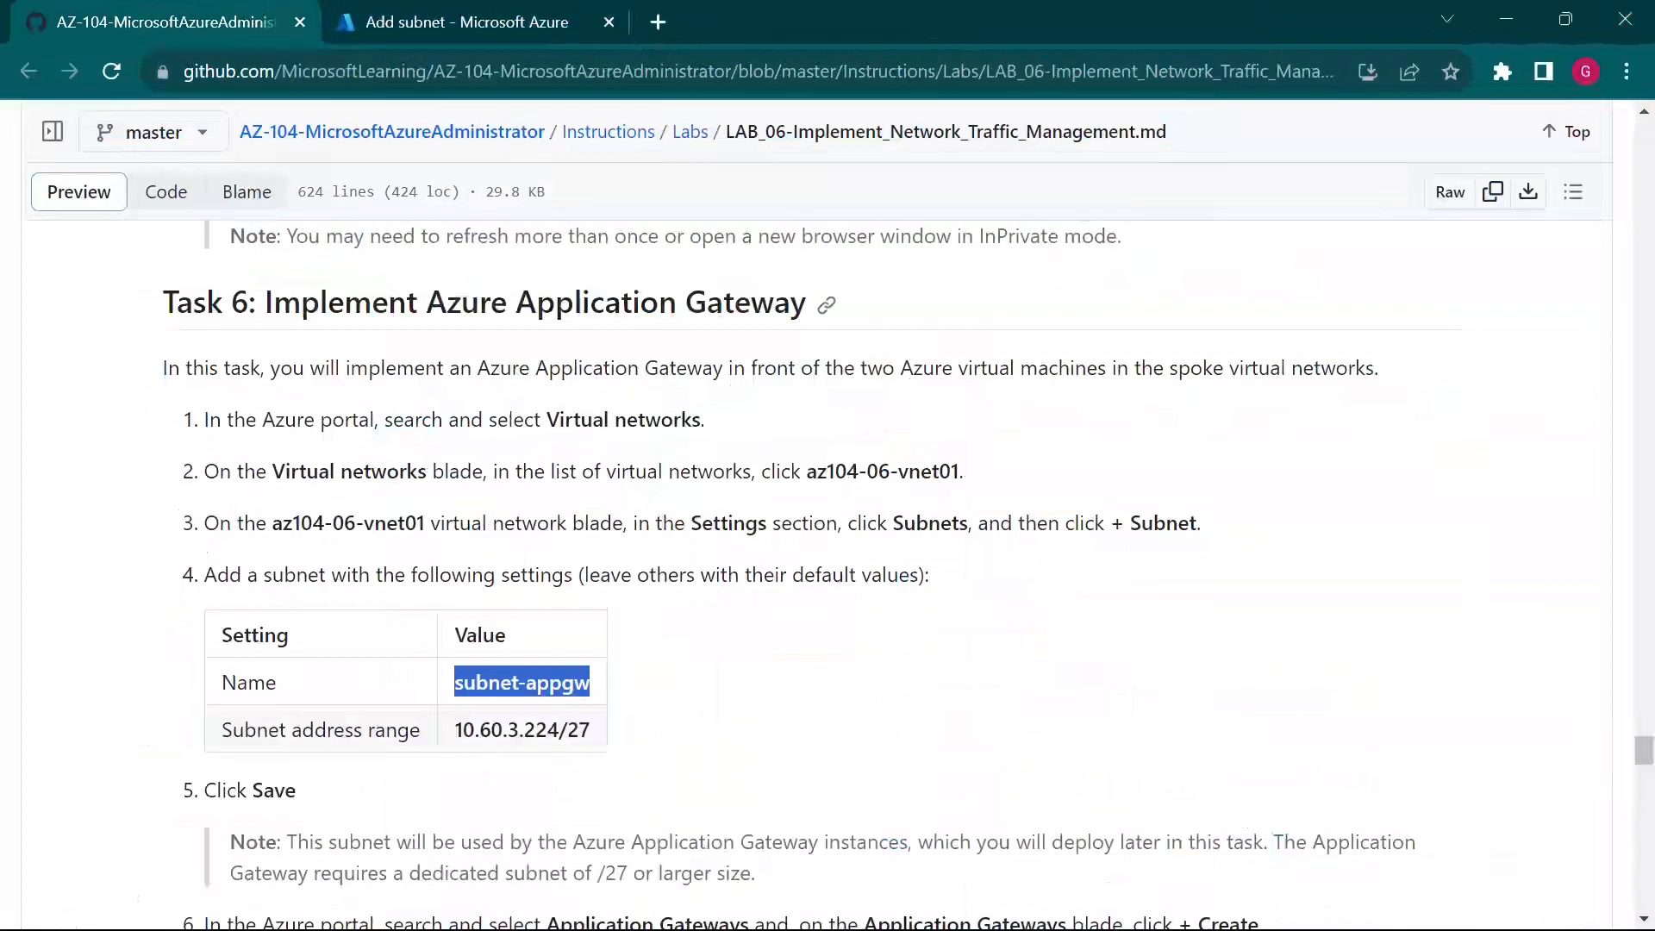
pyautogui.moveTo(462, 731); pyautogui.dragTo(591, 732)
pyautogui.hotkey('ctrl', 'c')
pyautogui.click(475, 750)
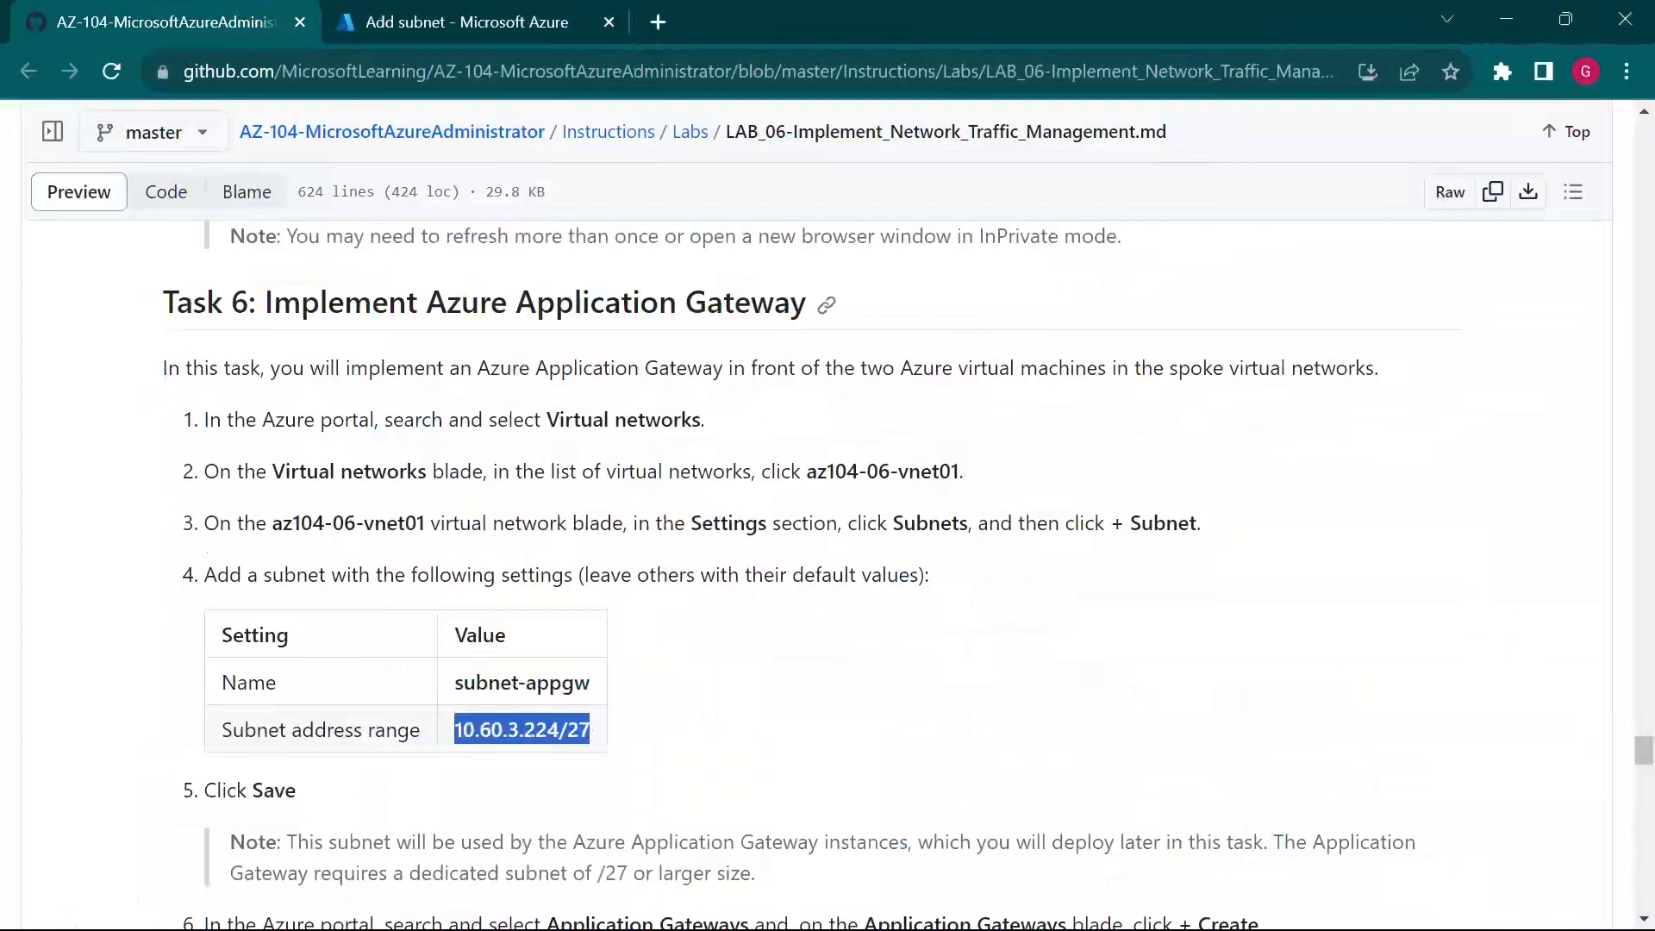
pyautogui.click(530, 22)
pyautogui.moveTo(1093, 352); pyautogui.dragTo(1004, 352)
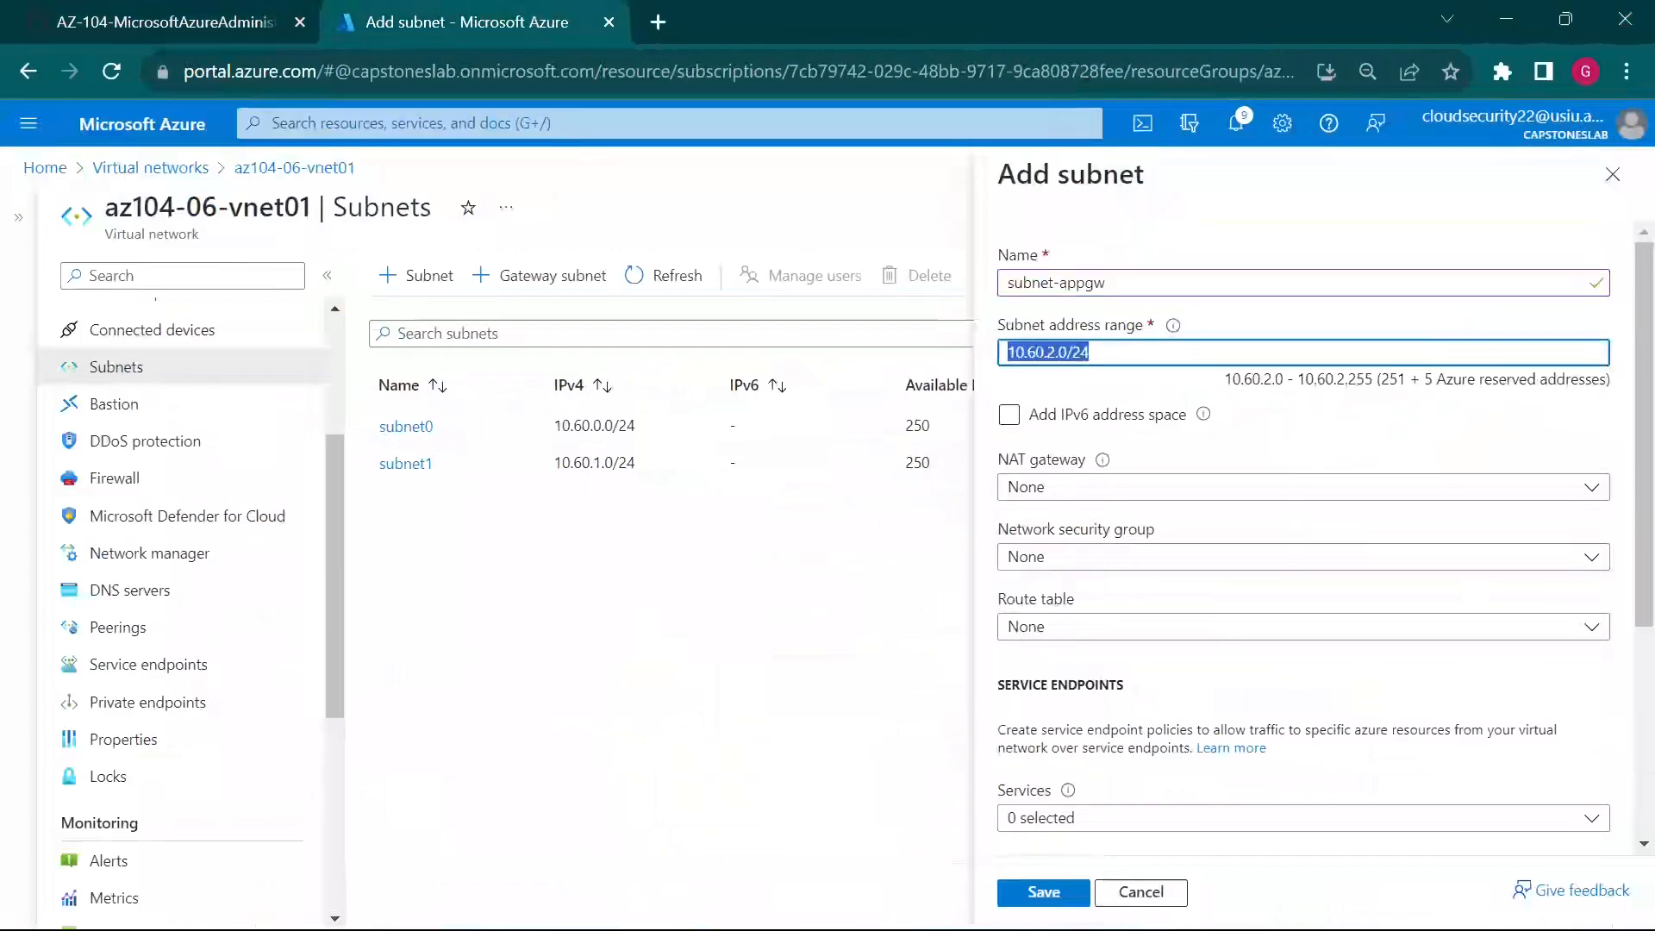
pyautogui.press('BackSpace')
pyautogui.hotkey('ctrl', 'v')
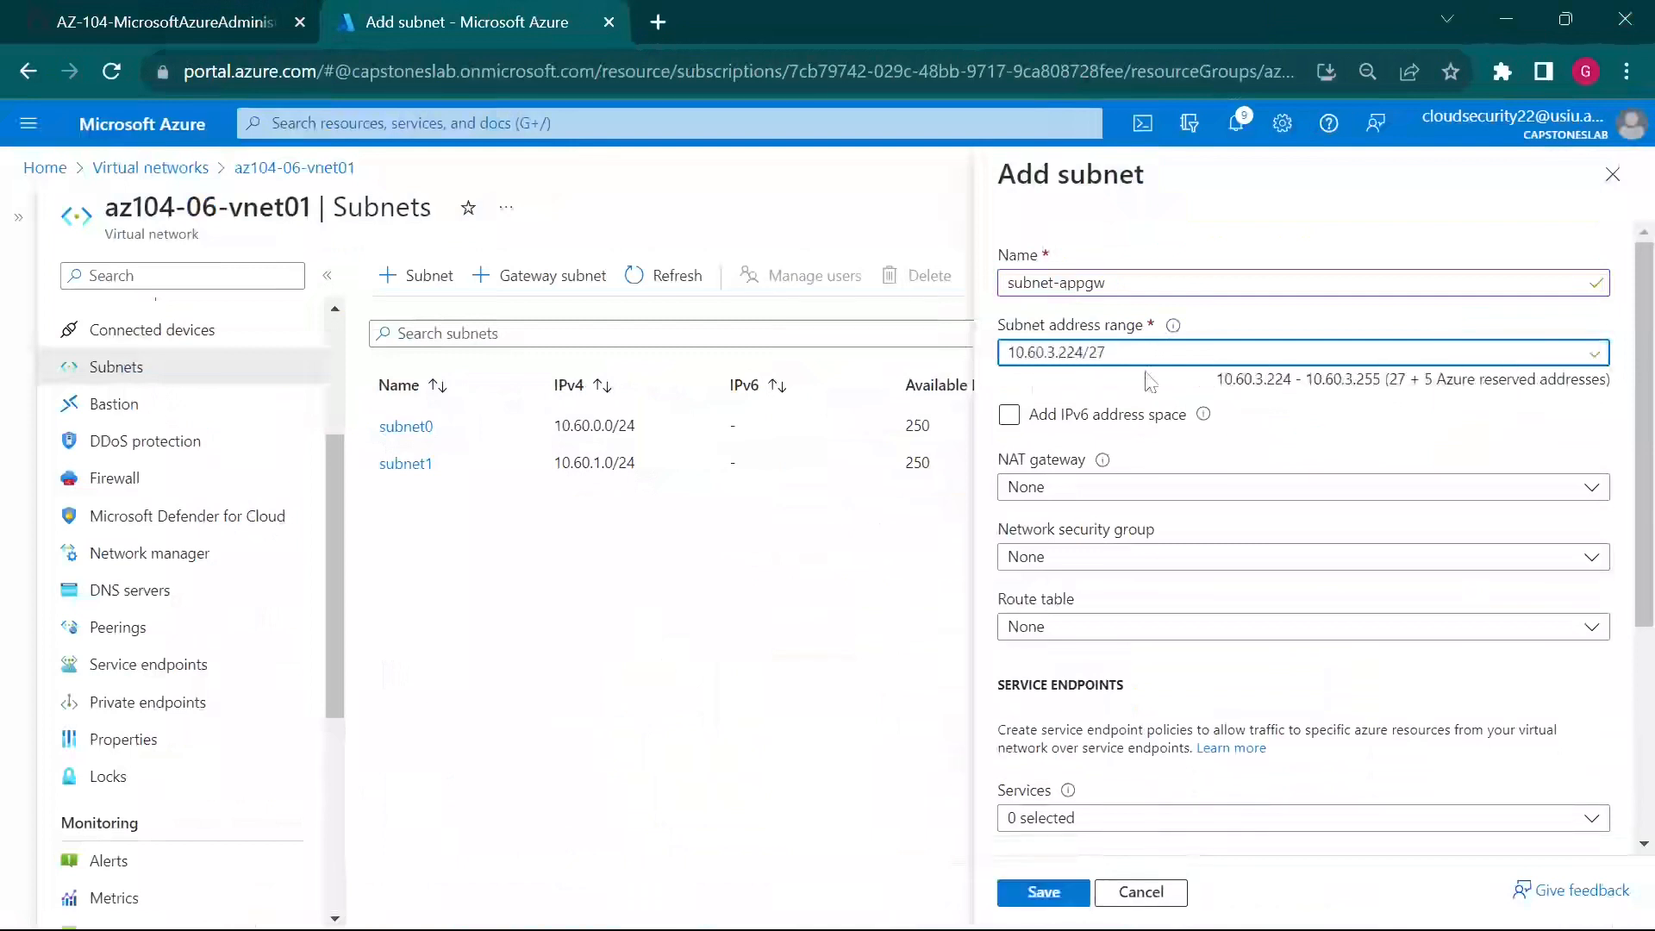
# Step: Read the guide's note on the Application Gateway subnet and save the new subnet with its other settings at their defaults
pyautogui.click(244, 12)
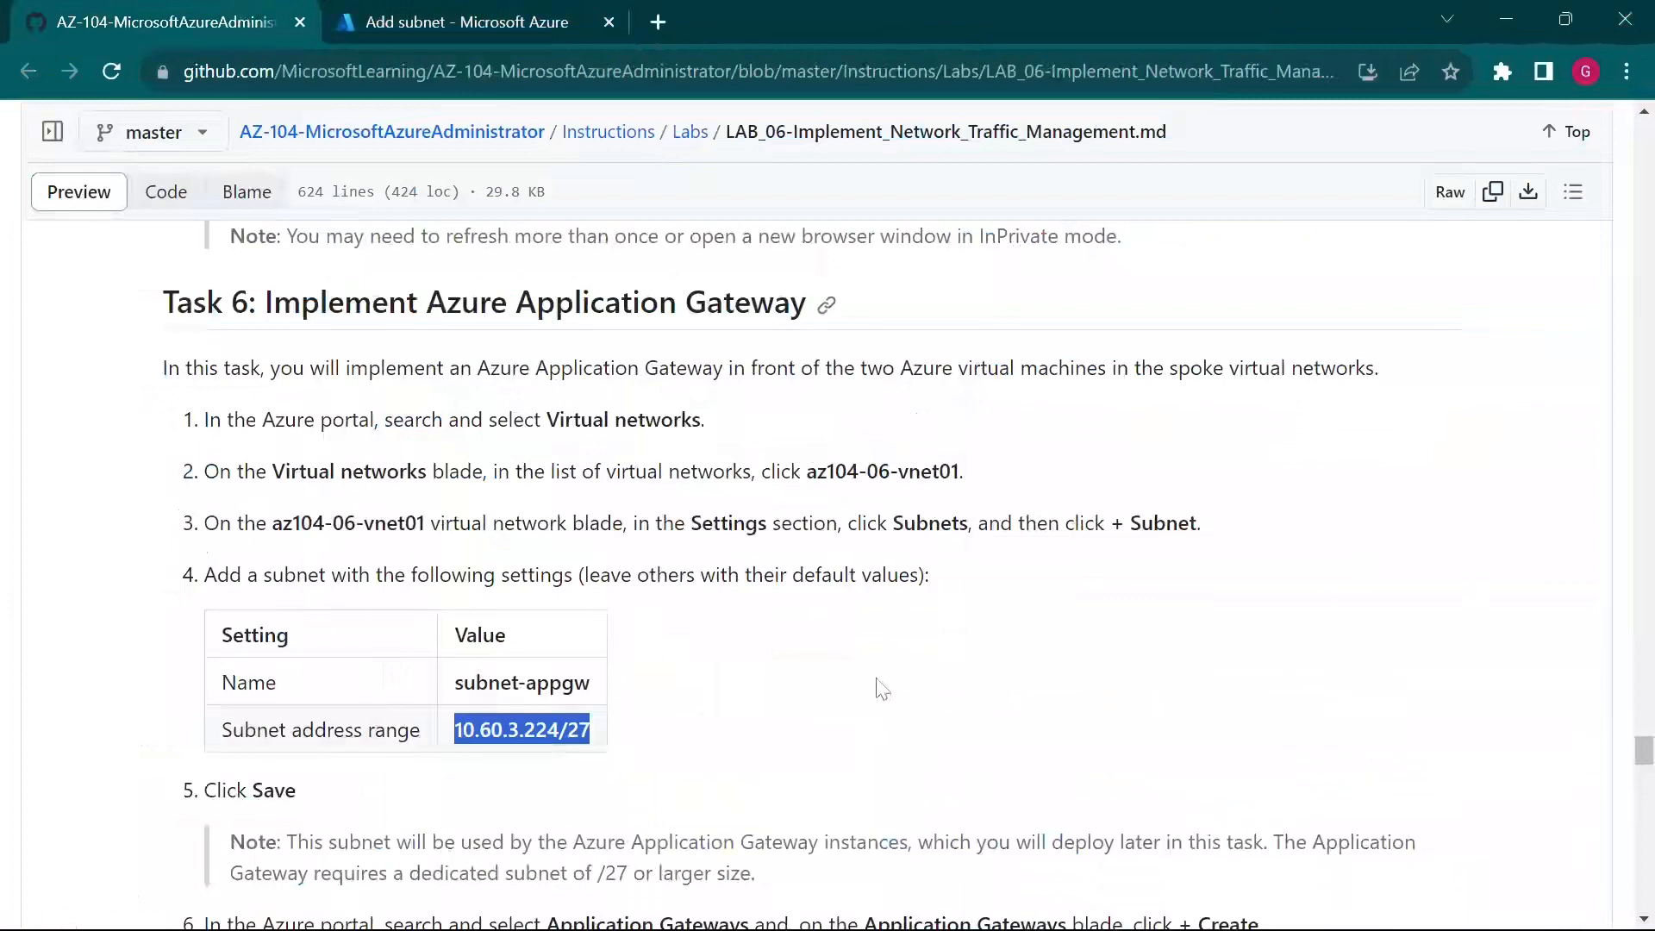
pyautogui.scroll(-1, 881, 687)
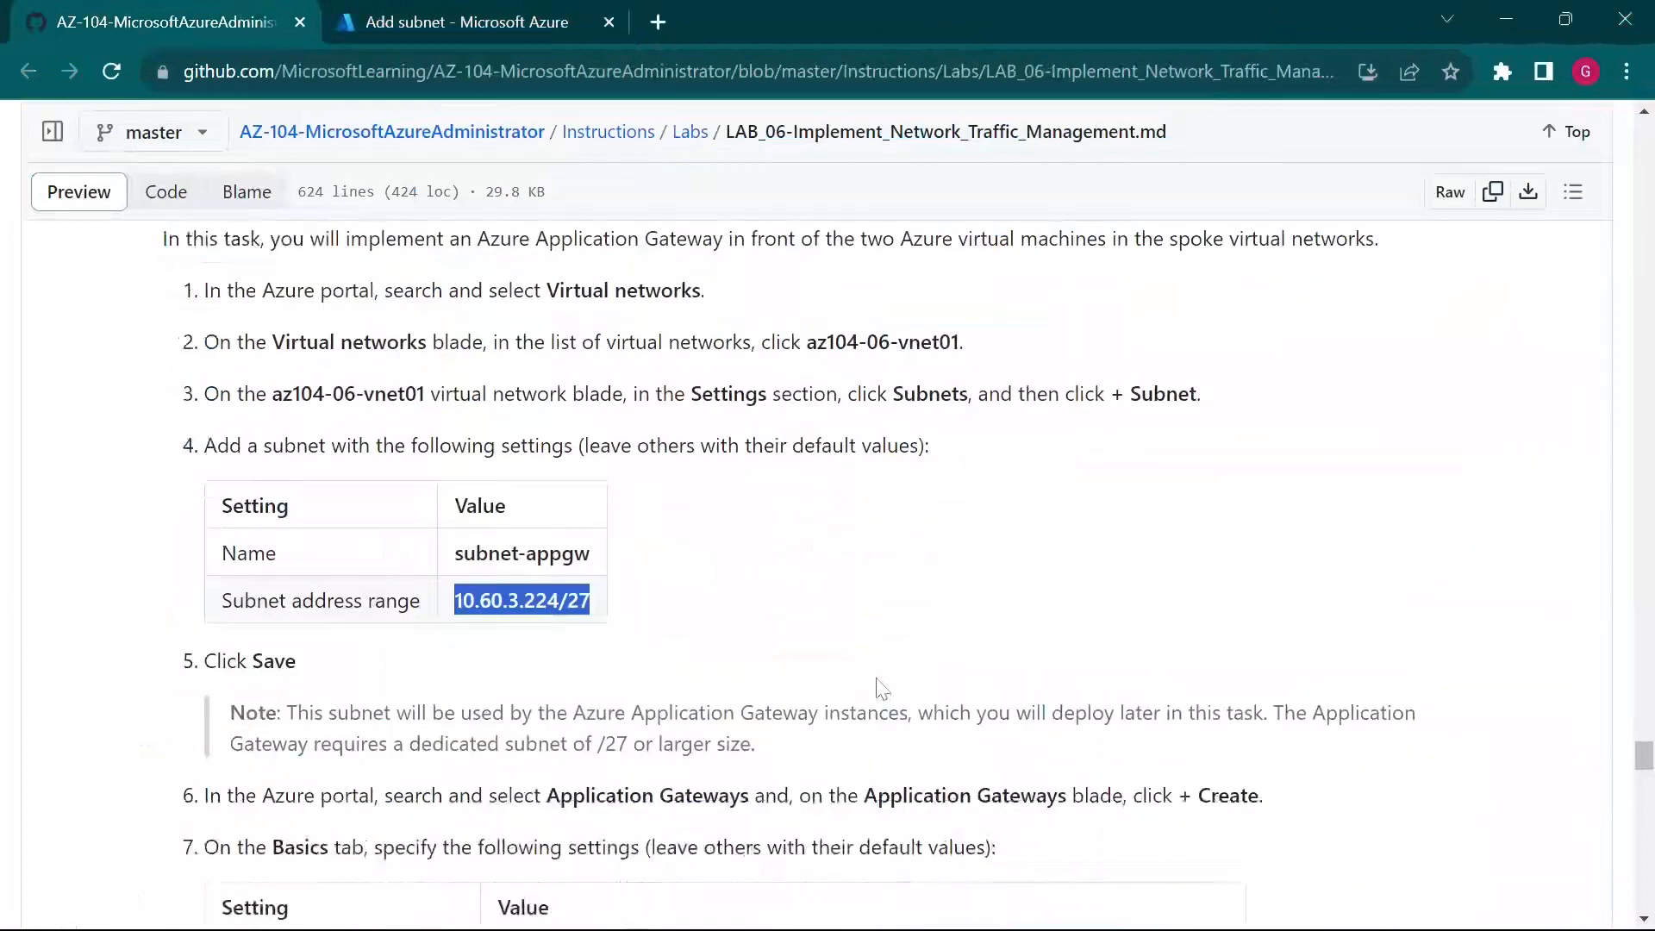
pyautogui.scroll(-1, 881, 687)
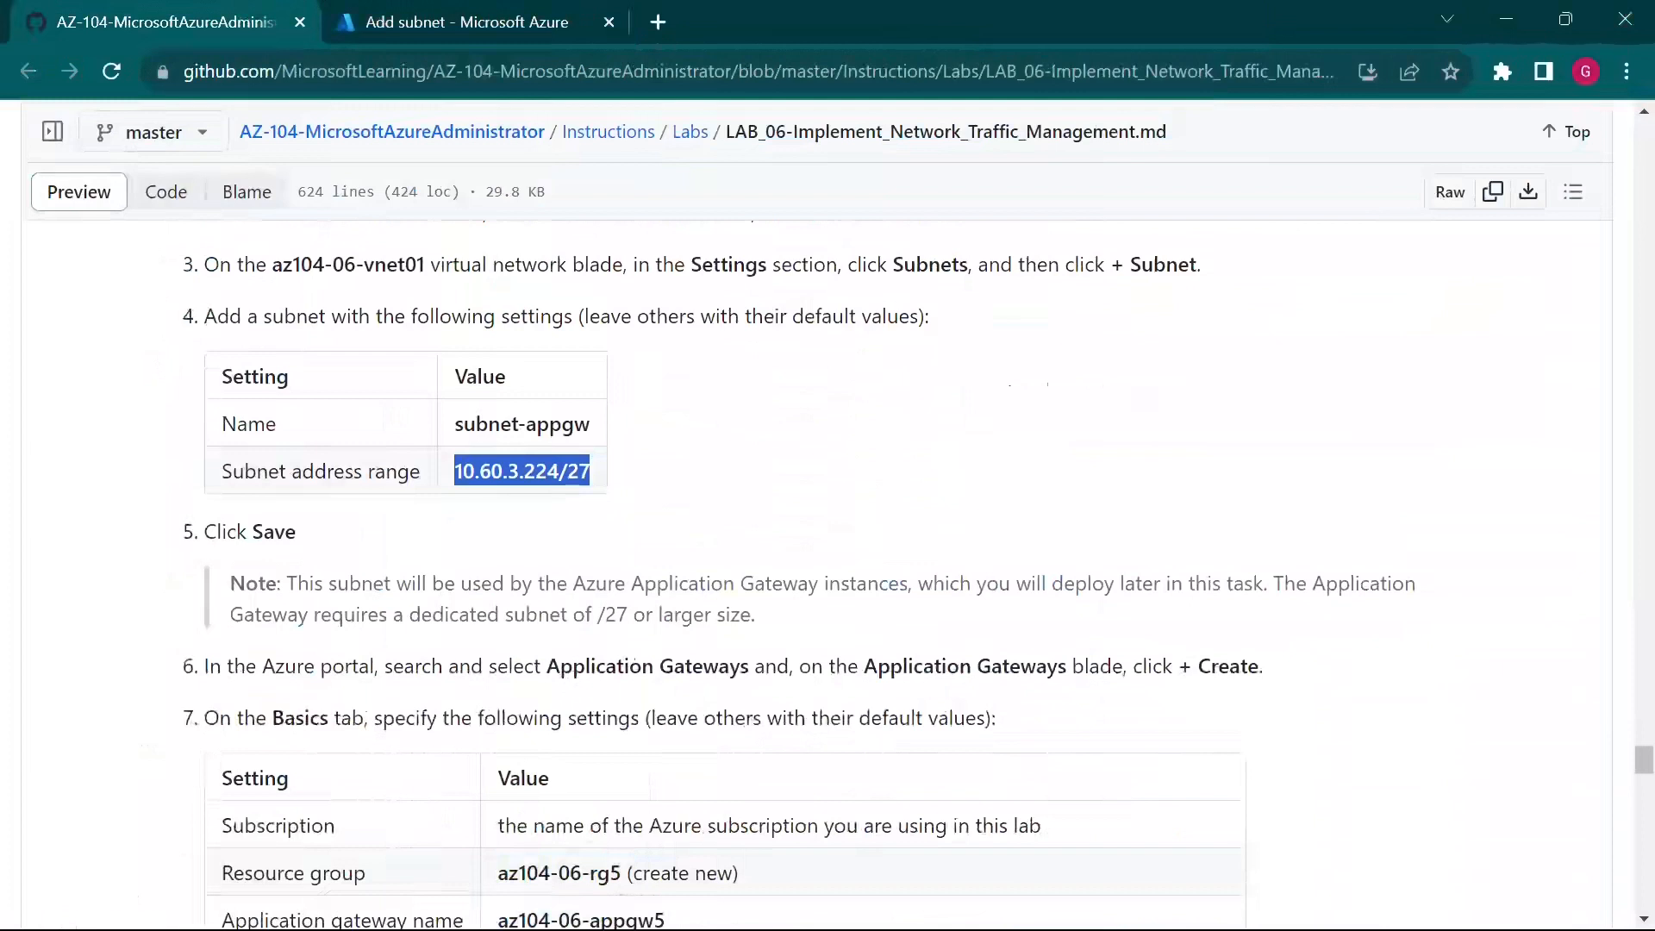
pyautogui.moveTo(309, 583); pyautogui.dragTo(778, 624)
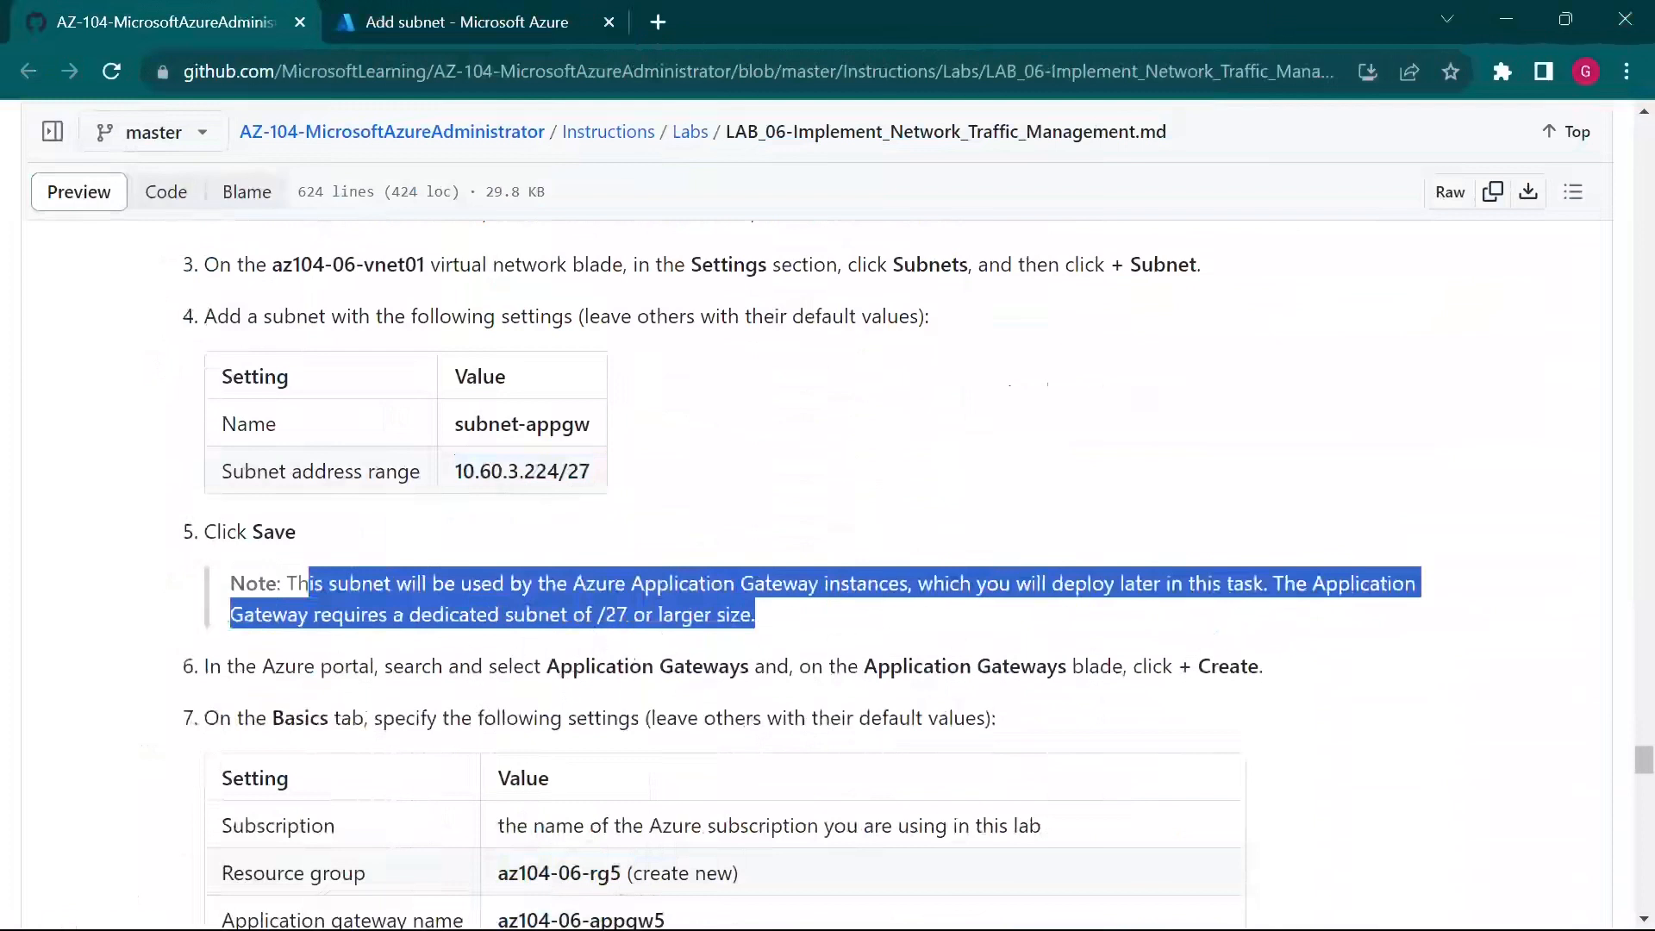
pyautogui.click(758, 509)
pyautogui.click(561, 16)
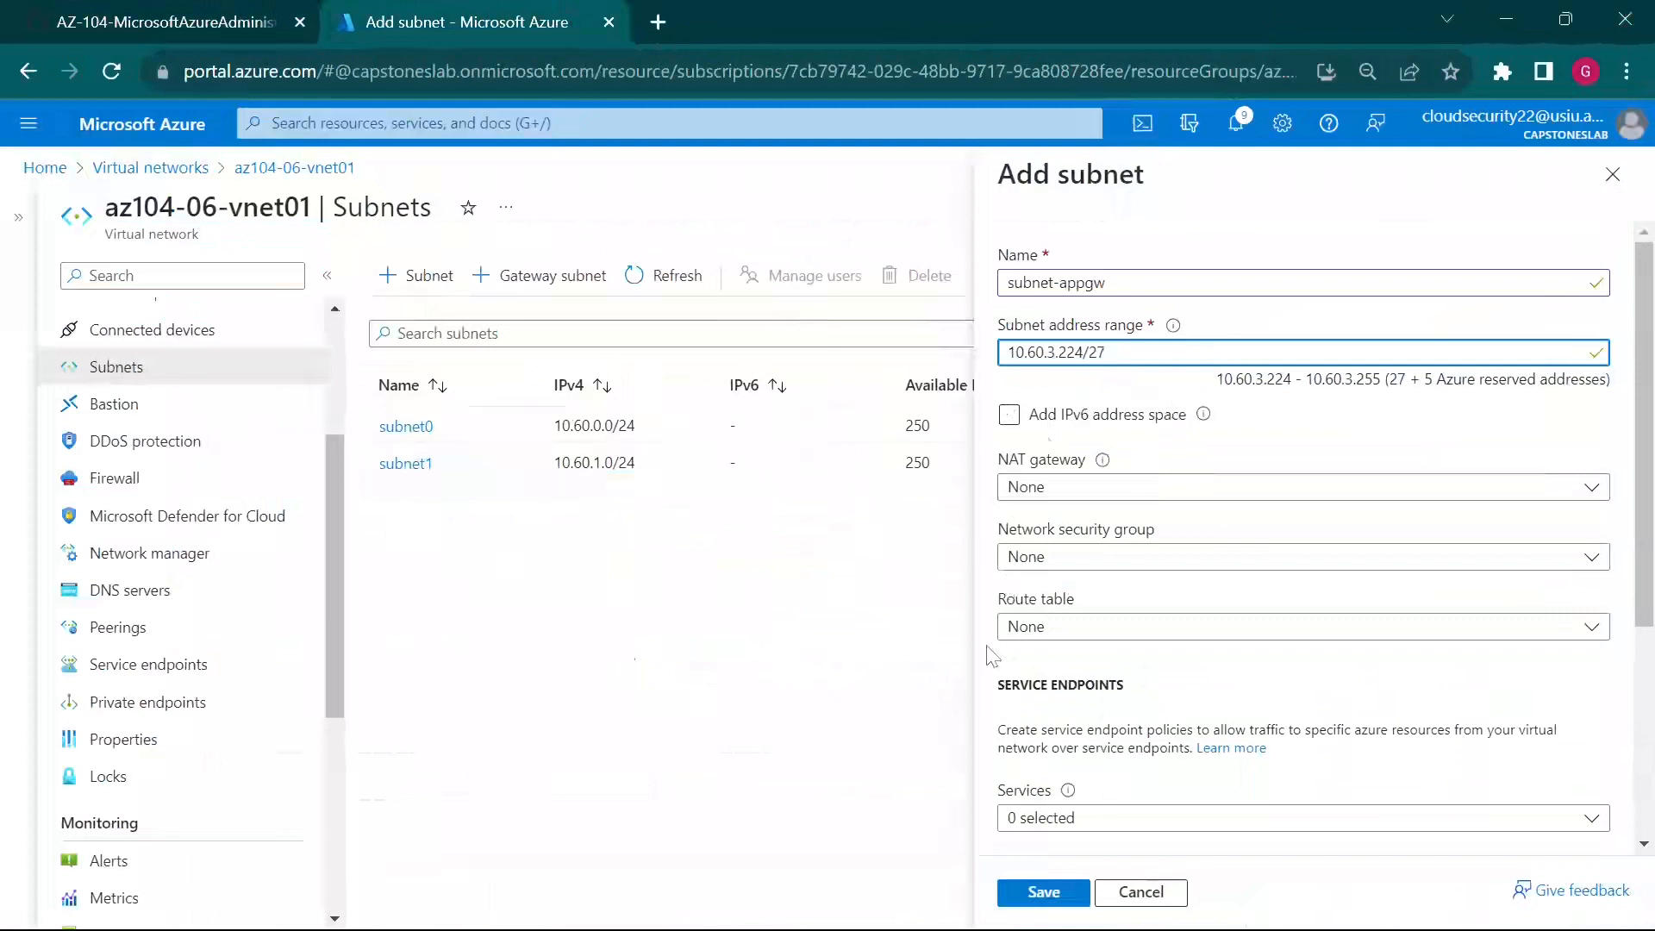
pyautogui.scroll(-3, 992, 663)
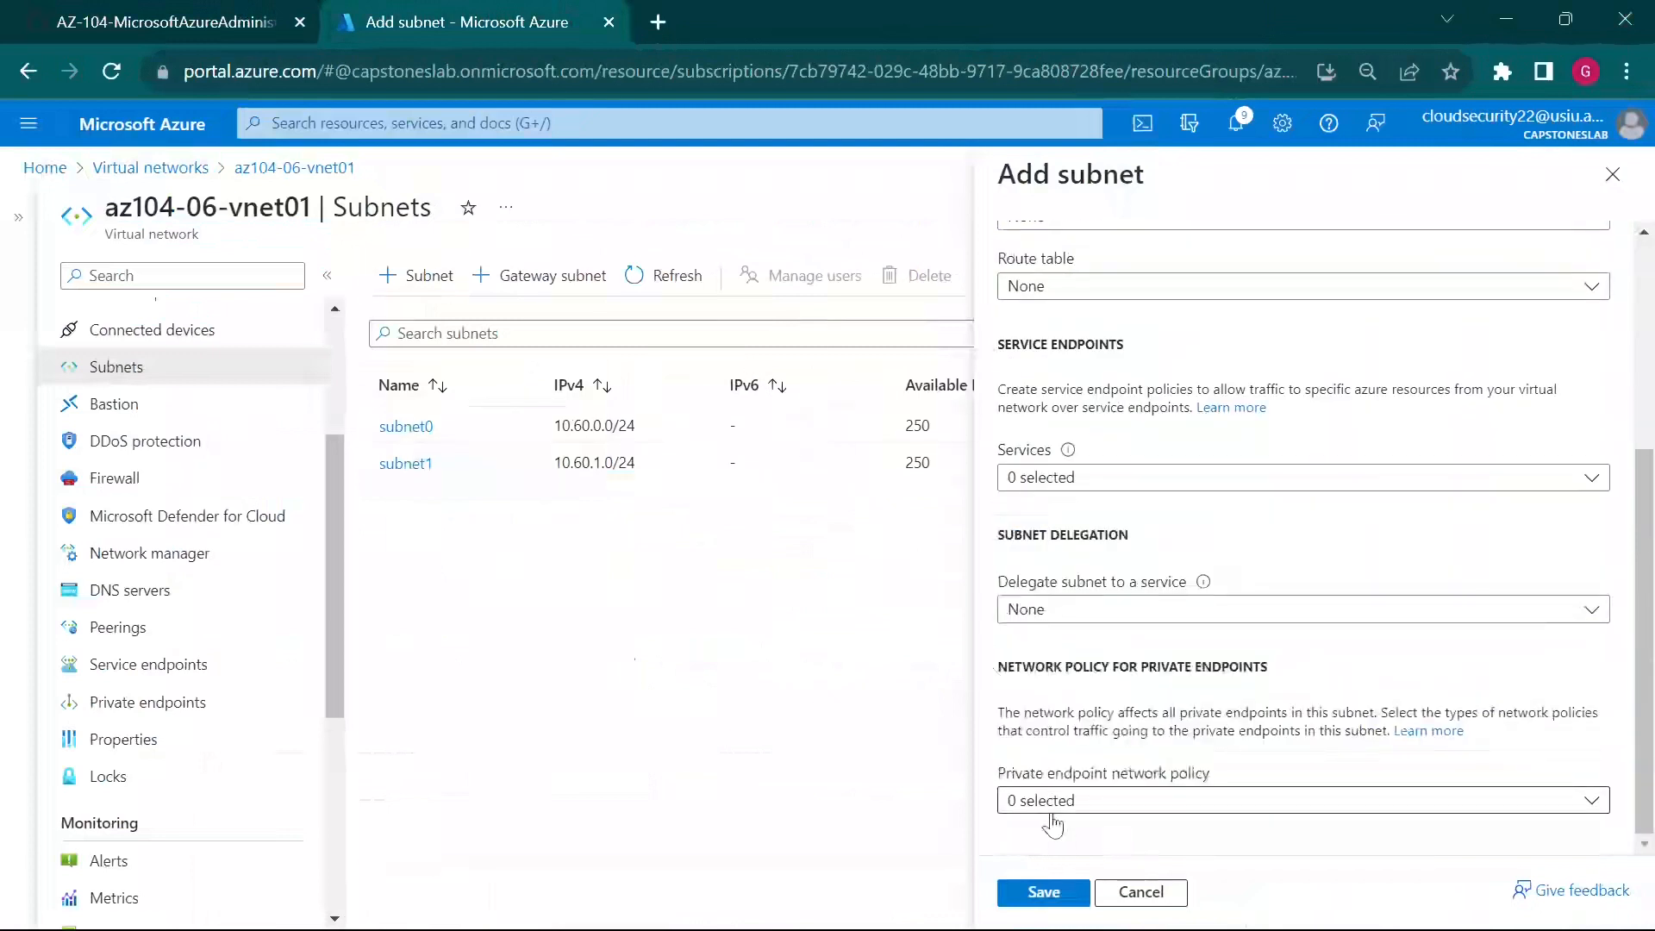
pyautogui.click(1044, 892)
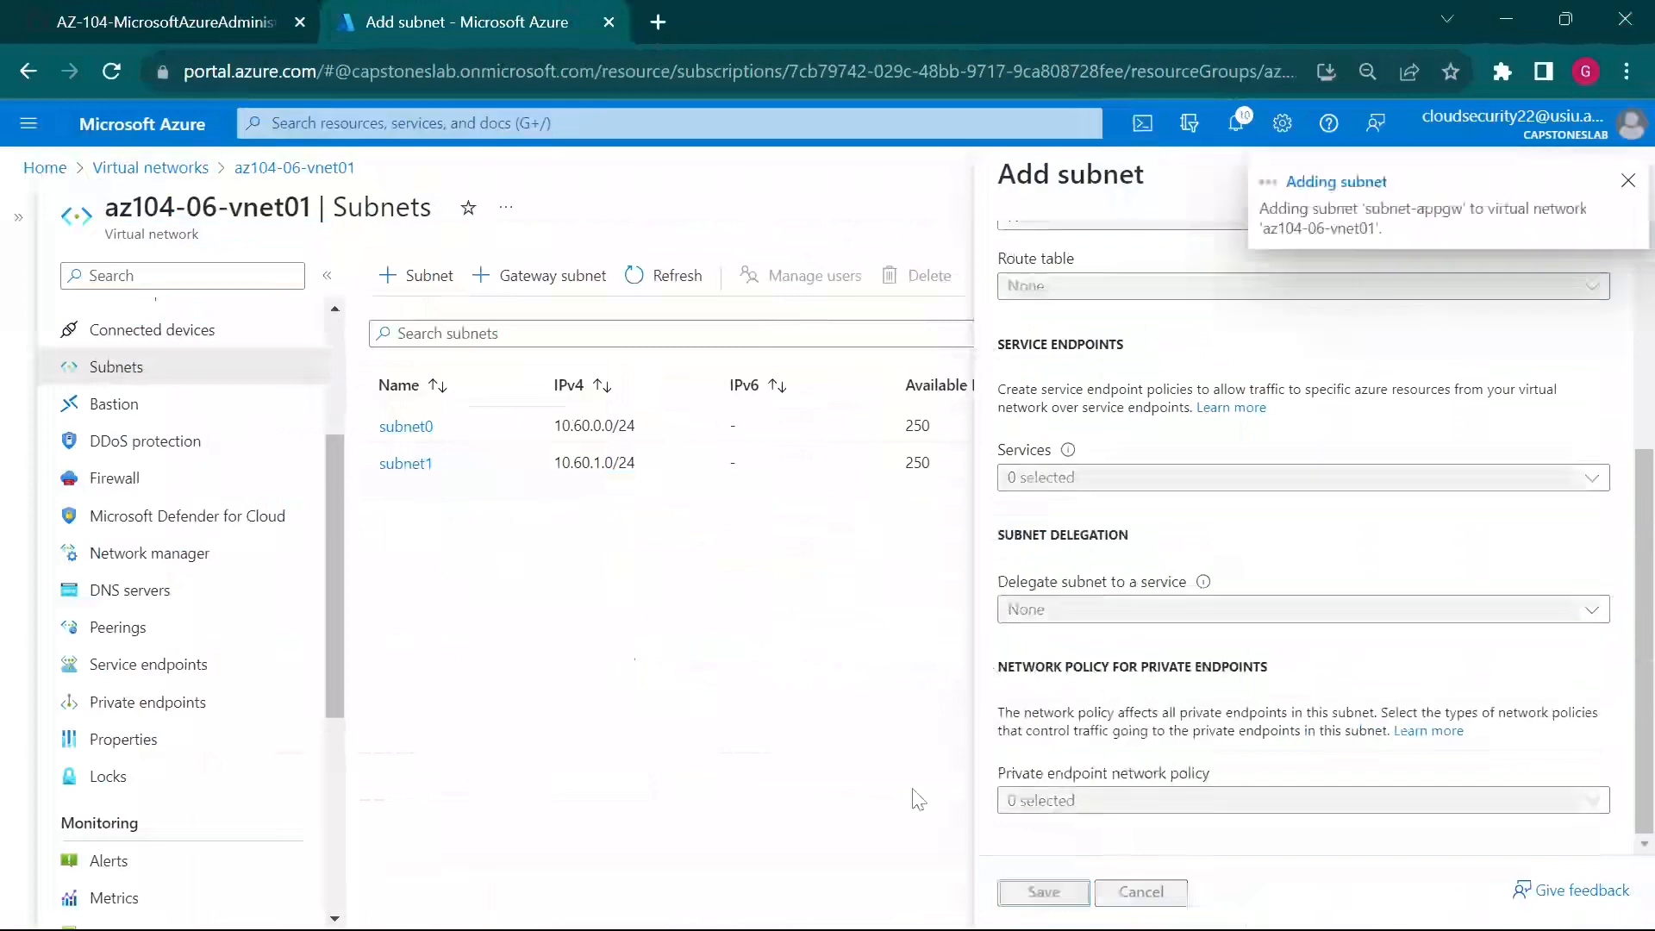
# Step: Review the guide's settings for creating the application gateway and return to the Azure portal
pyautogui.click(220, 17)
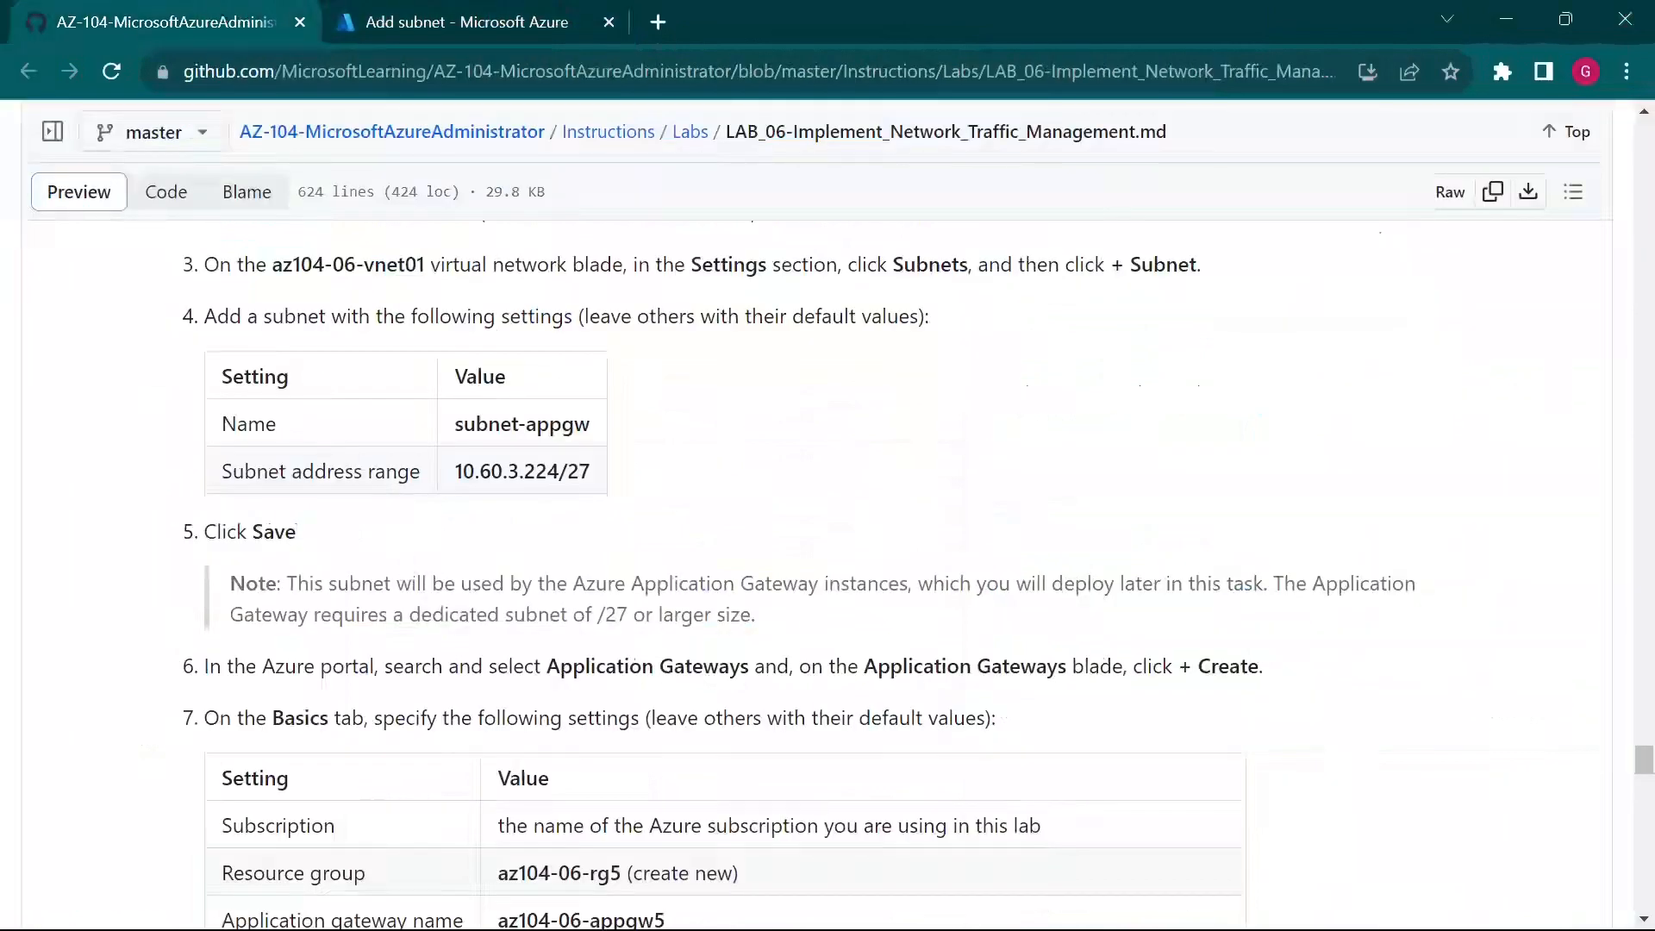
pyautogui.scroll(-3, 483, 515)
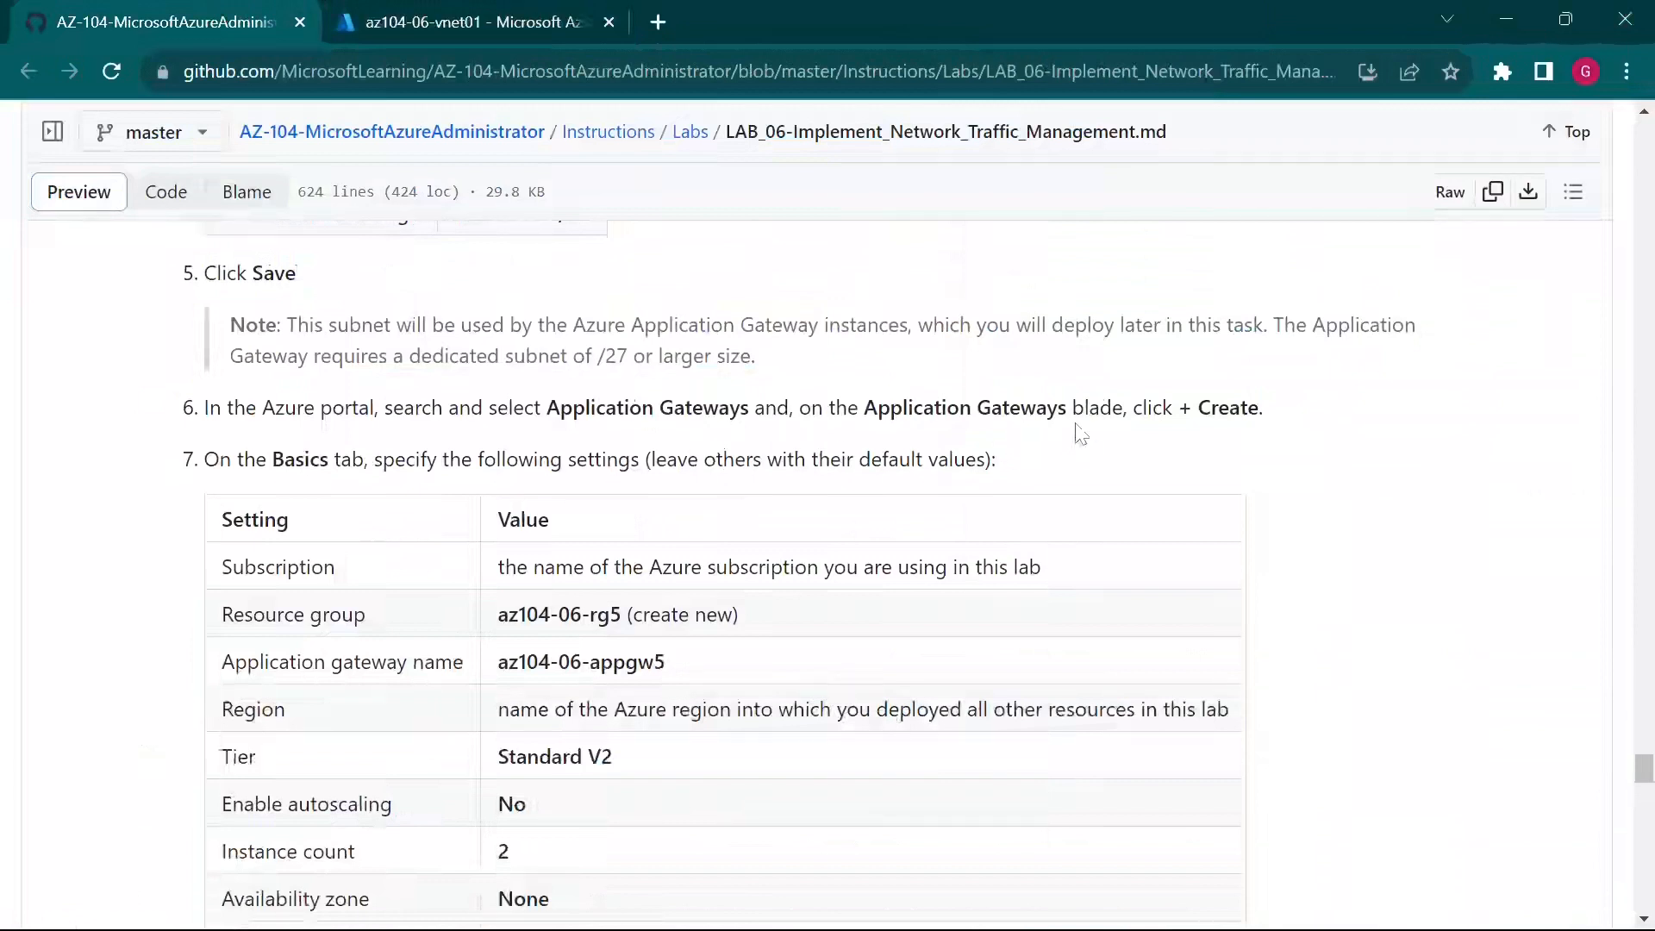
pyautogui.click(406, 13)
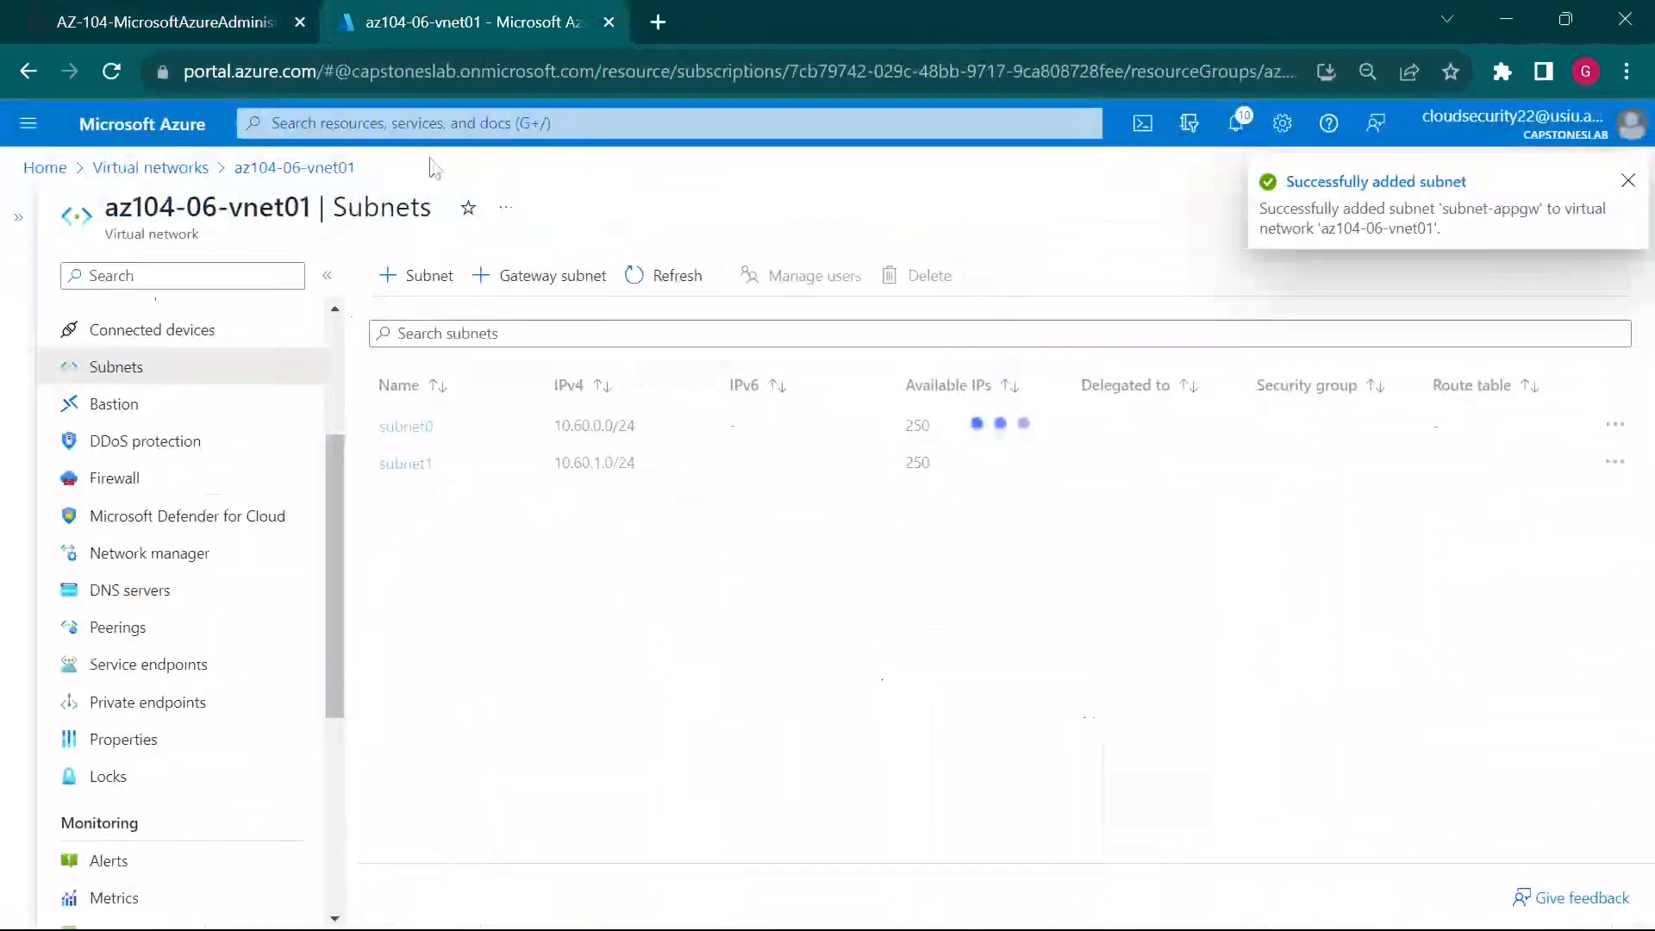
# Step: Find the Application gateways service in the portal and start creating a new application gateway
pyautogui.click(474, 119)
pyautogui.write('applicat')
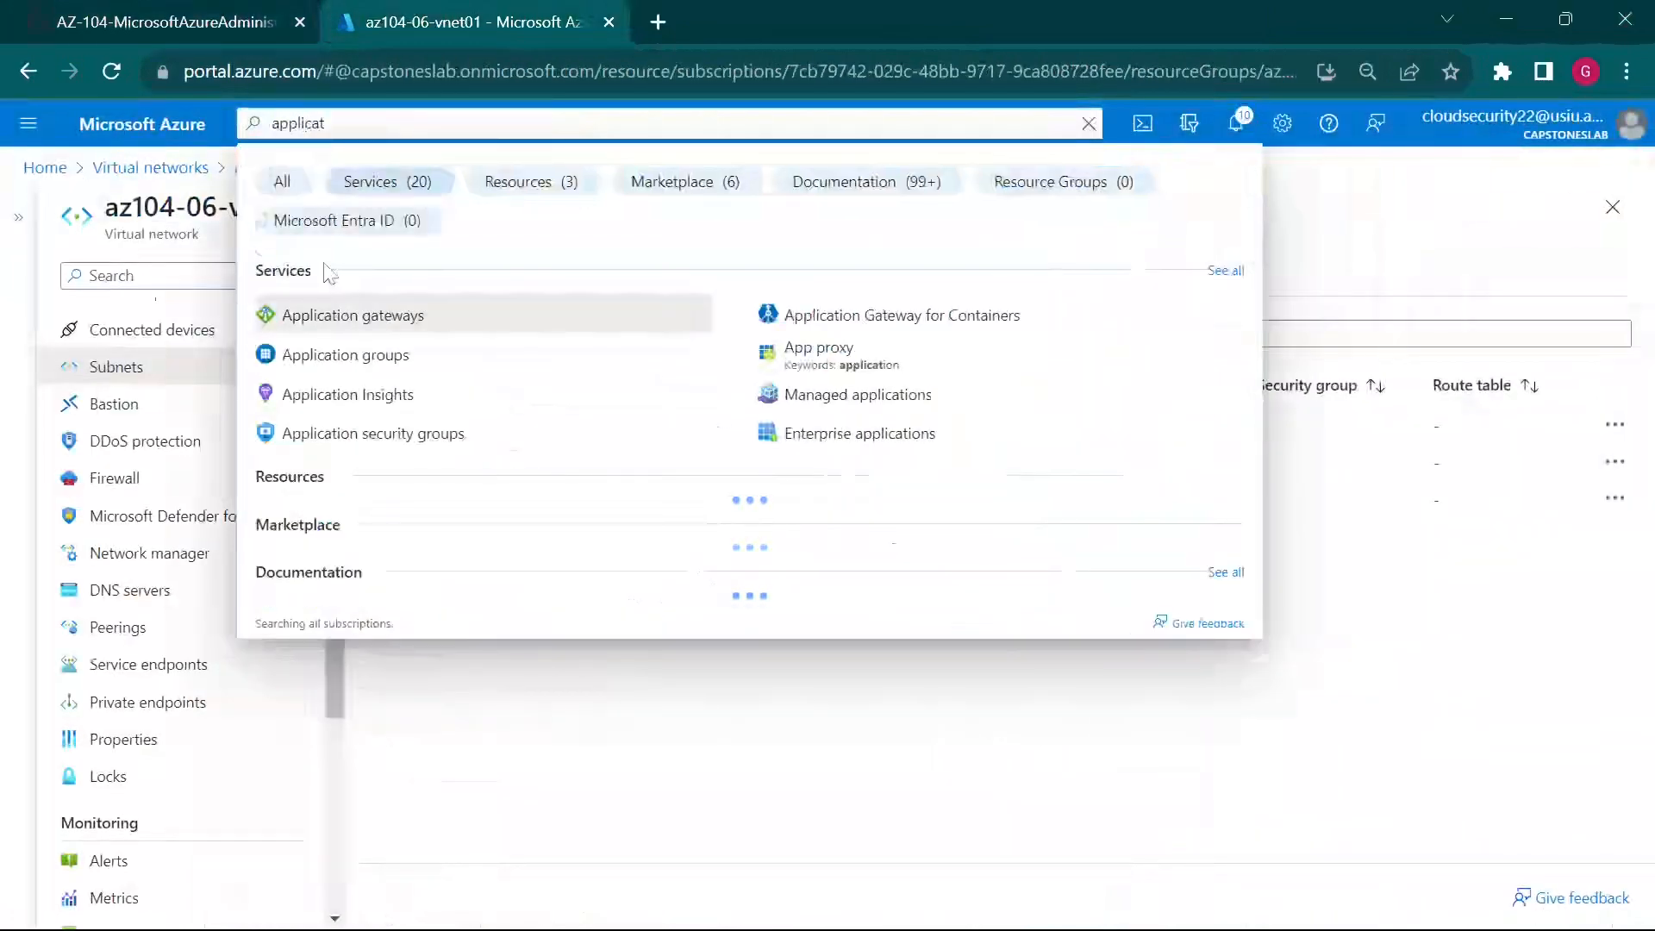
pyautogui.click(439, 317)
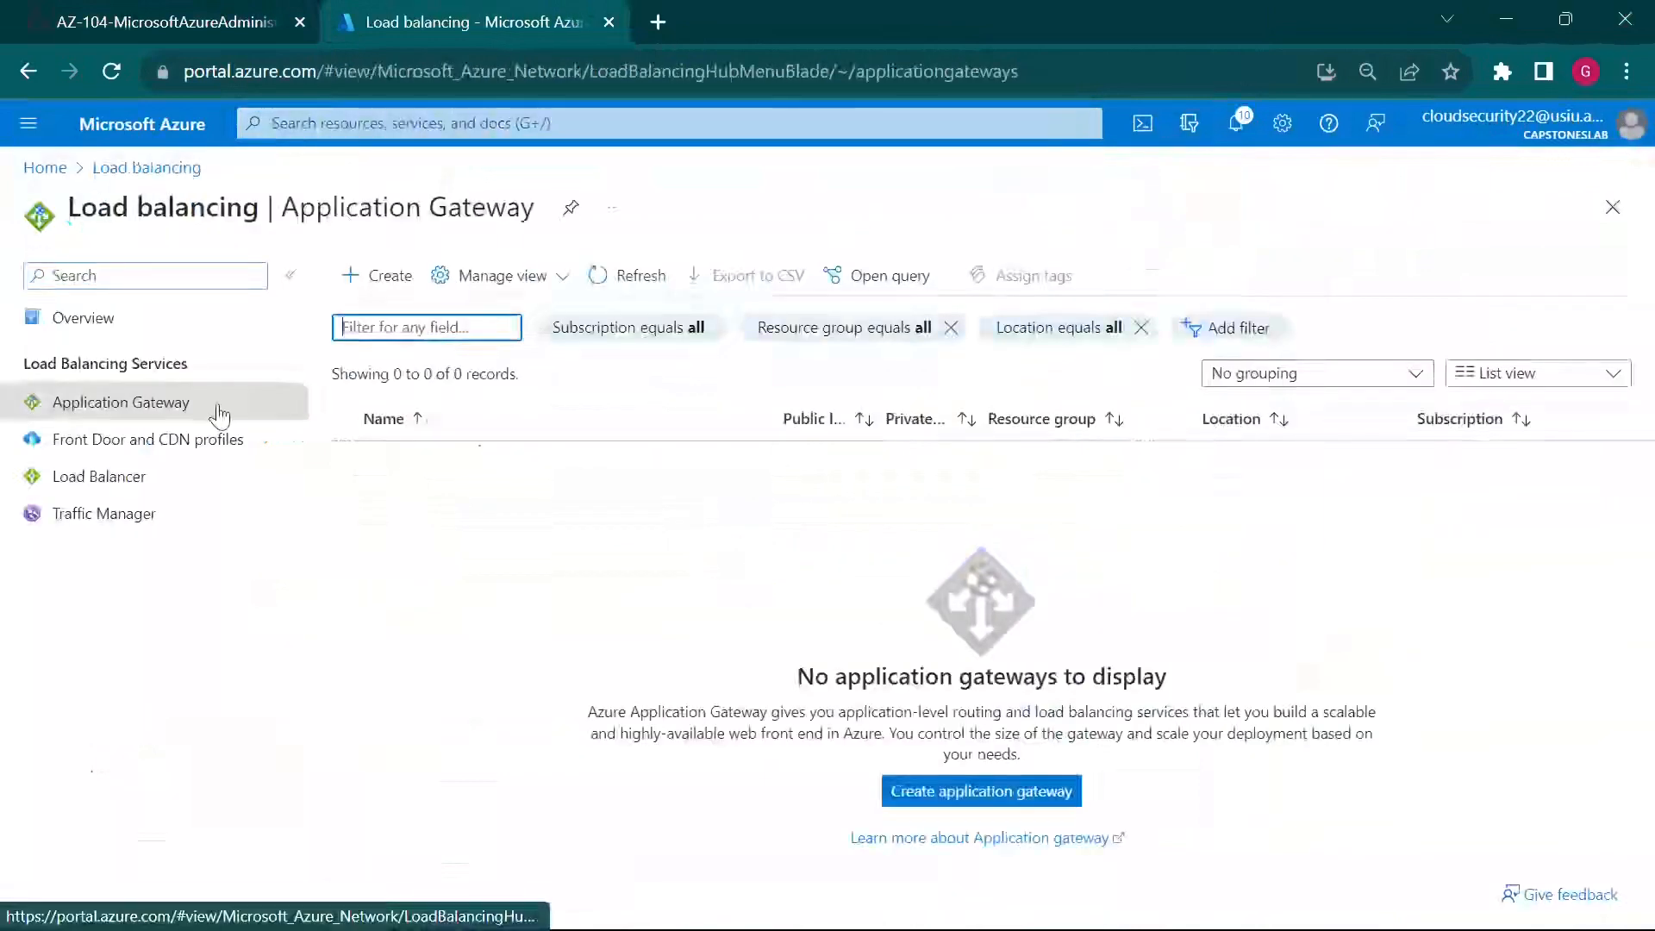
pyautogui.click(363, 285)
# Step: Copy the resource group name from the guide and create the new resource group az104-06-rg5 for the application gateway
pyautogui.click(192, 9)
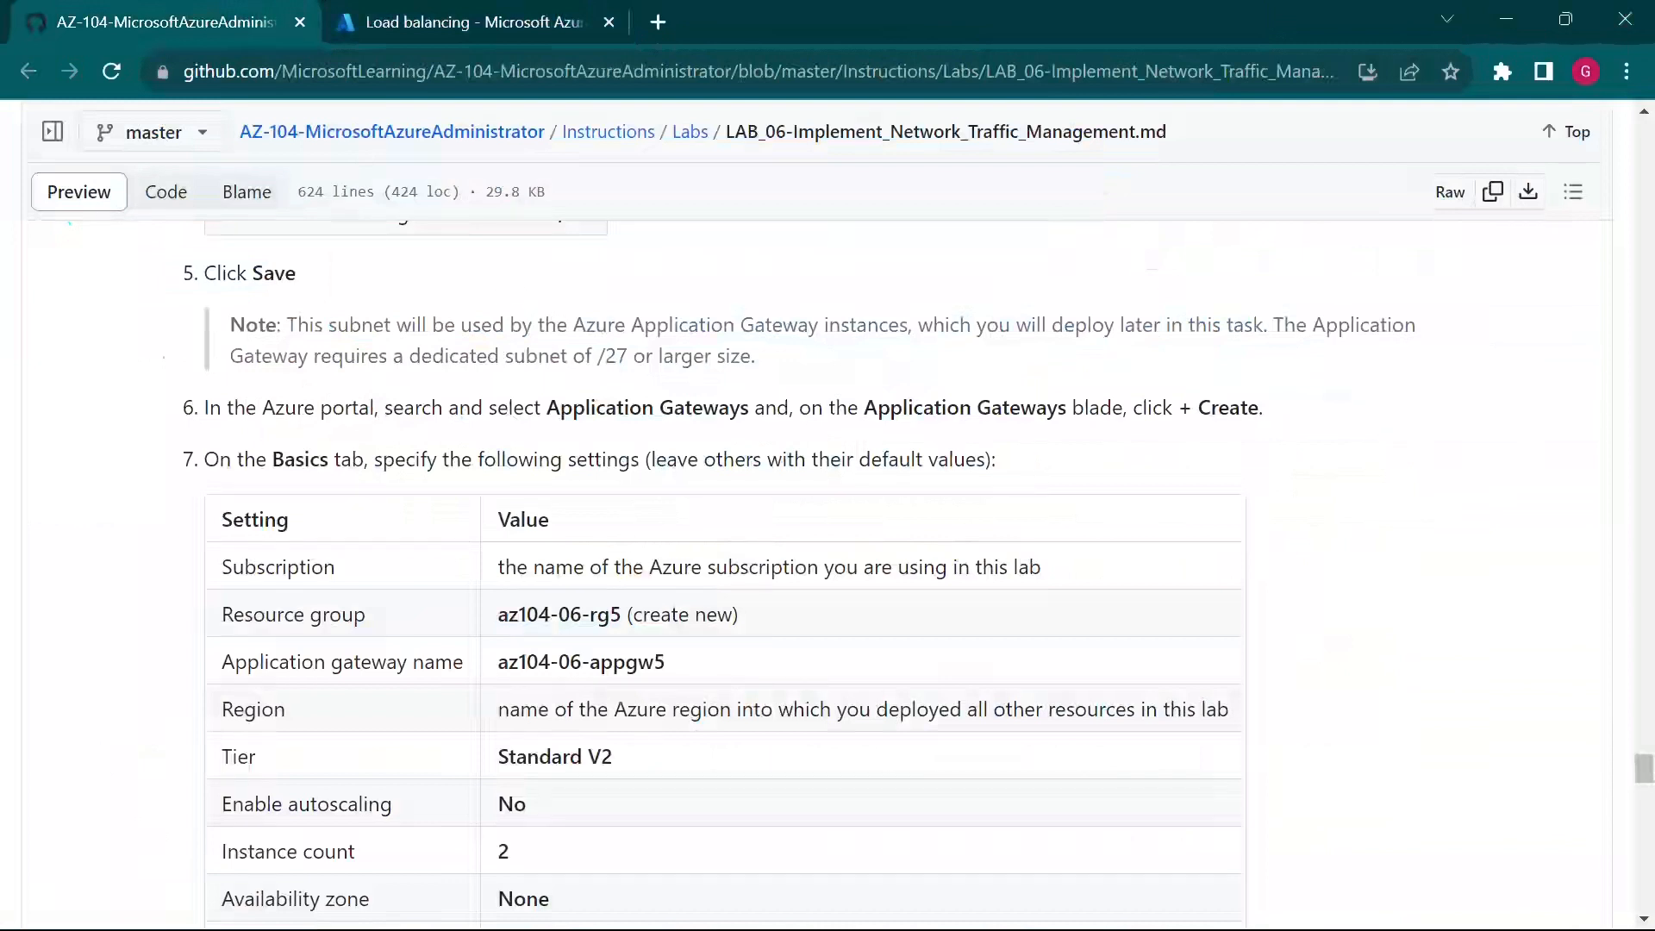
pyautogui.scroll(-1, 562, 509)
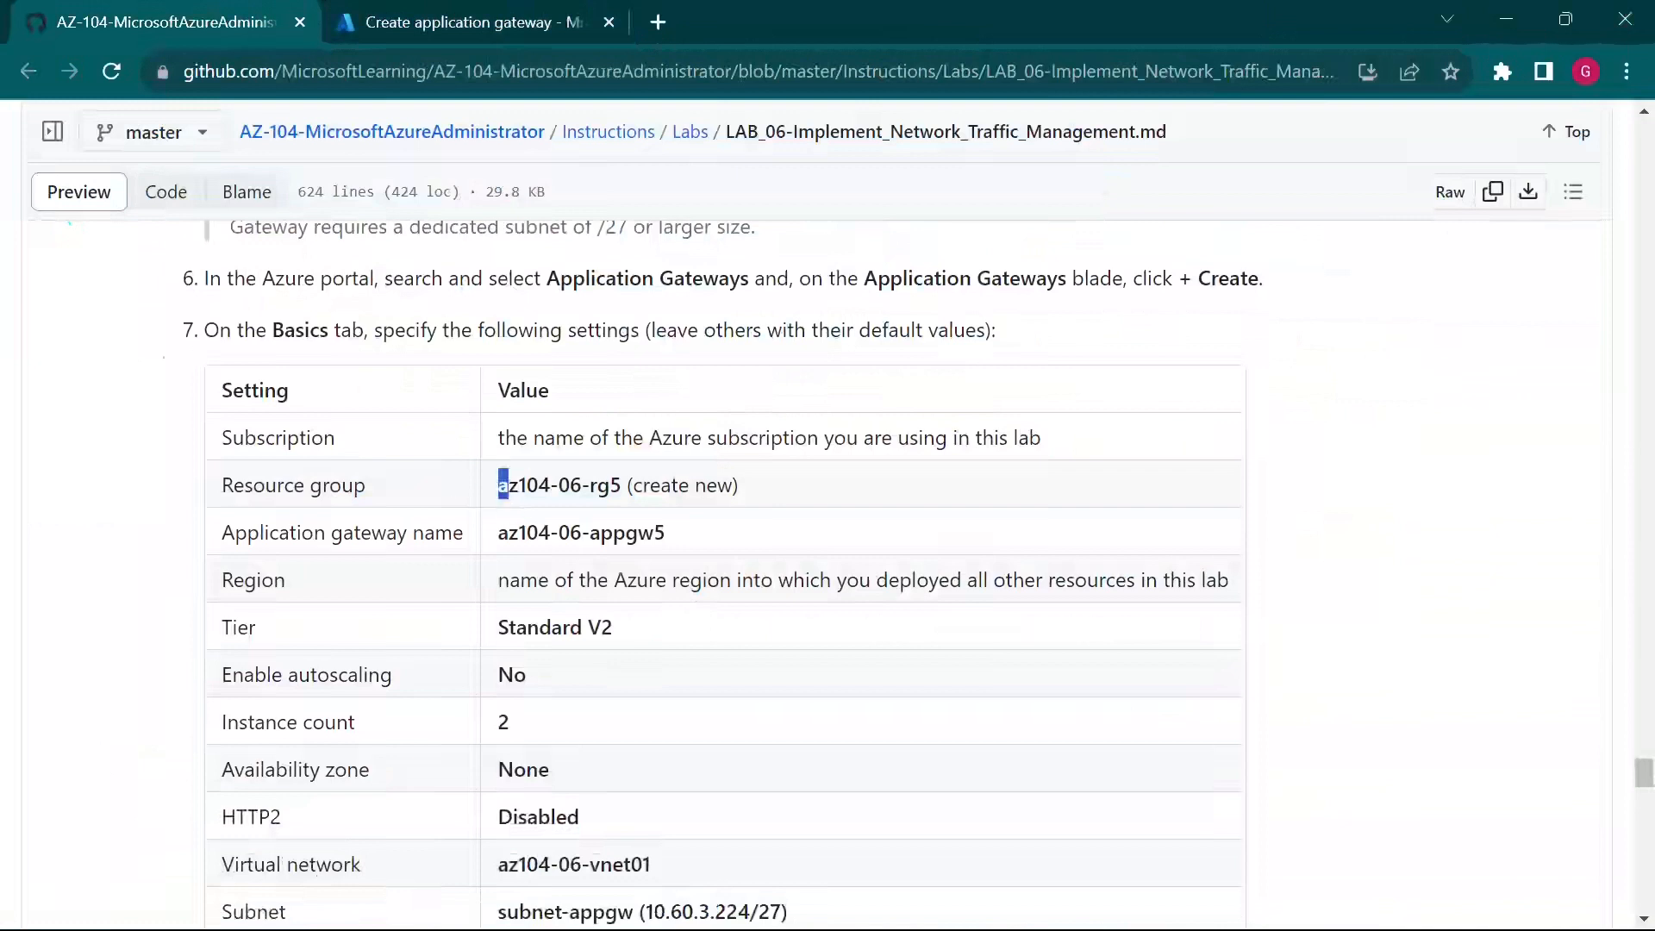
pyautogui.moveTo(499, 484); pyautogui.dragTo(622, 484)
pyautogui.hotkey('ctrl', 'c')
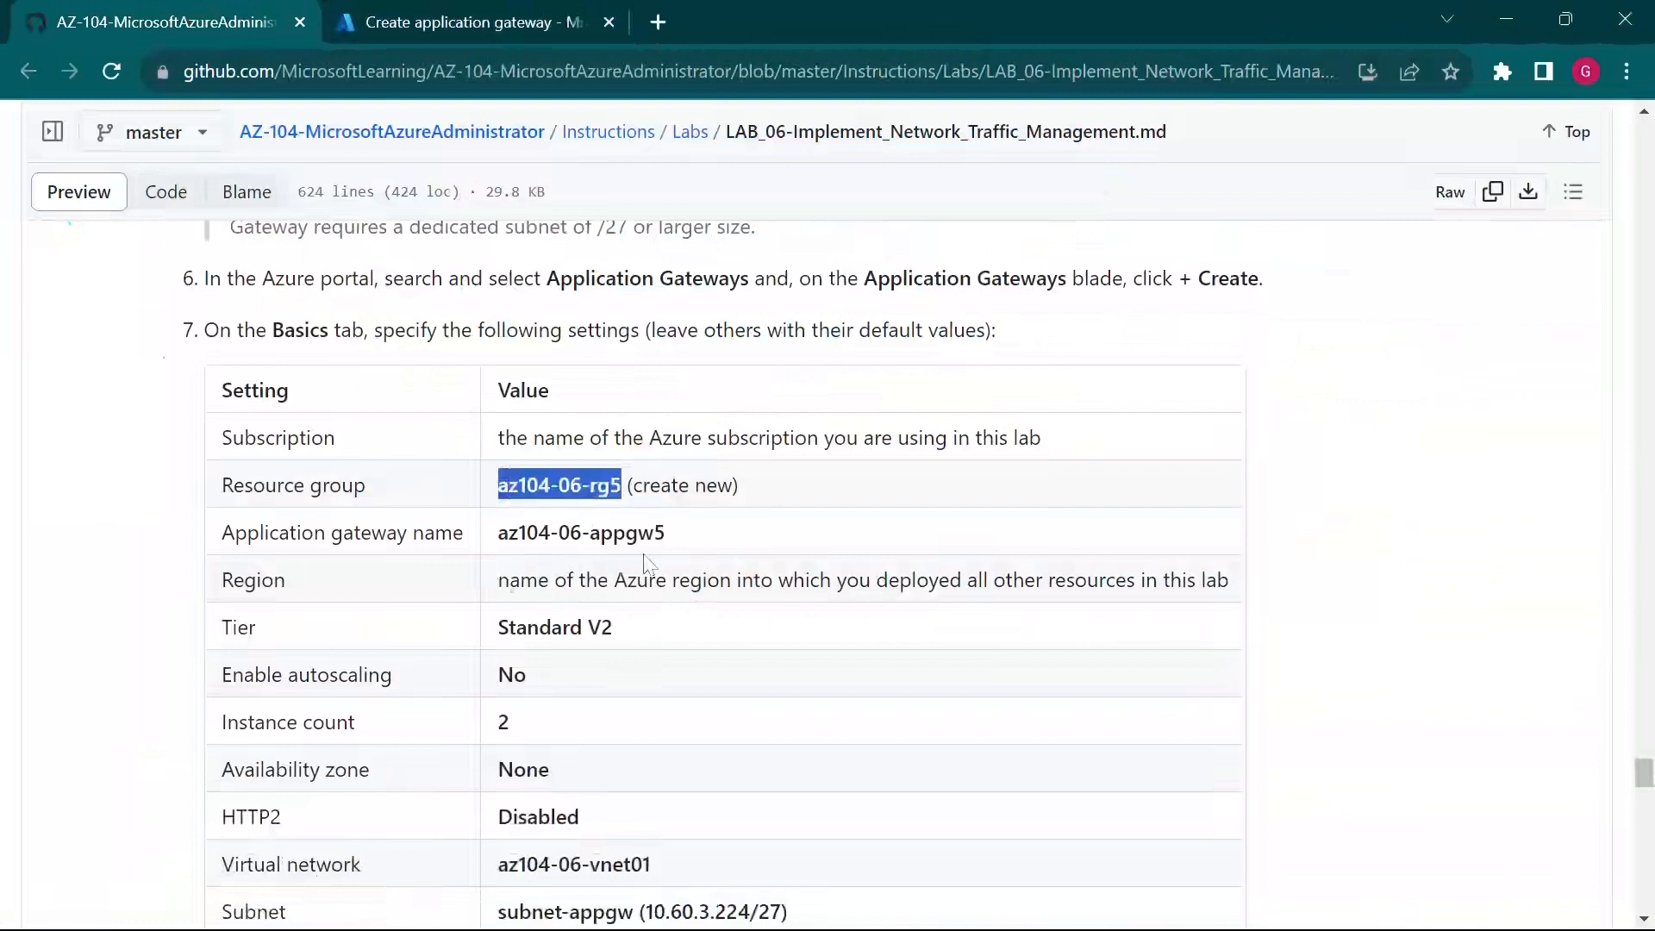
pyautogui.click(571, 34)
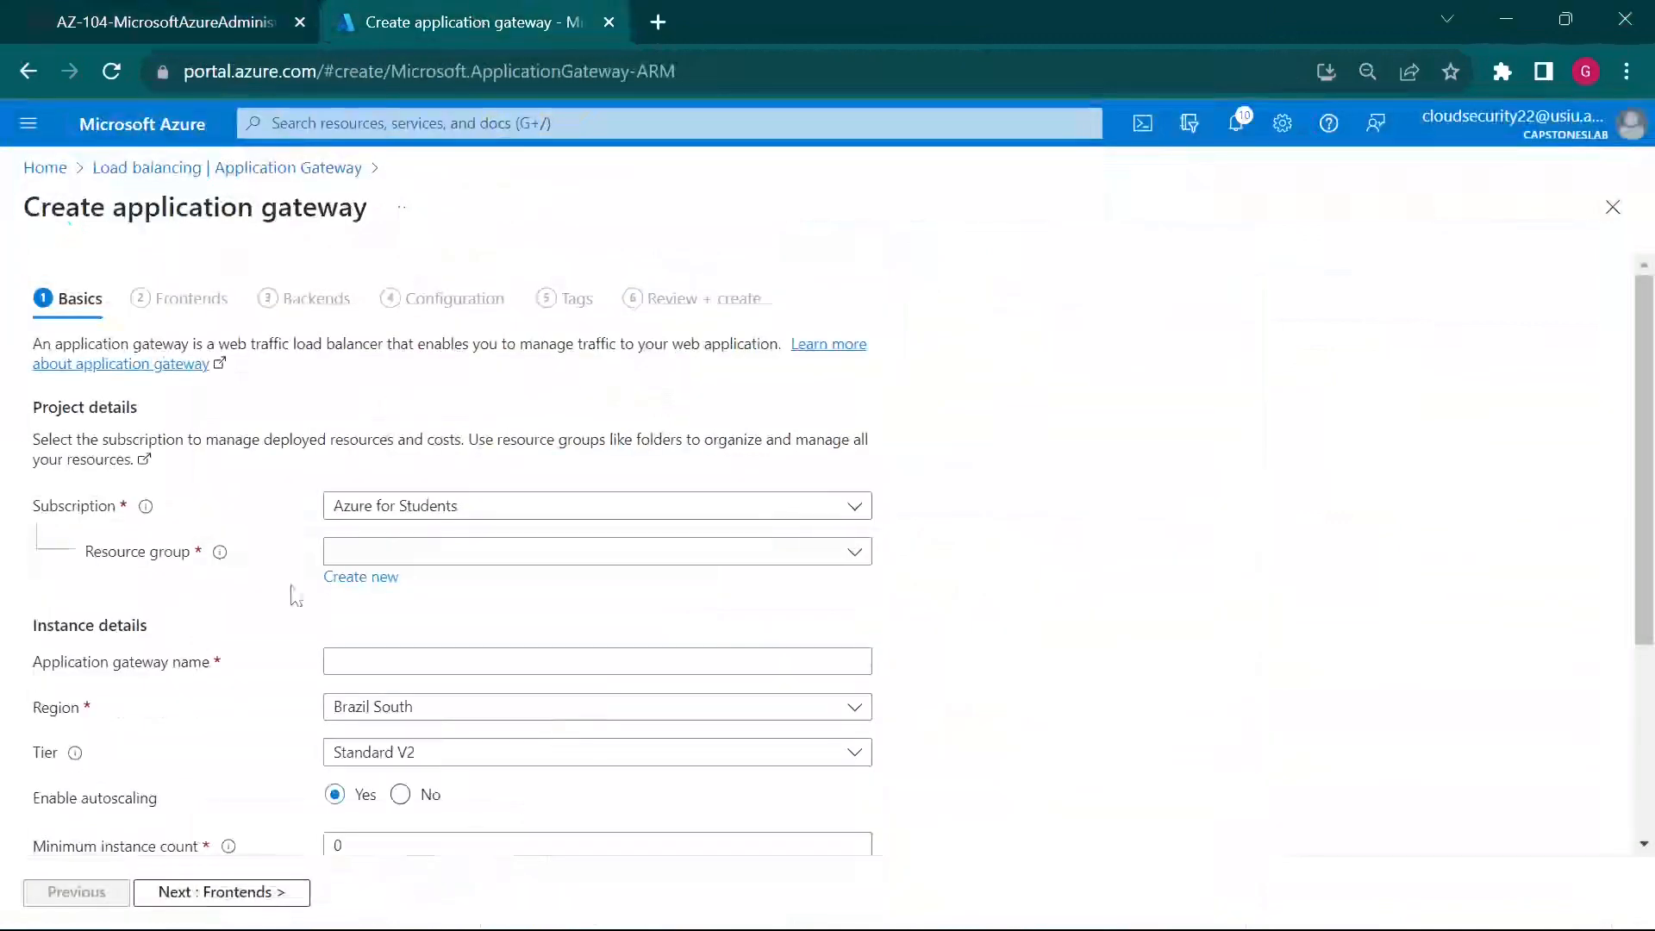
pyautogui.click(385, 577)
pyautogui.hotkey('ctrl', 'v')
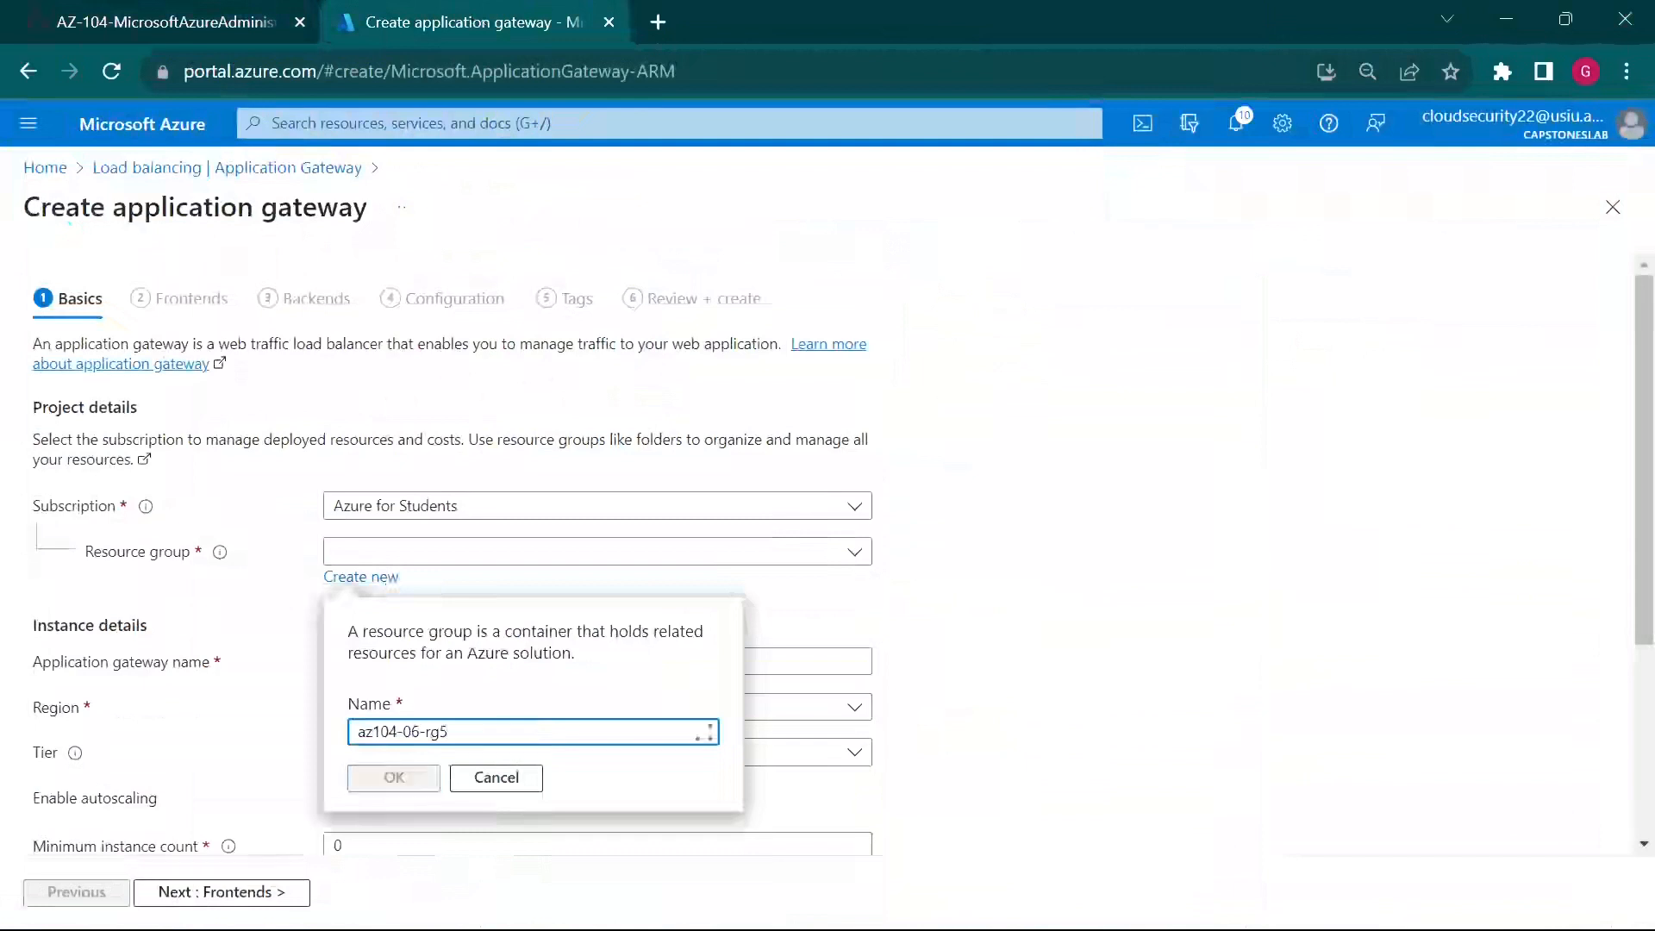
pyautogui.click(394, 778)
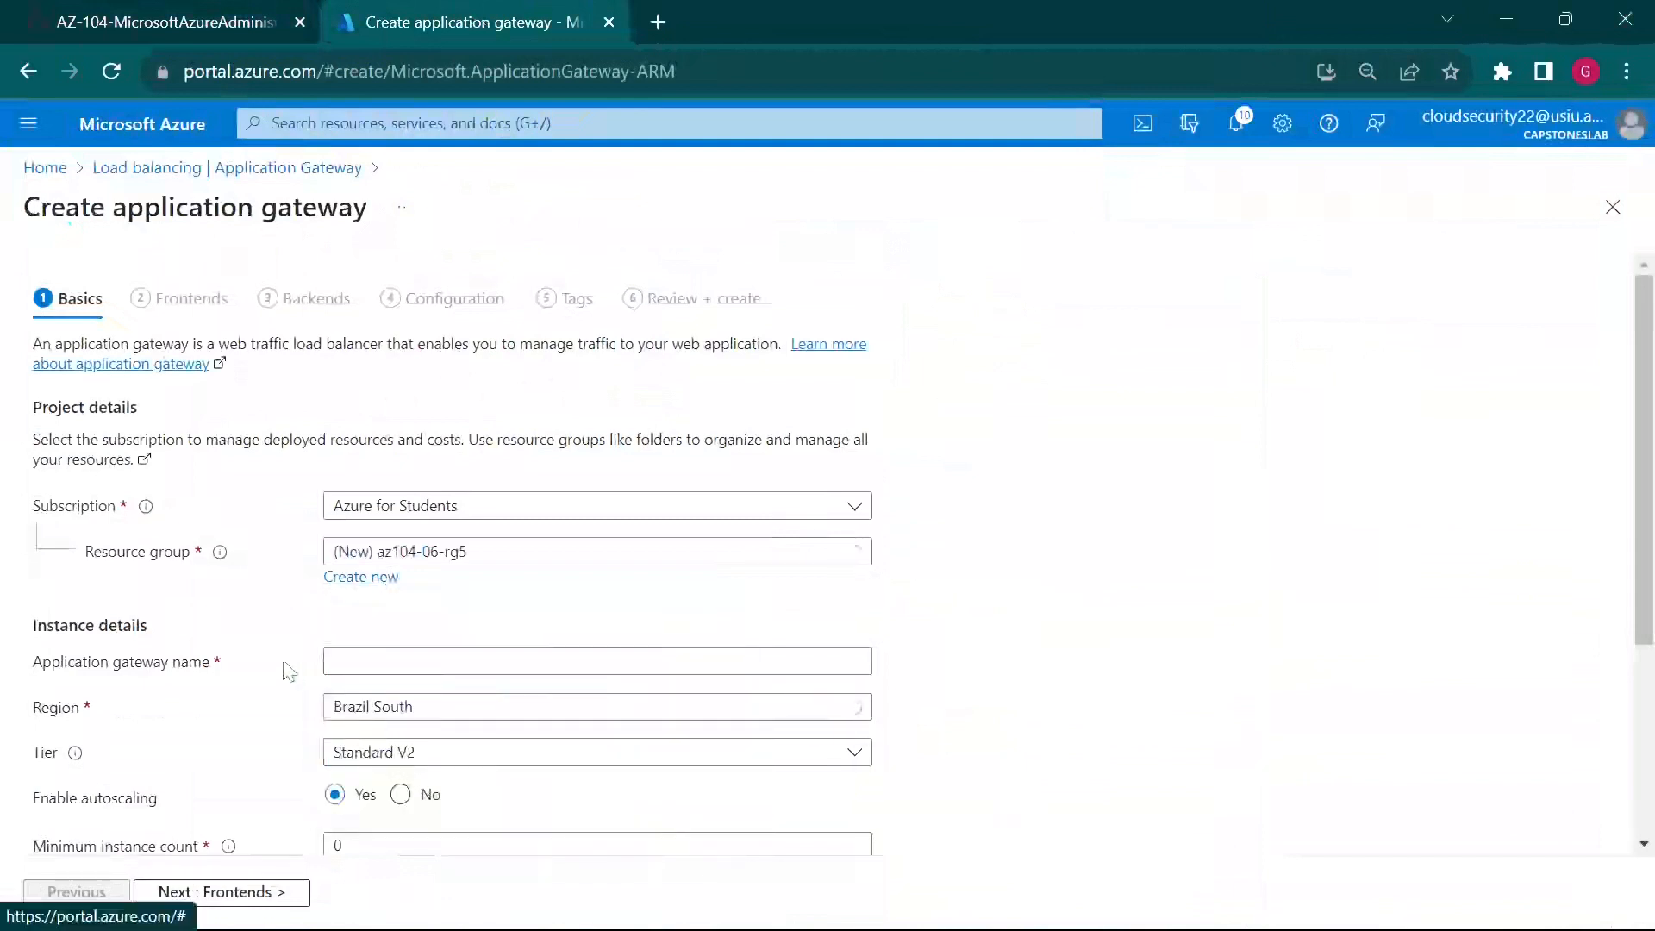
# Step: Copy the gateway name from the guide and name the application gateway az104-06-appgw5
pyautogui.scroll(-3, 259, 694)
pyautogui.click(371, 402)
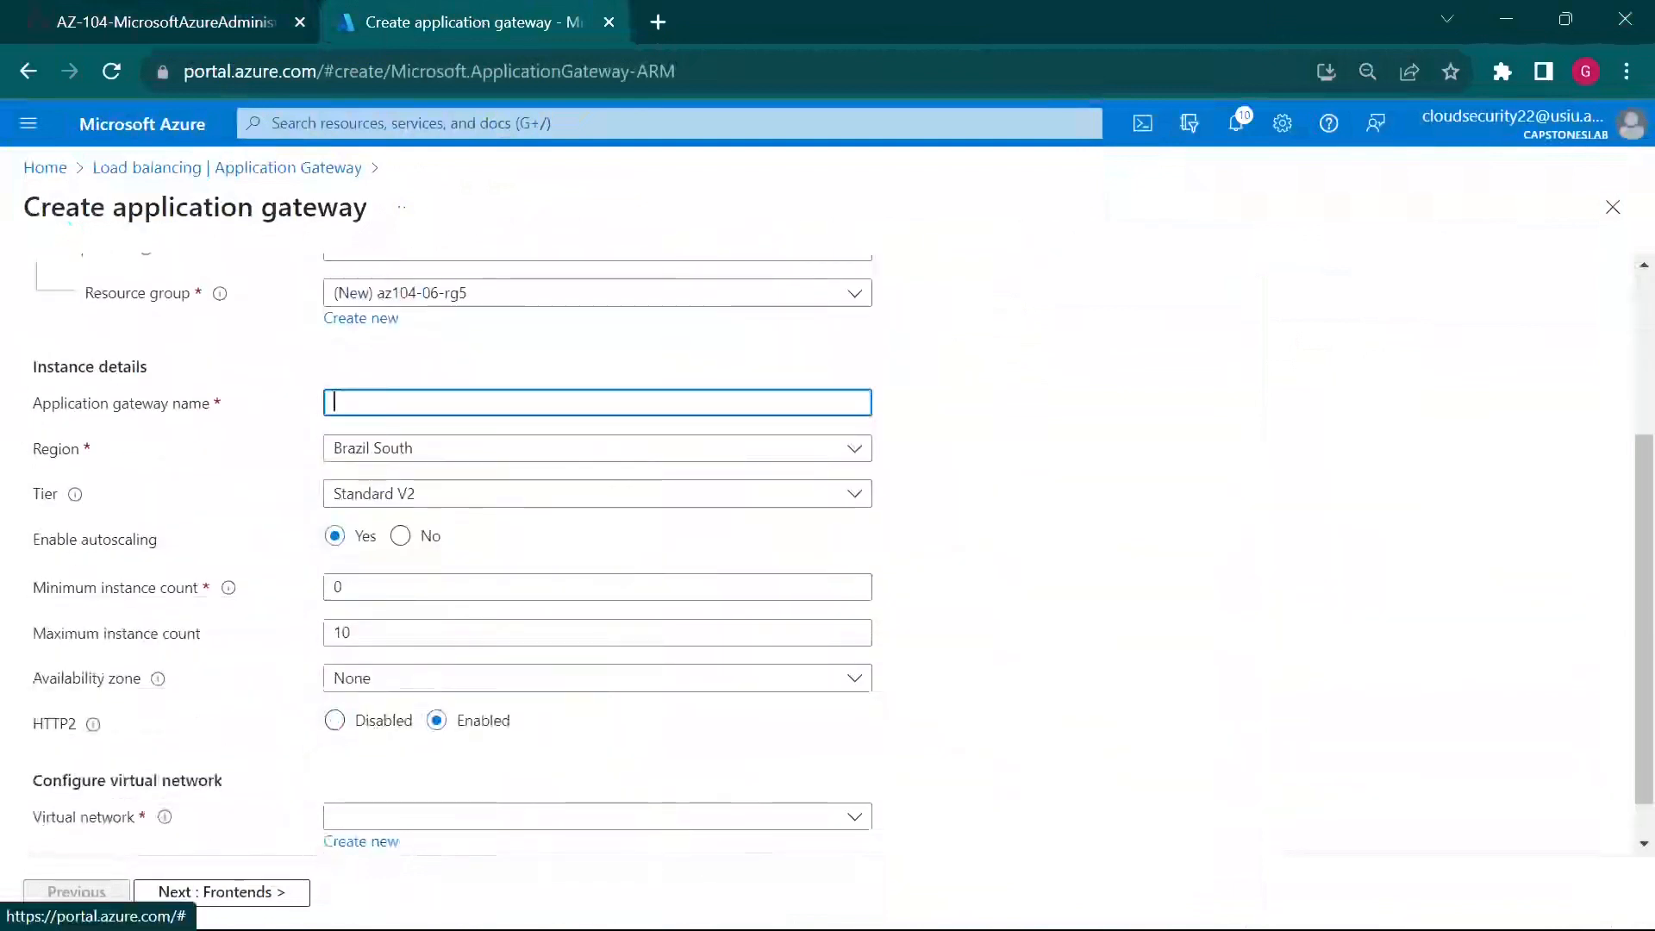
pyautogui.click(207, 19)
pyautogui.moveTo(496, 533); pyautogui.dragTo(672, 543)
pyautogui.hotkey('ctrl', 'c')
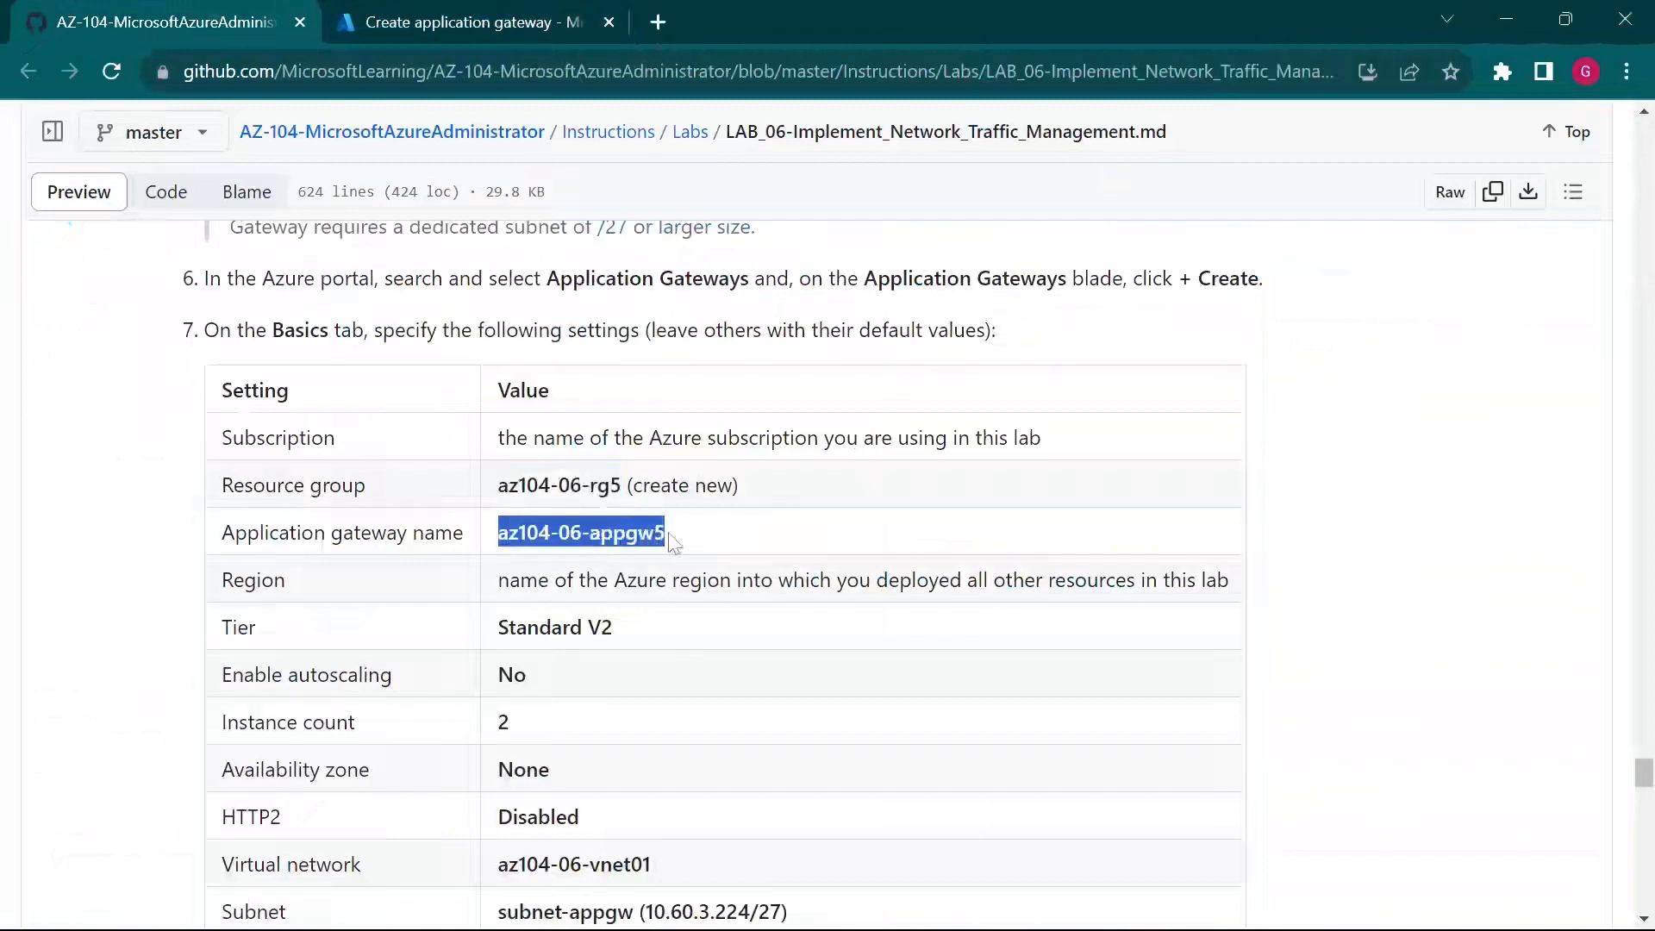
pyautogui.click(470, 22)
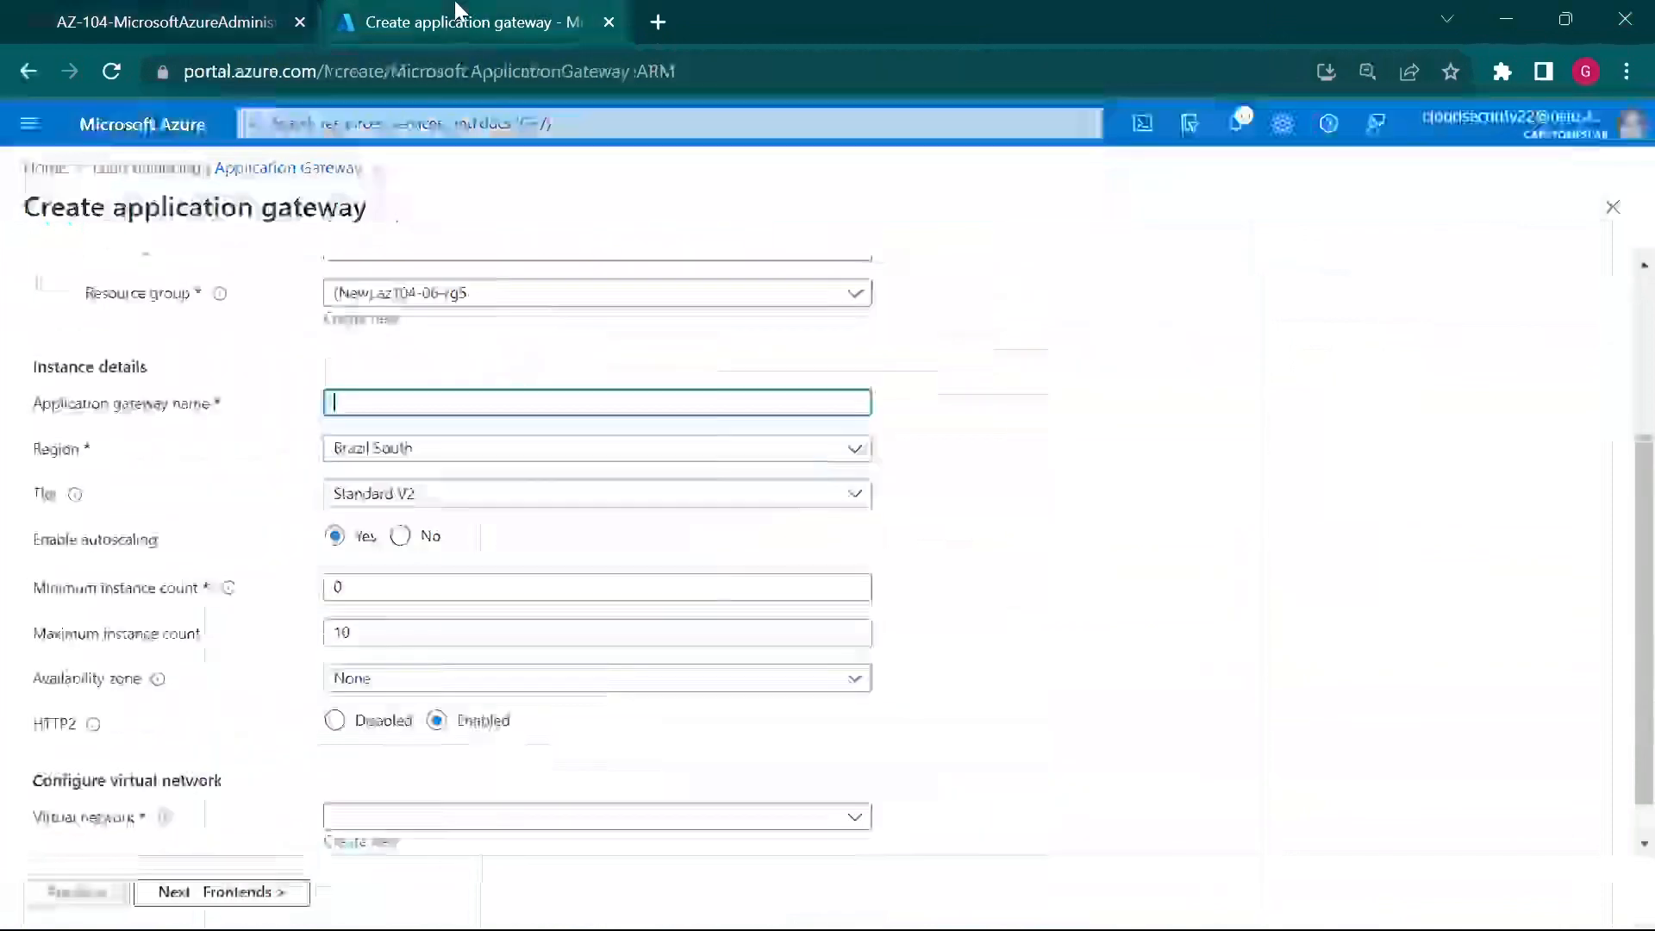
pyautogui.hotkey('ctrl', 'v')
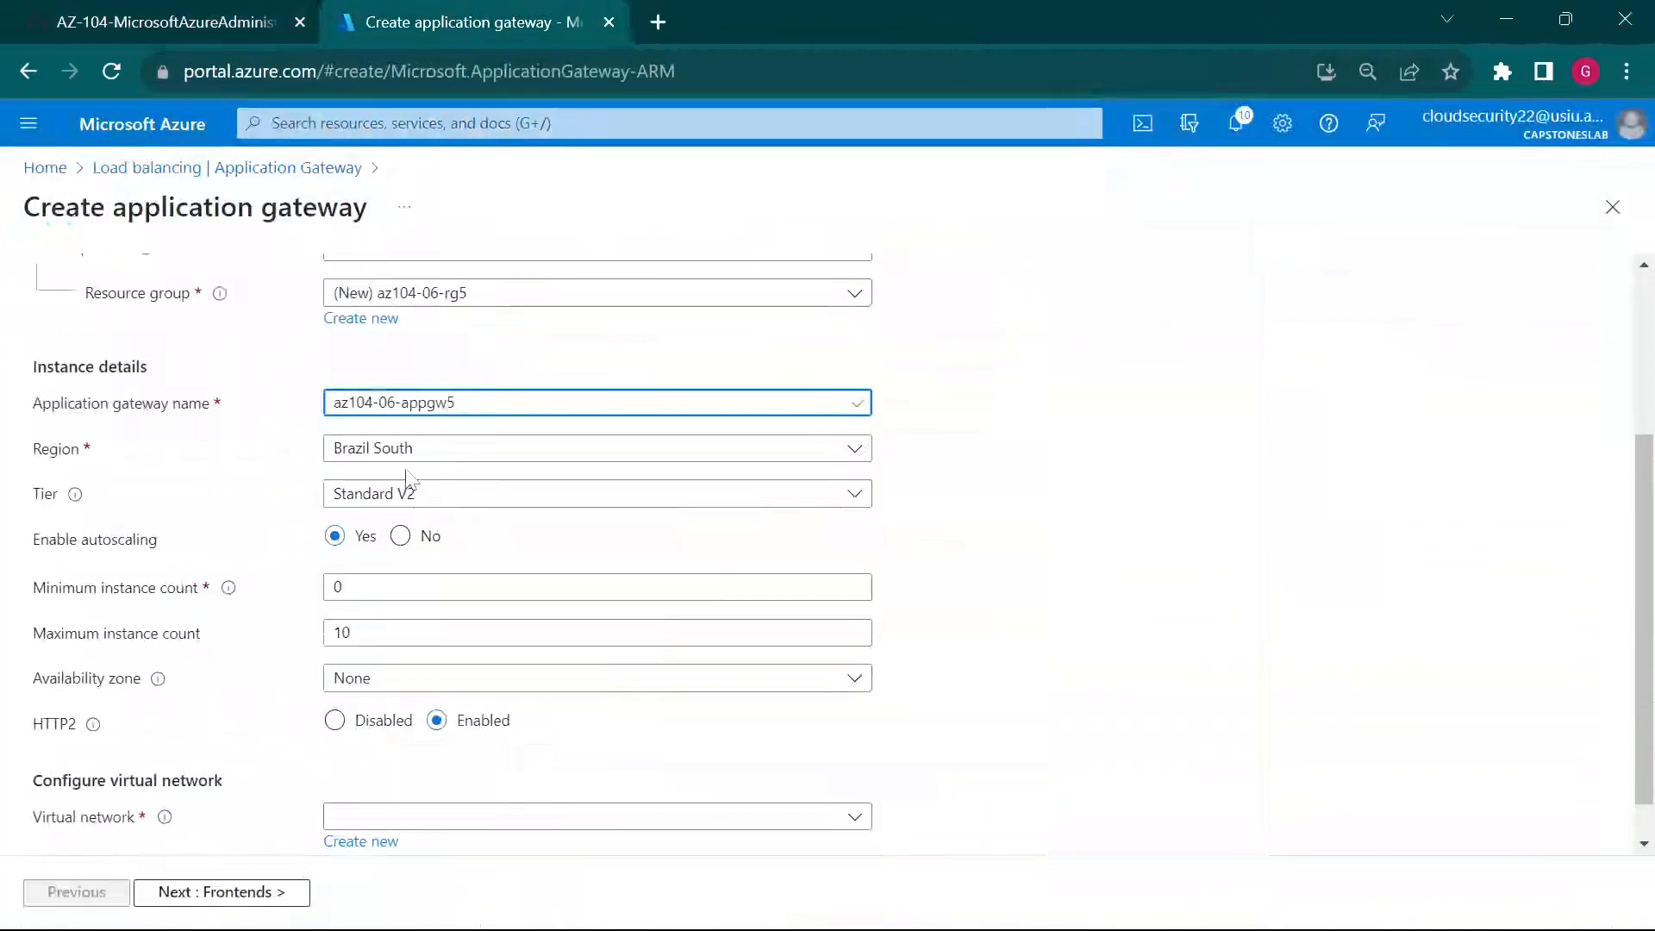
# Step: Check the guide's instance settings, keep the Standard V2 tier, and disable autoscaling for the gateway
pyautogui.click(248, 12)
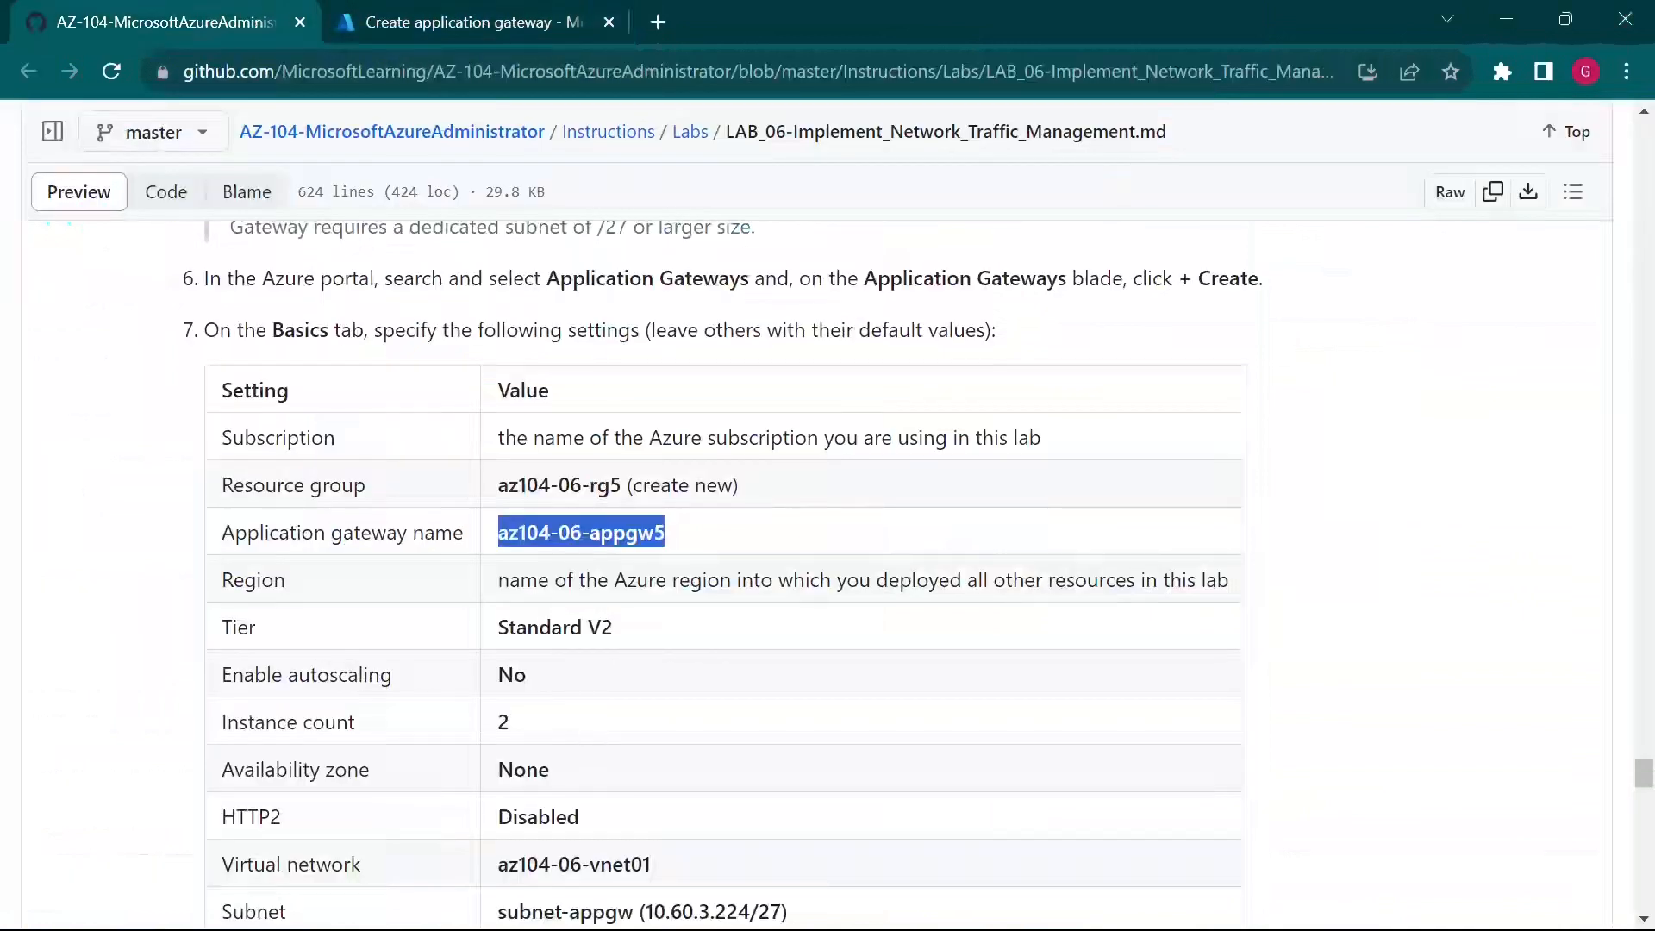
pyautogui.click(508, 21)
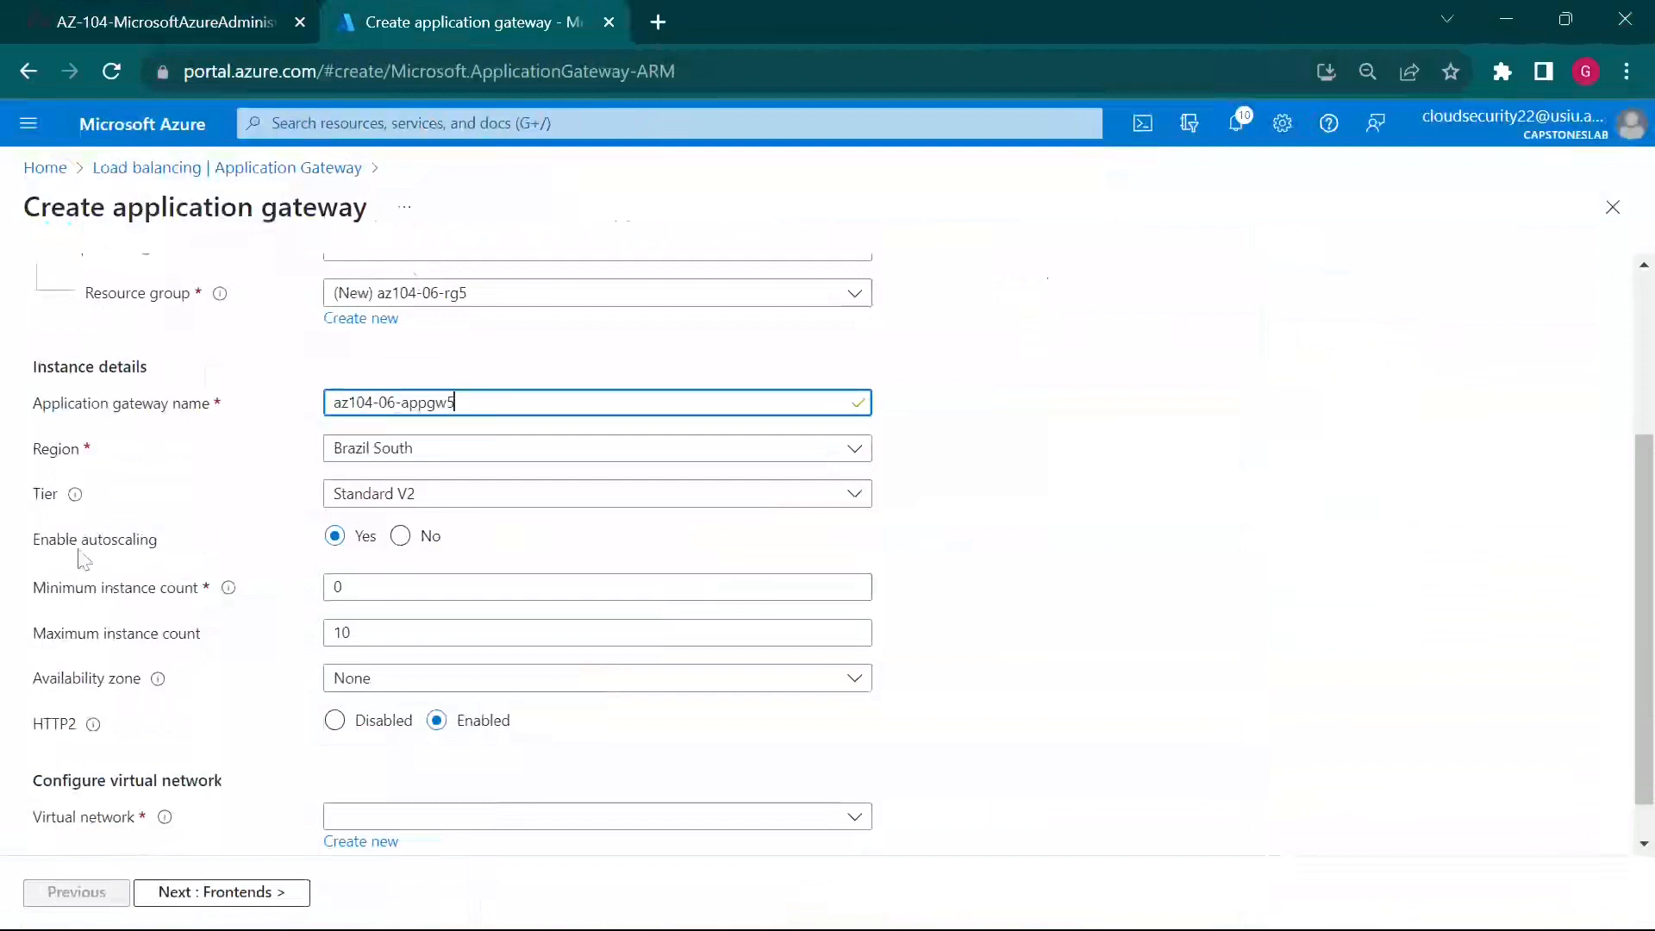
pyautogui.click(481, 493)
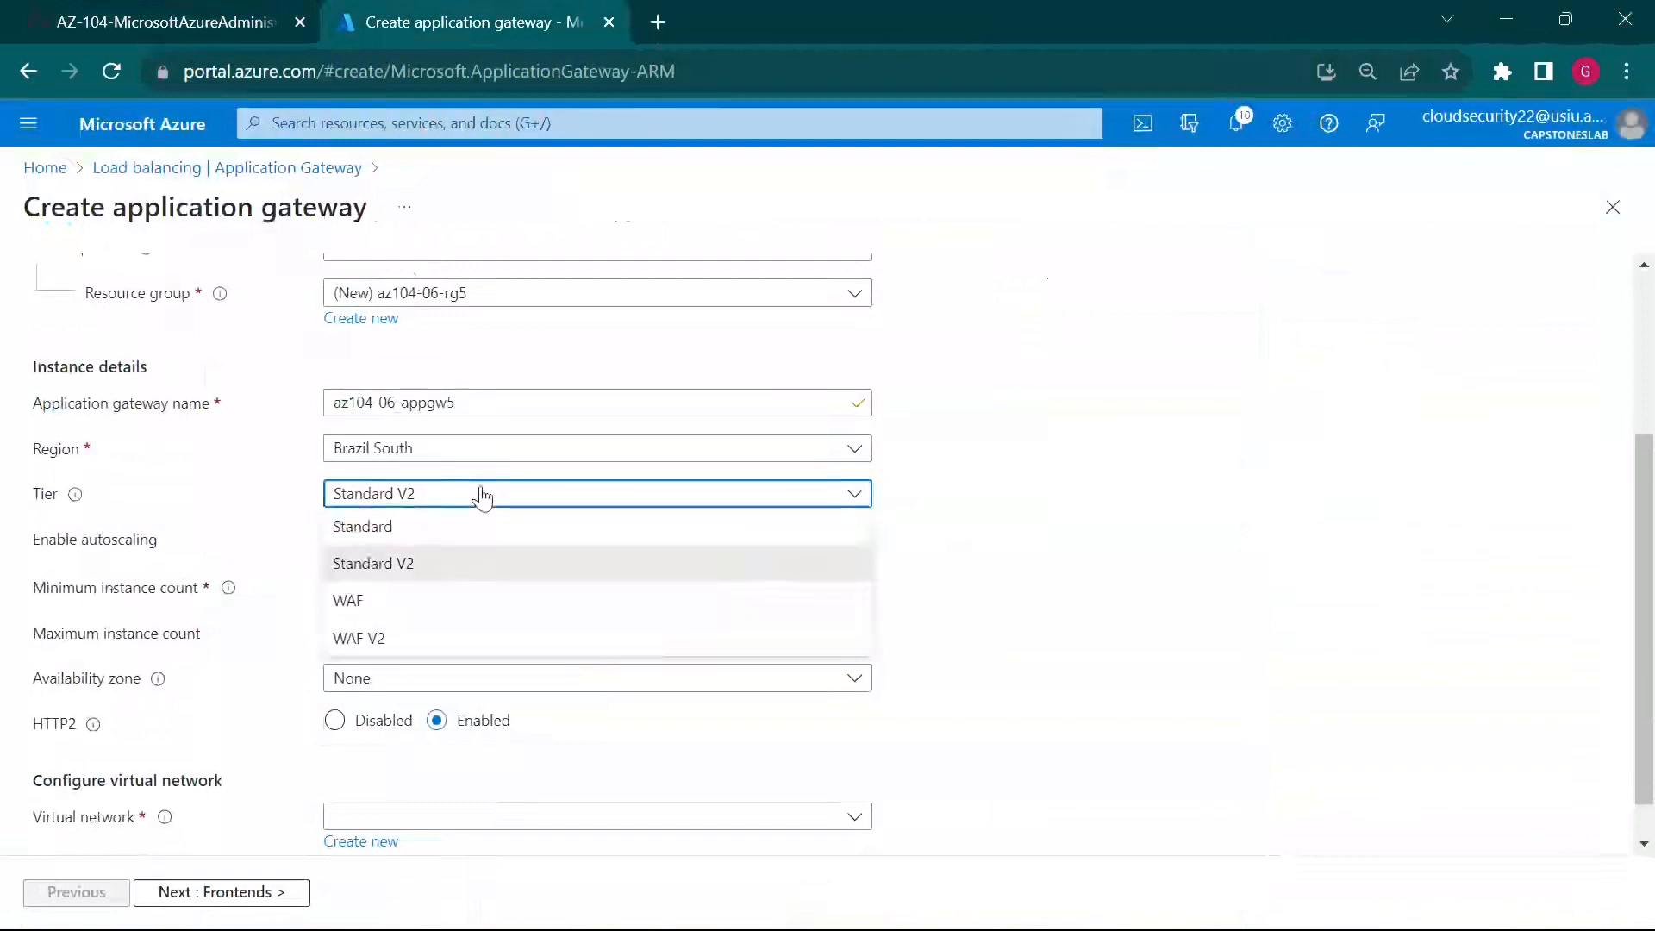
pyautogui.click(481, 495)
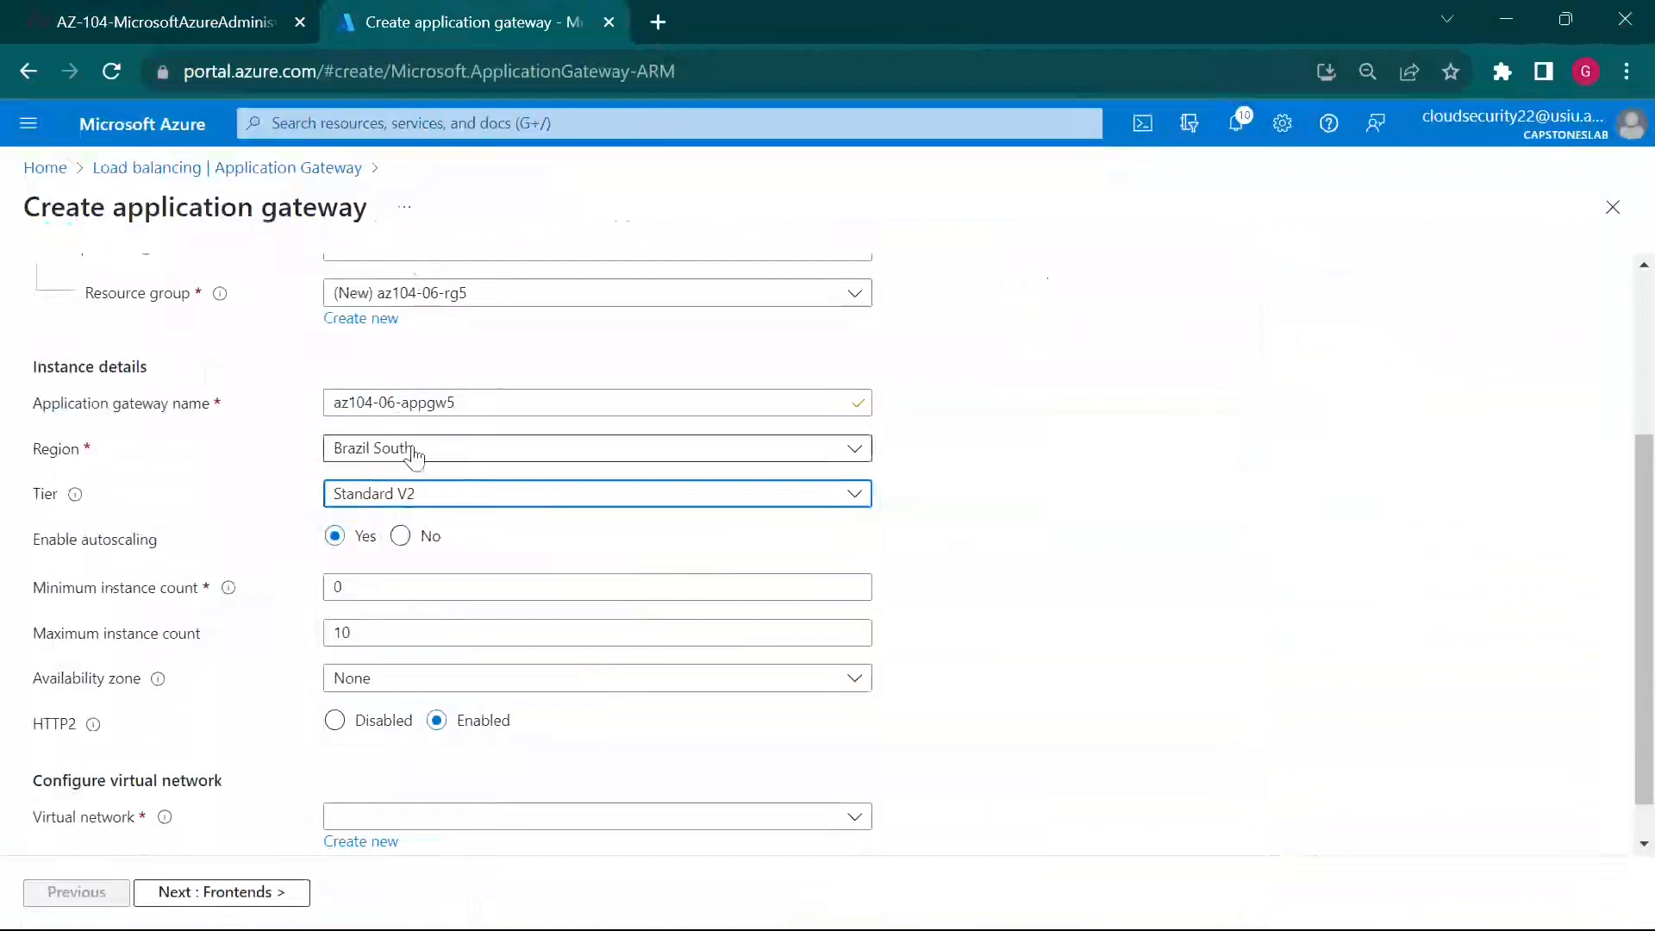
pyautogui.click(220, 17)
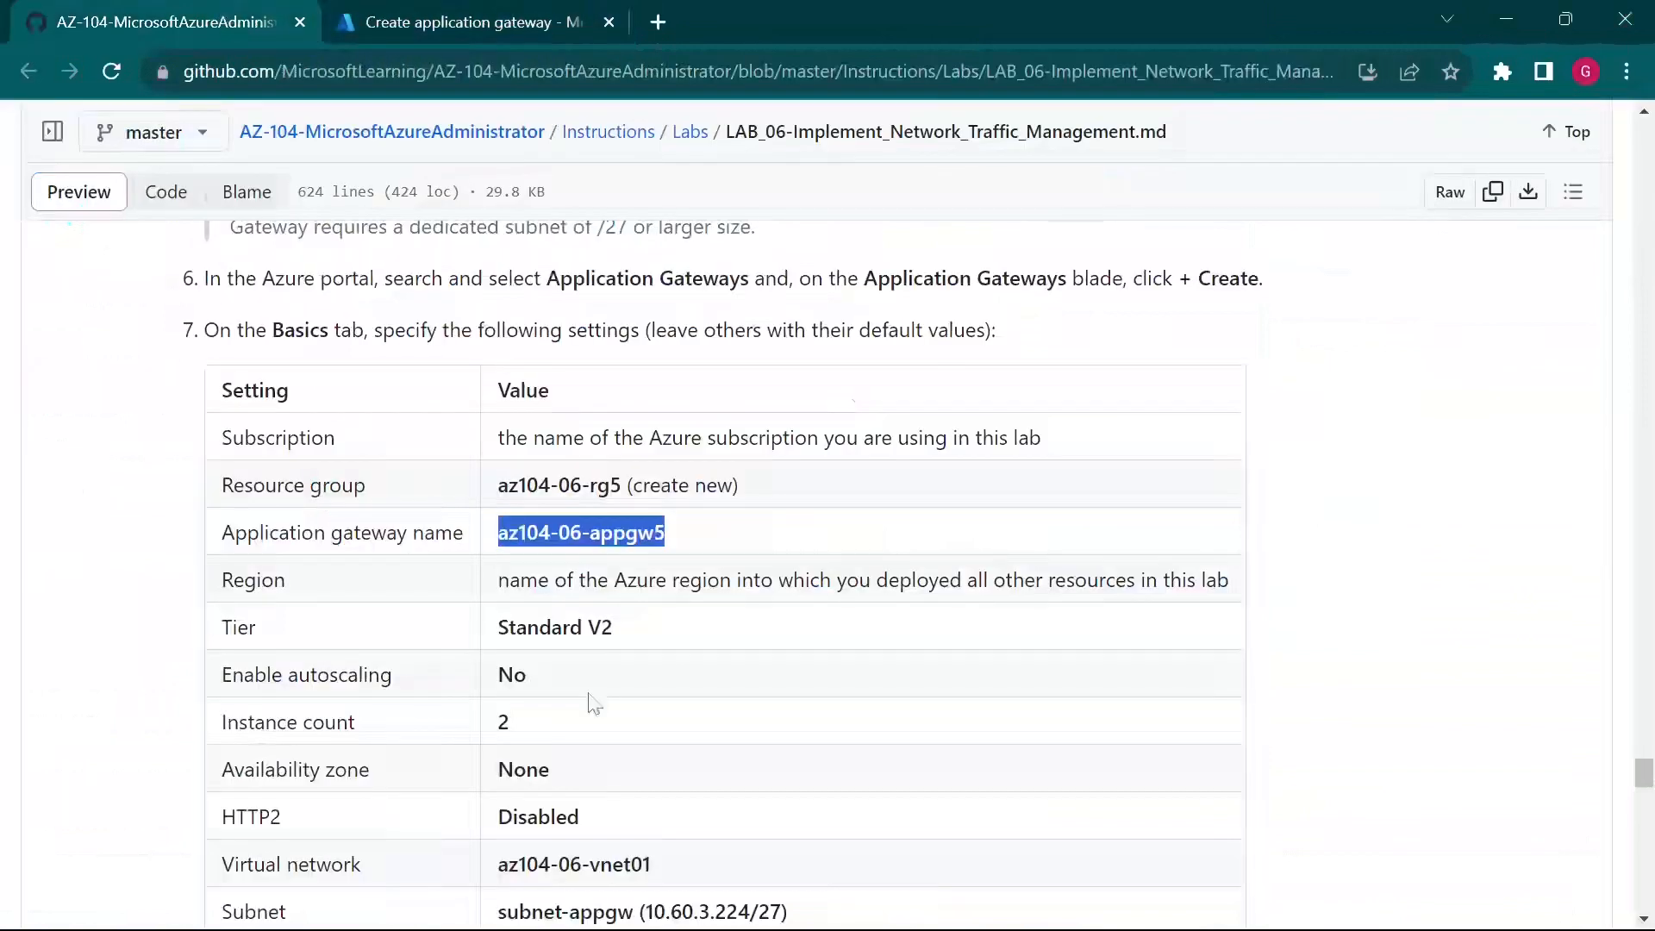
pyautogui.scroll(-3, 552, 700)
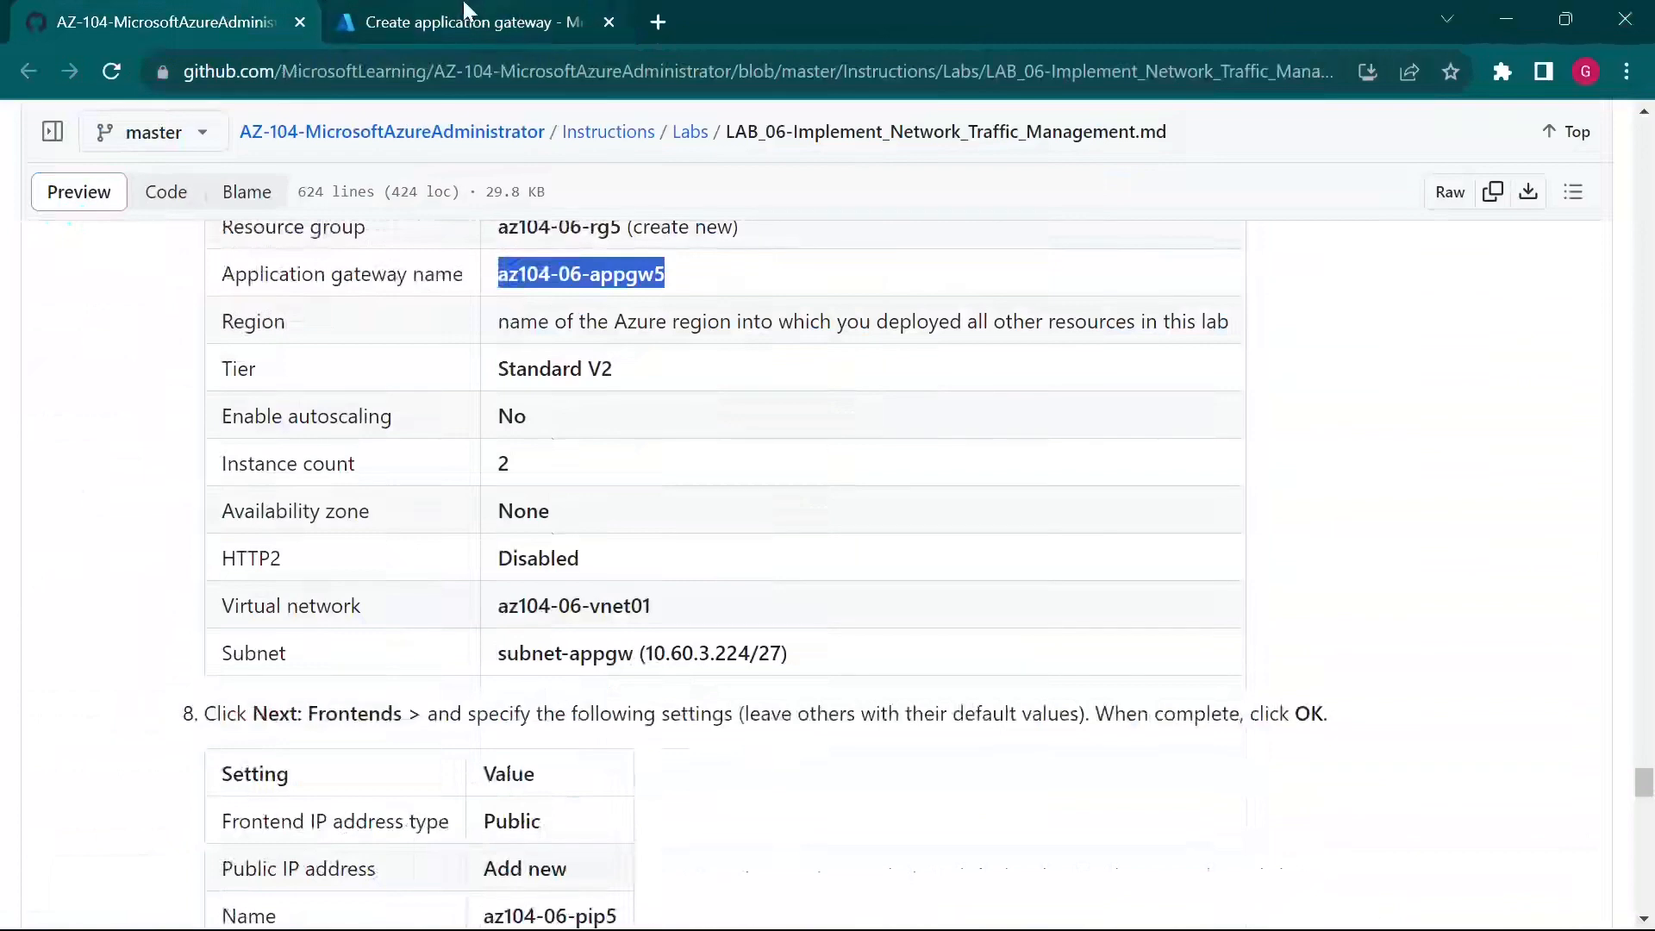
pyautogui.click(483, 21)
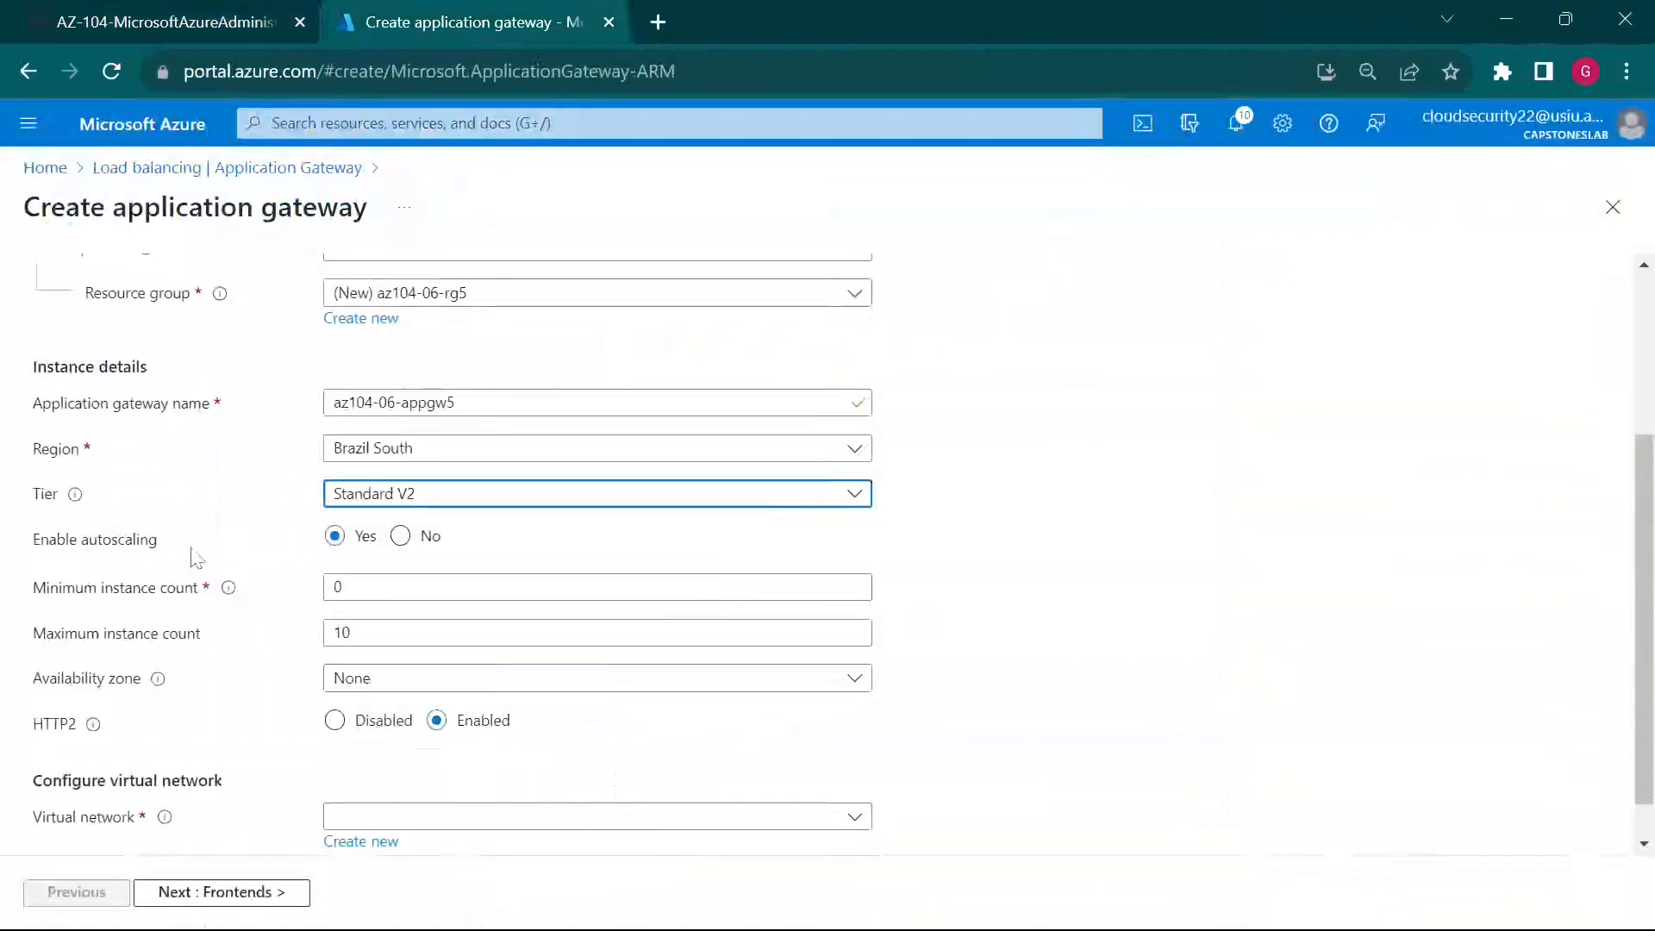
pyautogui.click(414, 545)
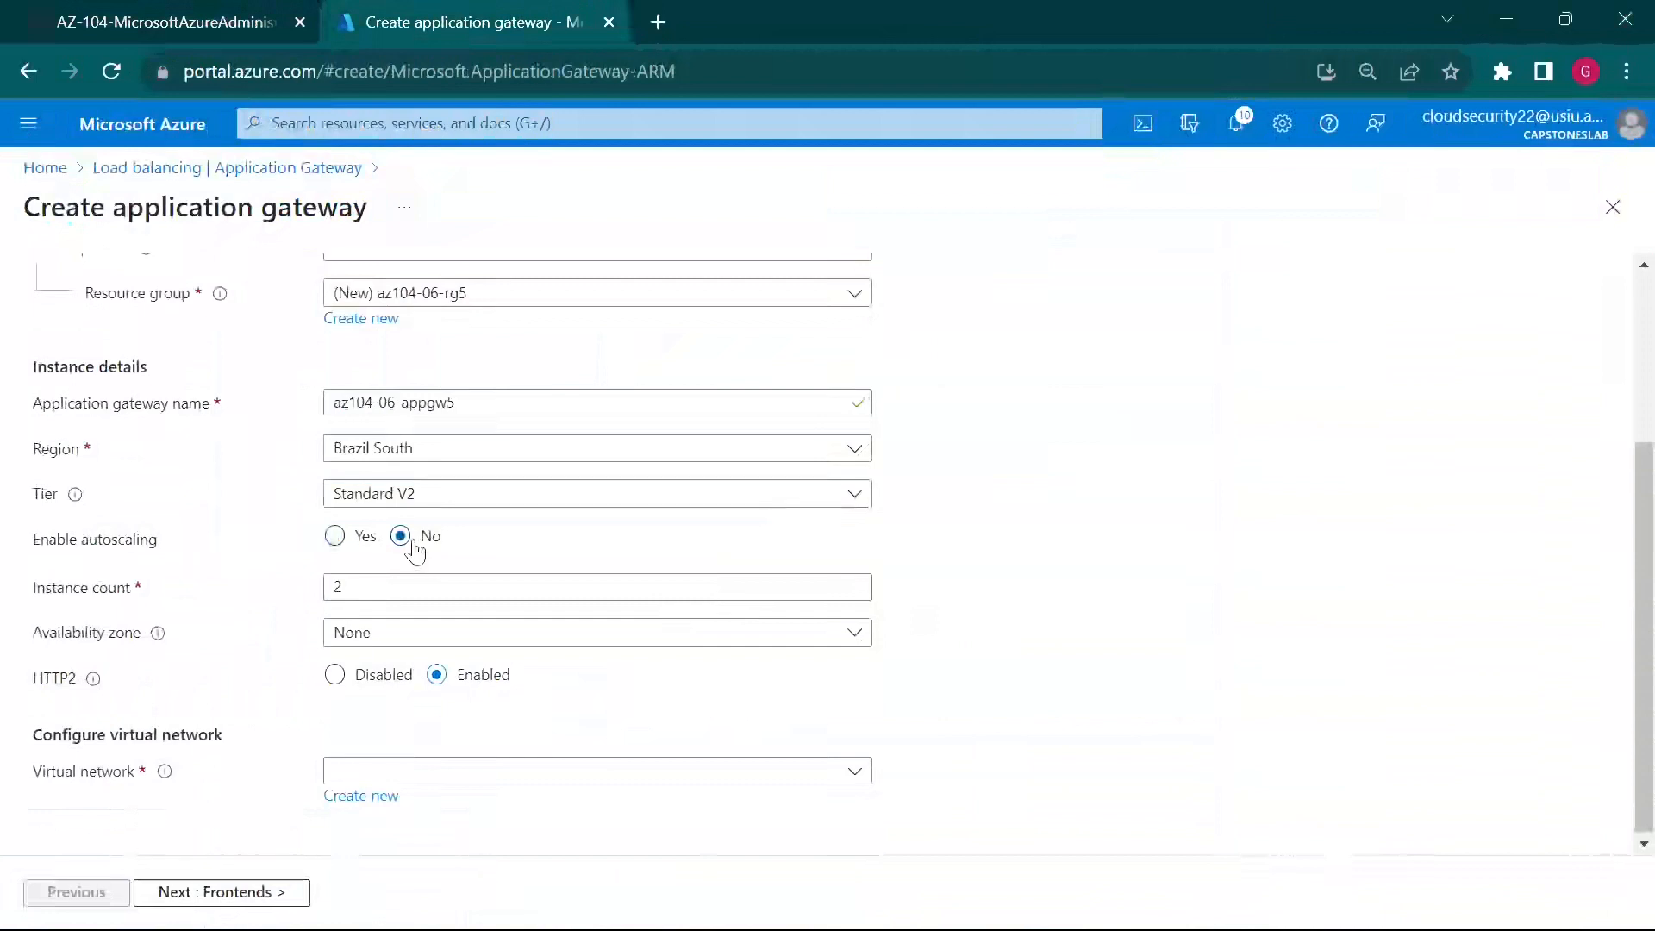
# Step: Following the guide's network settings, select az104-06-vnet01 as the gateway's virtual network and continue to the frontend settings
pyautogui.click(172, 21)
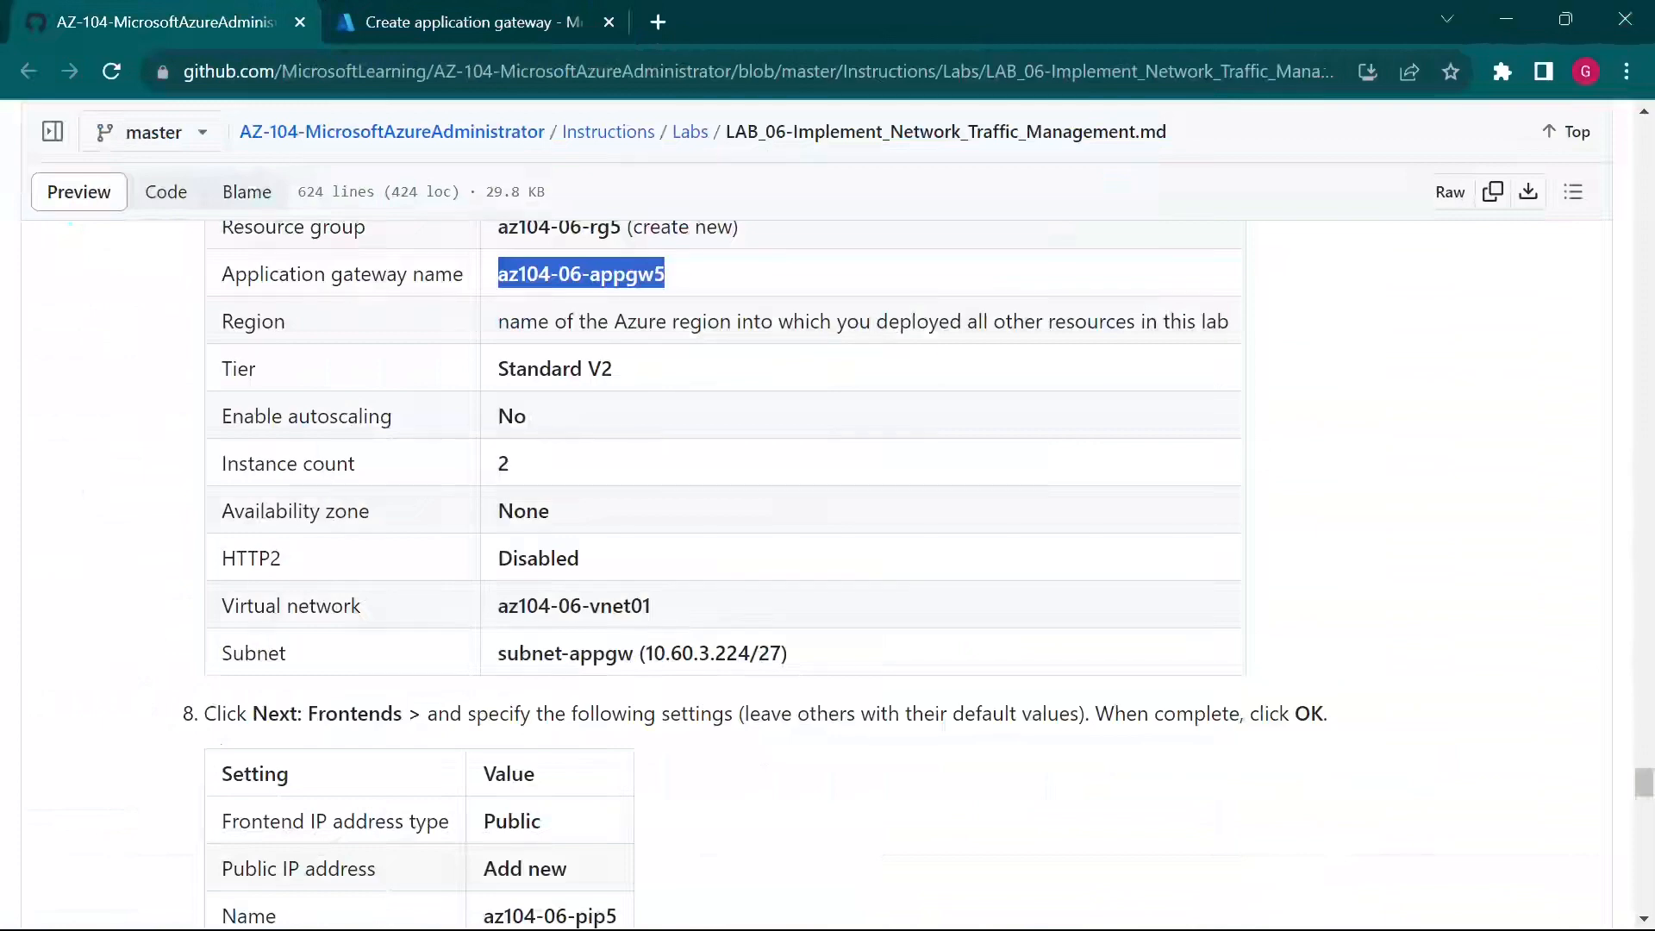
pyautogui.click(457, 21)
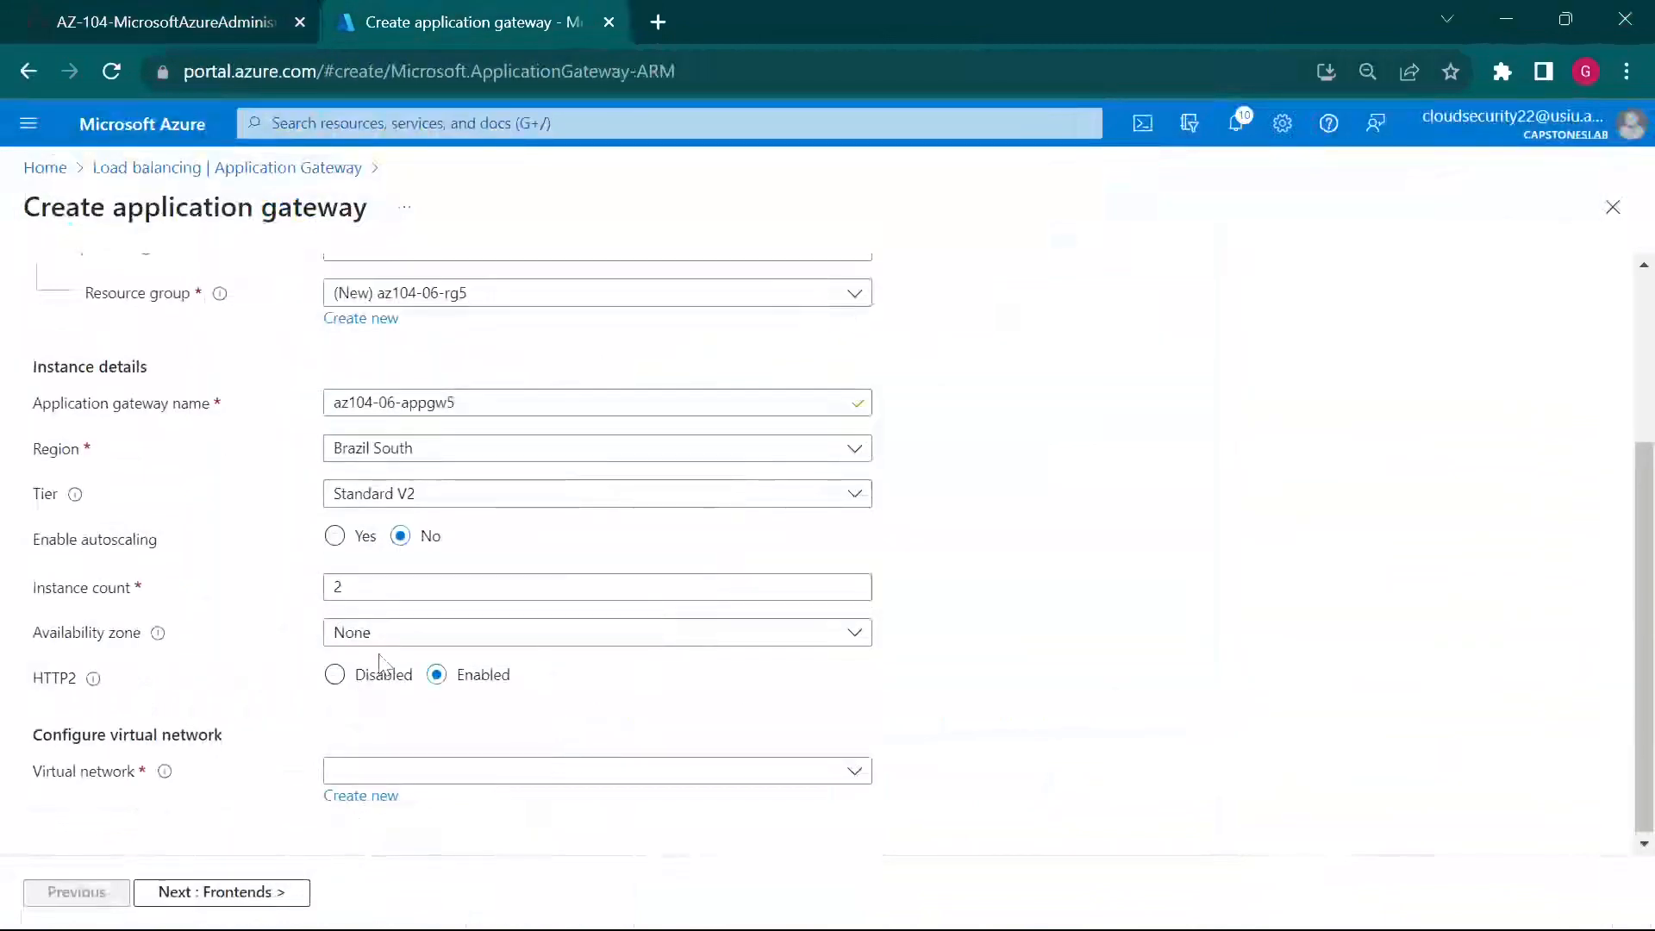
pyautogui.hotkey('ctrl', 'shift', 'Tab')
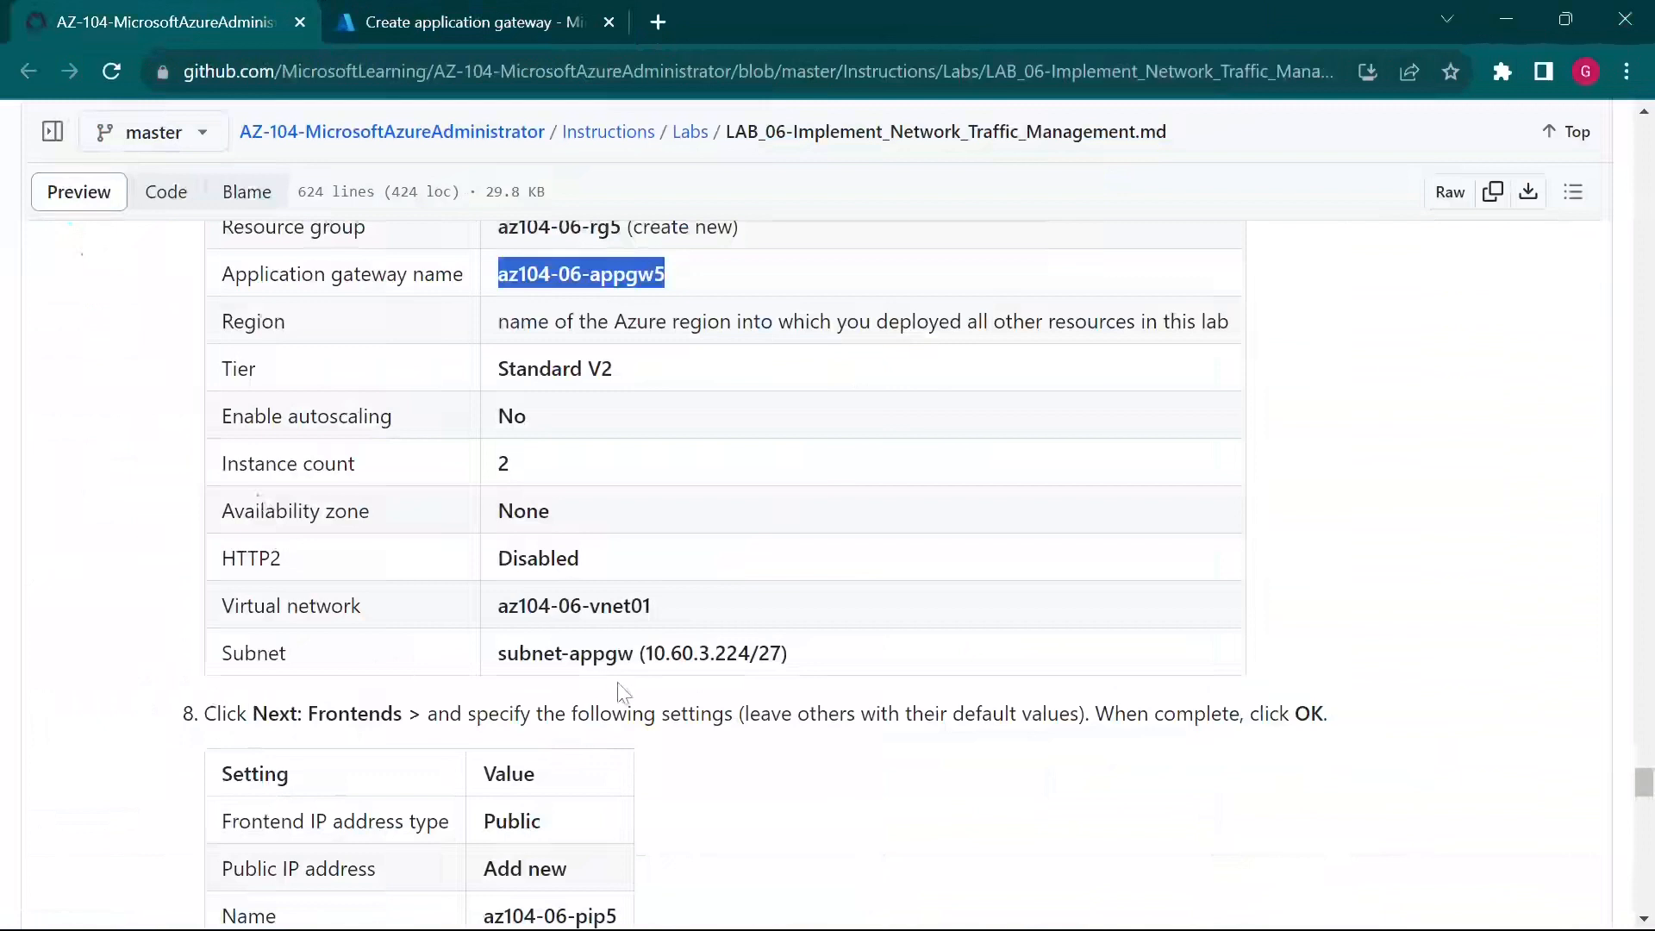
pyautogui.moveTo(540, 653); pyautogui.dragTo(627, 653)
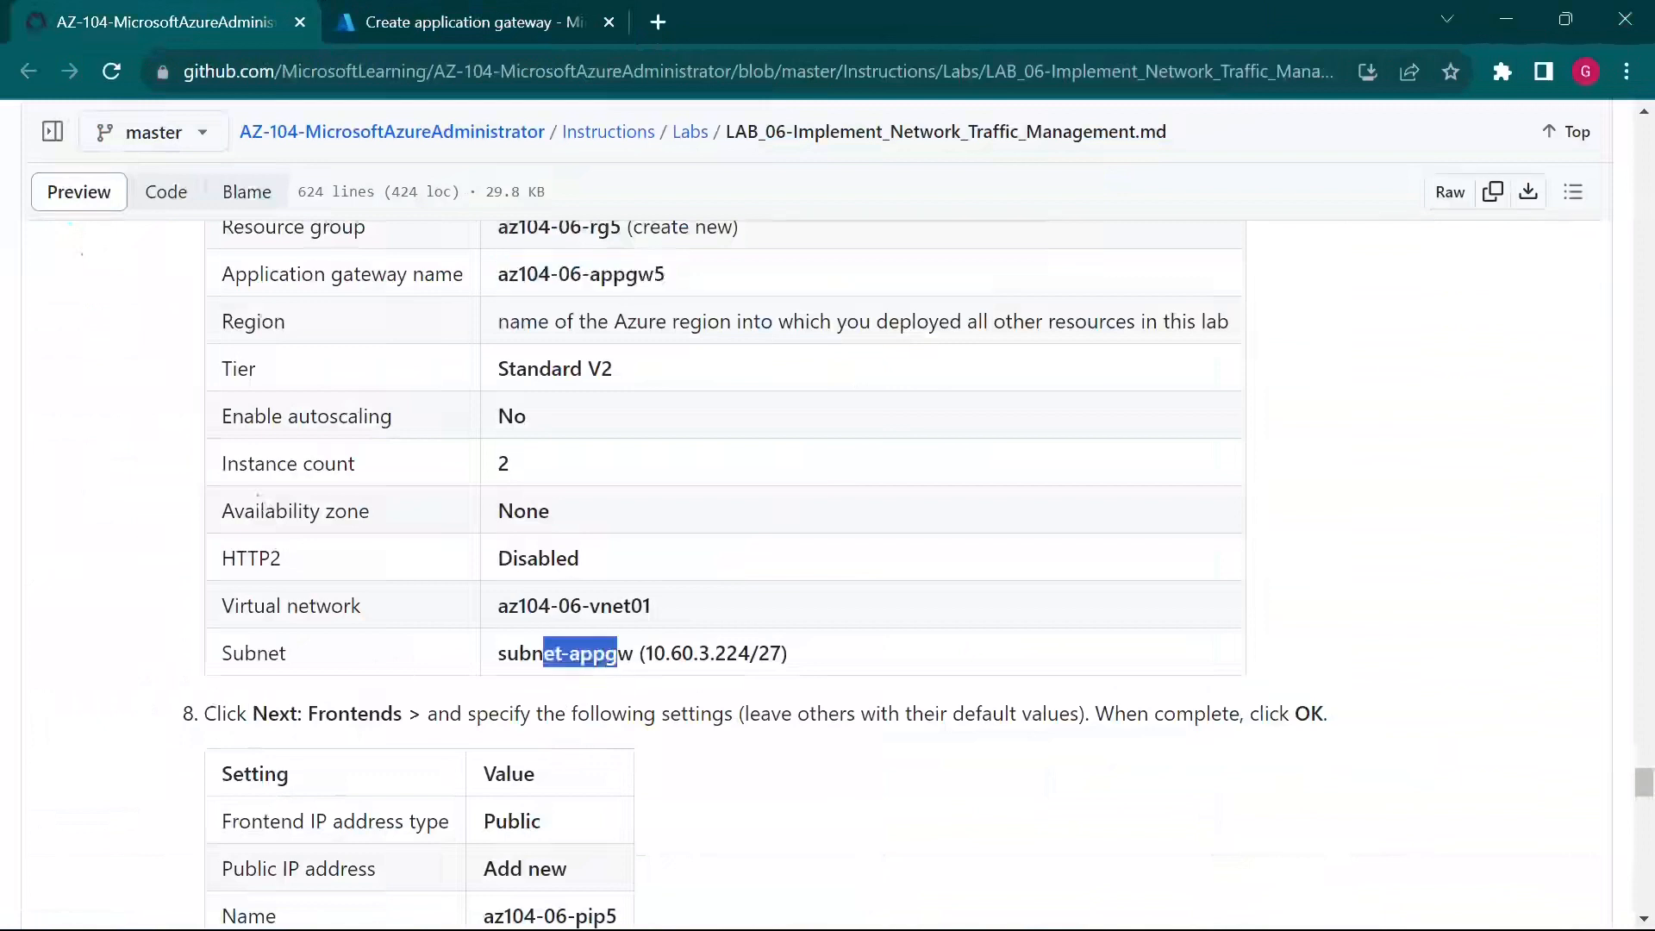
pyautogui.click(483, 22)
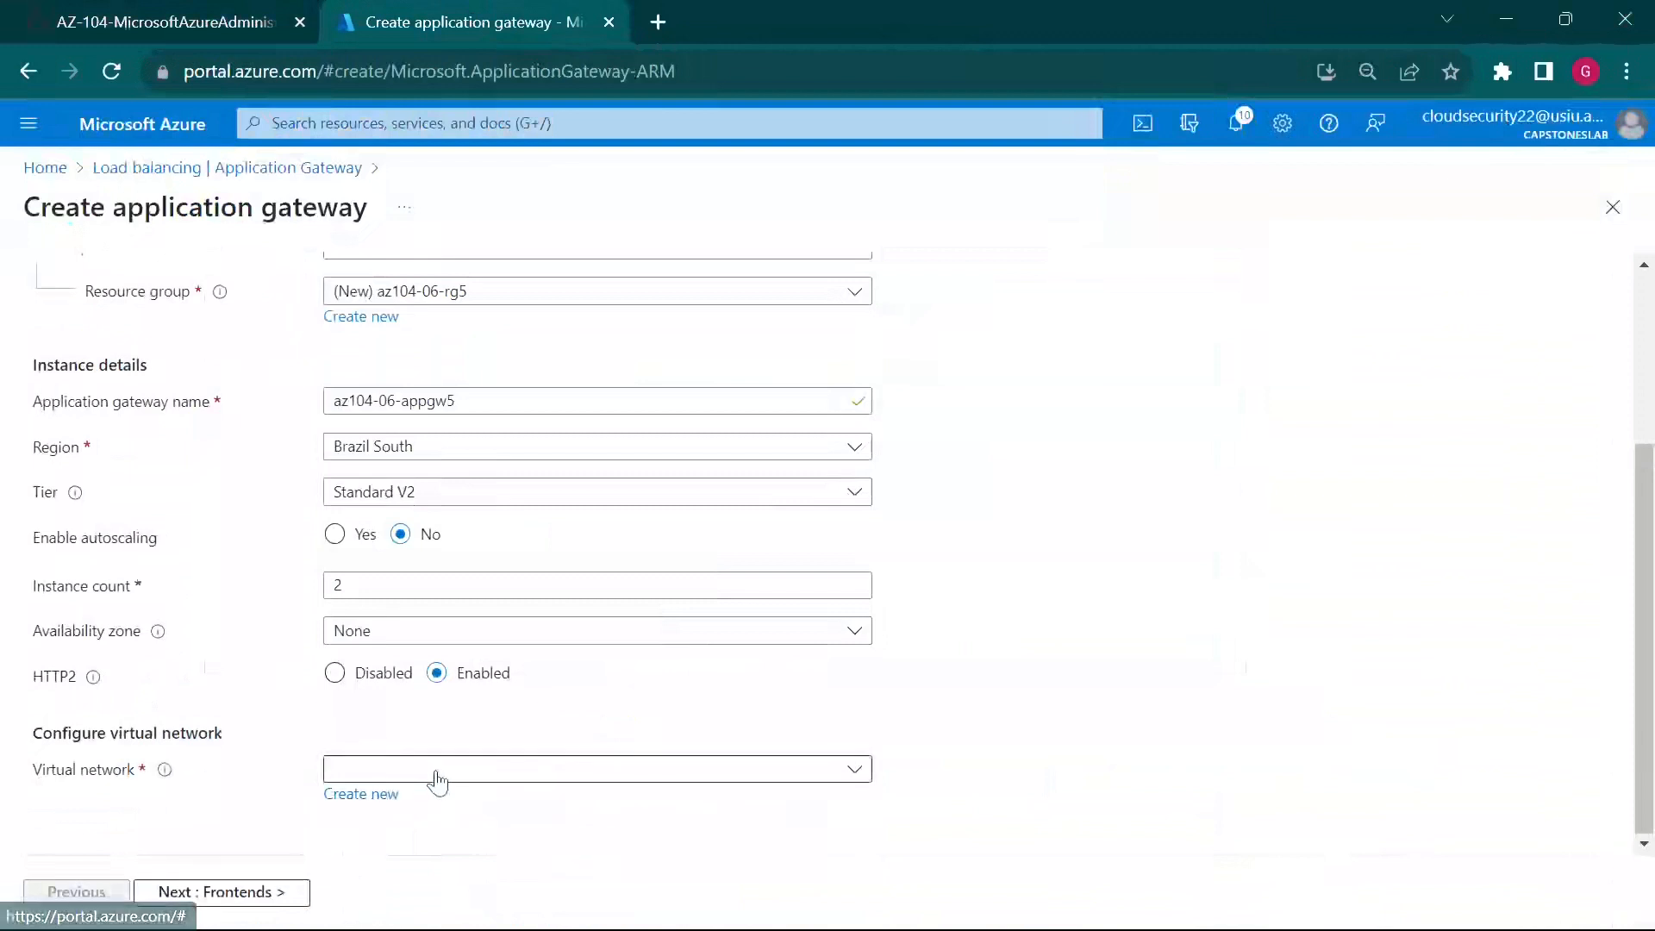
pyautogui.click(479, 779)
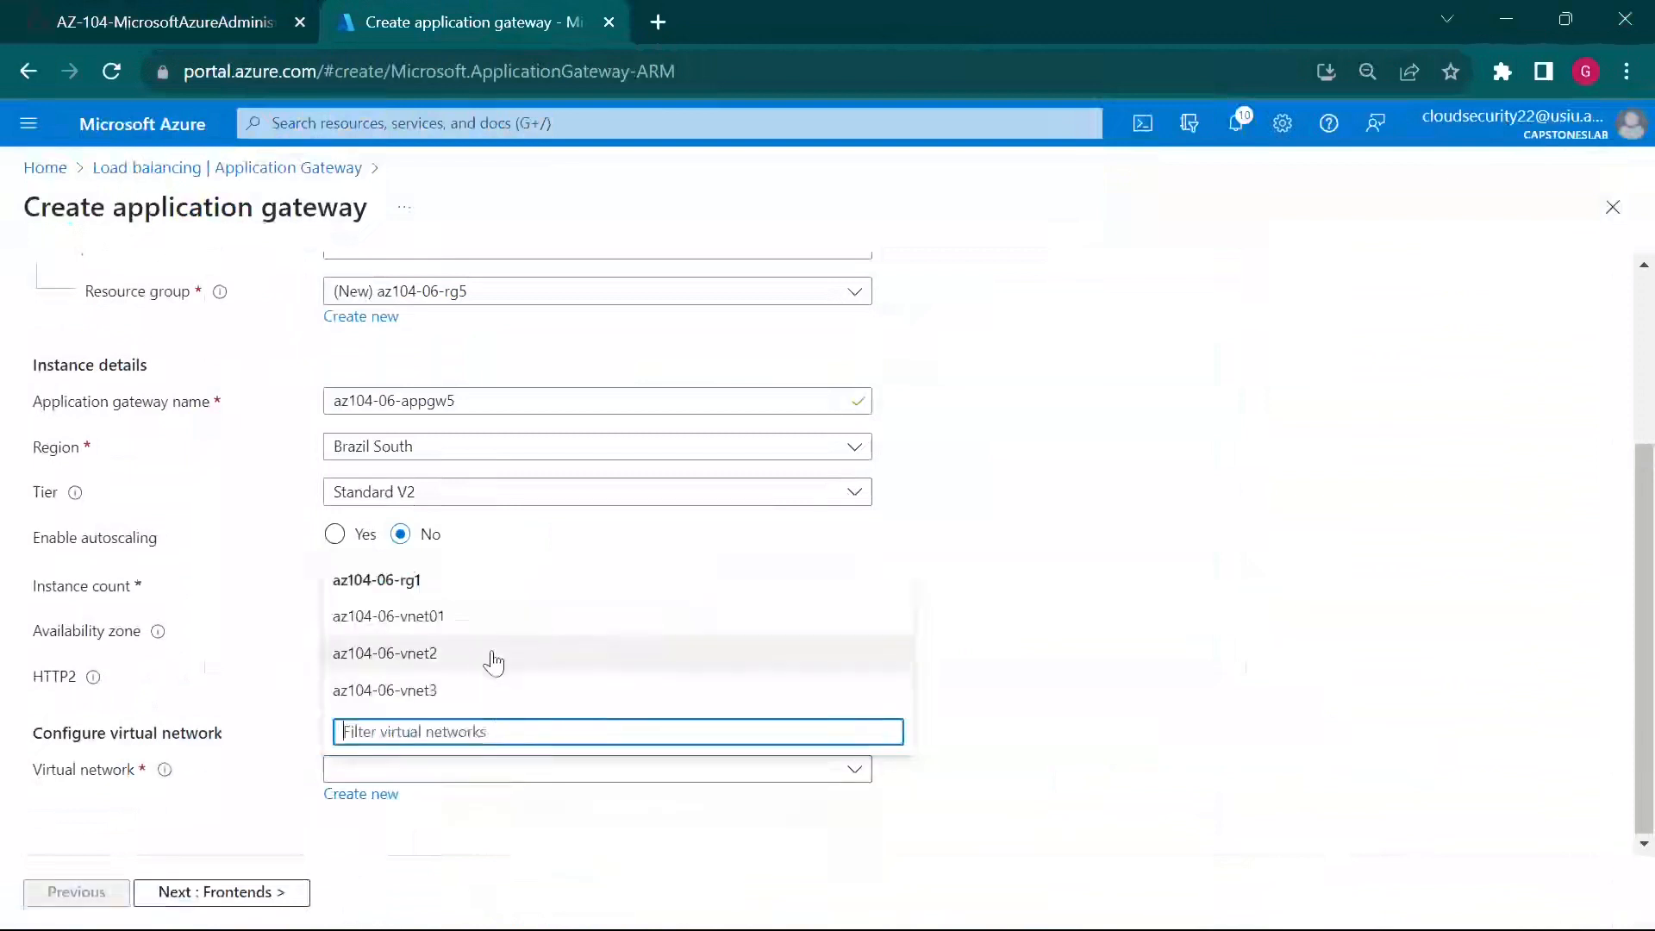
pyautogui.click(498, 619)
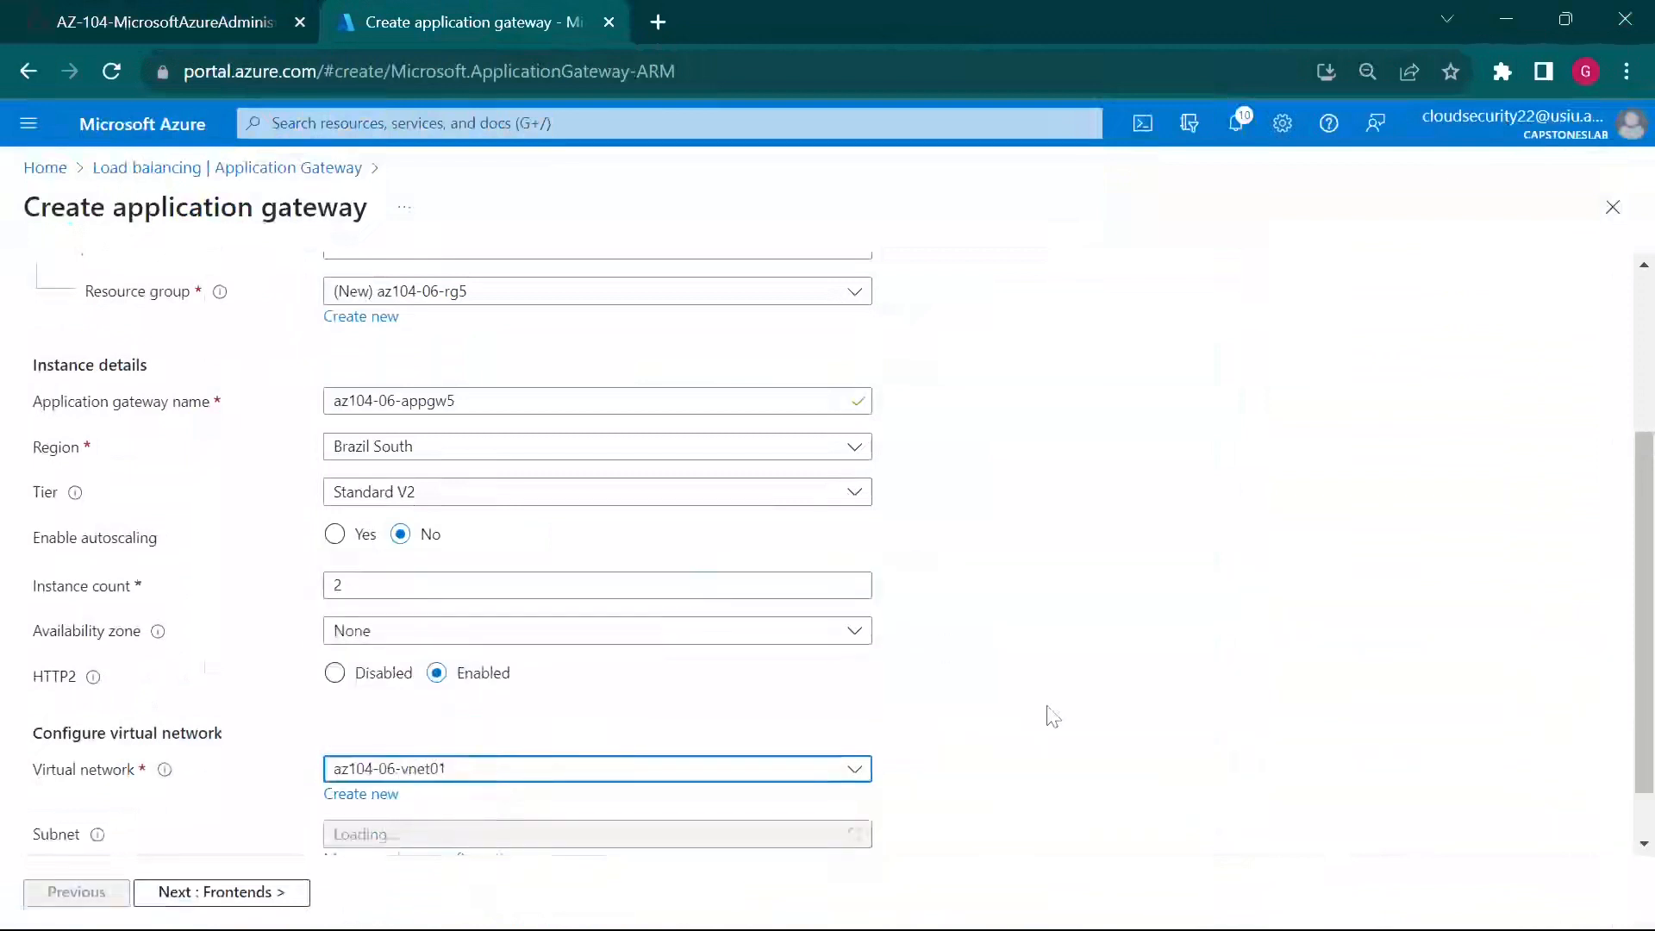
pyautogui.scroll(-1, 1049, 709)
pyautogui.scroll(1, 1049, 709)
pyautogui.scroll(-1, 919, 685)
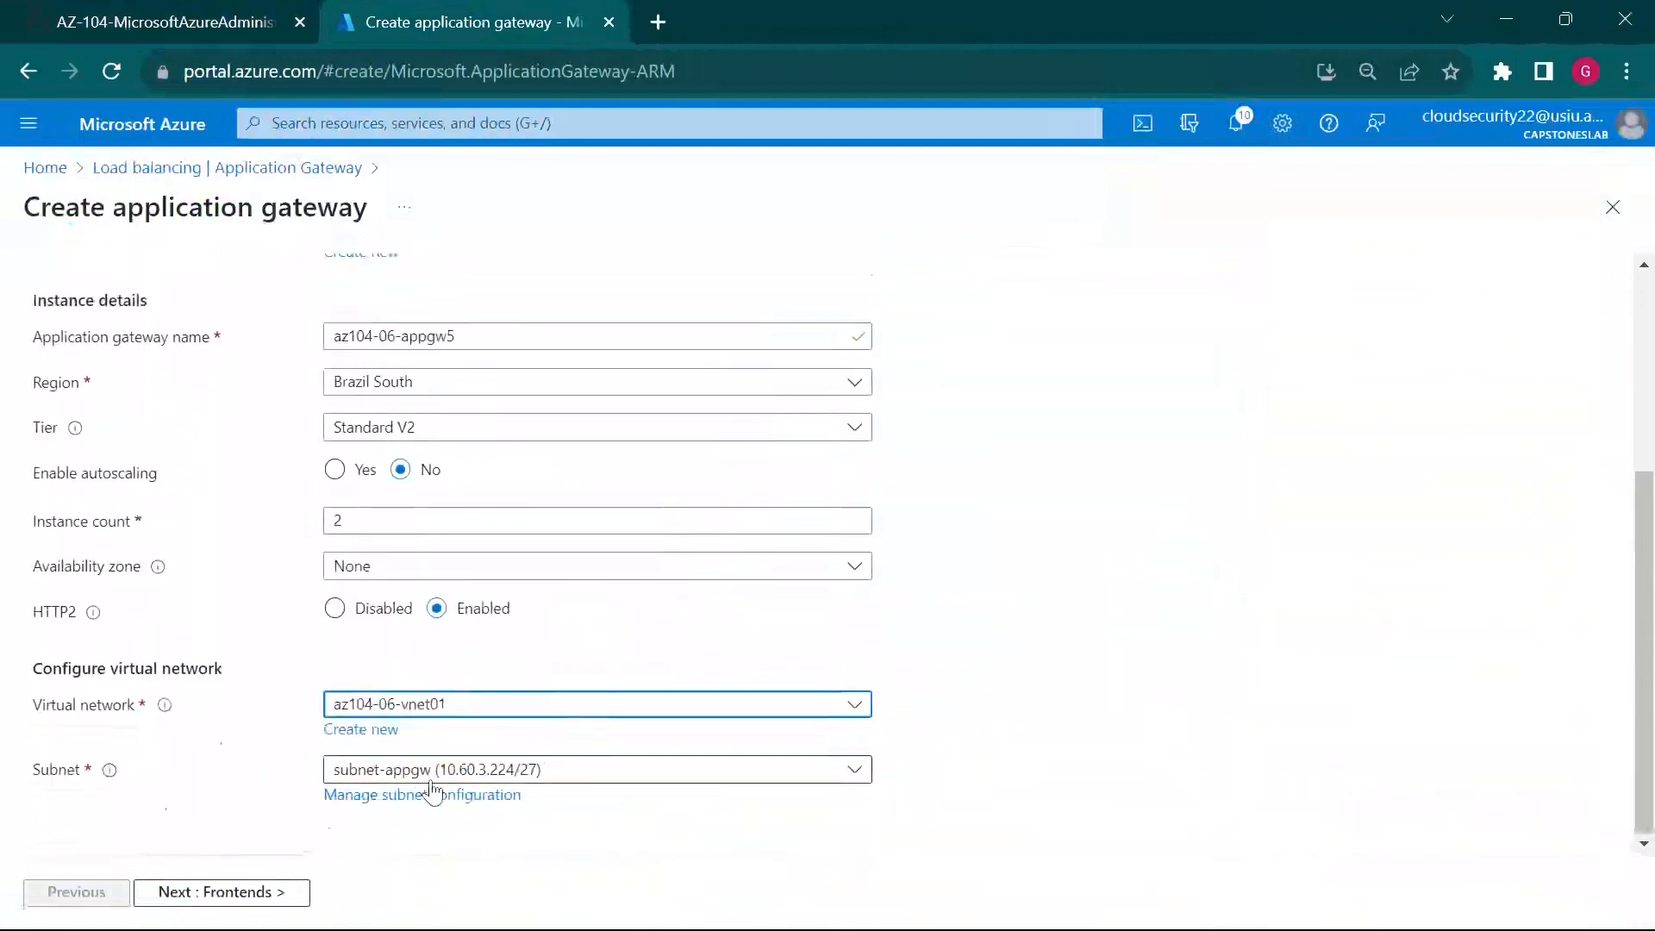
pyautogui.click(238, 892)
# Step: Copy the public IP name az104-06-pip5 from the guide's frontend settings and return to the gateway form
pyautogui.click(201, 10)
pyautogui.scroll(-3, 432, 557)
pyautogui.click(369, 532)
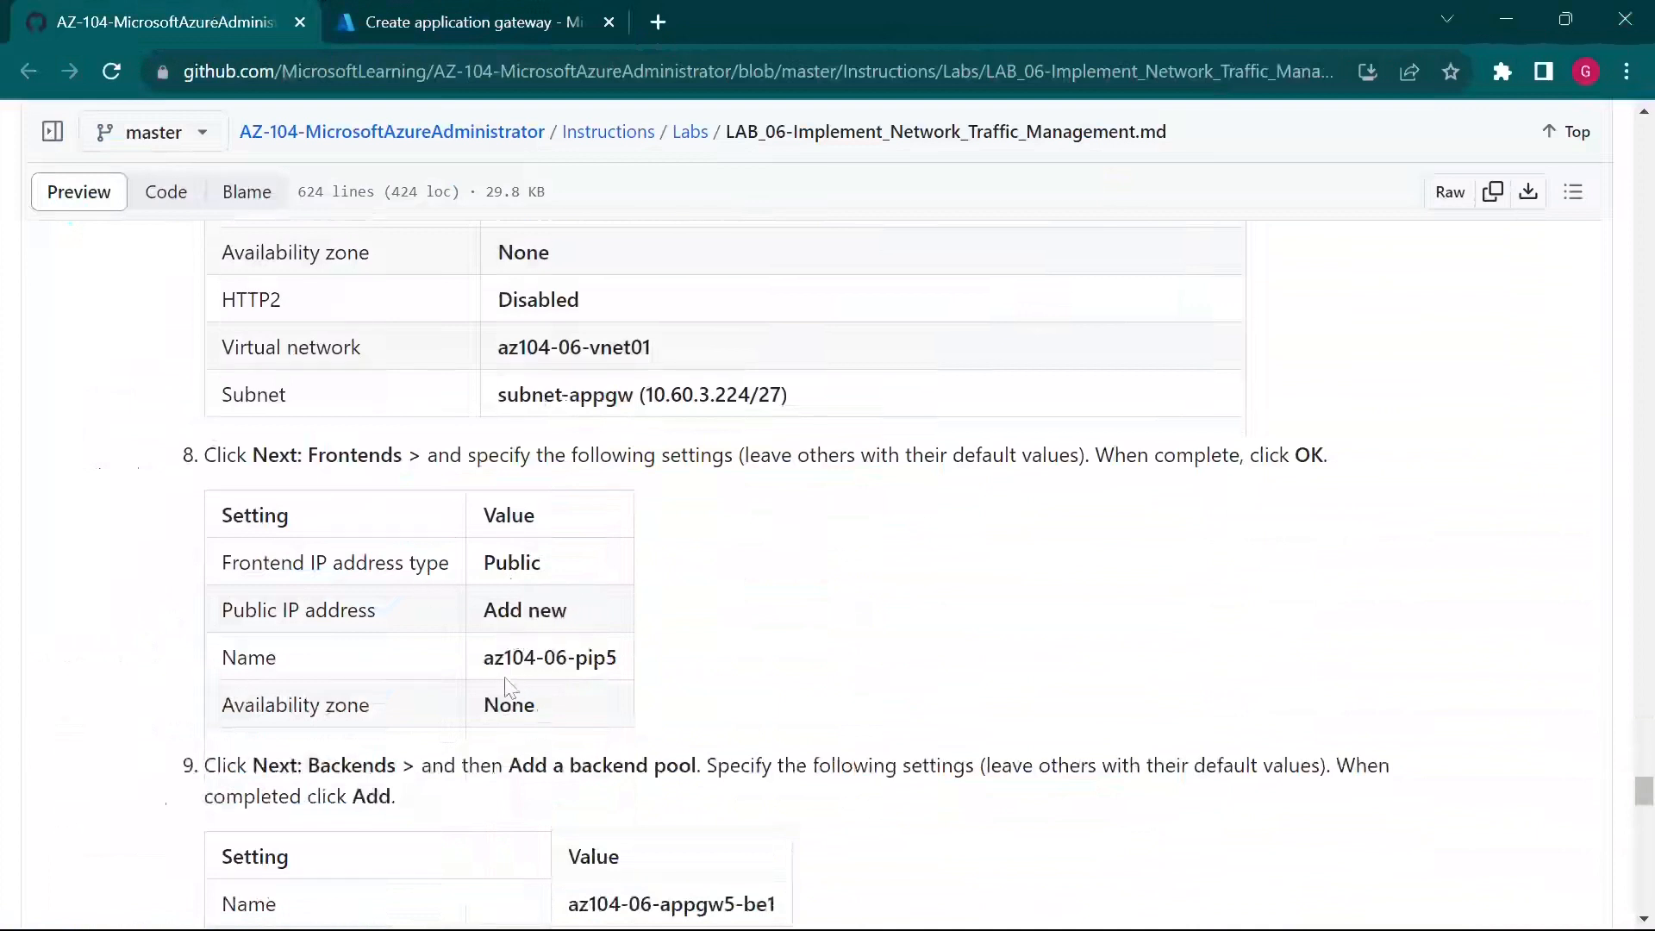
pyautogui.moveTo(481, 658); pyautogui.dragTo(636, 659)
pyautogui.hotkey('ctrl', 'c')
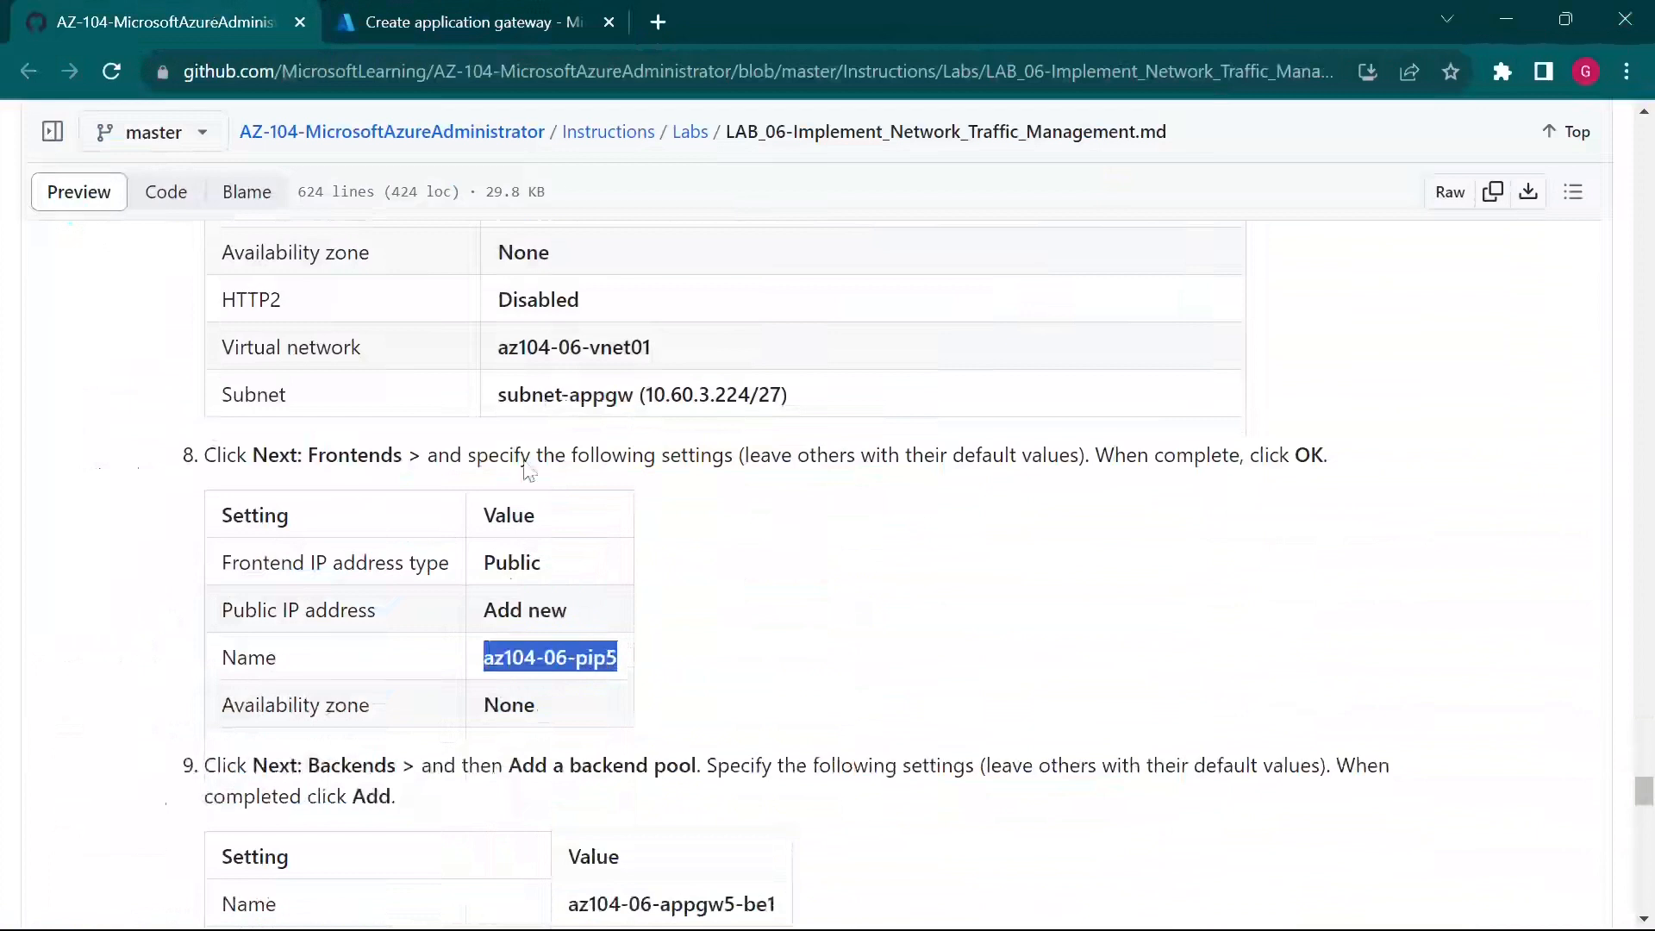
pyautogui.click(491, 17)
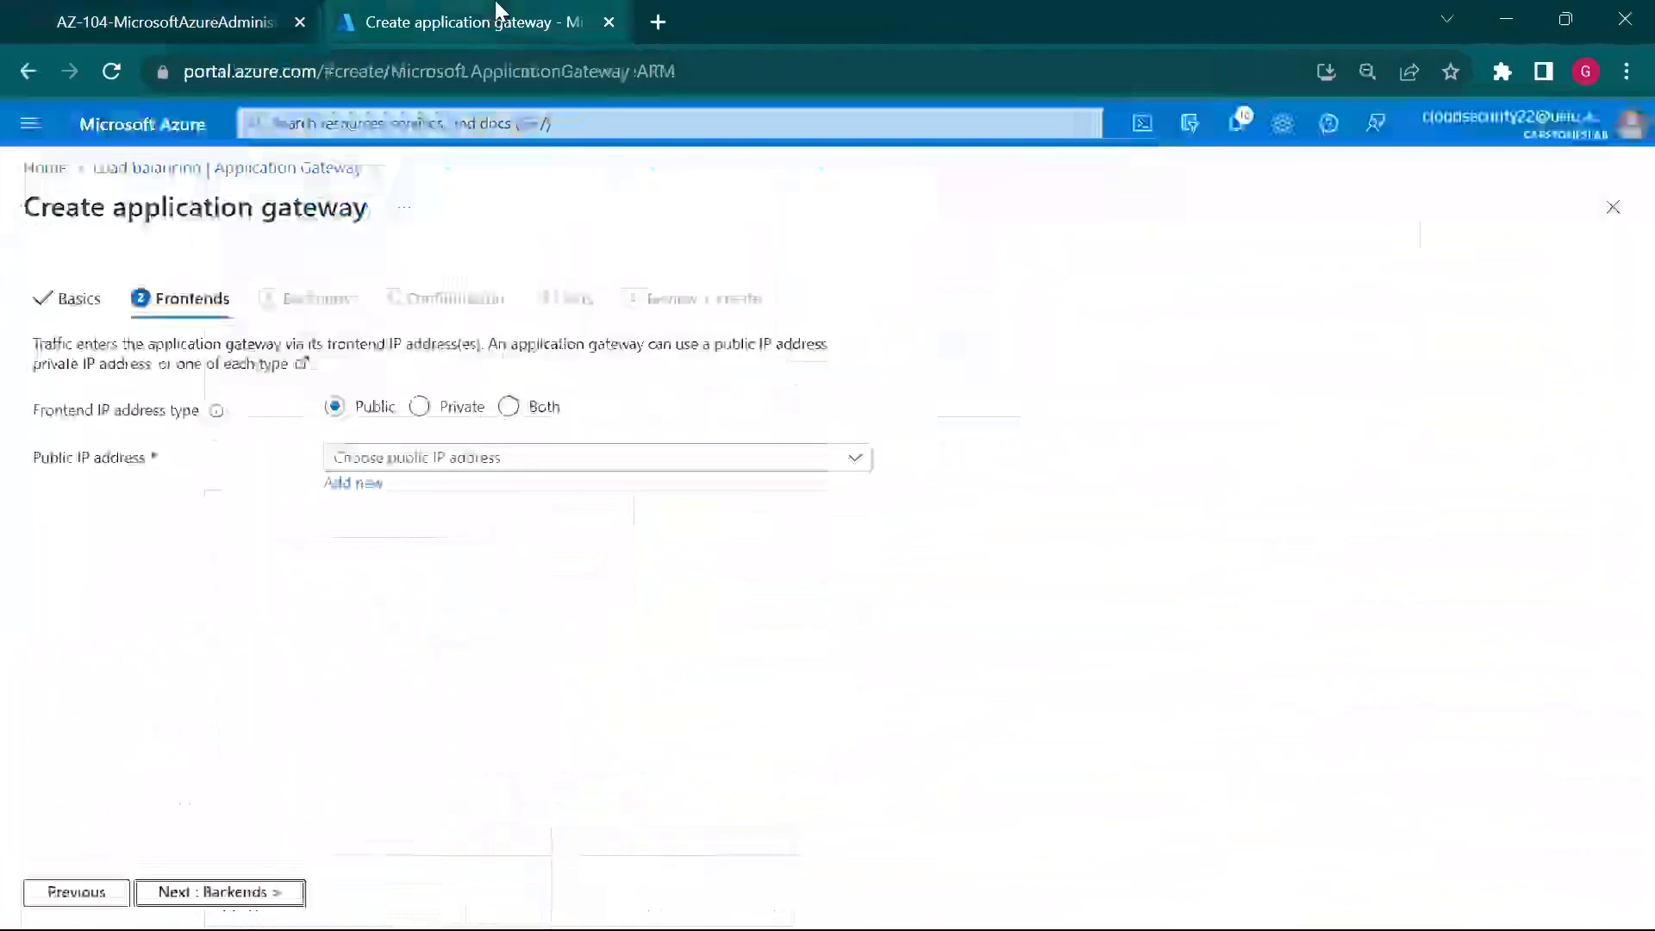
# Step: Add a new public IP address named az104-06-pip5 for the gateway's public frontend
pyautogui.moveTo(56, 414); pyautogui.dragTo(259, 421)
pyautogui.click(204, 521)
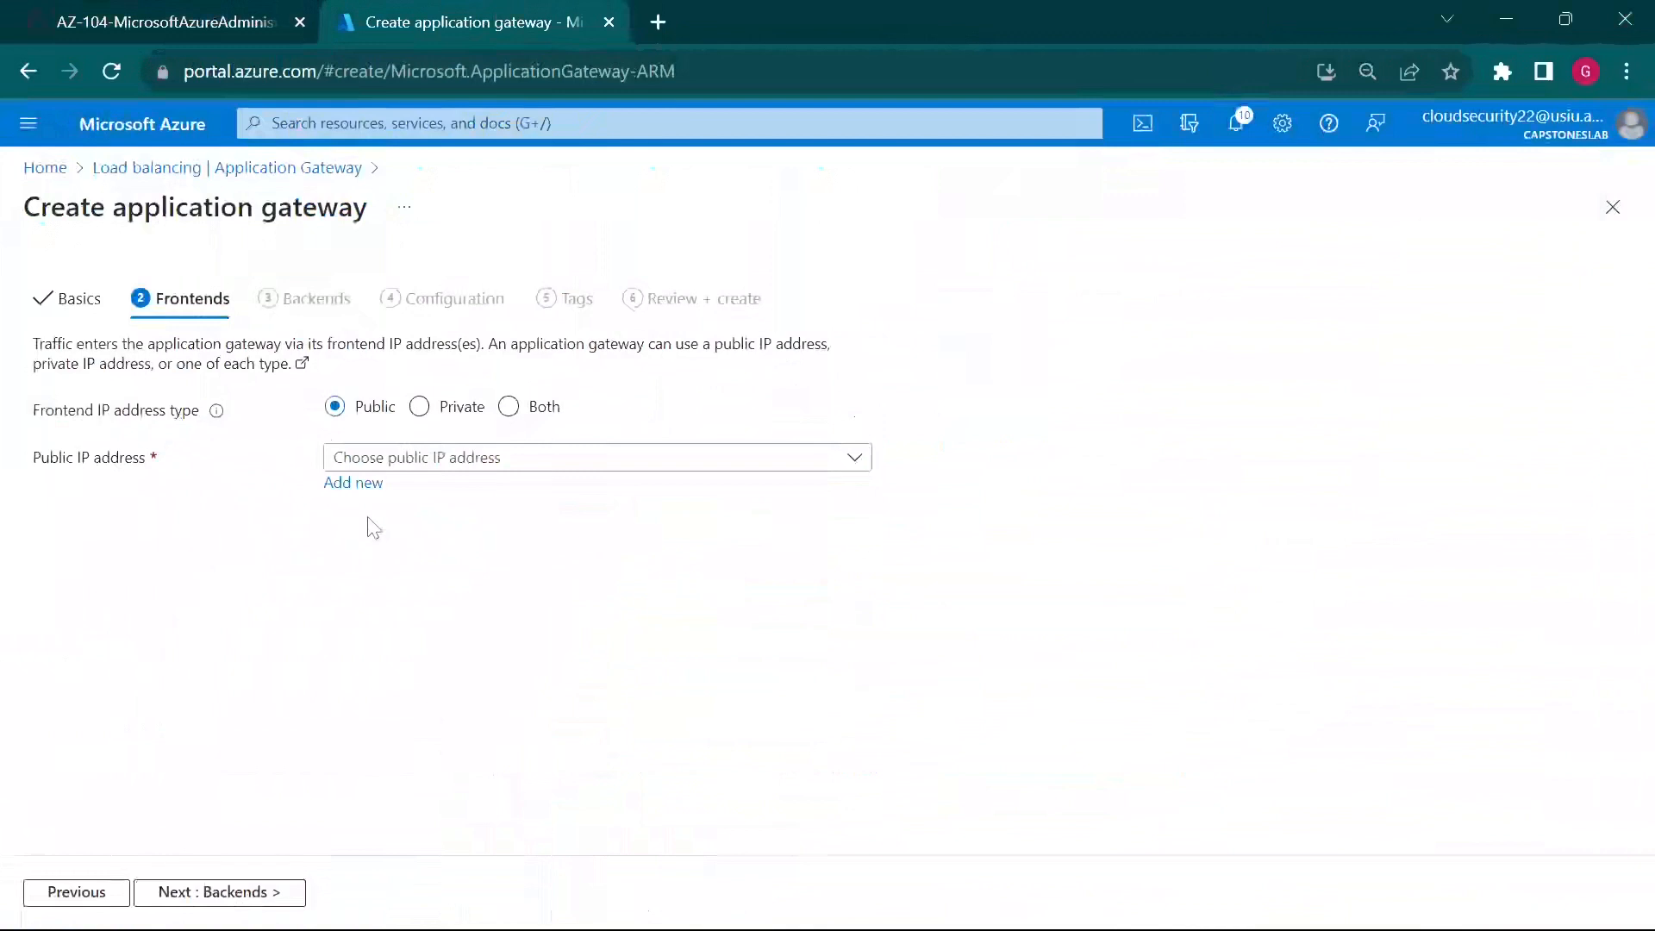
pyautogui.click(367, 484)
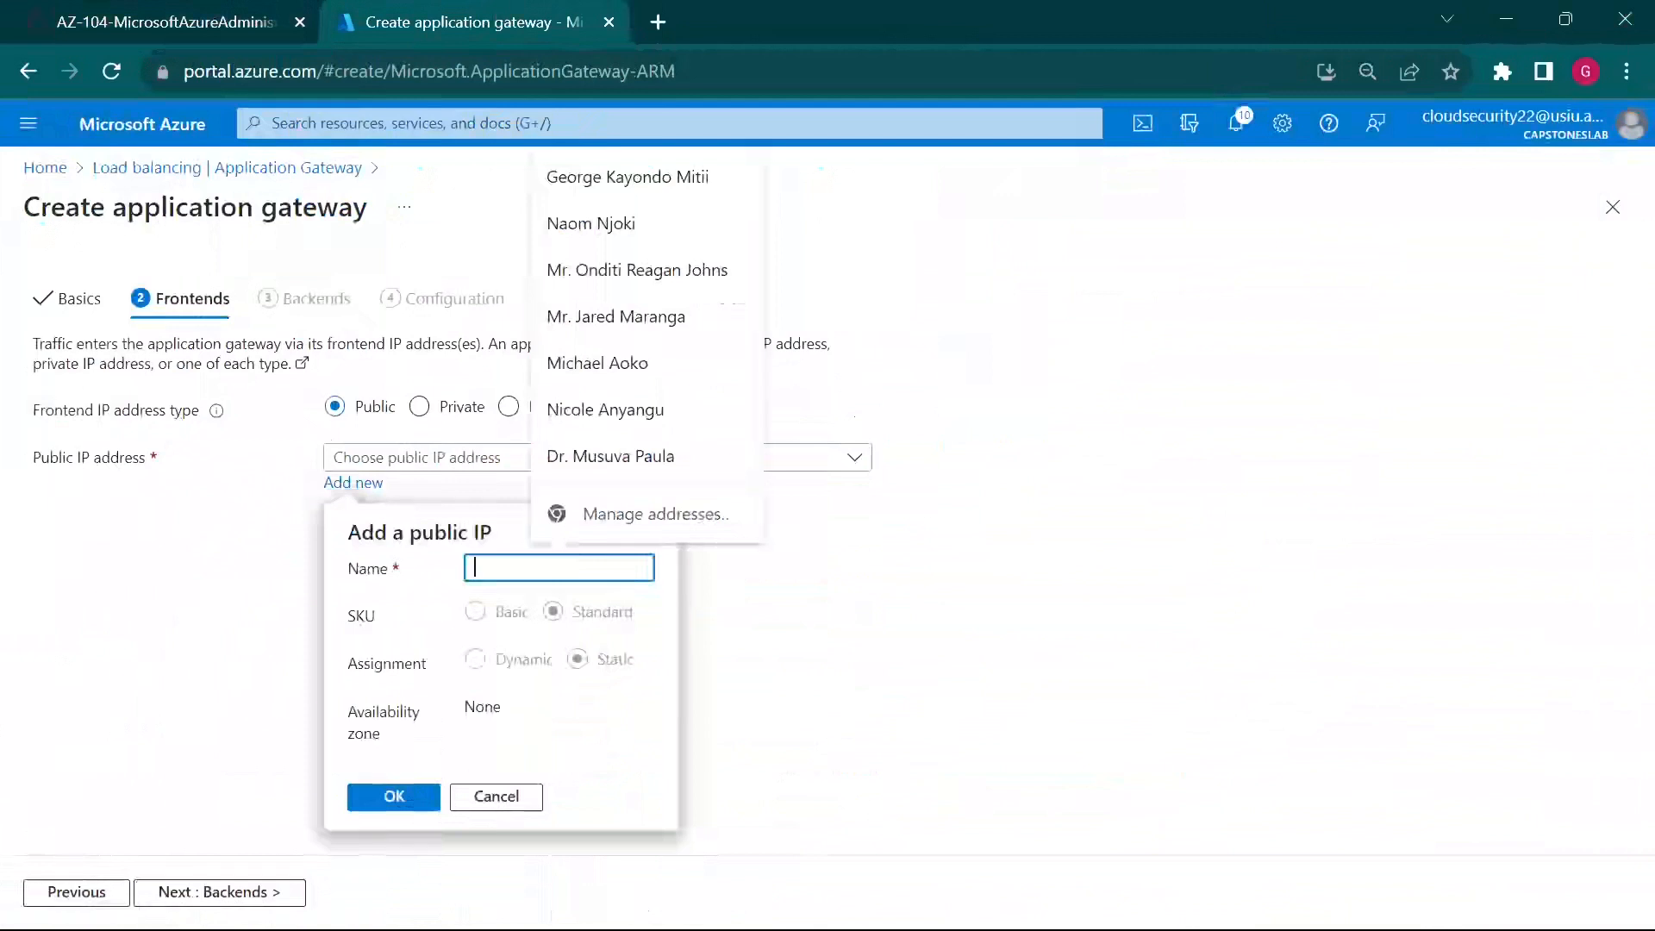
pyautogui.hotkey('ctrl', 'v')
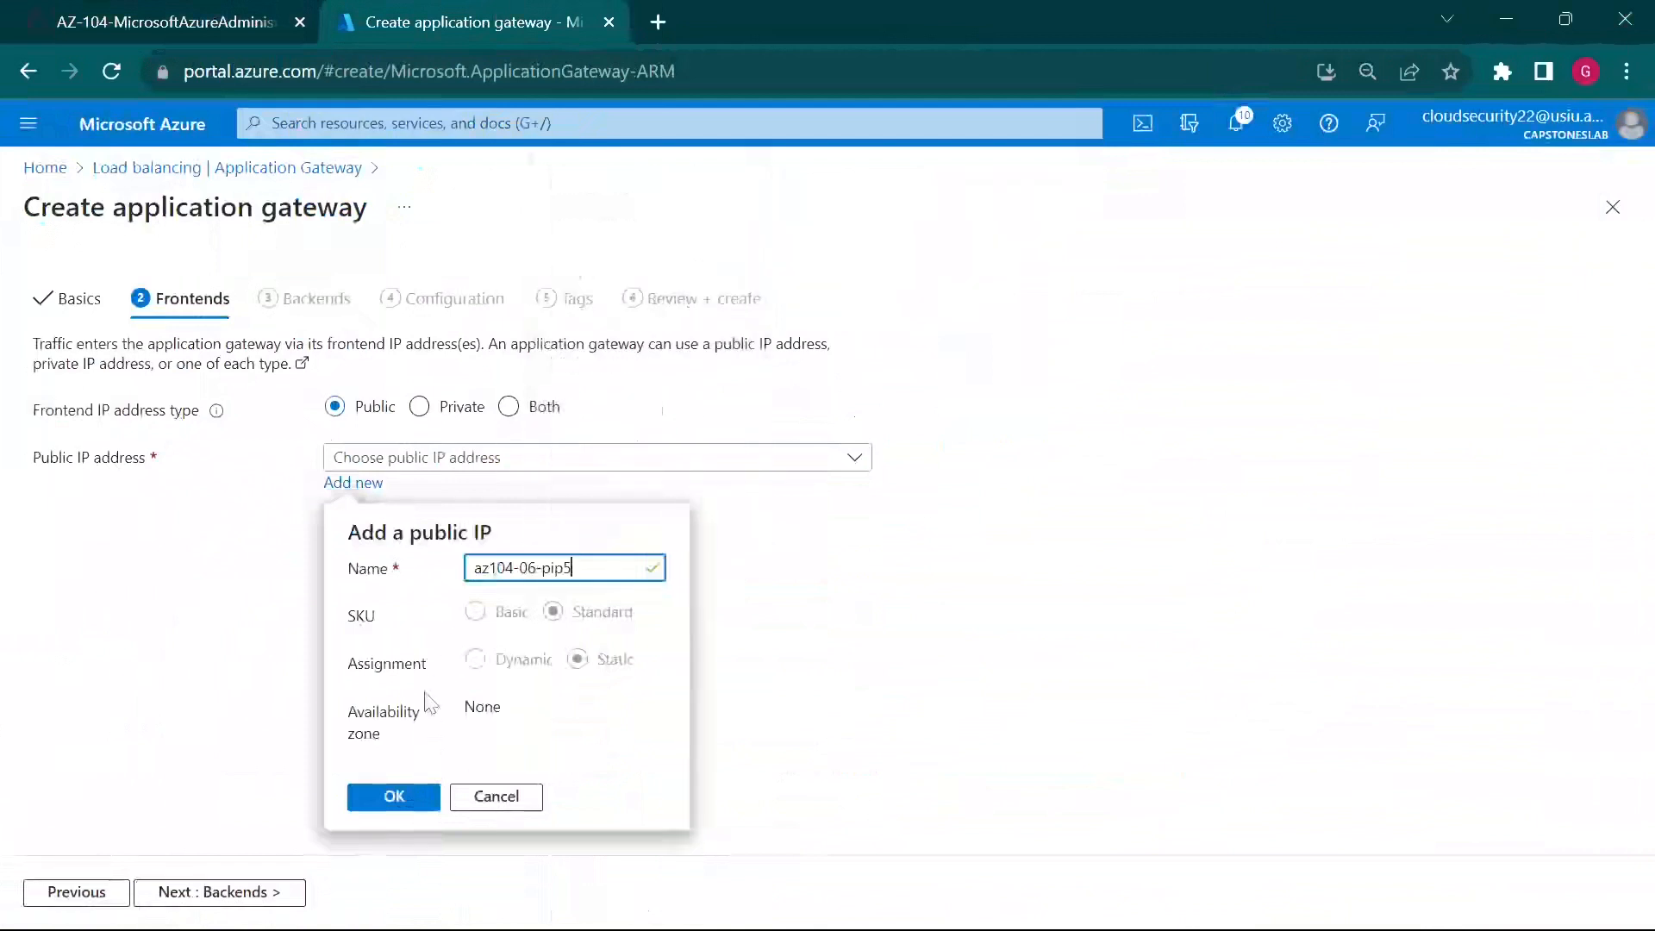
pyautogui.click(406, 802)
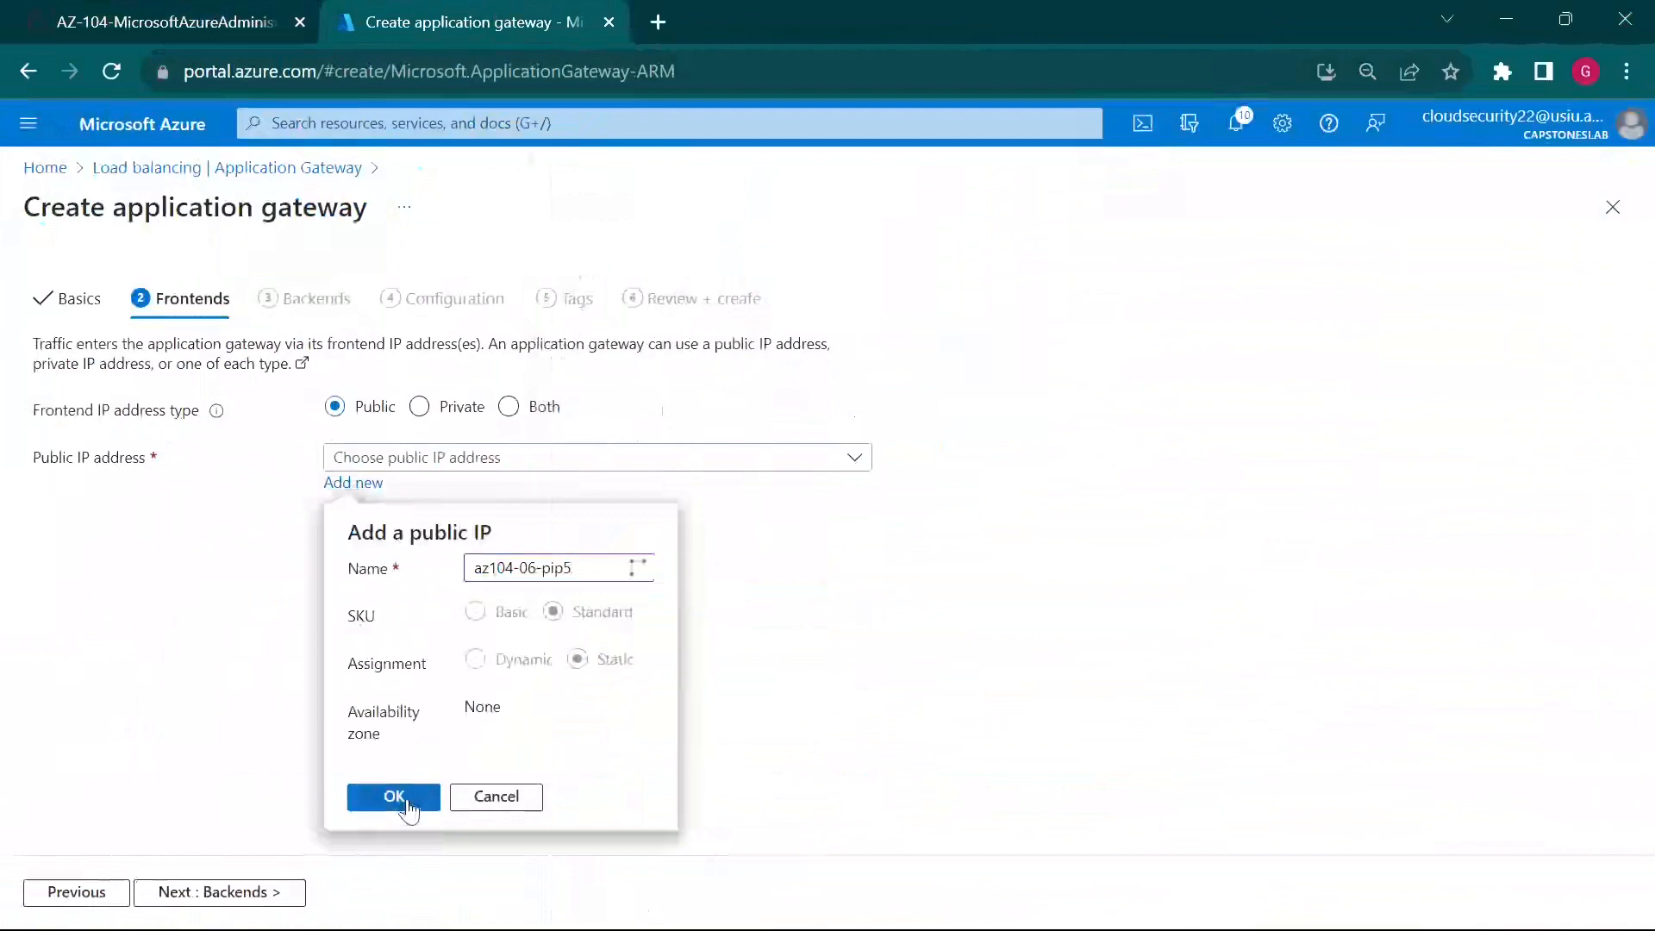
# Step: Find the backend pool instructions in the lab guide and copy the pool name az104-06-appgw5-be1
pyautogui.click(258, 21)
pyautogui.scroll(-3, 603, 634)
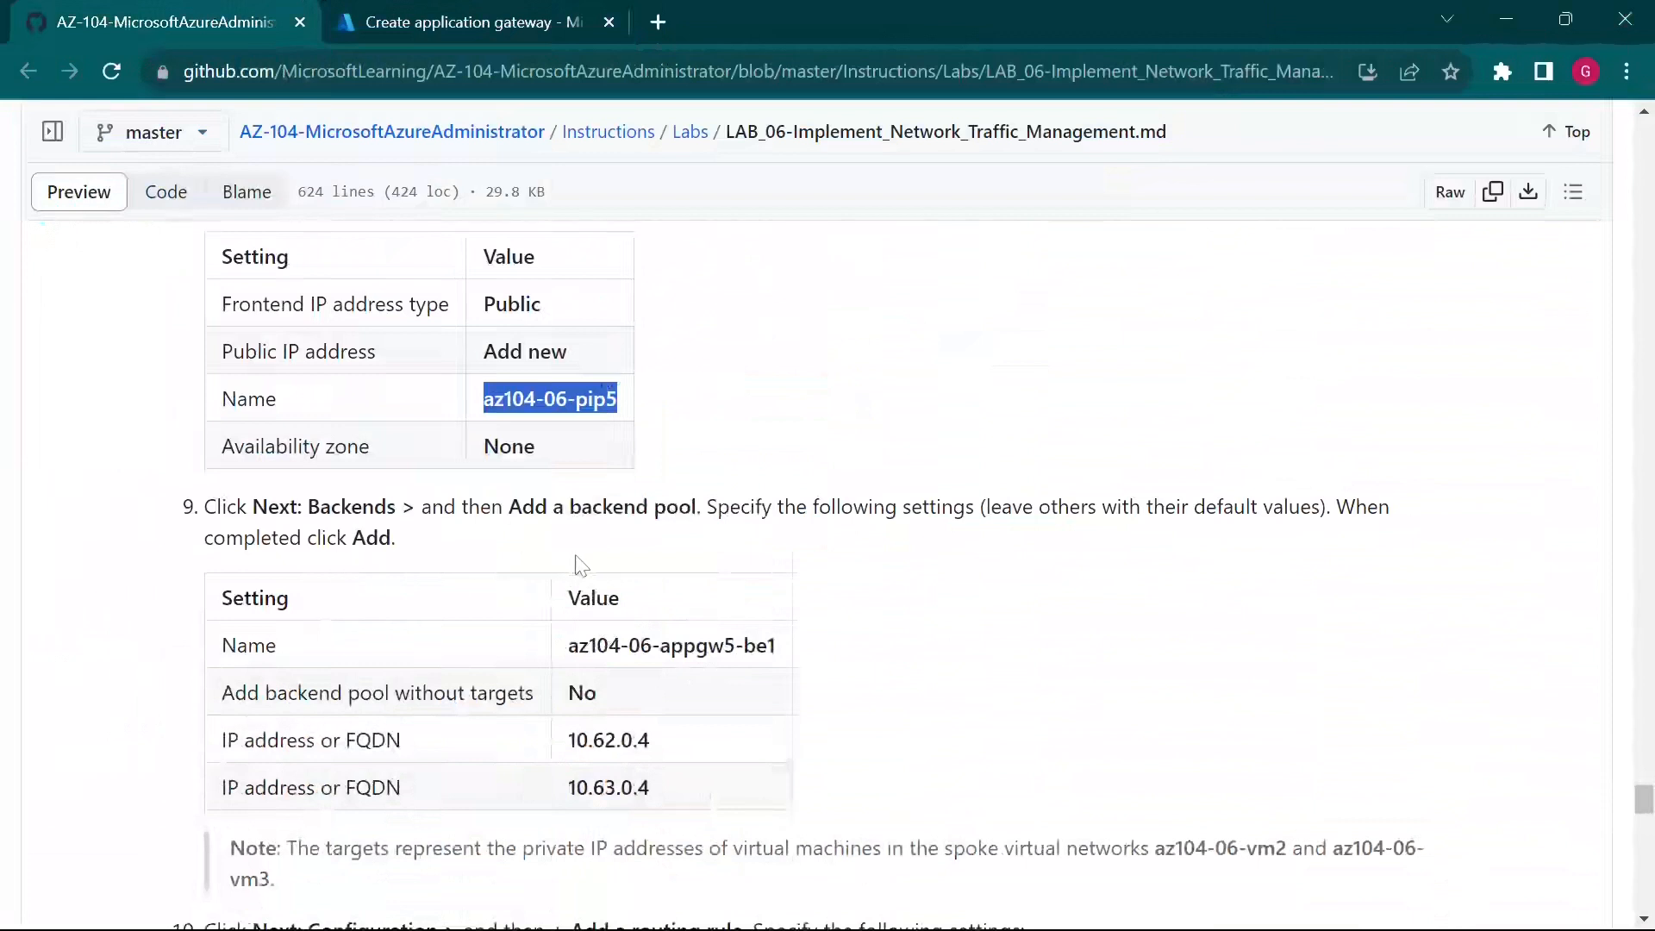
pyautogui.moveTo(509, 507); pyautogui.dragTo(706, 510)
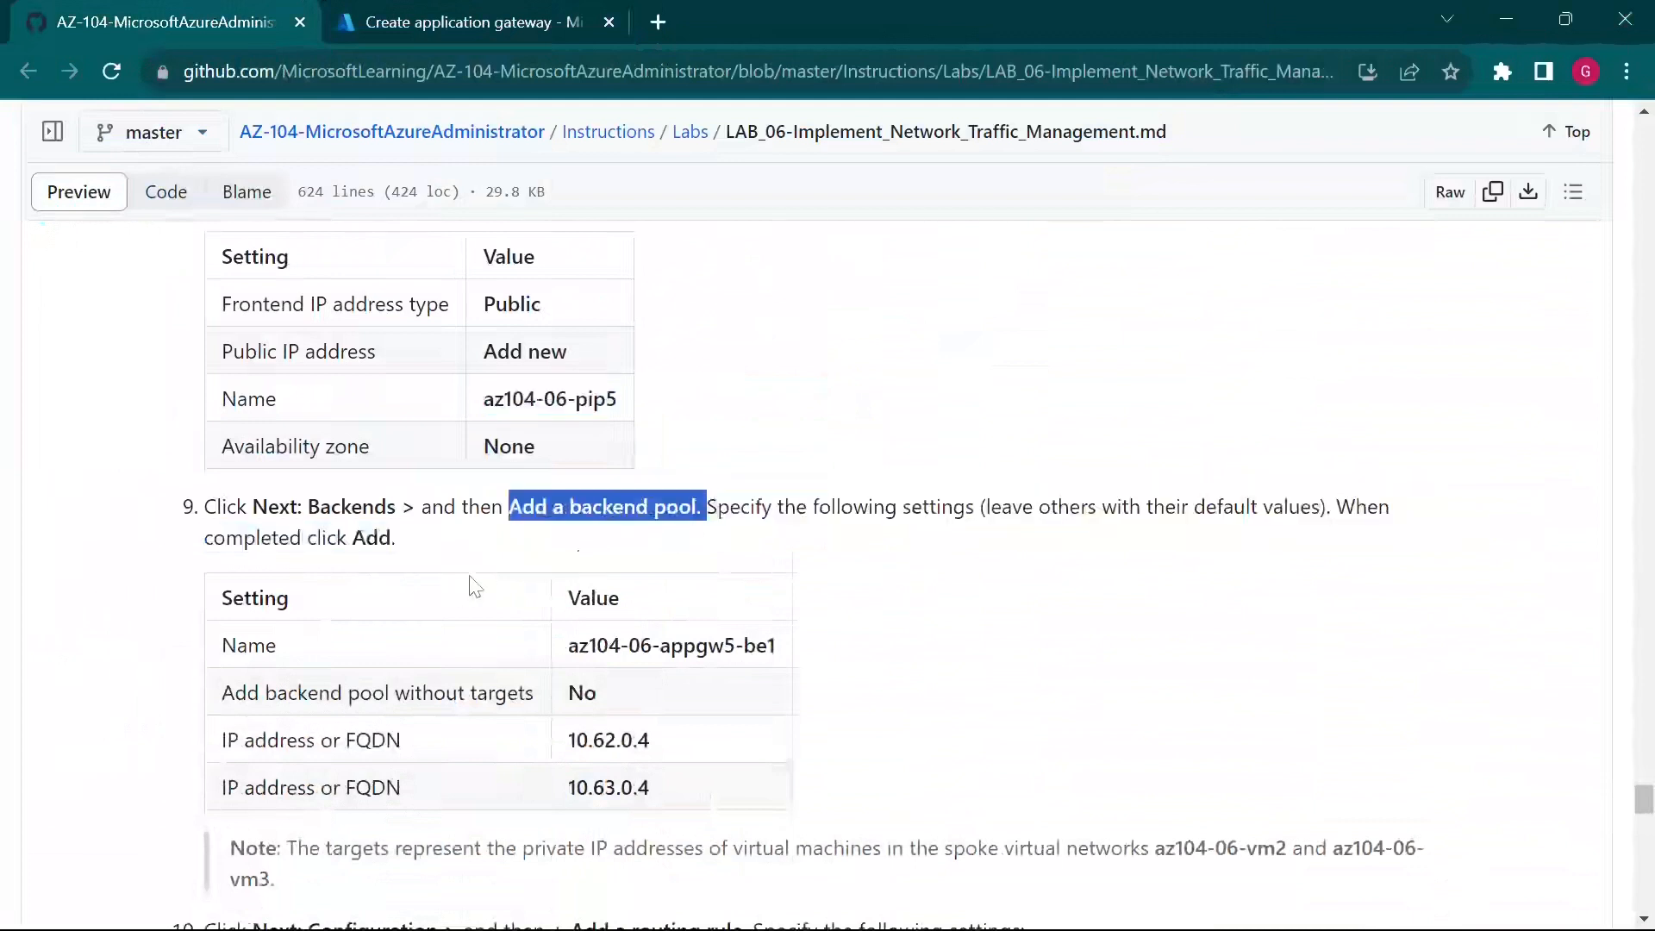
pyautogui.scroll(-1, 612, 552)
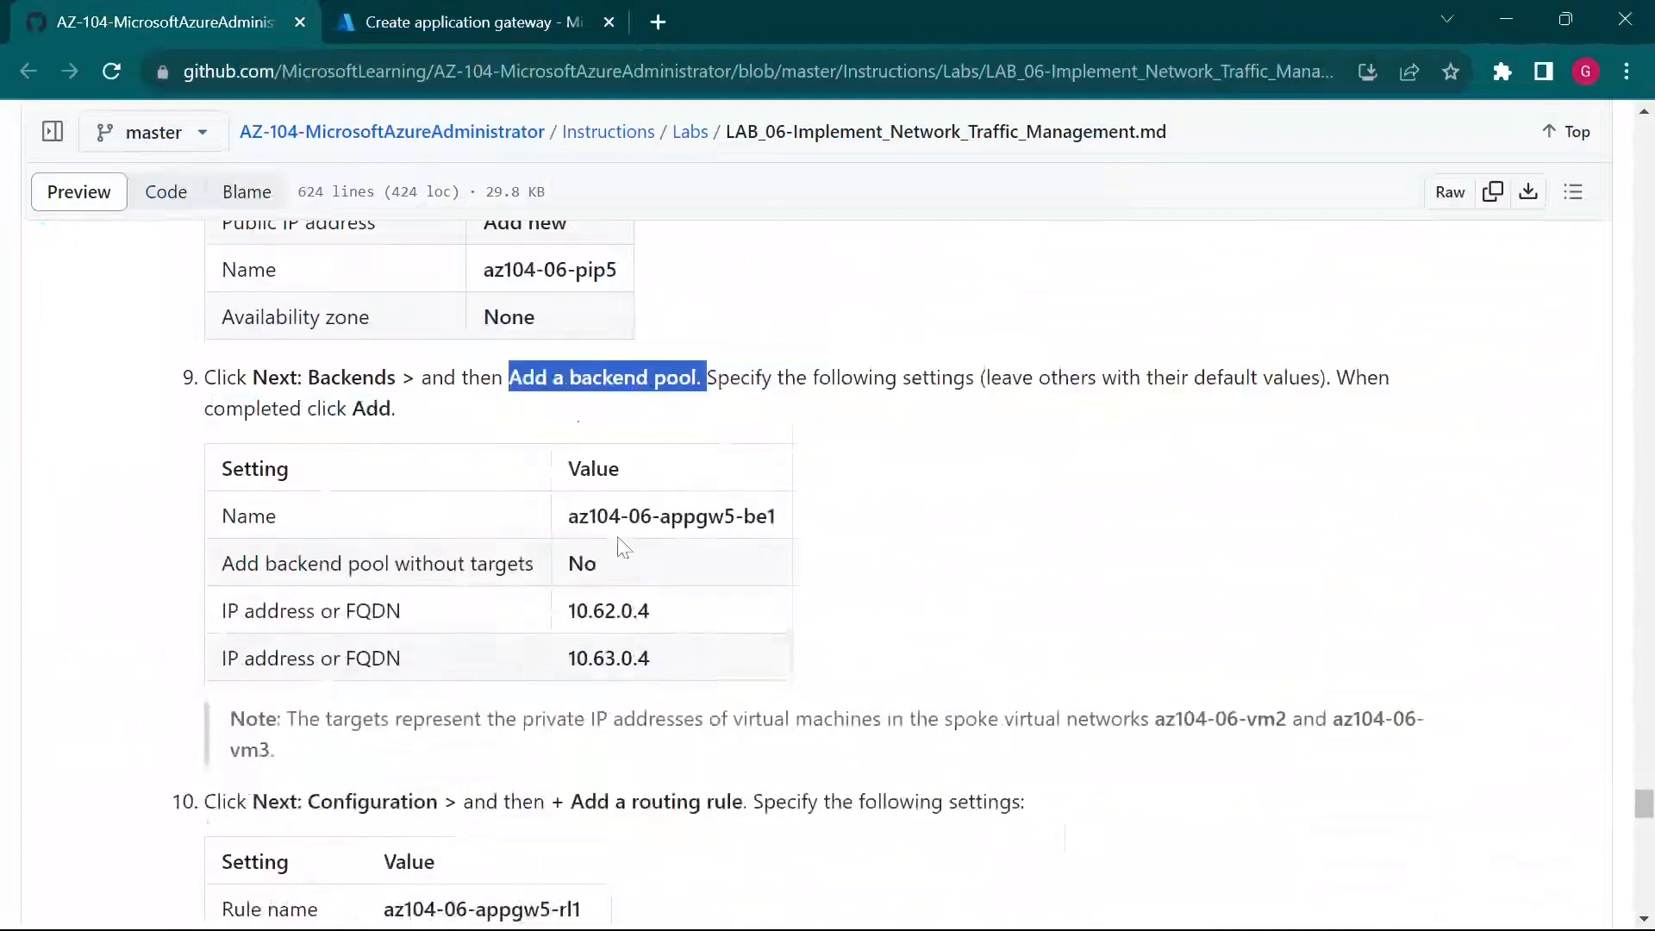
pyautogui.moveTo(568, 516); pyautogui.dragTo(799, 511)
pyautogui.hotkey('ctrl', 'c')
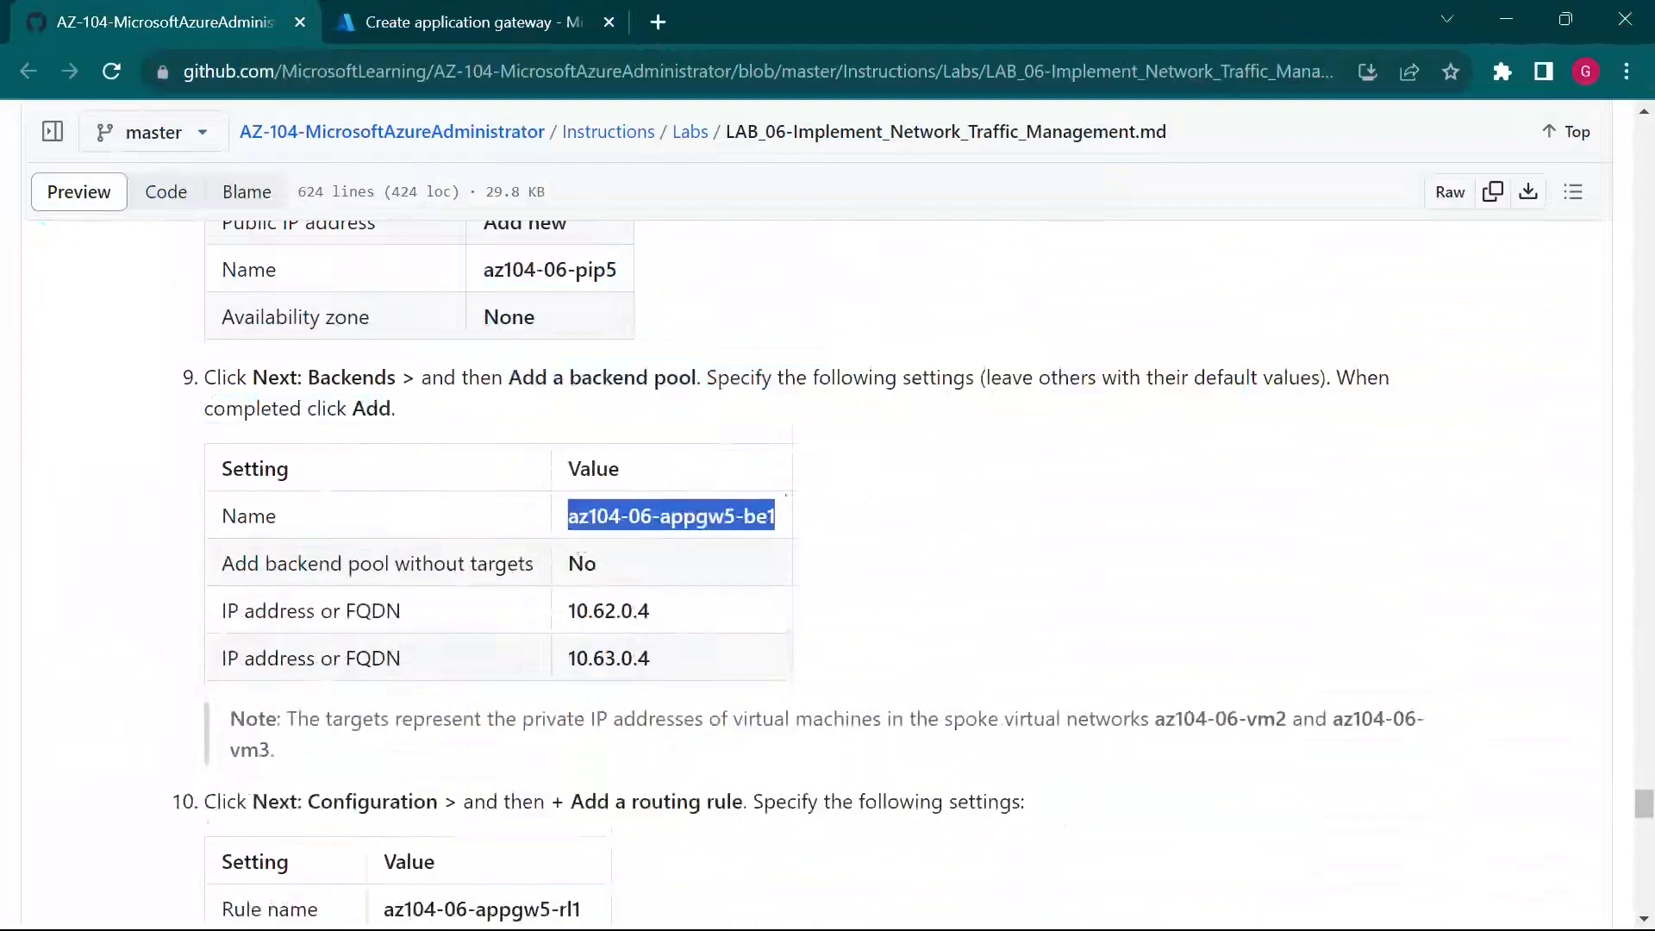
# Step: Return to the gateway form, continue to the backend settings and start a new backend pool named az104-06-appgw5-be1
pyautogui.click(498, 21)
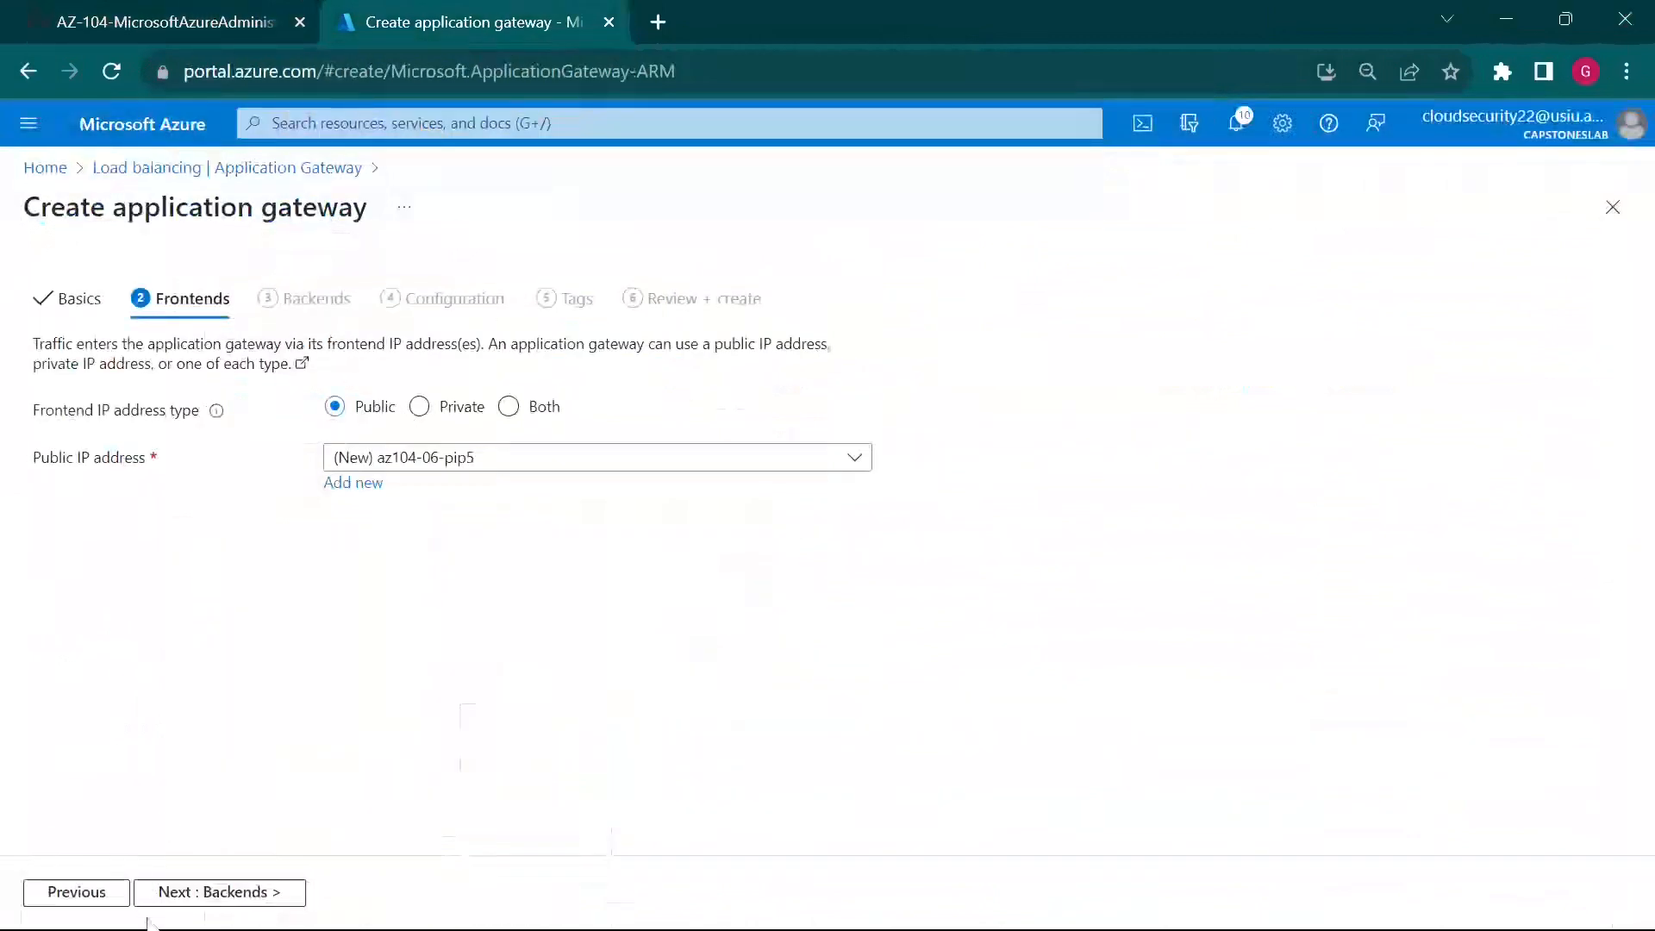
pyautogui.click(212, 892)
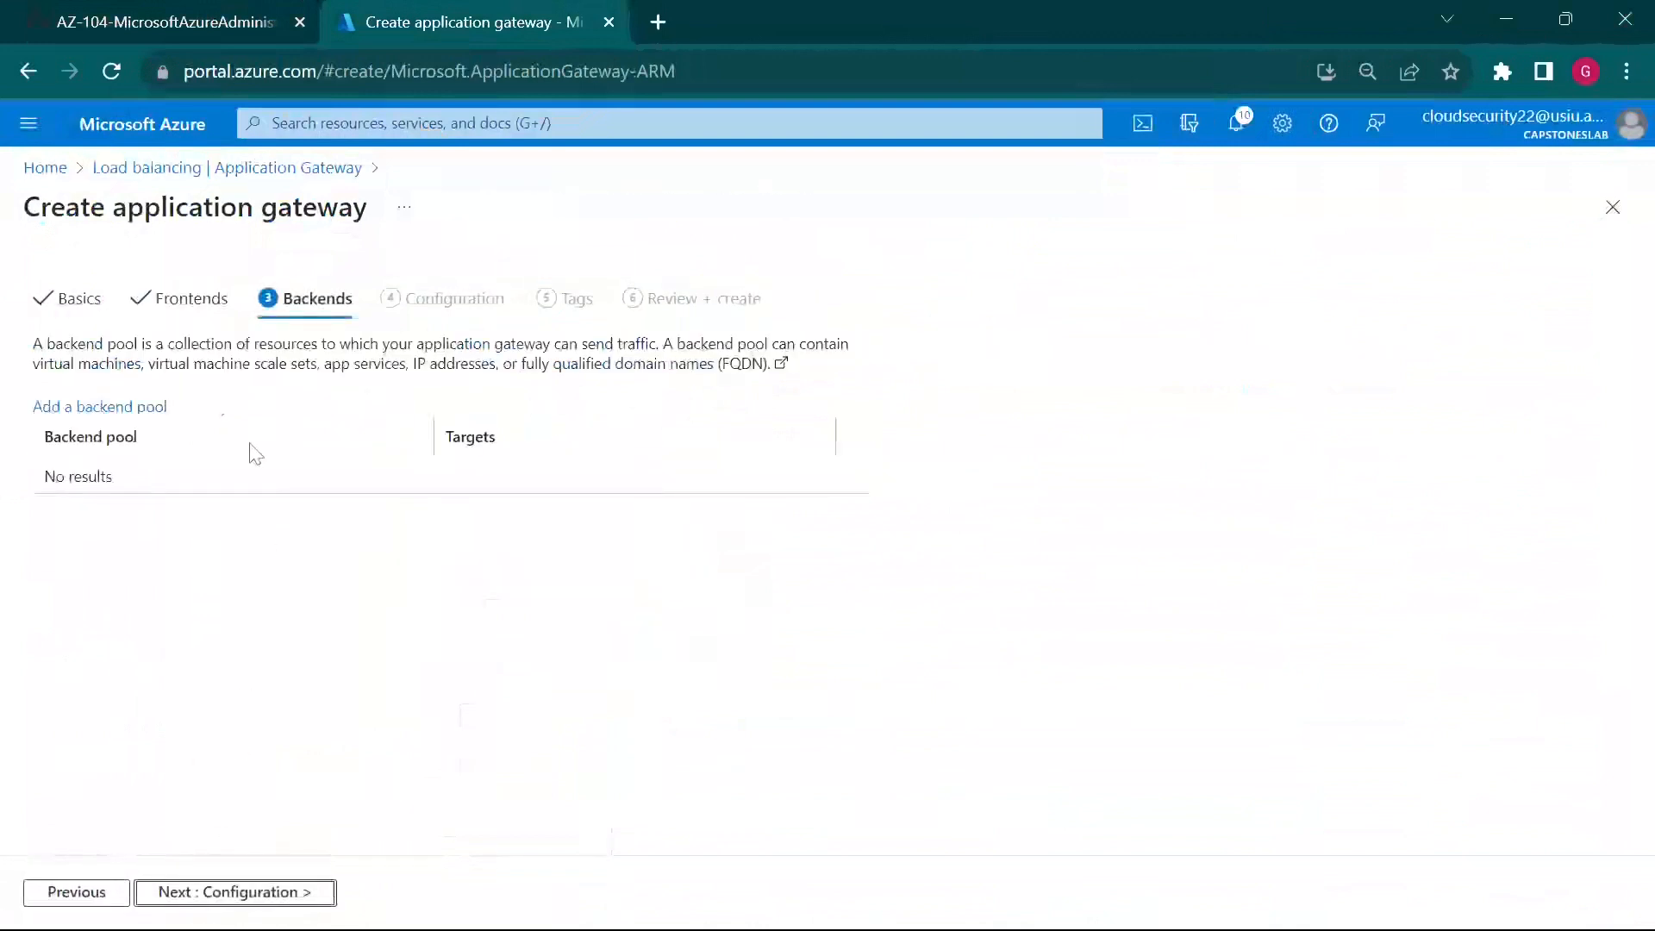
pyautogui.click(62, 408)
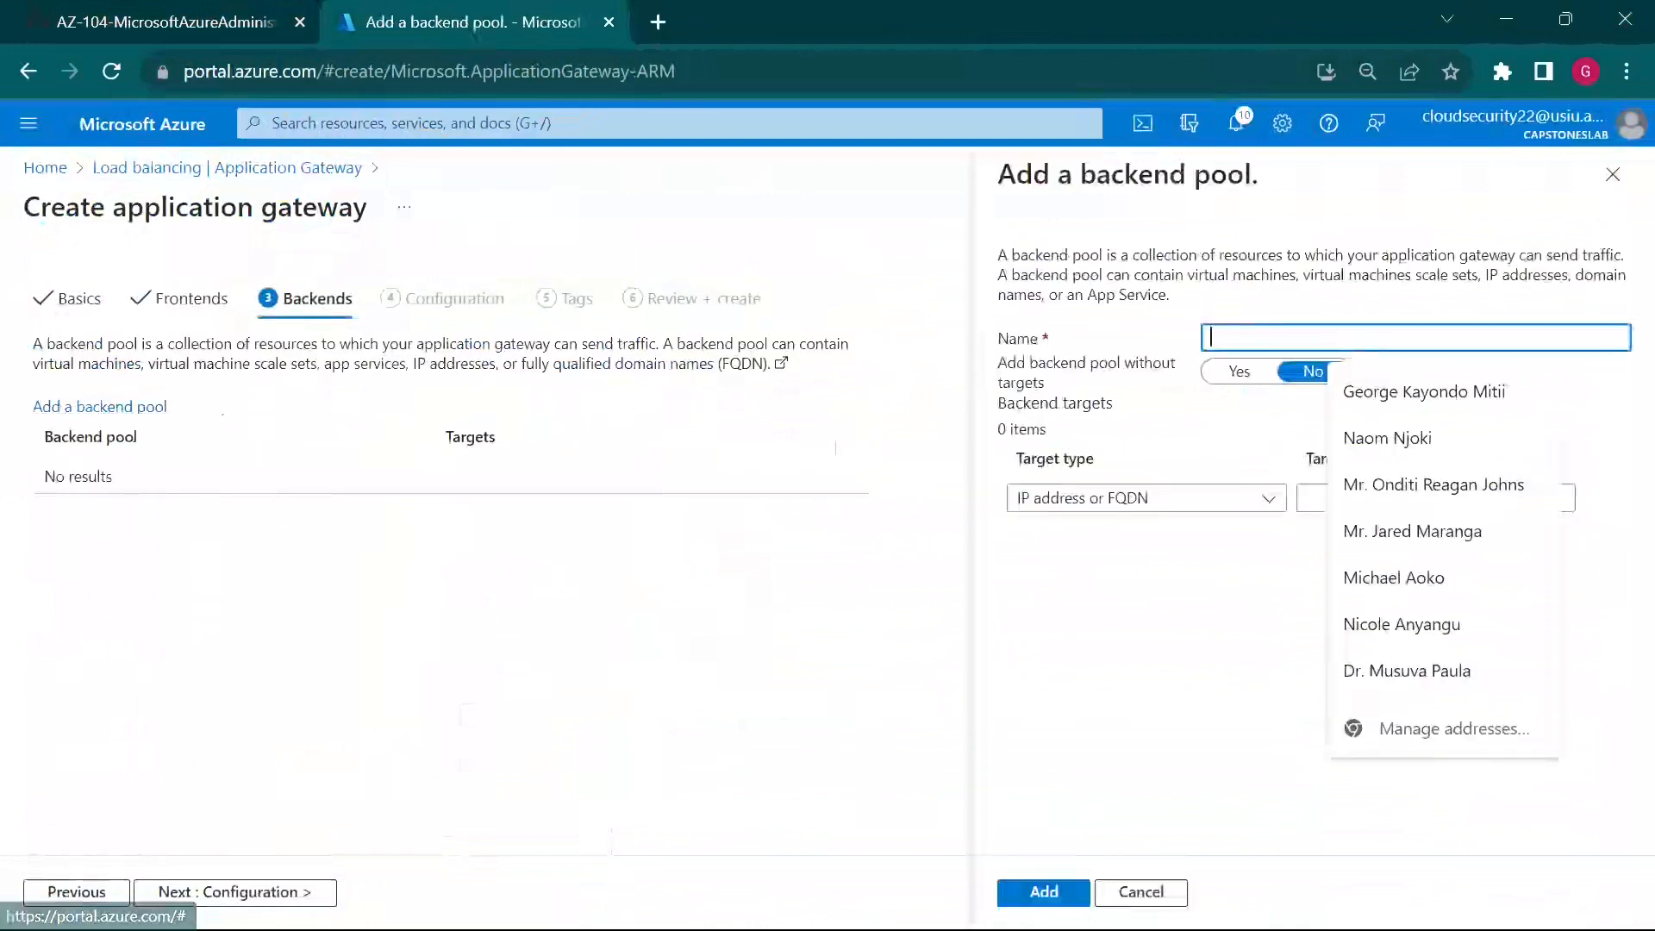
pyautogui.hotkey('ctrl', 'v')
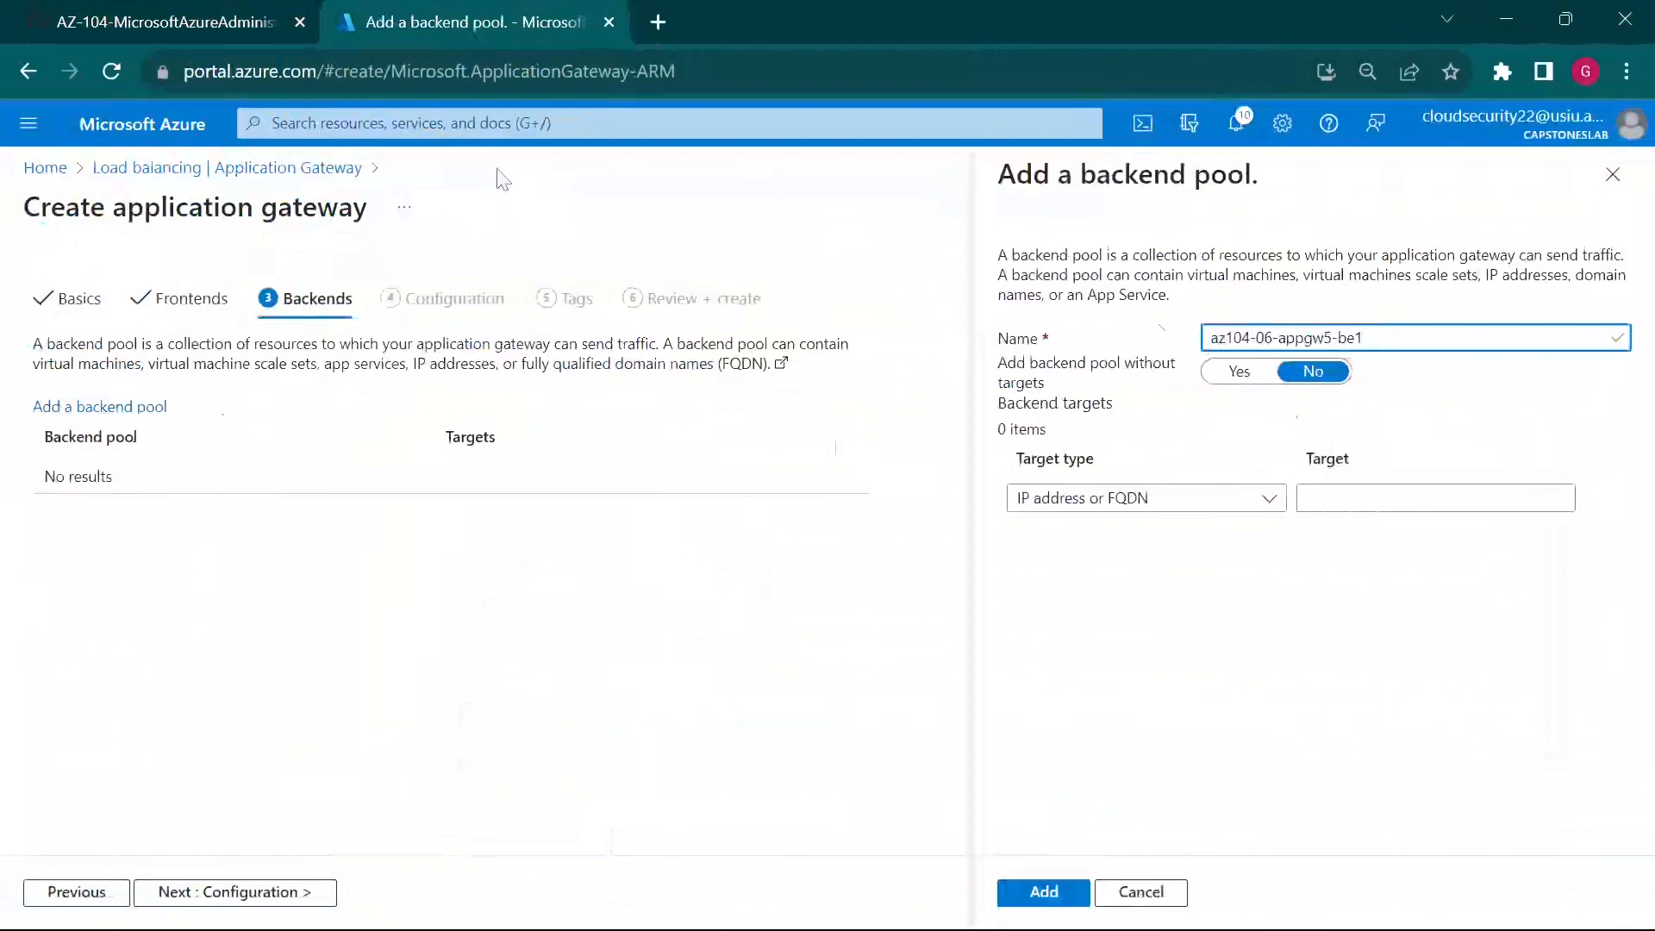
# Step: Copy the first target address from the guide and enter 10.62.0.4 as an IP address target of the backend pool
pyautogui.click(105, 16)
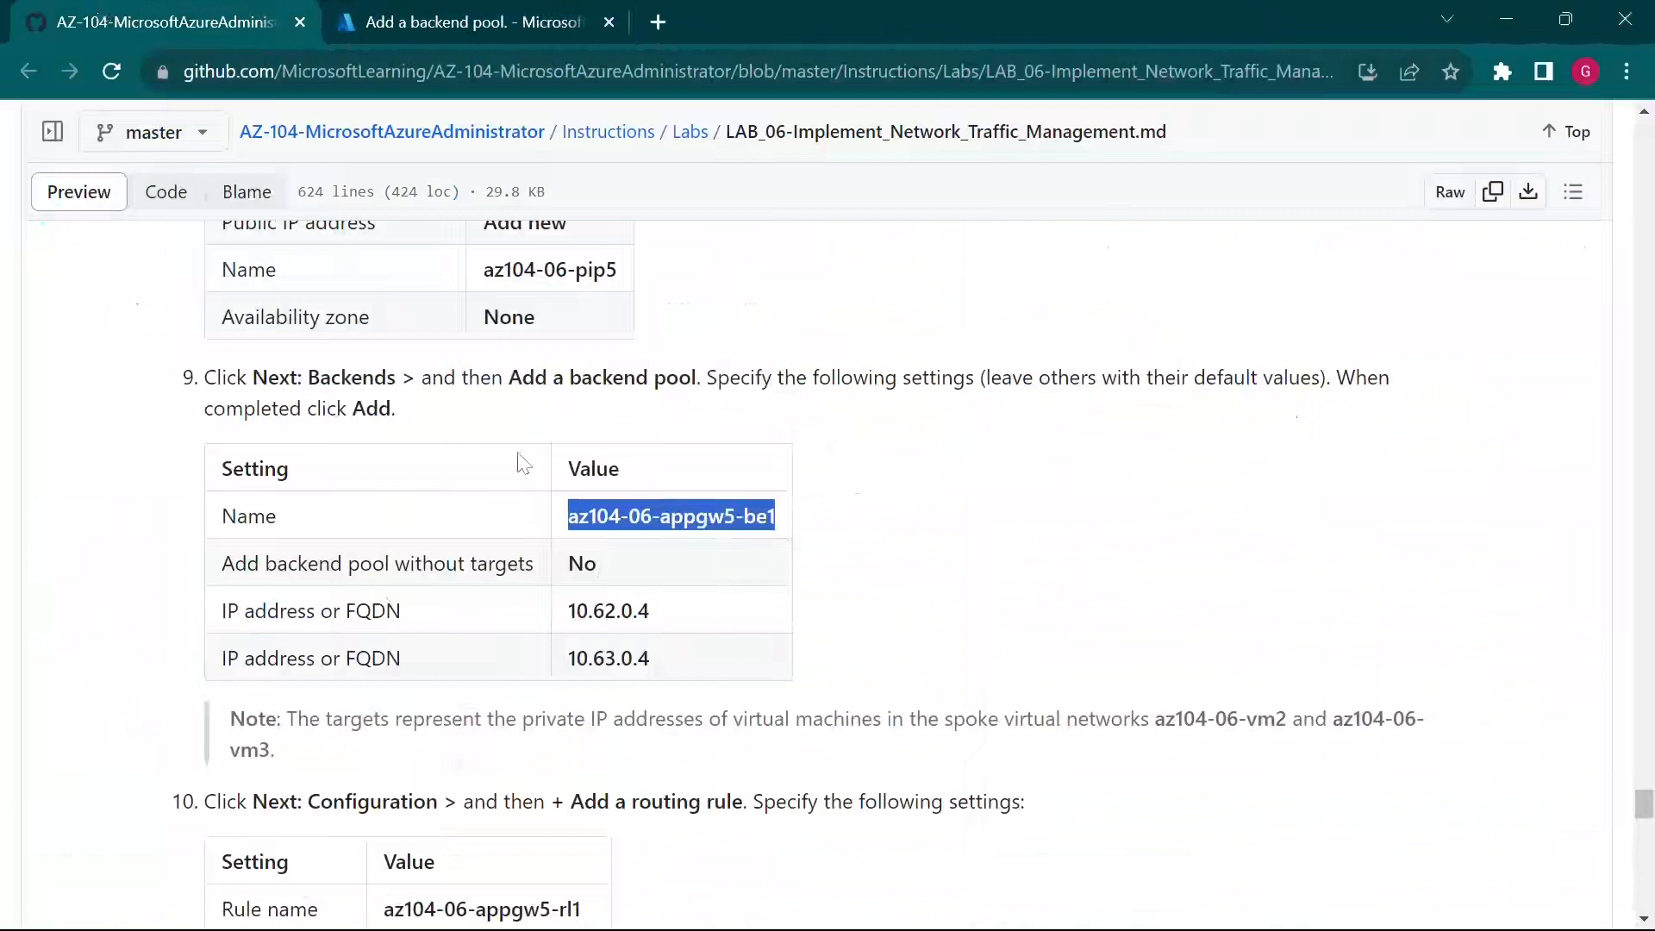
pyautogui.click(478, 22)
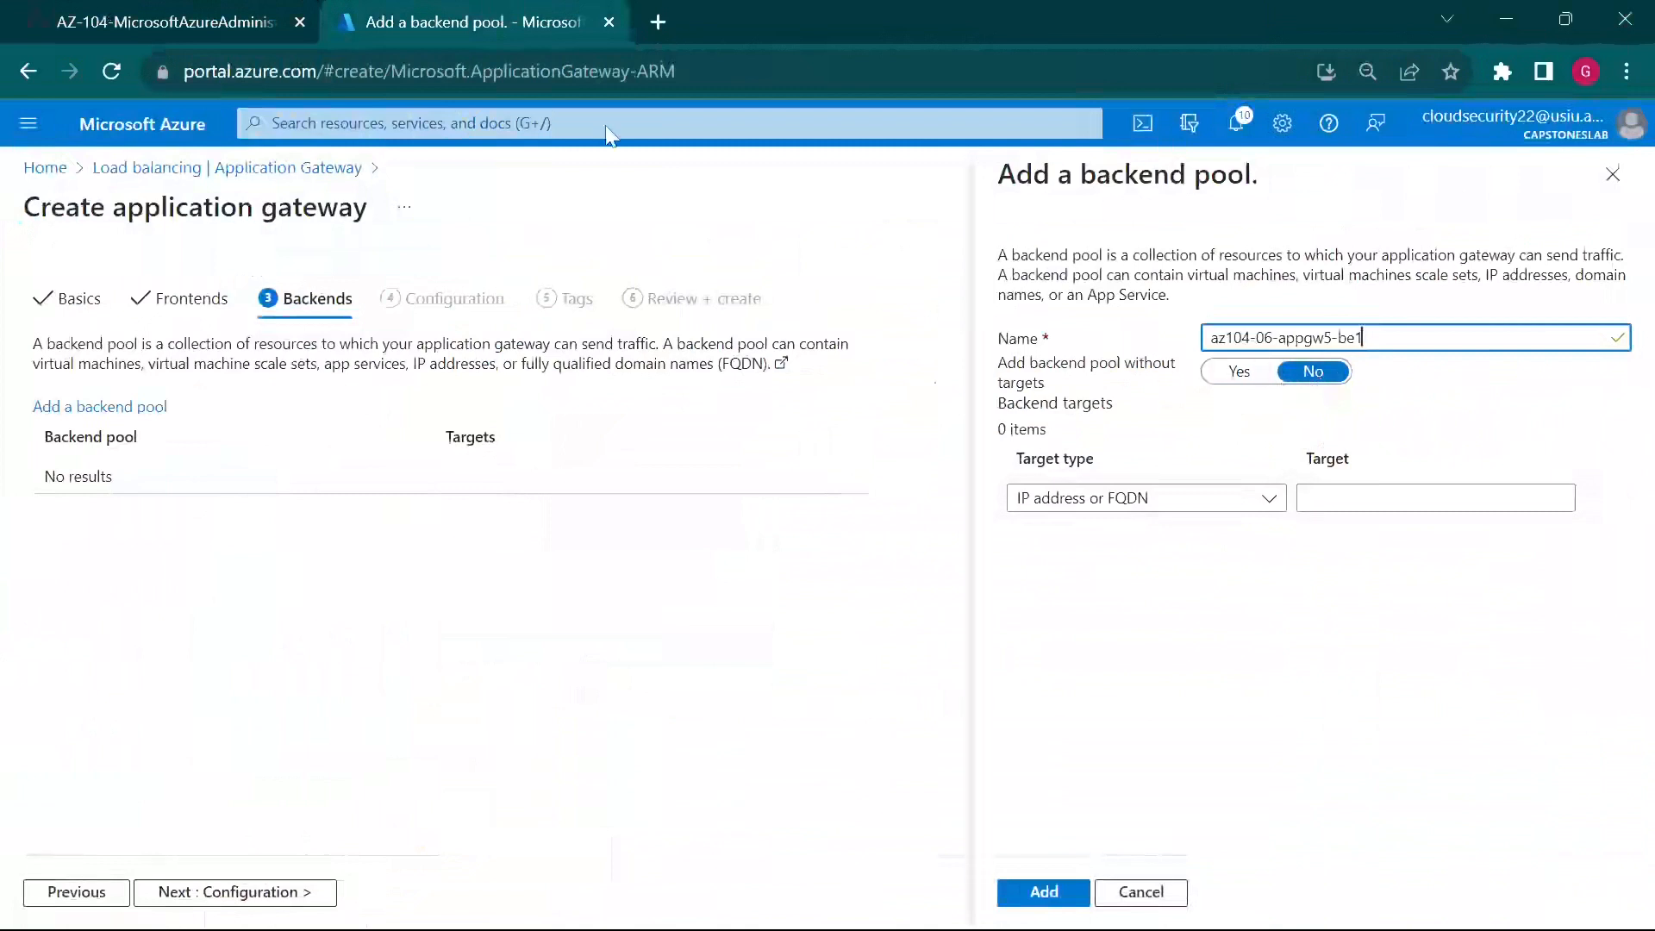
pyautogui.click(248, 24)
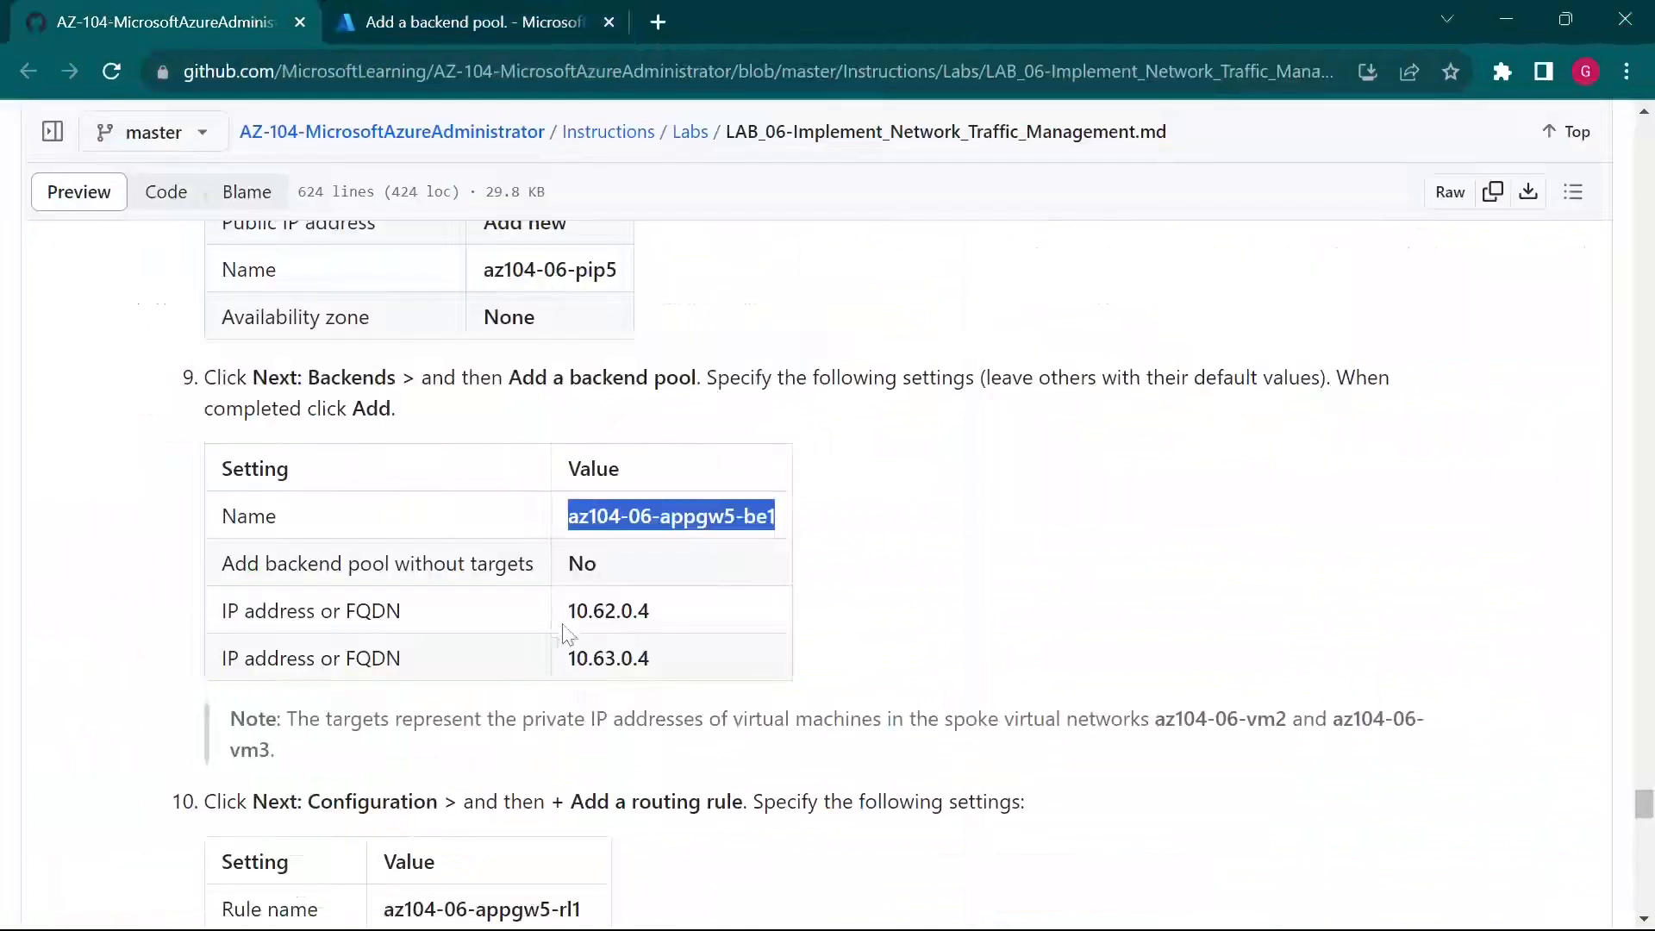
pyautogui.moveTo(569, 622); pyautogui.dragTo(690, 614)
pyautogui.hotkey('ctrl', 'c')
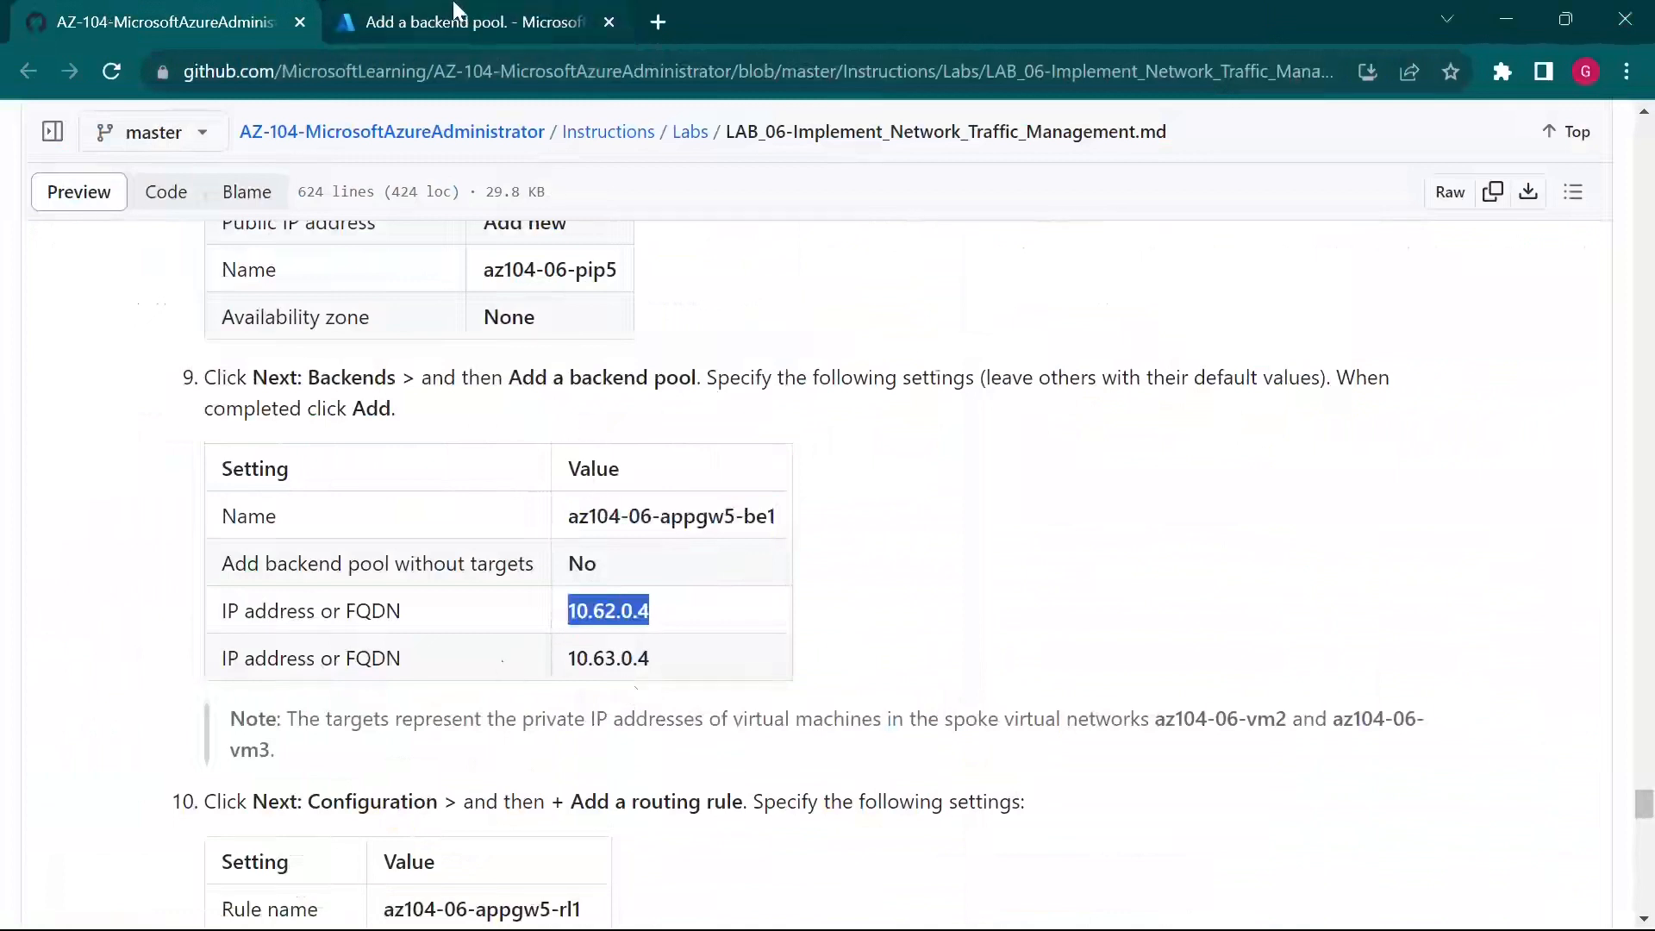
pyautogui.click(412, 23)
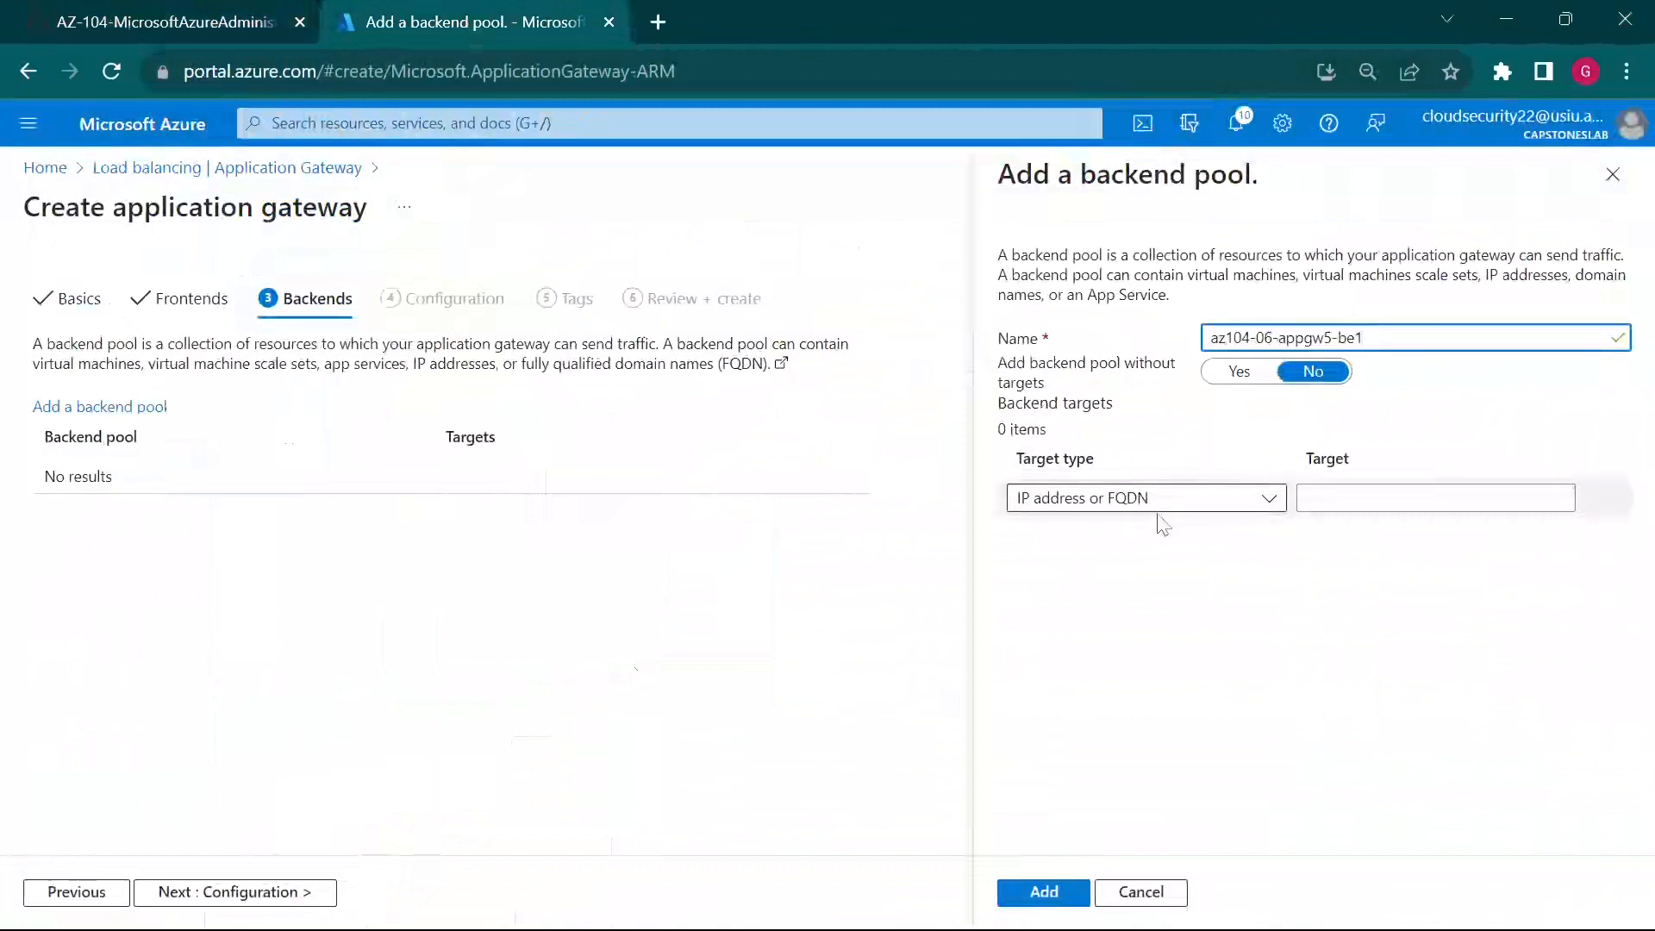
pyautogui.click(1434, 498)
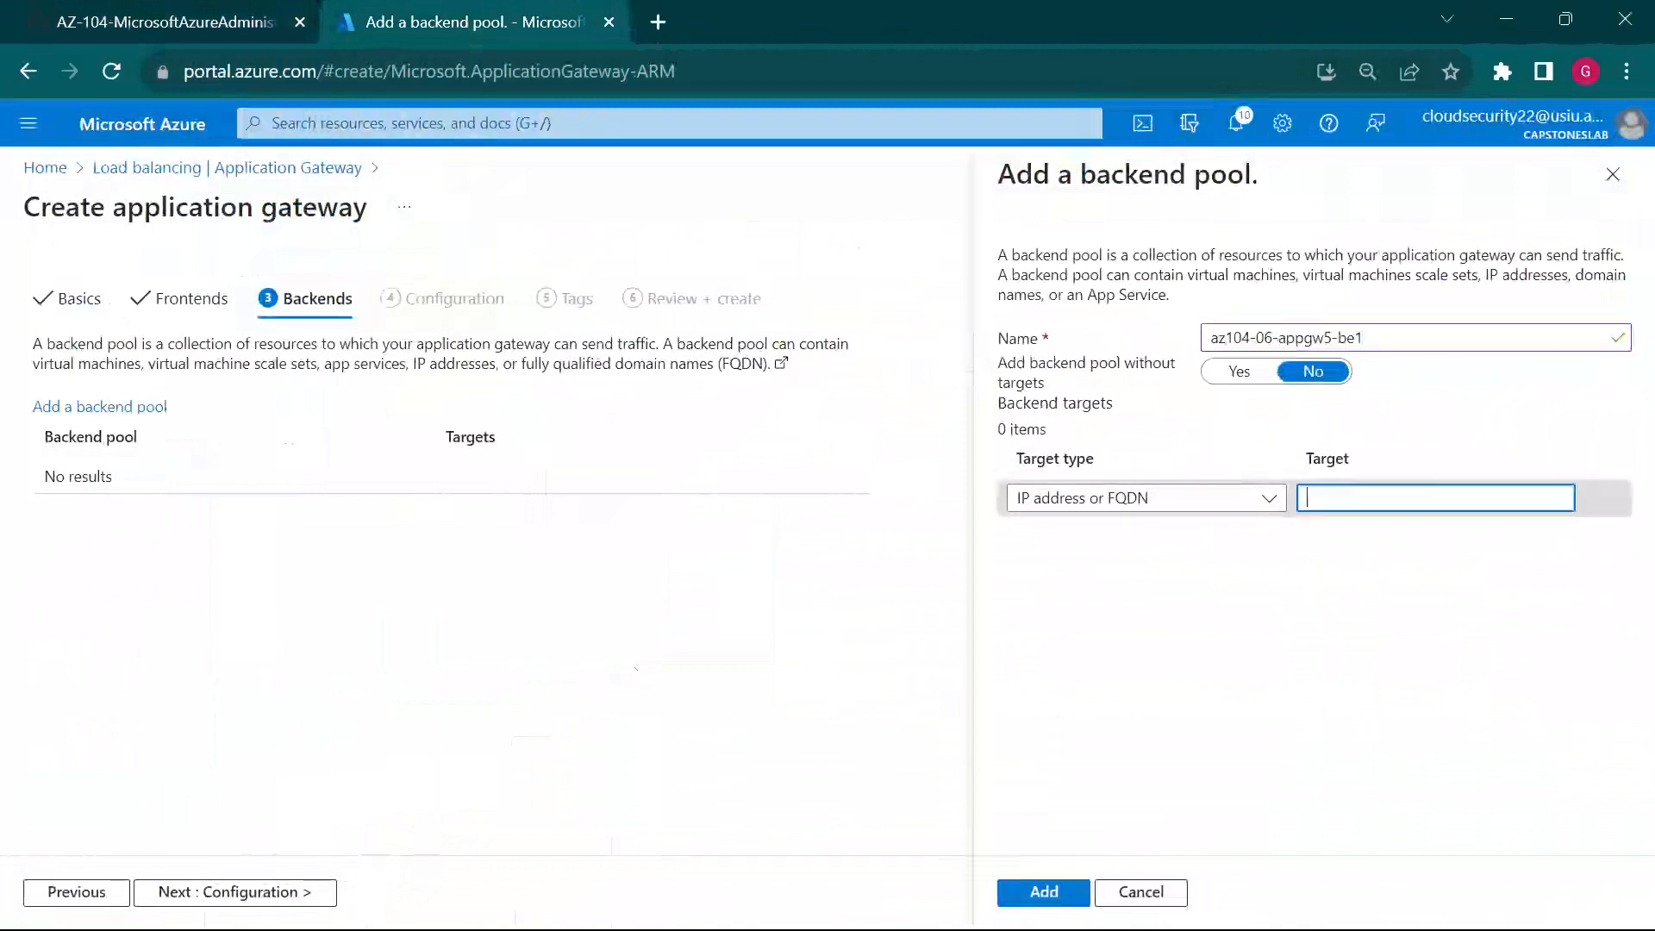
pyautogui.hotkey('ctrl', 'v')
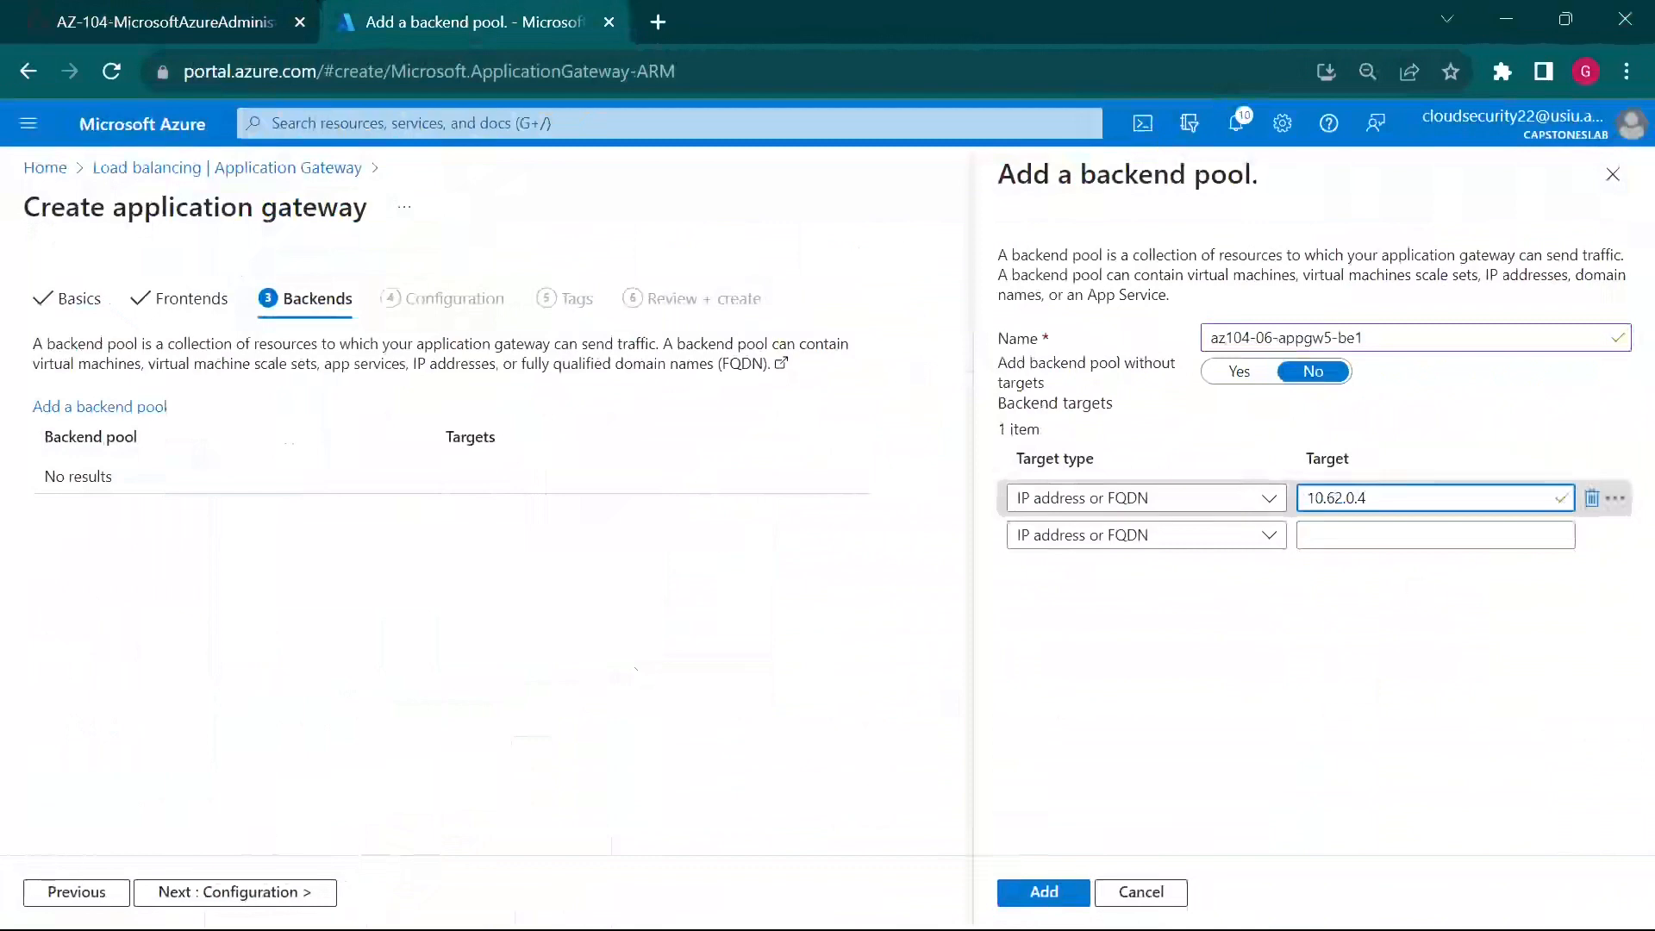
# Step: Enter 10.63.0.4 from the guide as the second IP address target and add the backend pool to the gateway
pyautogui.click(241, 22)
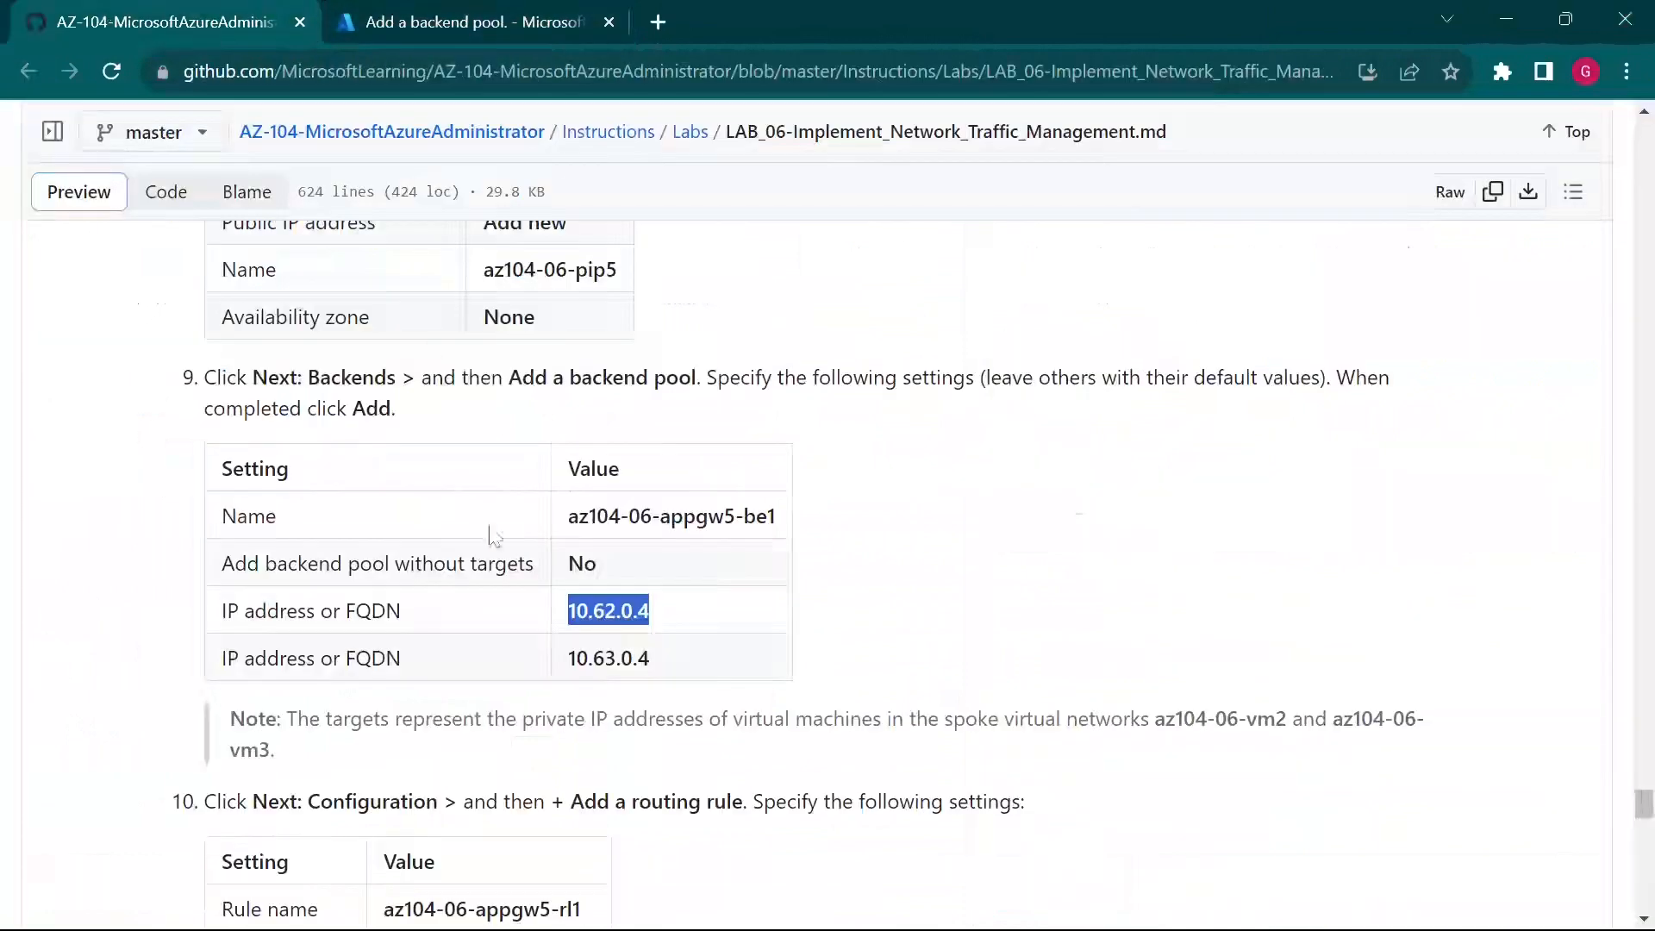
pyautogui.moveTo(561, 659); pyautogui.dragTo(737, 669)
pyautogui.hotkey('ctrl', 'c')
pyautogui.click(466, 22)
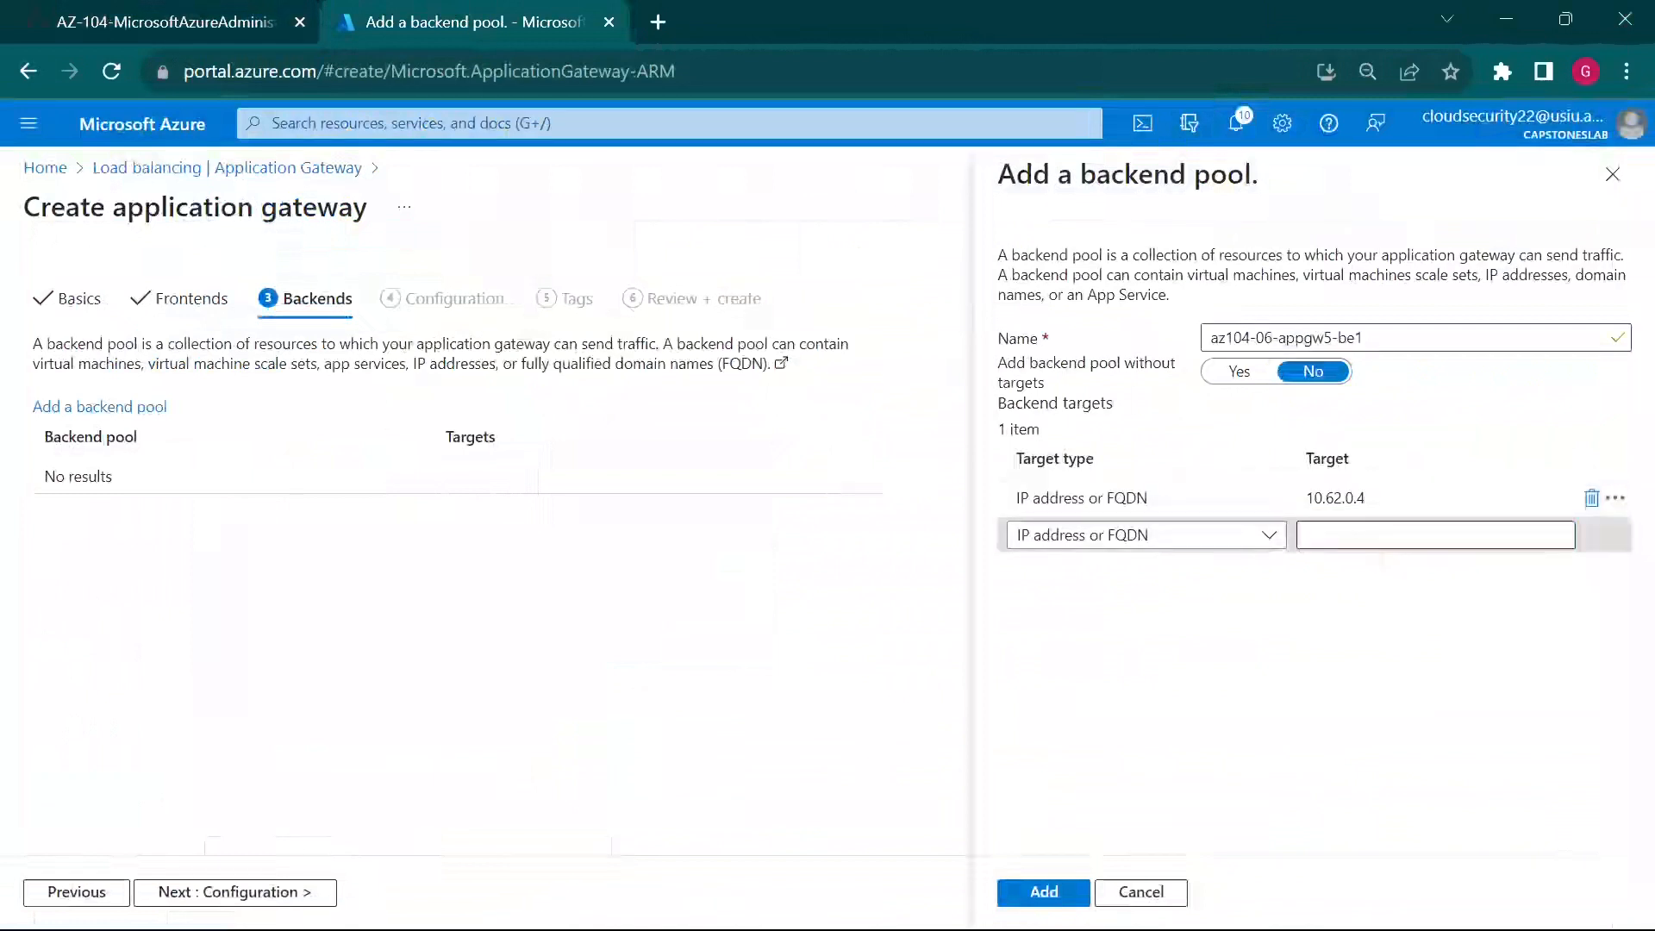
pyautogui.hotkey('ctrl', 'v')
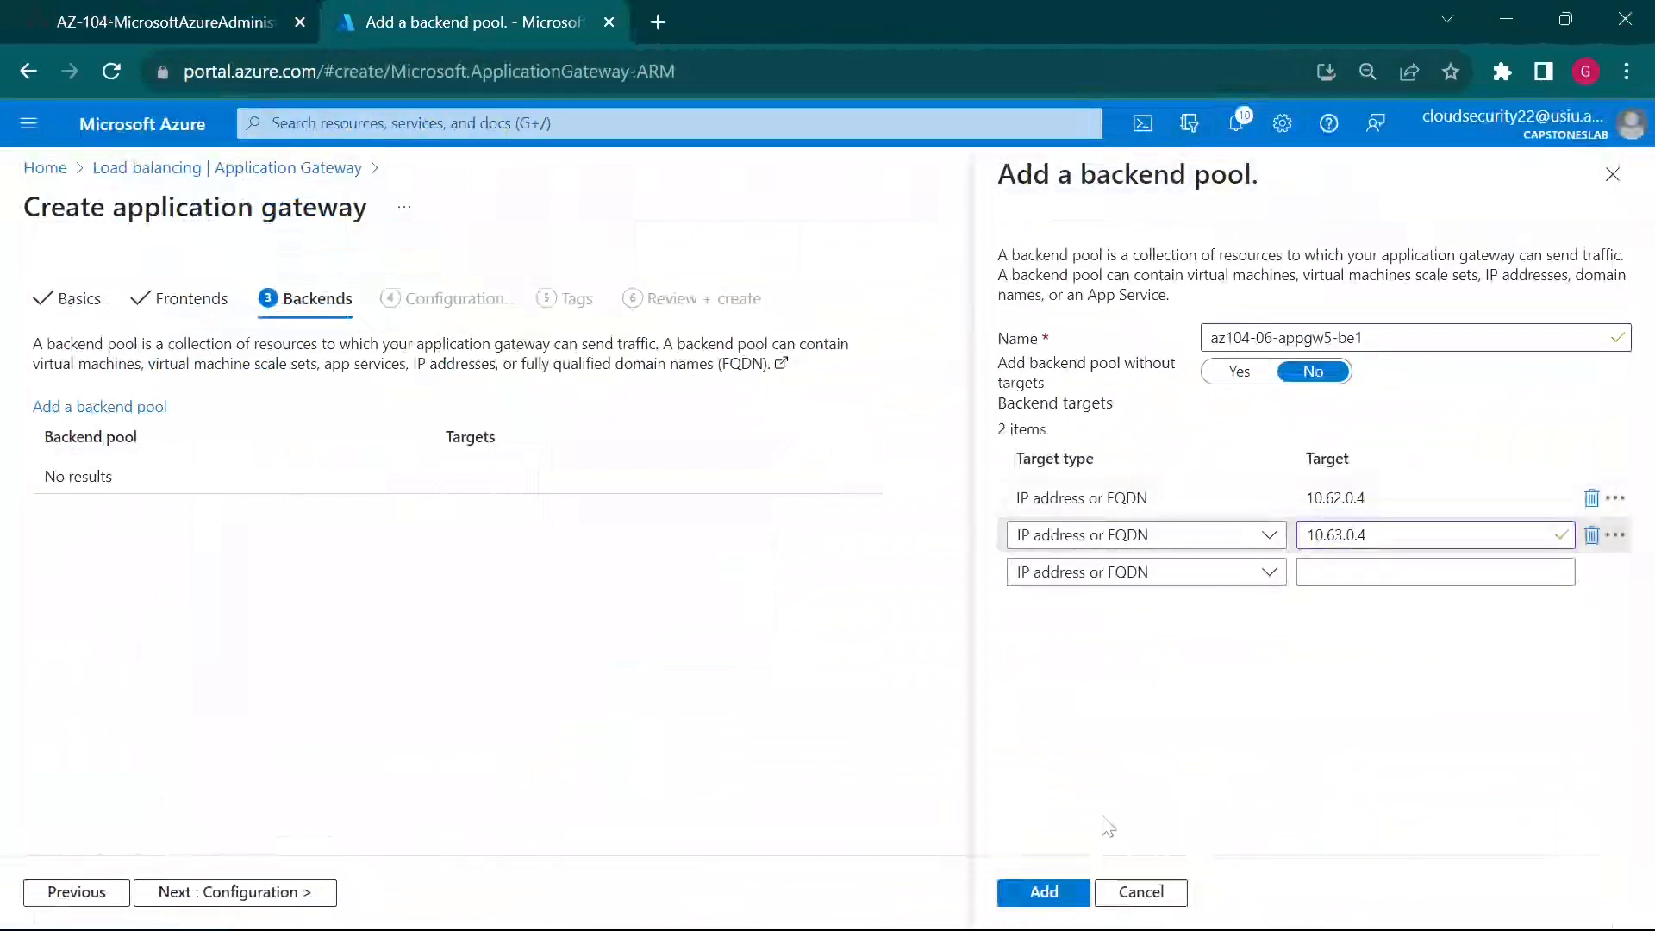
pyautogui.click(1047, 892)
# Step: Copy the routing rule name az104-06-appgw5-rl1 from the guide and continue the gateway form to the configuration settings
pyautogui.click(222, 10)
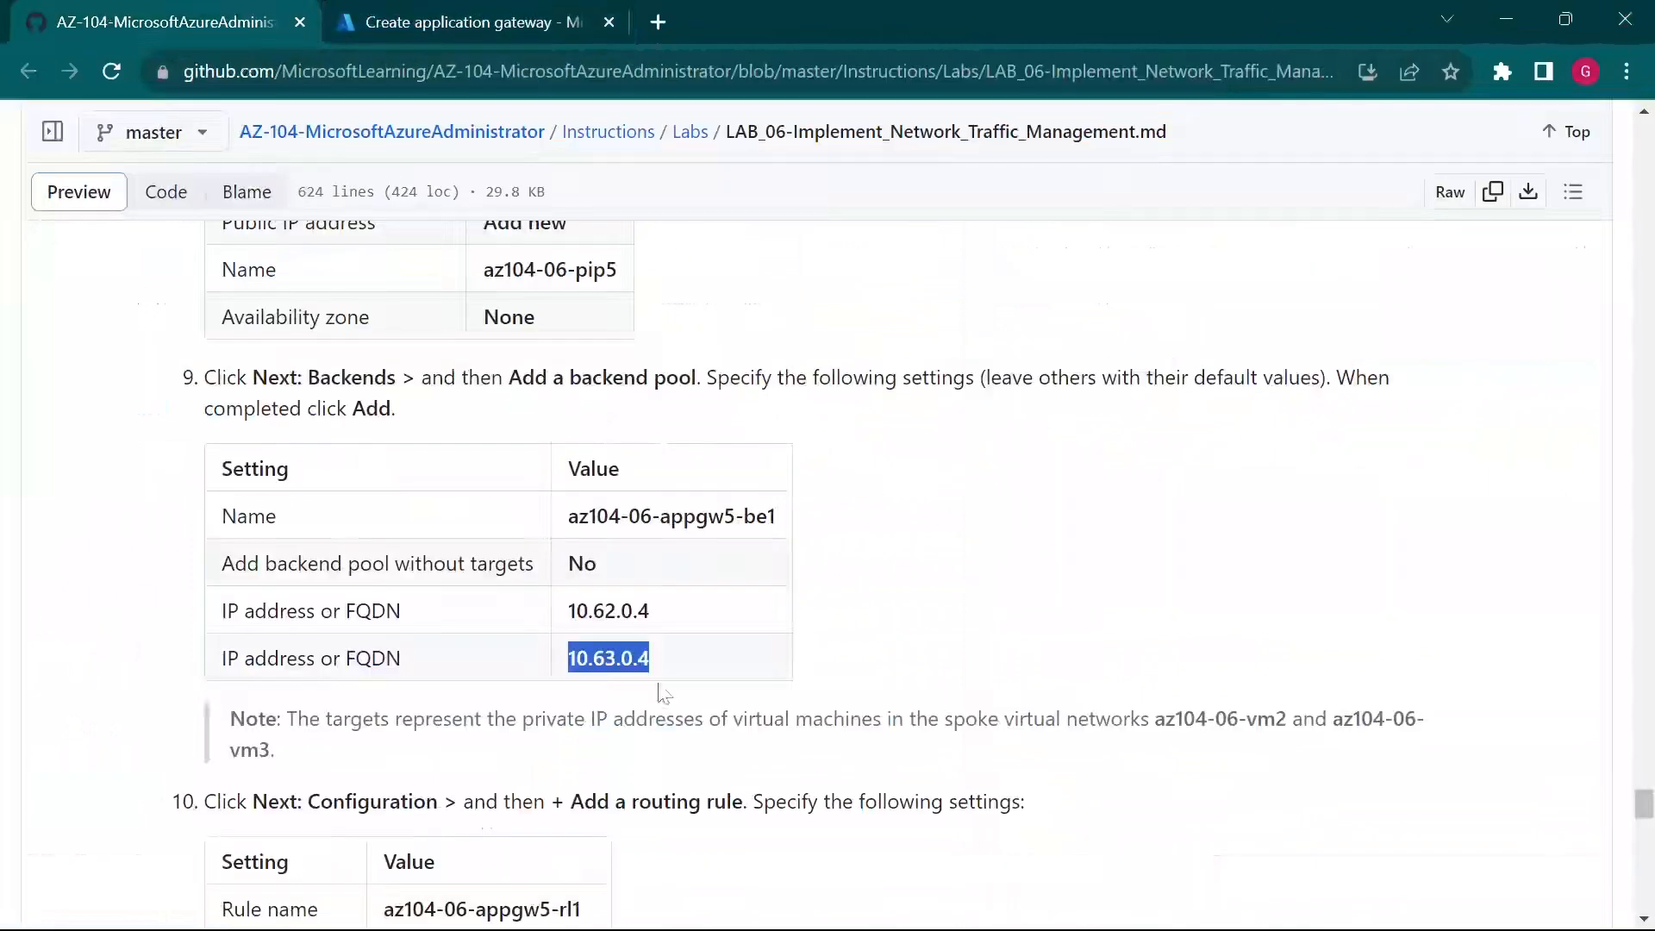
pyautogui.scroll(-3, 665, 695)
pyautogui.moveTo(285, 460); pyautogui.dragTo(1233, 487)
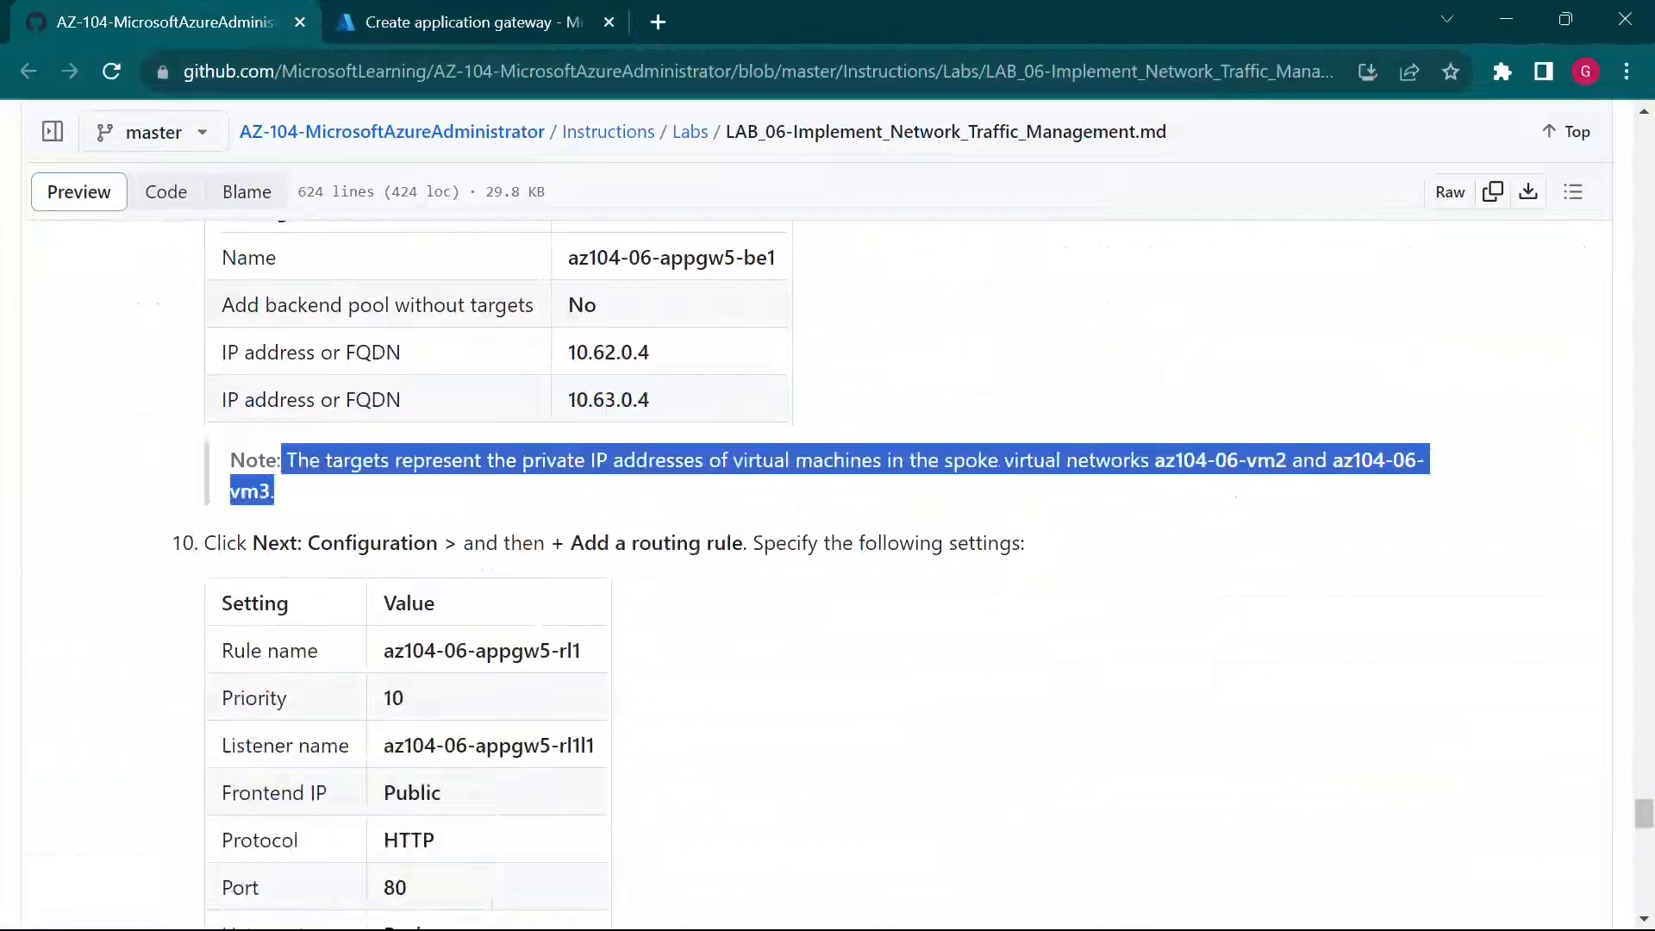
pyautogui.click(1246, 646)
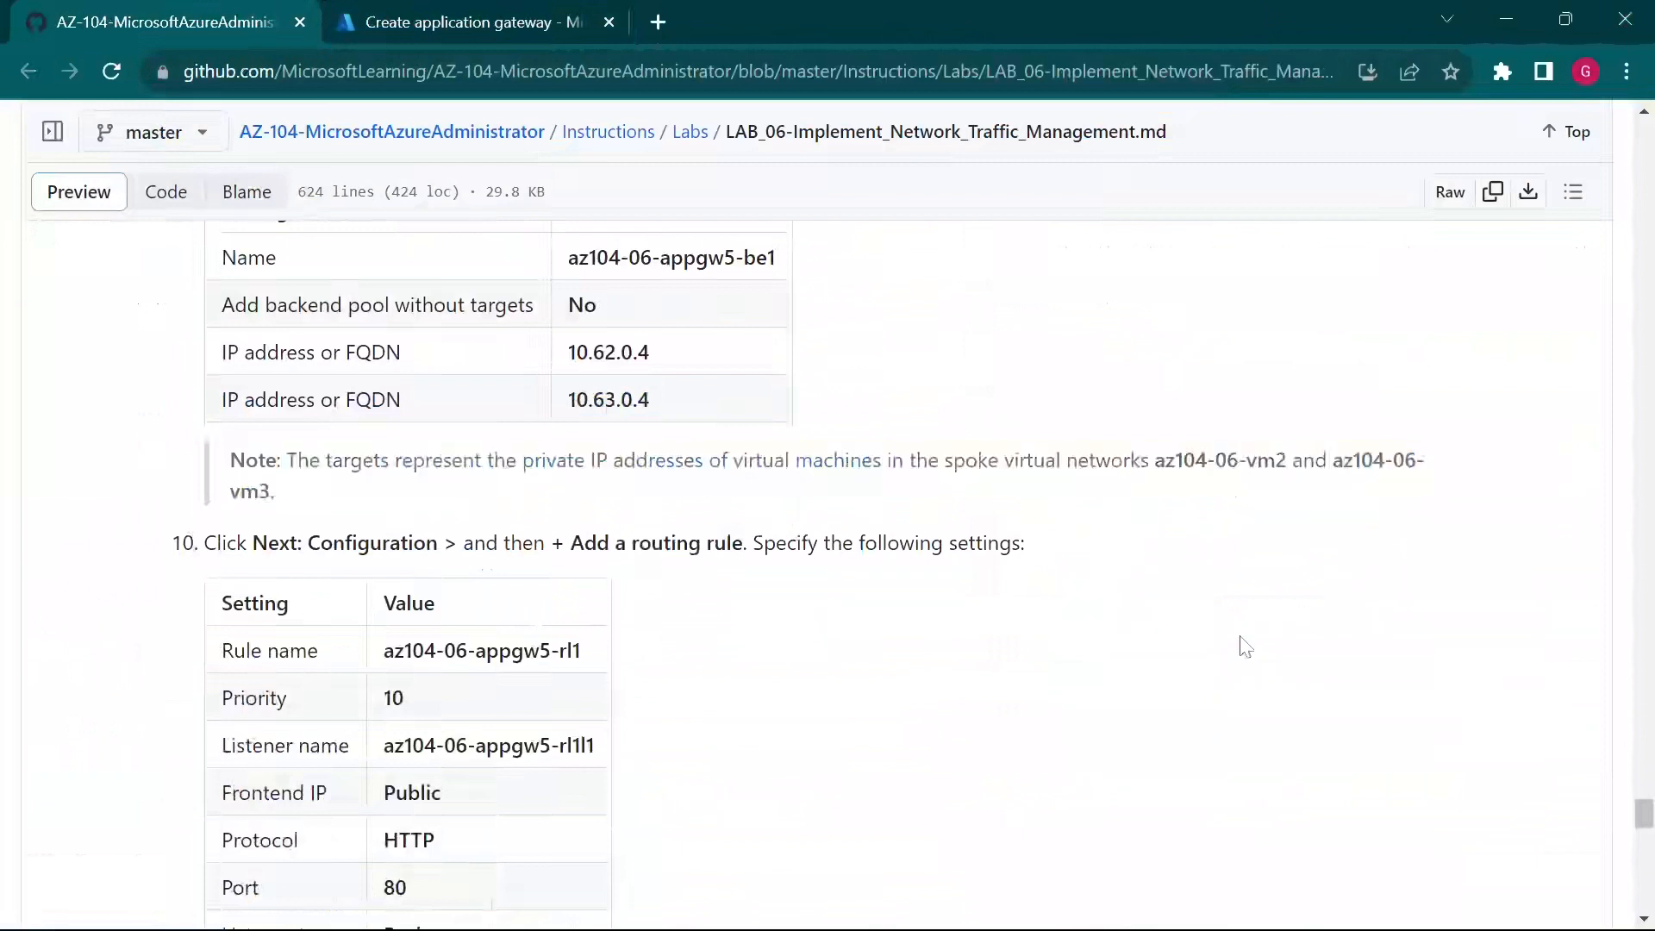
pyautogui.scroll(-3, 647, 733)
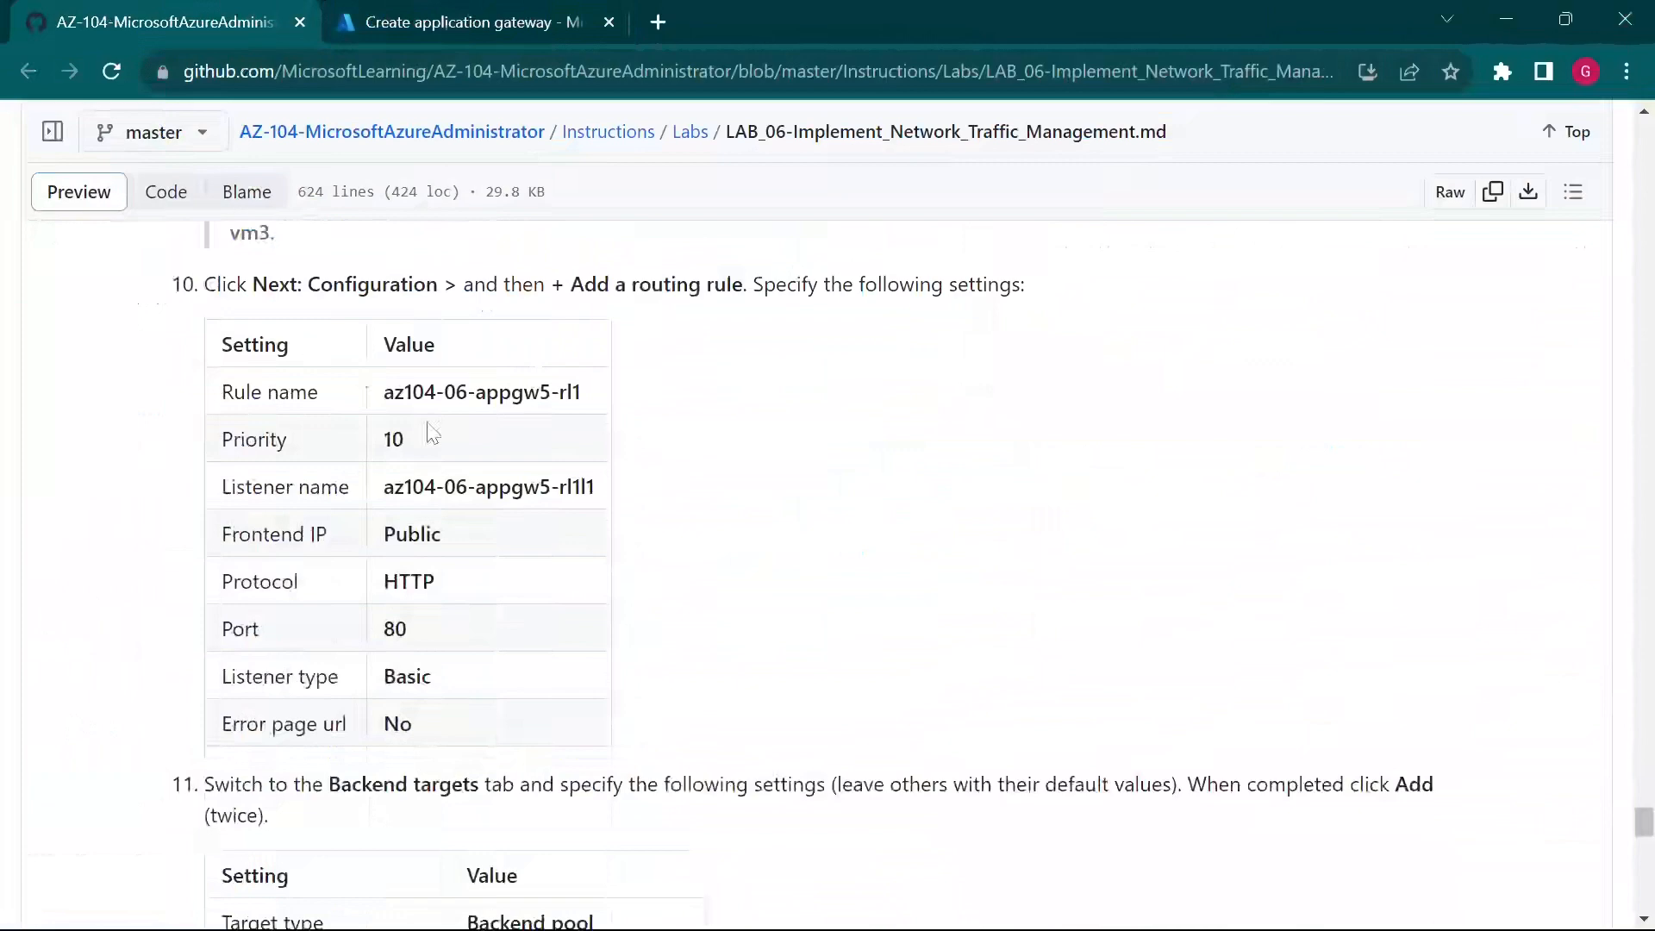
pyautogui.moveTo(366, 392); pyautogui.dragTo(601, 415)
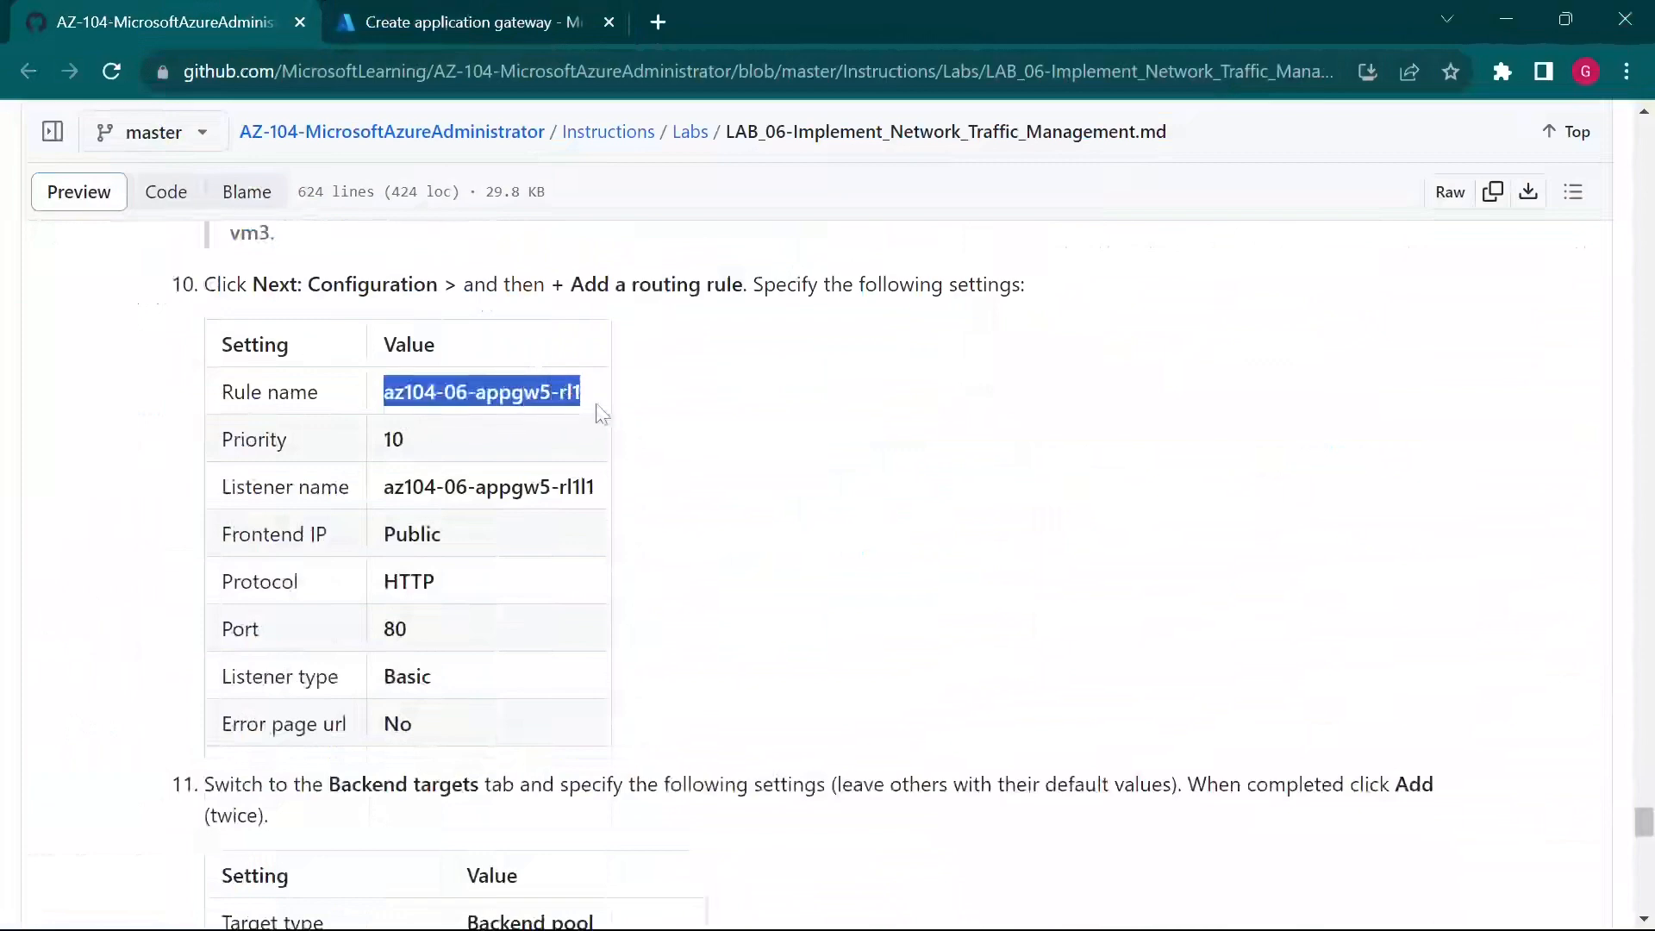
pyautogui.click(466, 19)
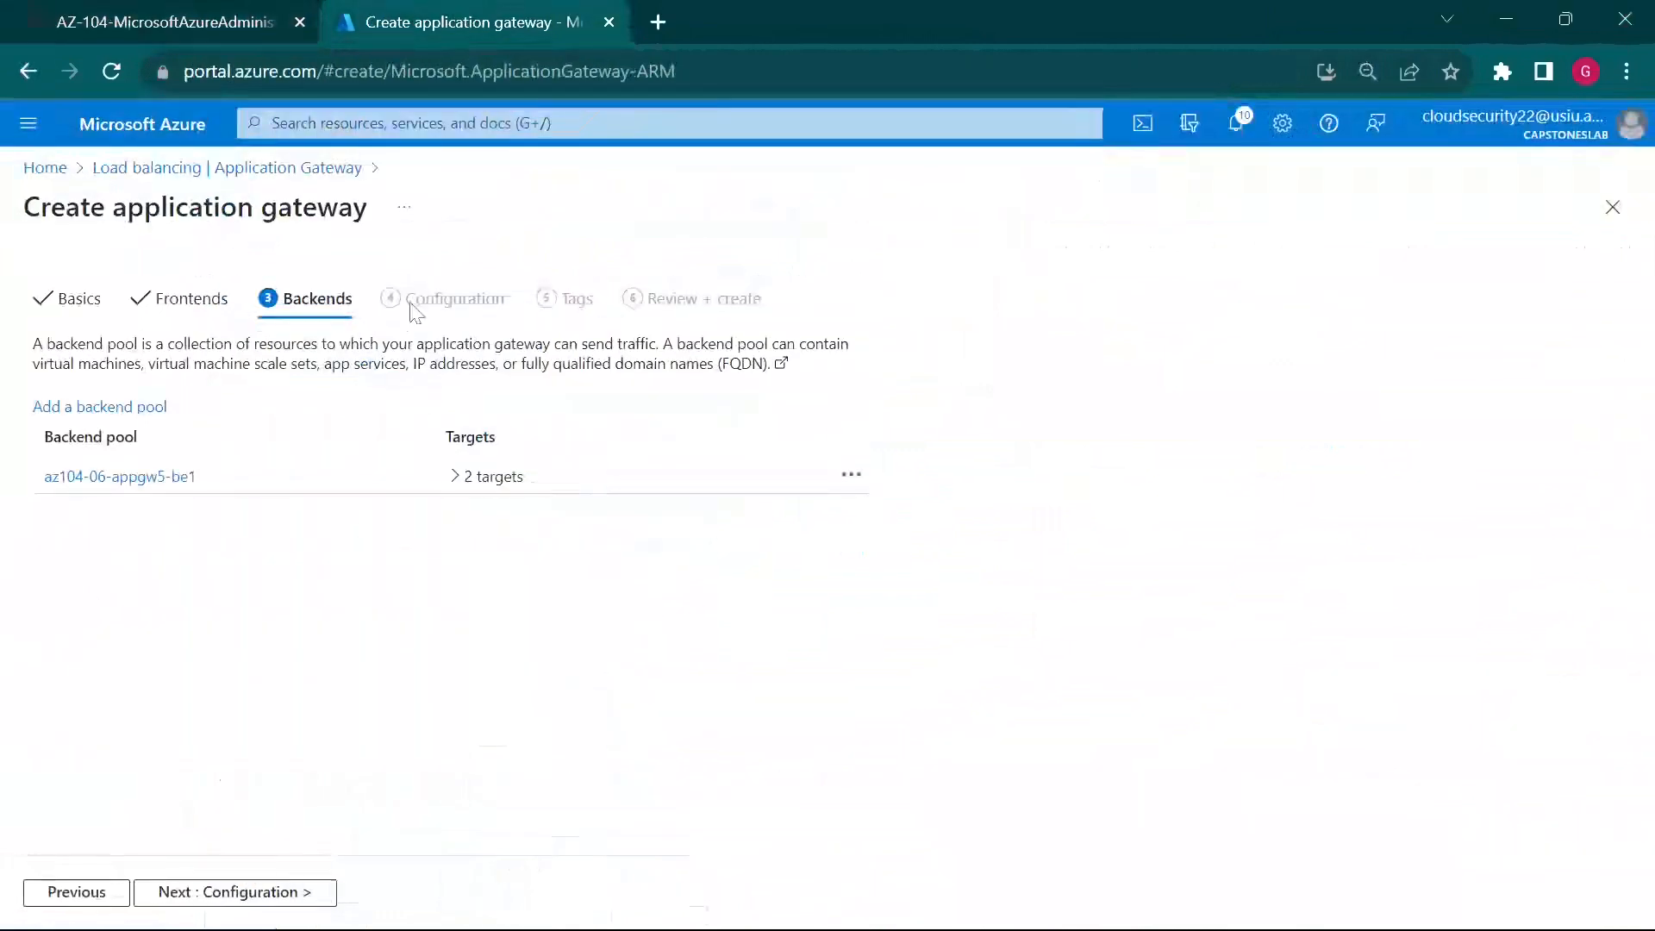
pyautogui.click(264, 893)
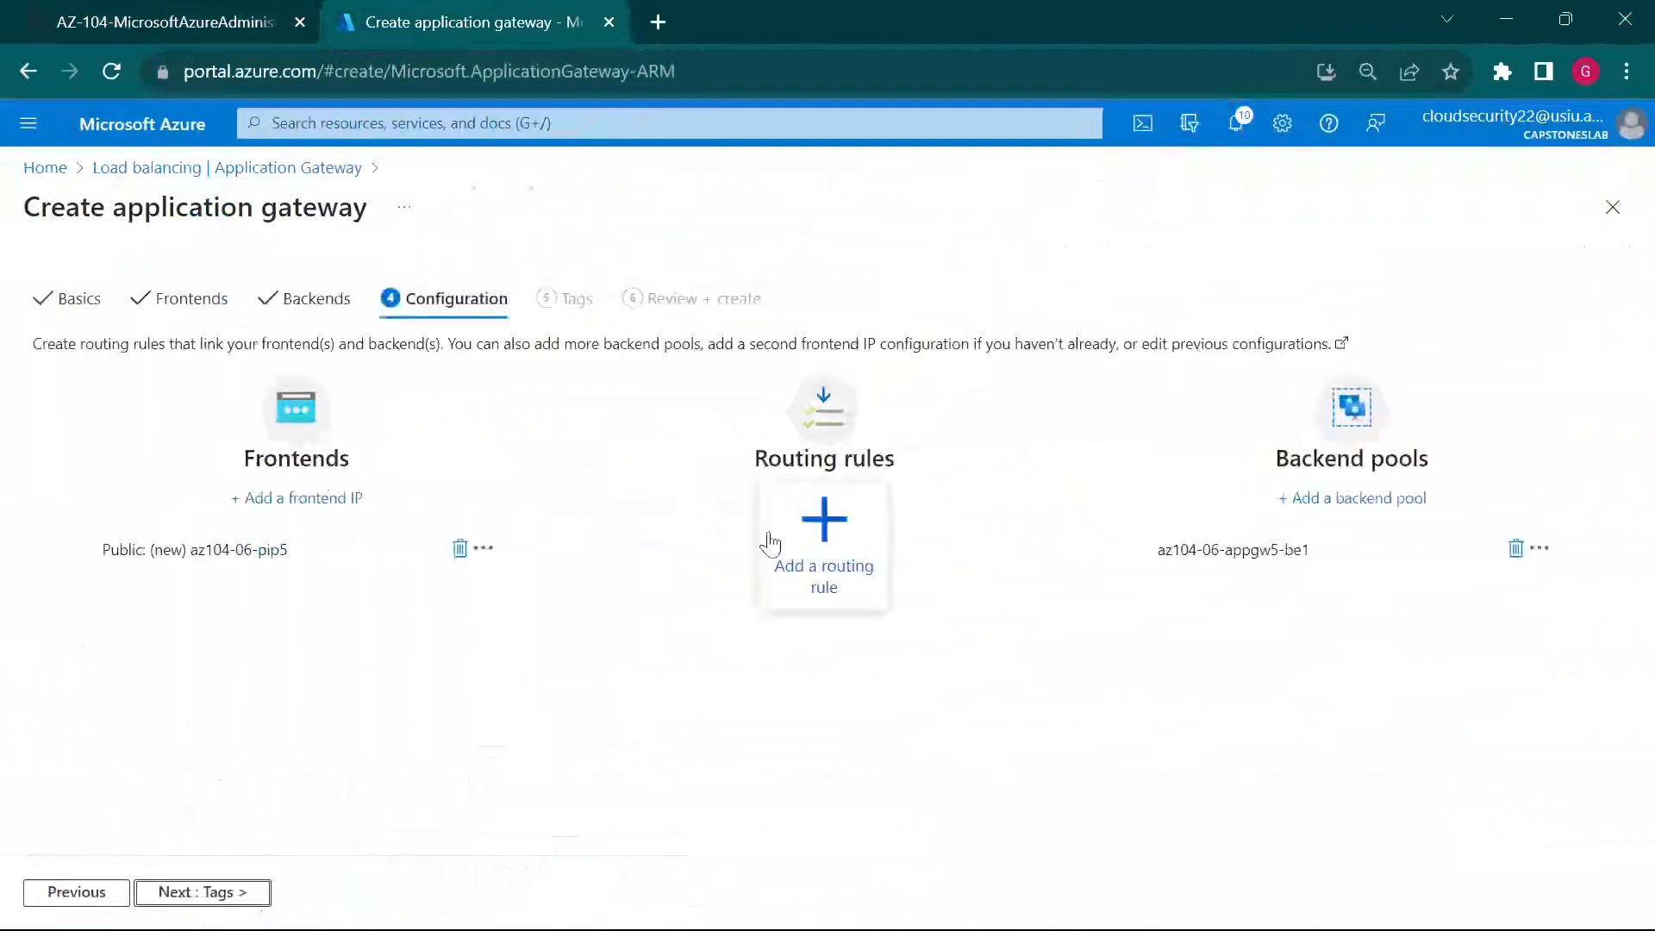
pyautogui.click(840, 530)
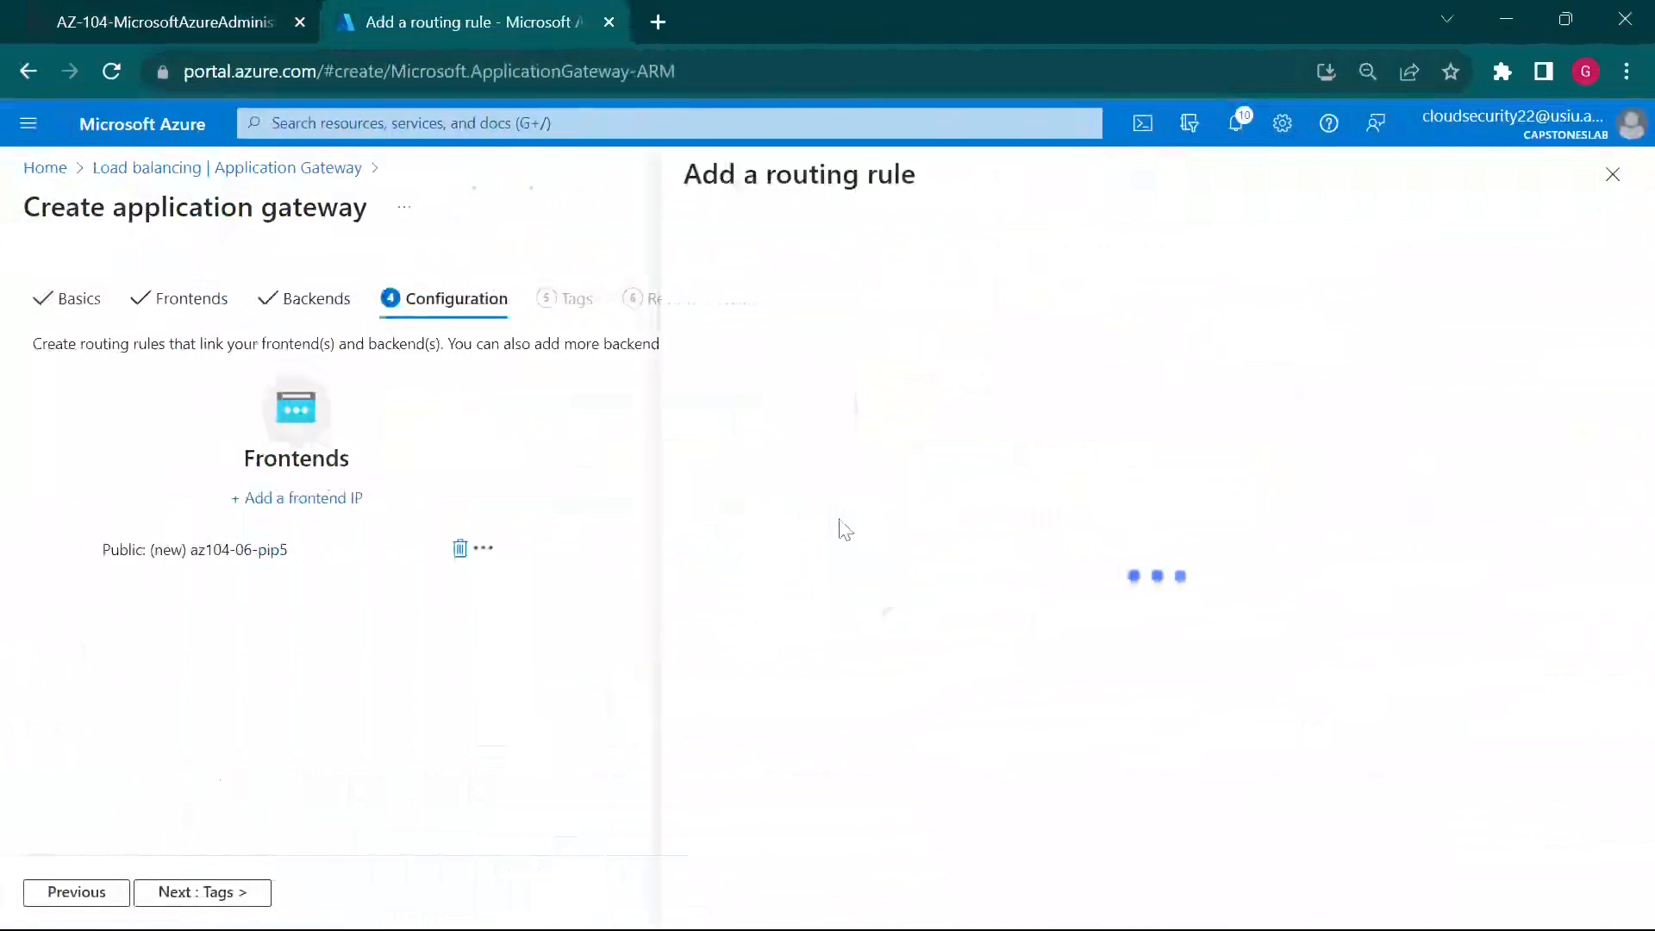
pyautogui.moveTo(682, 255); pyautogui.dragTo(802, 276)
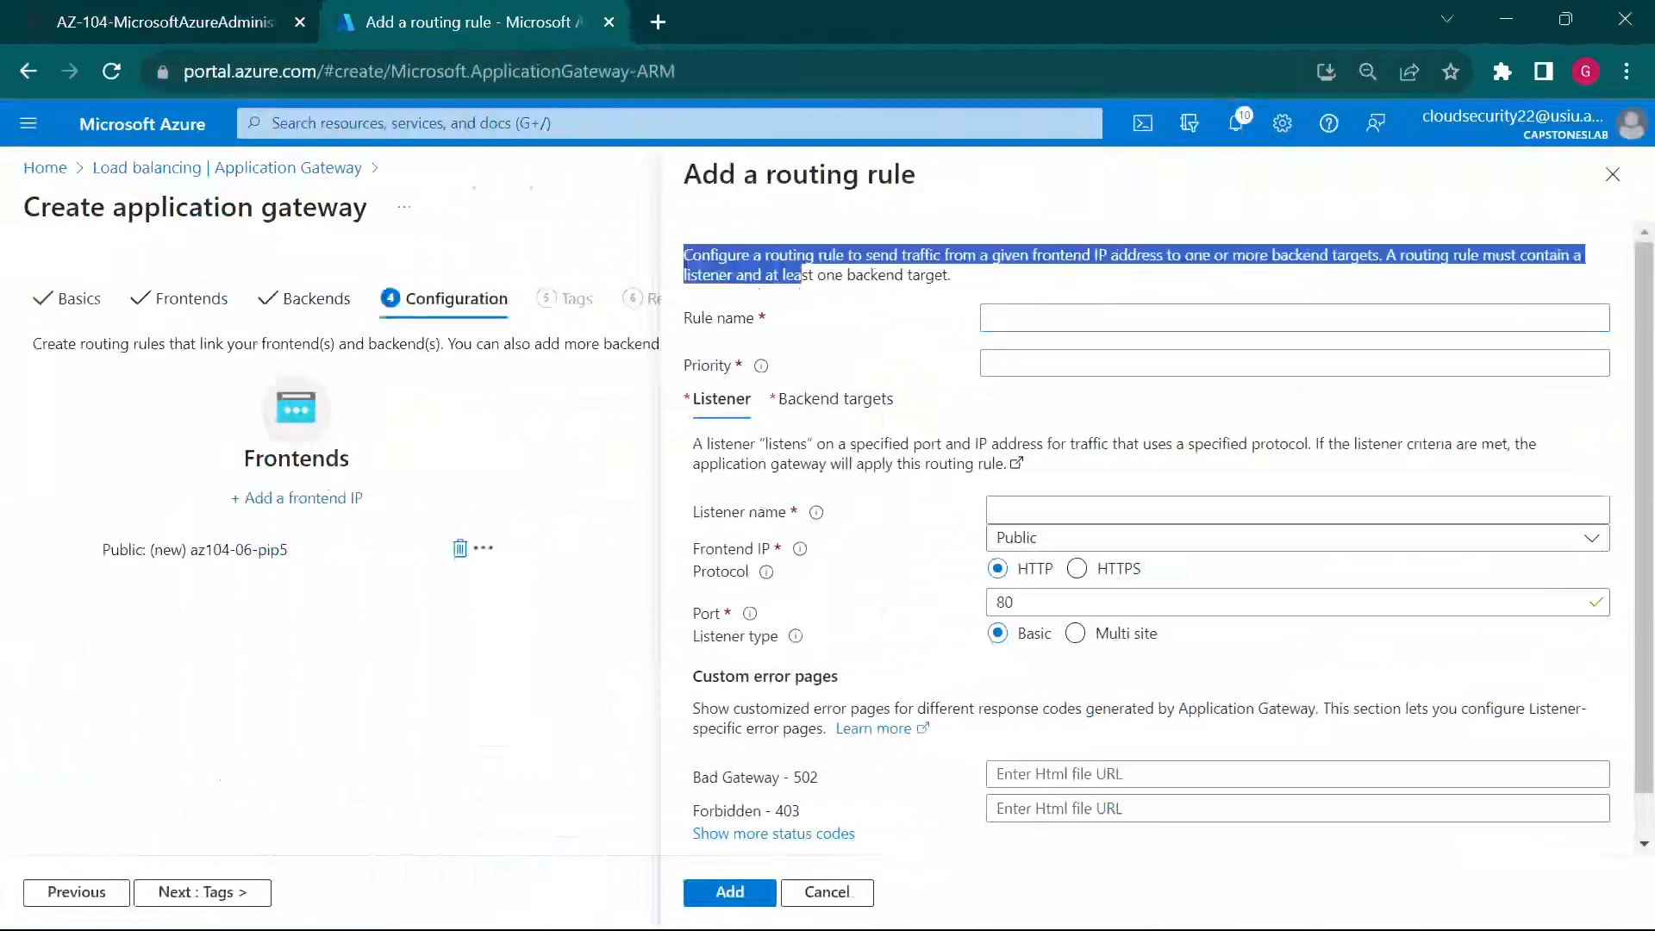
pyautogui.click(963, 280)
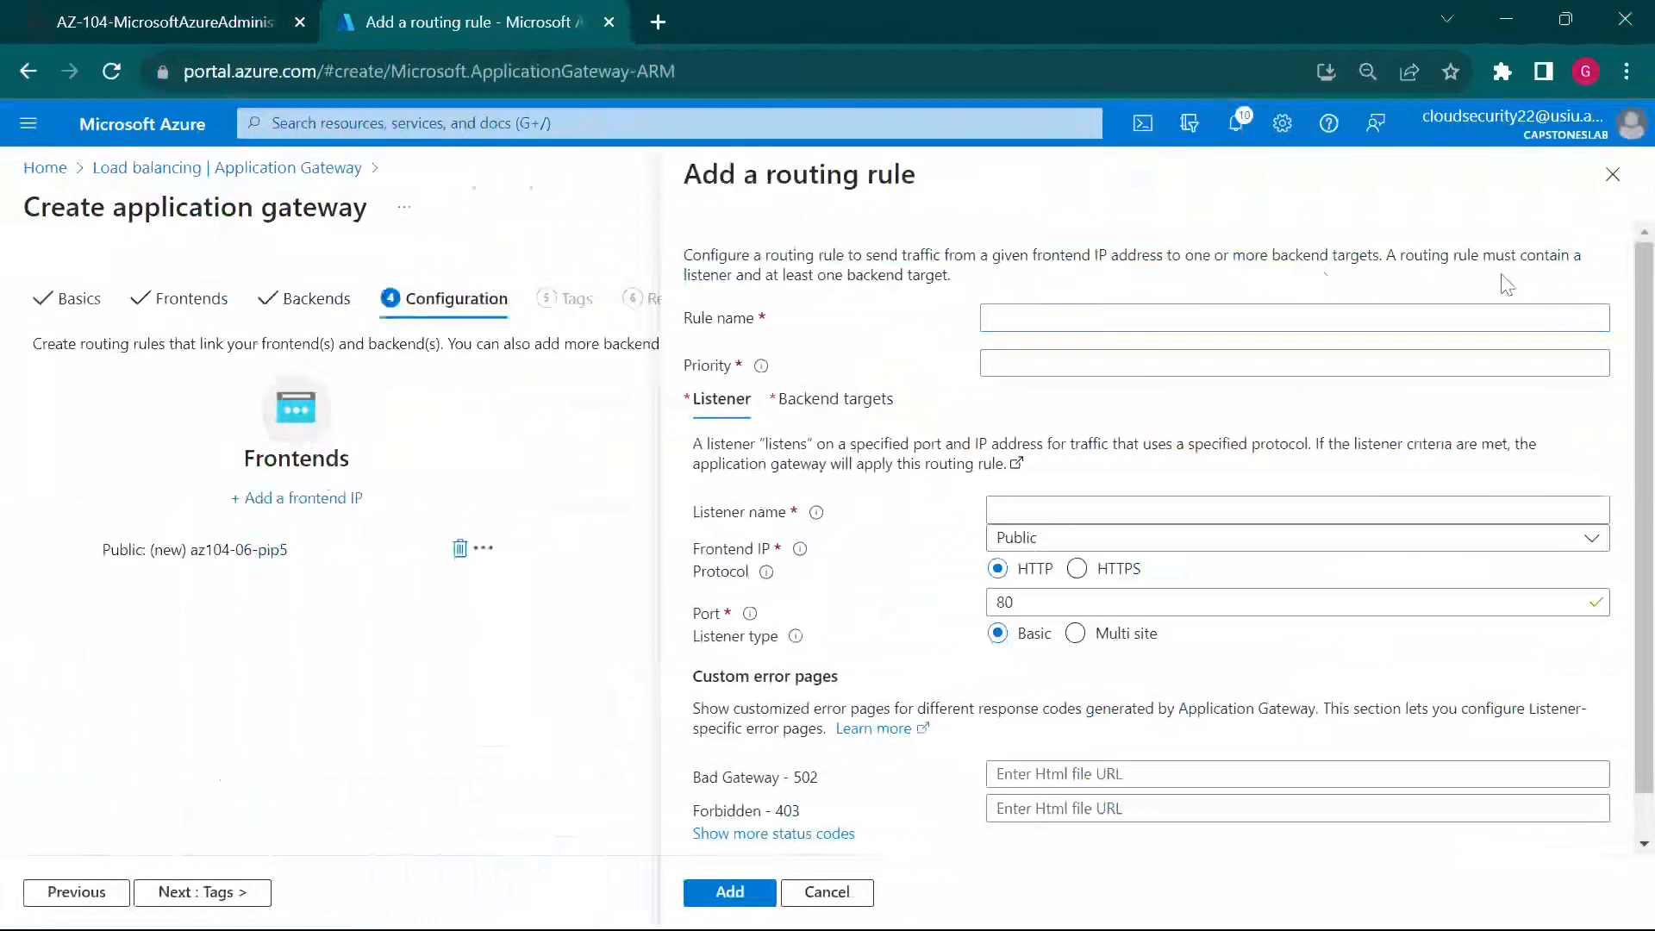
pyautogui.click(1612, 175)
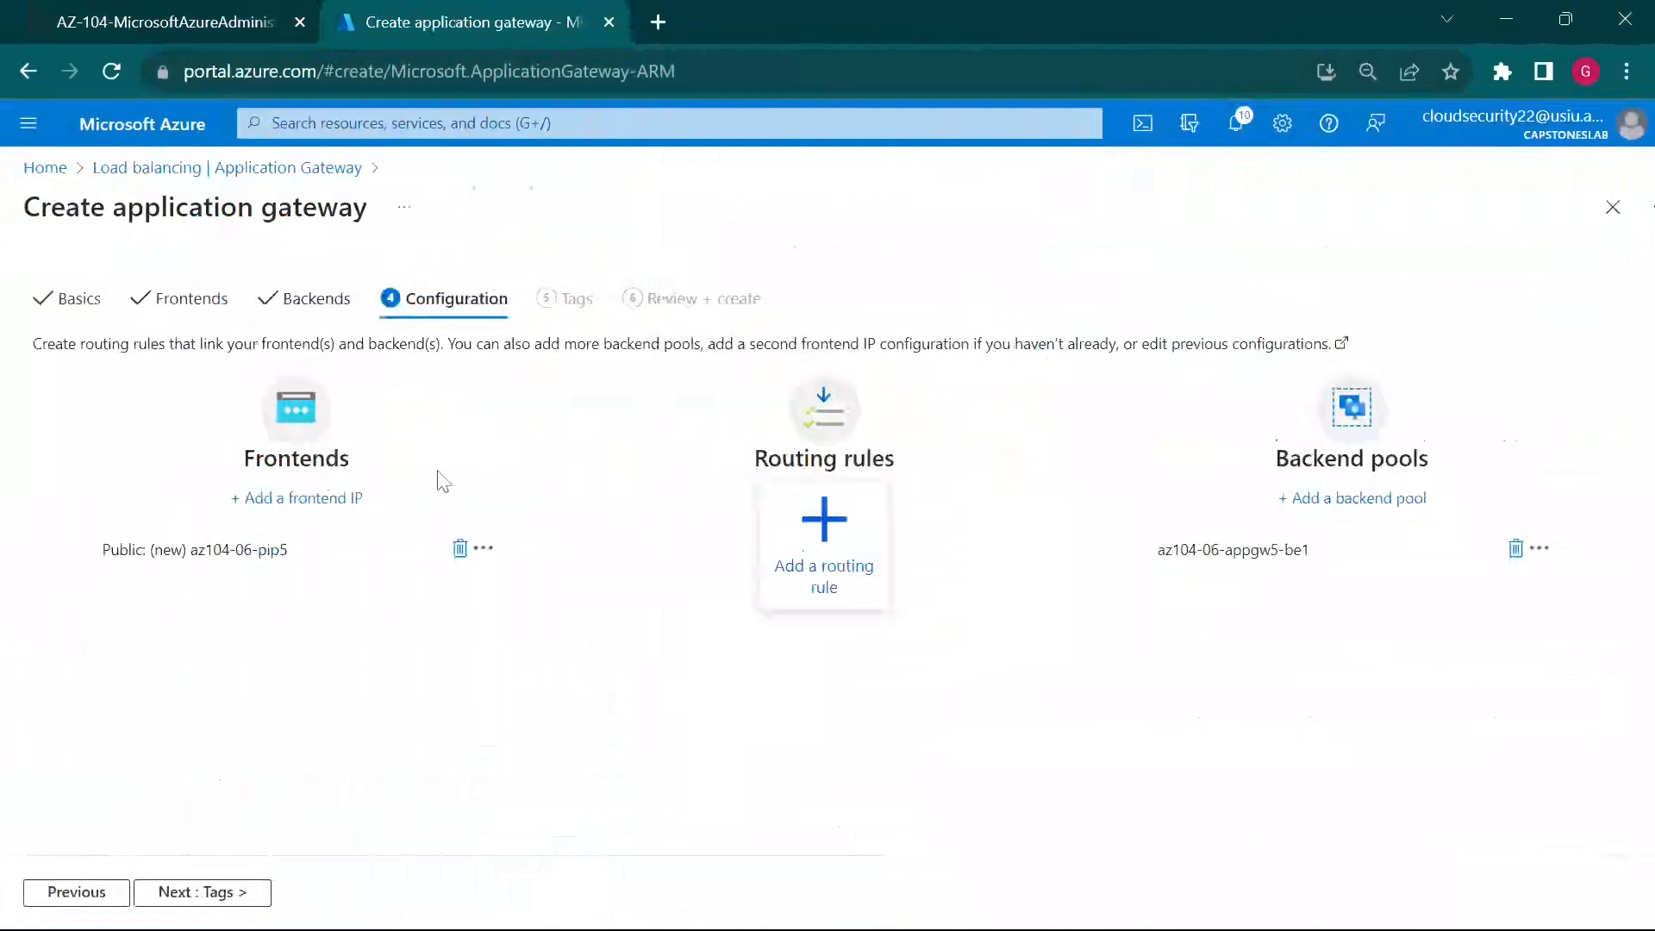
pyautogui.moveTo(343, 376); pyautogui.dragTo(437, 457)
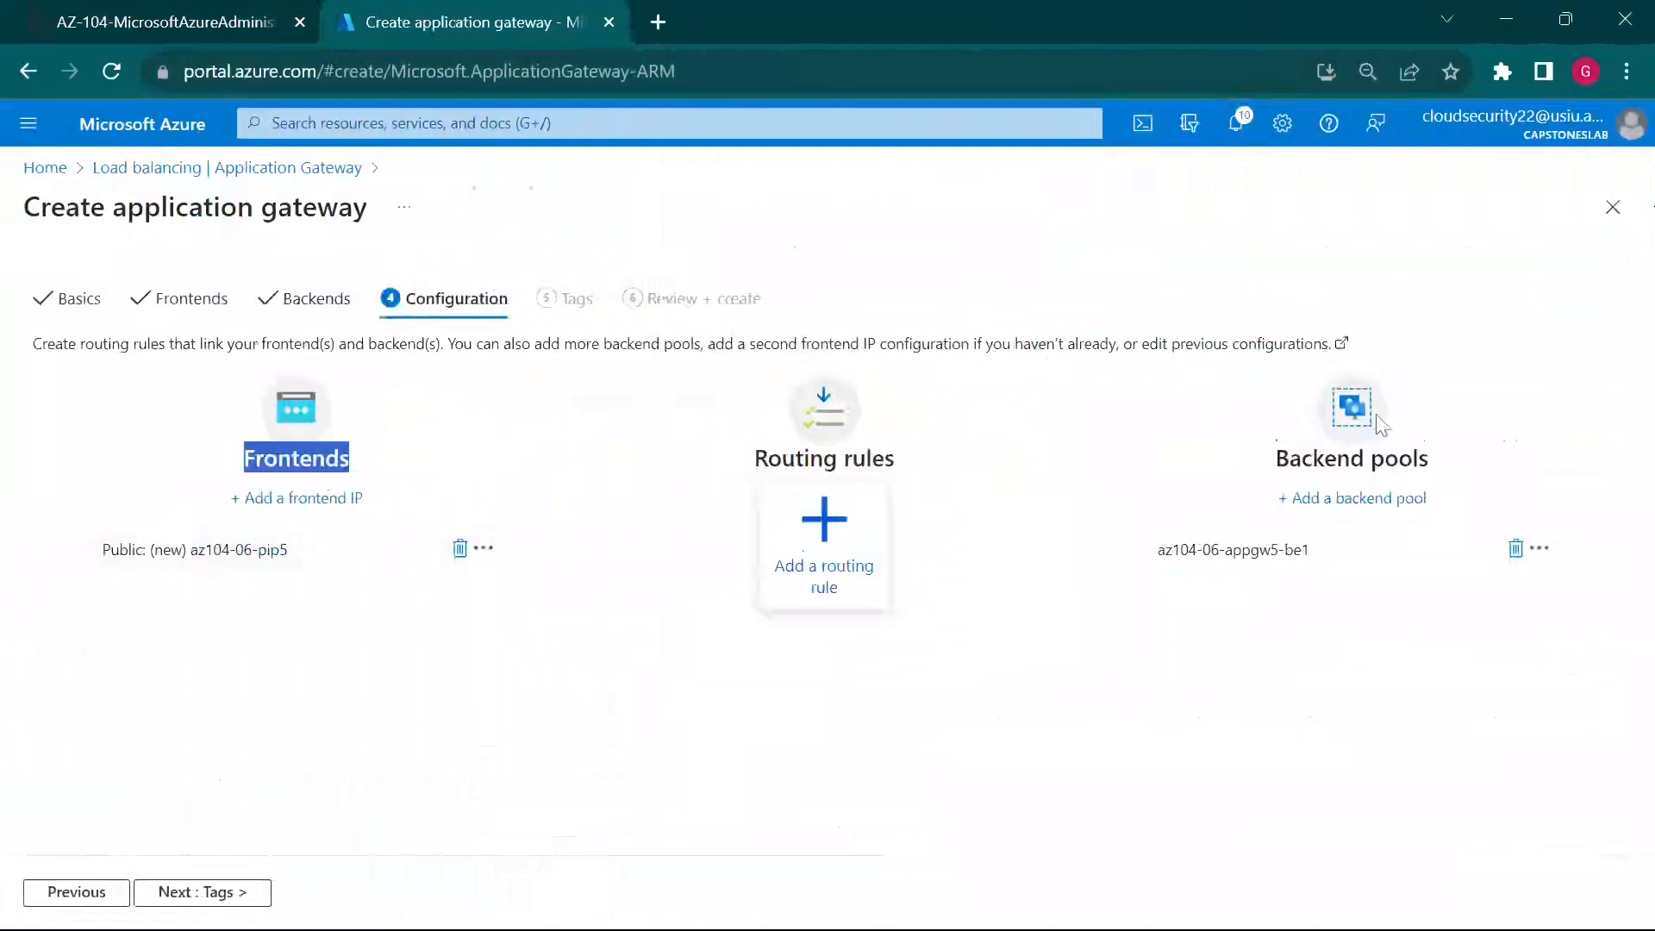
pyautogui.click(1465, 395)
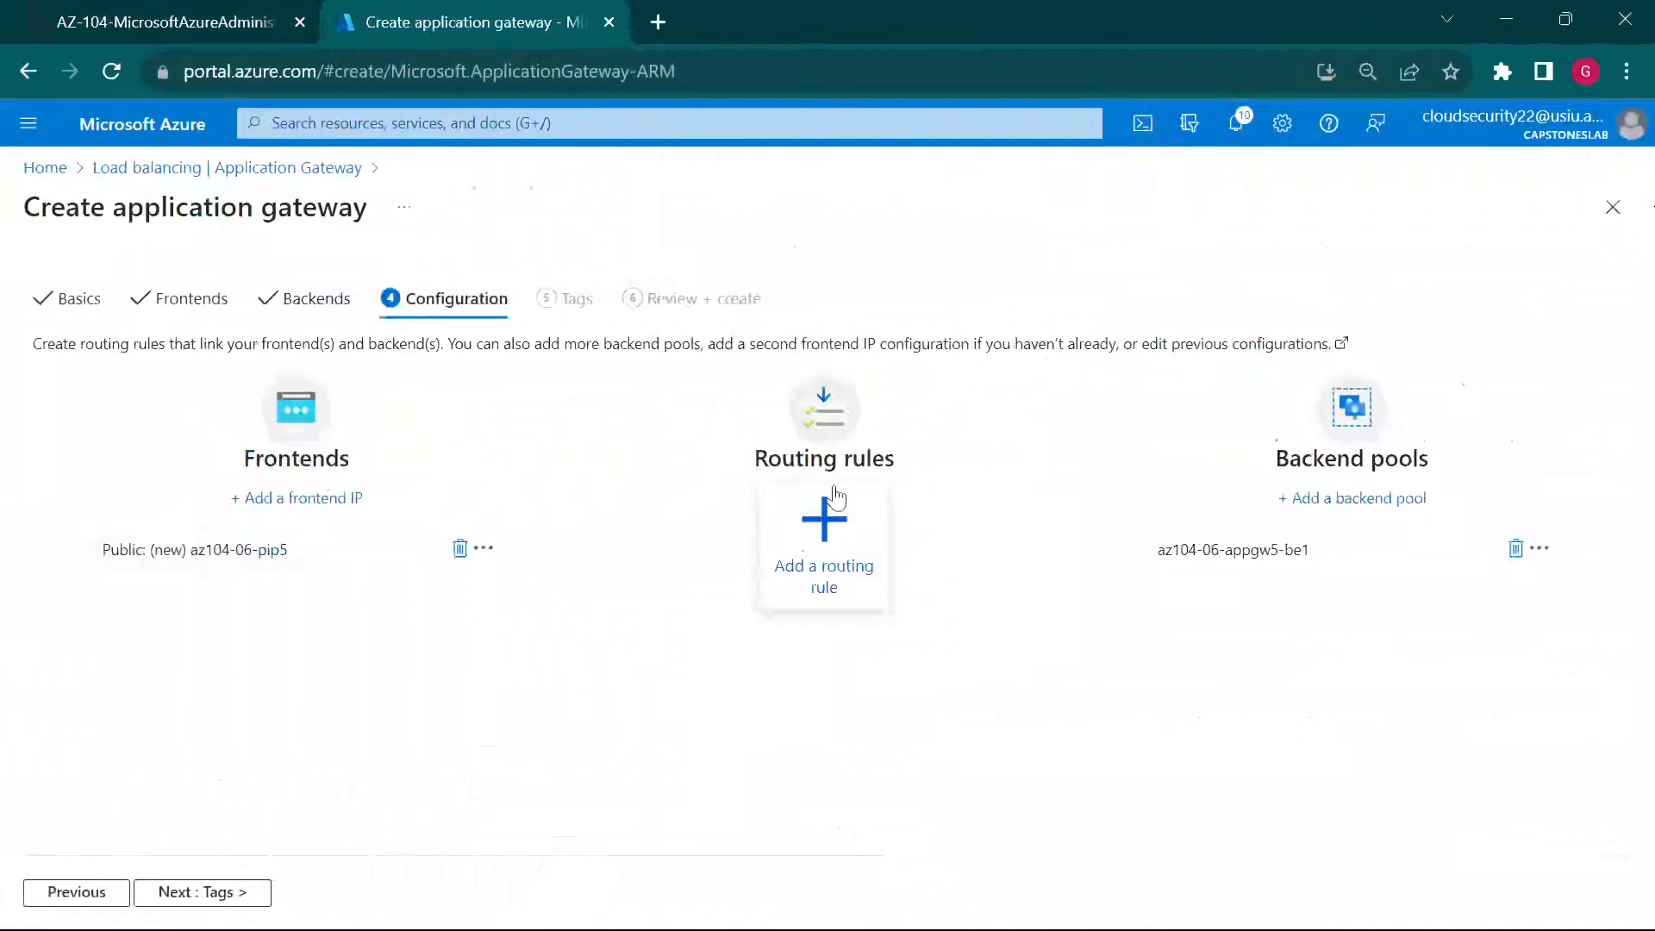
# Step: Start a routing rule named az104-06-appgw5-rl1 and copy the listener name az104-06-appgw5-rl1l1 from the guide
pyautogui.click(825, 552)
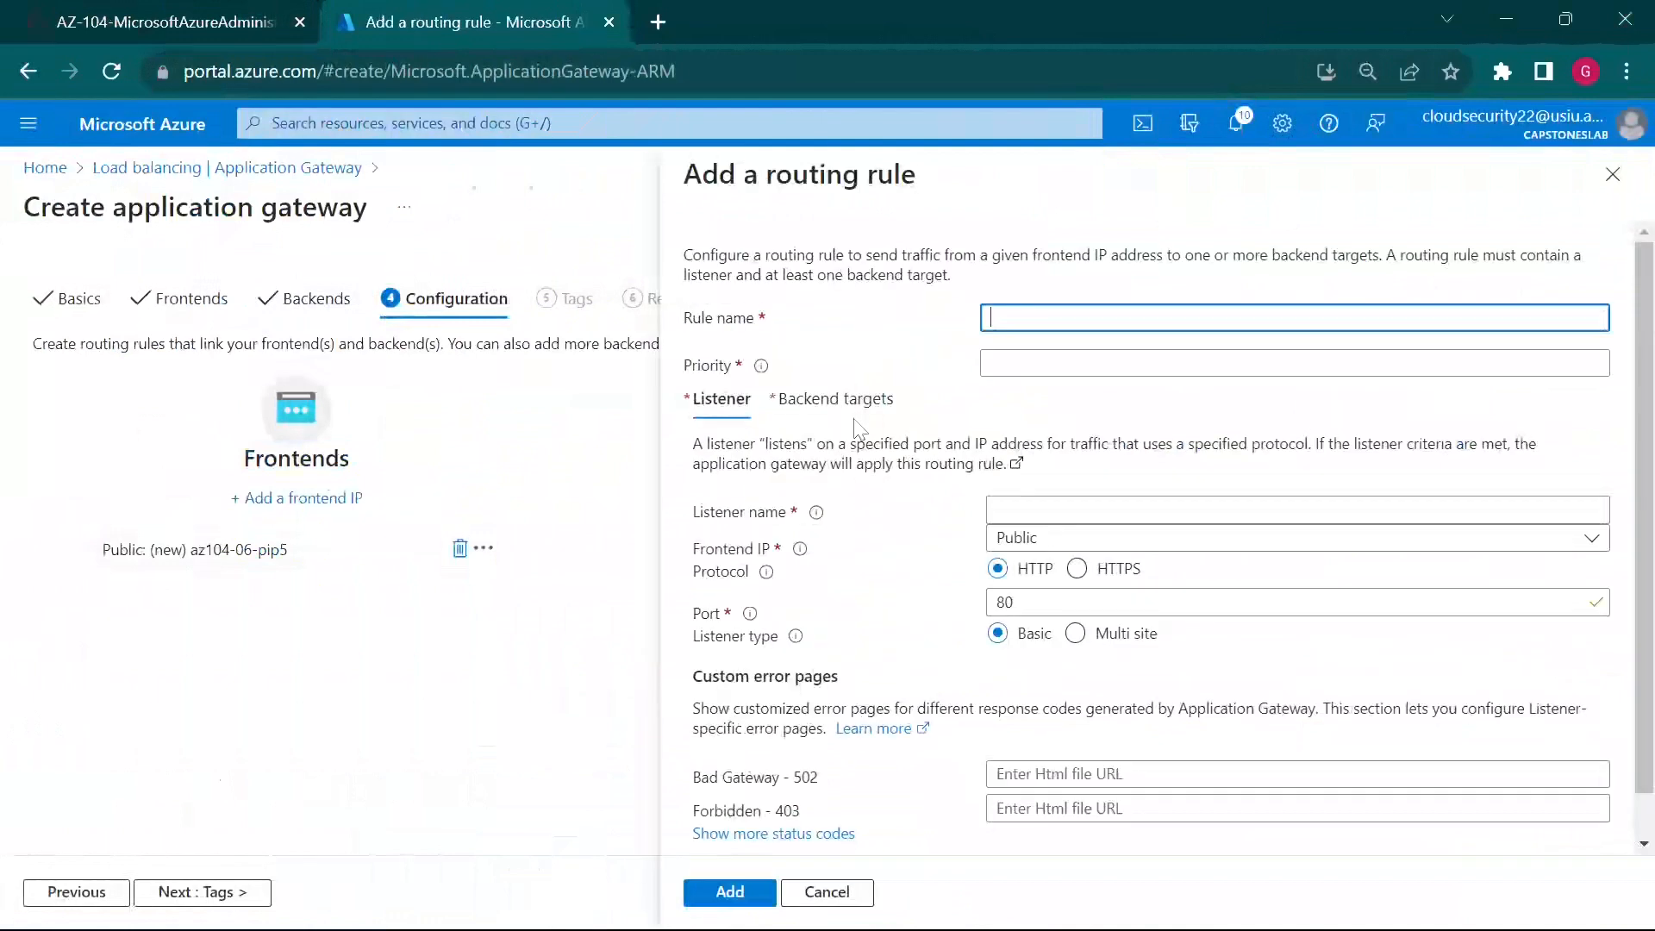
pyautogui.write('az104-06-appgw5-rl1')
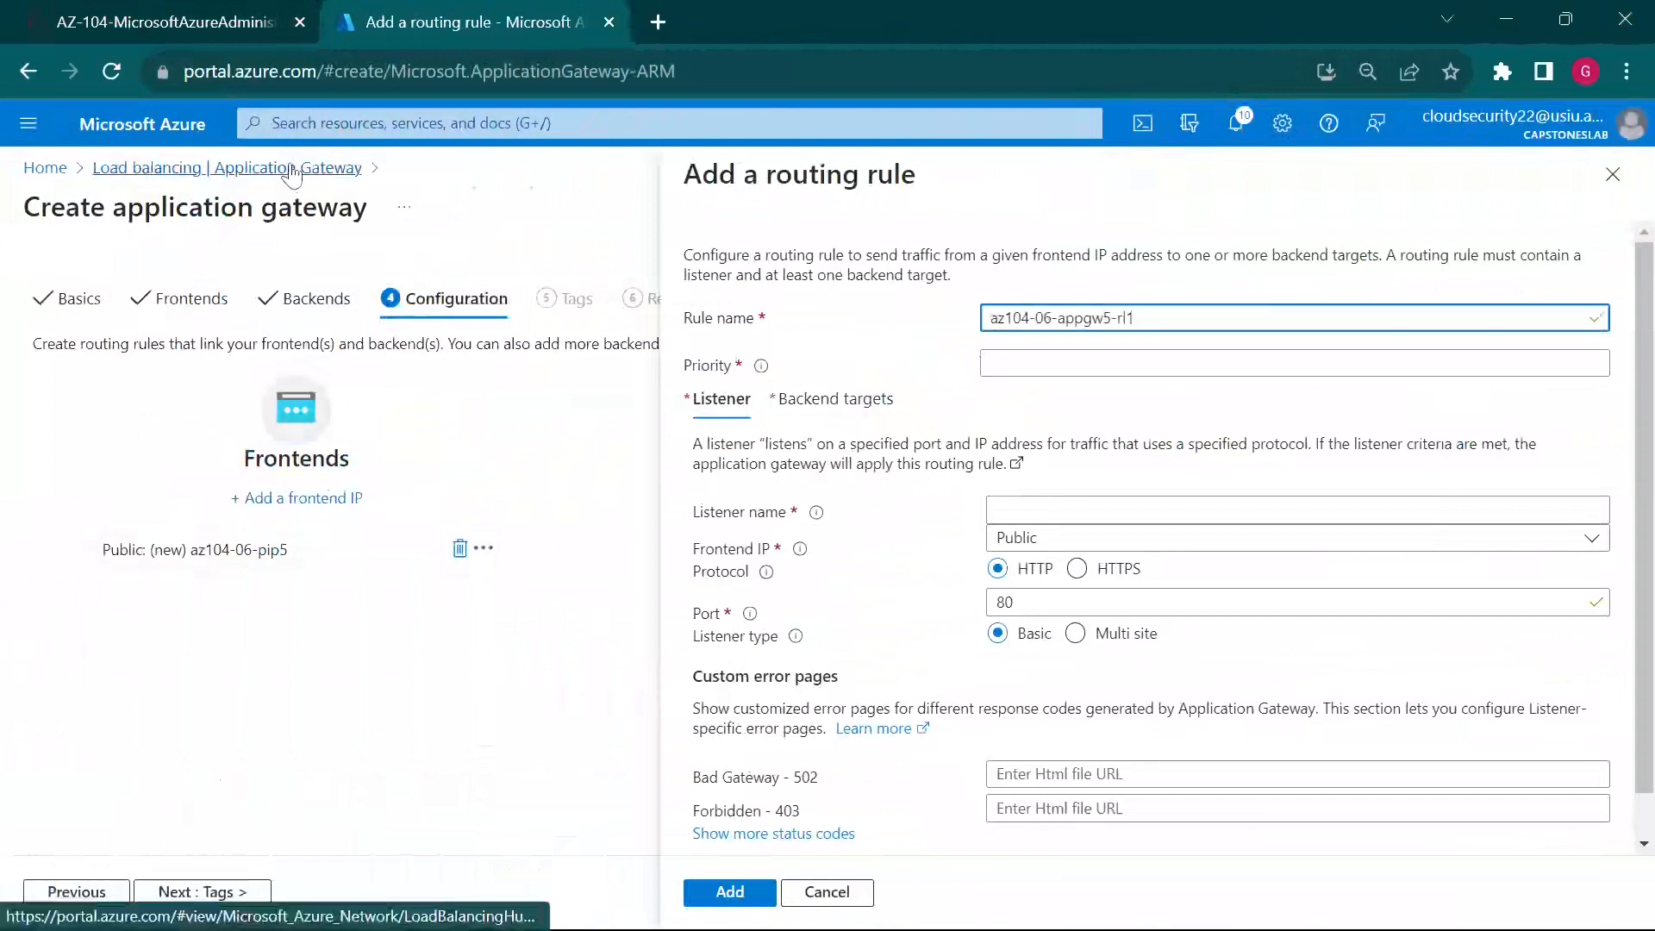
pyautogui.click(182, 26)
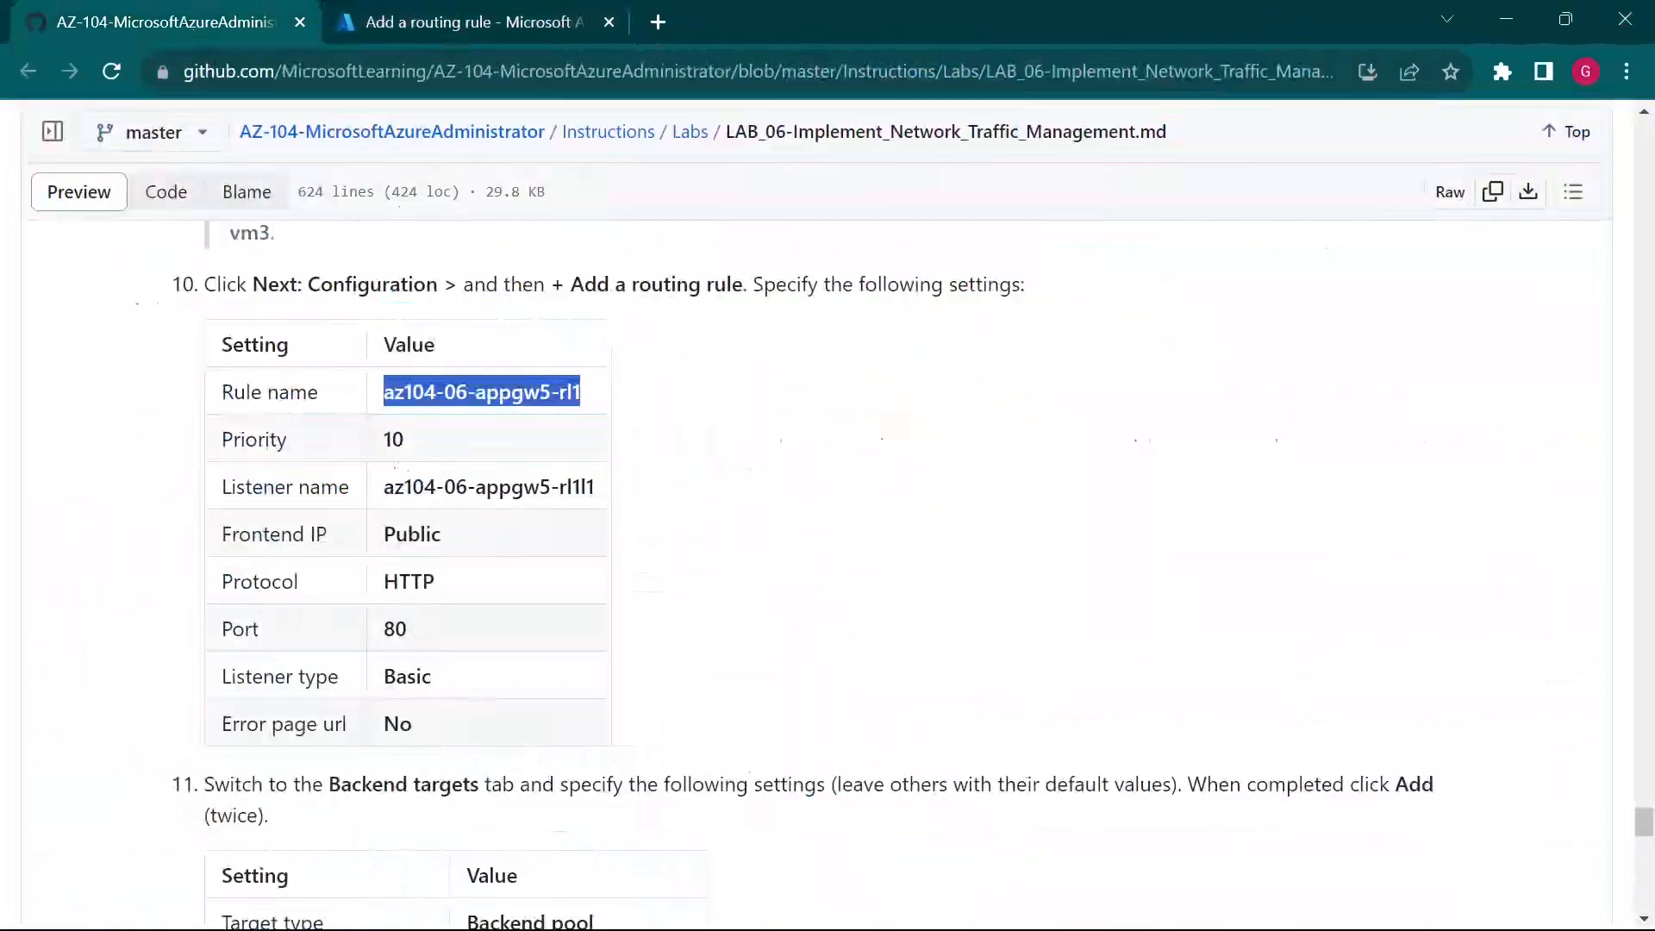
pyautogui.moveTo(383, 489); pyautogui.dragTo(617, 506)
pyautogui.hotkey('ctrl', 'c')
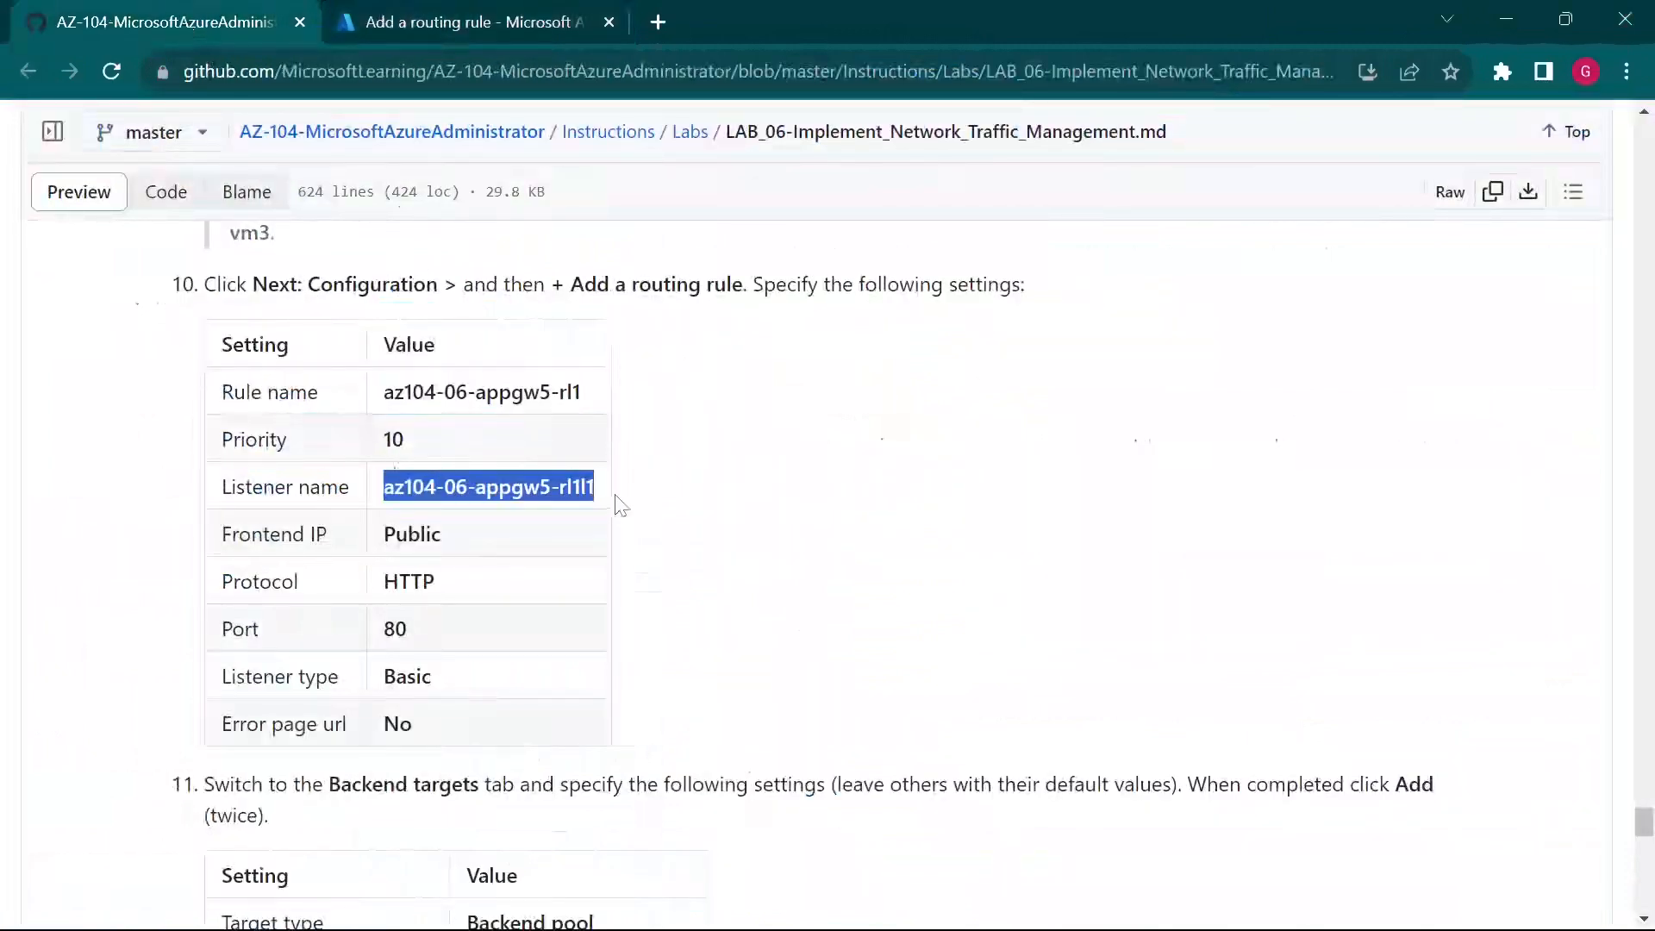
# Step: Set the routing rule's priority to 10 and enter az104-06-appgw5-rl1l1 as the listener name
pyautogui.click(413, 19)
pyautogui.click(993, 363)
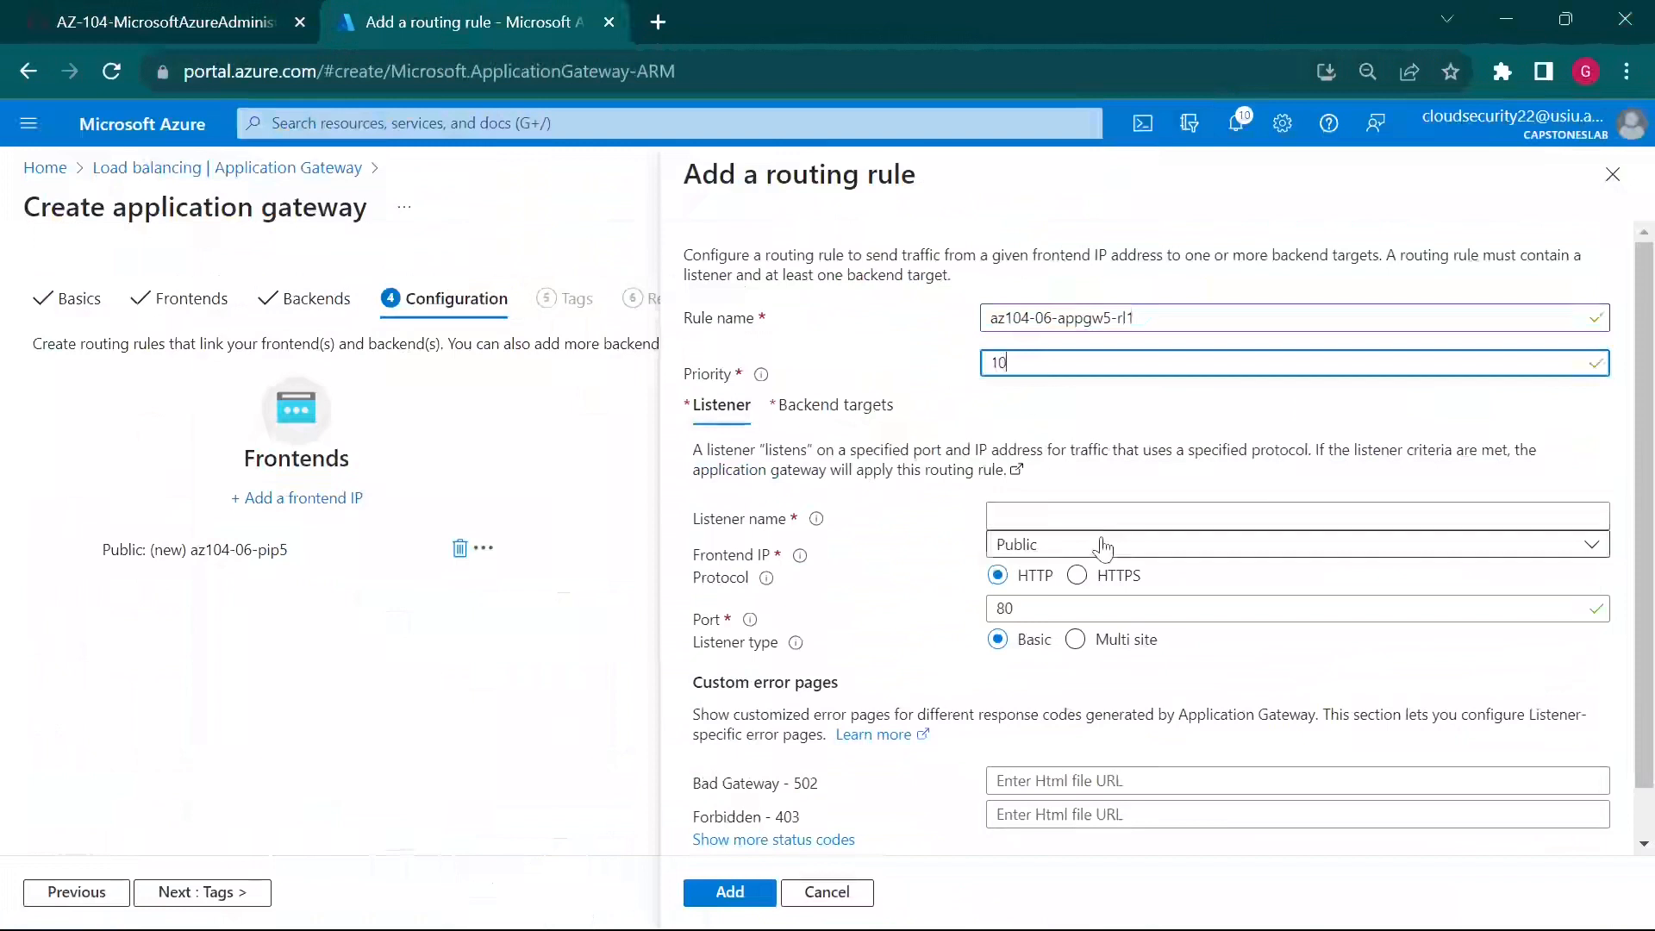
pyautogui.click(997, 516)
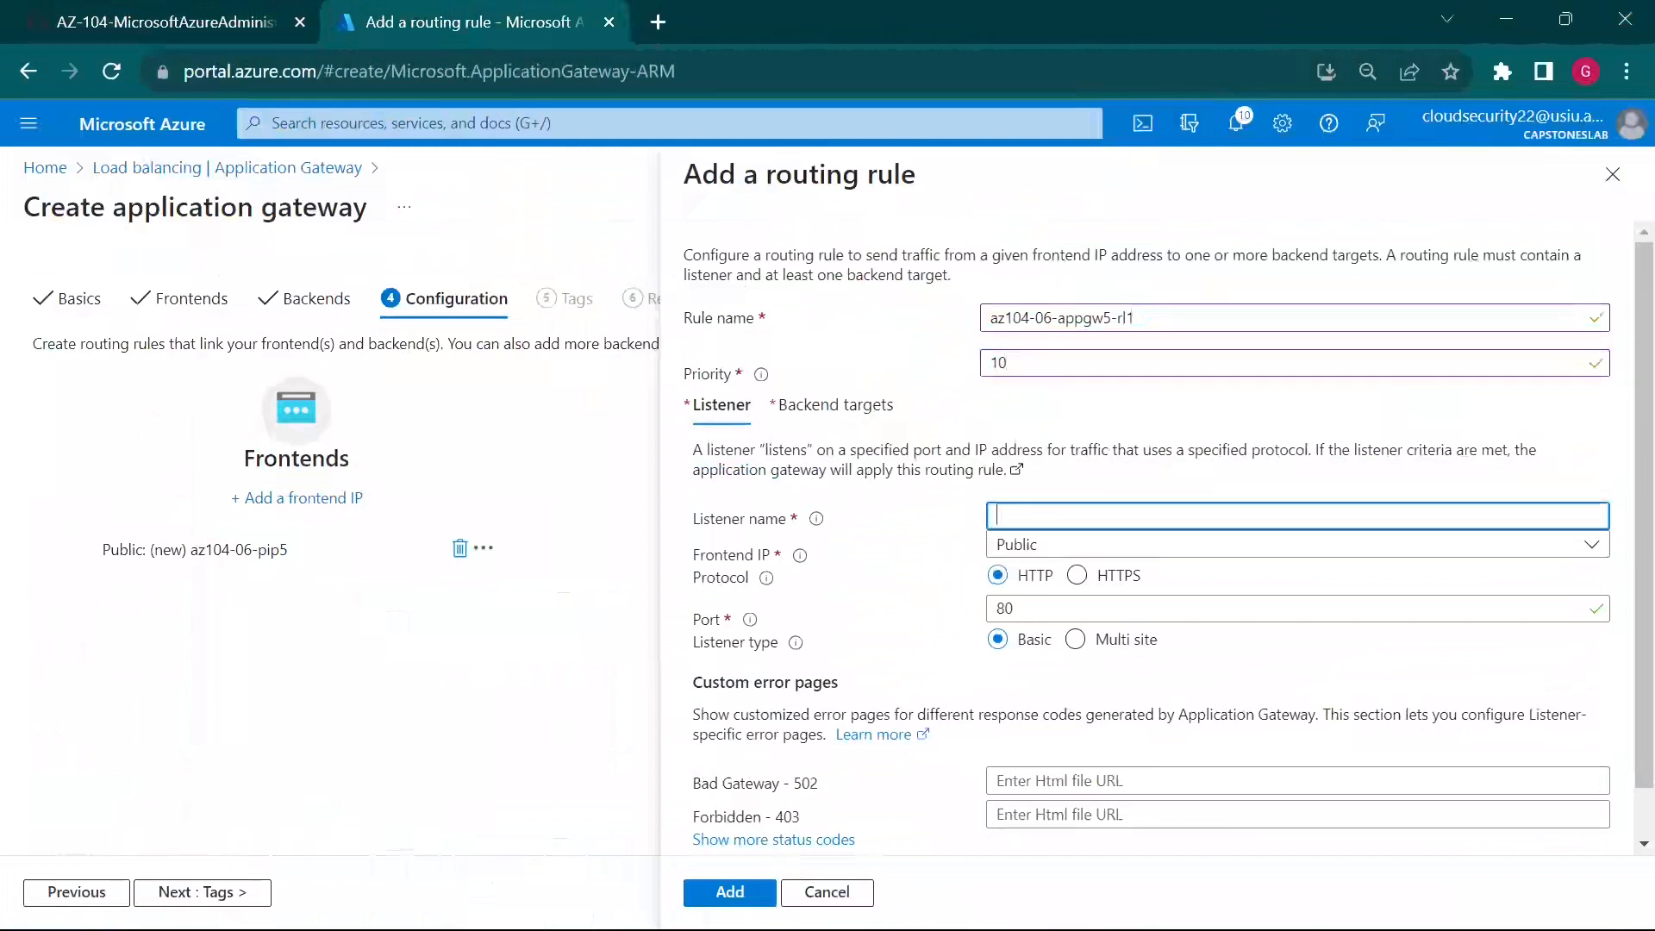
pyautogui.hotkey('ctrl', 'v')
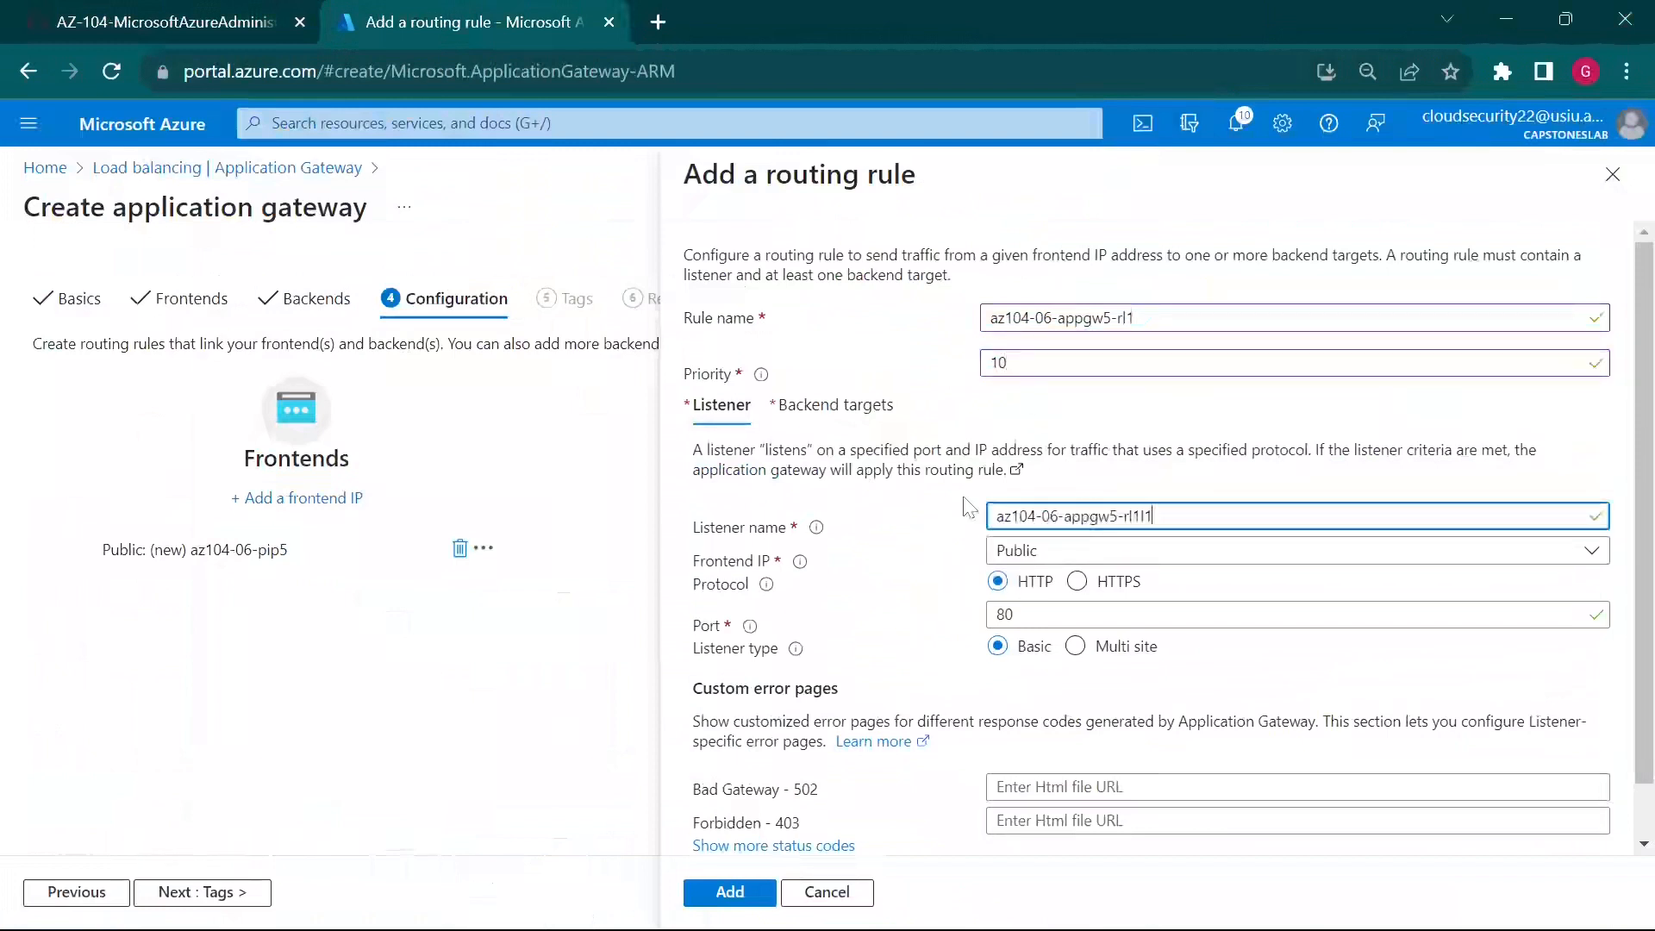
# Step: Compare the listener's frontend IP, protocol, port and listener type in the guide with the routing rule form
pyautogui.click(207, 10)
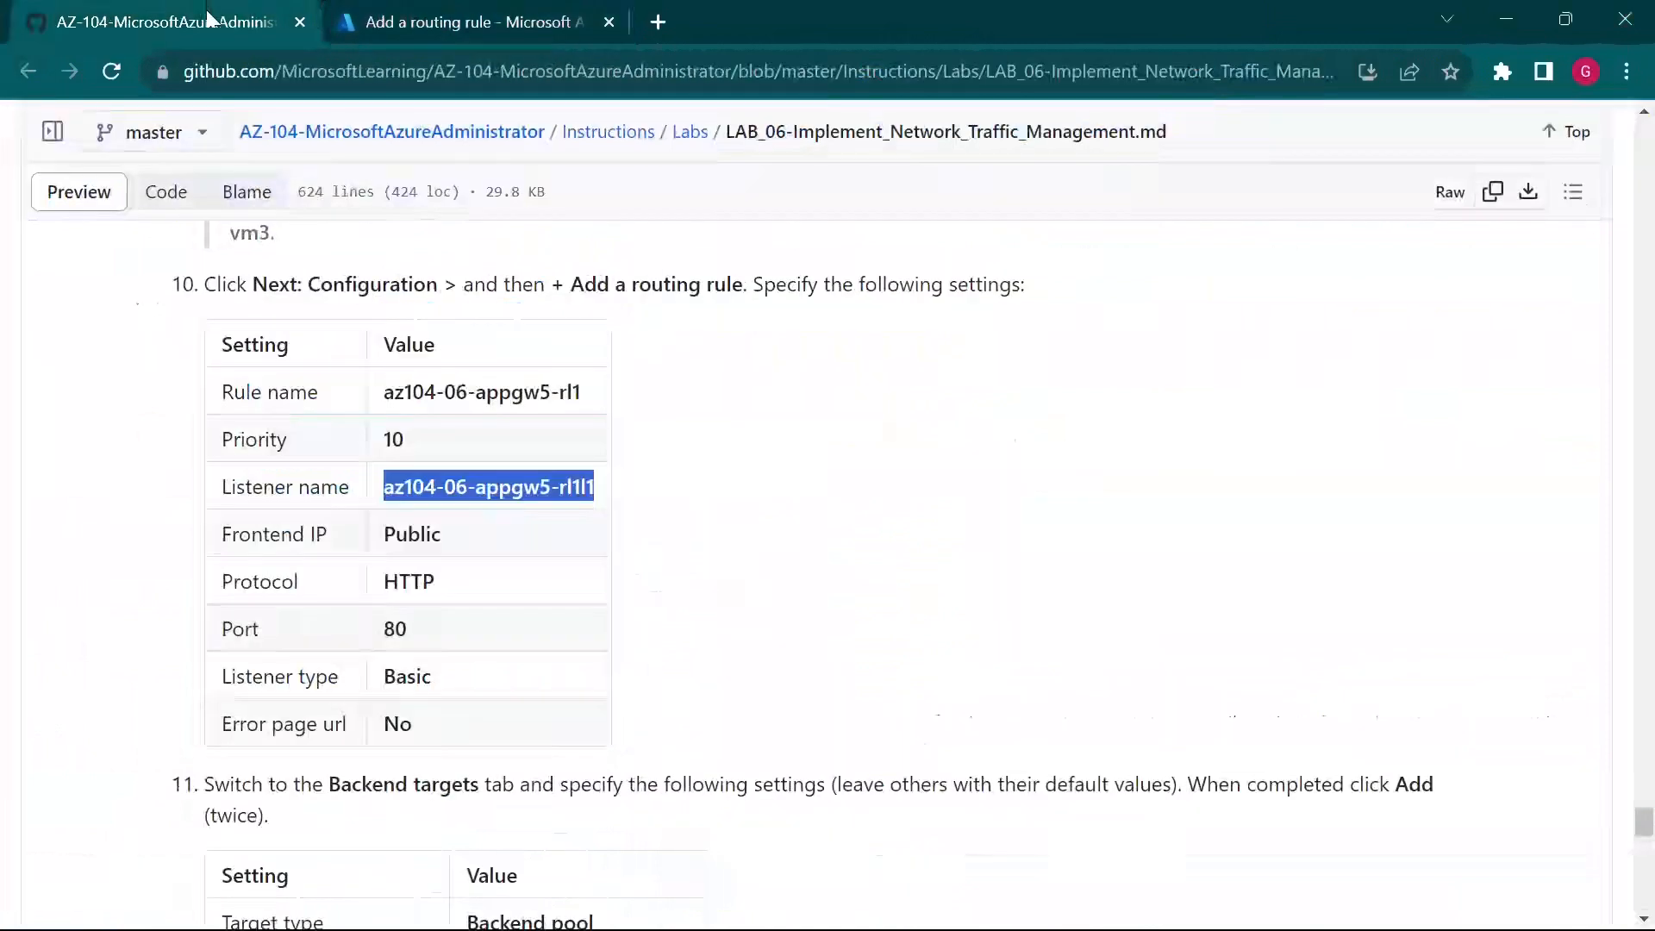
pyautogui.doubleClick(457, 589)
pyautogui.moveTo(444, 642); pyautogui.dragTo(253, 595)
pyautogui.moveTo(454, 683); pyautogui.dragTo(304, 679)
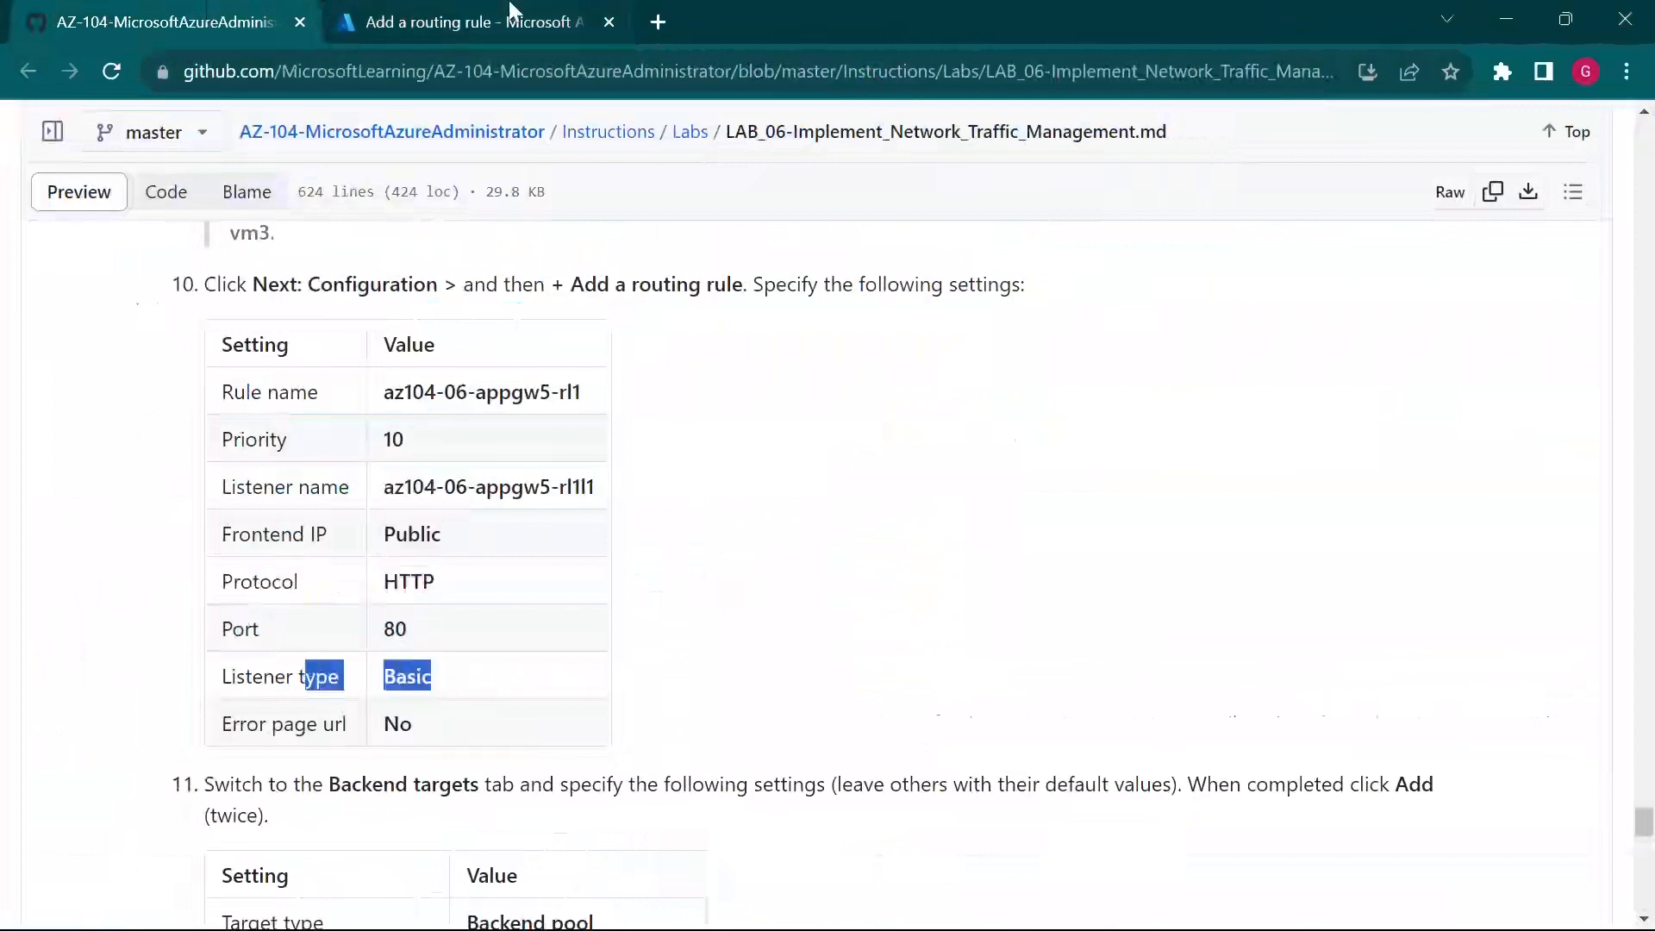
pyautogui.click(515, 12)
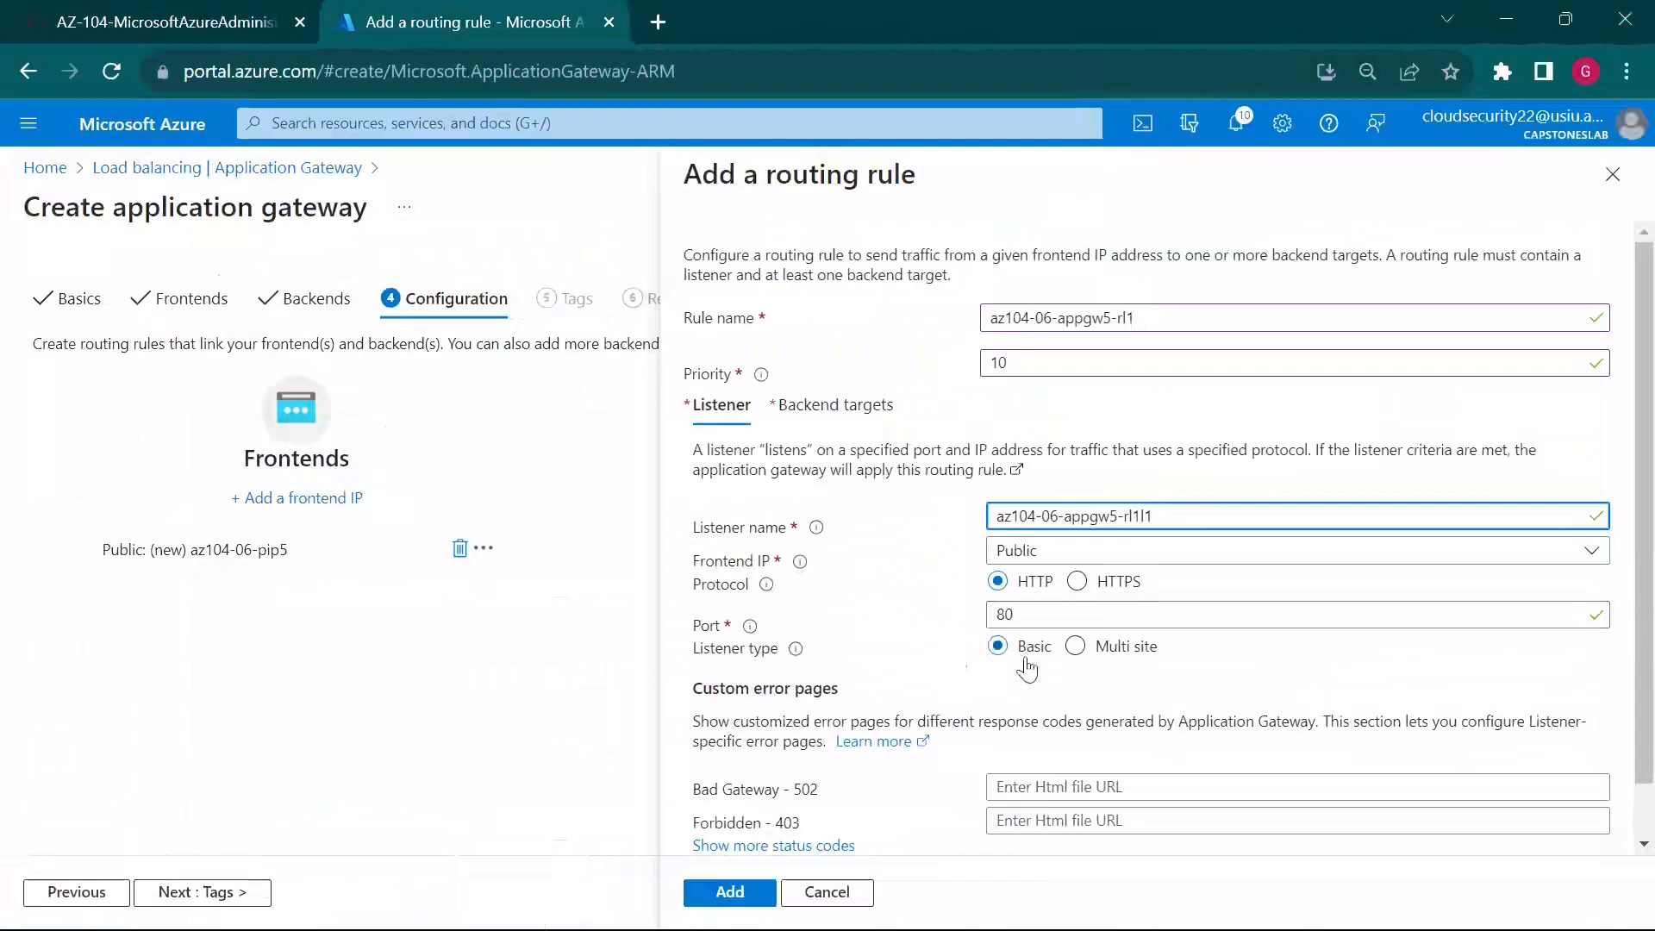
pyautogui.click(203, 11)
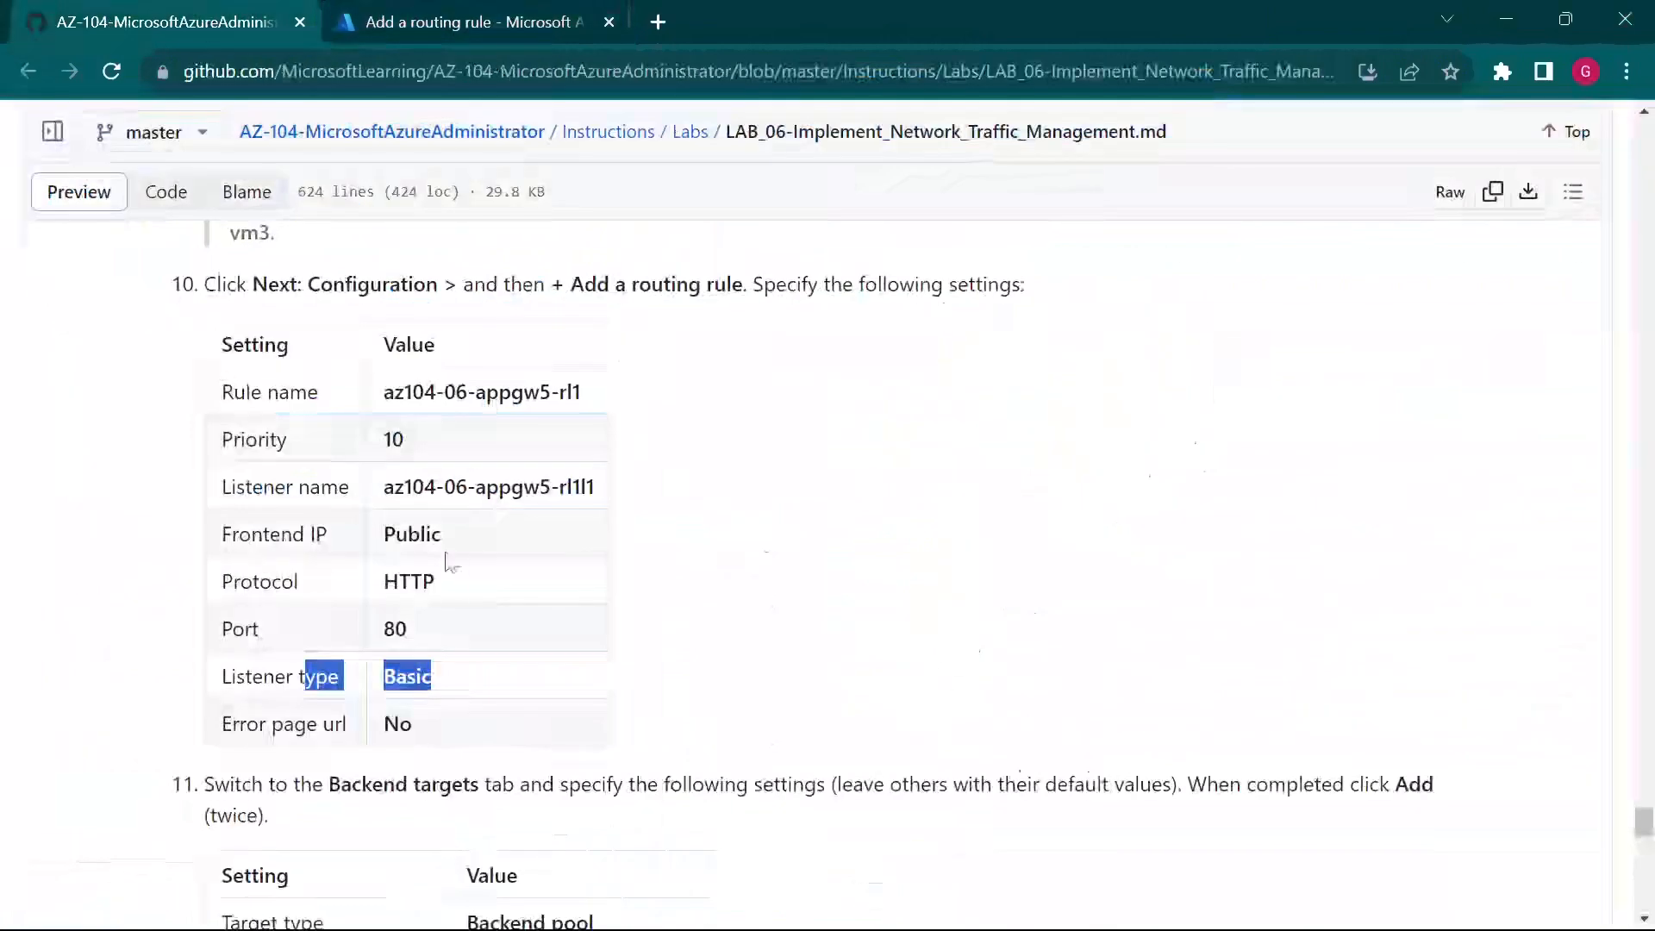
pyautogui.scroll(-1, 470, 630)
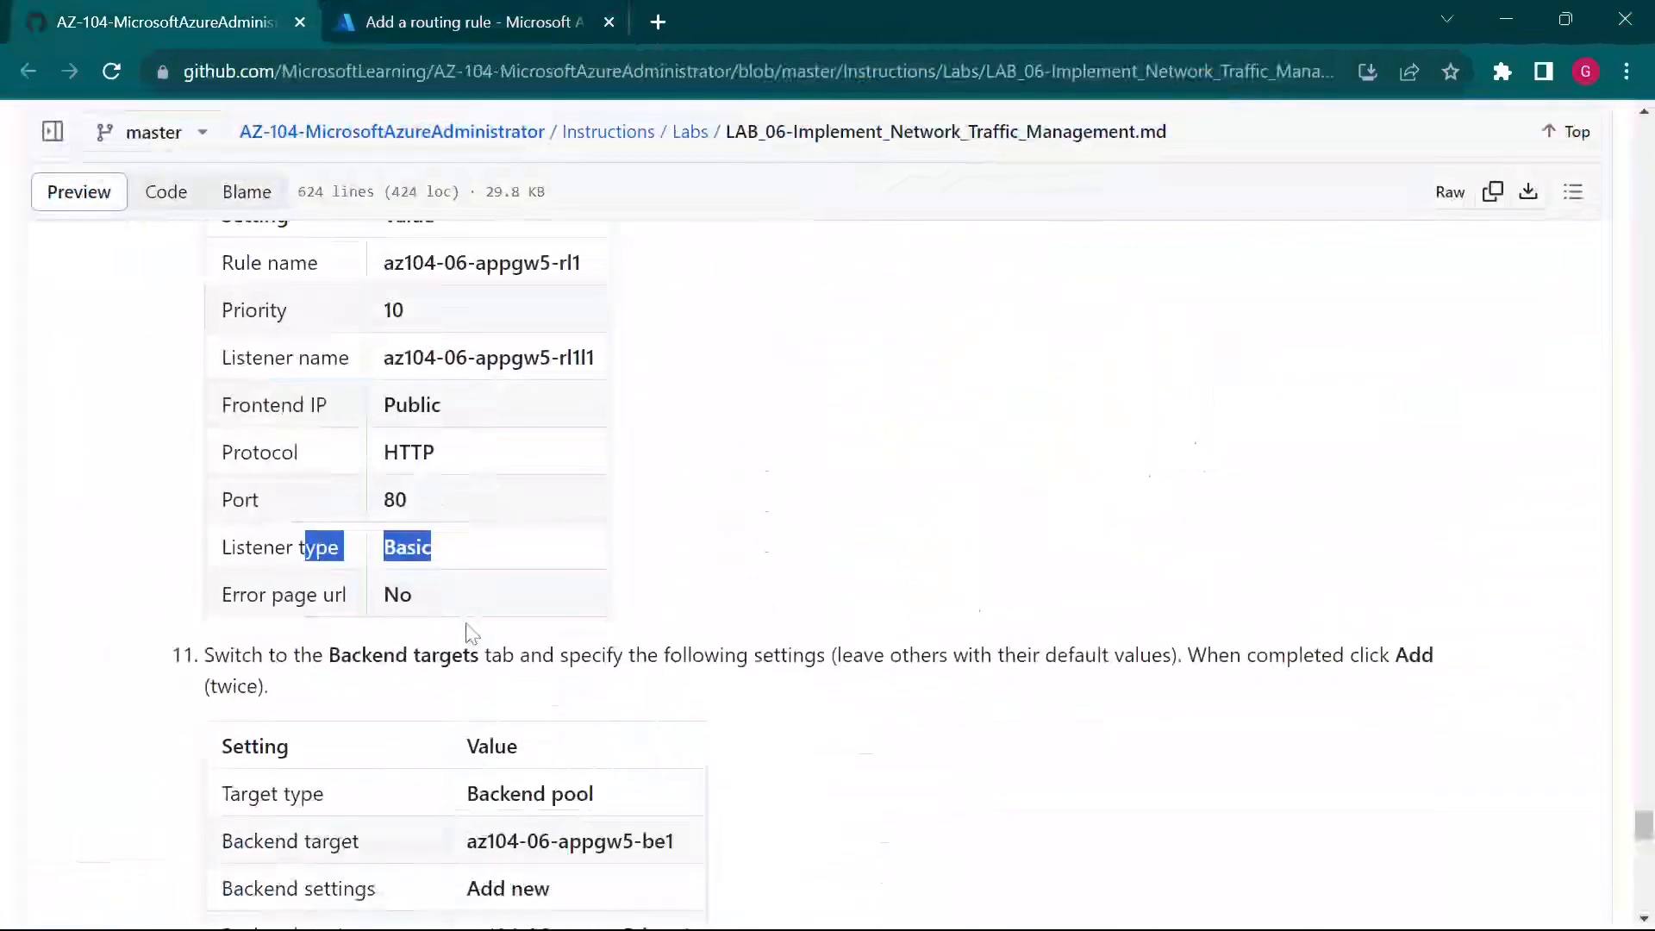
pyautogui.click(457, 10)
pyautogui.scroll(-1, 1000, 690)
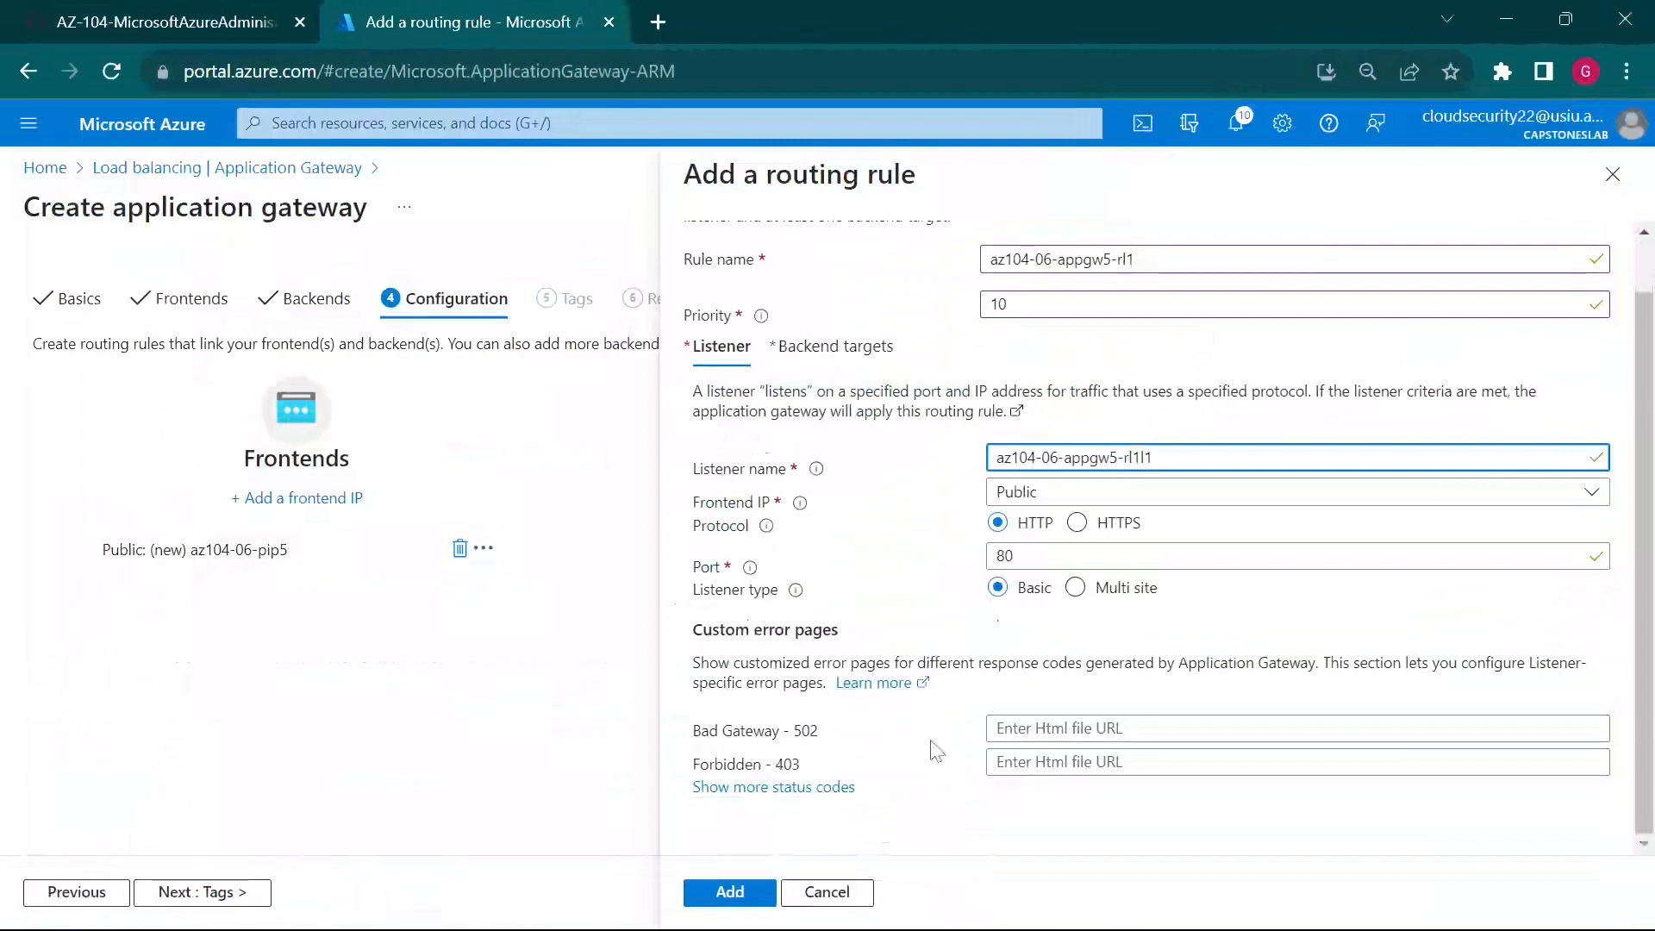
# Step: Examine the listener's custom error page options, including the additional status codes
pyautogui.click(1017, 731)
pyautogui.click(1019, 762)
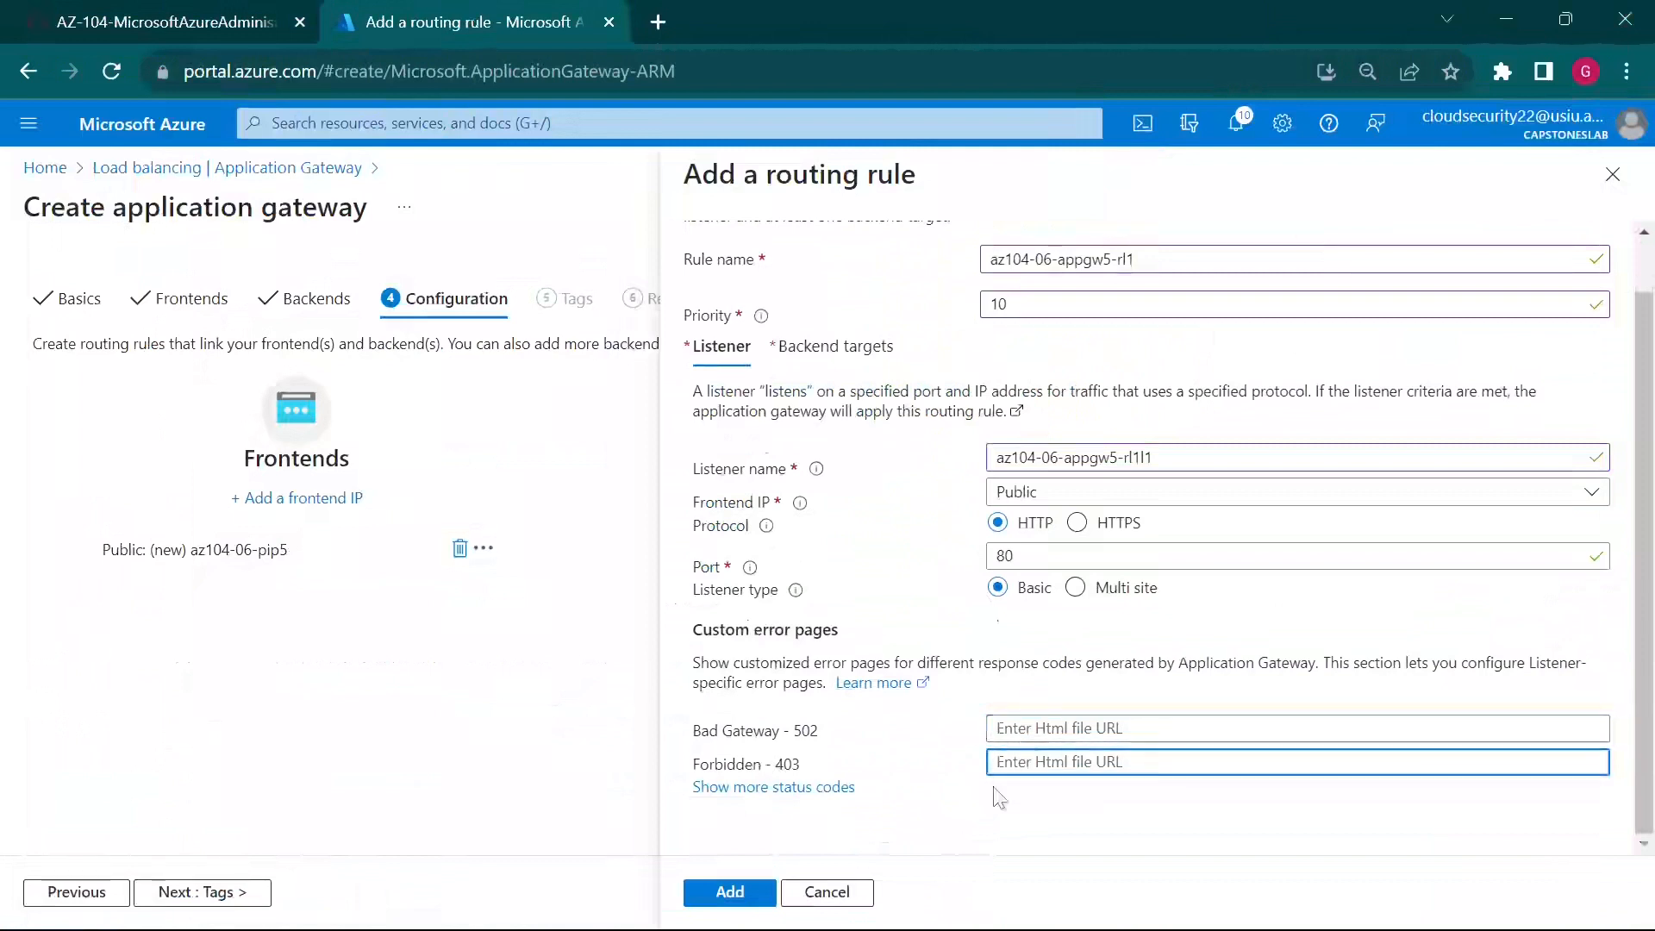
pyautogui.scroll(1, 1026, 752)
pyautogui.scroll(-1, 991, 733)
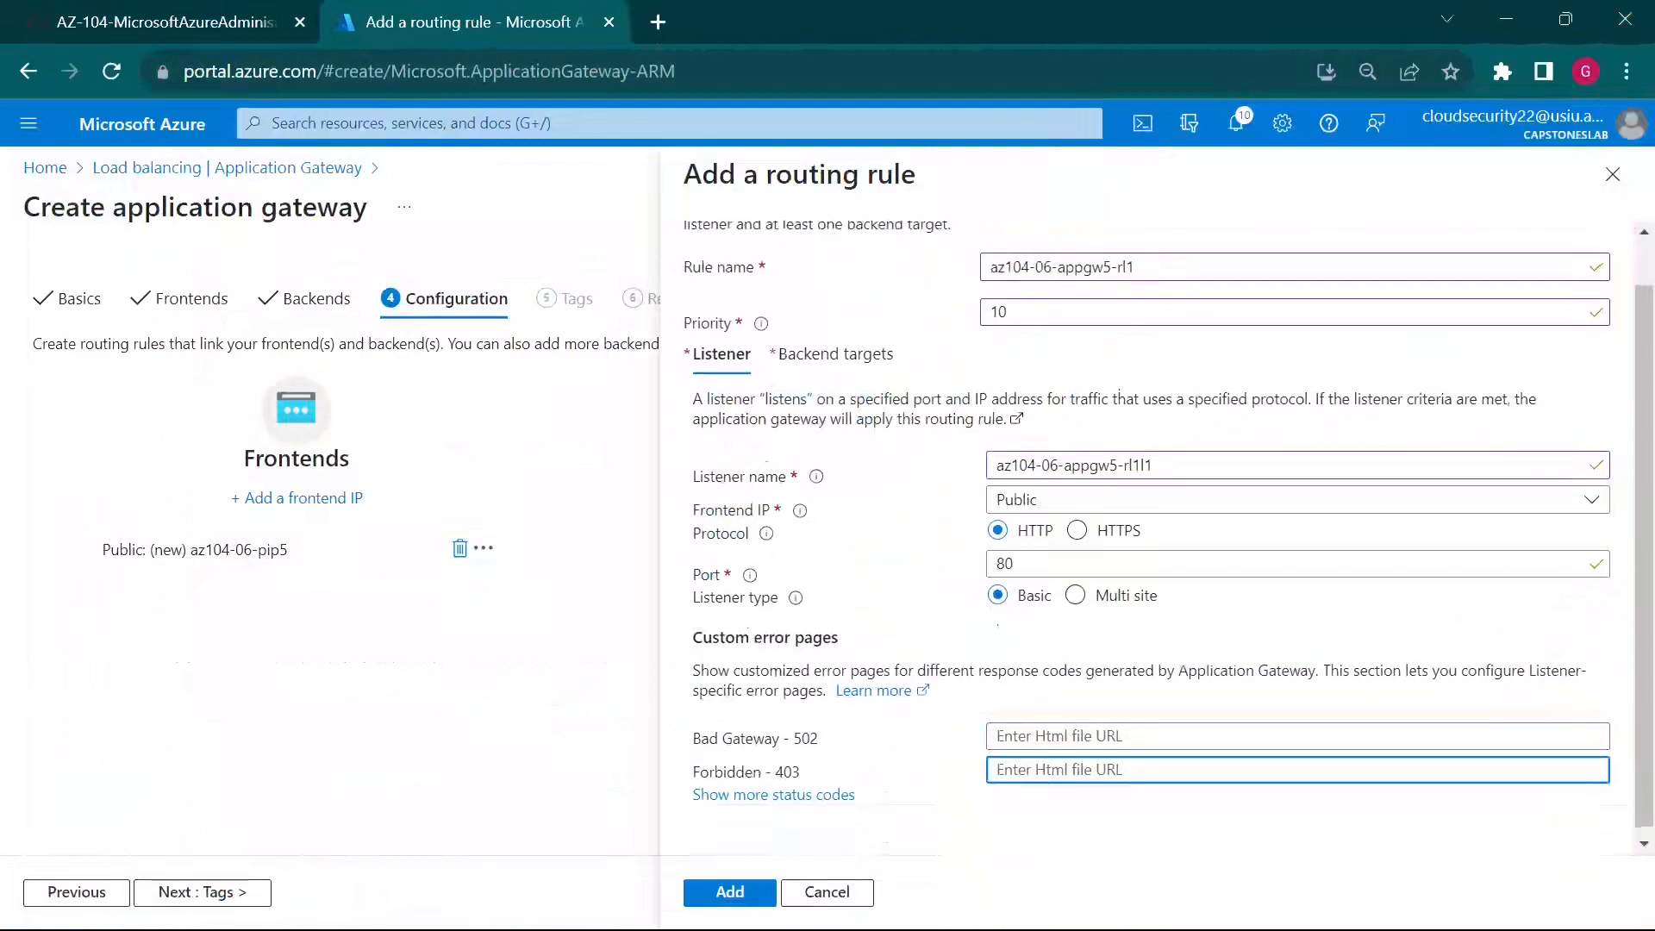
pyautogui.click(831, 788)
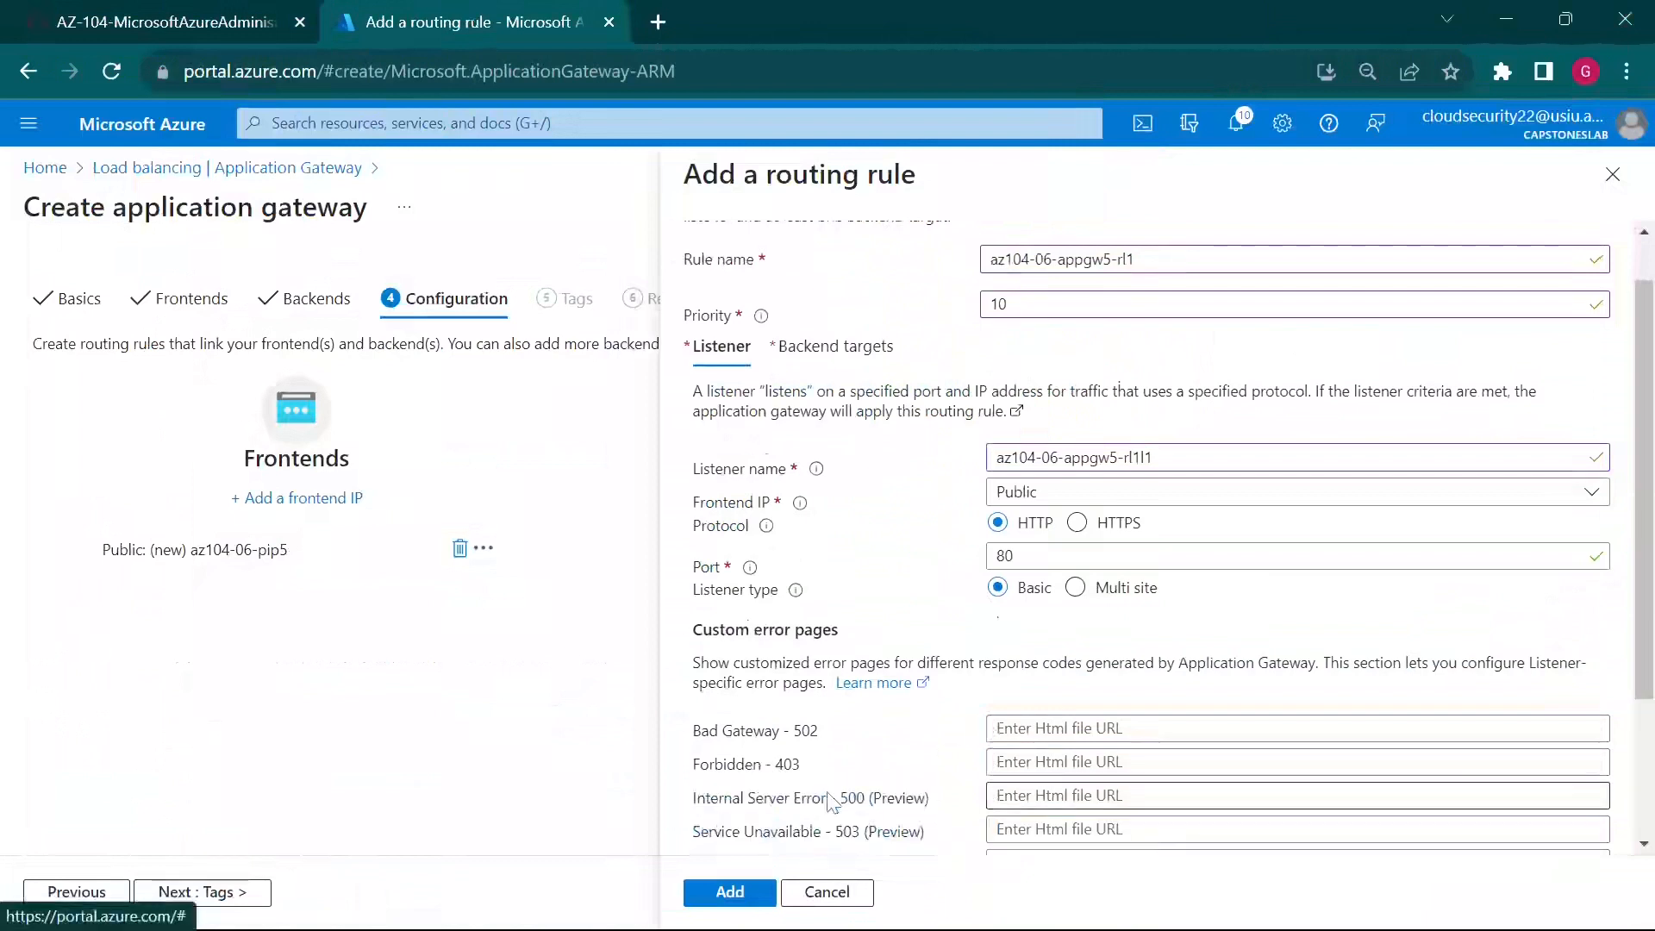
pyautogui.scroll(-4, 841, 789)
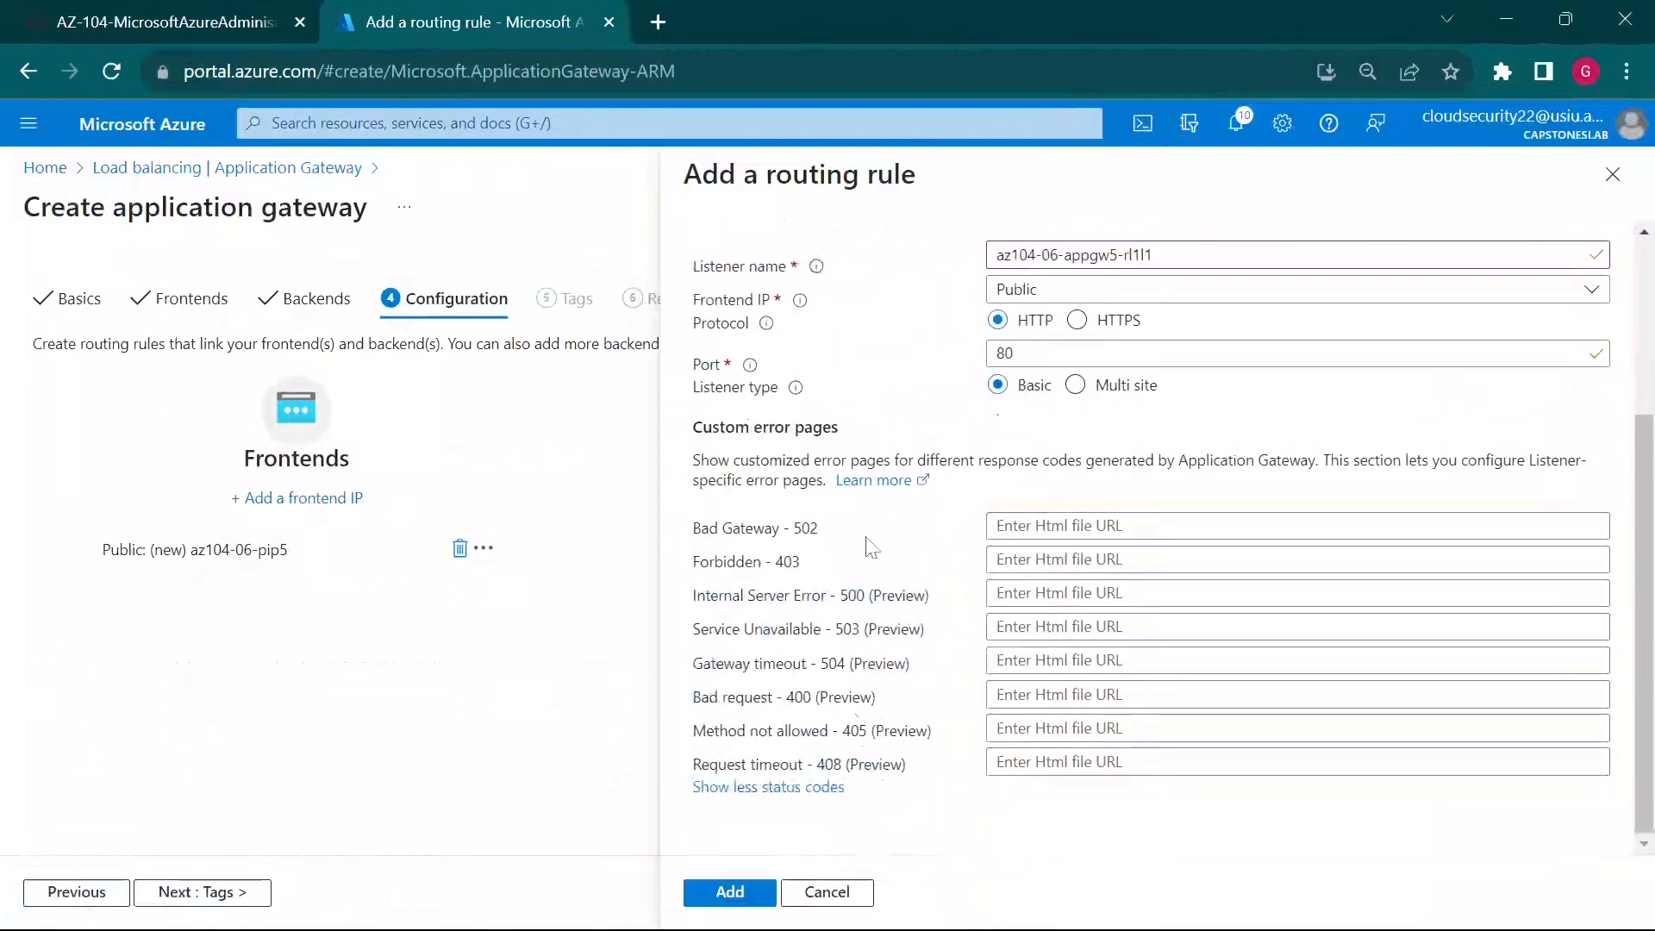
pyautogui.click(768, 787)
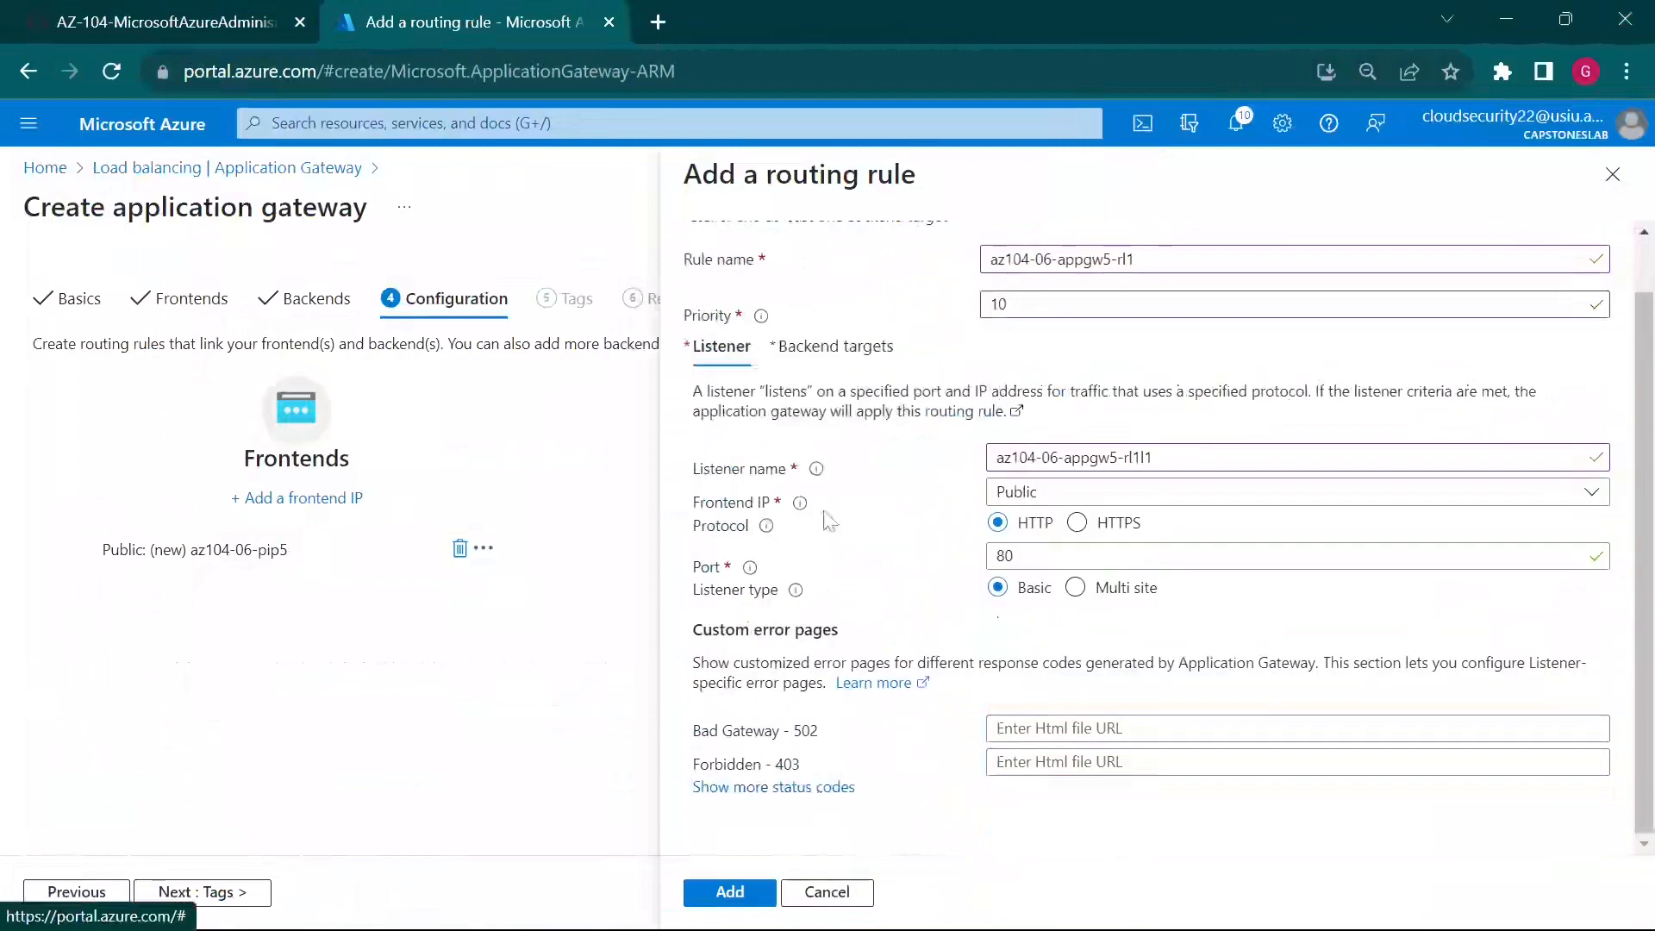
# Step: Check the guide's backend target instructions and open the routing rule's backend target settings
pyautogui.click(160, 15)
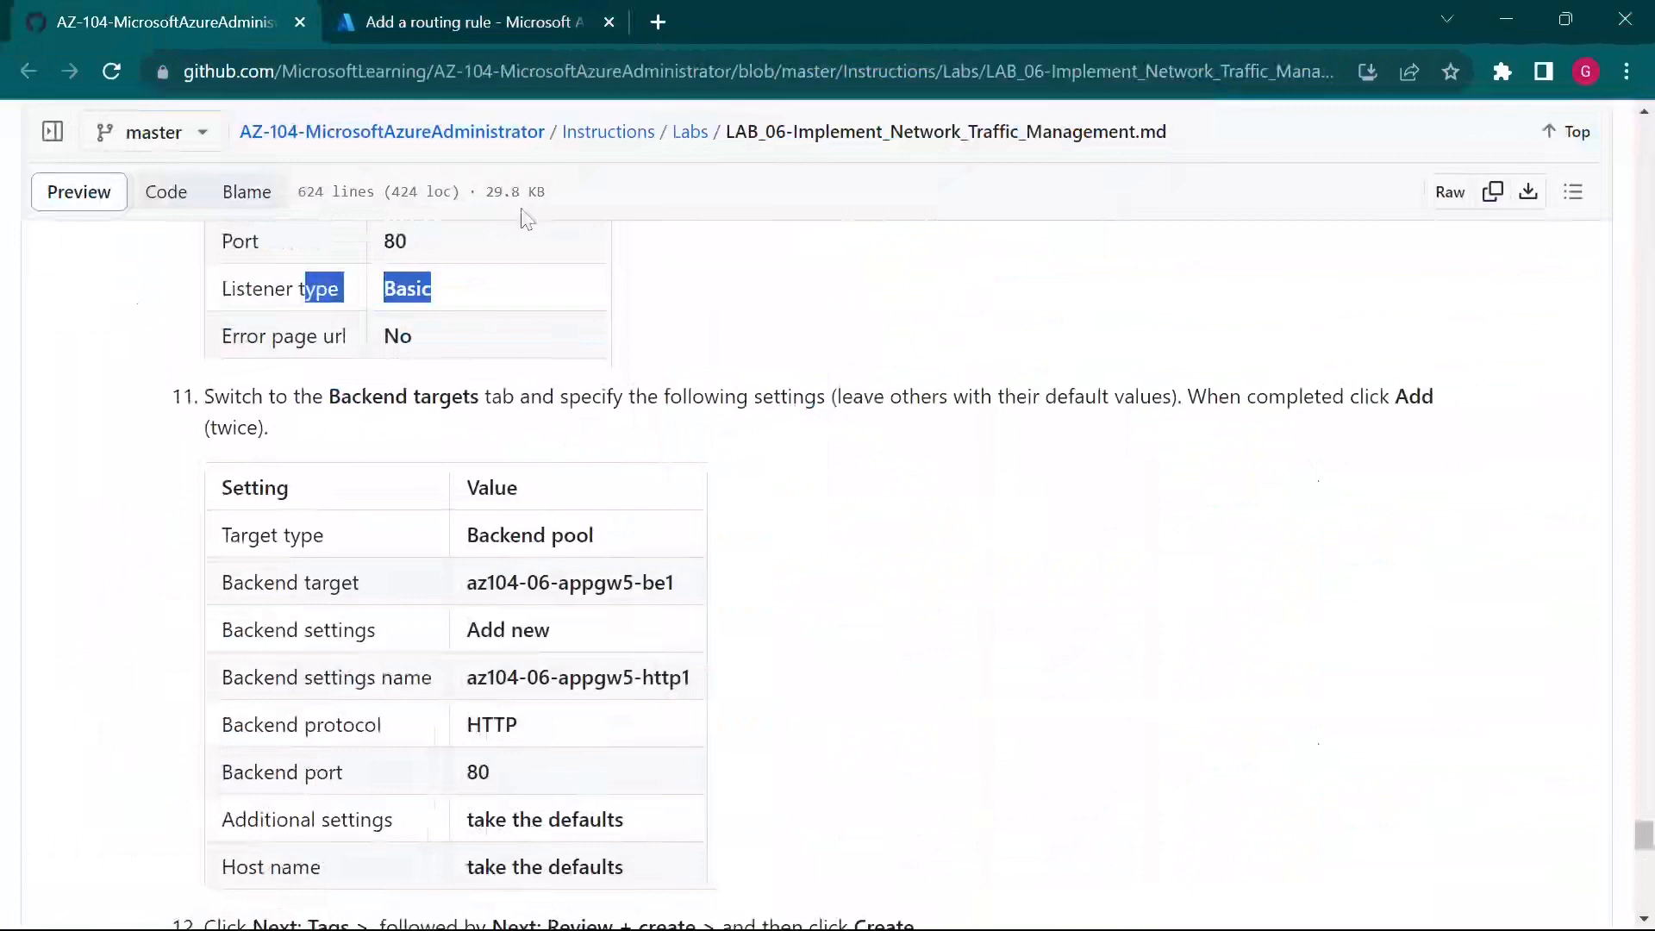
pyautogui.click(478, 17)
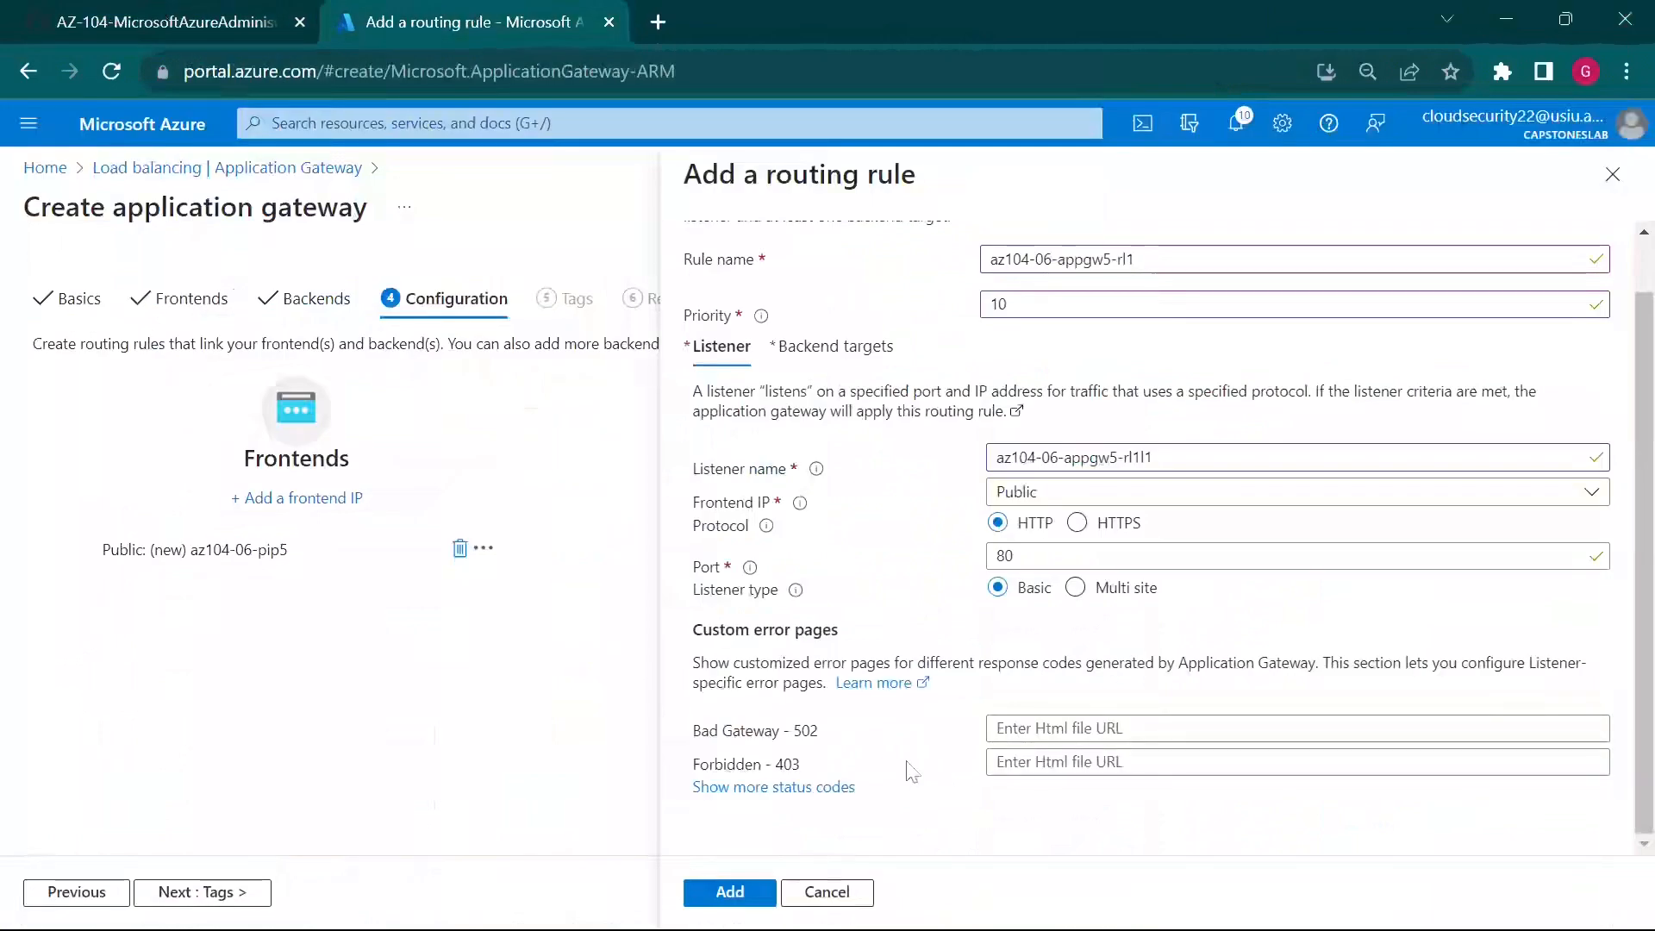
pyautogui.click(746, 893)
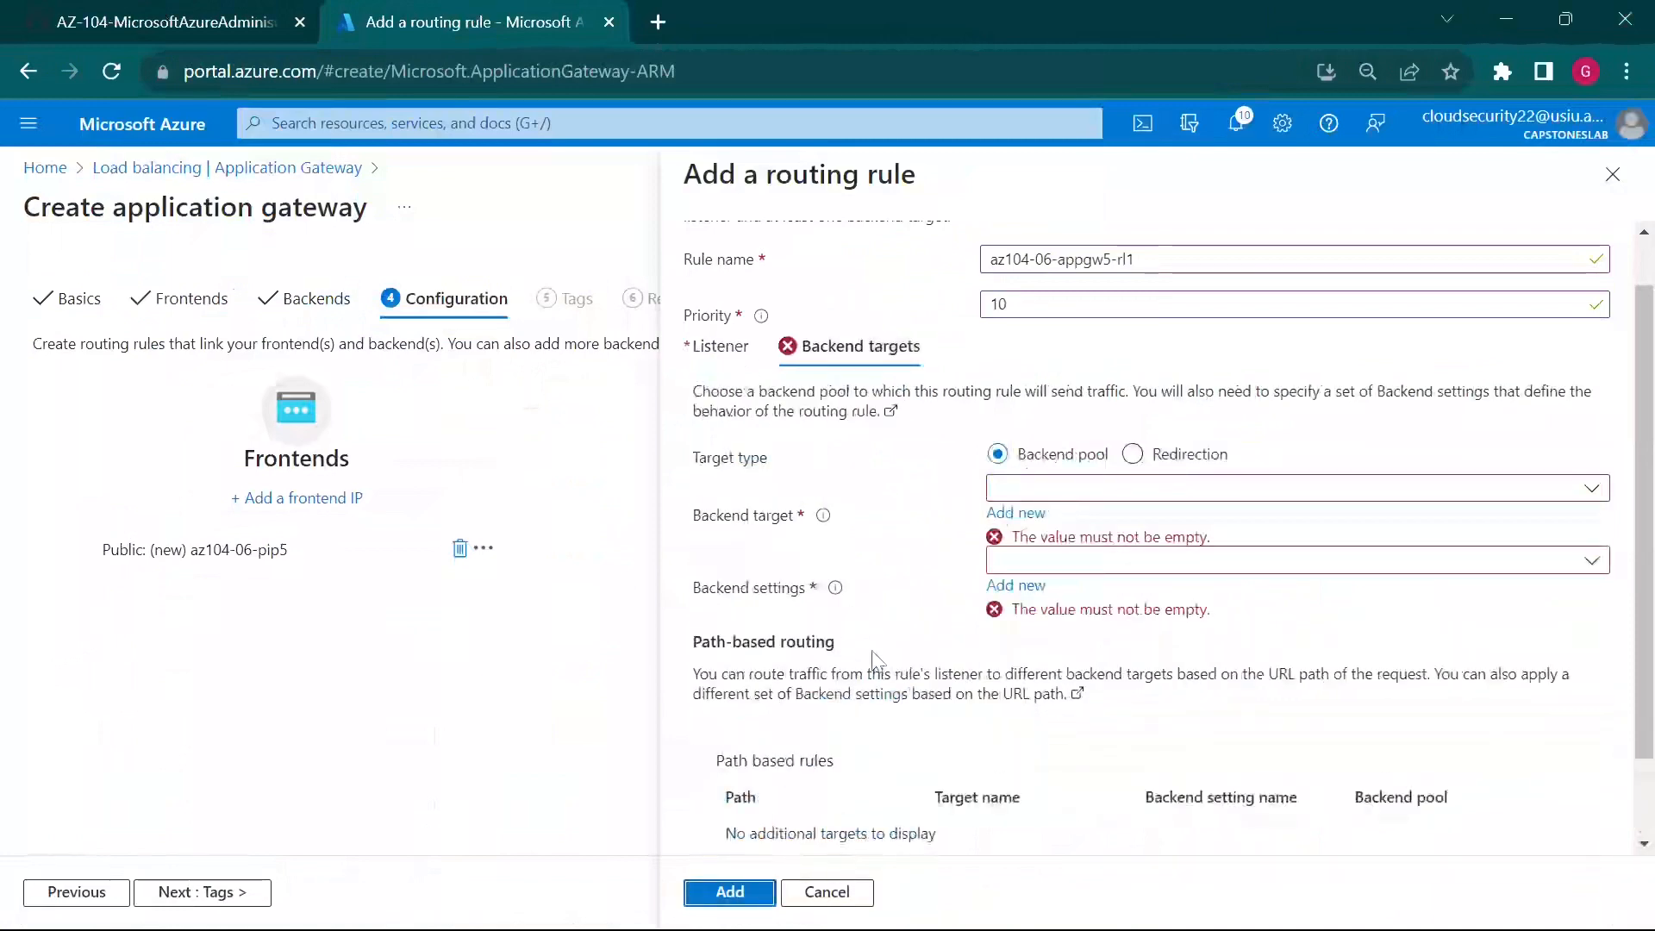
pyautogui.click(197, 12)
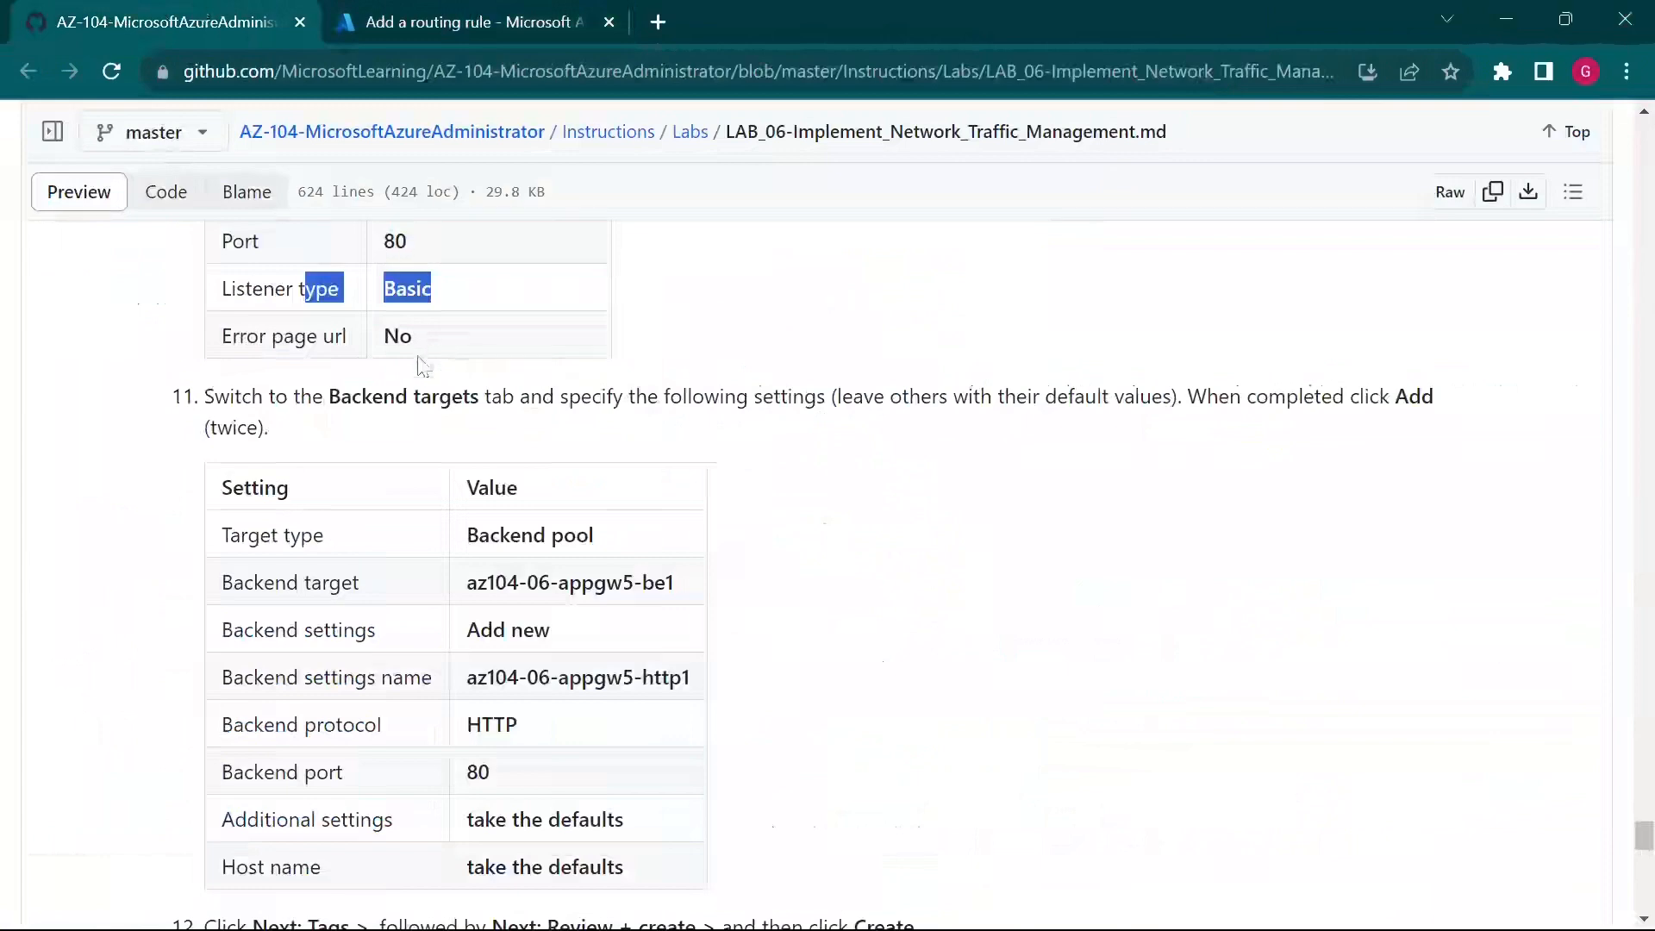
pyautogui.click(437, 12)
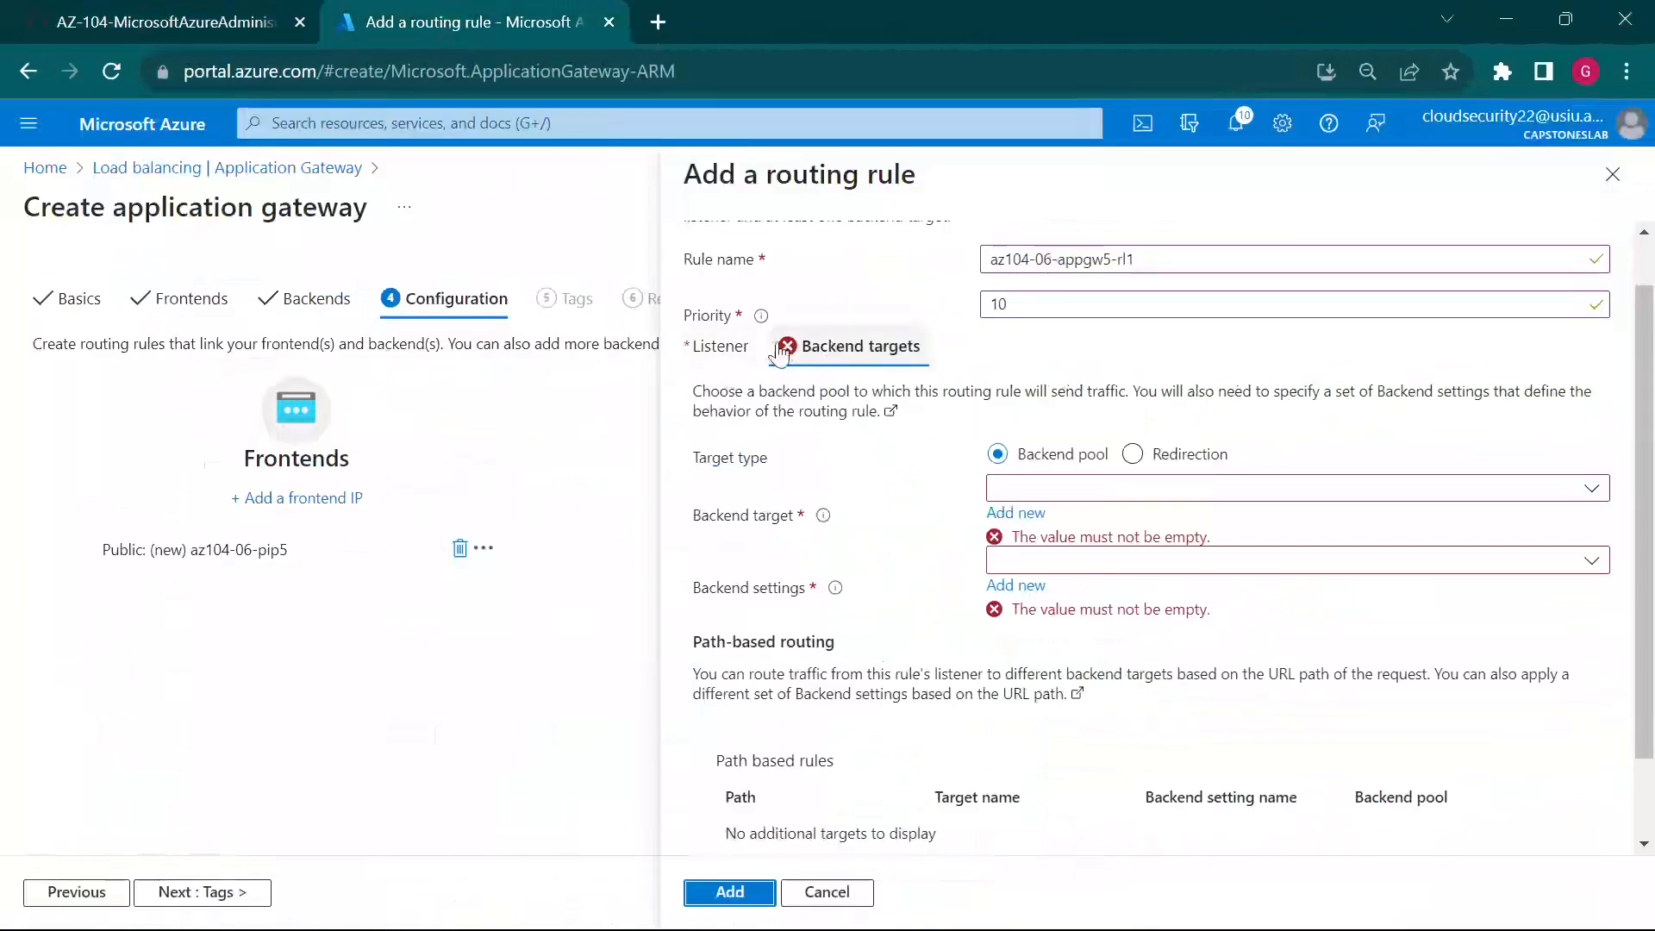
pyautogui.click(743, 348)
pyautogui.click(847, 347)
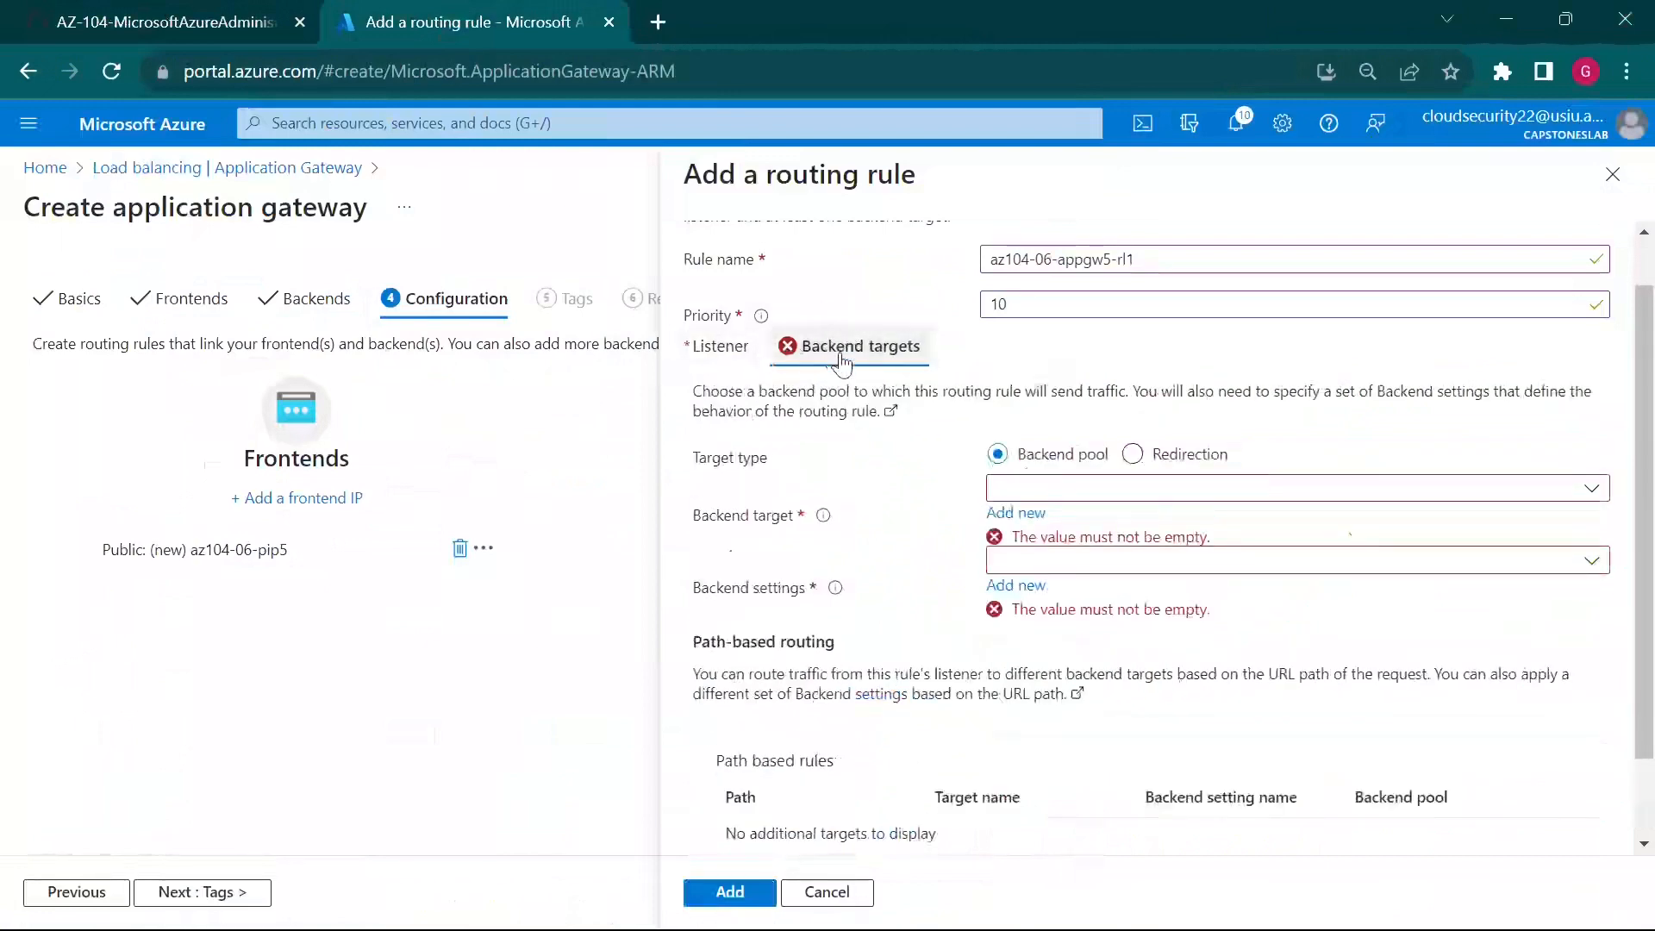
# Step: Look up the backend target in the guide and select az104-06-appgw5-be1 as the rule's backend target
pyautogui.click(172, 26)
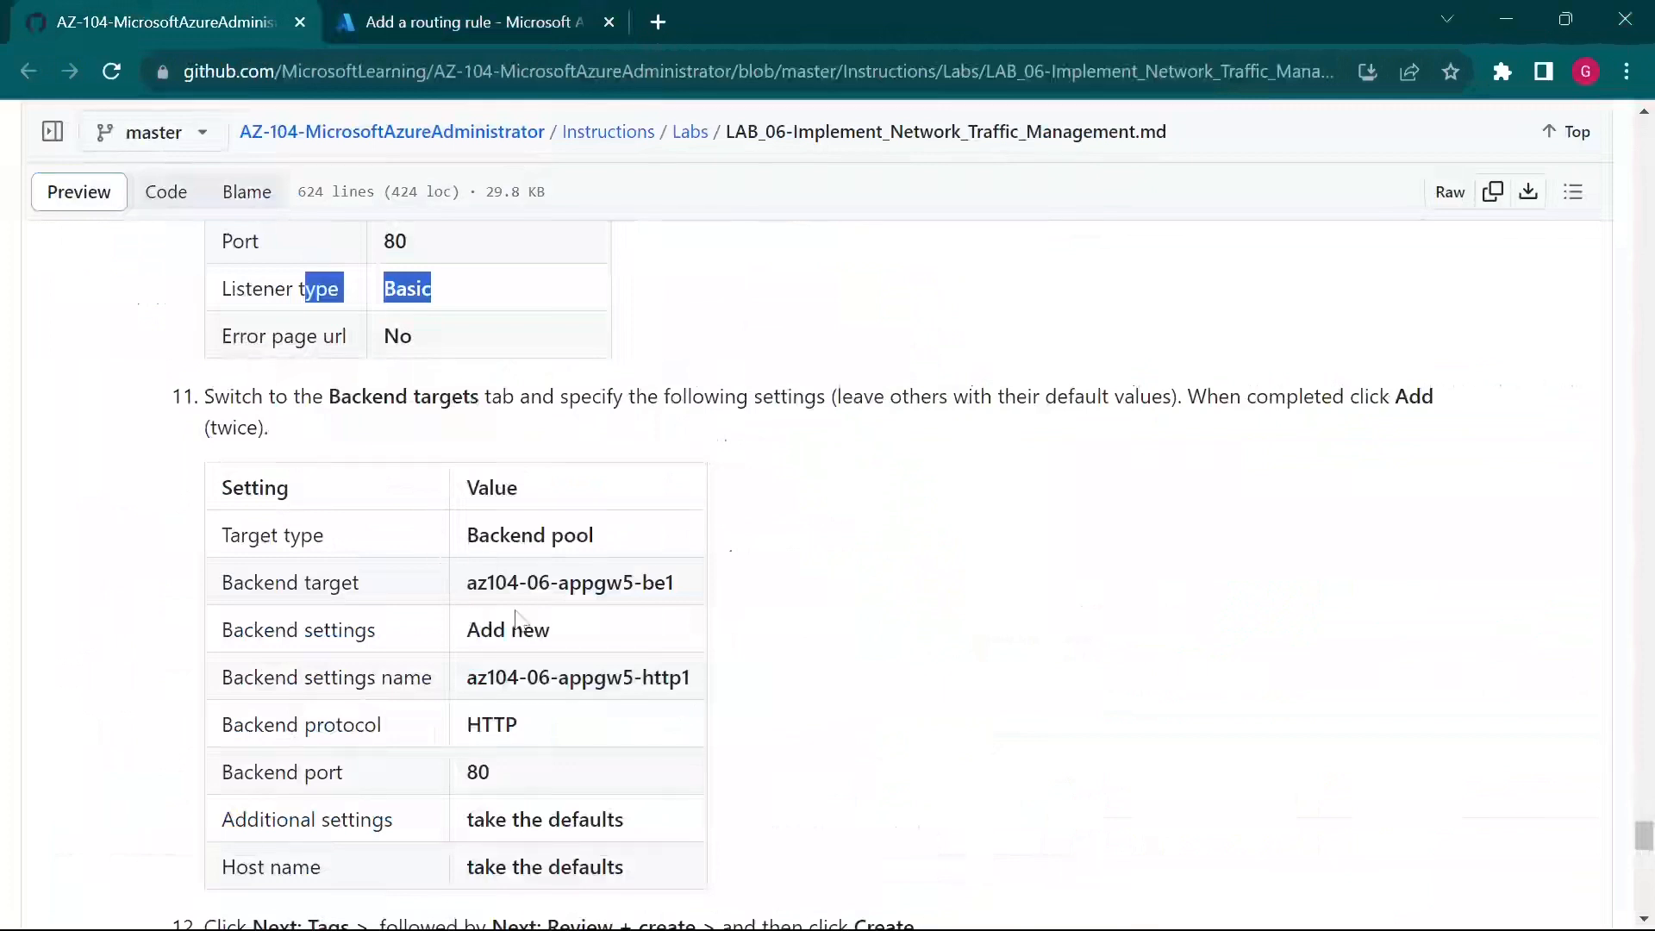
pyautogui.moveTo(466, 583); pyautogui.dragTo(676, 583)
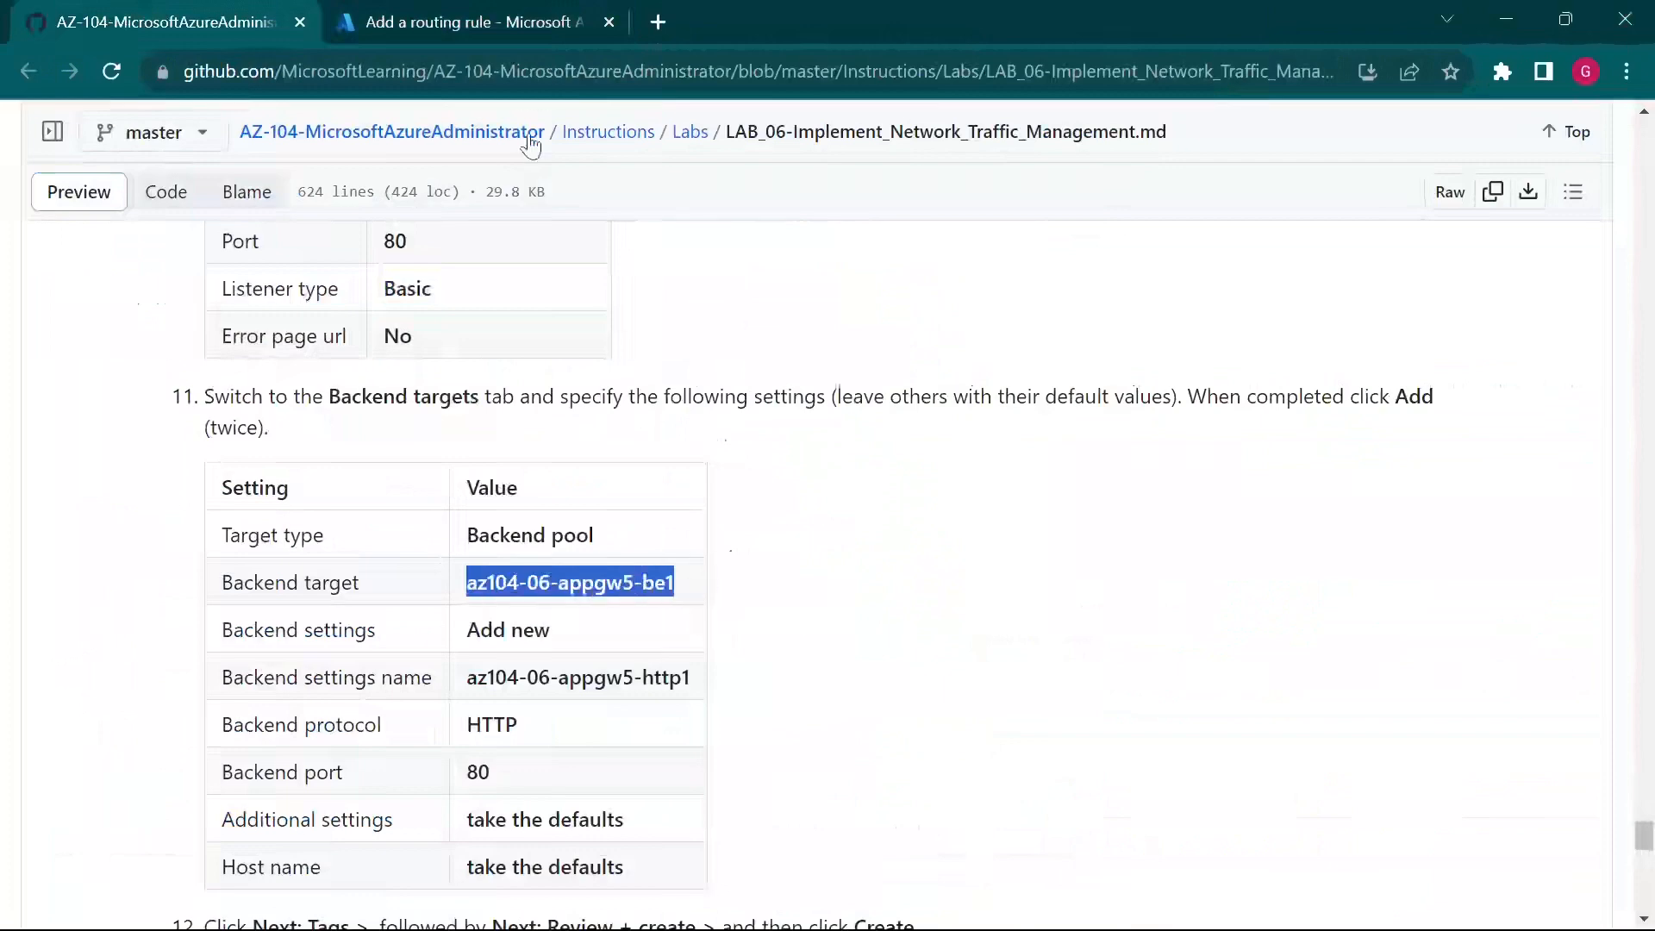
pyautogui.click(483, 19)
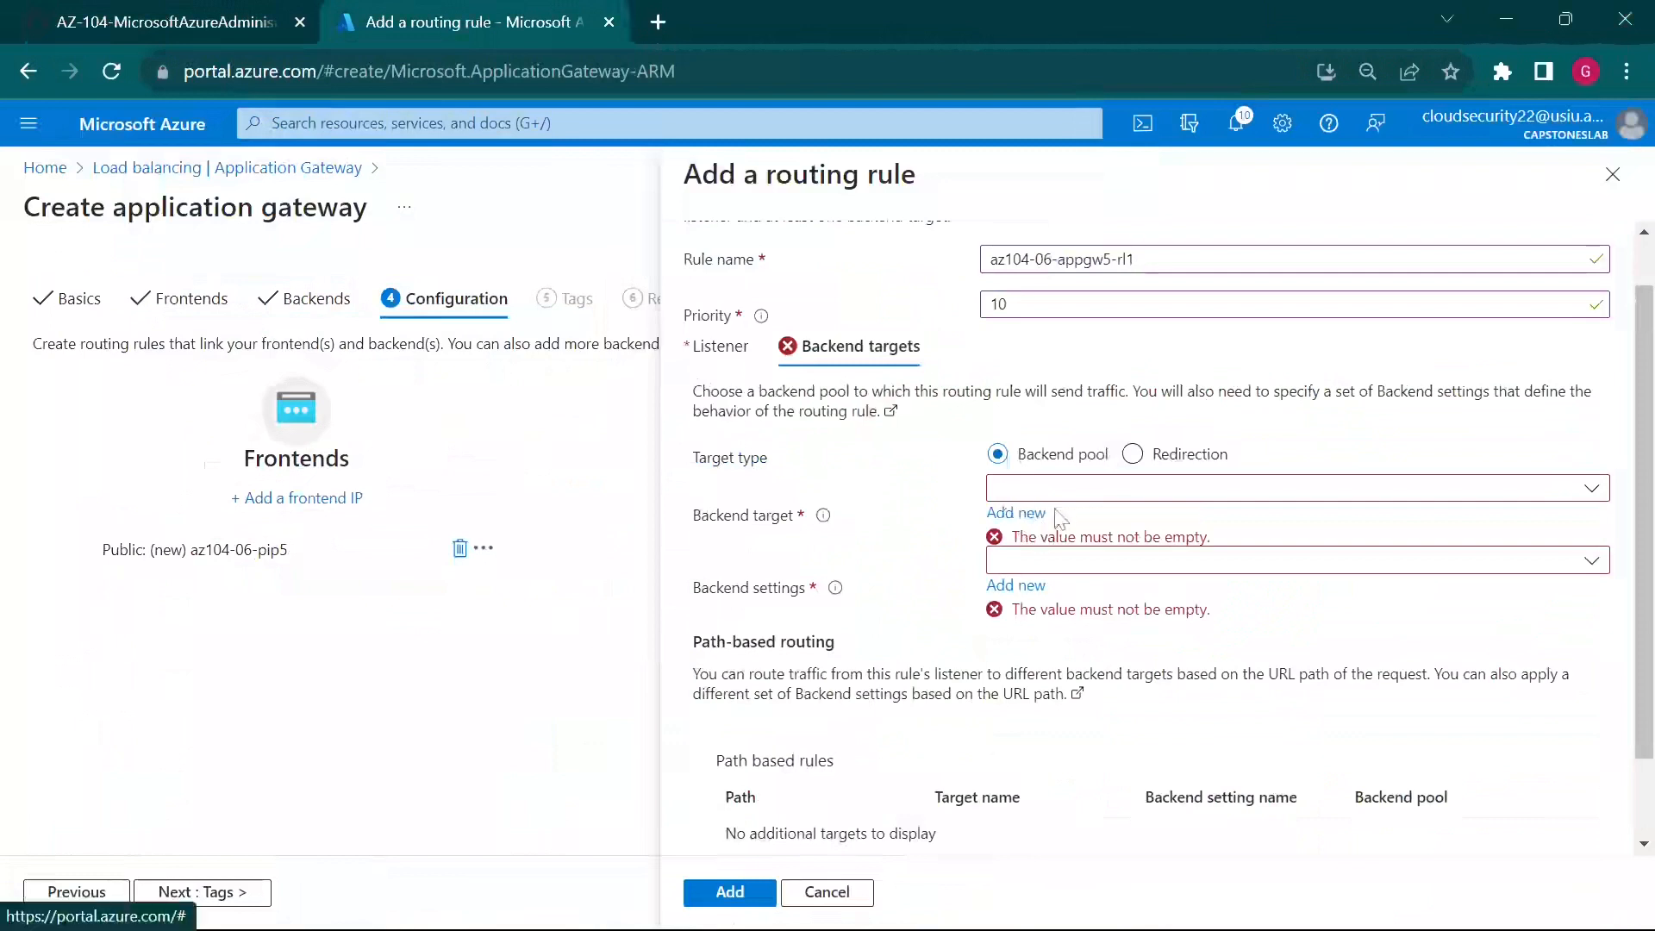
pyautogui.click(1263, 488)
pyautogui.click(1225, 528)
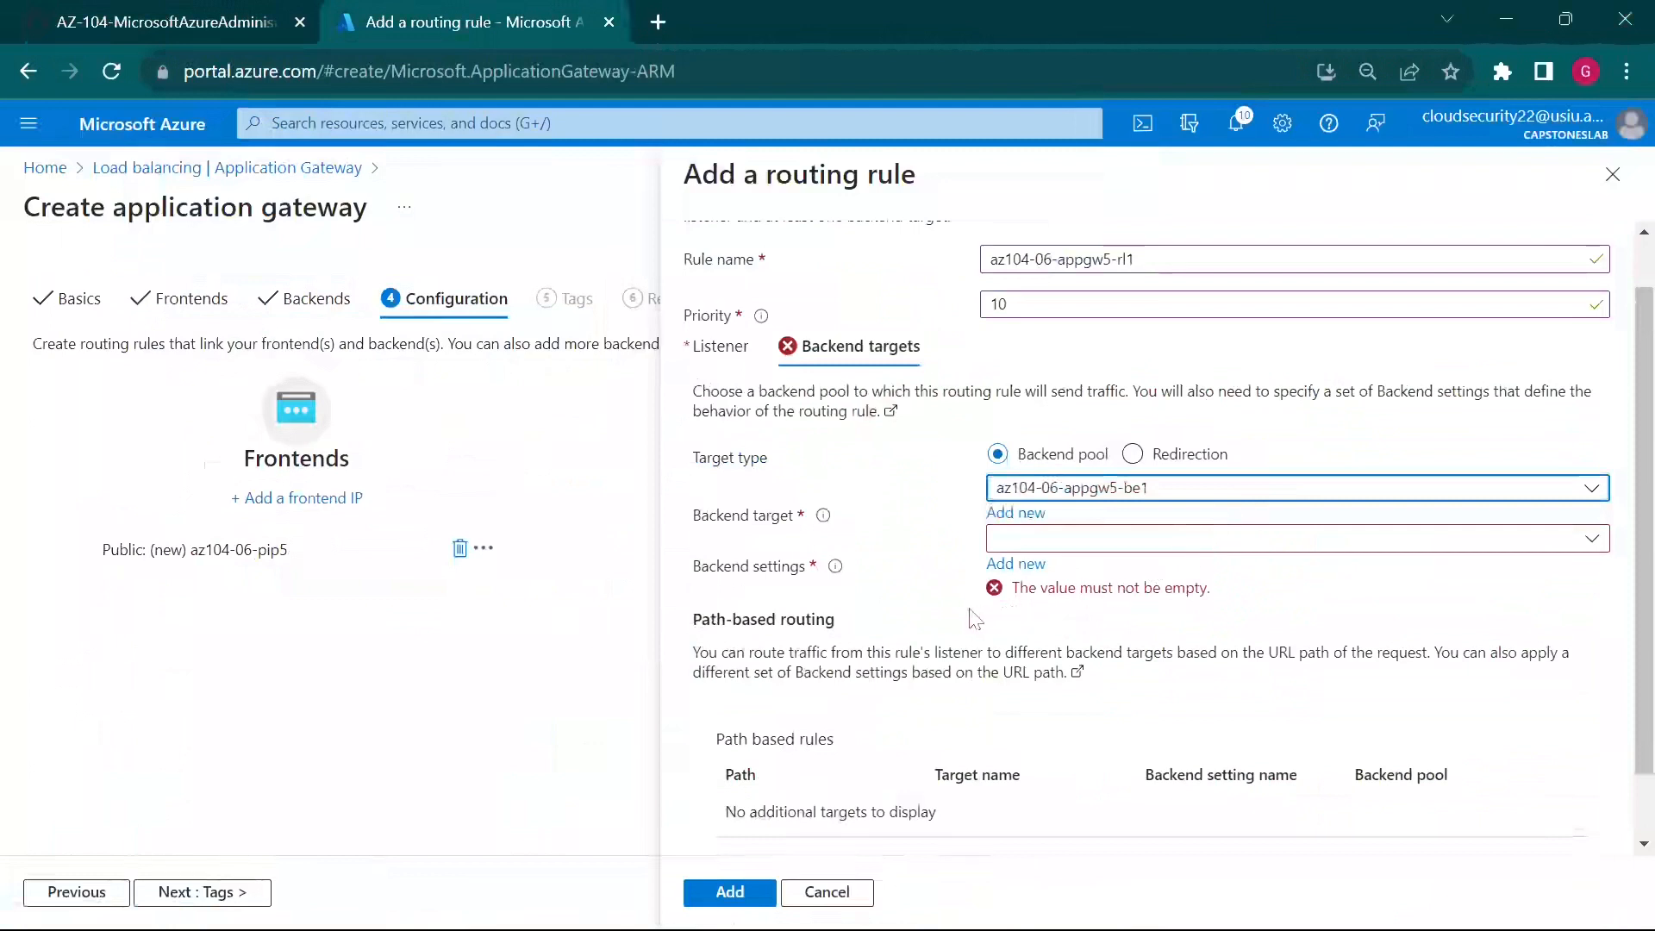
# Step: Copy the backend settings name az104-06-appgw5-http1 from the guide and return to the rule's backend targets
pyautogui.click(302, 9)
pyautogui.moveTo(556, 640); pyautogui.dragTo(698, 697)
pyautogui.click(483, 700)
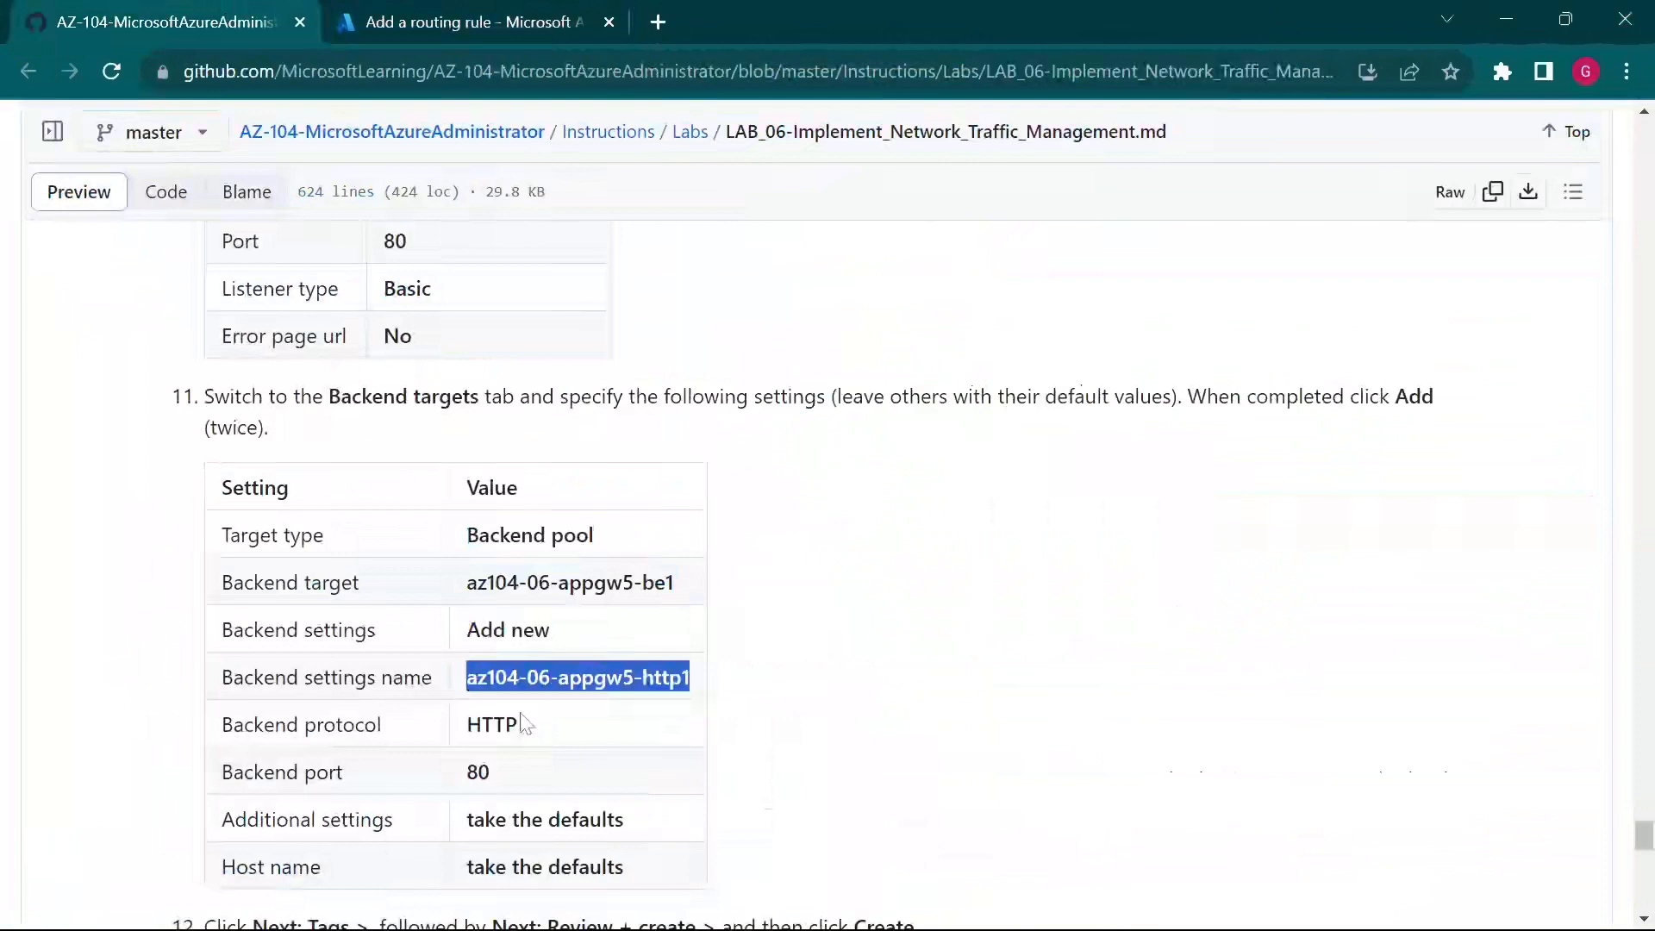
pyautogui.click(457, 22)
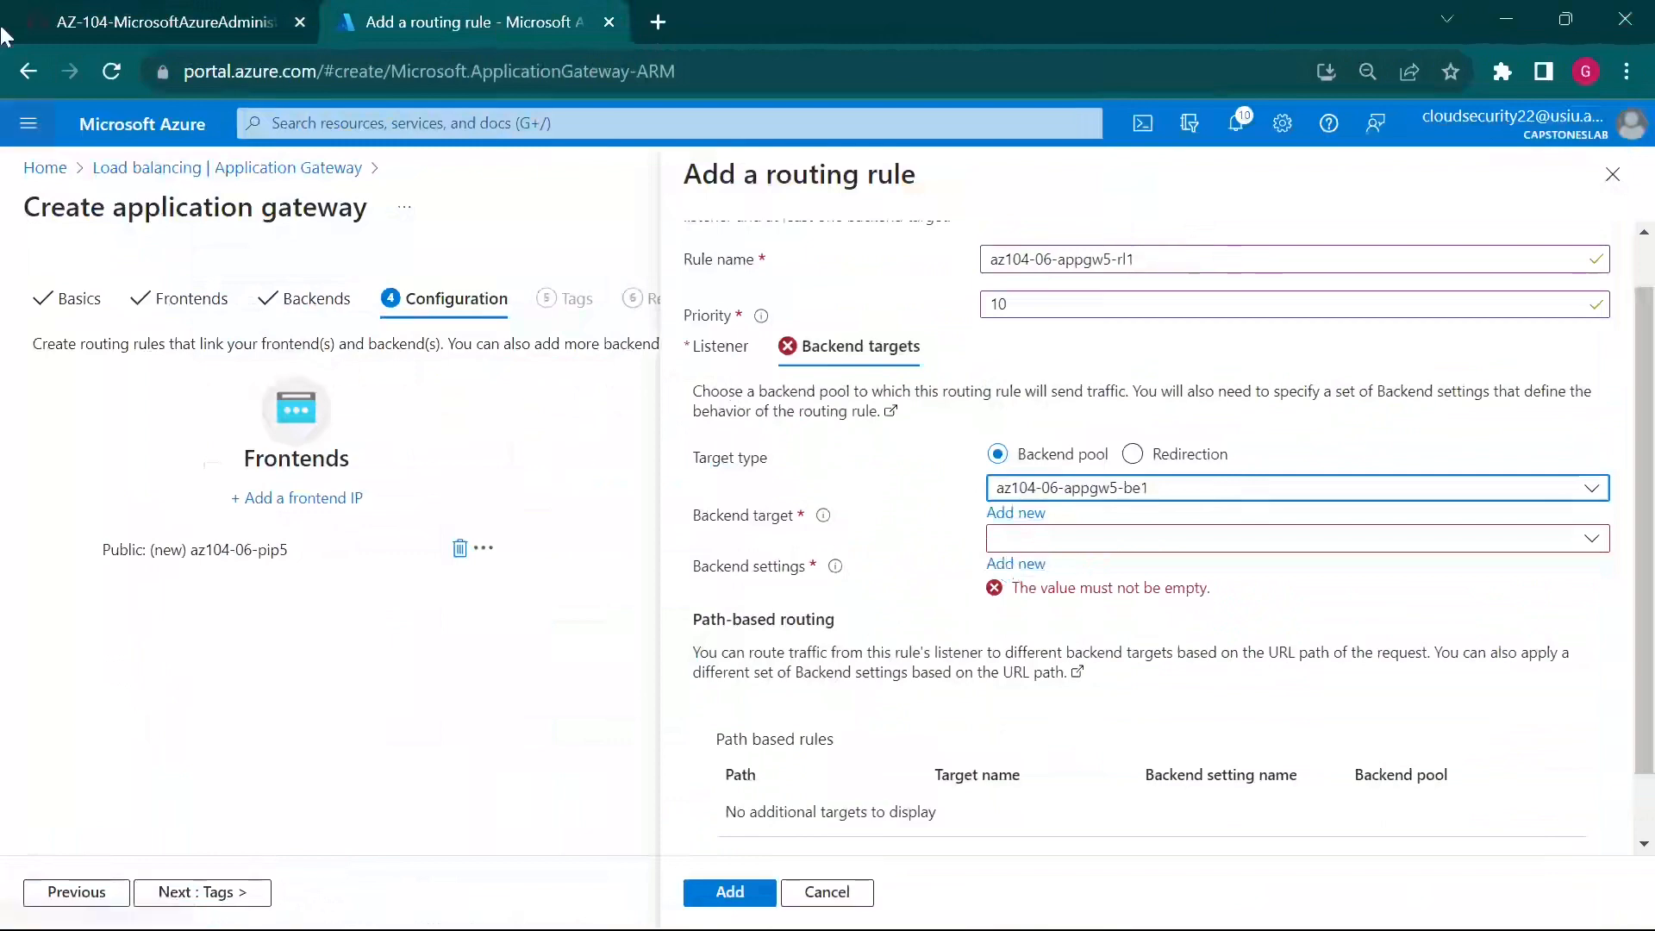
pyautogui.click(148, 8)
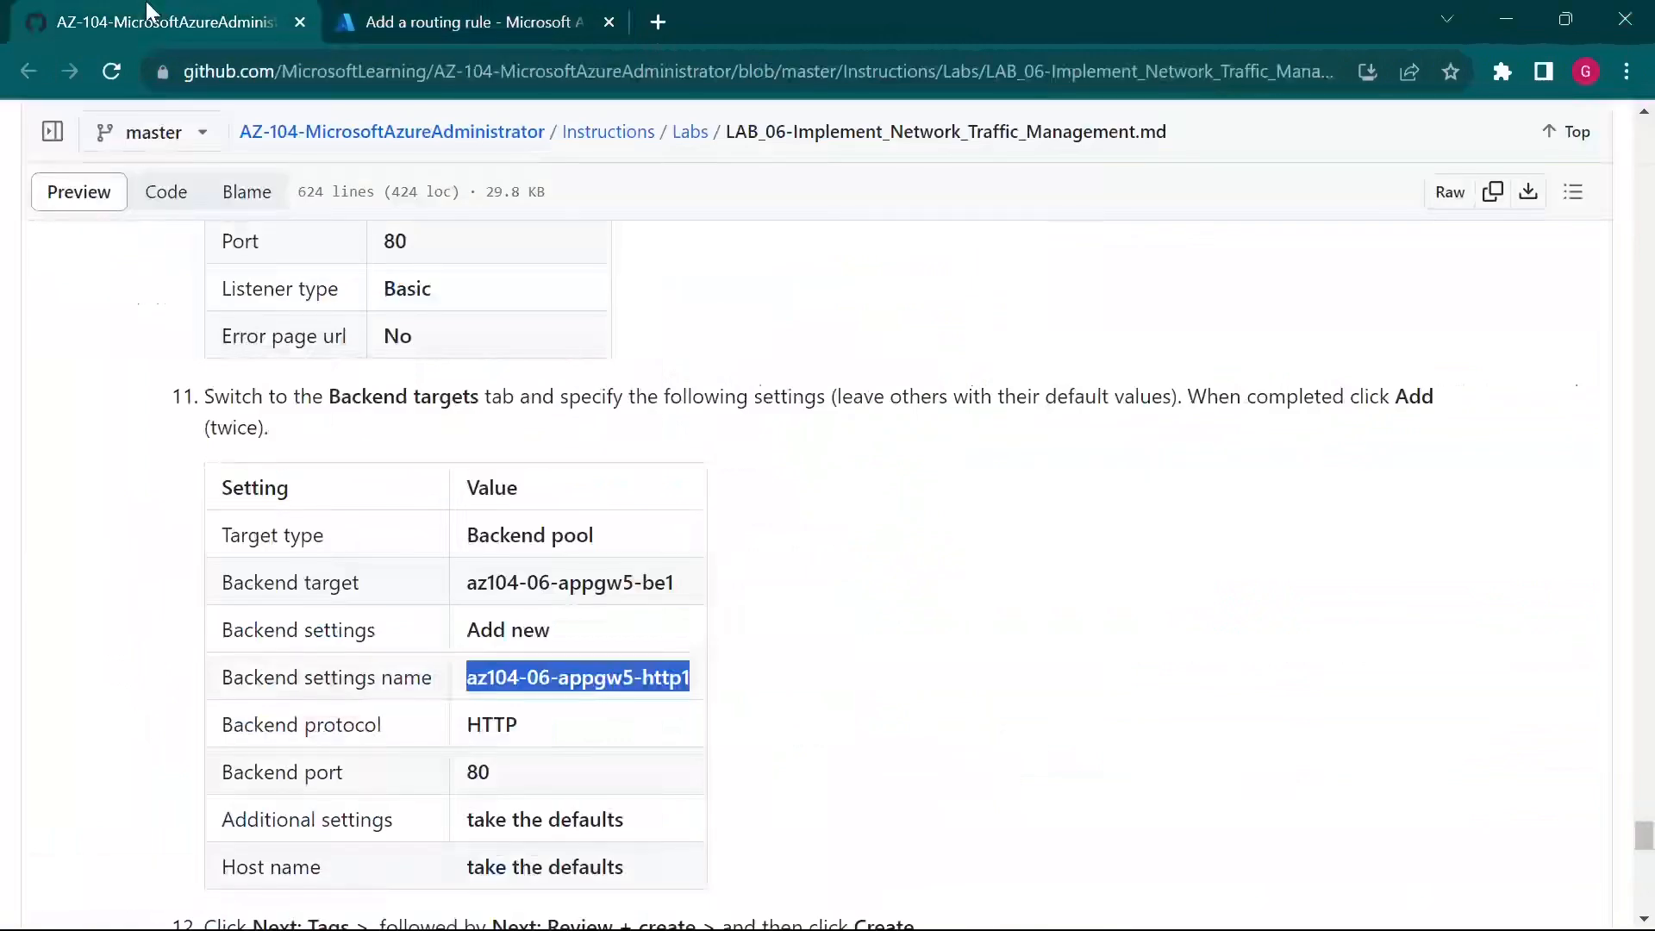
pyautogui.click(387, 7)
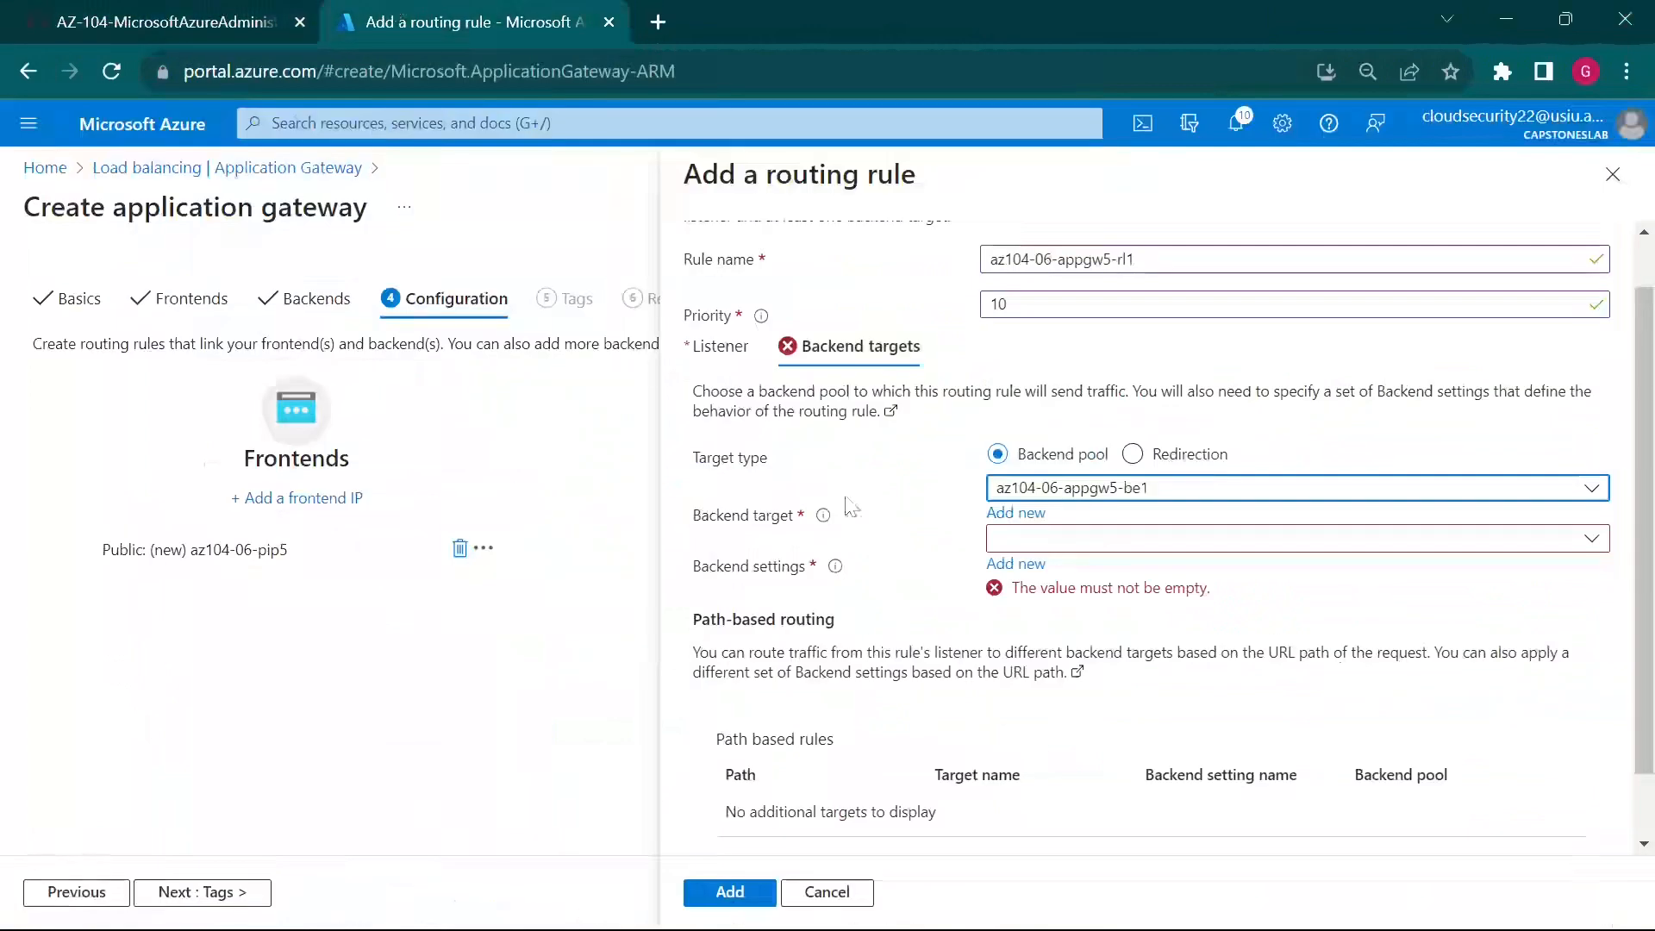
pyautogui.click(153, 7)
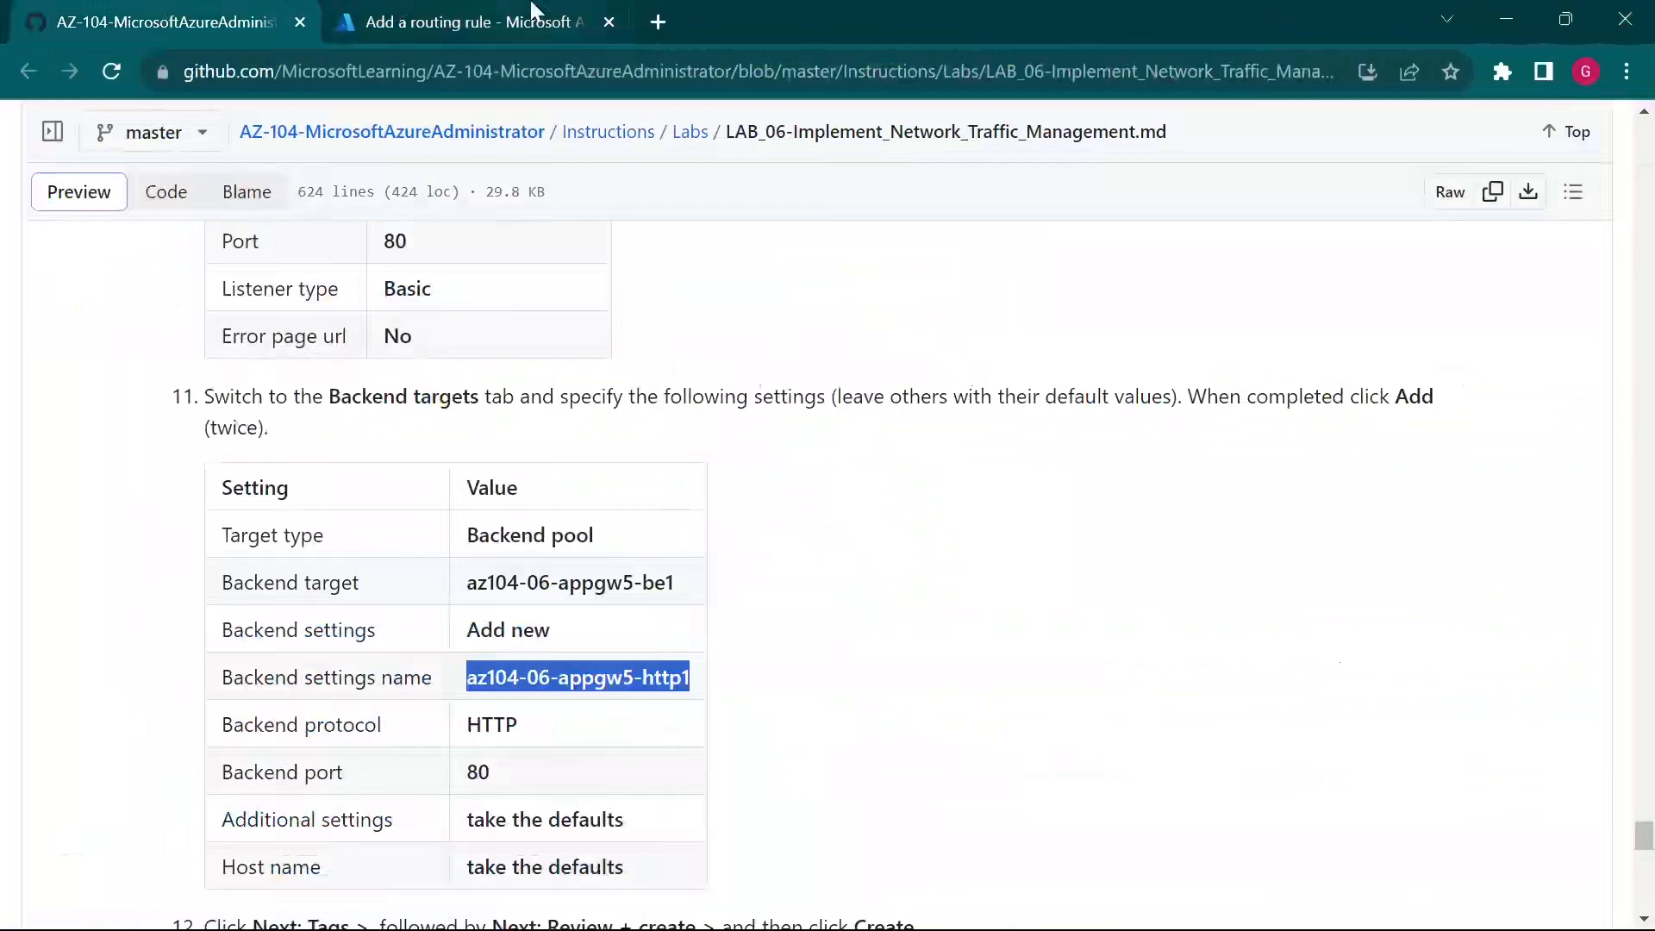
pyautogui.click(532, 12)
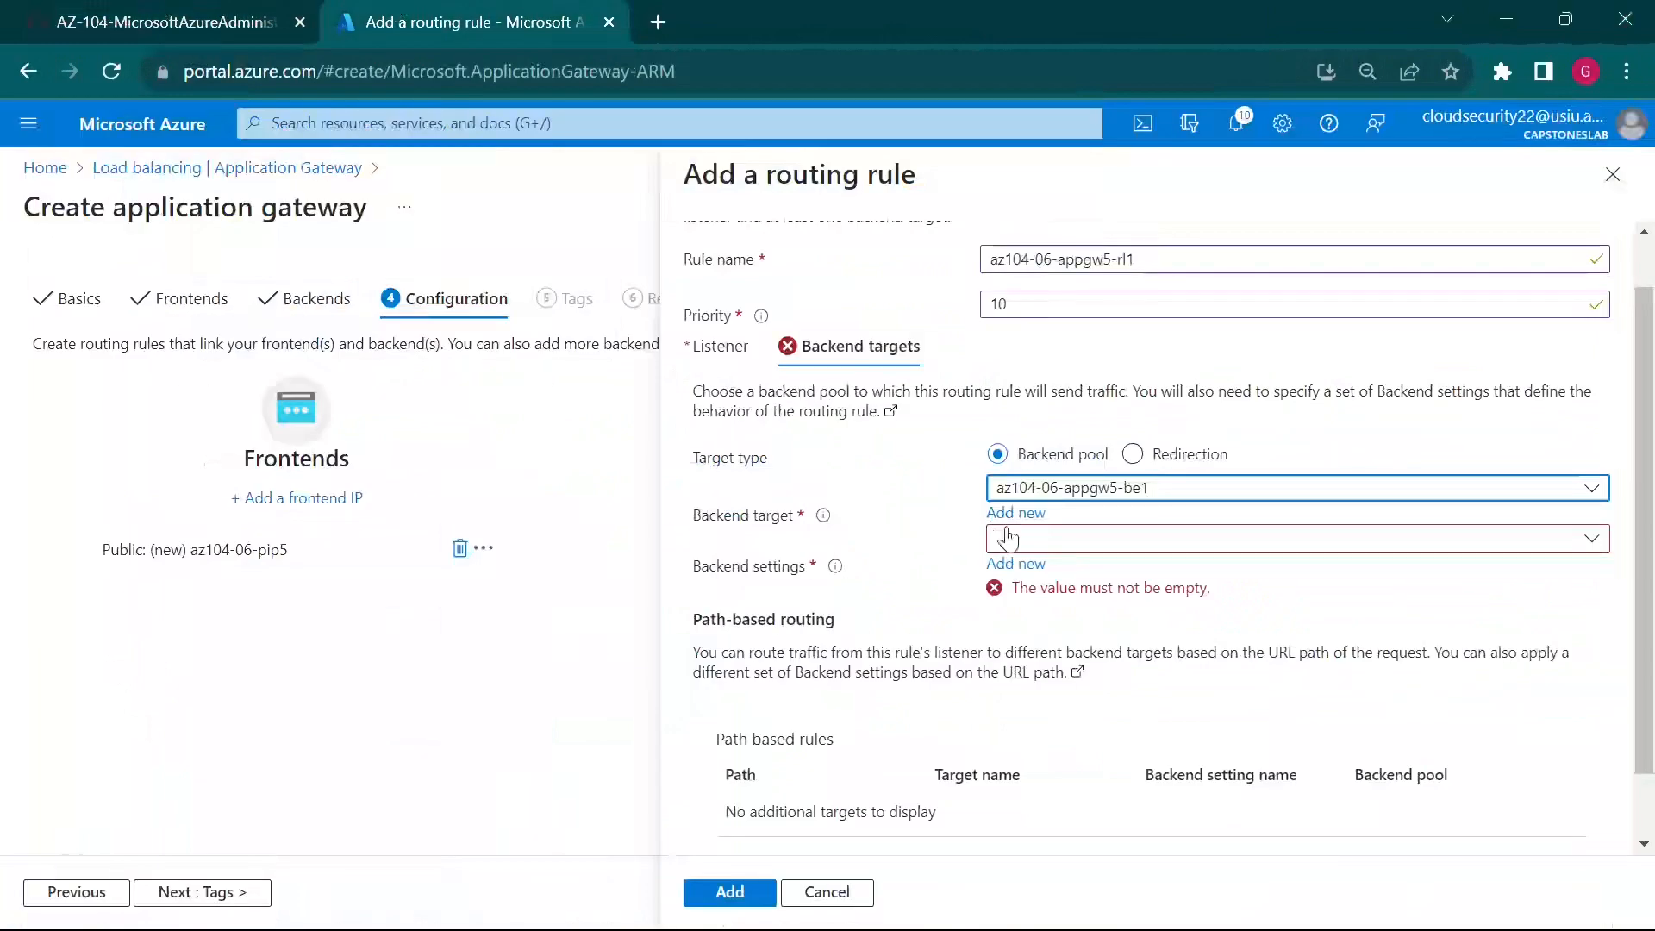
pyautogui.click(152, 7)
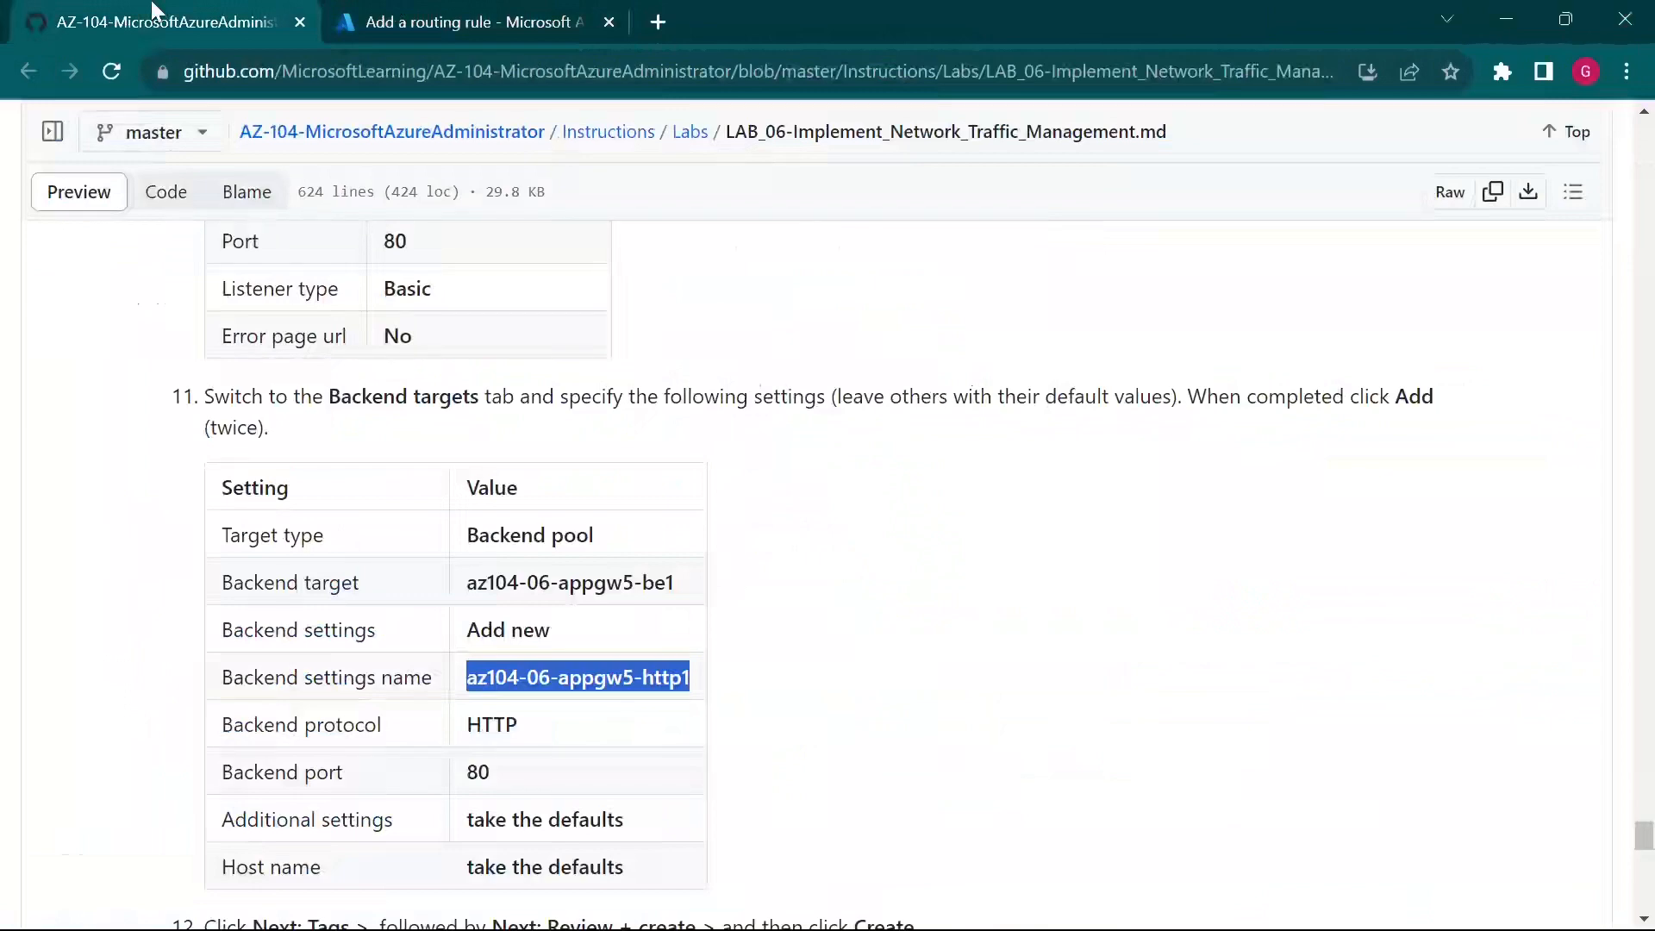
pyautogui.click(465, 13)
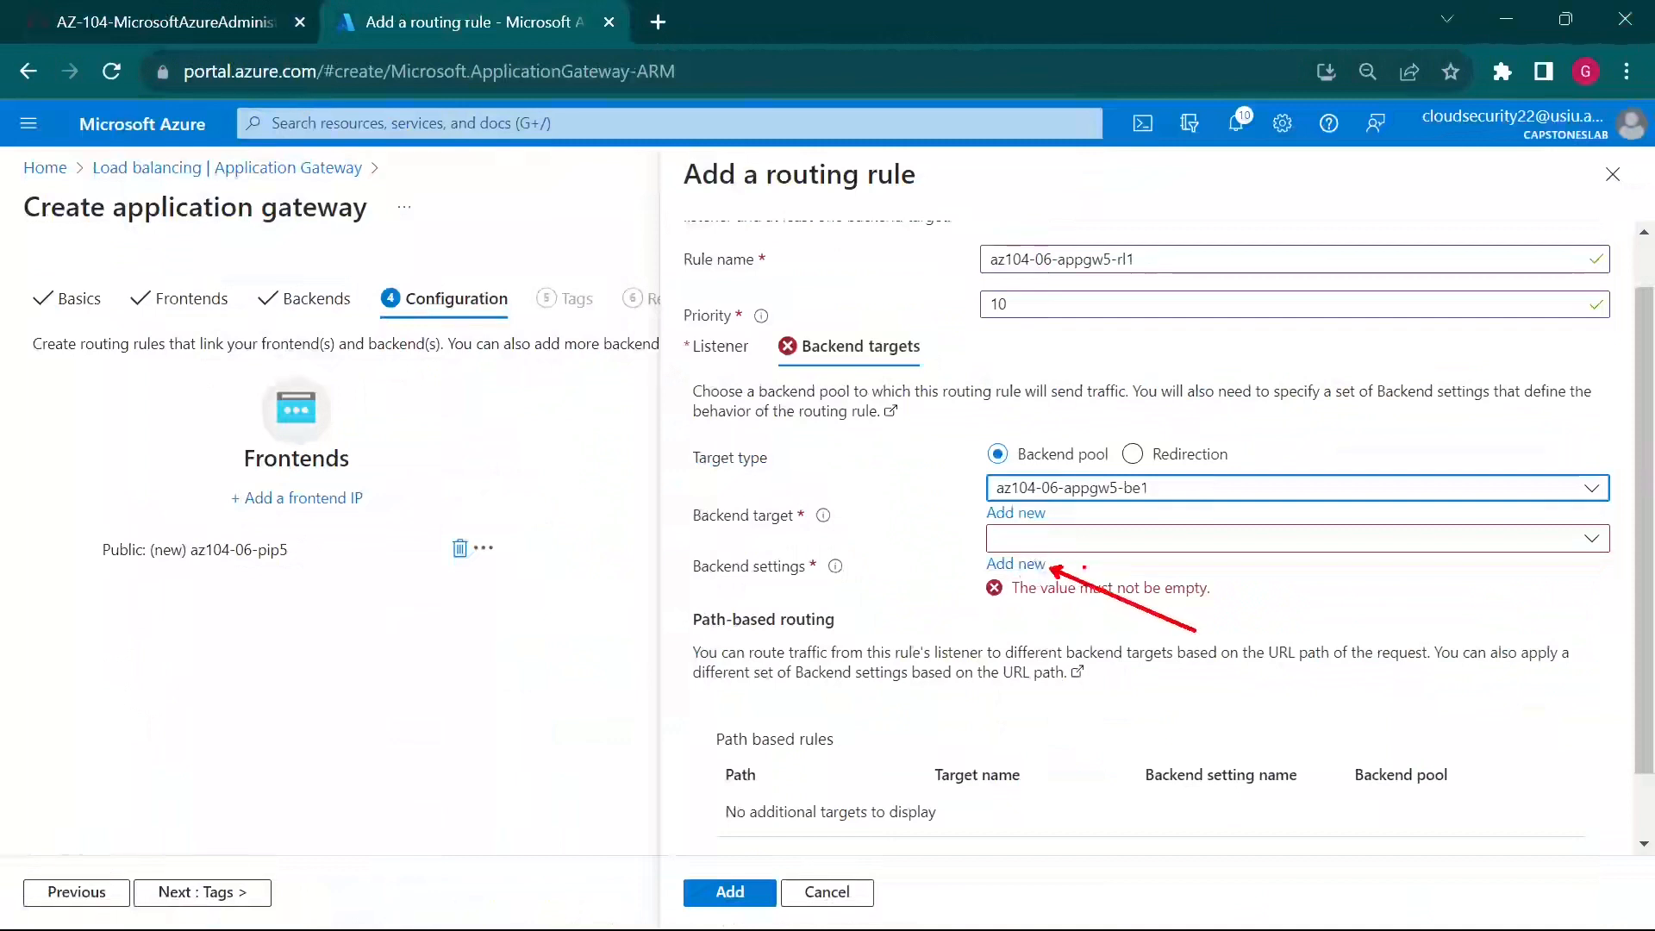
# Step: Start a new backend setting for the routing rule and name it az104-06-appgw5-http1
pyautogui.click(1030, 566)
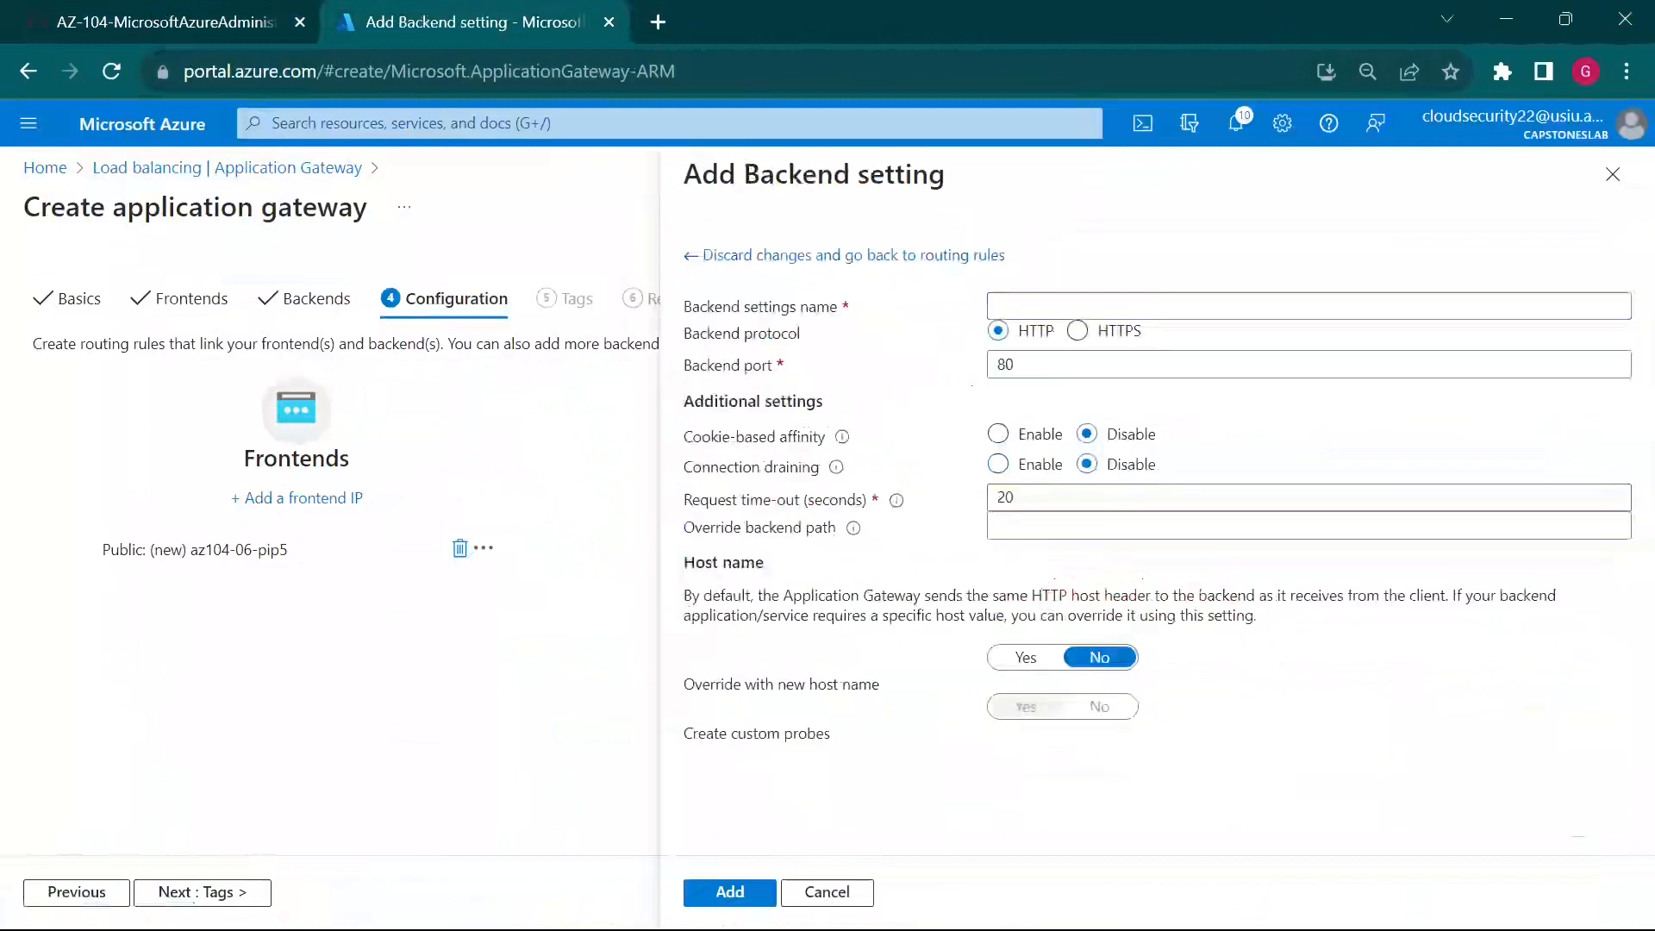
pyautogui.click(1303, 304)
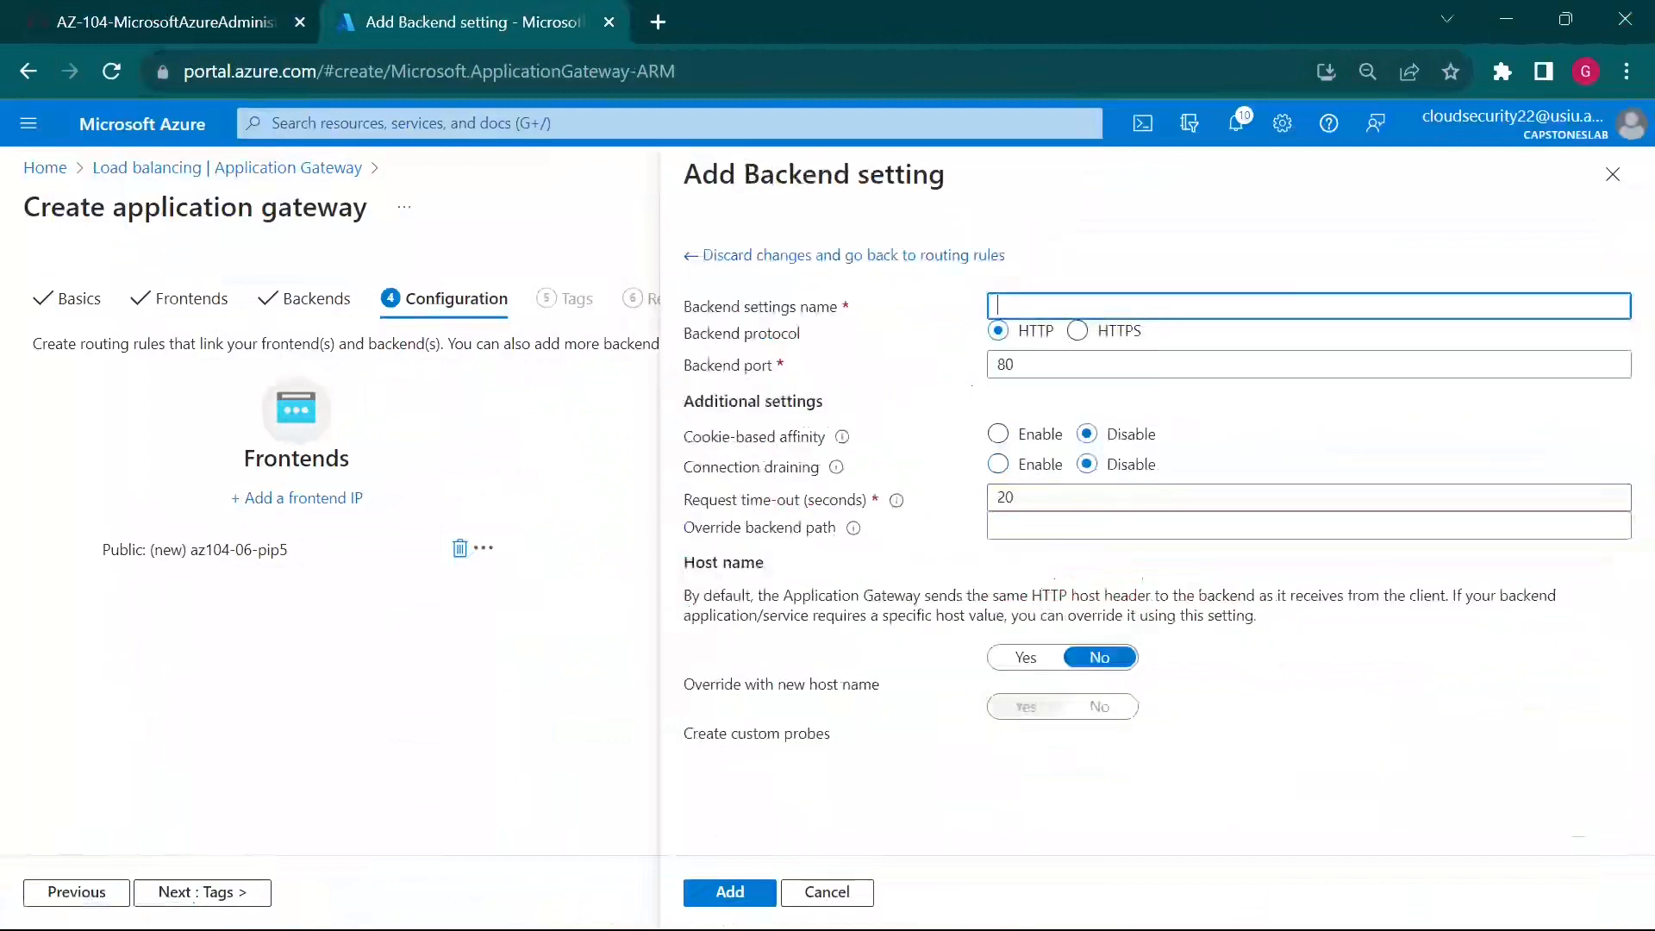
pyautogui.write('az104-06-appgw5-http1')
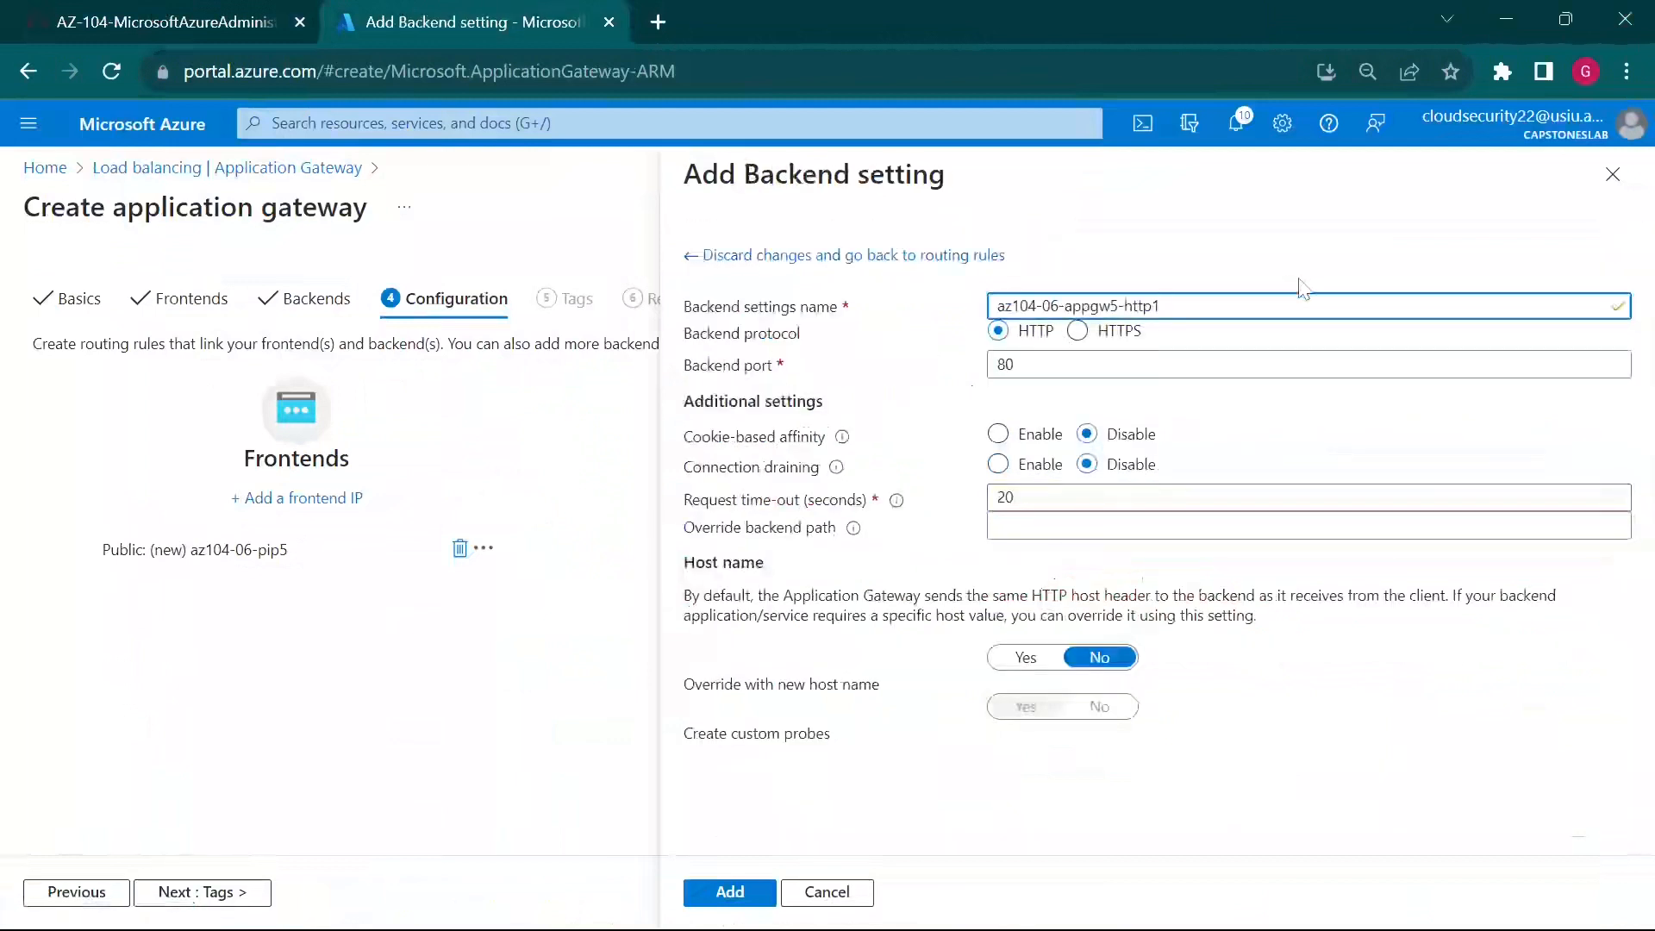
# Step: Check the guide's backend settings values and add the backend setting with HTTP, port 80 and the remaining defaults
pyautogui.click(103, 22)
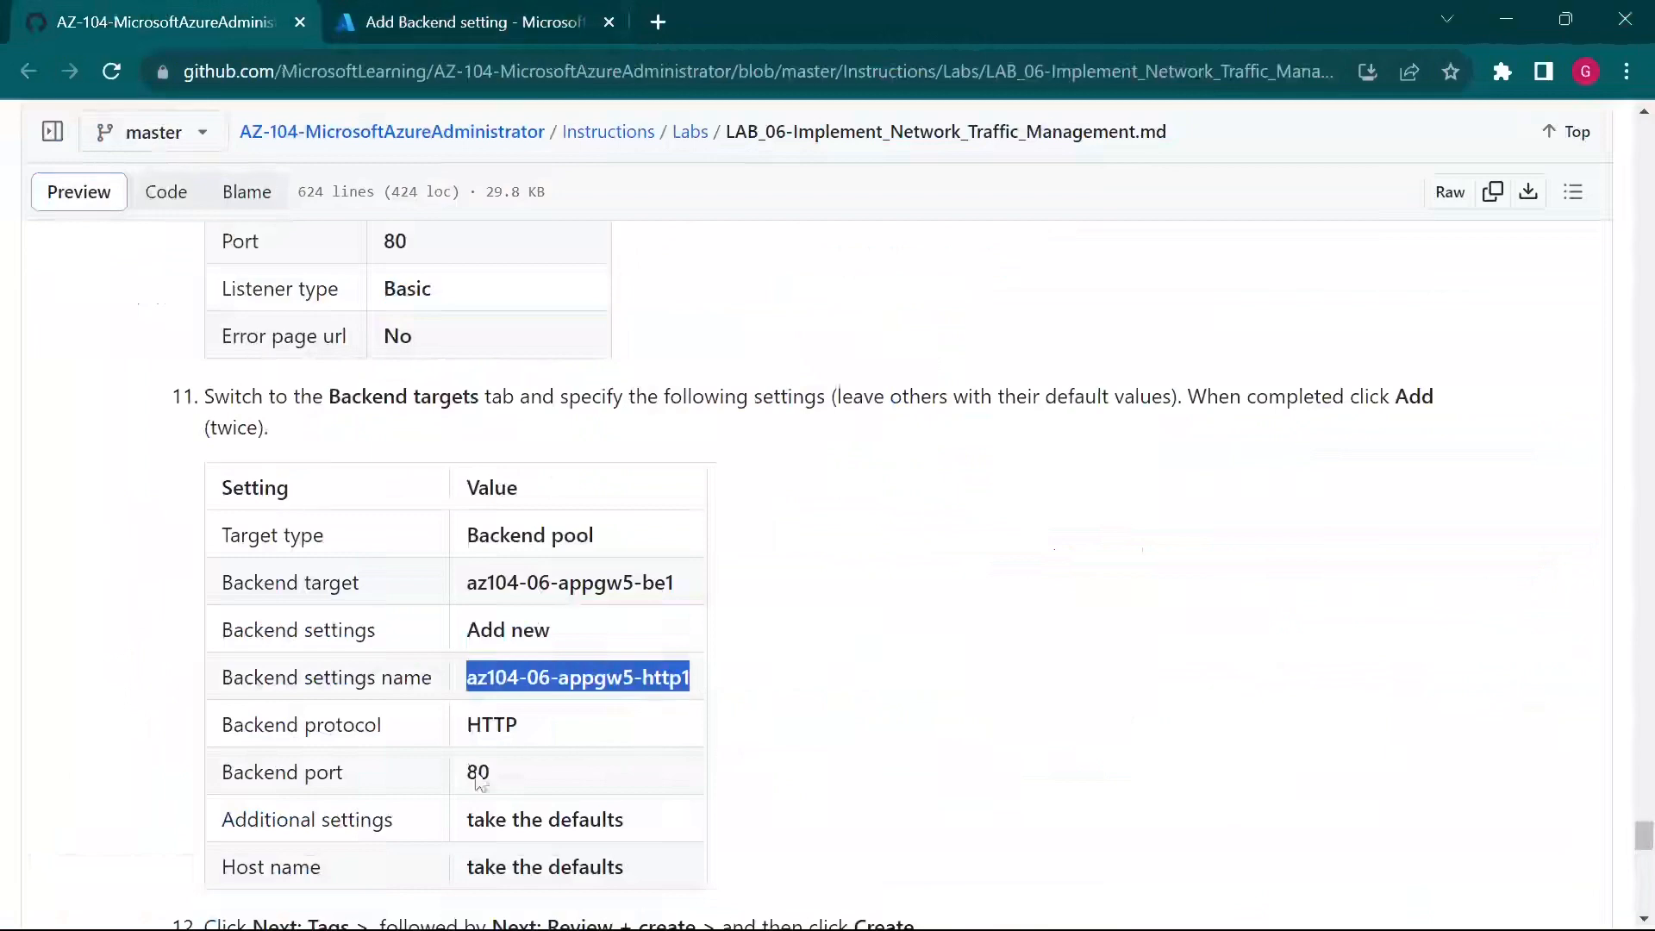
pyautogui.hotkey('ctrl', 'Tab')
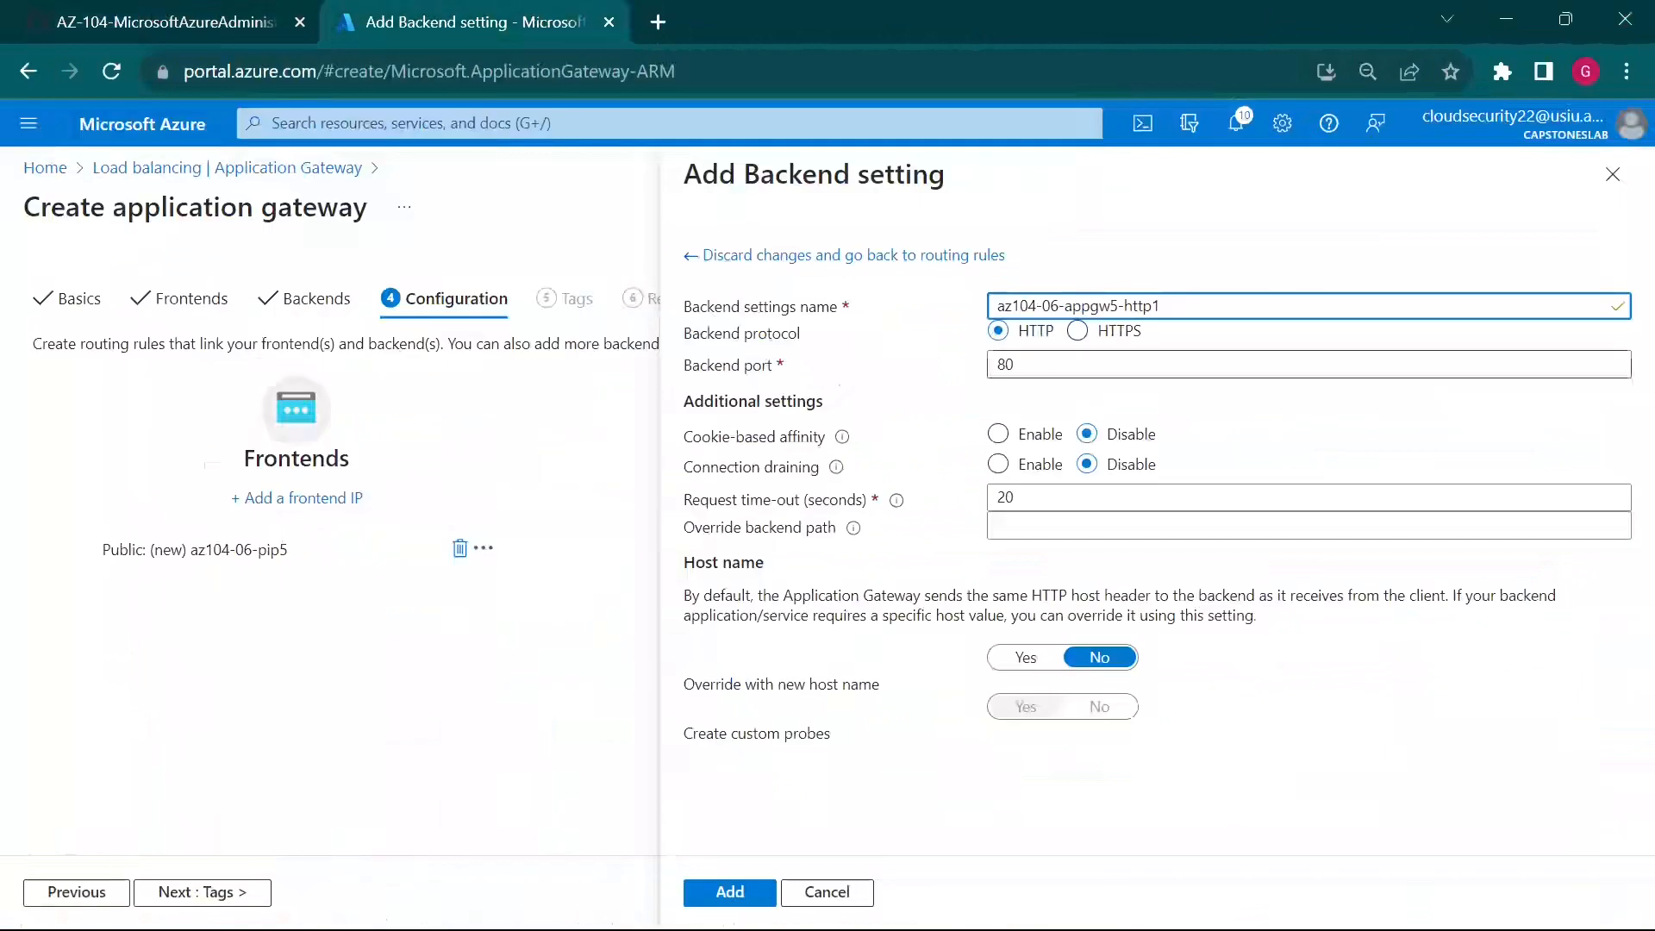
pyautogui.click(229, 12)
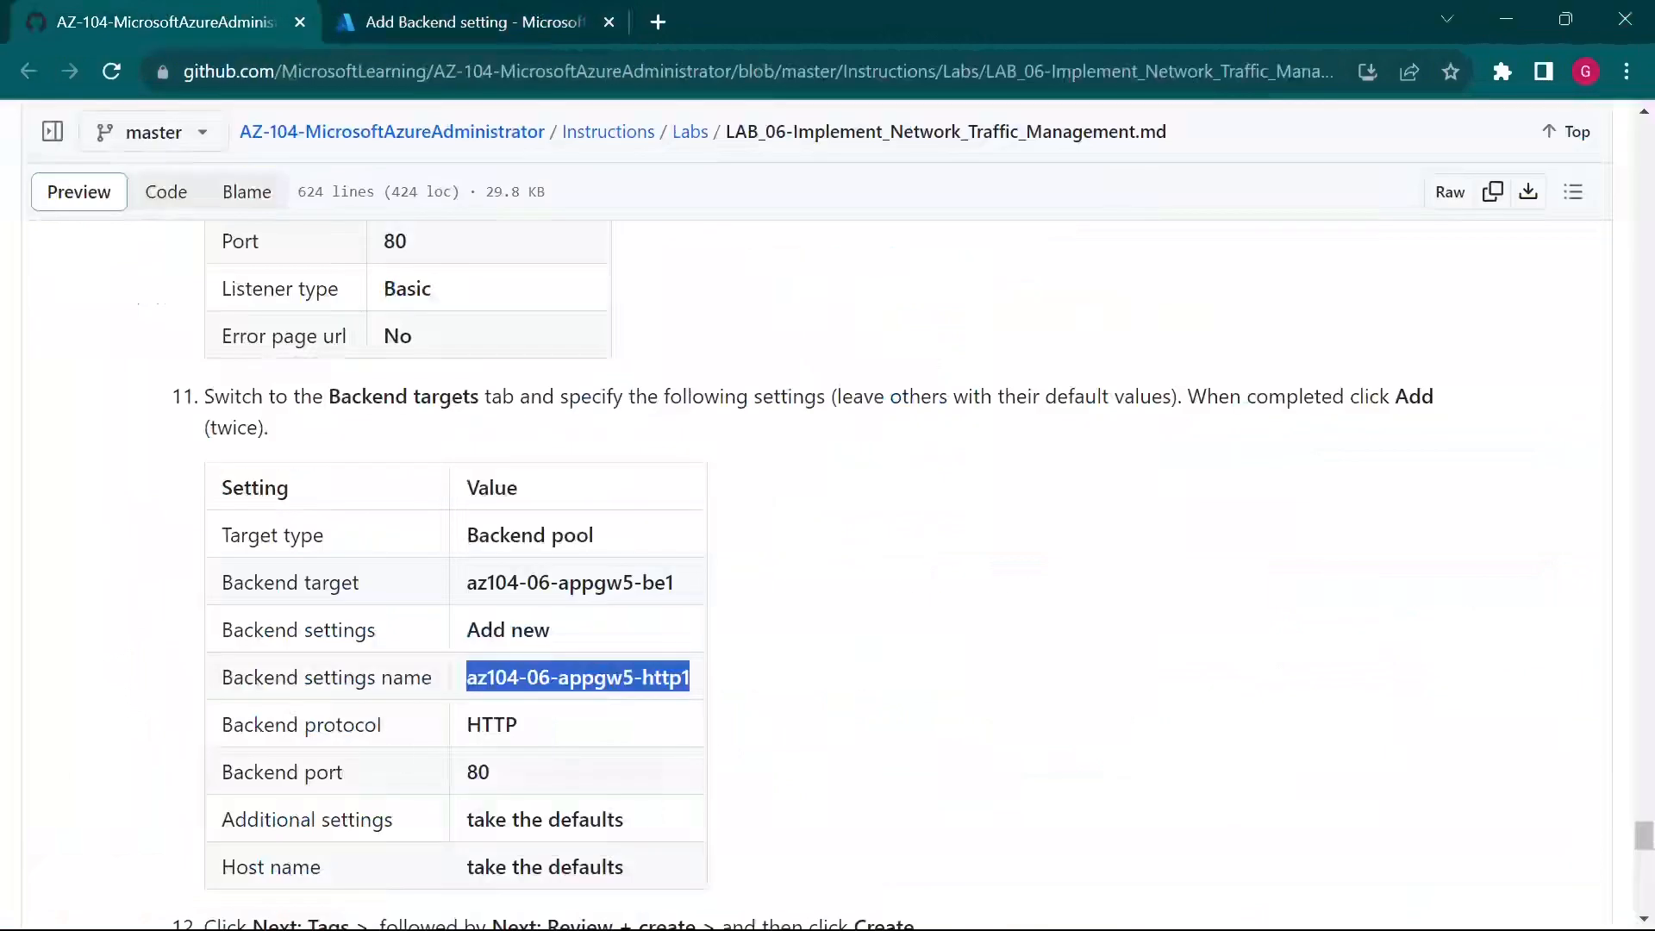
pyautogui.scroll(-1, 426, 810)
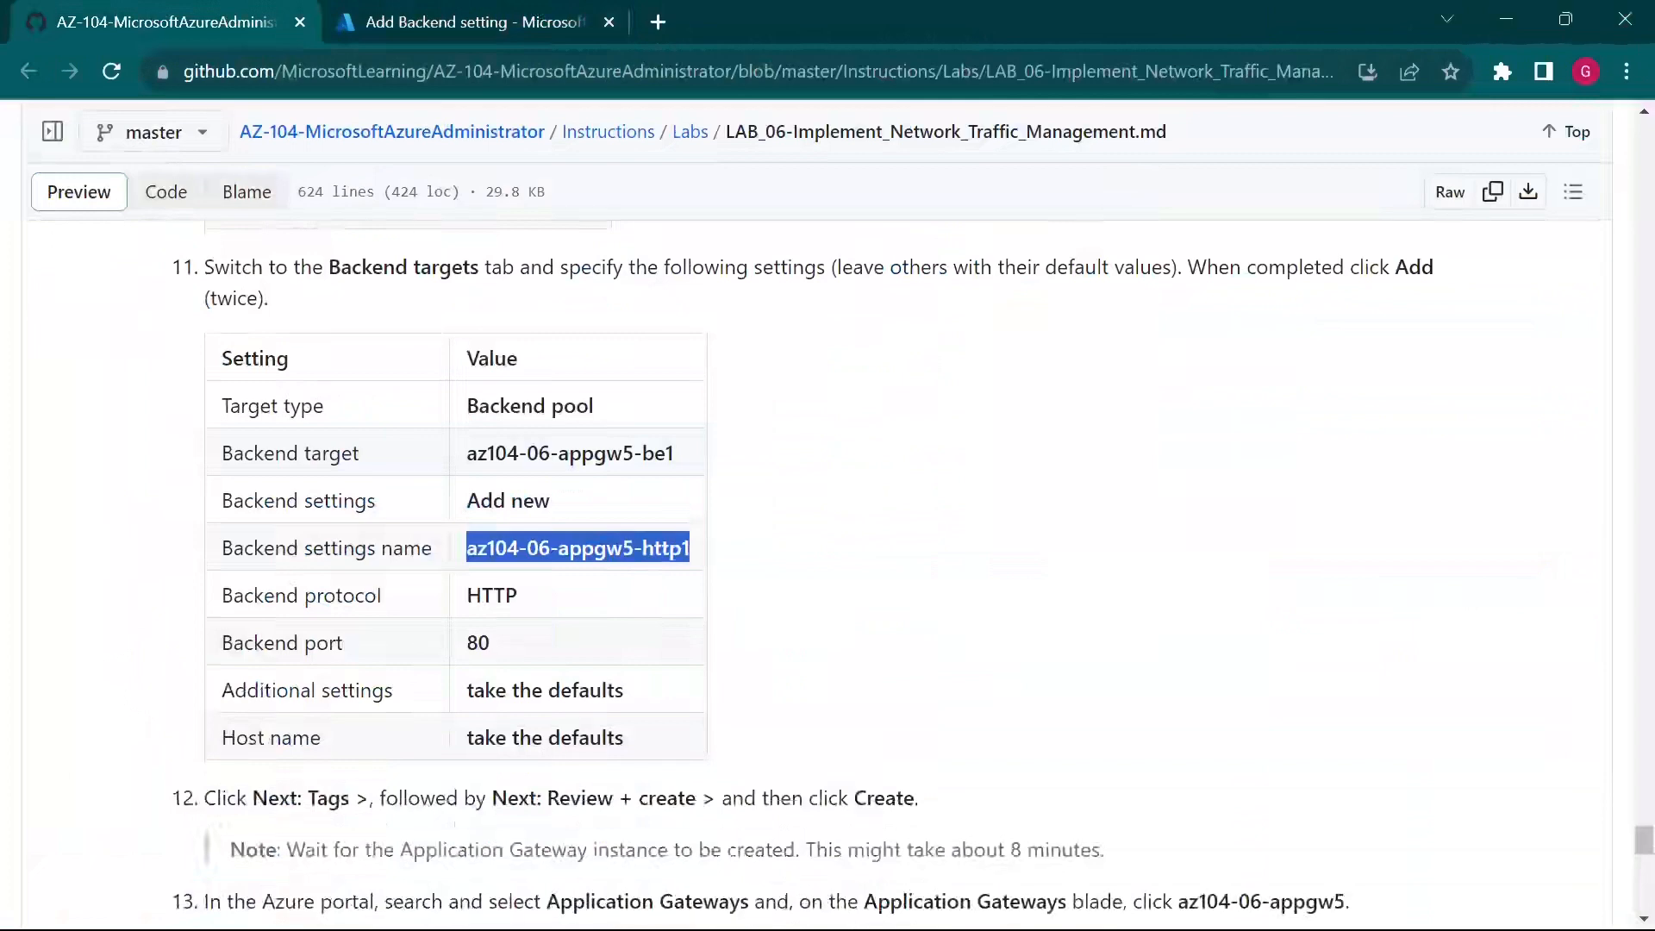
pyautogui.click(477, 23)
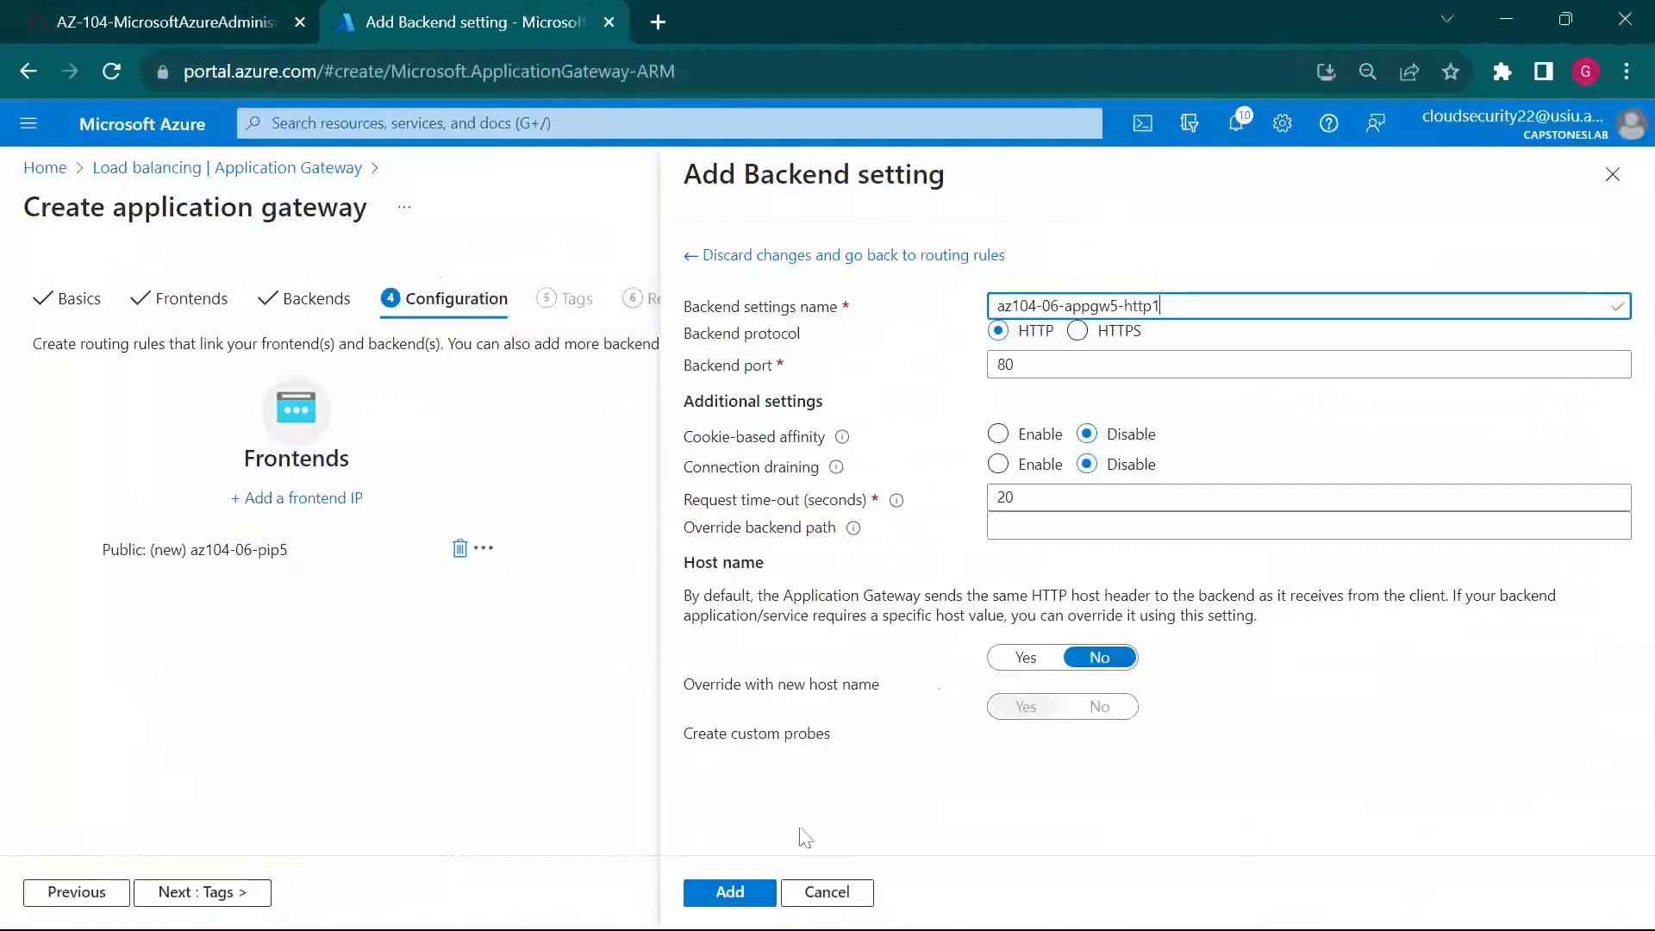
pyautogui.click(734, 893)
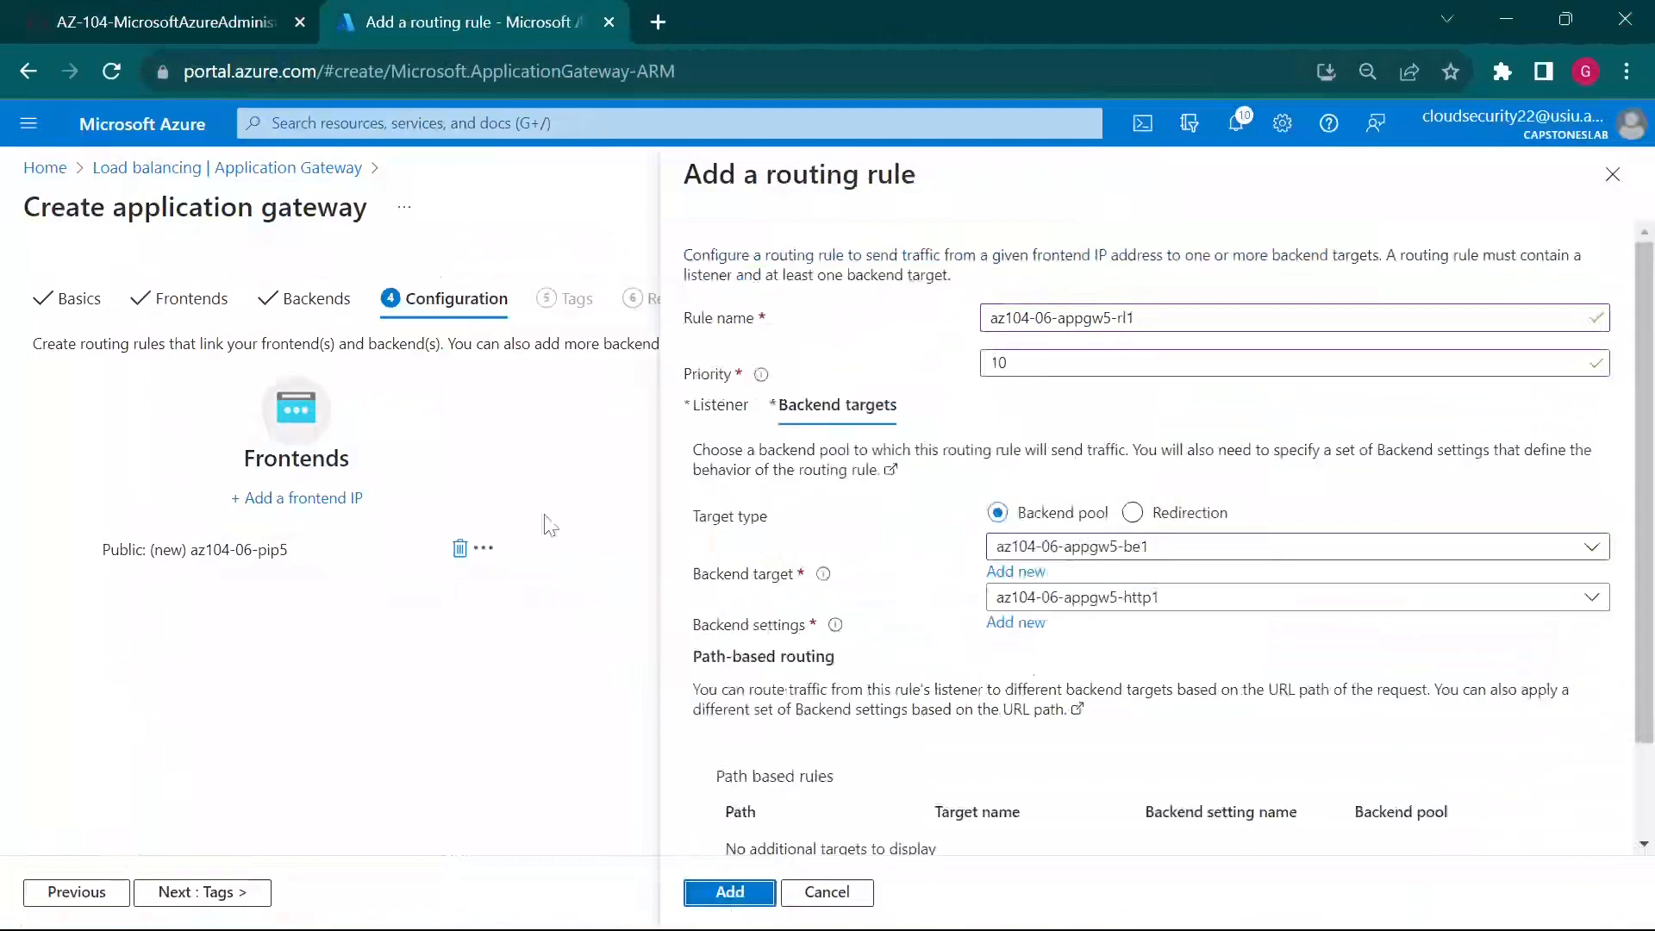
# Step: Read the guide's next instructions and add the routing rule az104-06-appgw5-rl1 to the gateway configuration
pyautogui.click(259, 22)
pyautogui.scroll(-3, 562, 731)
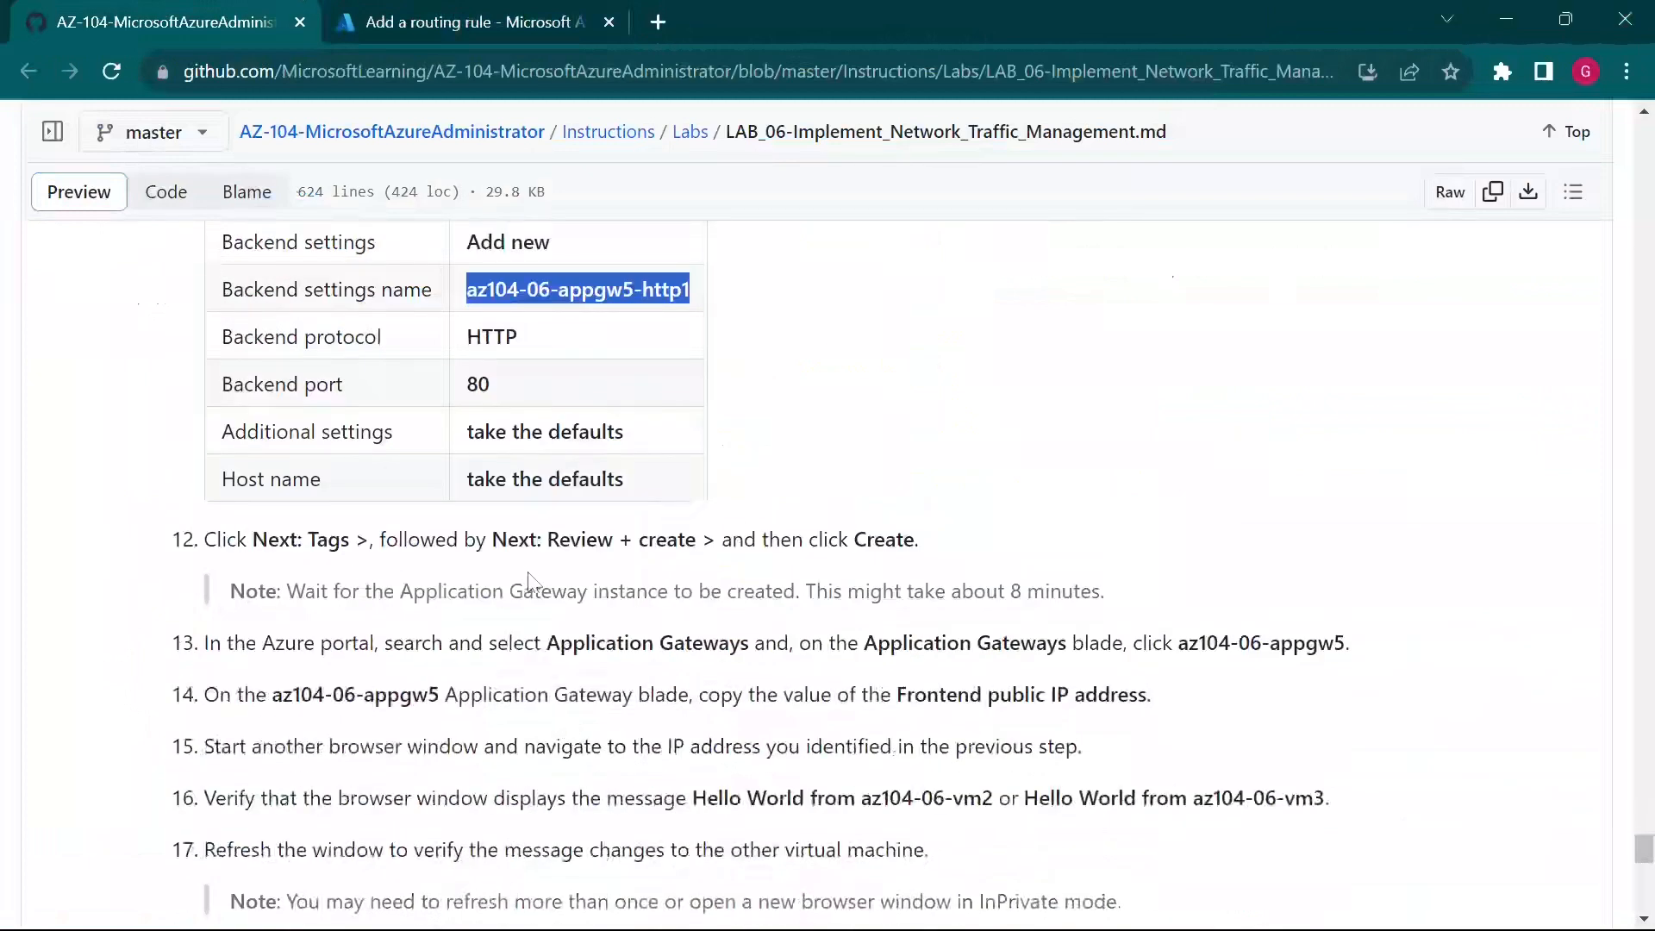
pyautogui.click(564, 17)
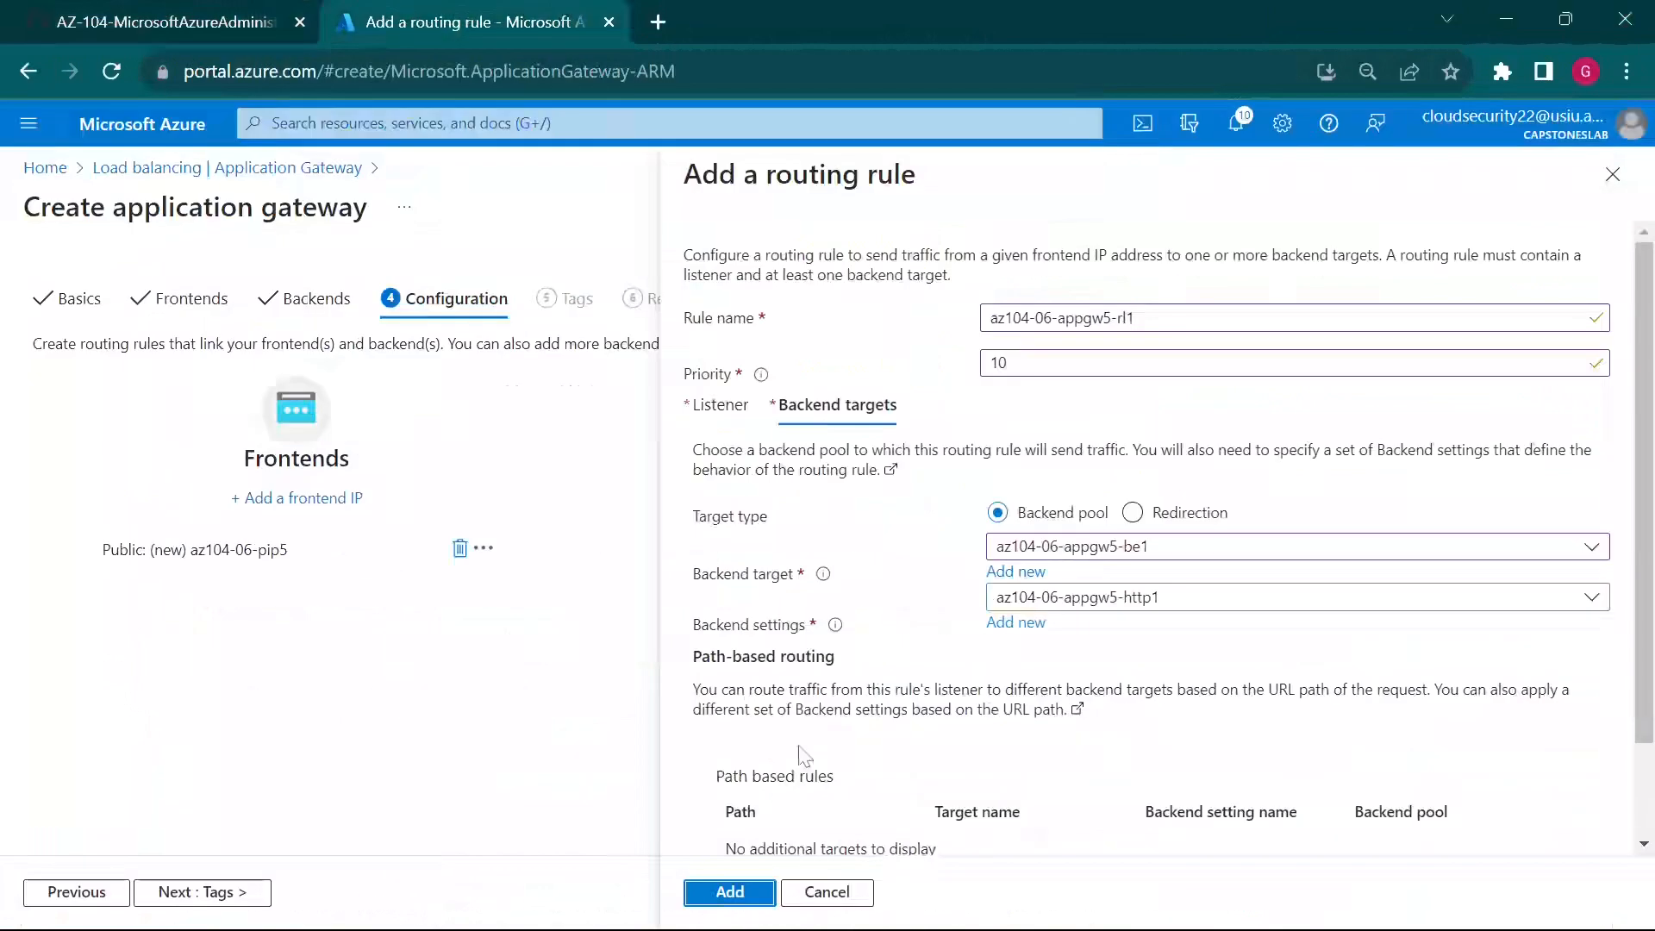
pyautogui.scroll(-2, 826, 735)
pyautogui.click(724, 896)
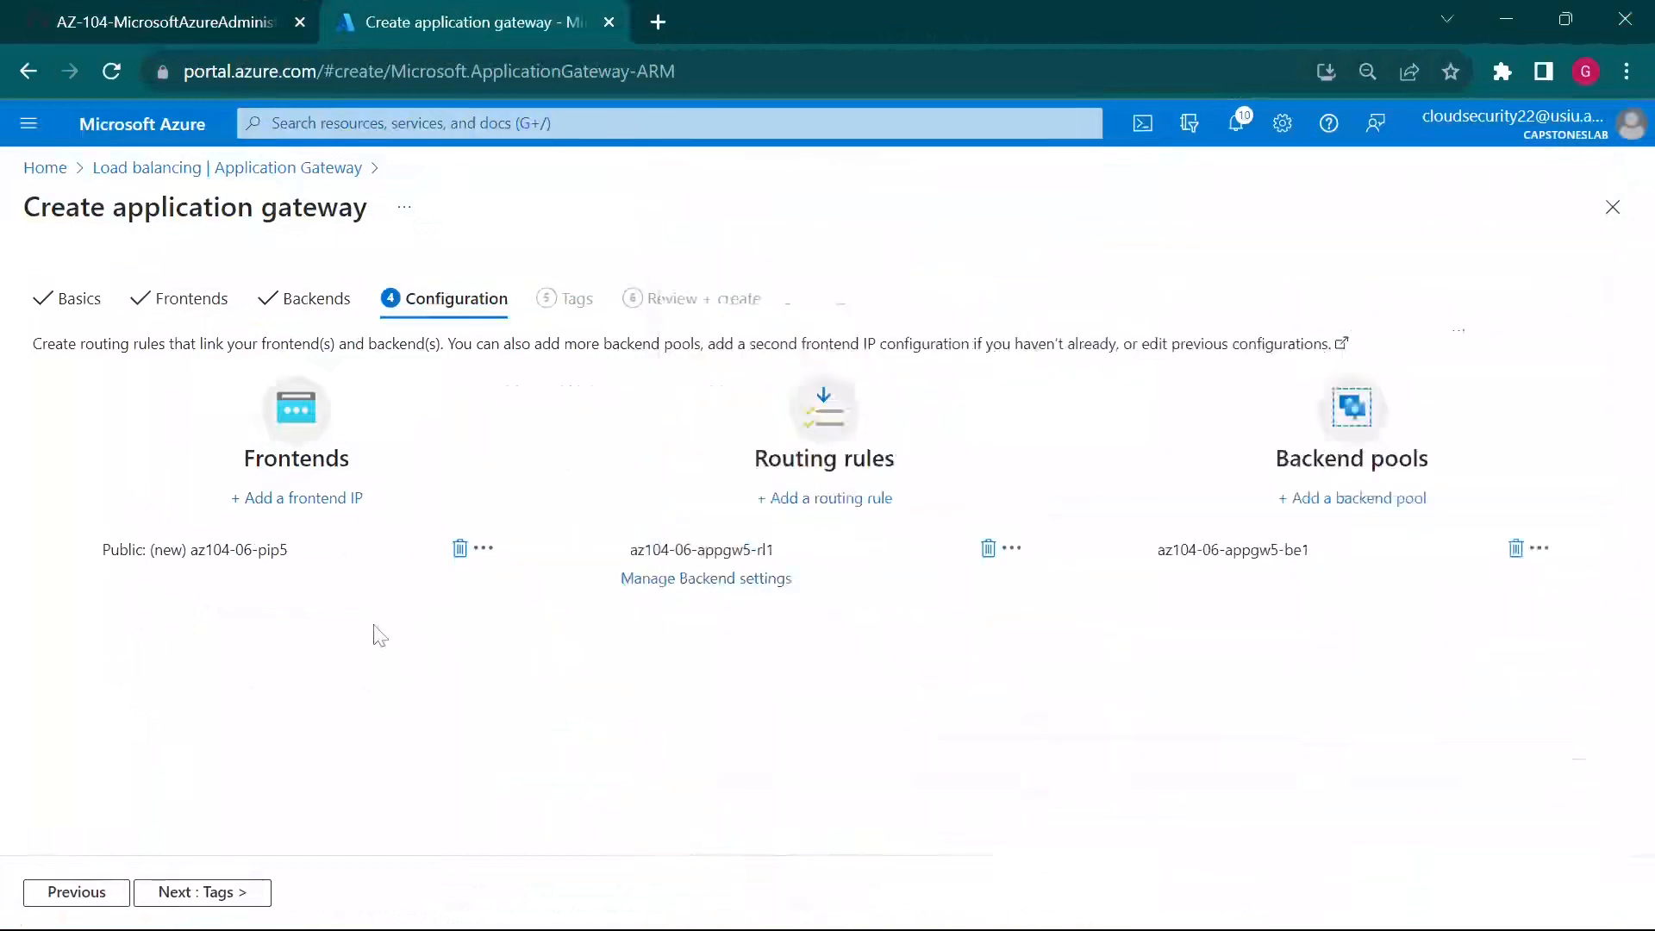
# Step: Leave the tags empty, proceed to the final review, consult the guide's remaining instructions and create the application gateway
pyautogui.click(204, 897)
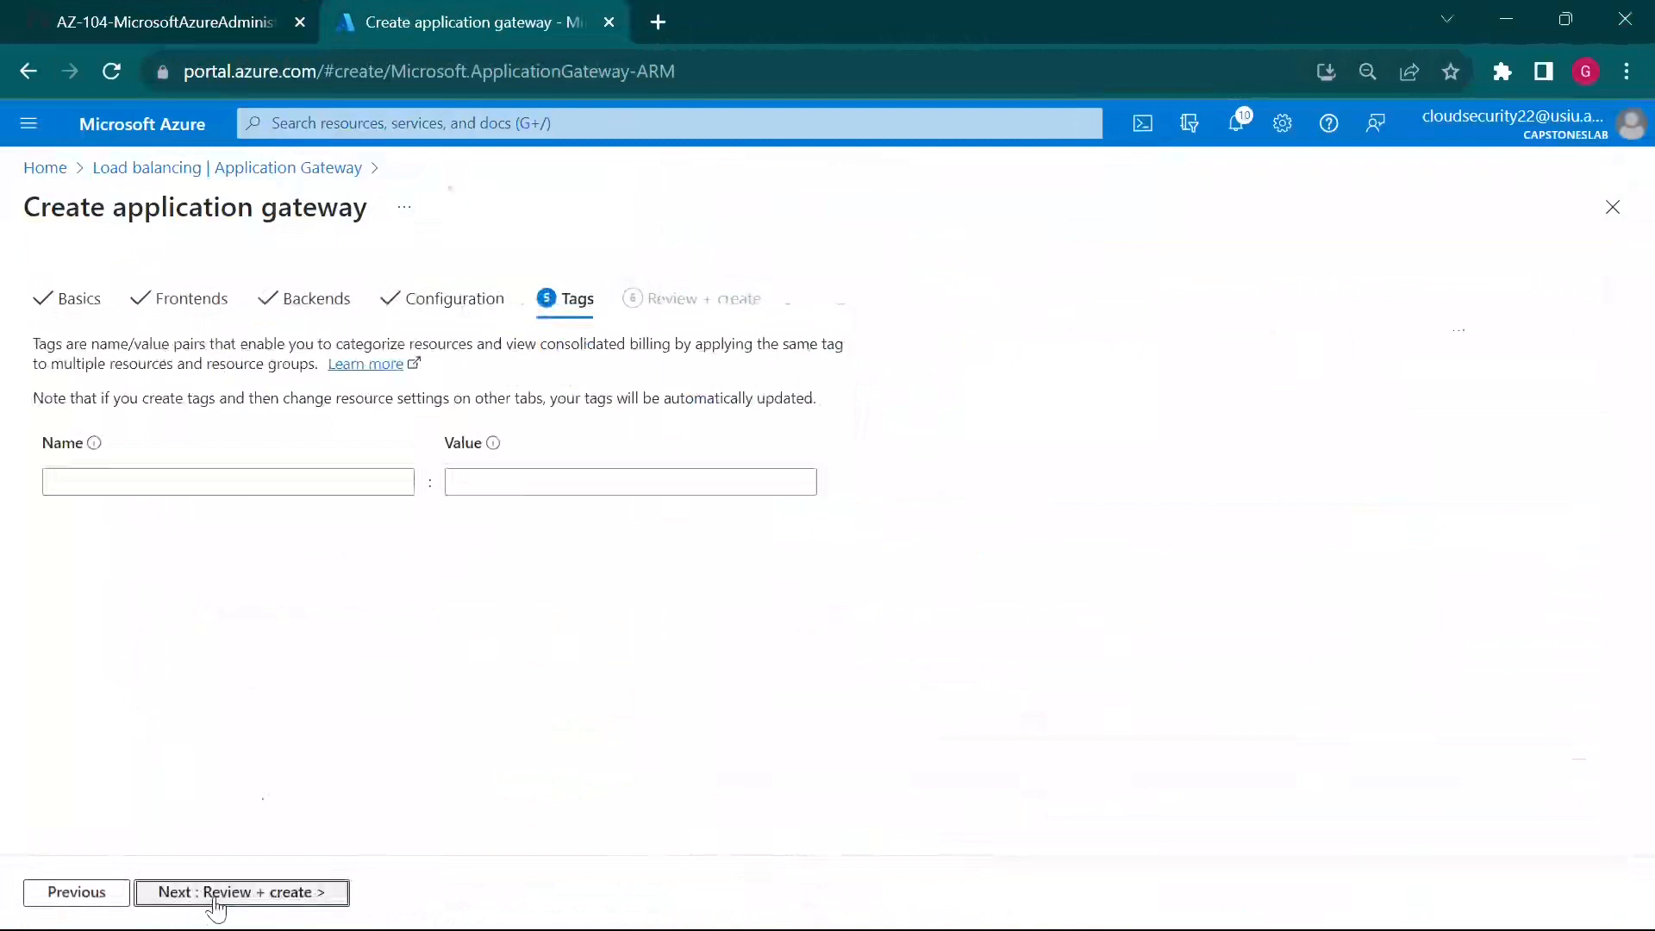
pyautogui.click(214, 899)
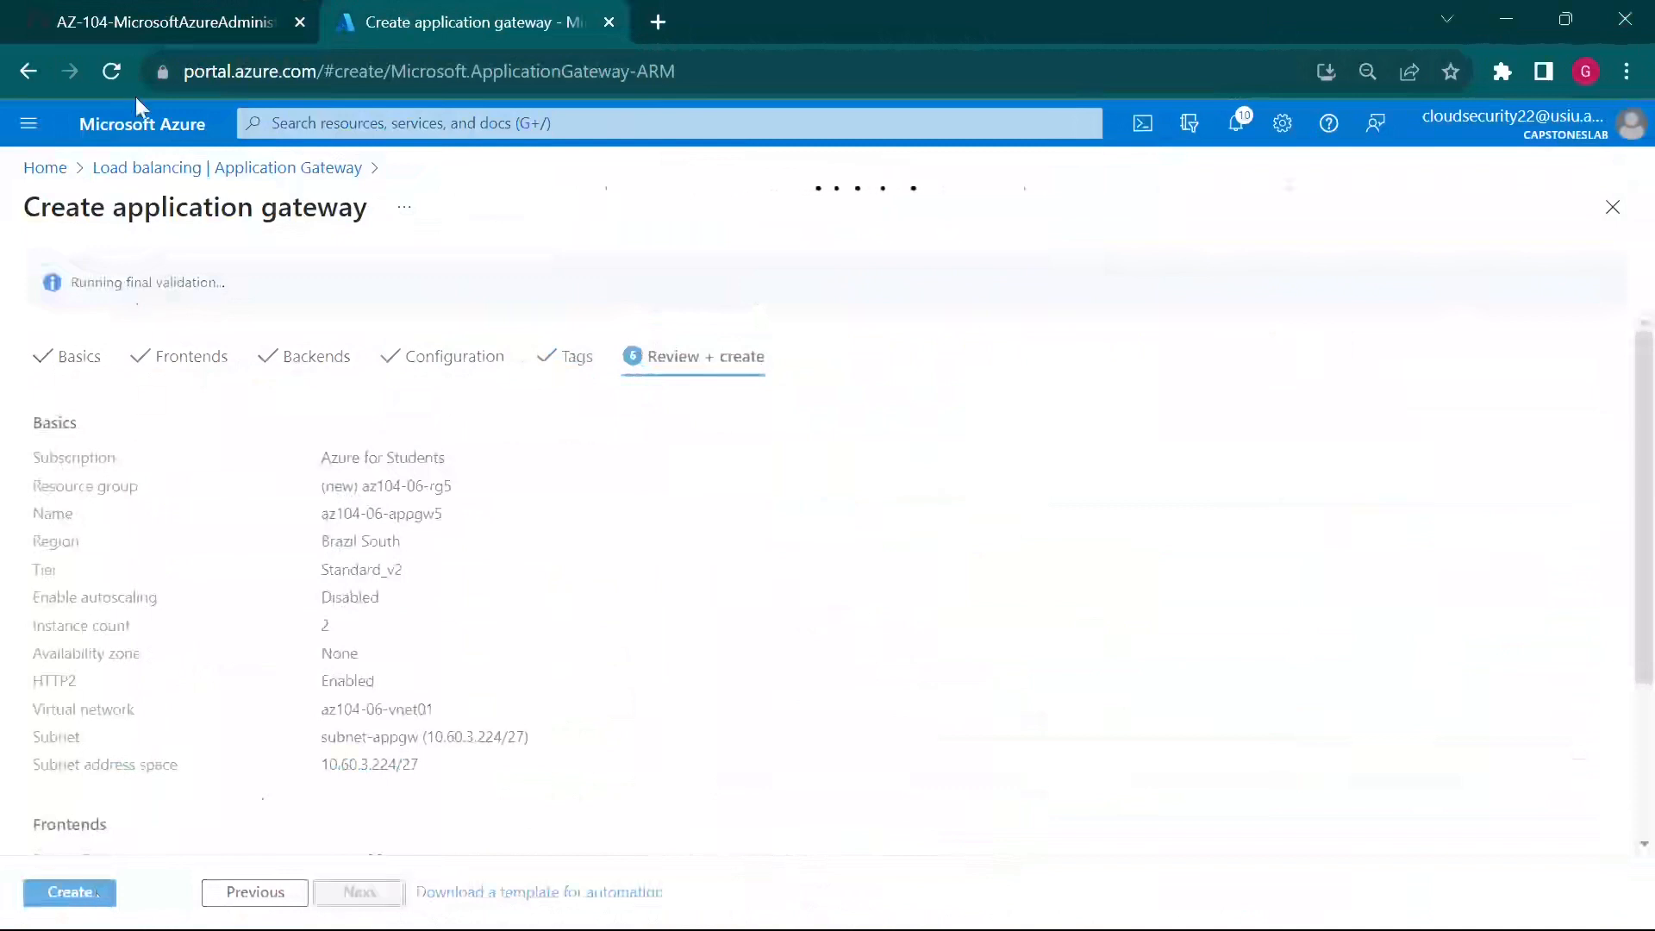
pyautogui.click(152, 15)
pyautogui.scroll(-3, 794, 610)
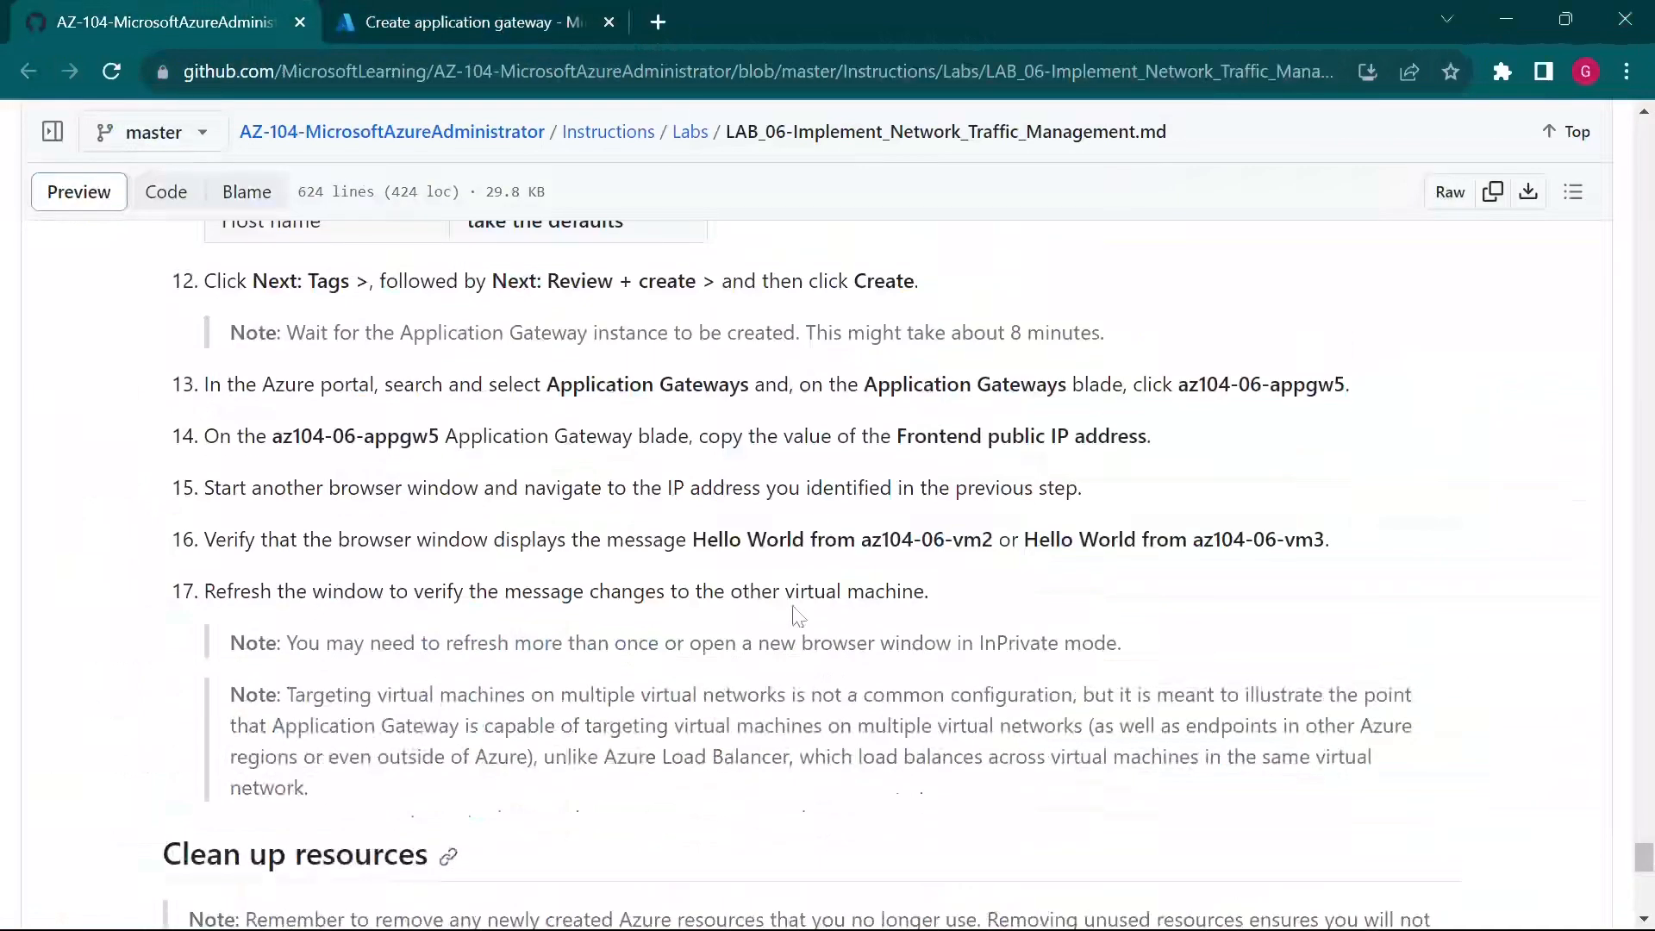
pyautogui.click(577, 17)
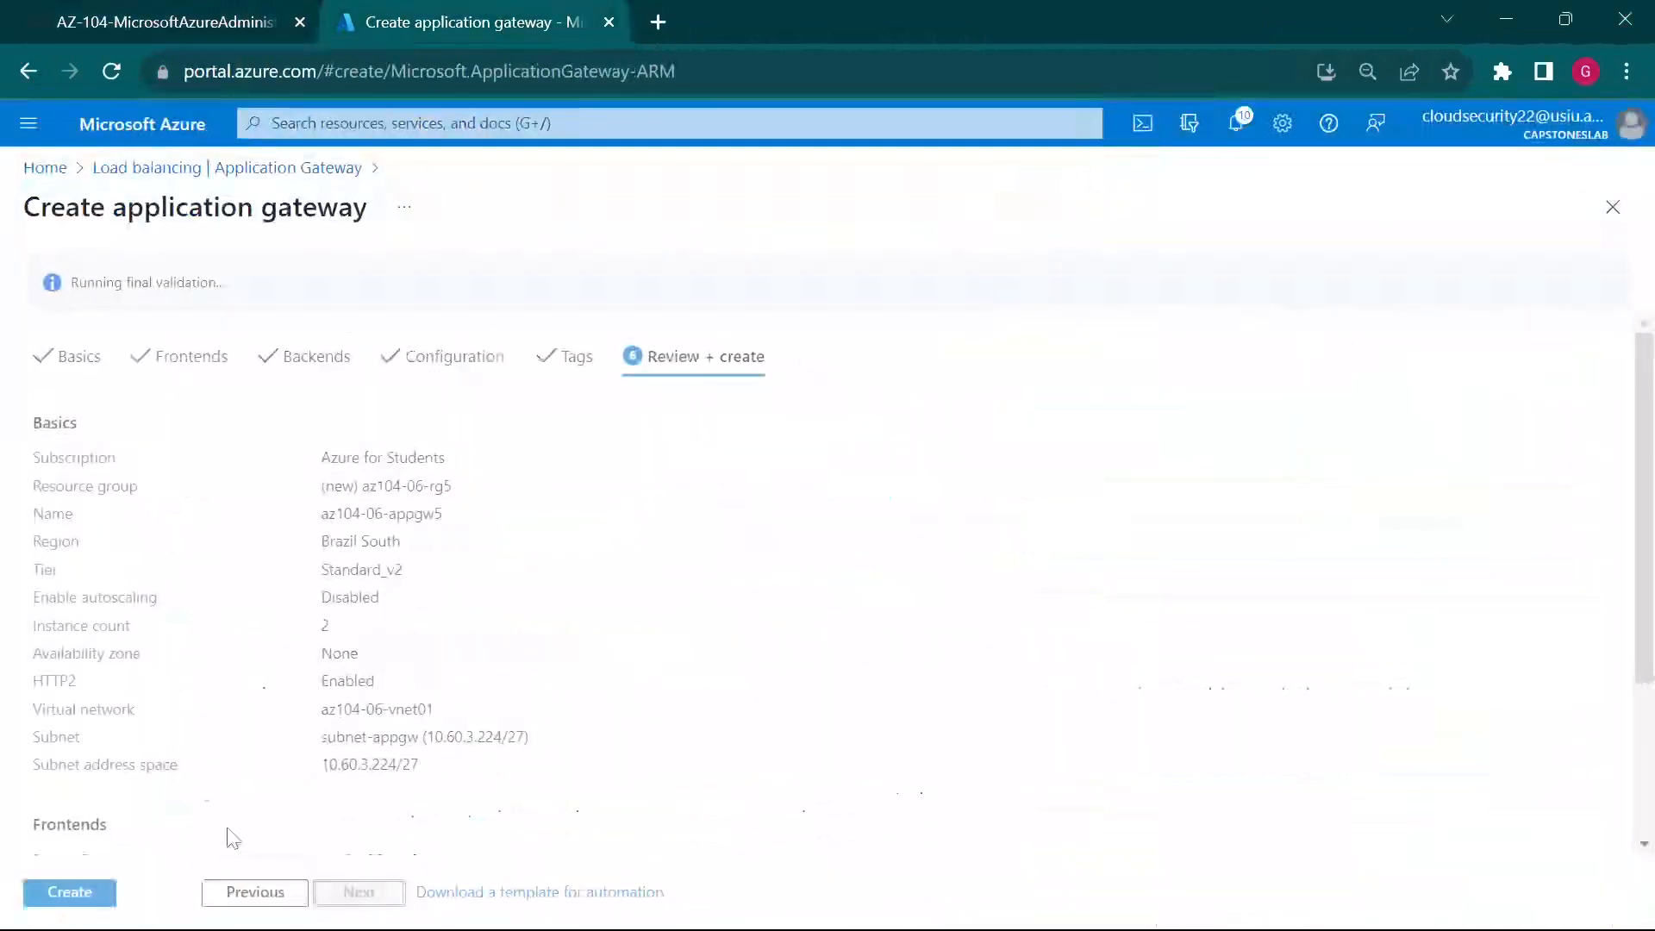
pyautogui.click(143, 22)
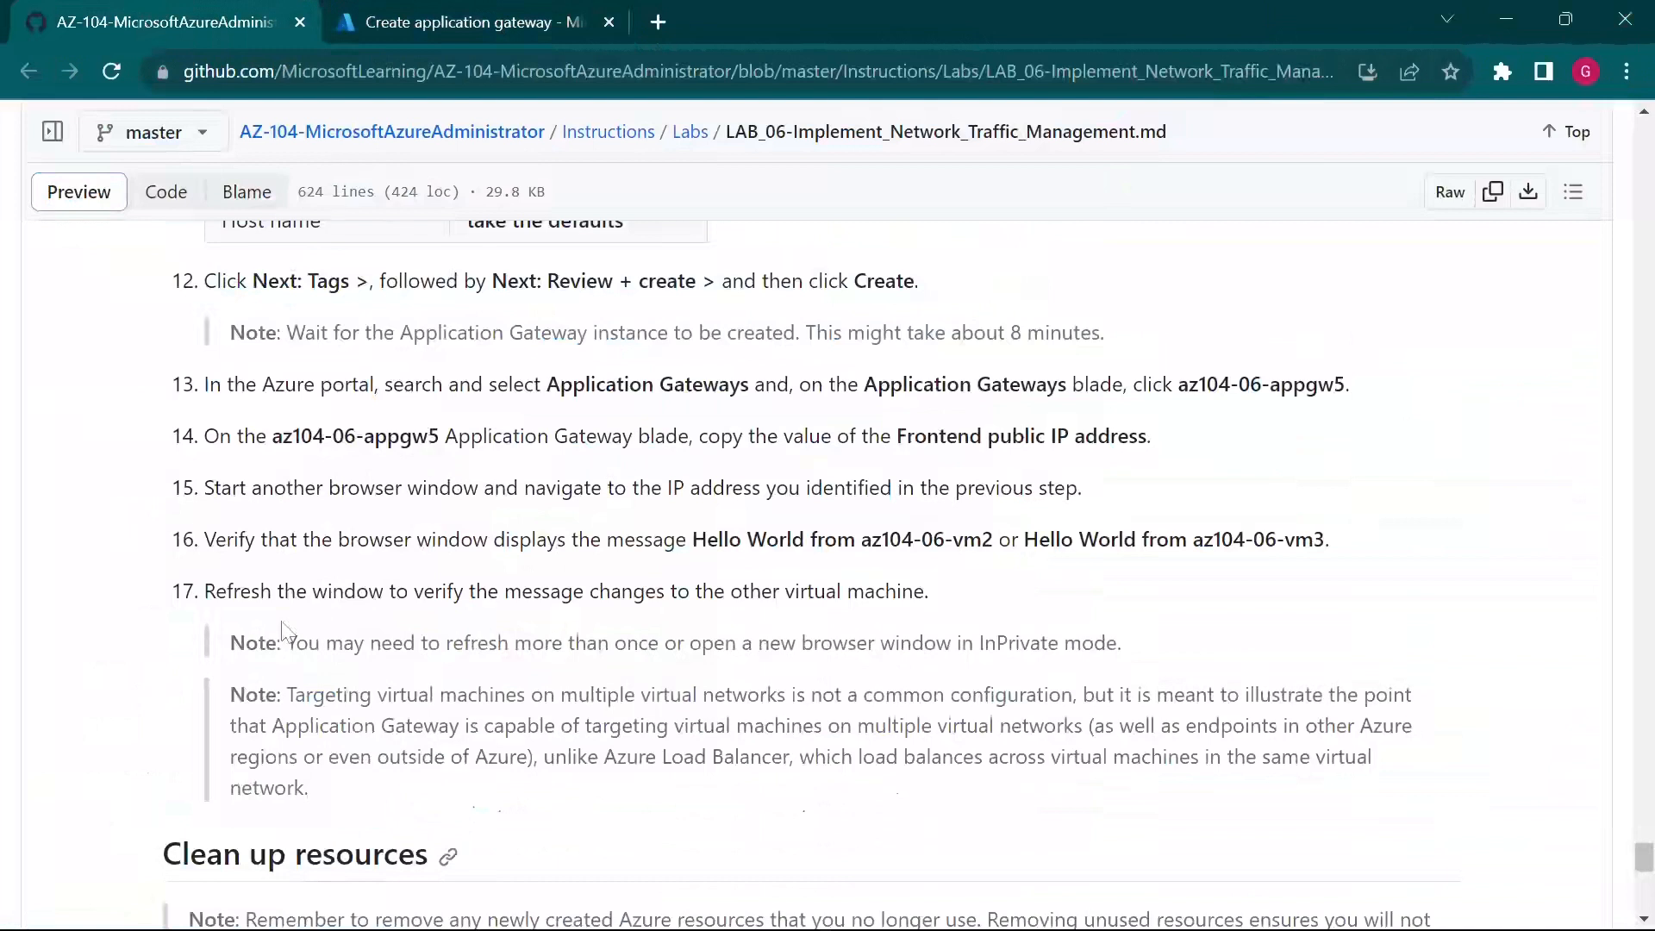
pyautogui.click(517, 22)
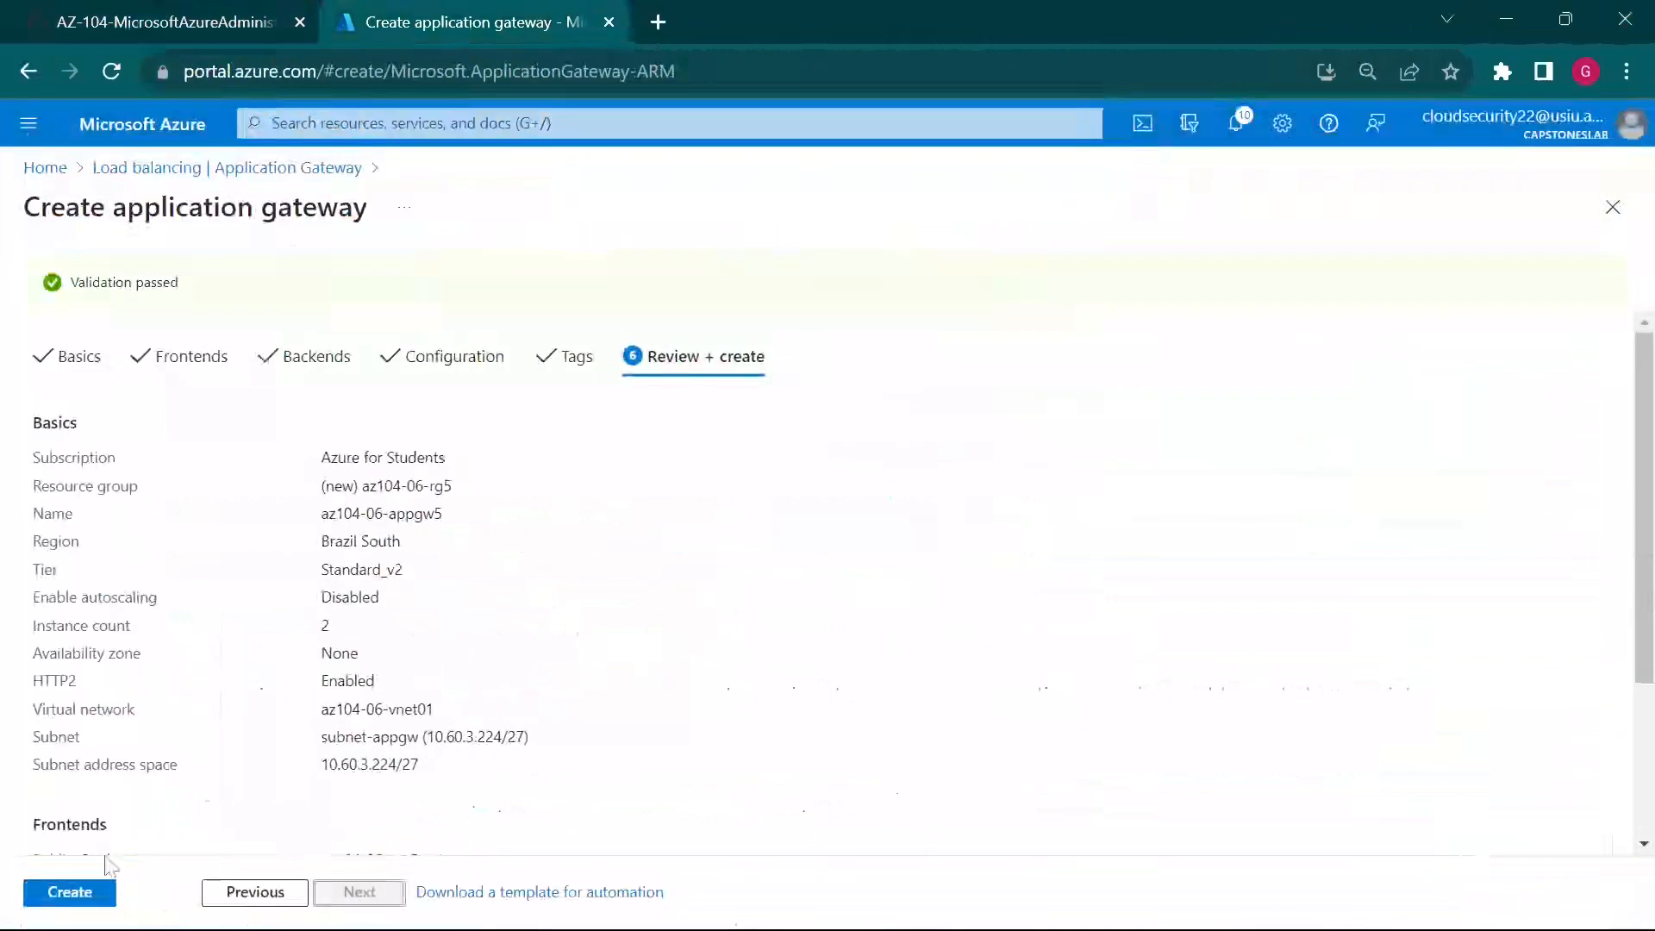
pyautogui.click(71, 892)
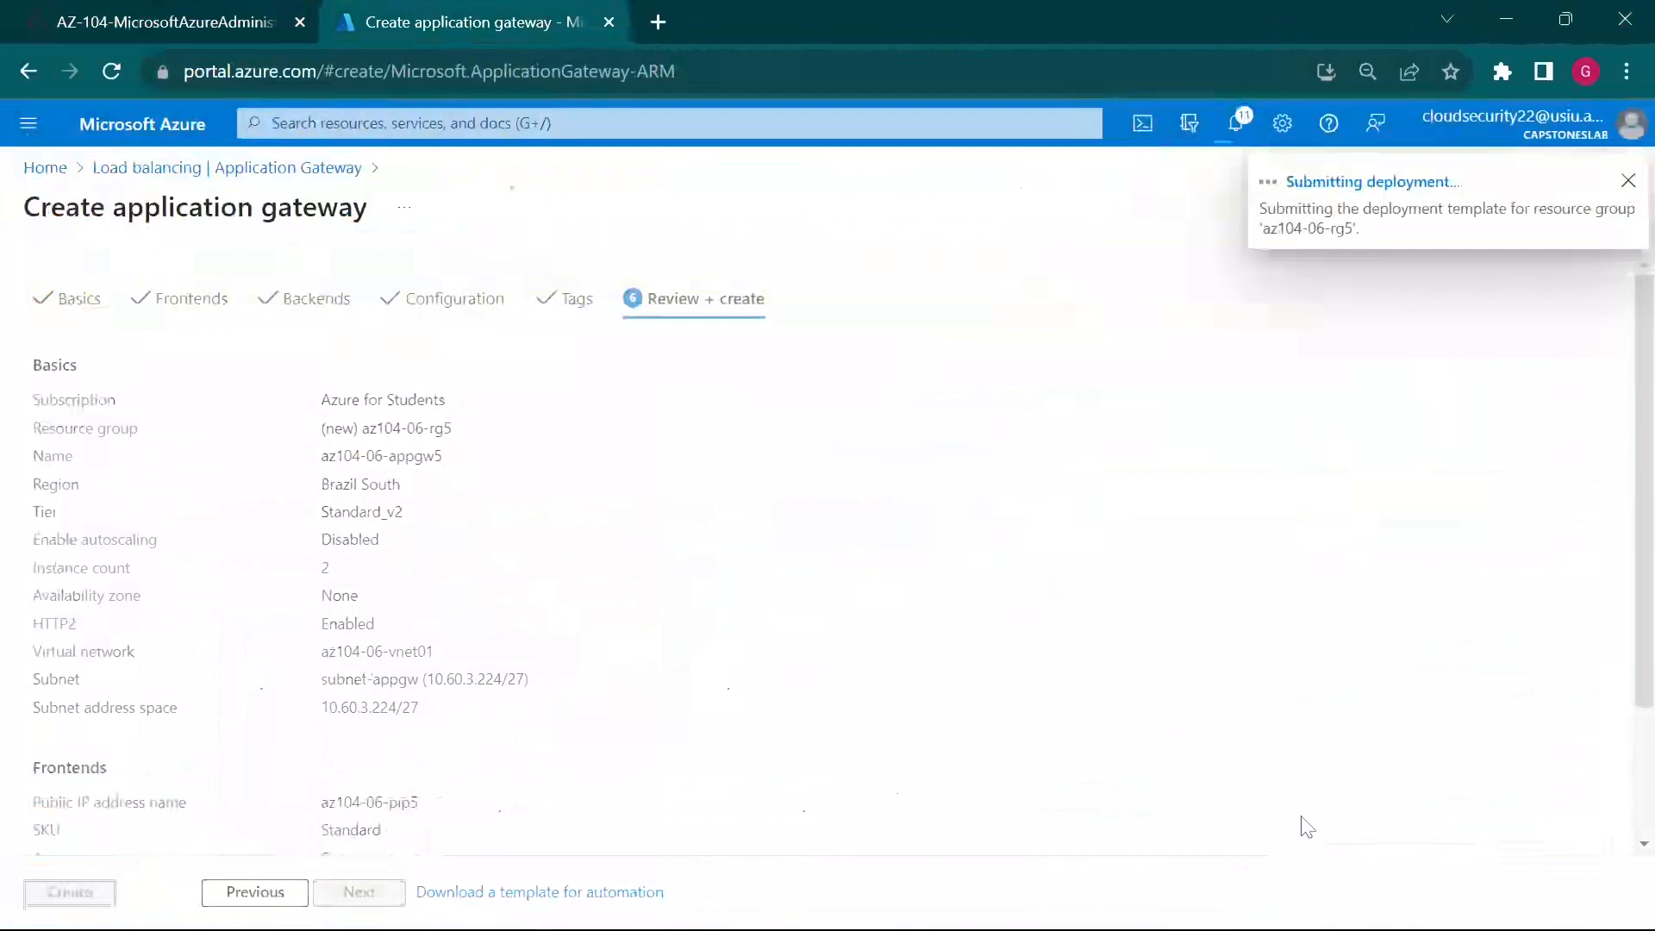
pyautogui.moveTo(1296, 925)
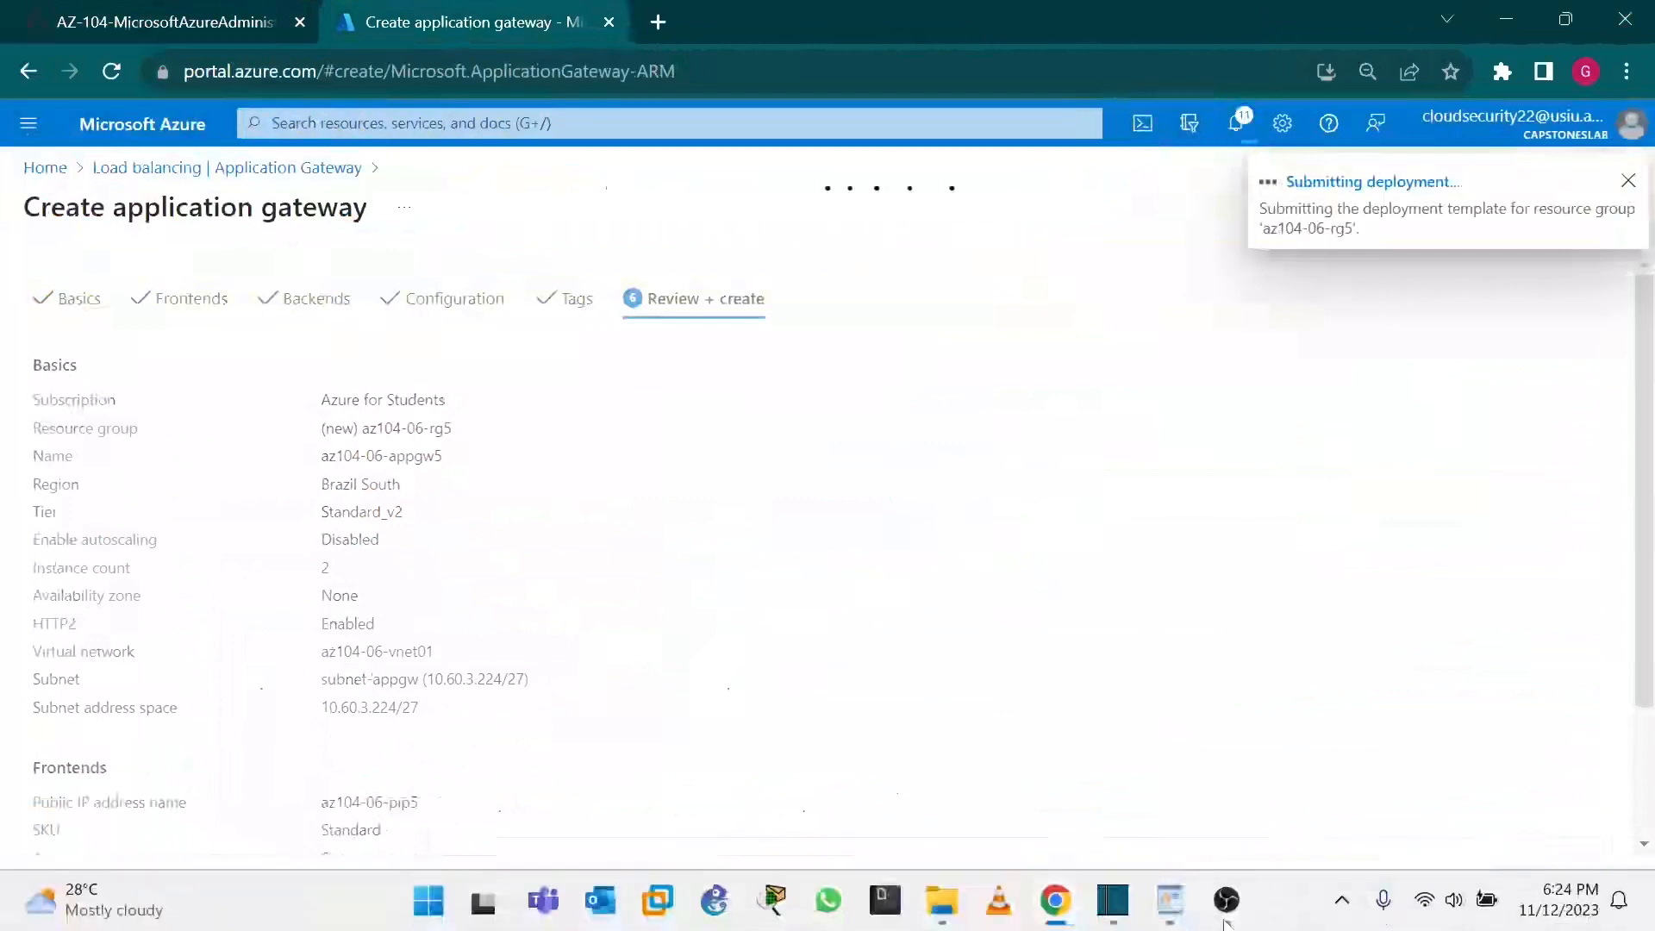
pyautogui.moveTo(1223, 922)
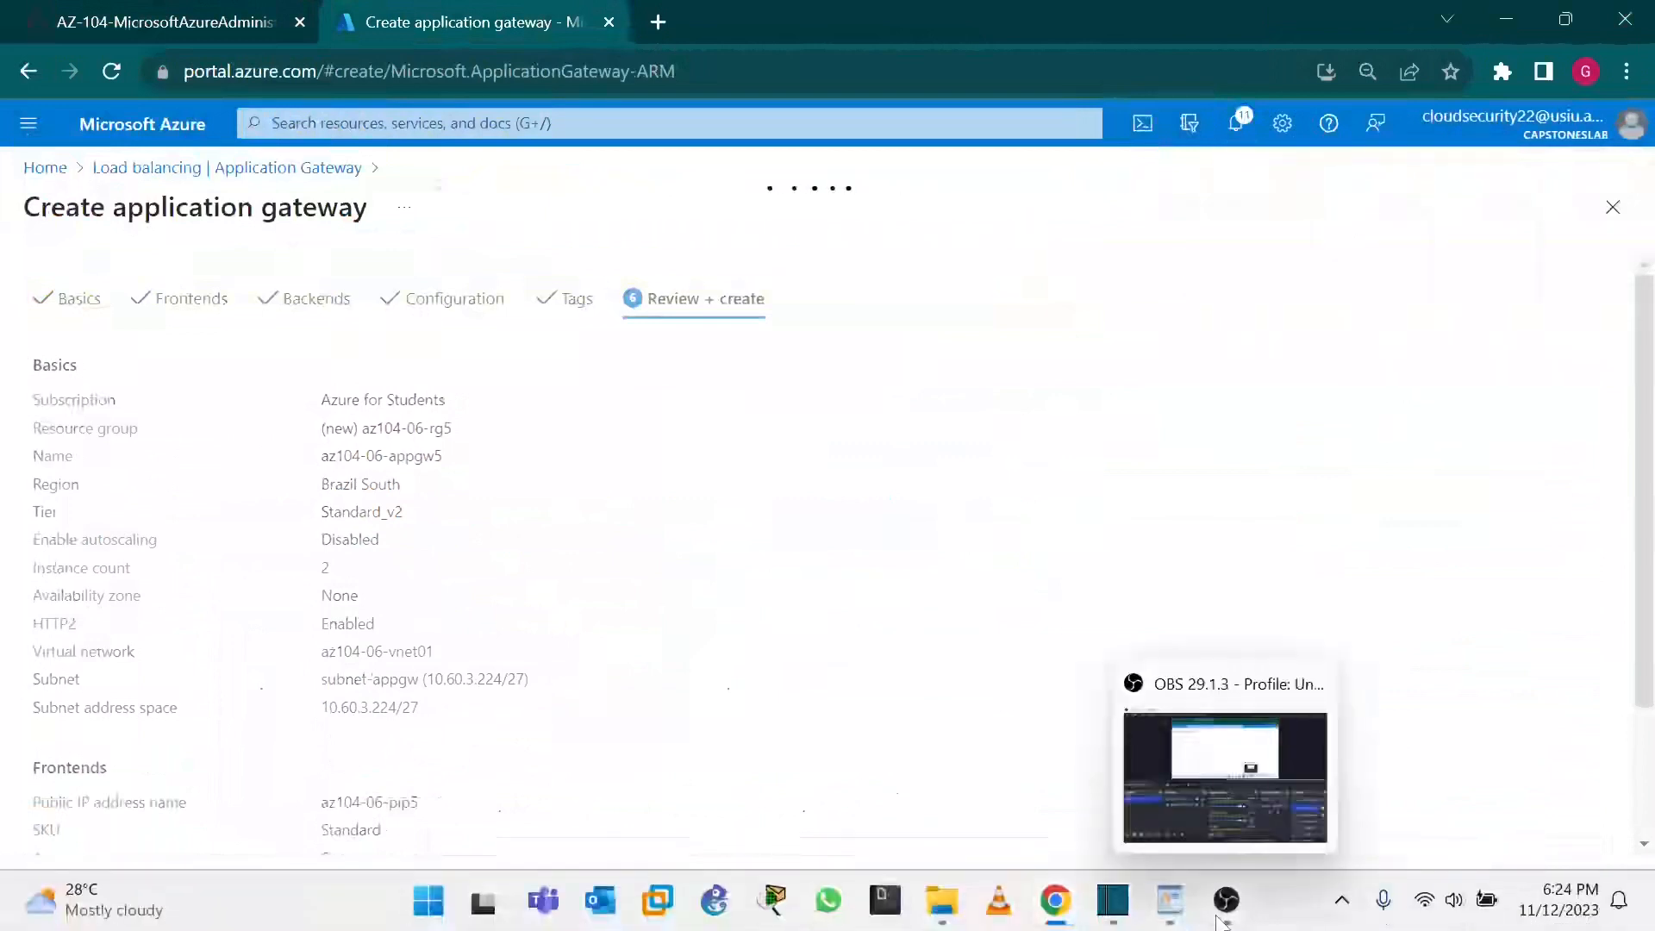
pyautogui.click(1224, 915)
pyautogui.click(1347, 690)
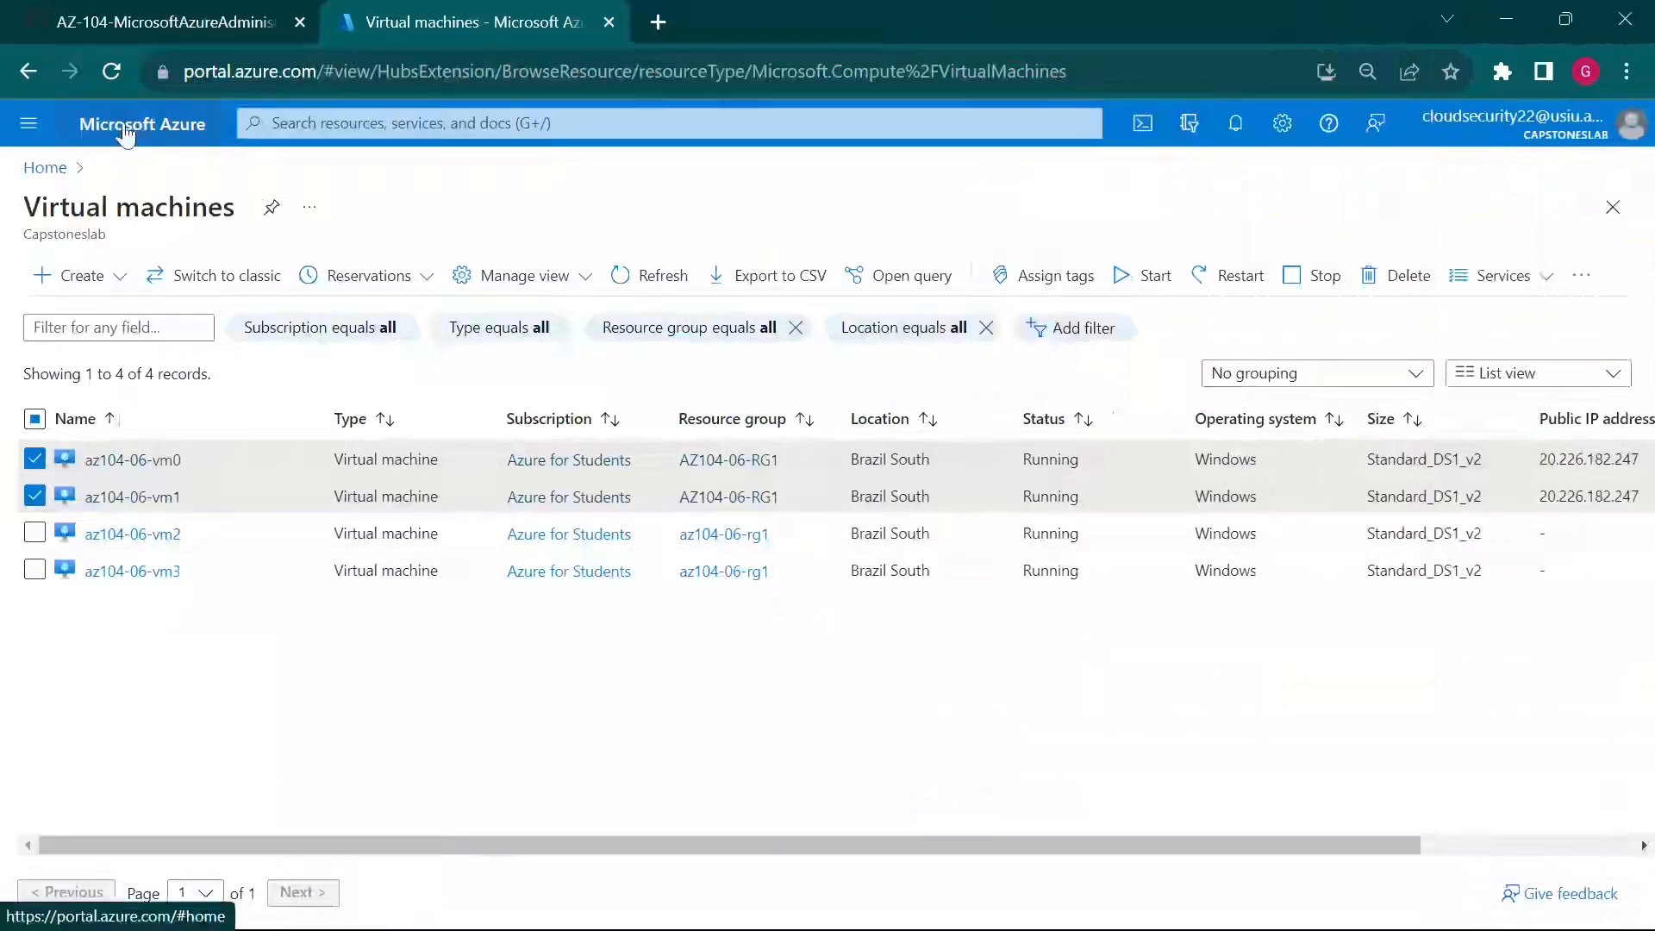
# Step: Return to the Azure portal home and check the guide's instructions for finding the frontend public IP address of az104-06-appgw5
pyautogui.click(125, 129)
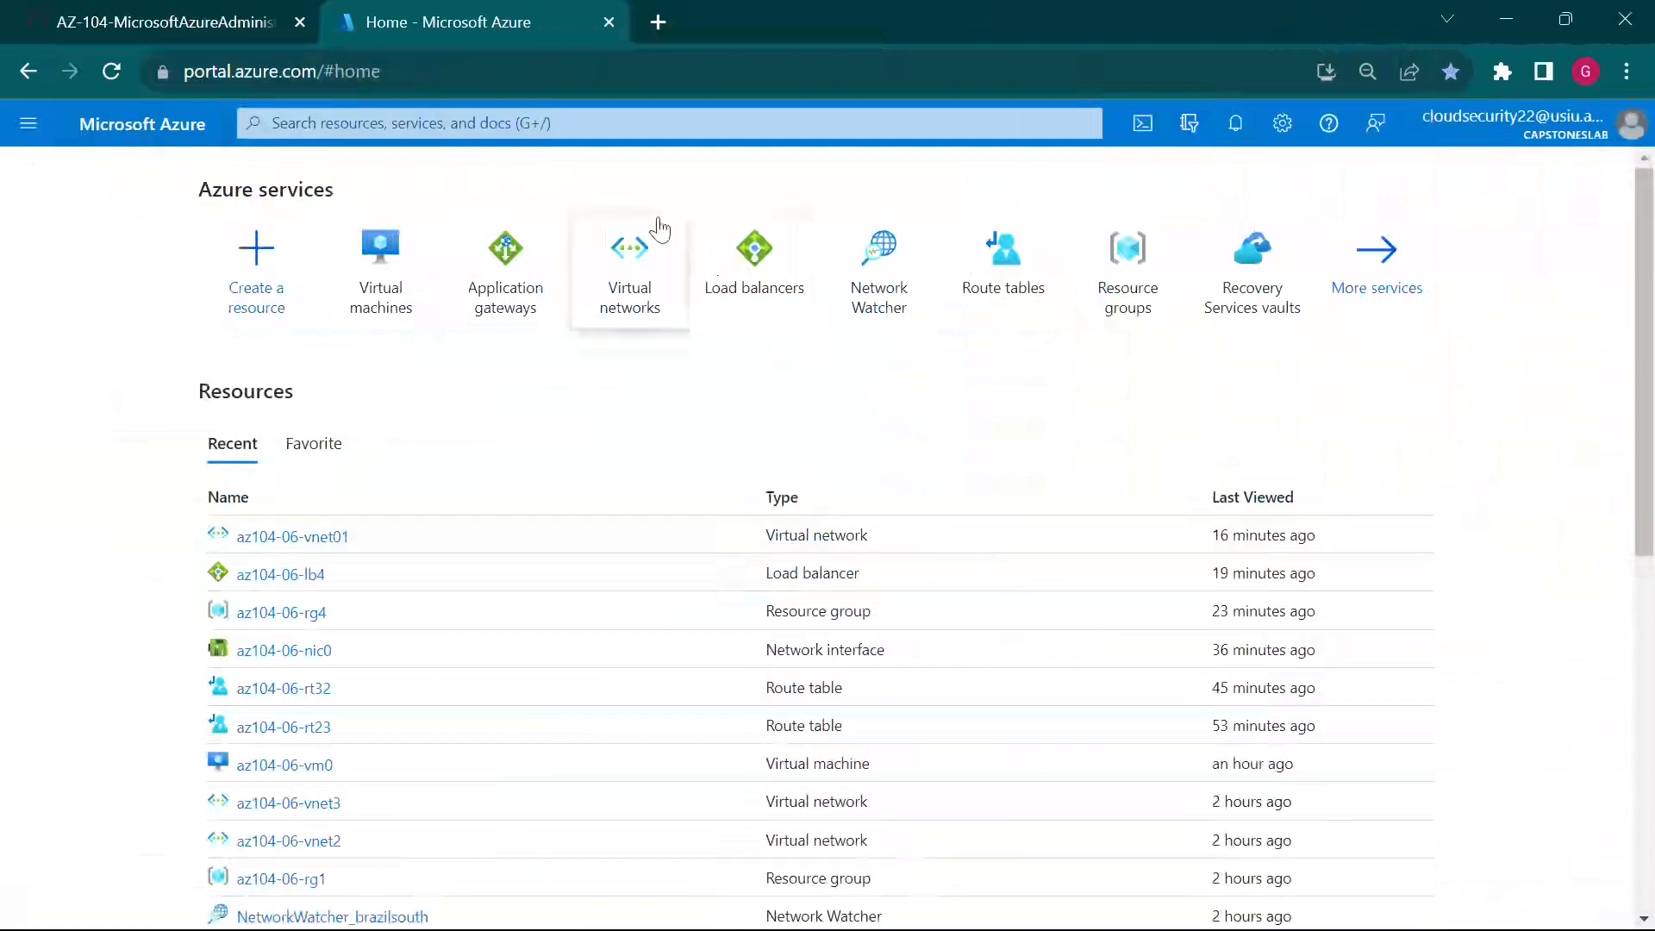
pyautogui.moveTo(534, 317)
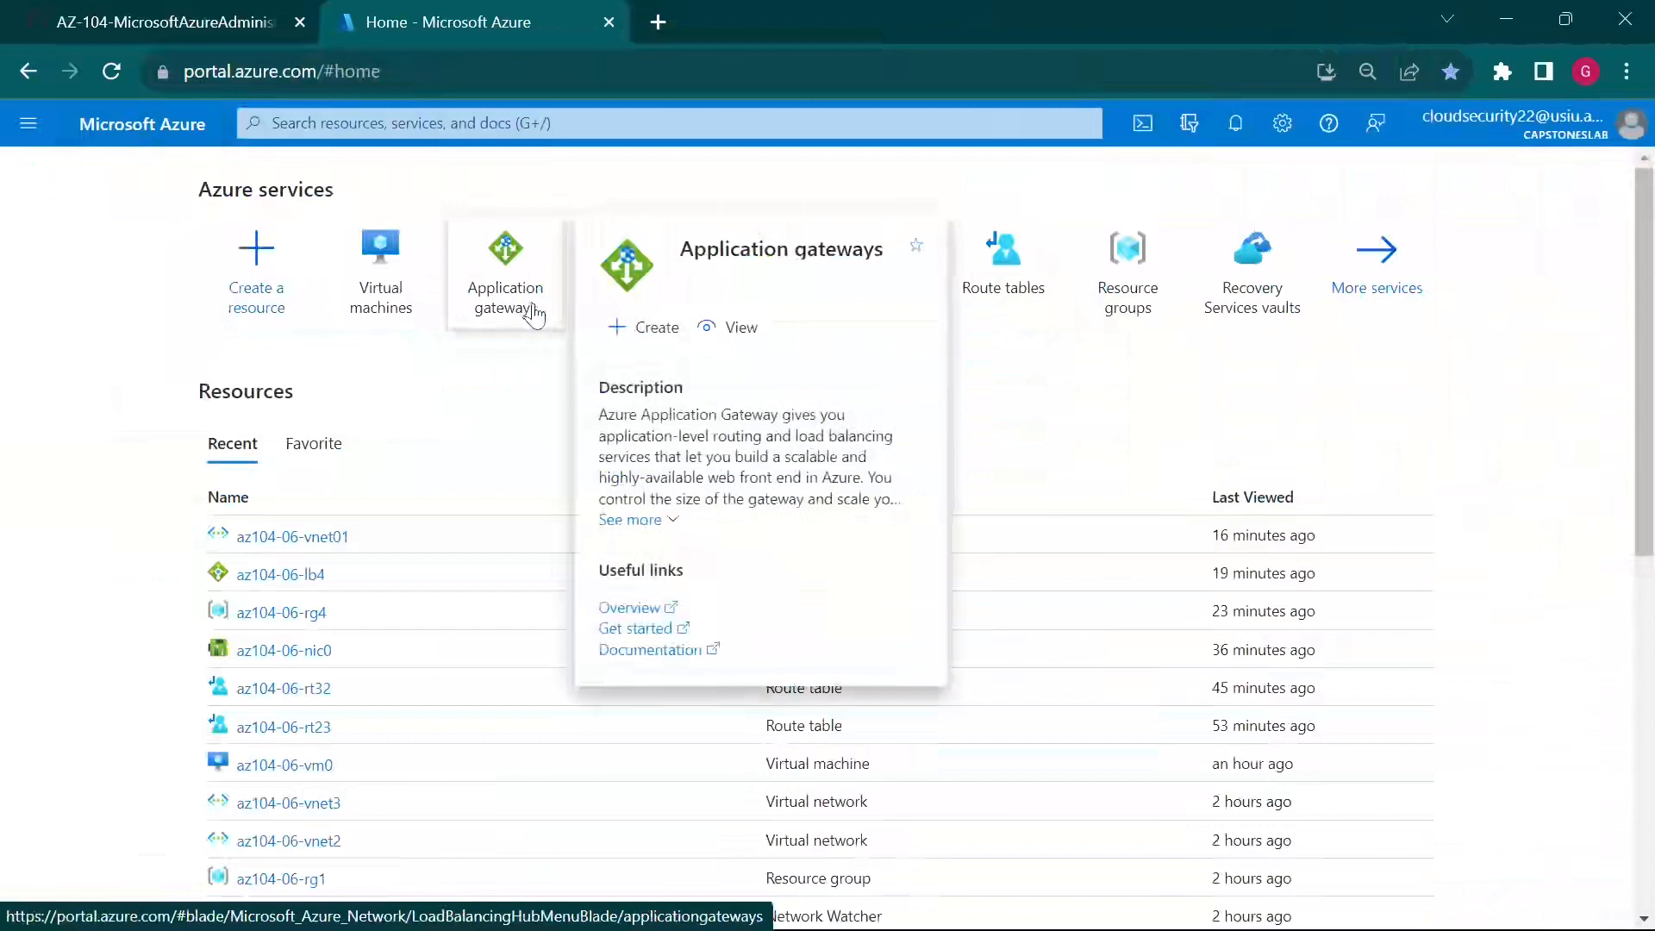
pyautogui.click(190, 13)
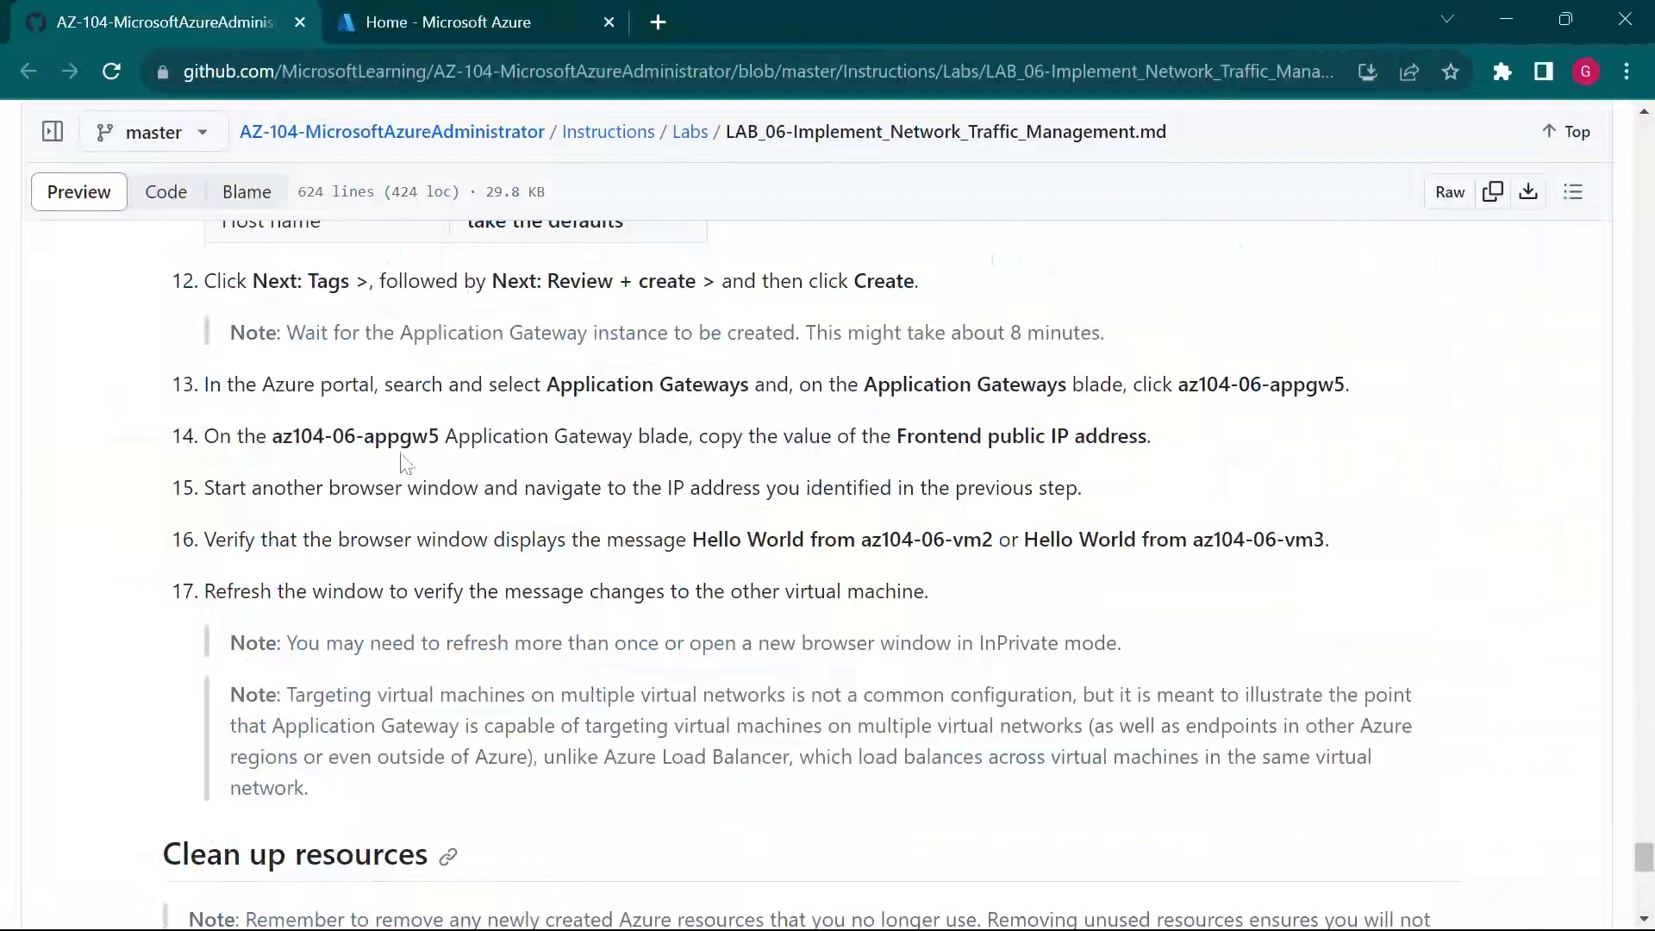
pyautogui.moveTo(333, 437); pyautogui.dragTo(439, 440)
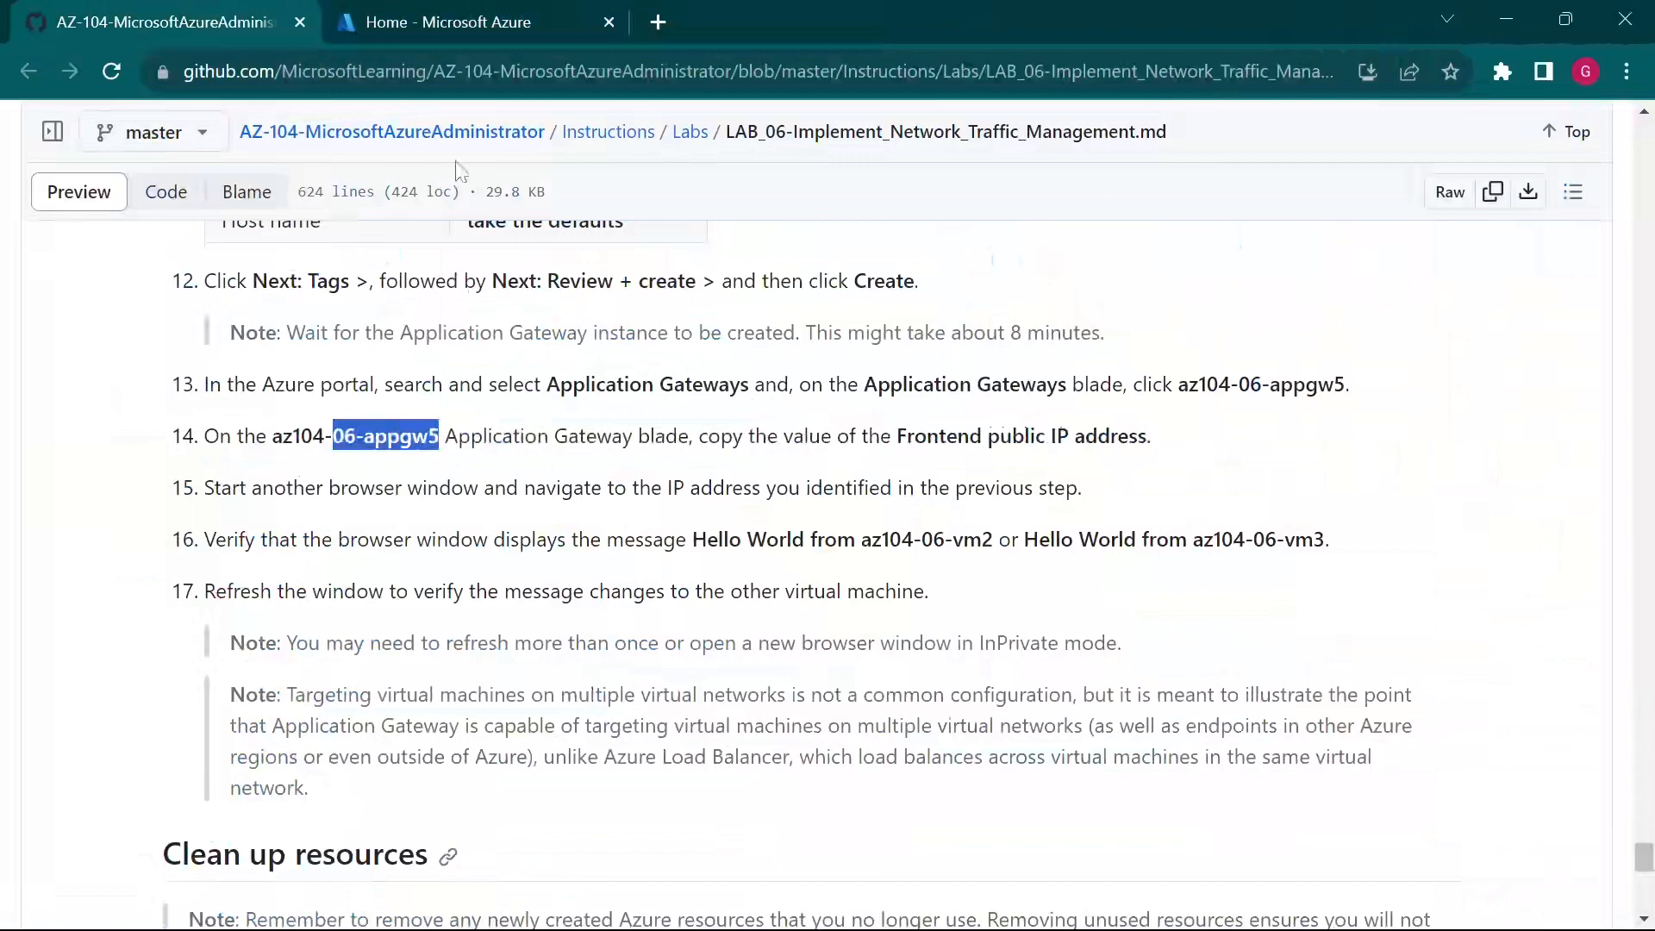
pyautogui.click(402, 21)
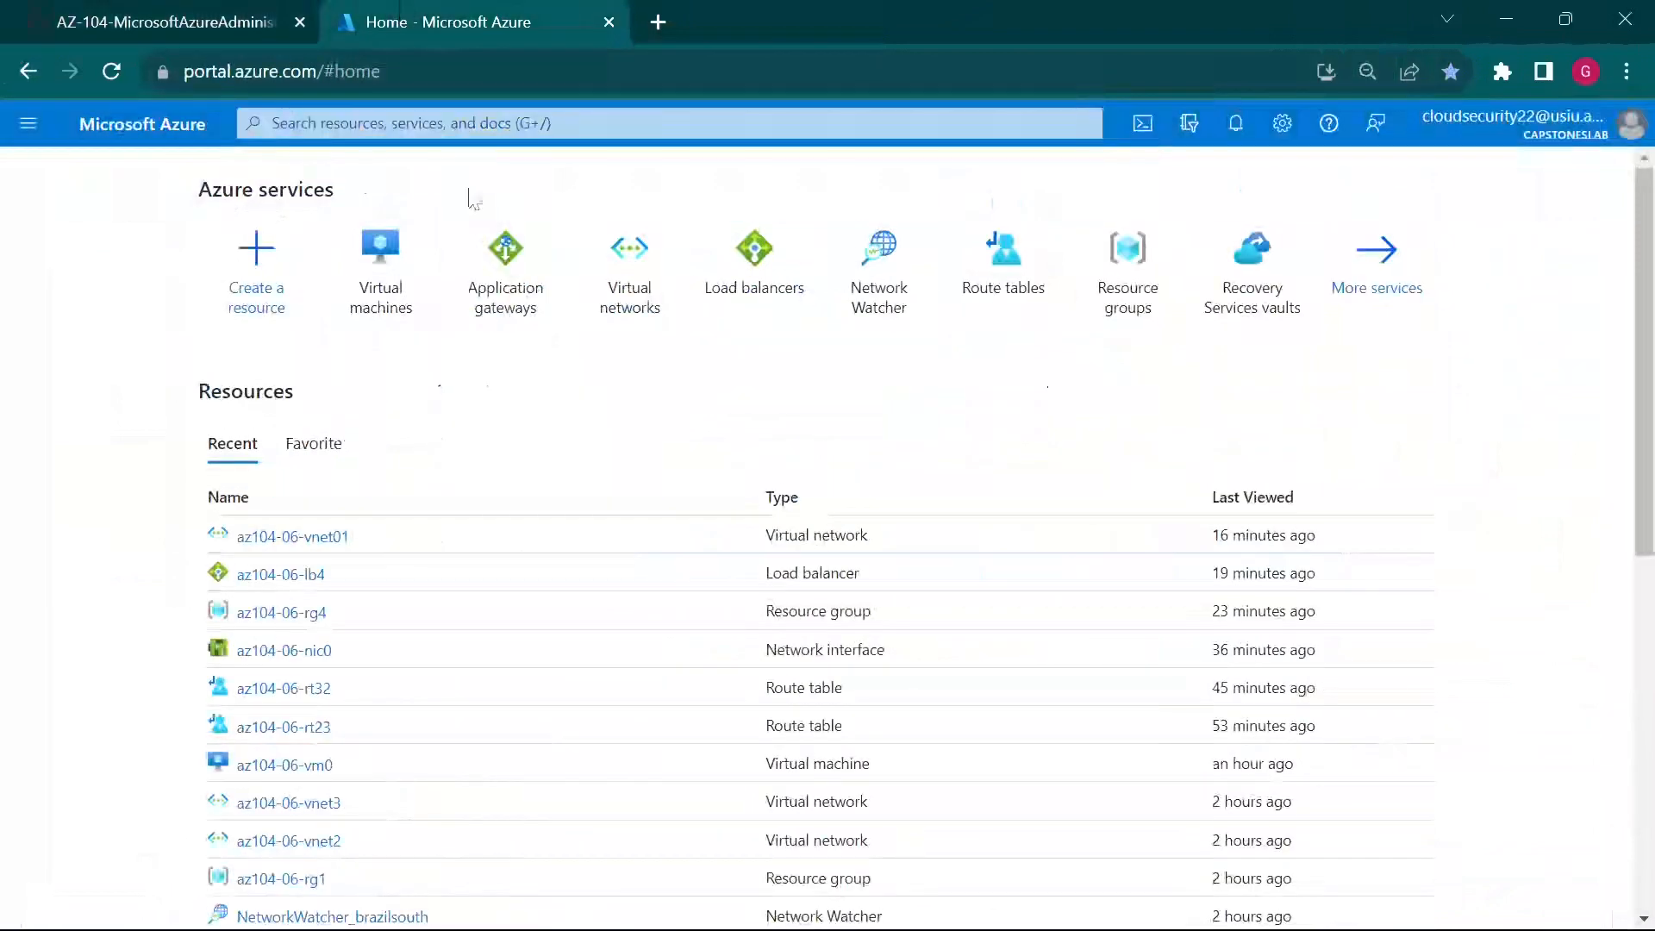
# Step: Open the frontend IP configurations of application gateway az104-06-appgw5 and copy its public IP address
pyautogui.click(492, 289)
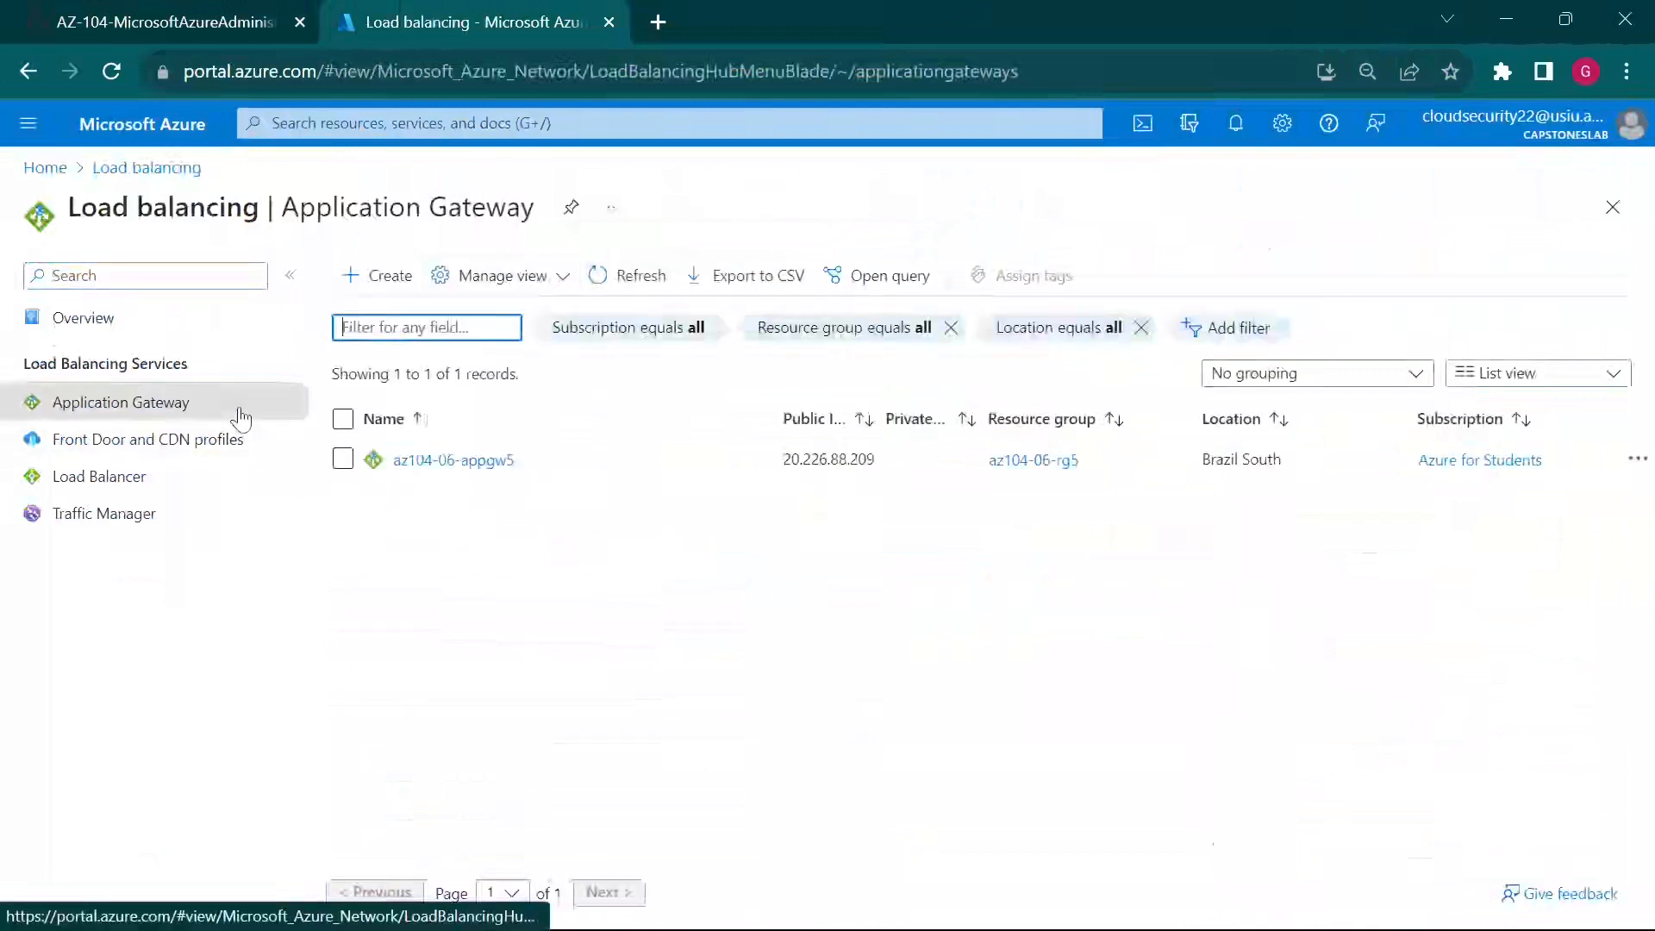
pyautogui.click(466, 461)
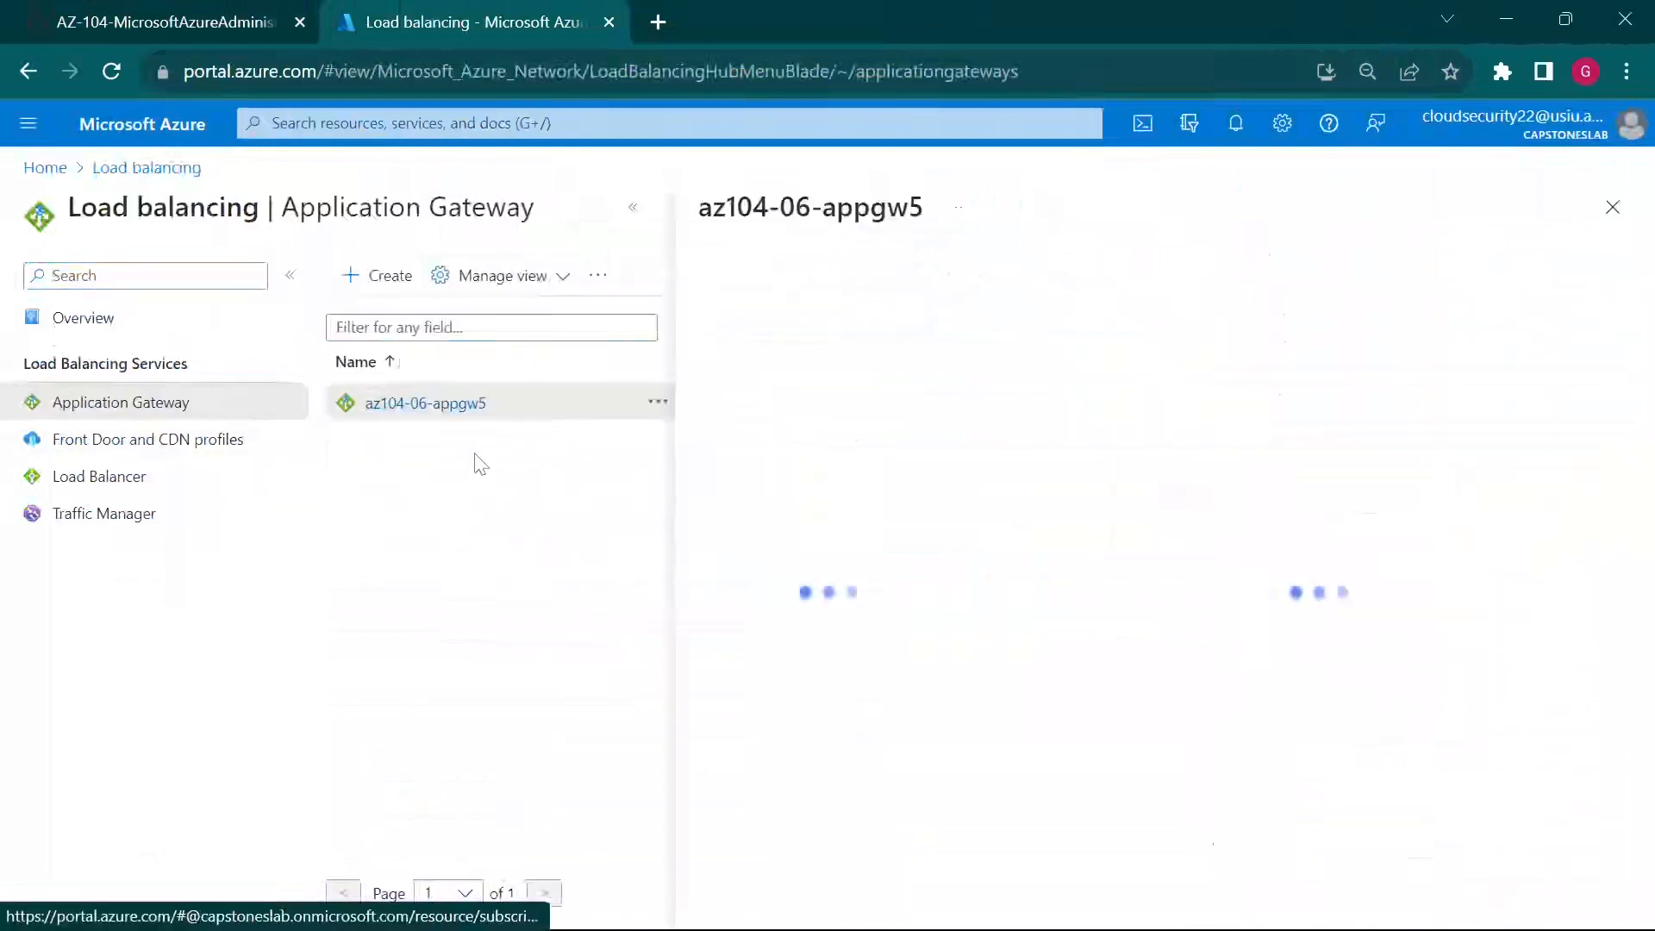
pyautogui.click(631, 214)
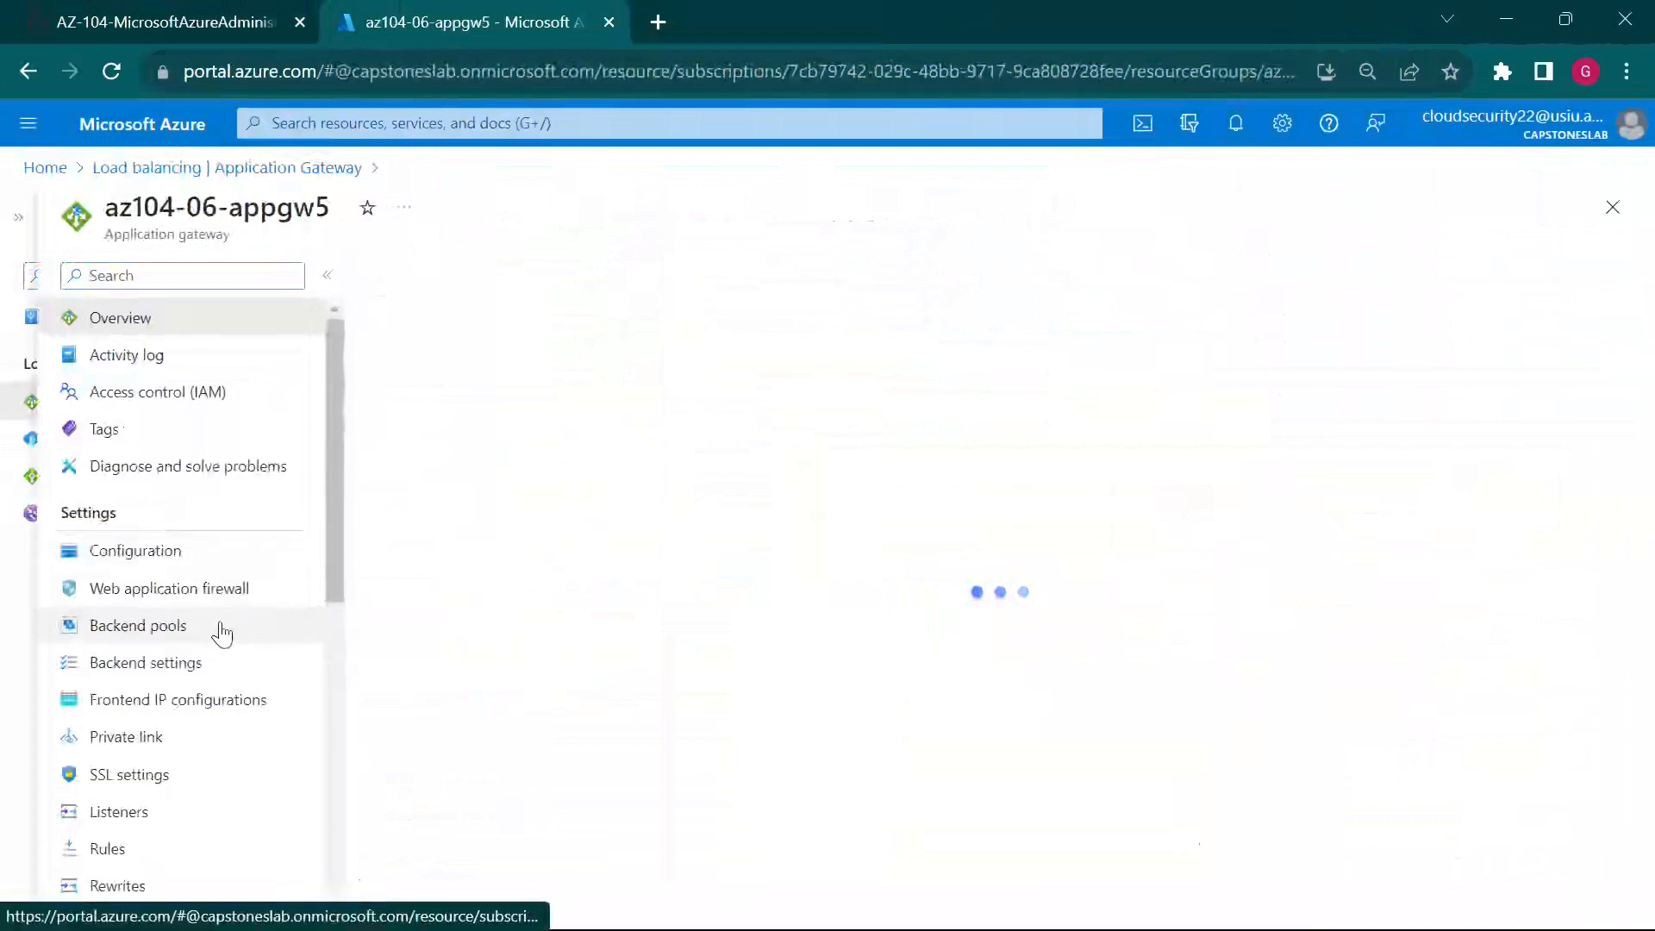
pyautogui.click(226, 715)
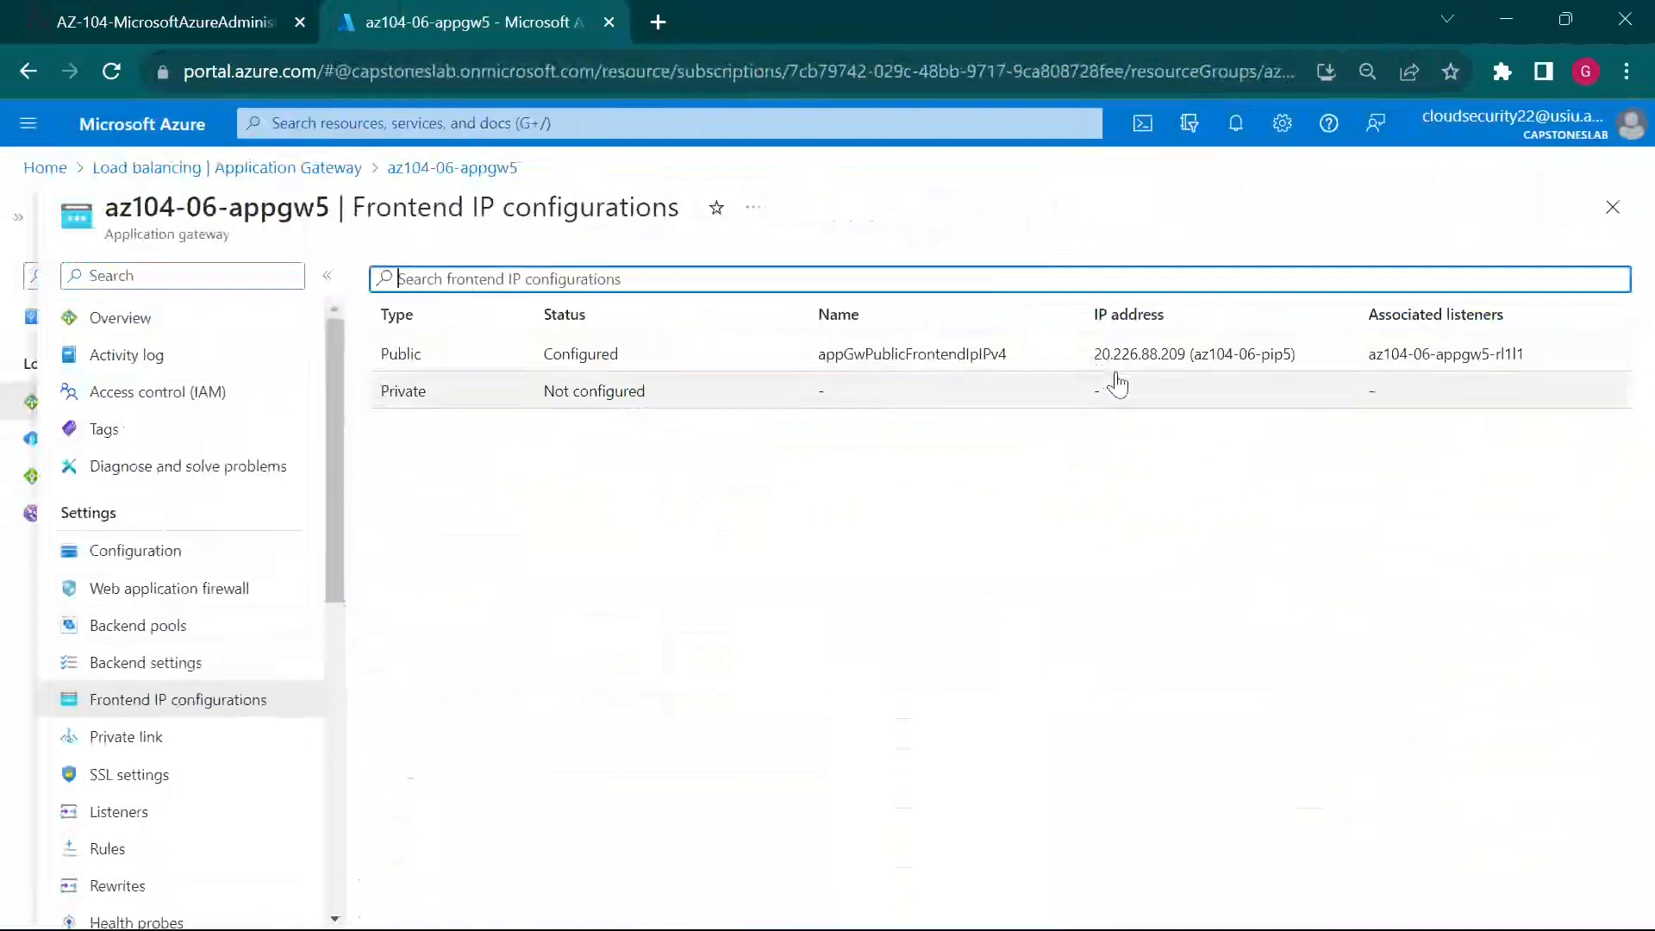
pyautogui.moveTo(1096, 362); pyautogui.dragTo(1185, 371)
pyautogui.hotkey('ctrl', 'c')
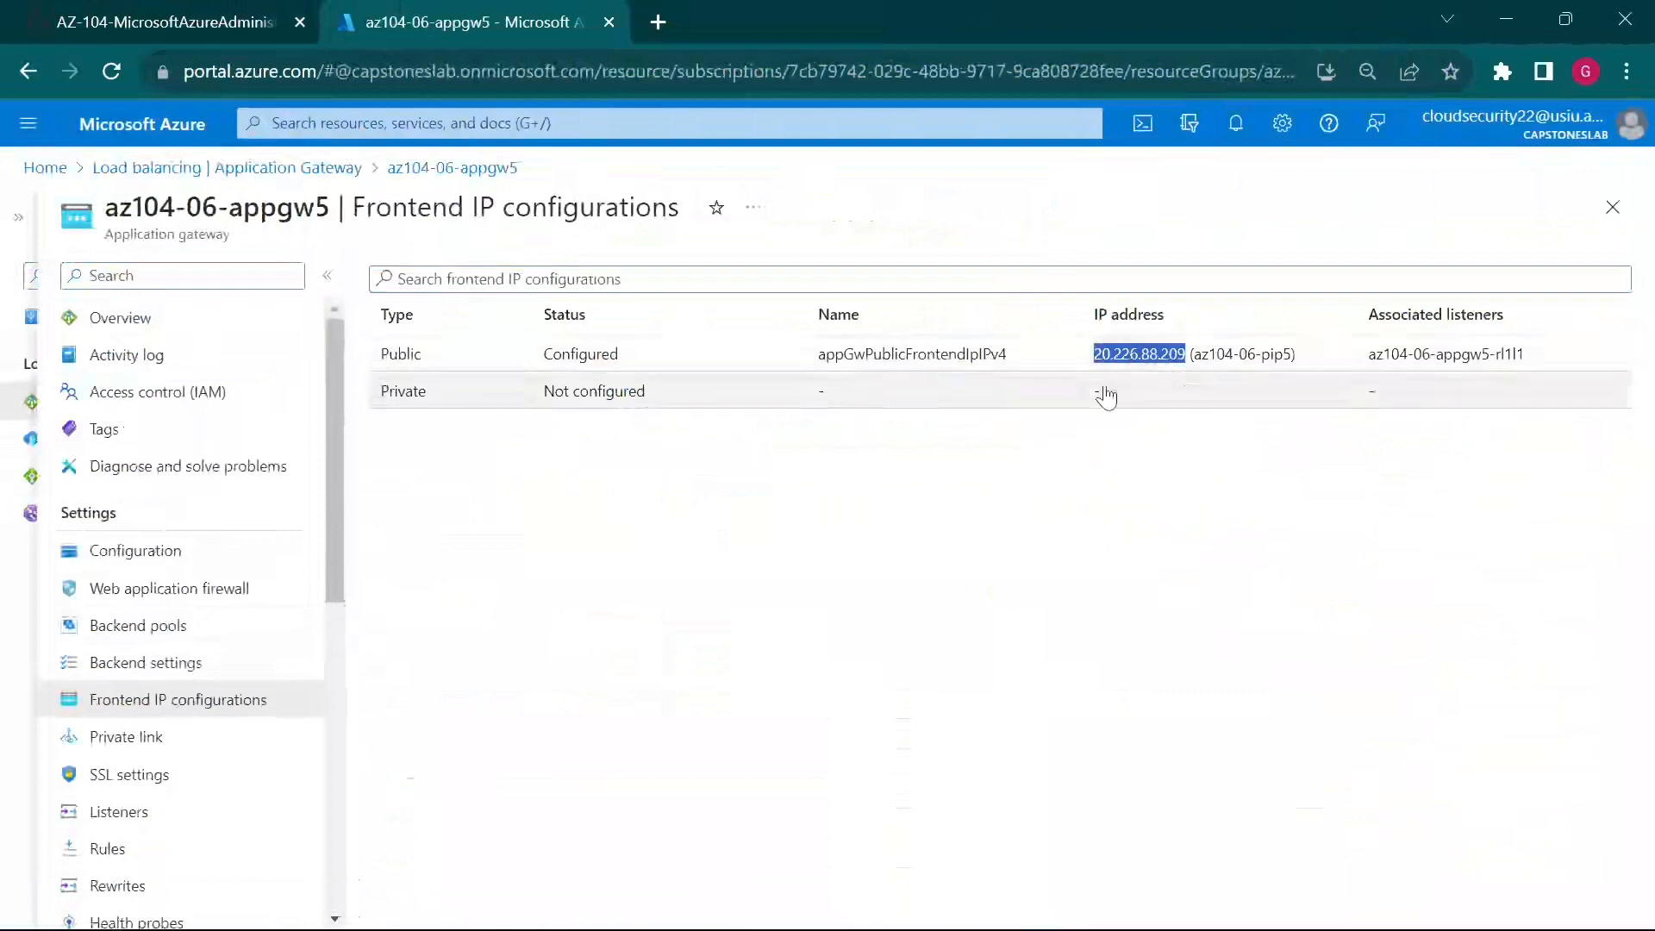
# Step: Browse to 20.226.88.209 in a new browser tab, continue to the site despite the missing HTTPS, and check which virtual machine responds
pyautogui.click(660, 24)
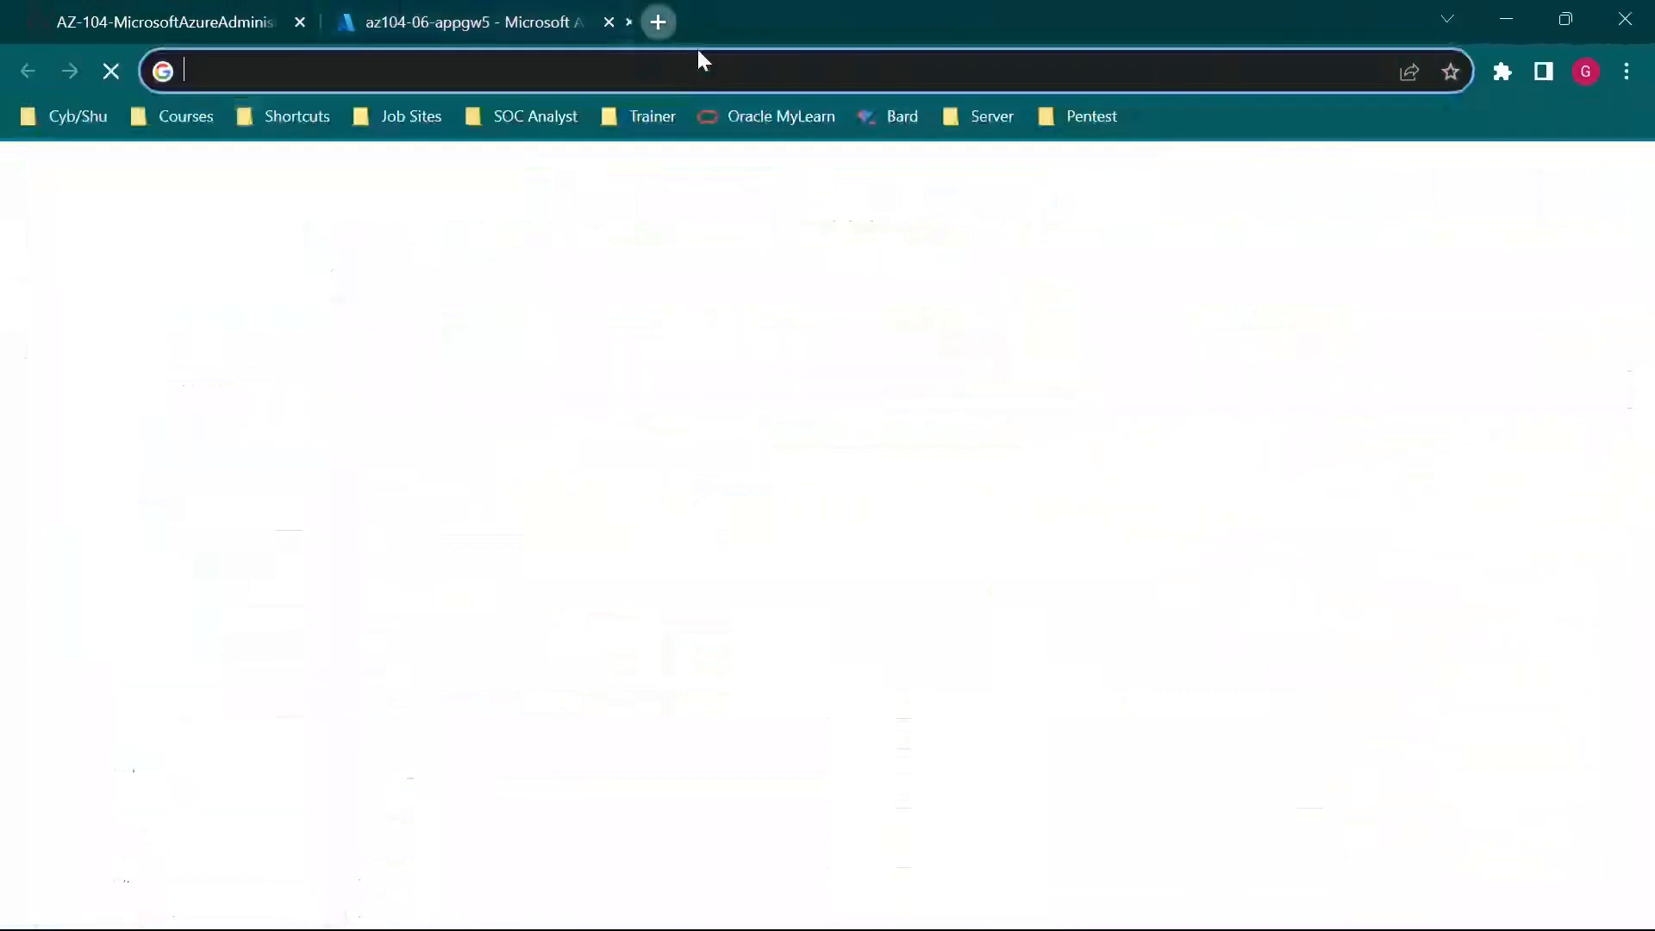
pyautogui.hotkey('ctrl', 'v')
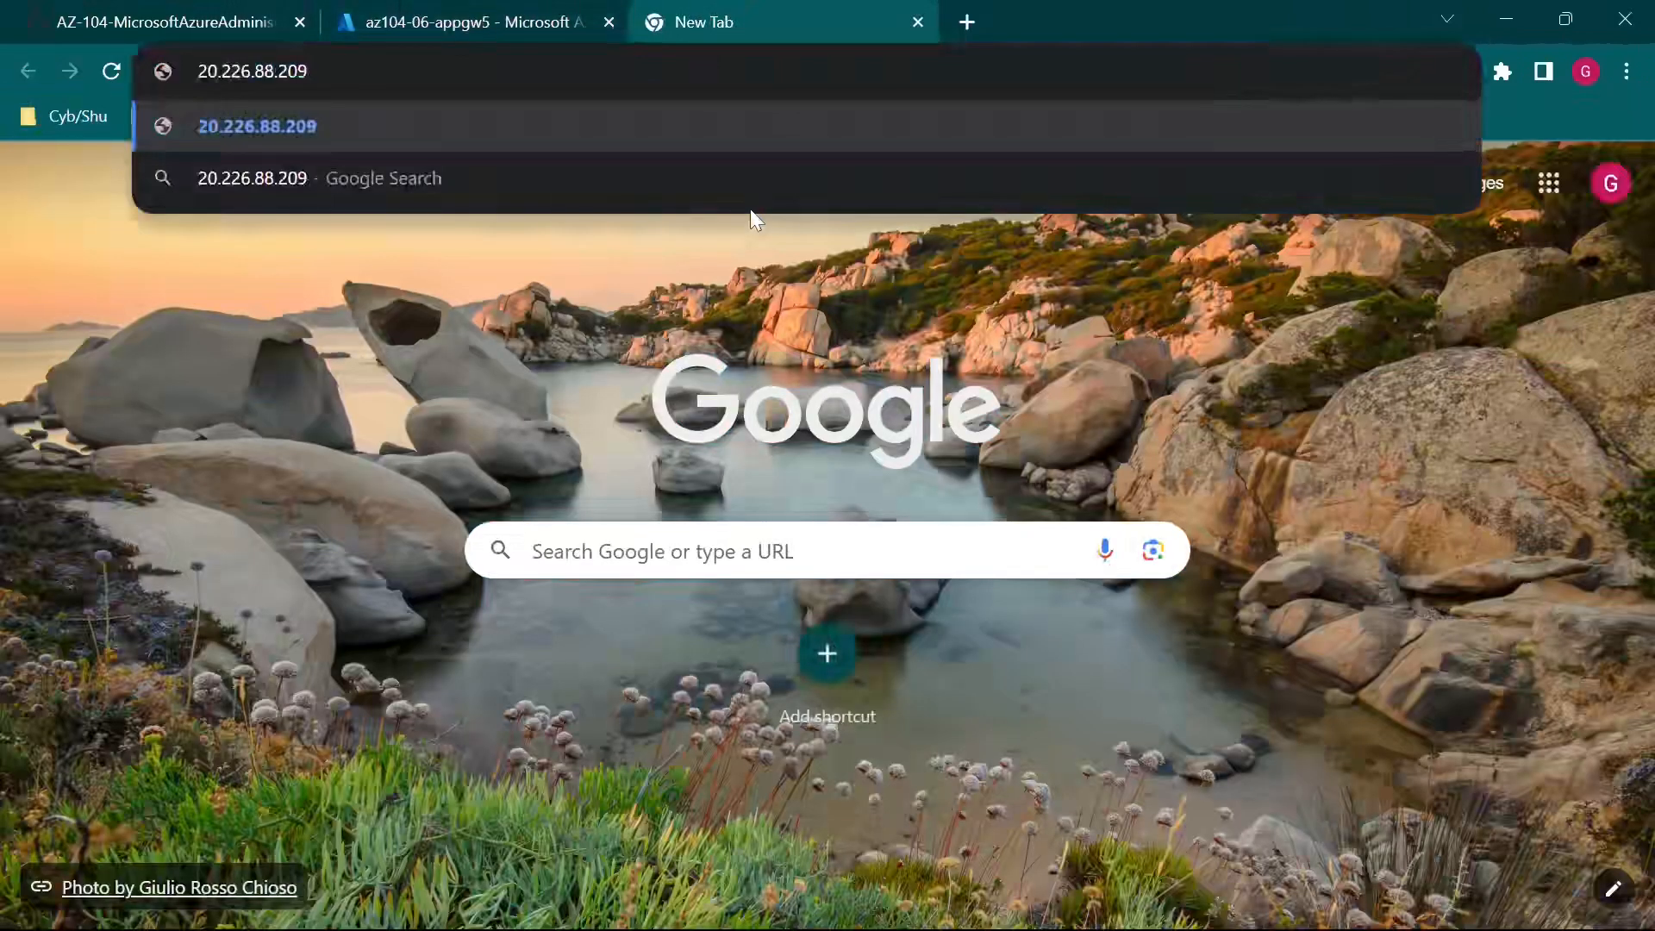
pyautogui.press('Return')
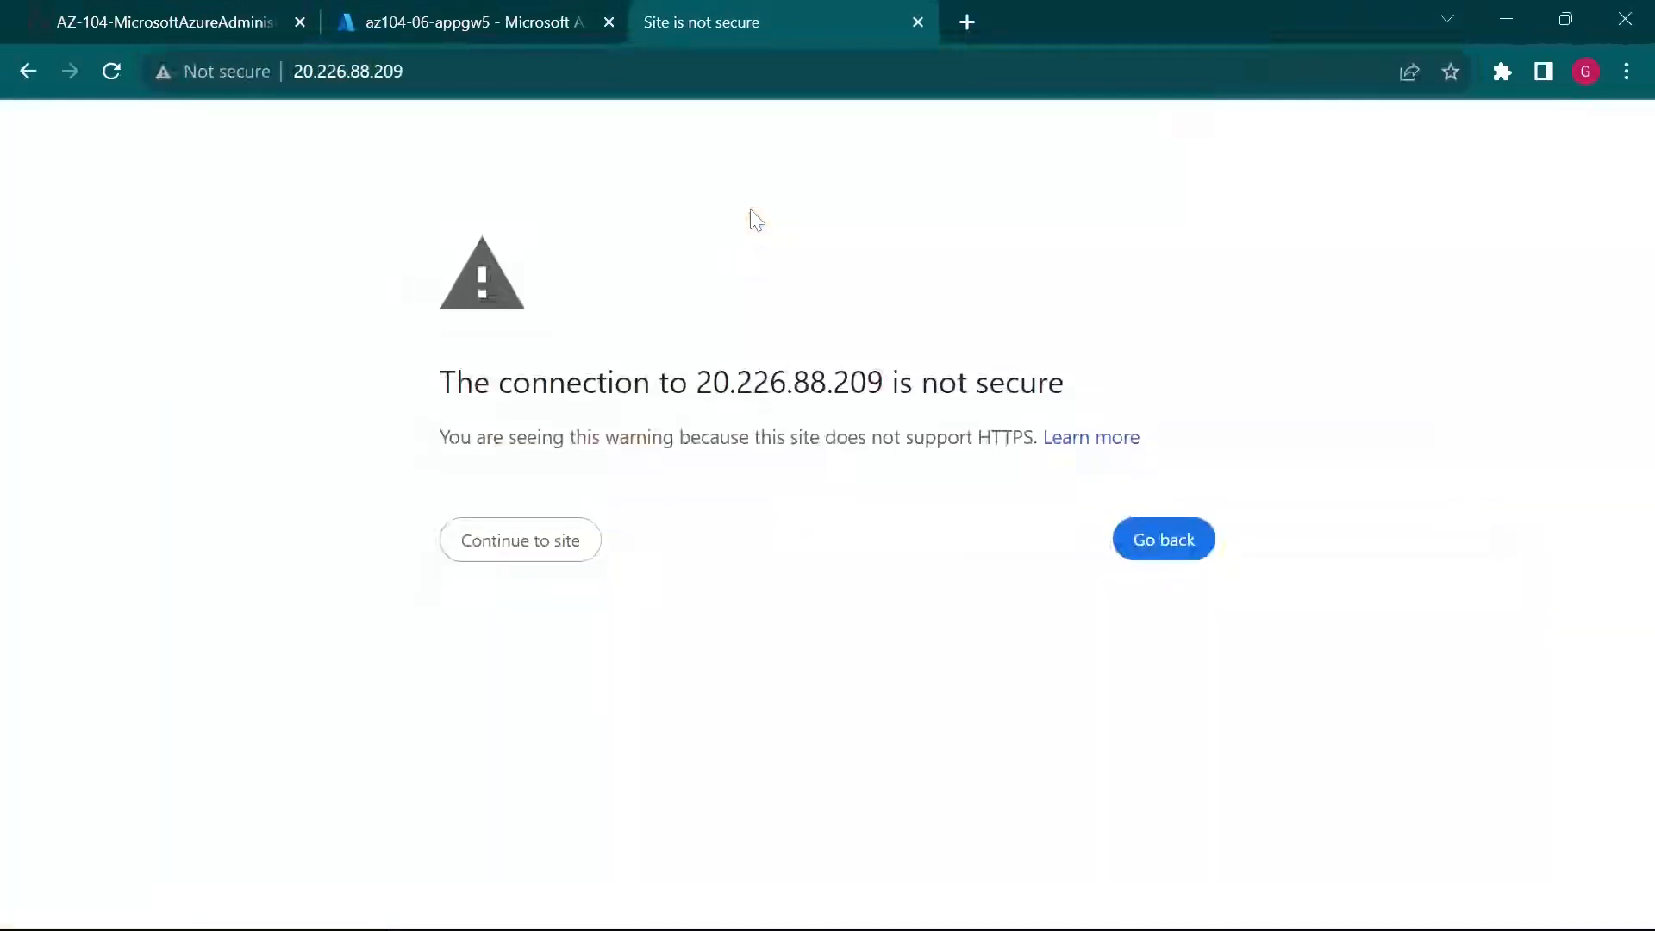
pyautogui.click(585, 550)
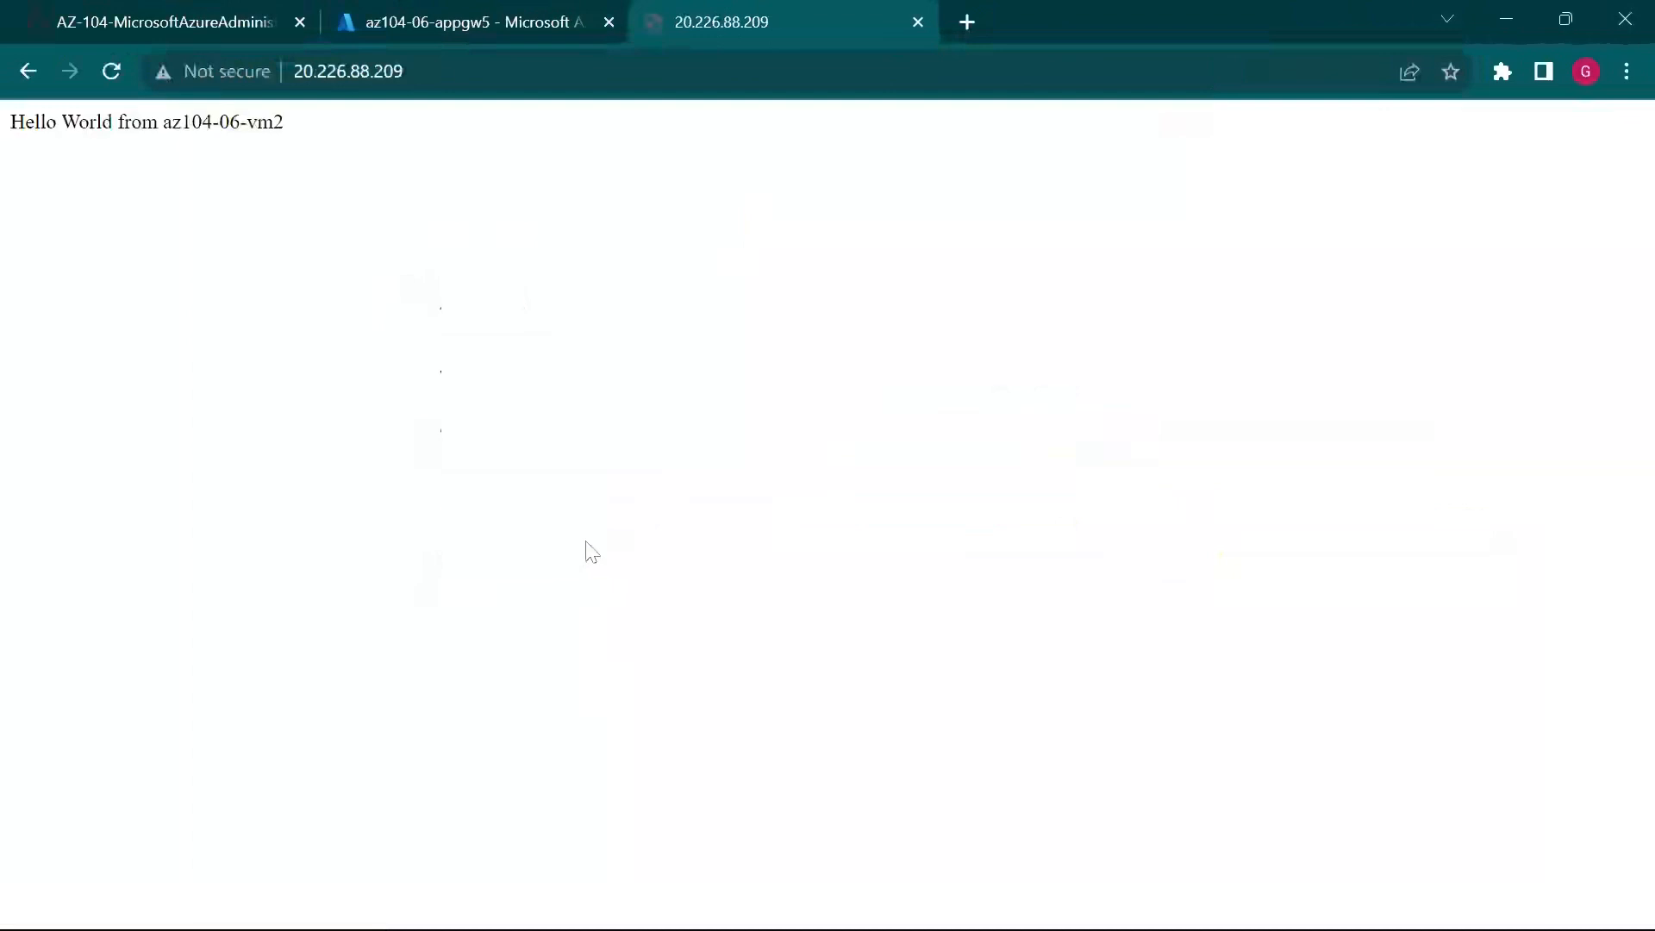
pyautogui.moveTo(323, 126); pyautogui.dragTo(131, 123)
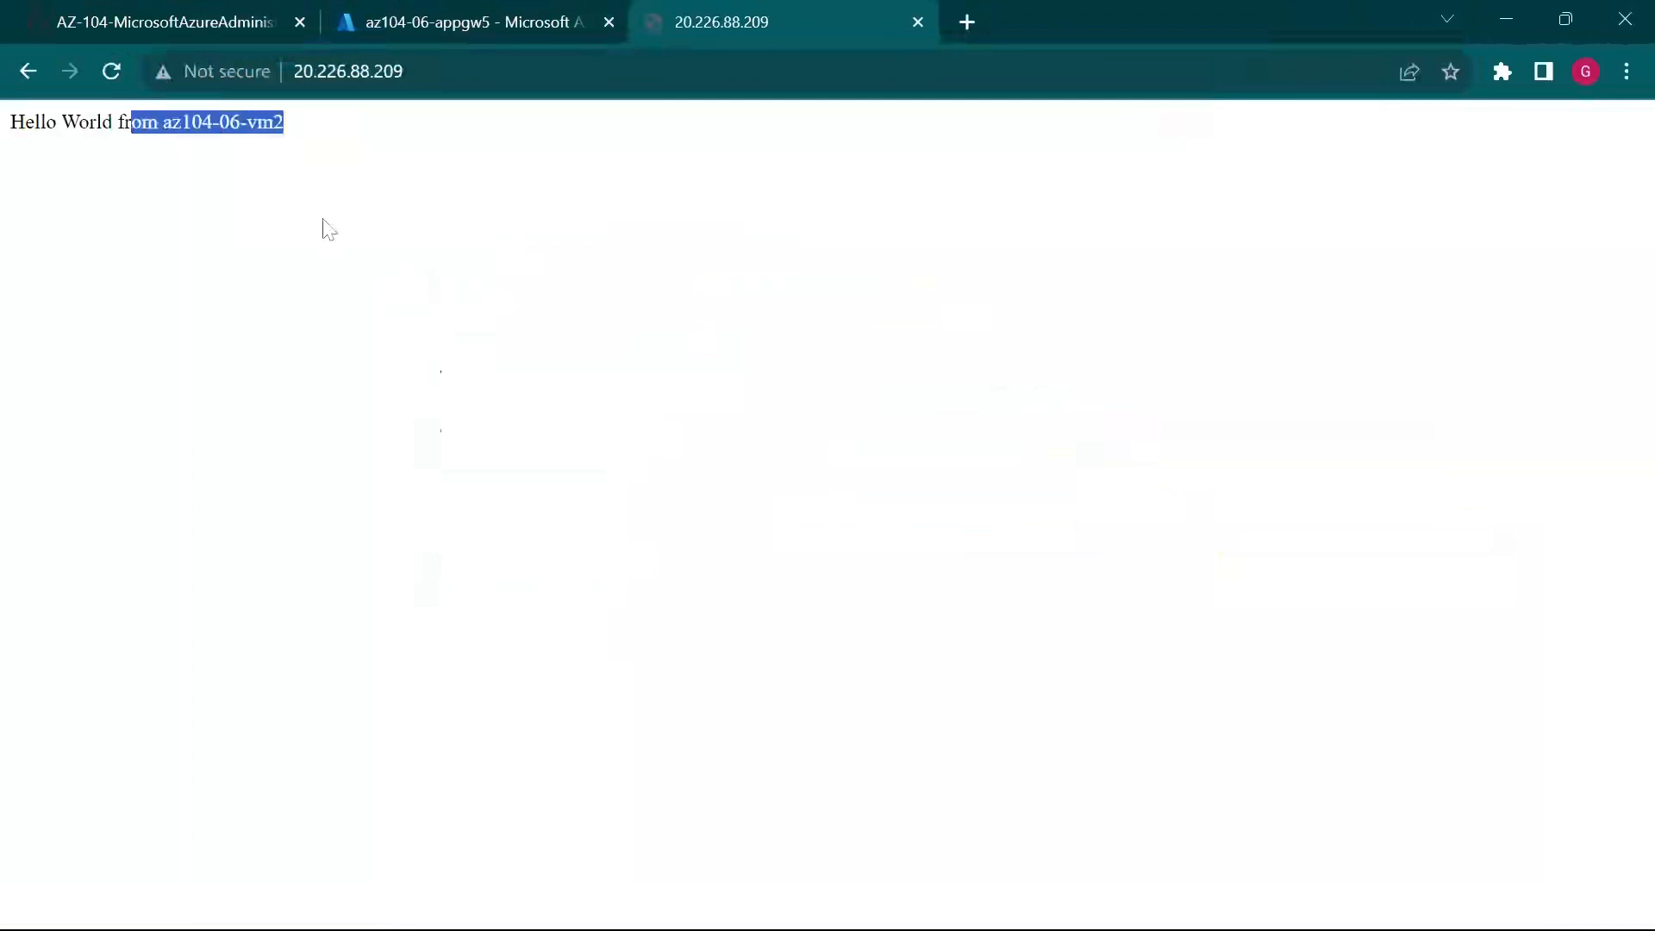
pyautogui.click(328, 229)
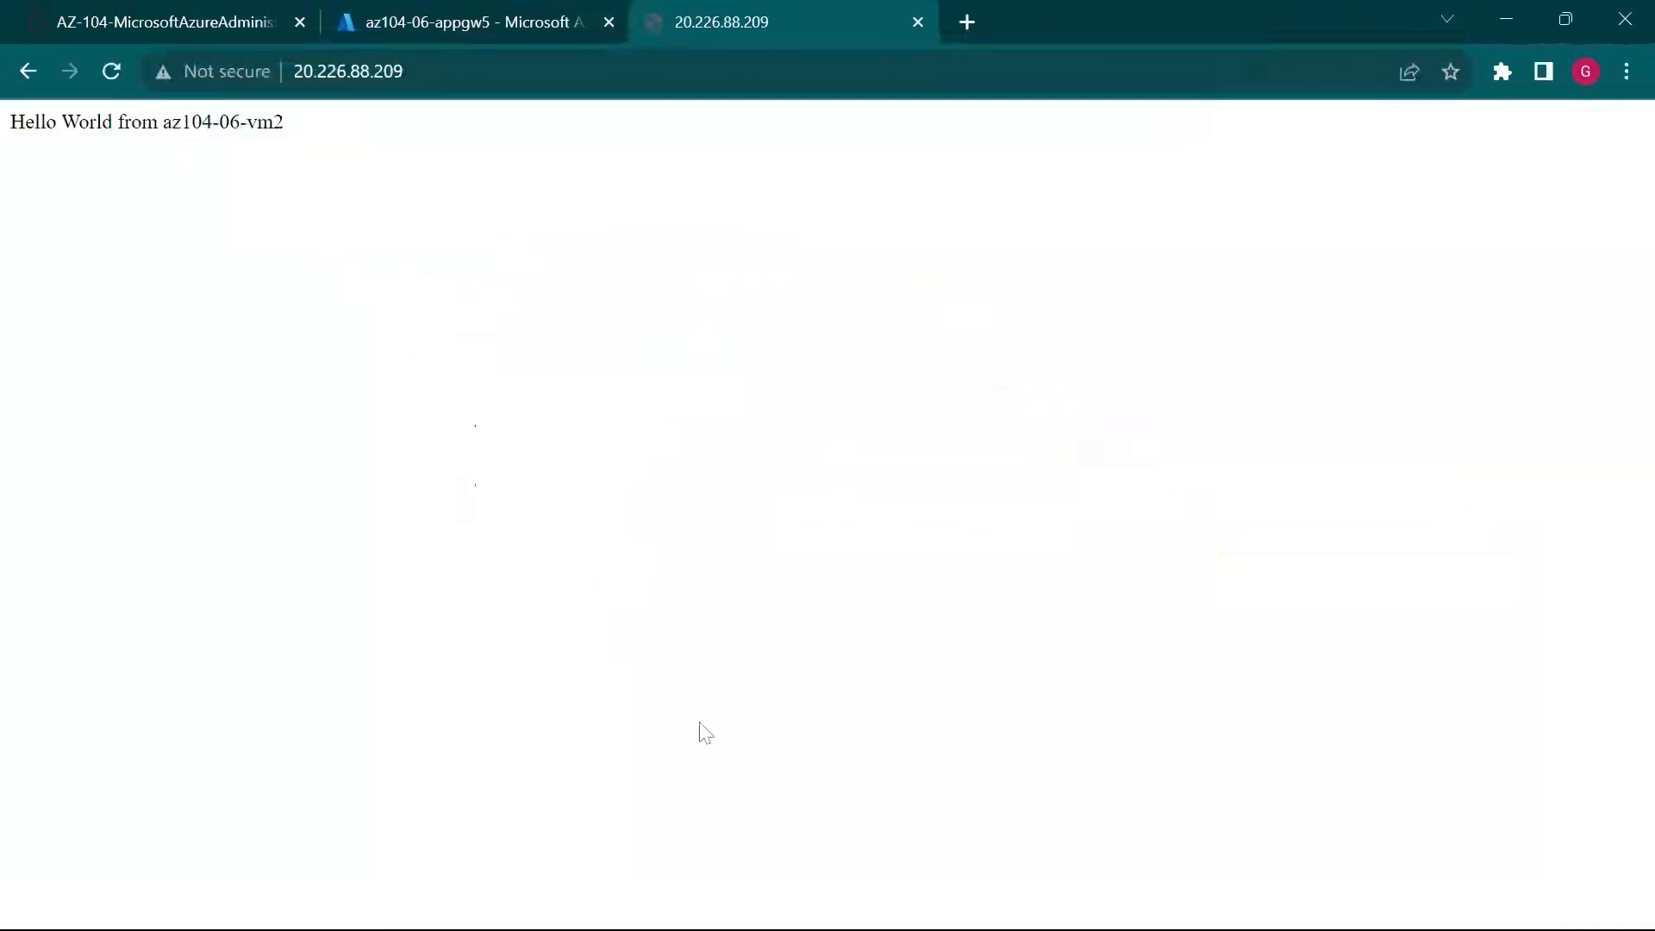
# Step: Browse to 20.226.88.209 in a private browser window, reload the page to check which virtual machine responds, and close the window
pyautogui.hotkey('ctrl', 'shift', 'n')
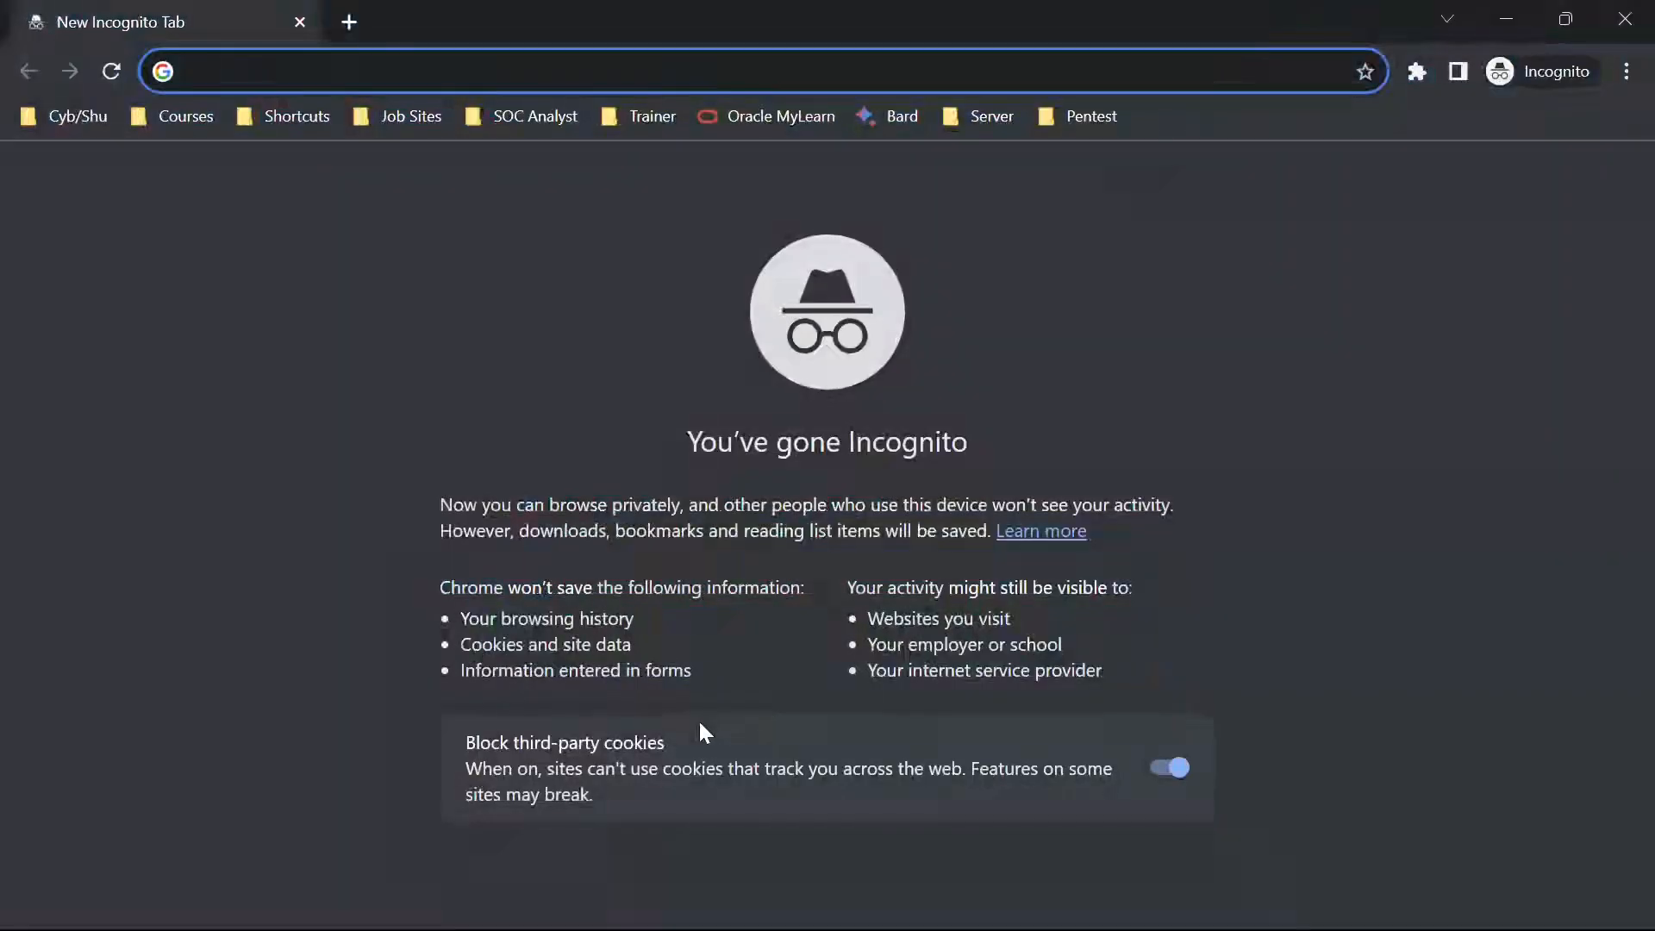
pyautogui.write('20.226.88.209')
pyautogui.press('Return')
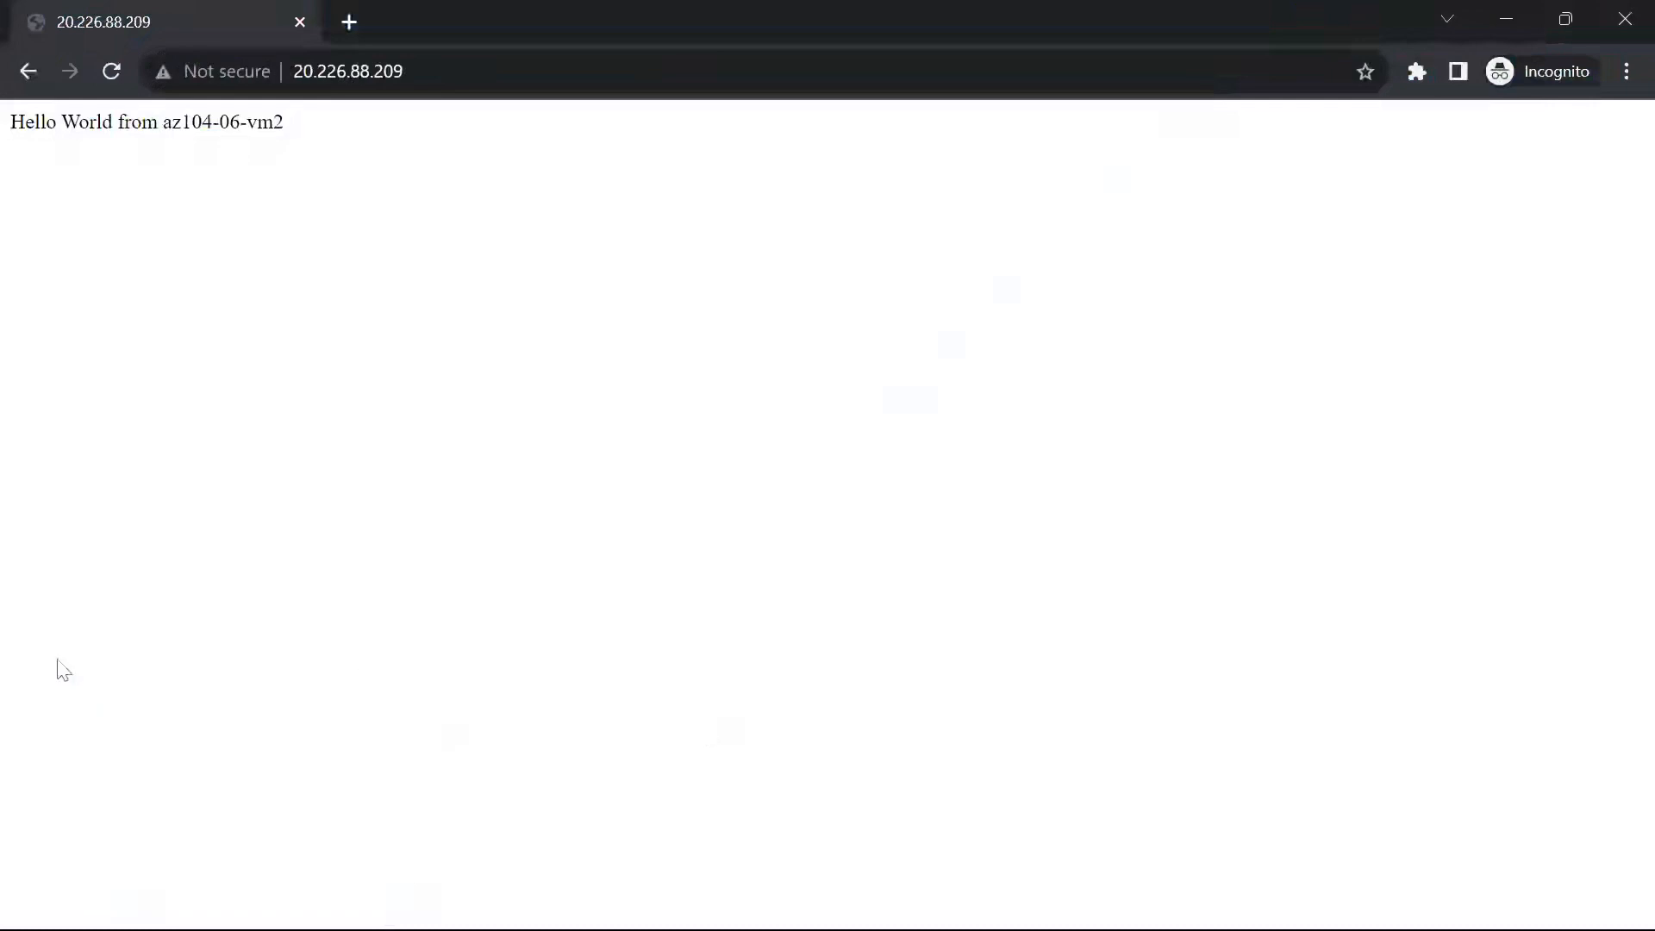
pyautogui.click(106, 68)
pyautogui.click(1624, 19)
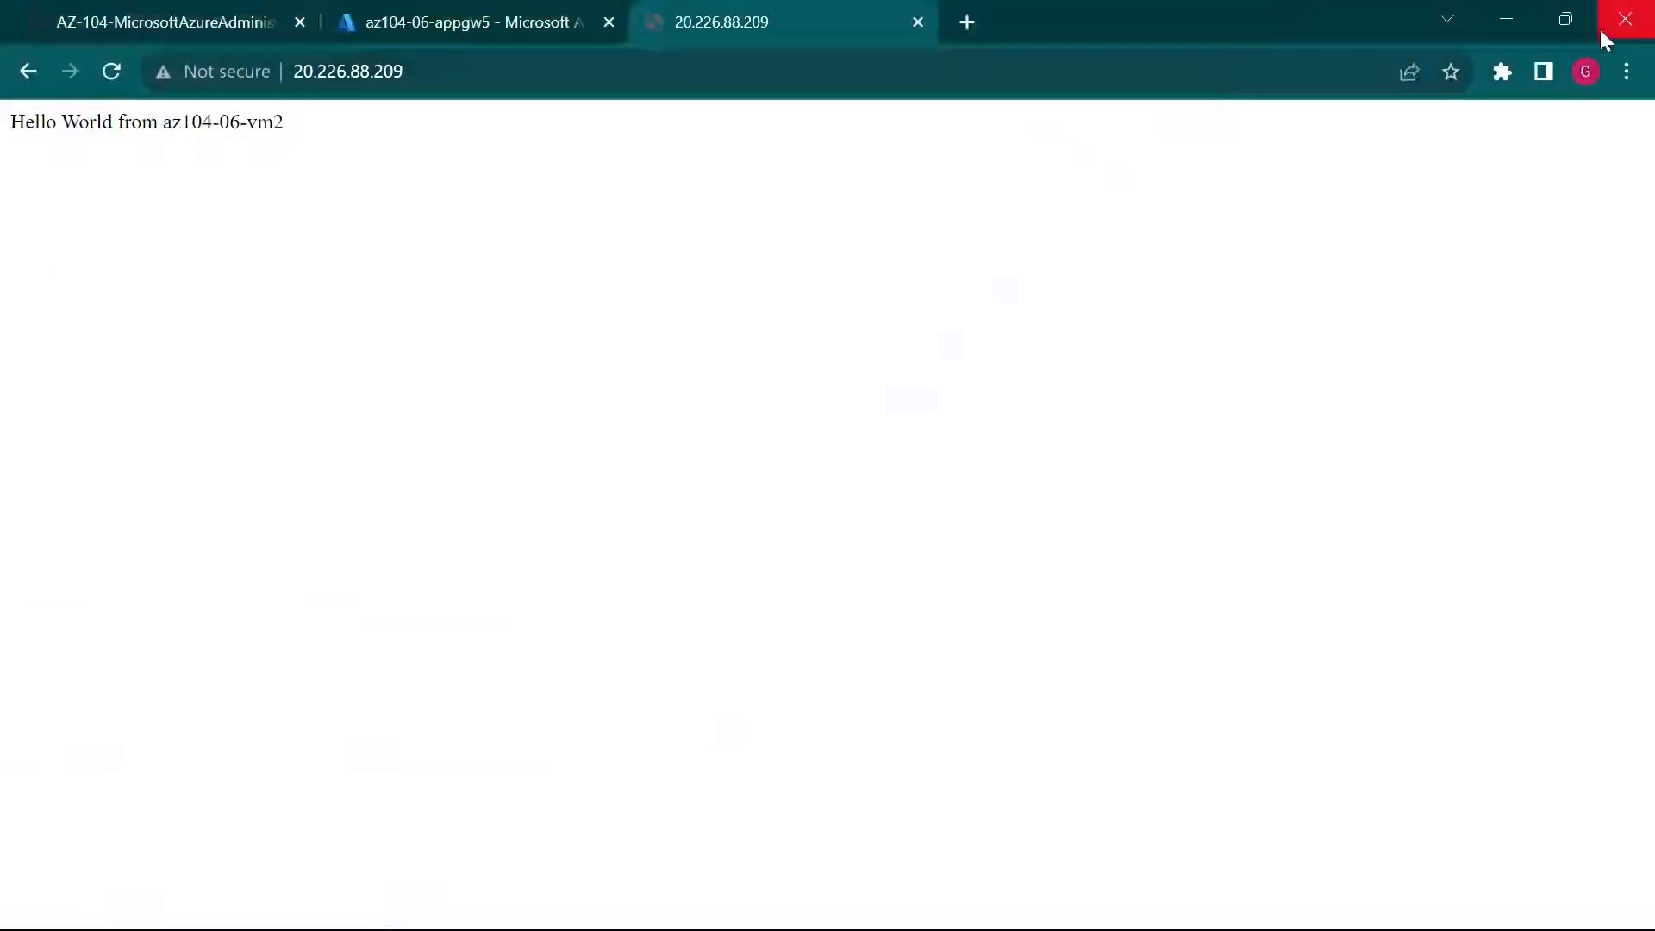
# Step: Open Cloud Shell in the Azure portal and review the lab guide's closing verification notes and resource cleanup instructions
pyautogui.click(498, 12)
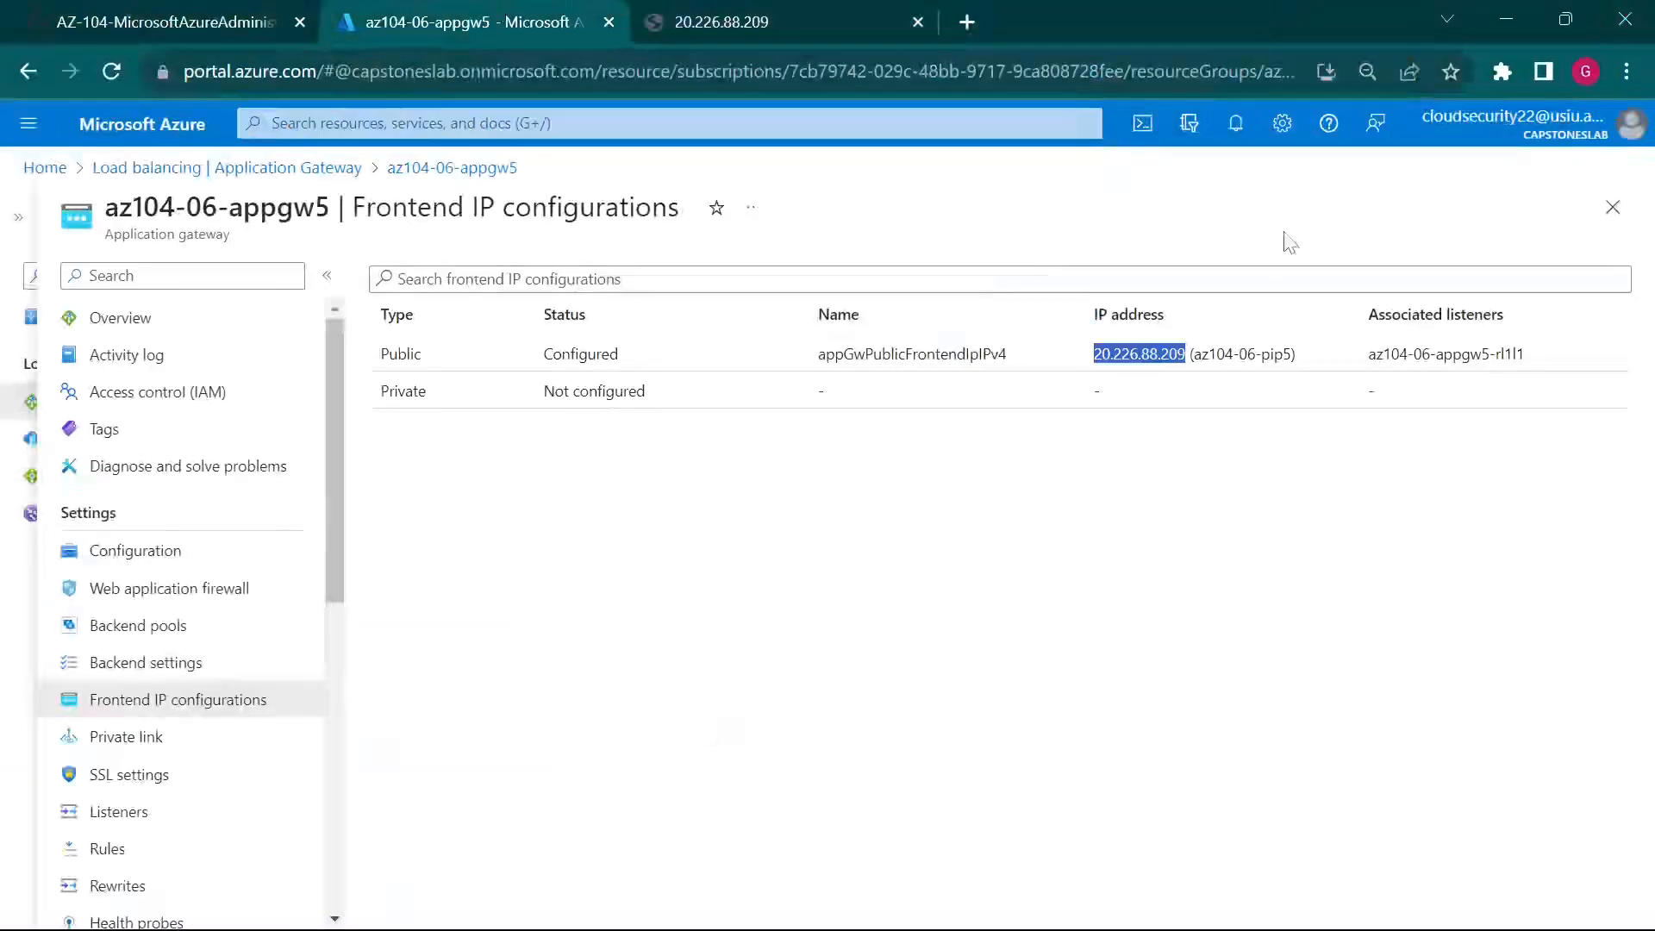
pyautogui.click(1144, 123)
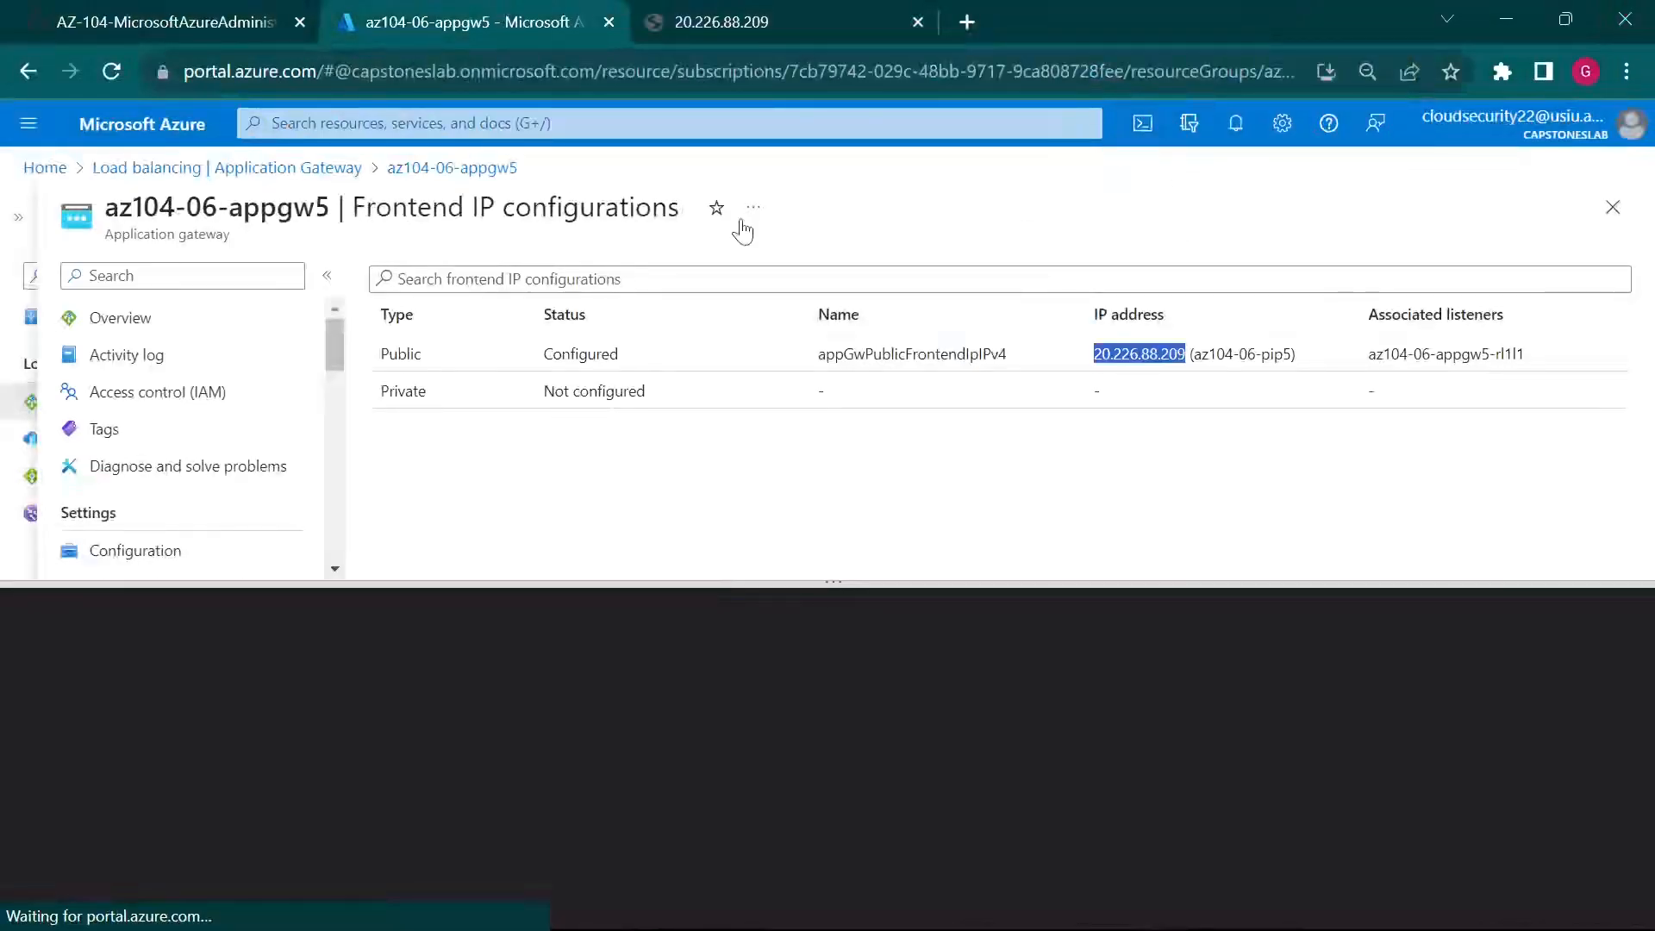
pyautogui.click(259, 19)
pyautogui.click(362, 686)
pyautogui.scroll(-2, 362, 683)
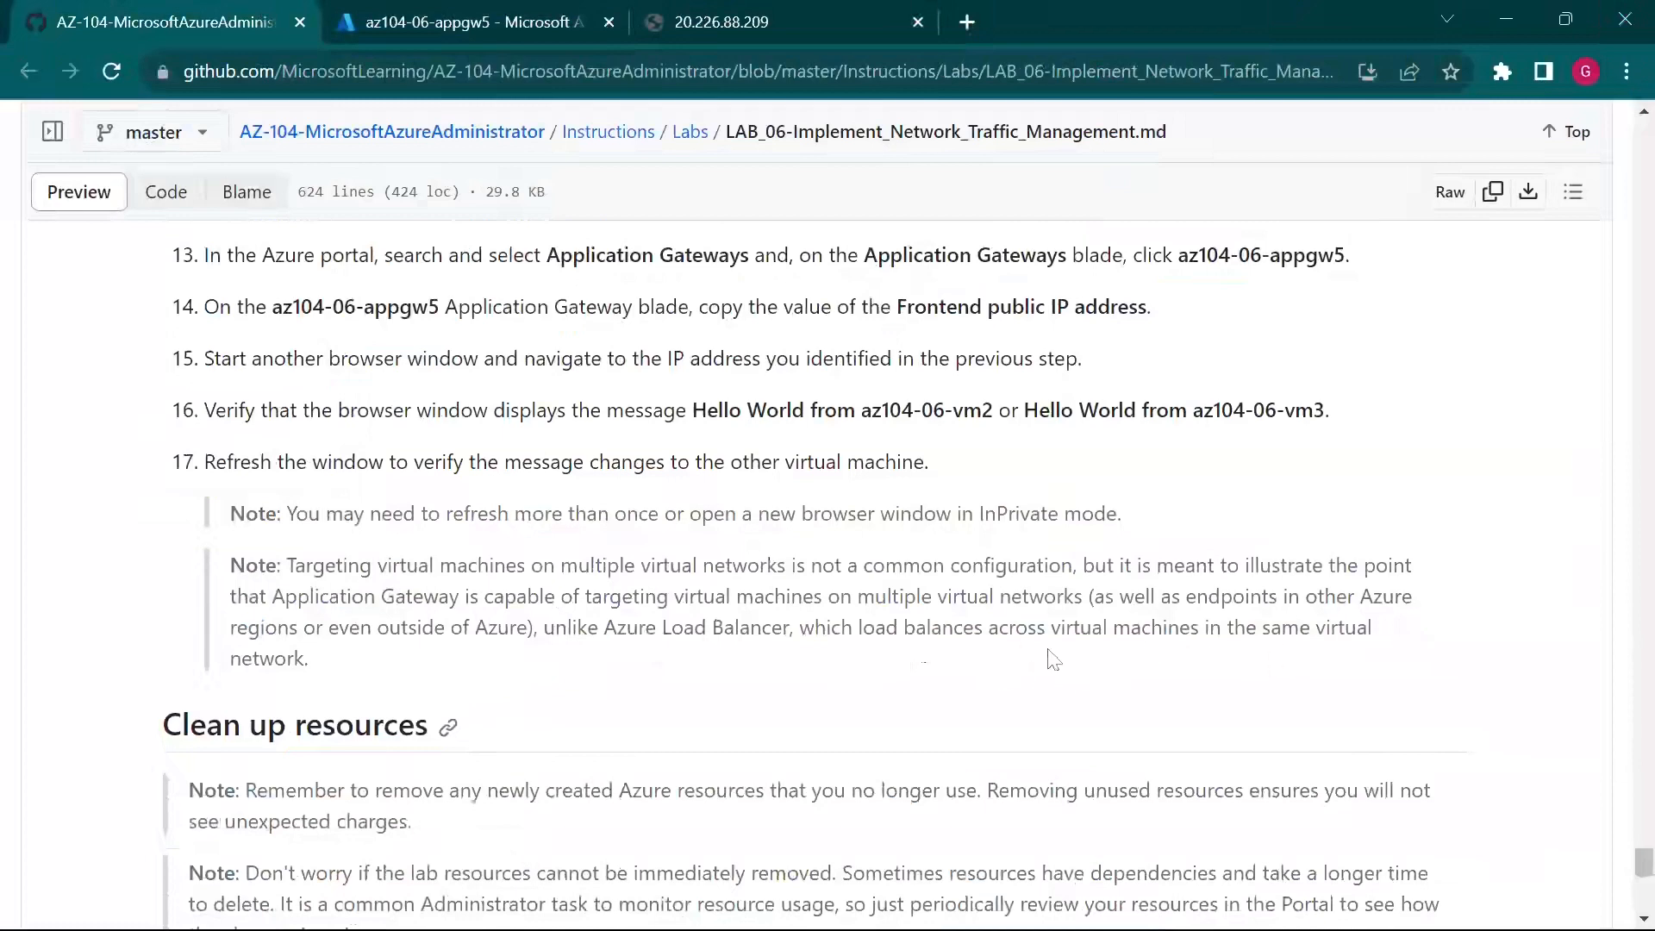
pyautogui.scroll(-6, 608, 644)
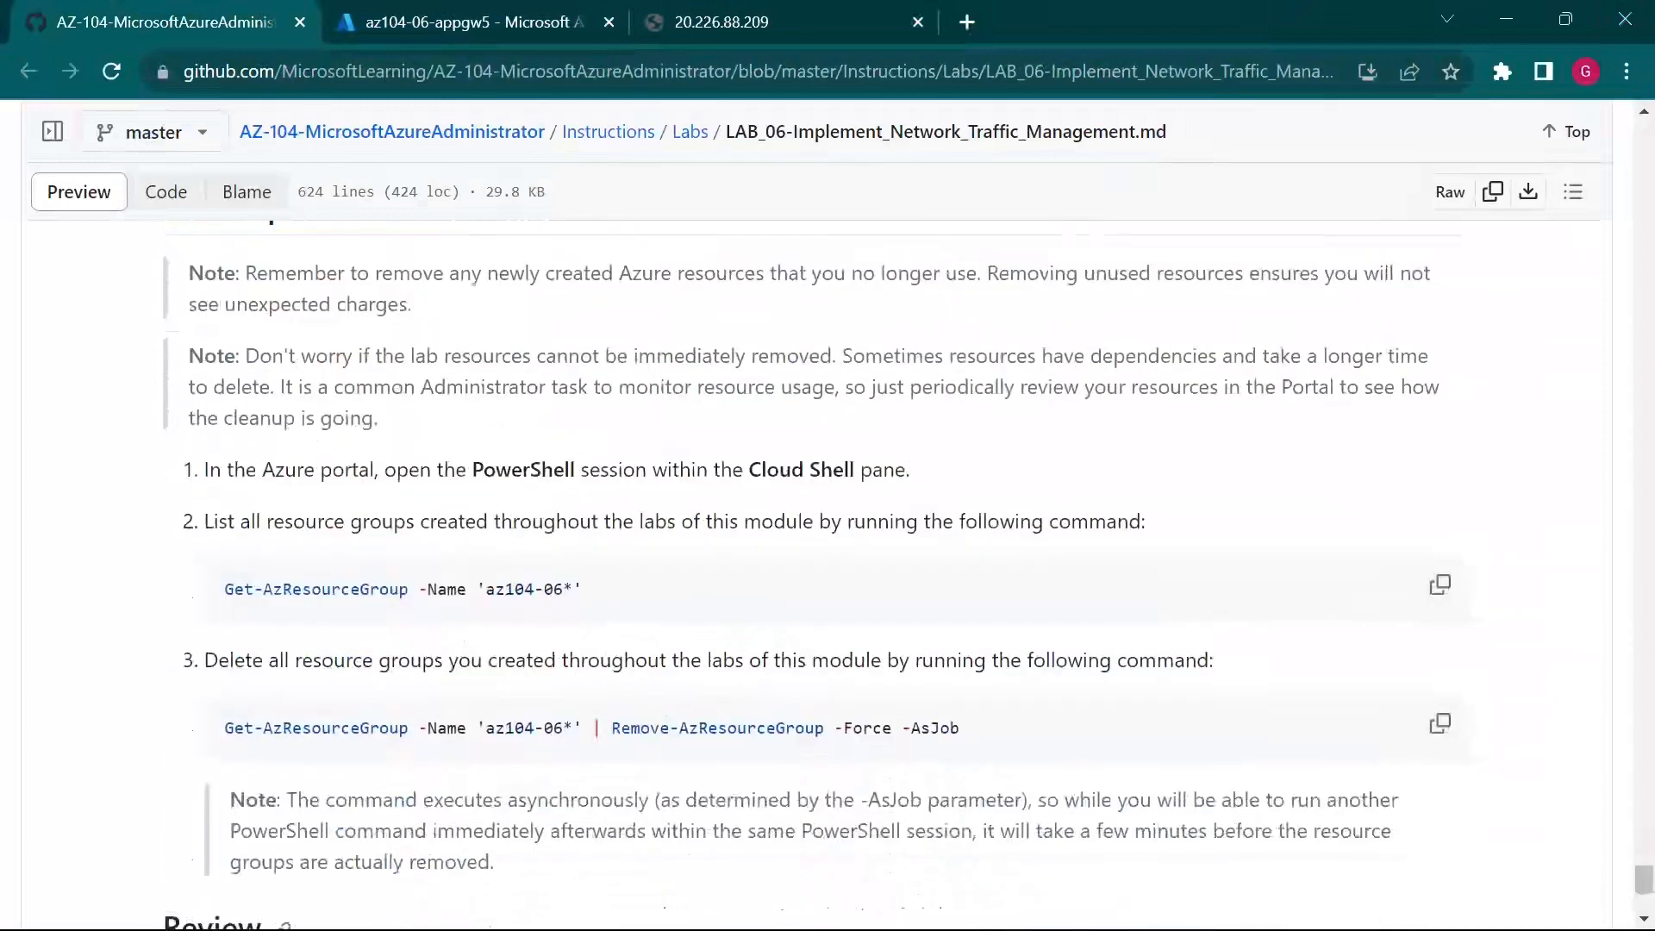
pyautogui.scroll(-3, 611, 651)
pyautogui.scroll(2, 622, 666)
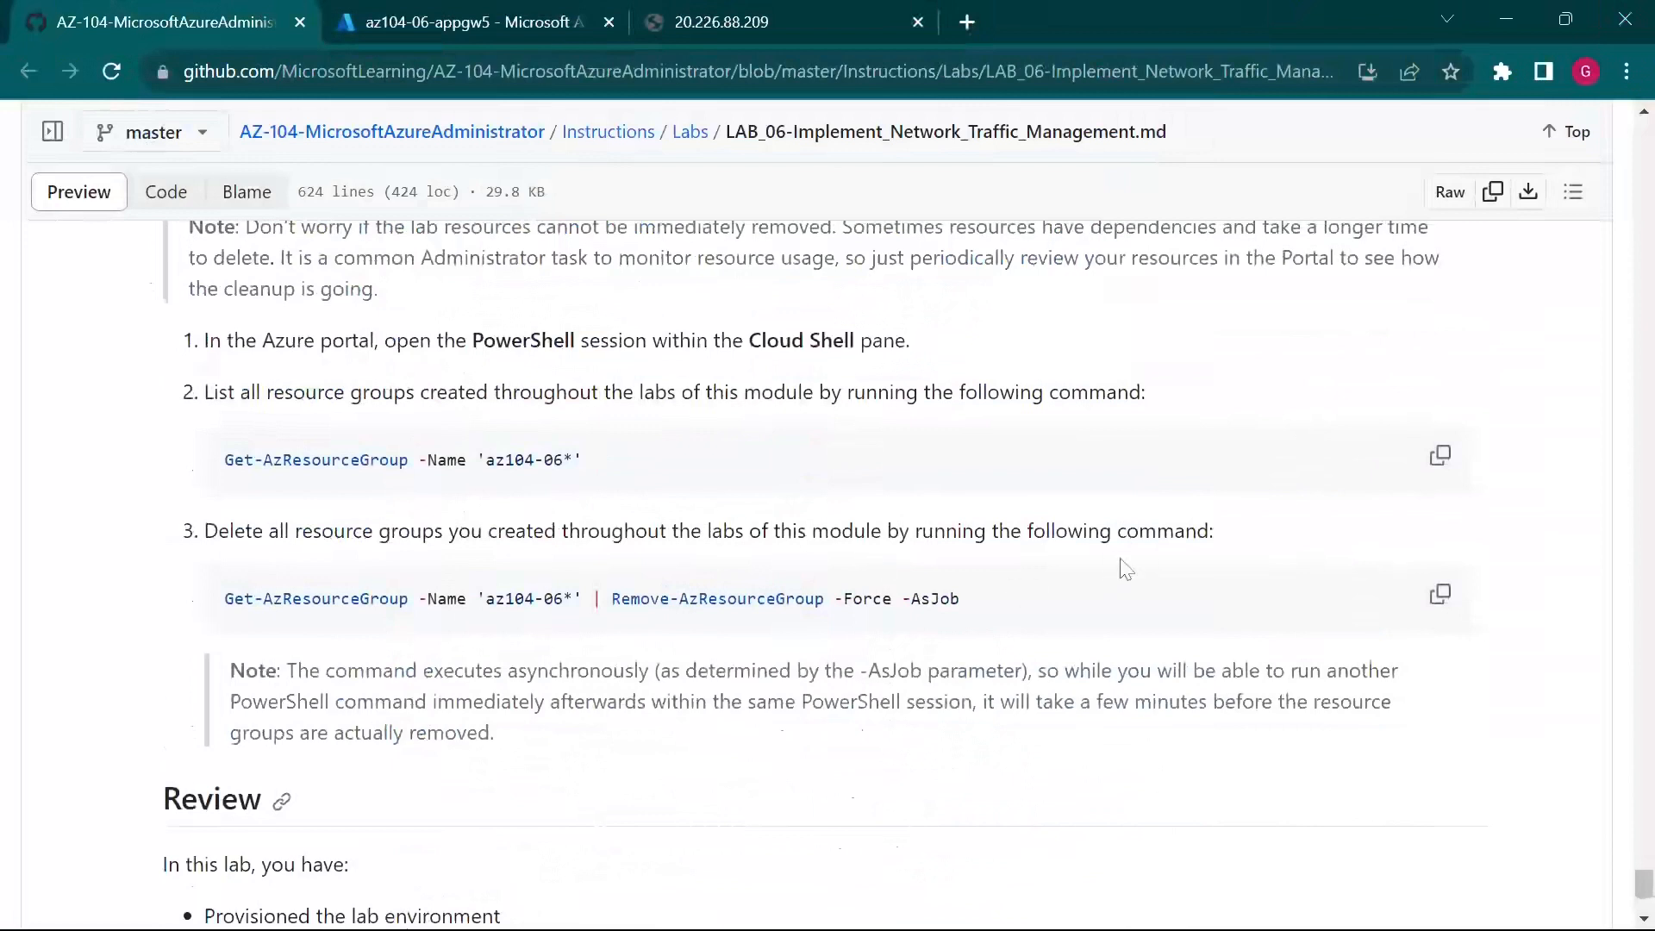
# Step: Copy the guide's listing command, clear the Cloud Shell screen, and run Get-AzResourceGroup -Name 'az104-06*' to review the lab's resource groups
pyautogui.click(1435, 465)
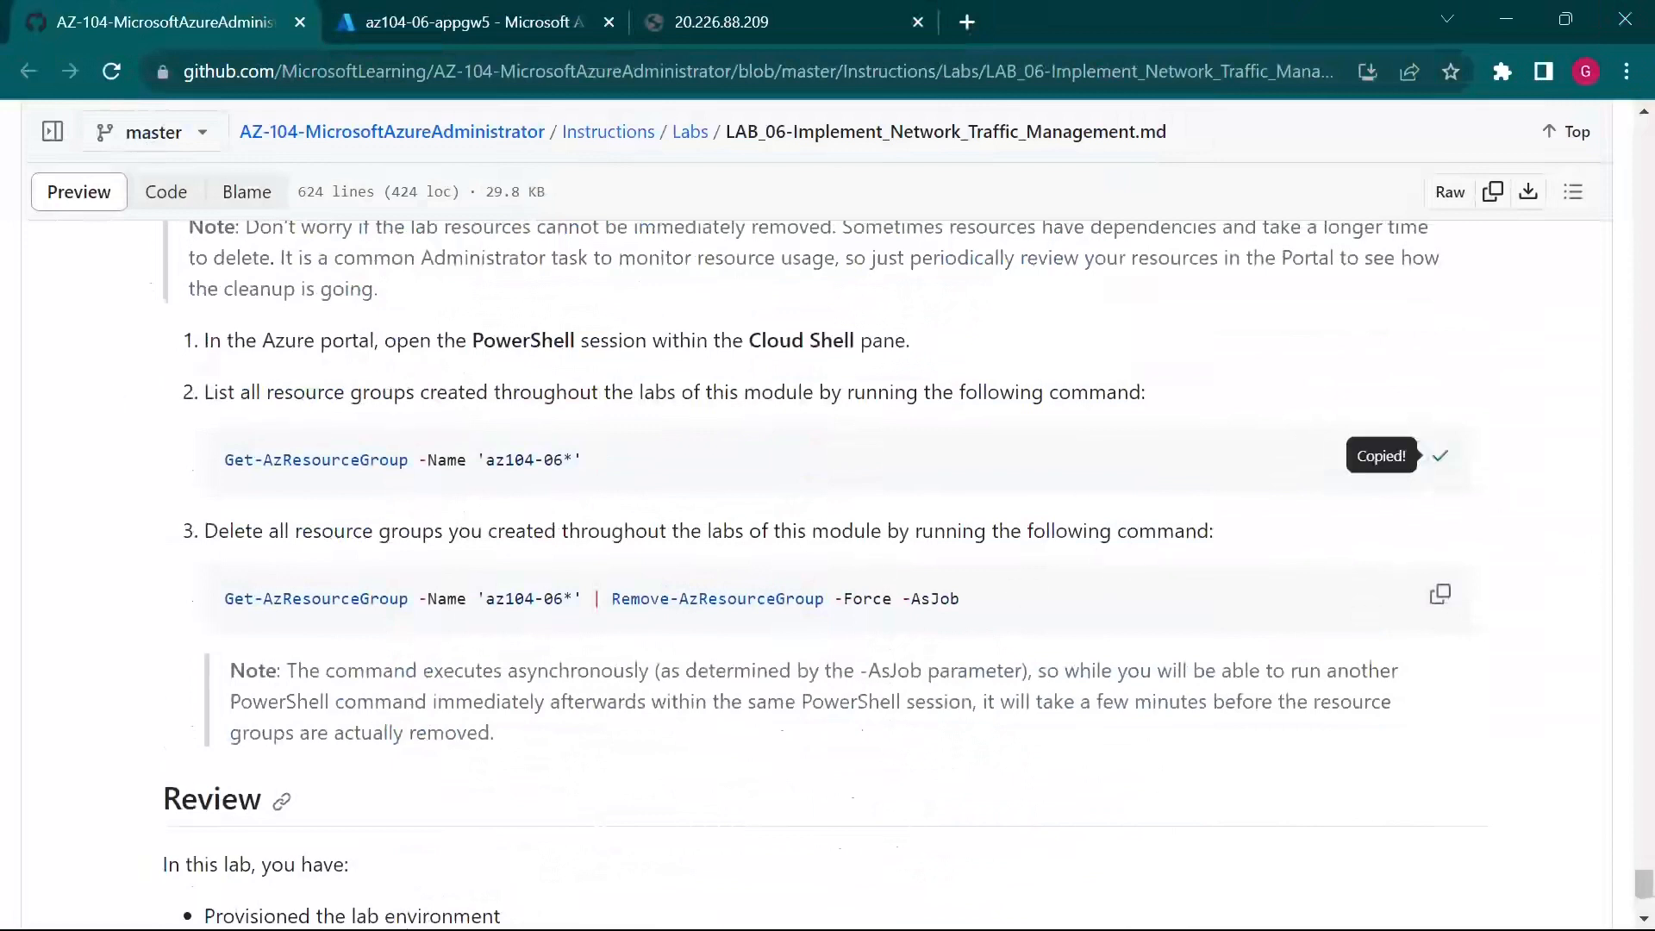
pyautogui.click(1437, 458)
pyautogui.hotkey('ctrl', 'Tab')
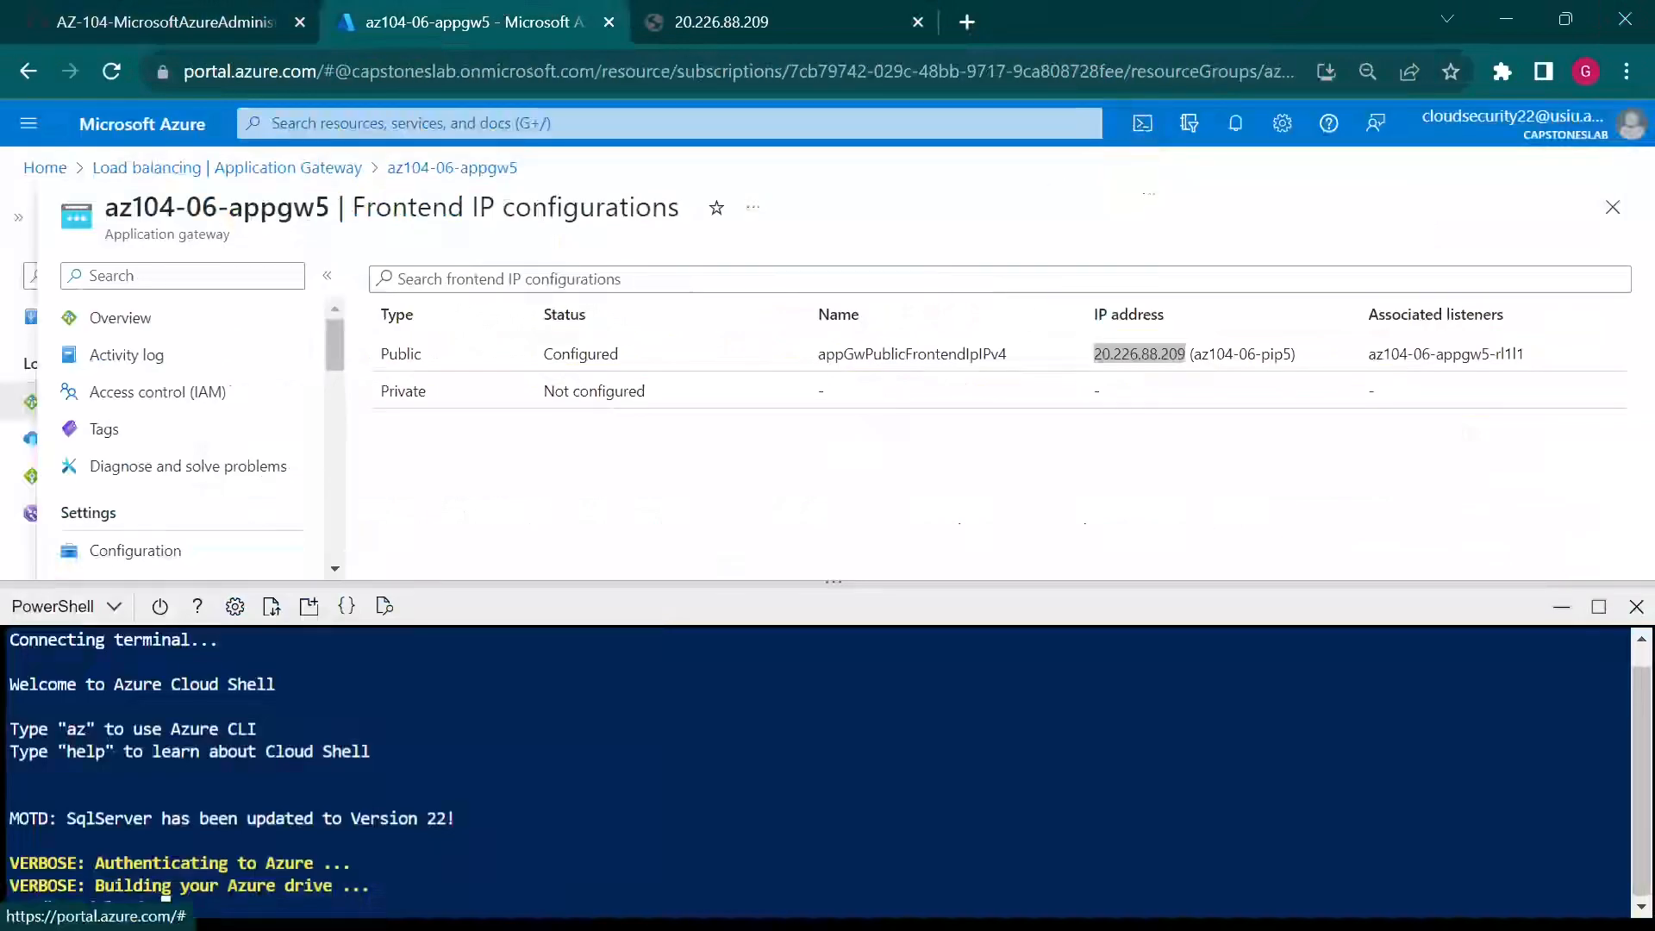
pyautogui.write('cls')
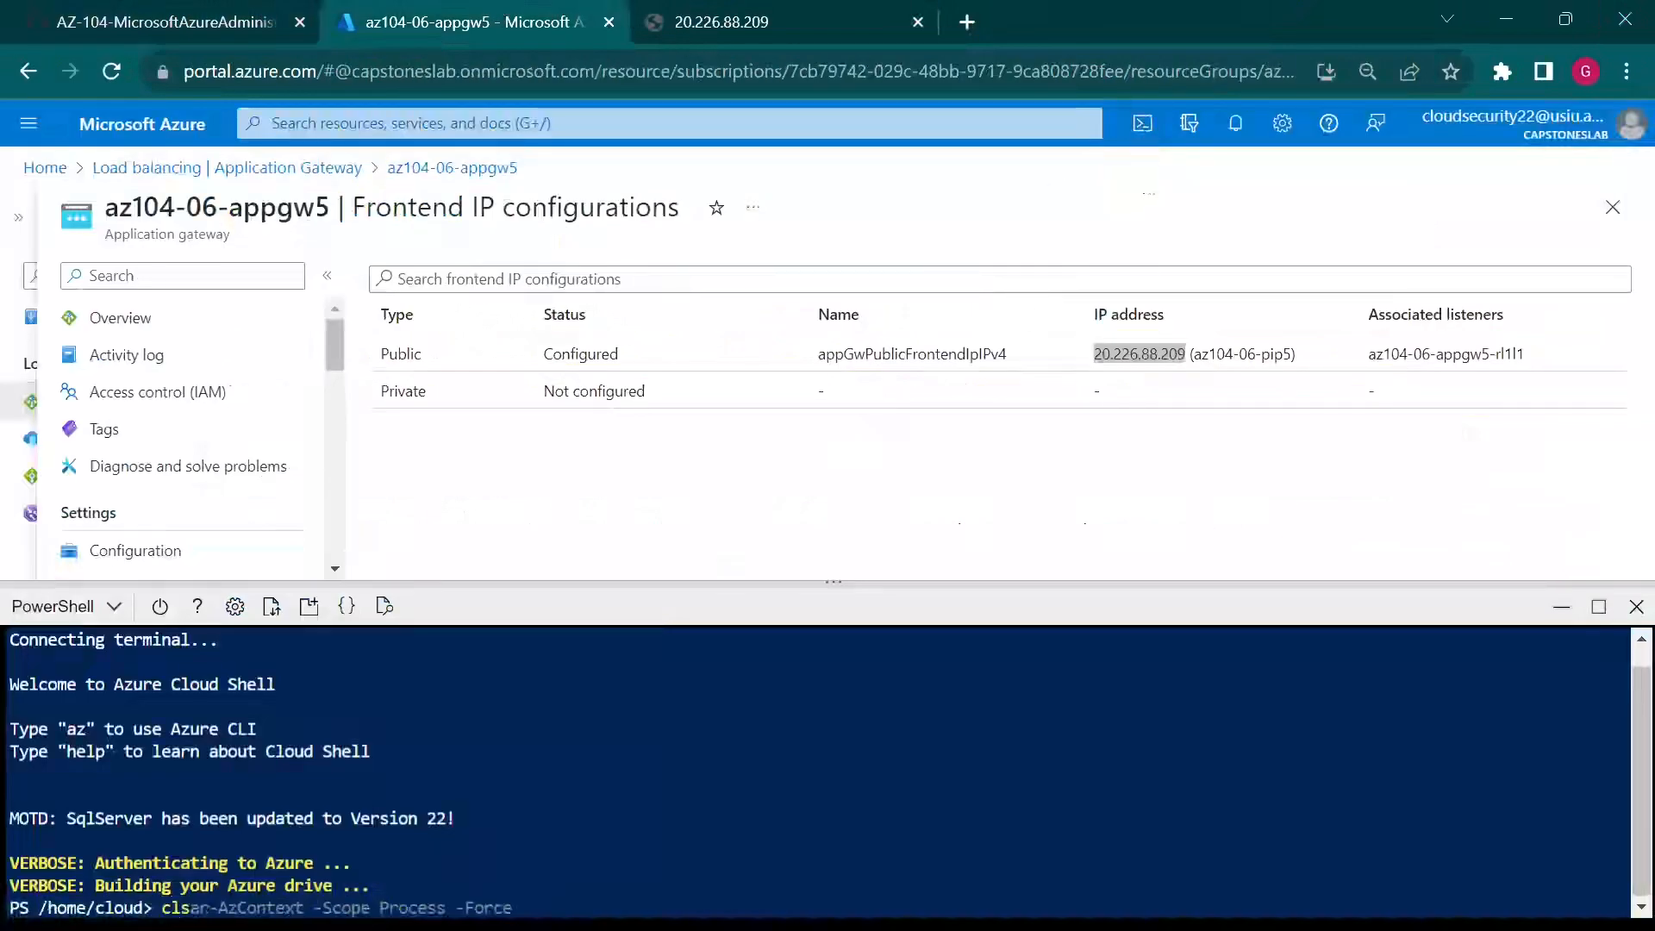
pyautogui.press('Return')
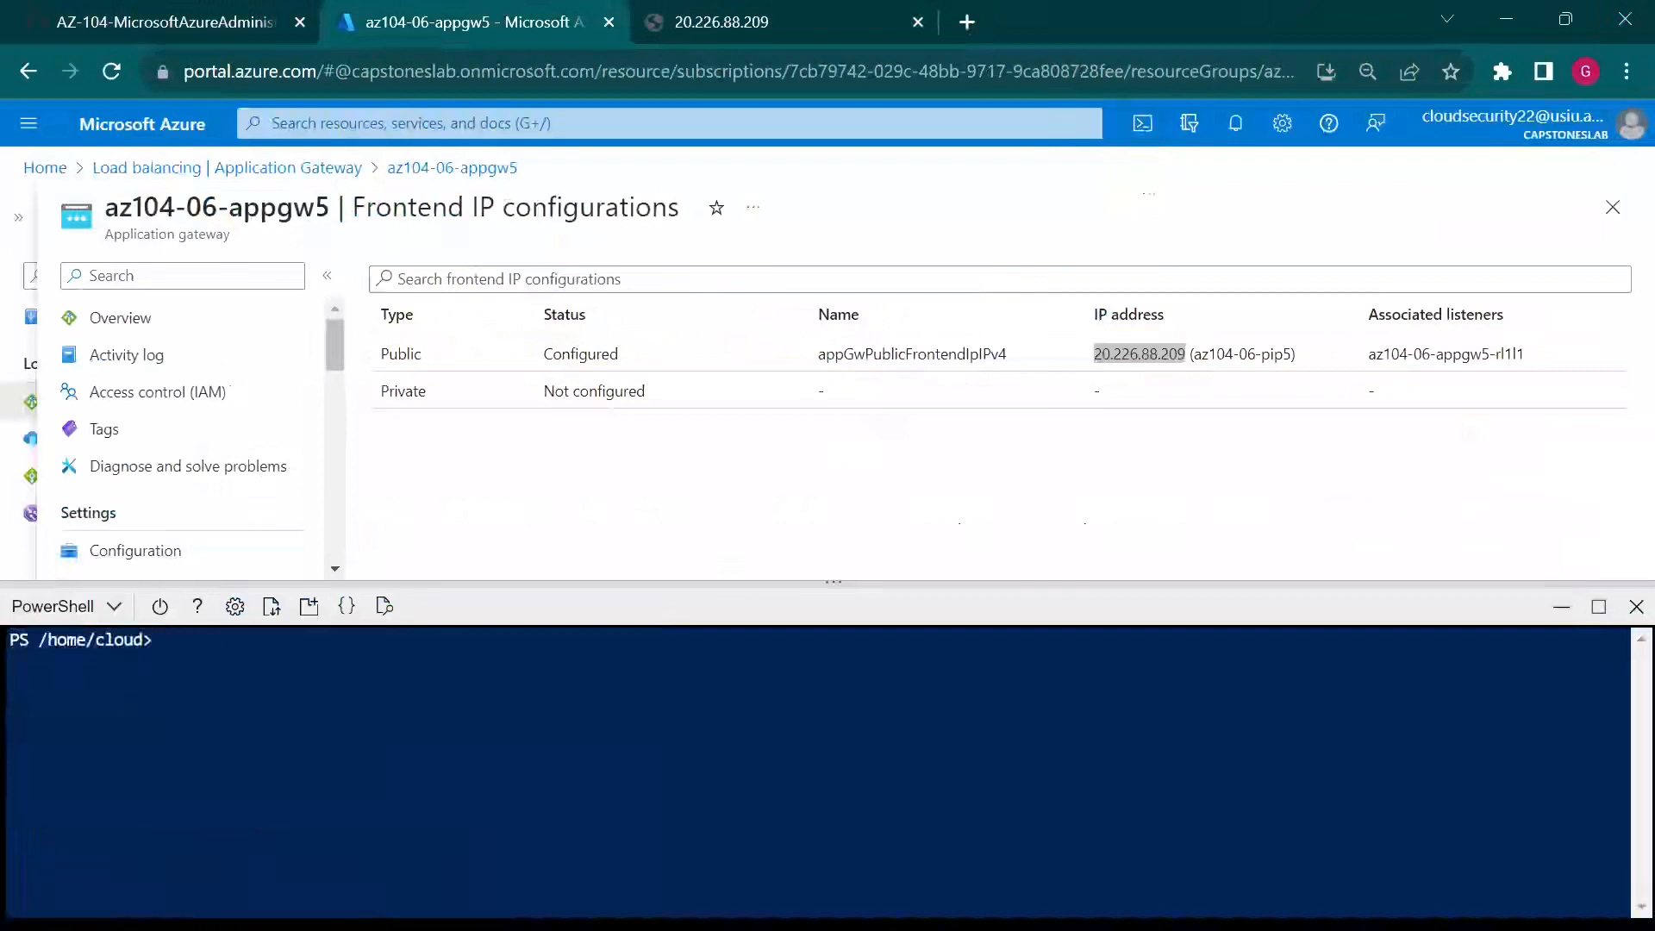
pyautogui.write("Get-AzResourceGroup -Name 'az")
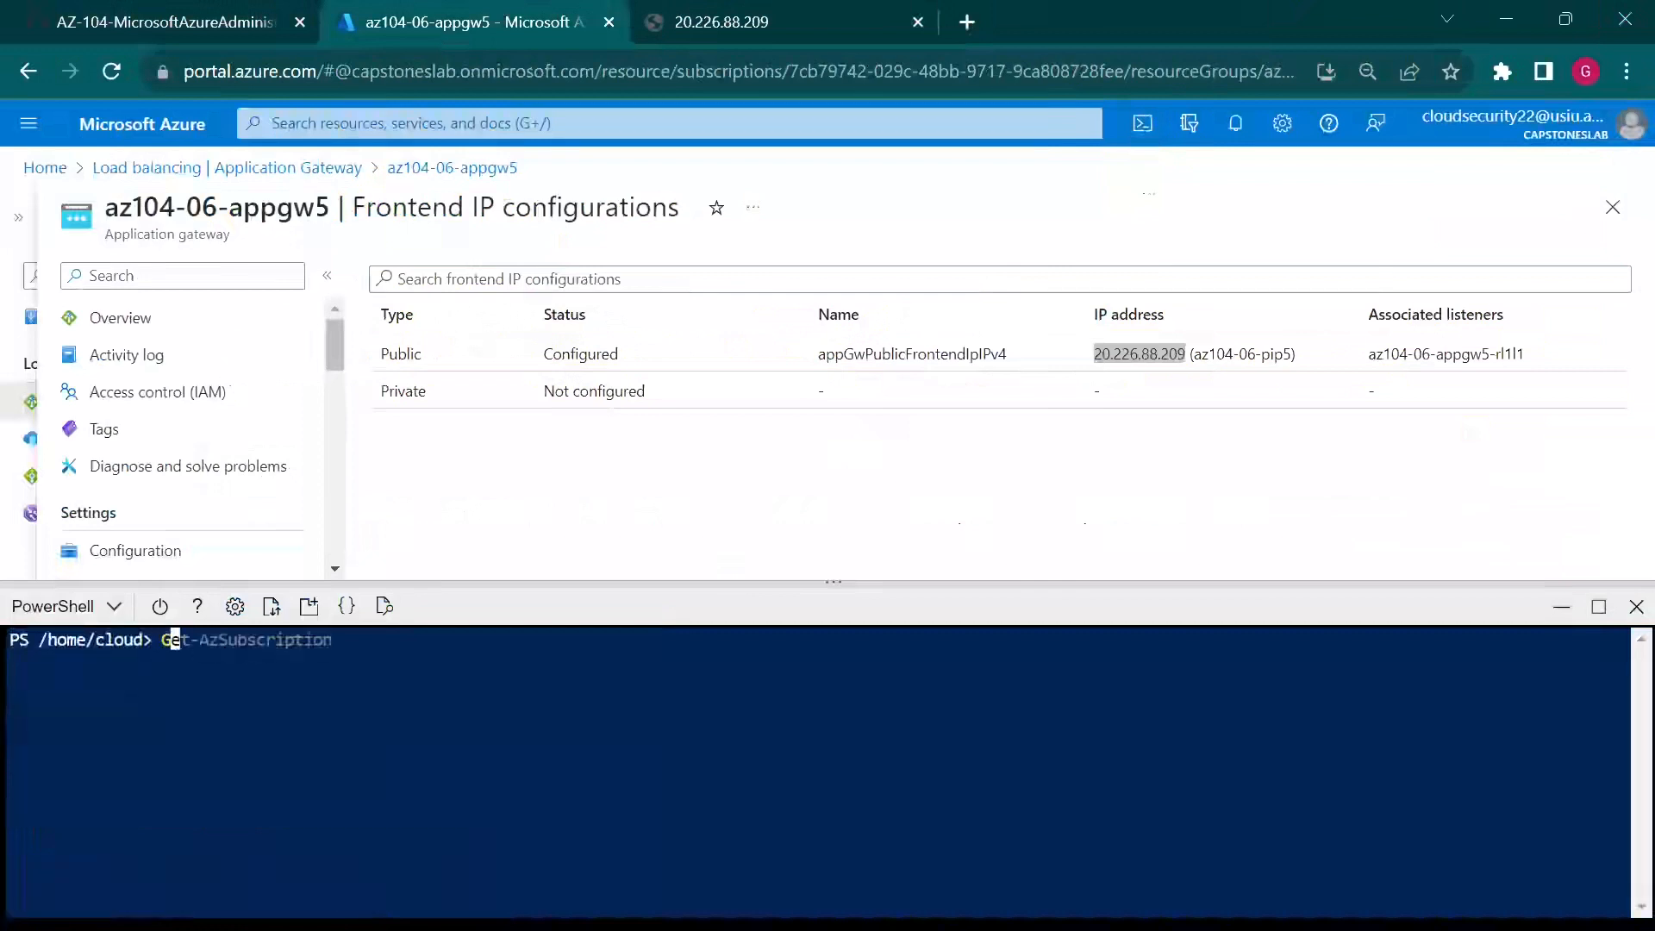
pyautogui.write("104-06*'")
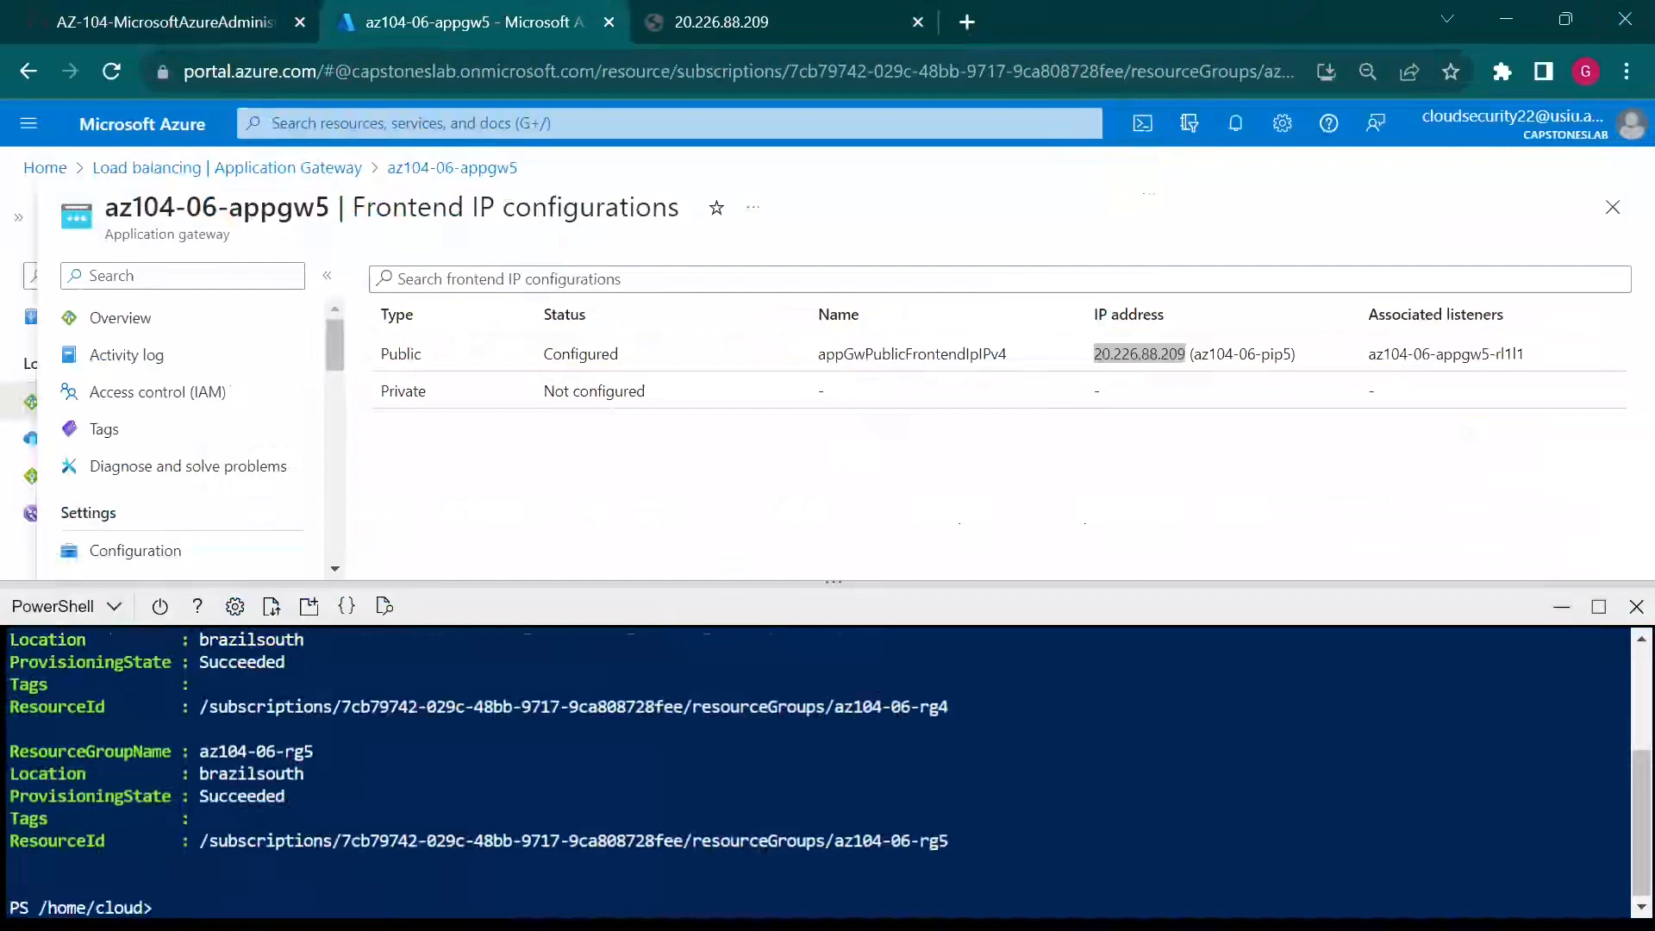
pyautogui.scroll(3, 827, 774)
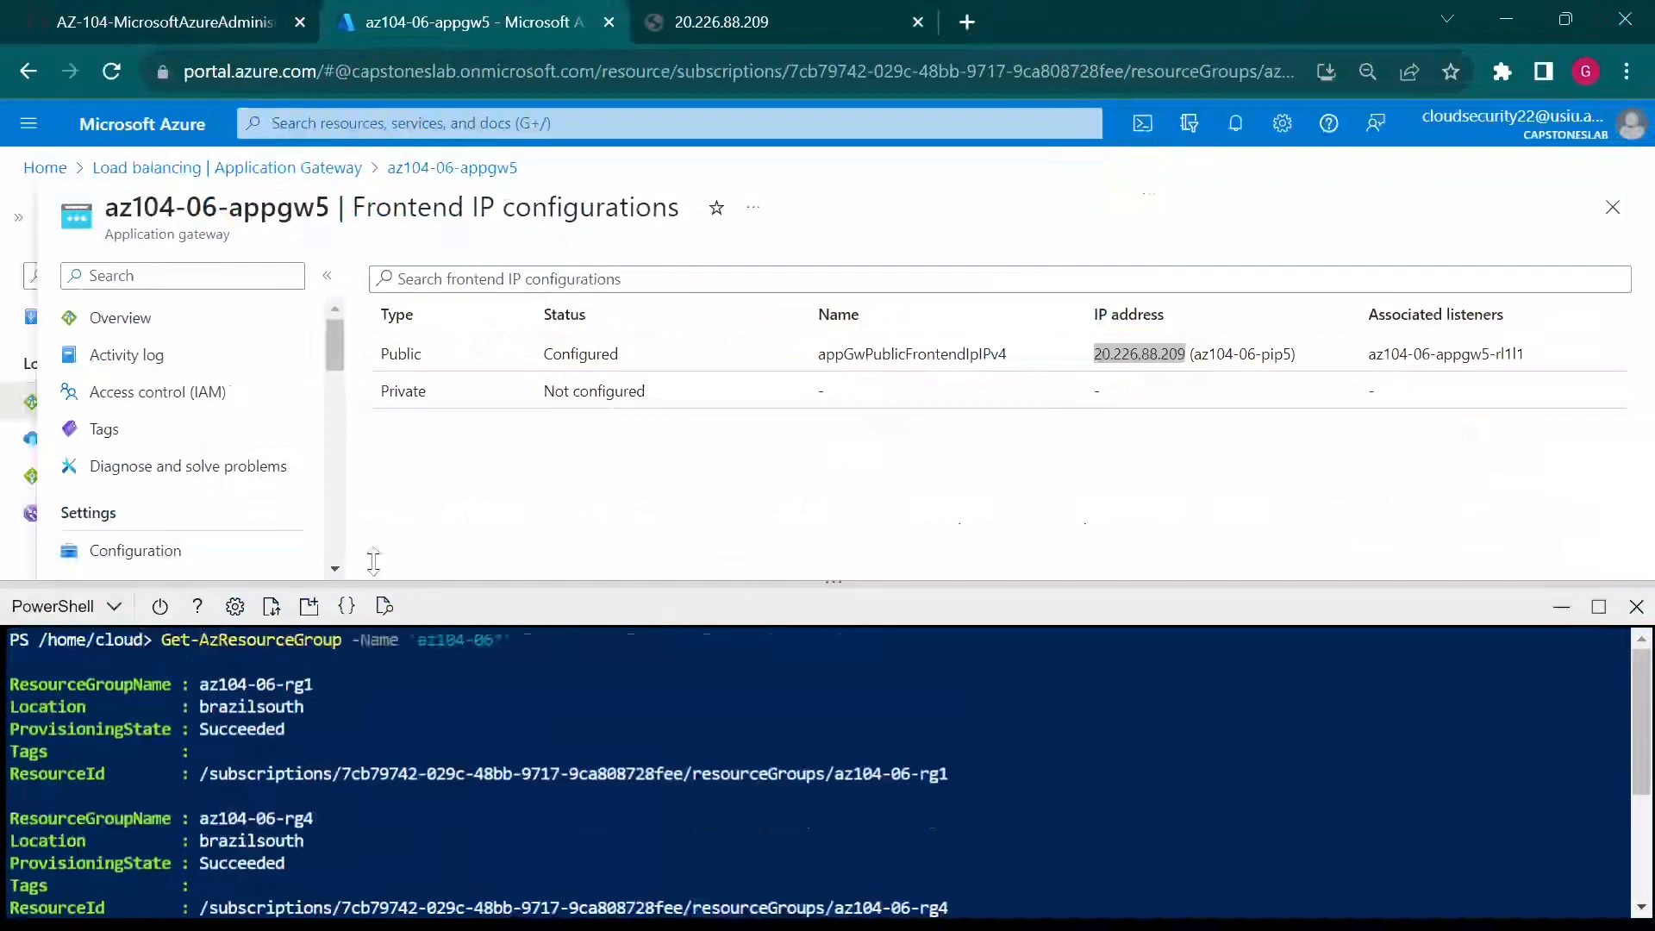
# Step: Copy the guide's deletion command and enter Get-AzResourceGroup -Name 'az104-06*' | Remove-AzResourceGroup -Force -AsJob at the Cloud Shell prompt
pyautogui.click(185, 19)
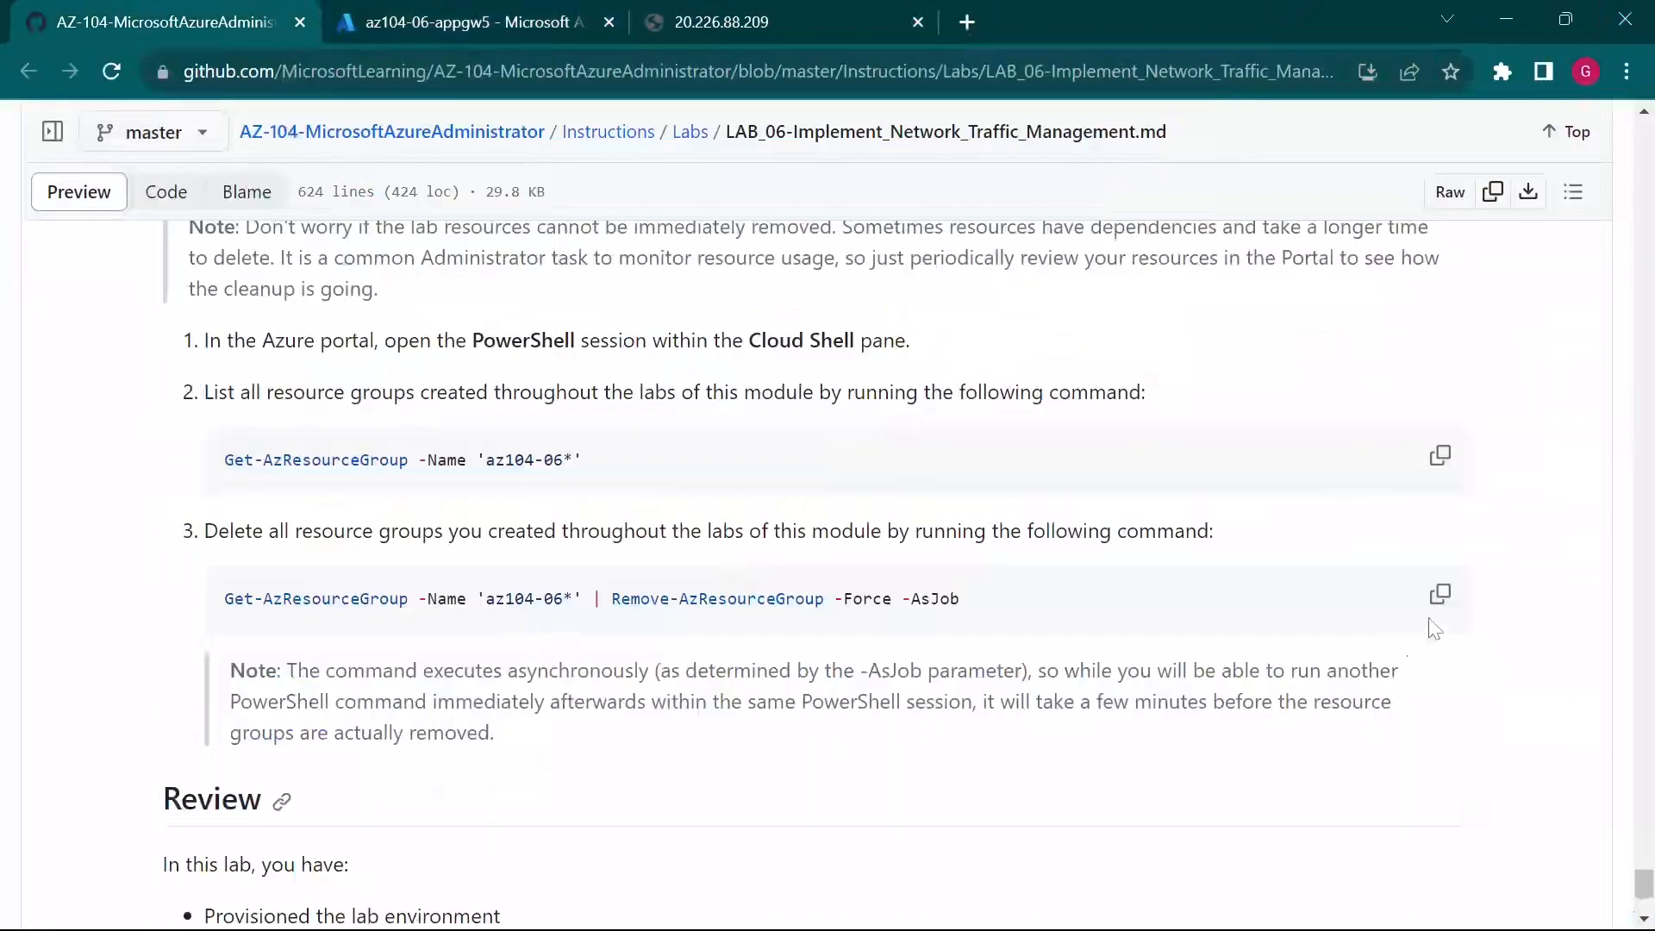
pyautogui.click(1438, 595)
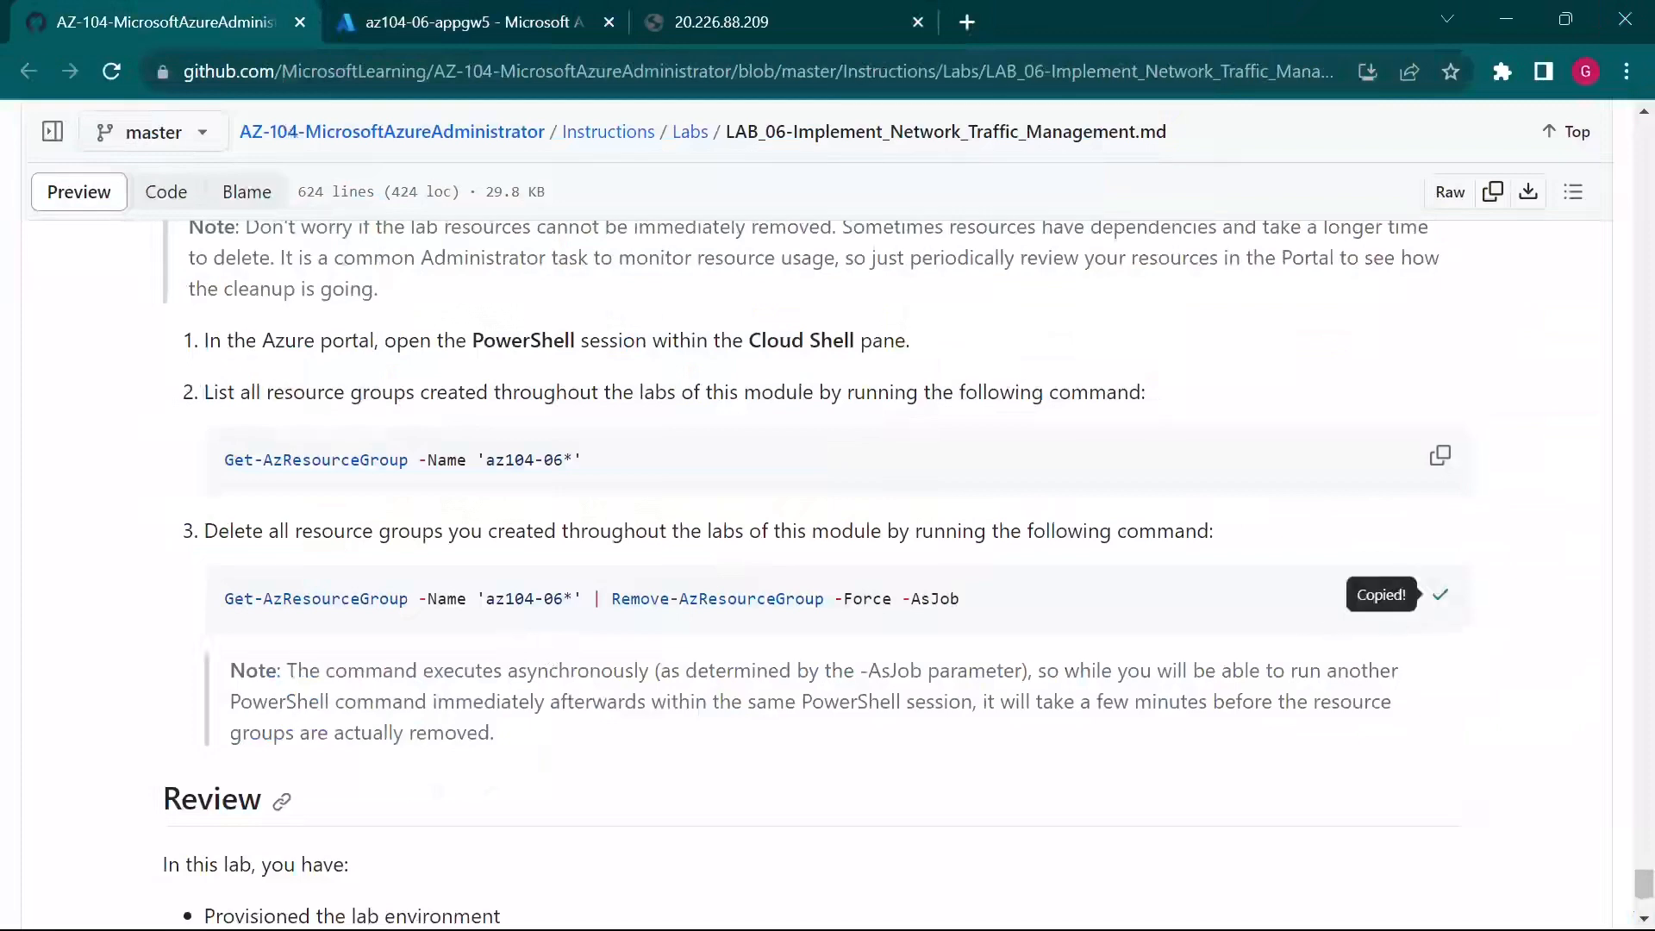
pyautogui.click(517, 19)
pyautogui.scroll(-3, 819, 772)
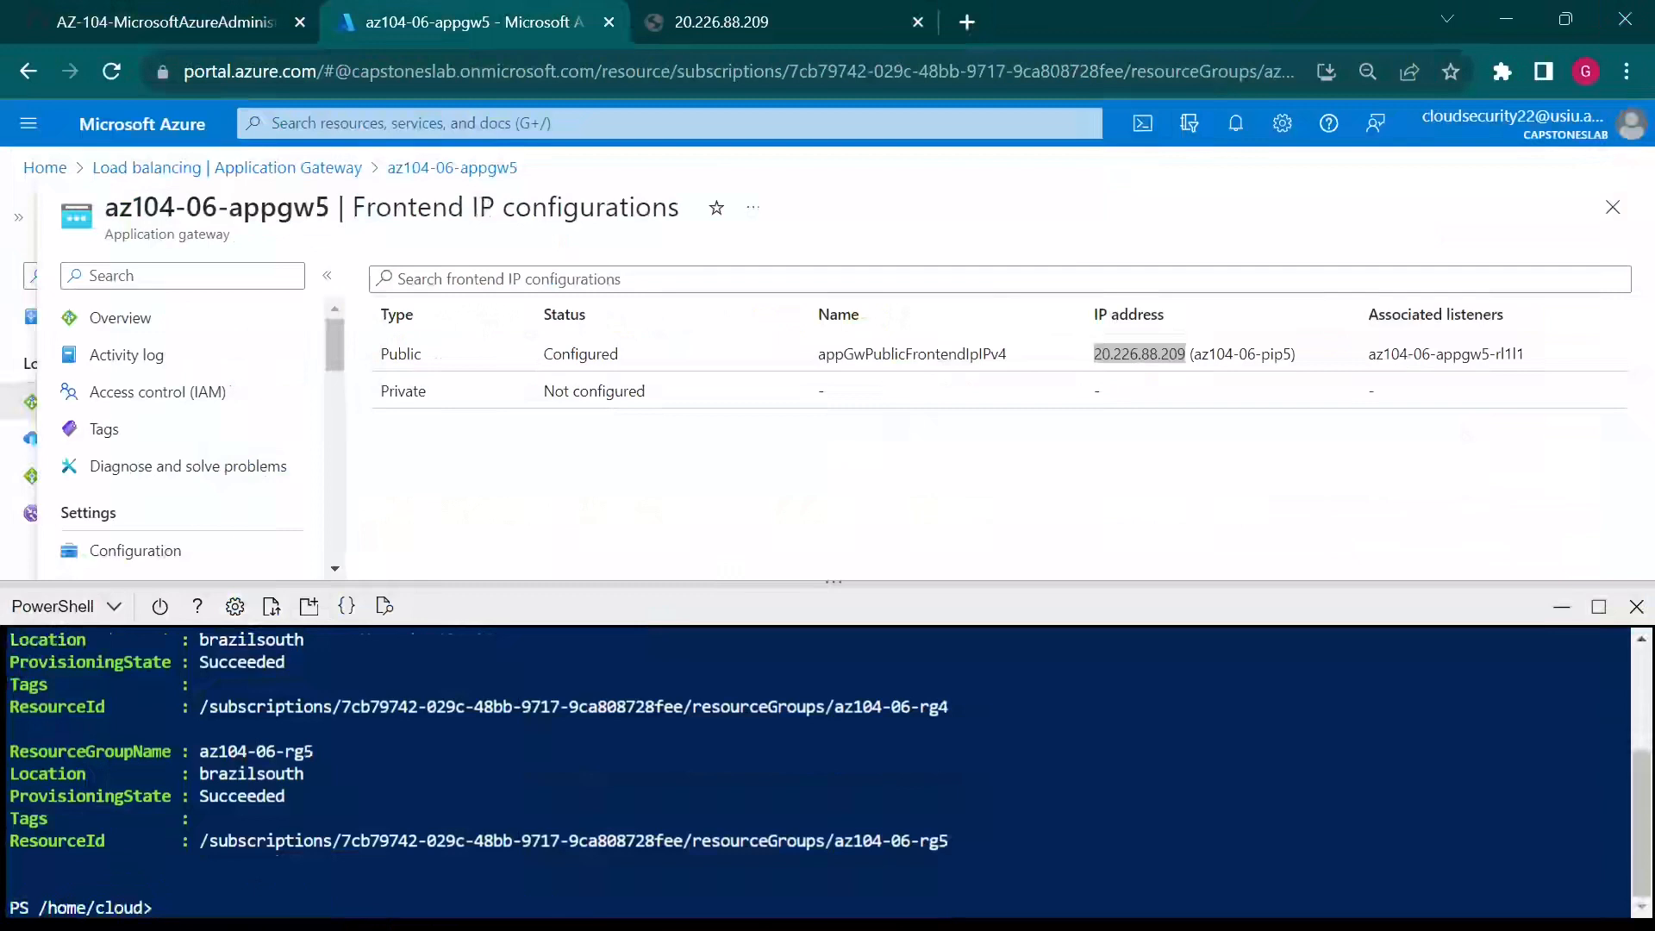
pyautogui.hotkey('ctrl', 'v')
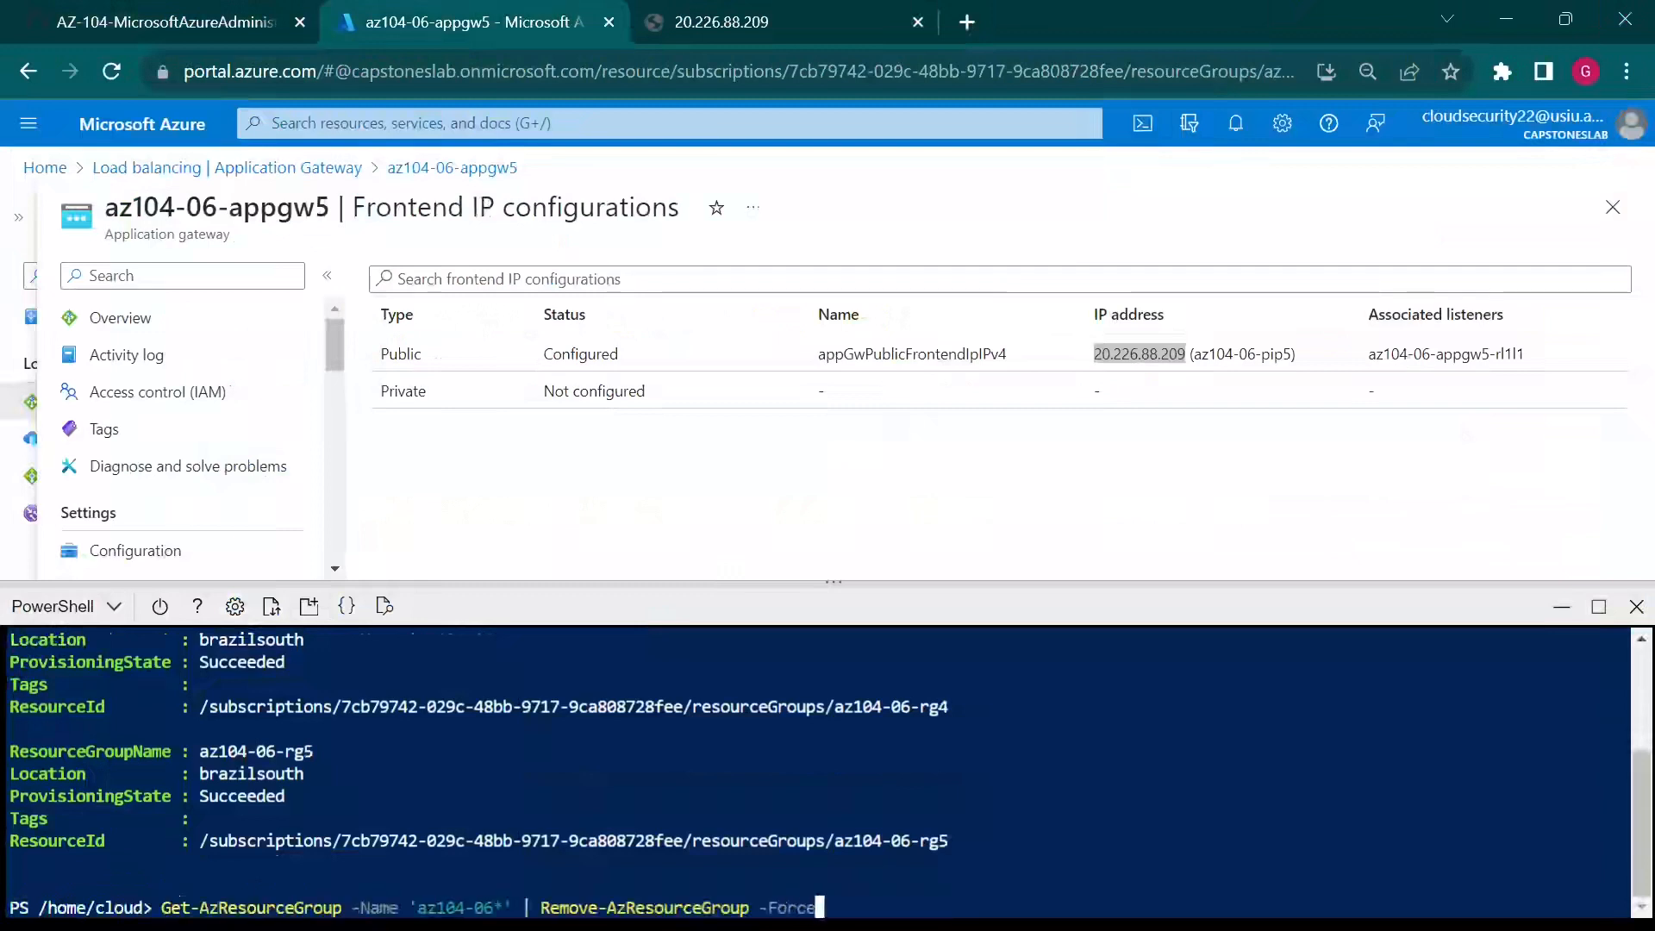